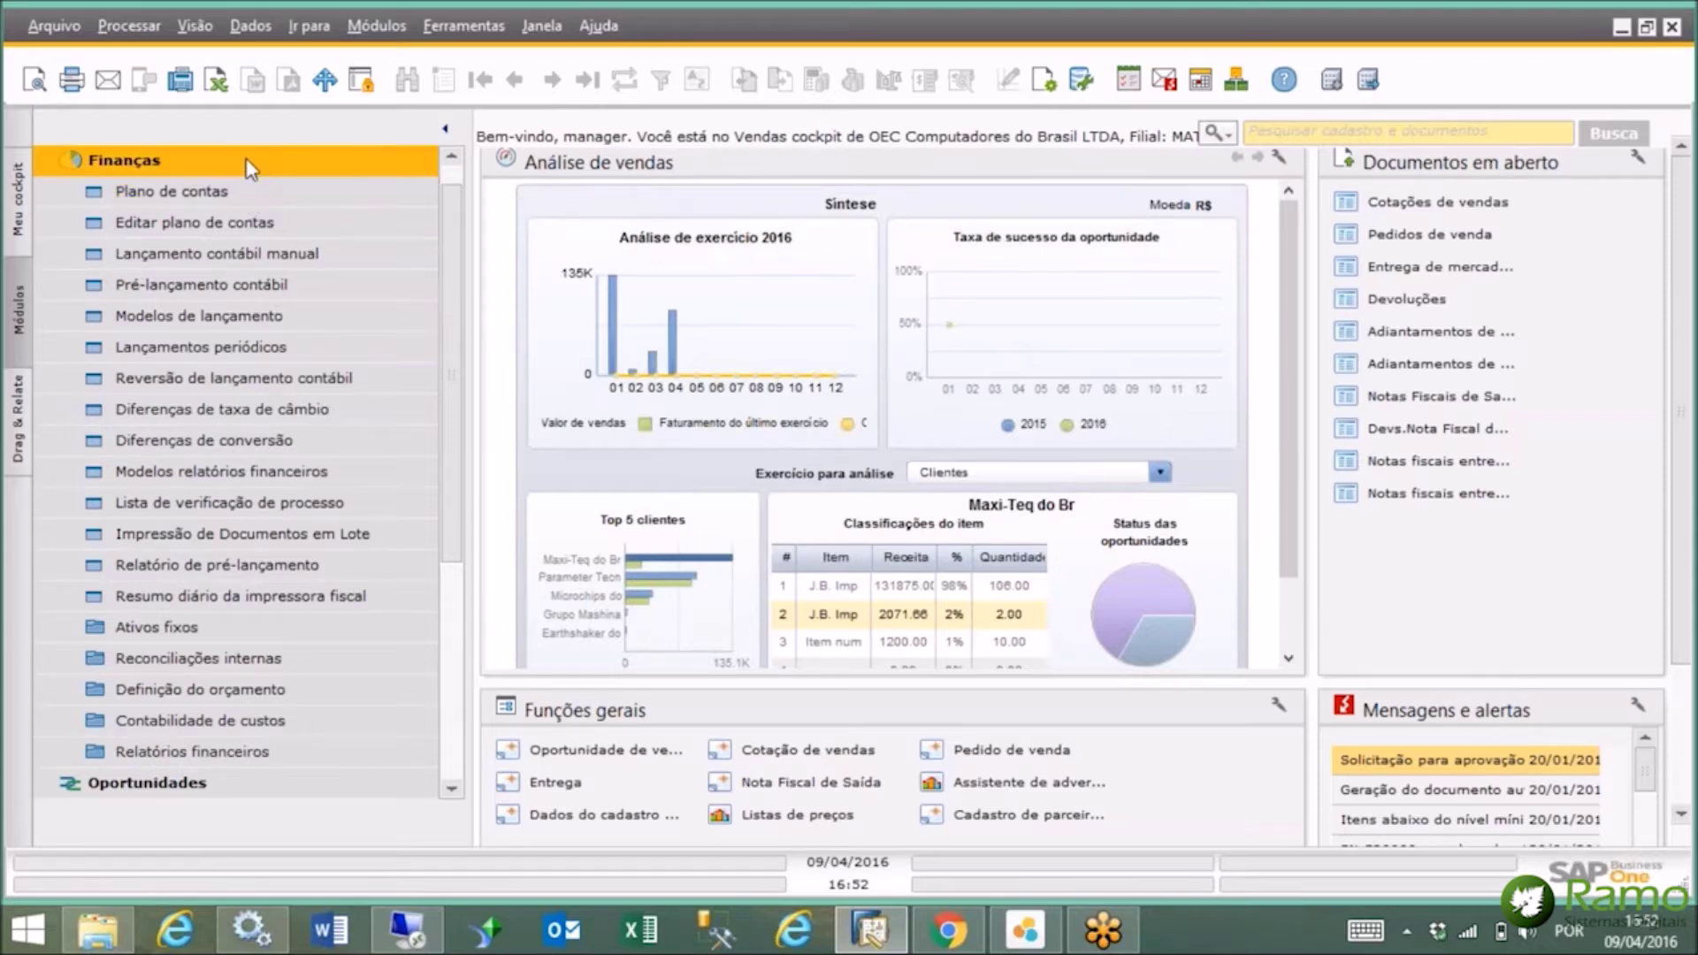
Collapse Finanças, then expand and collapse Oportunidades, Vendas - C/R, Estoque and Banco in turn.
{"action": "left_click", "coordinate": [247, 161]}
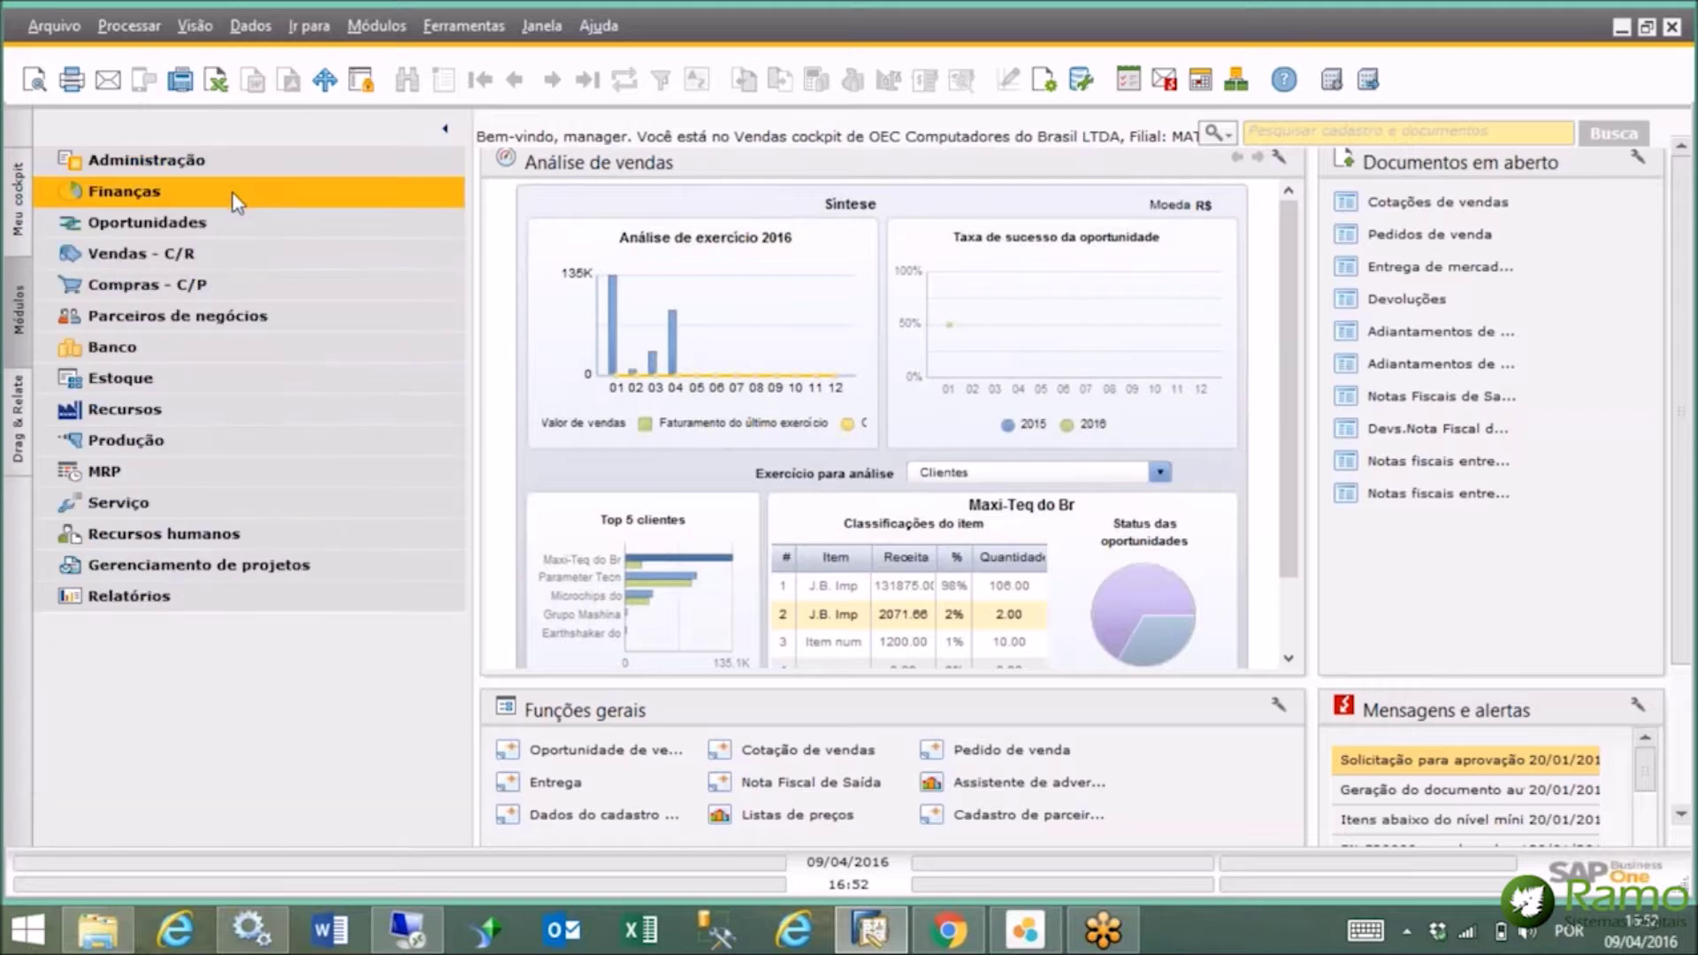
{"action": "left_click", "coordinate": [244, 235]}
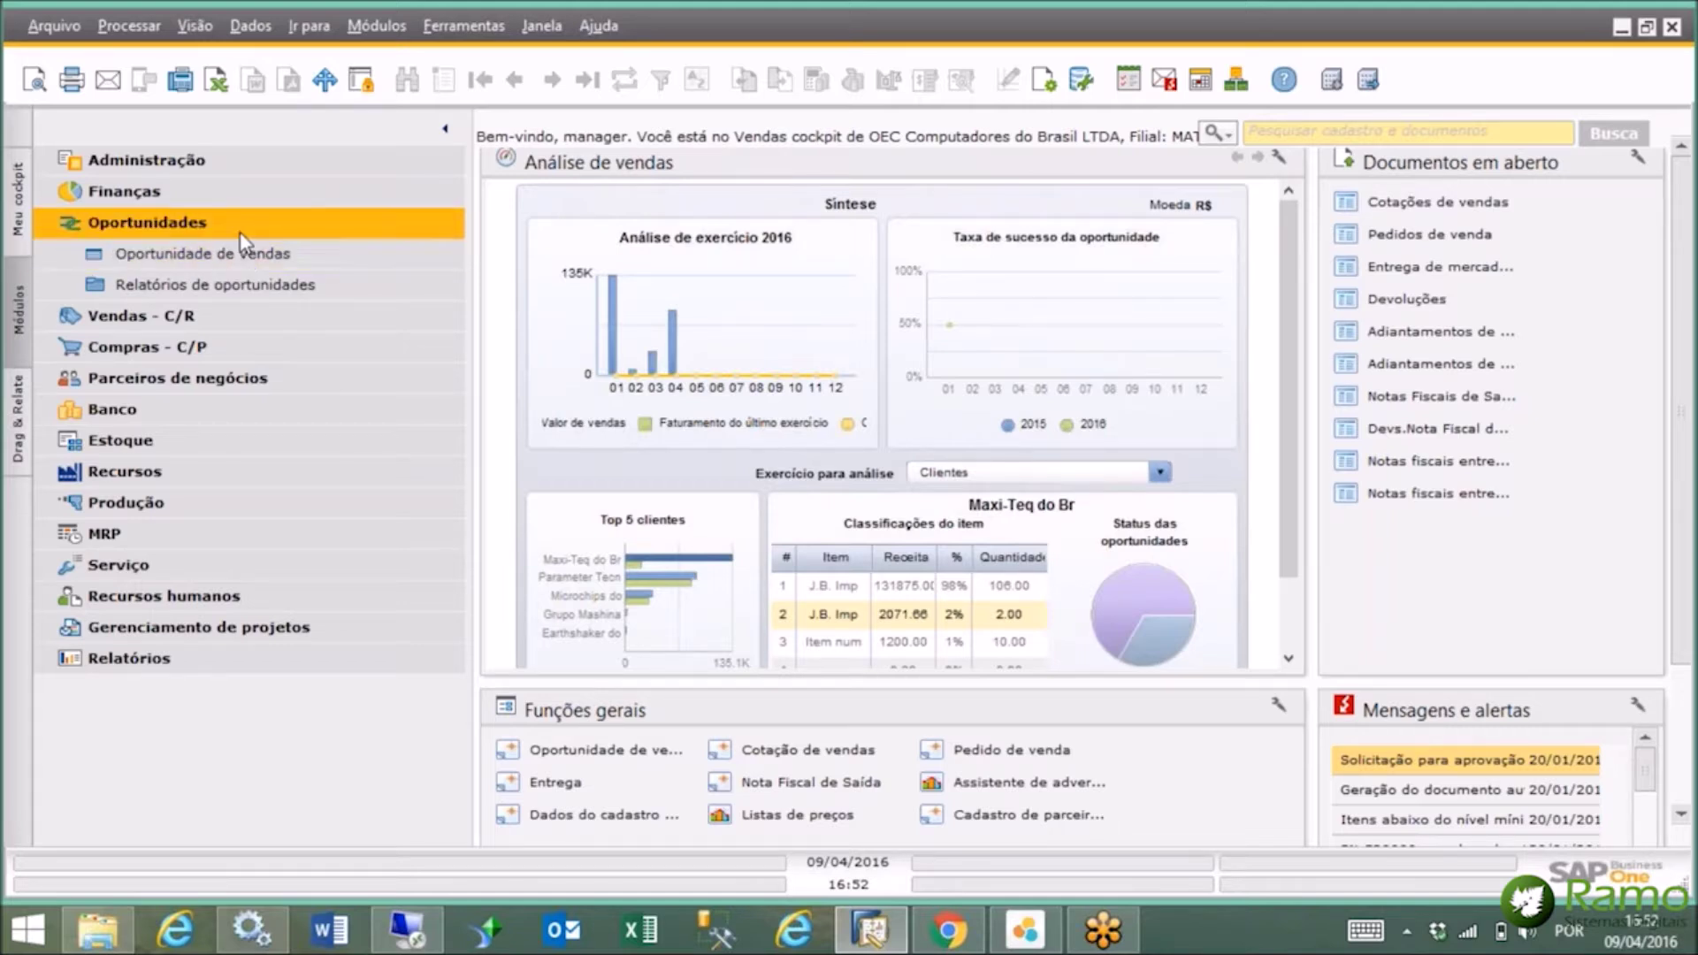
{"action": "left_click", "coordinate": [239, 232]}
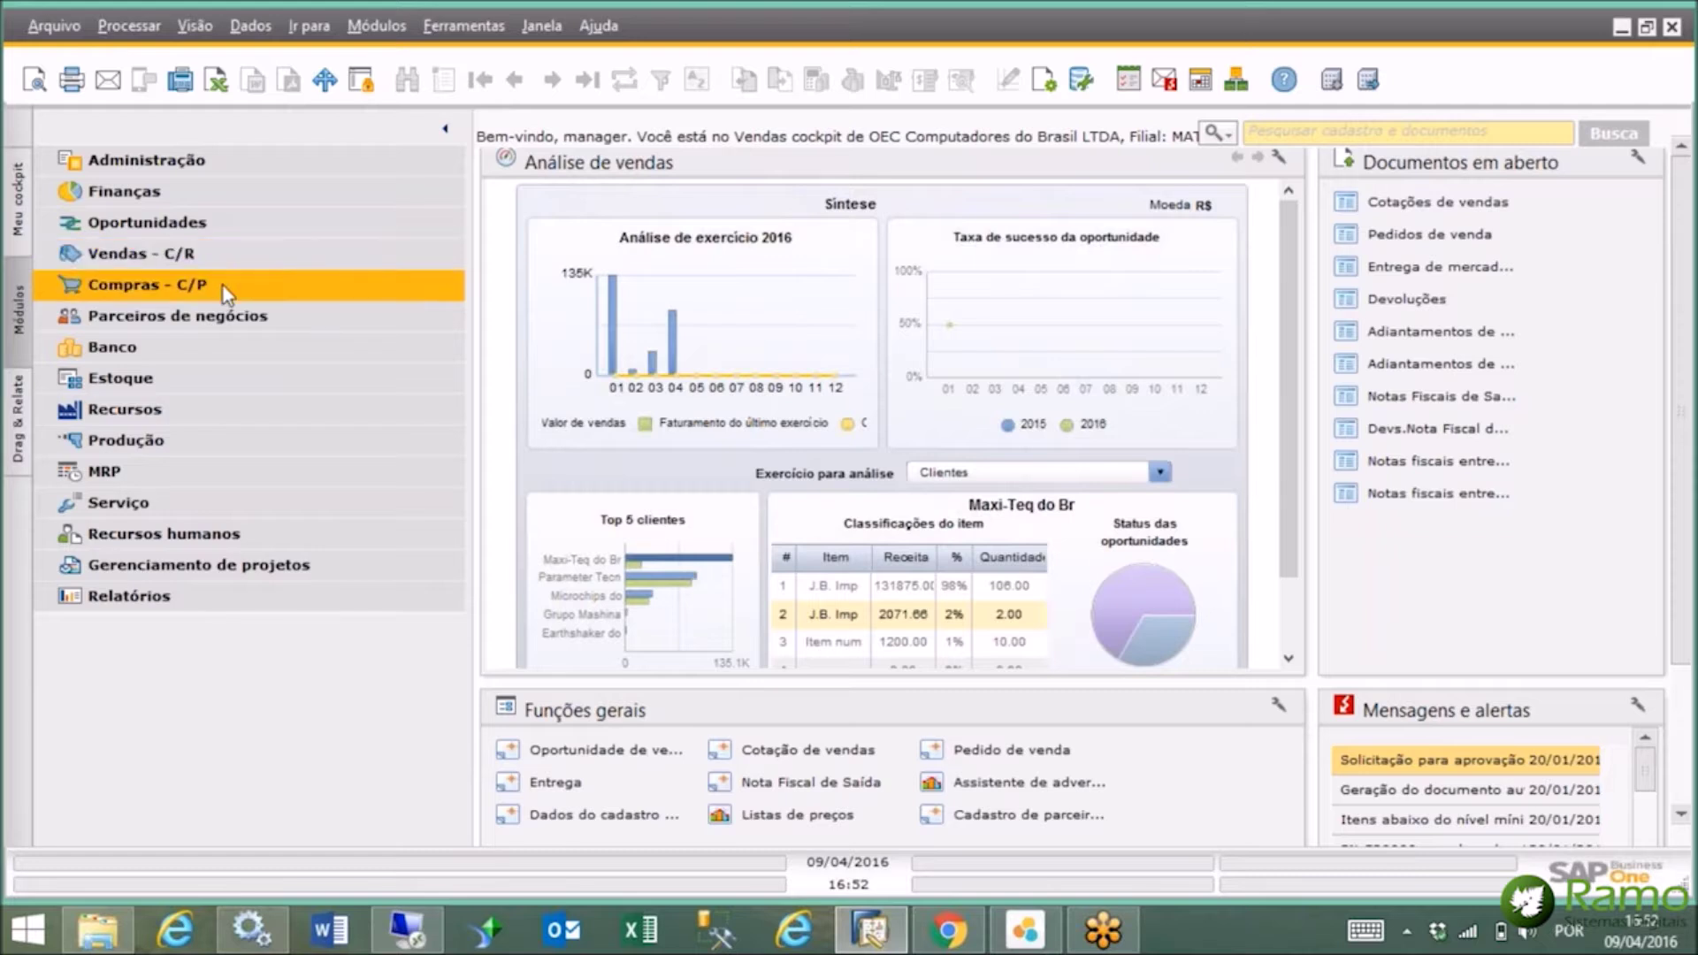
{"action": "left_click", "coordinate": [223, 262]}
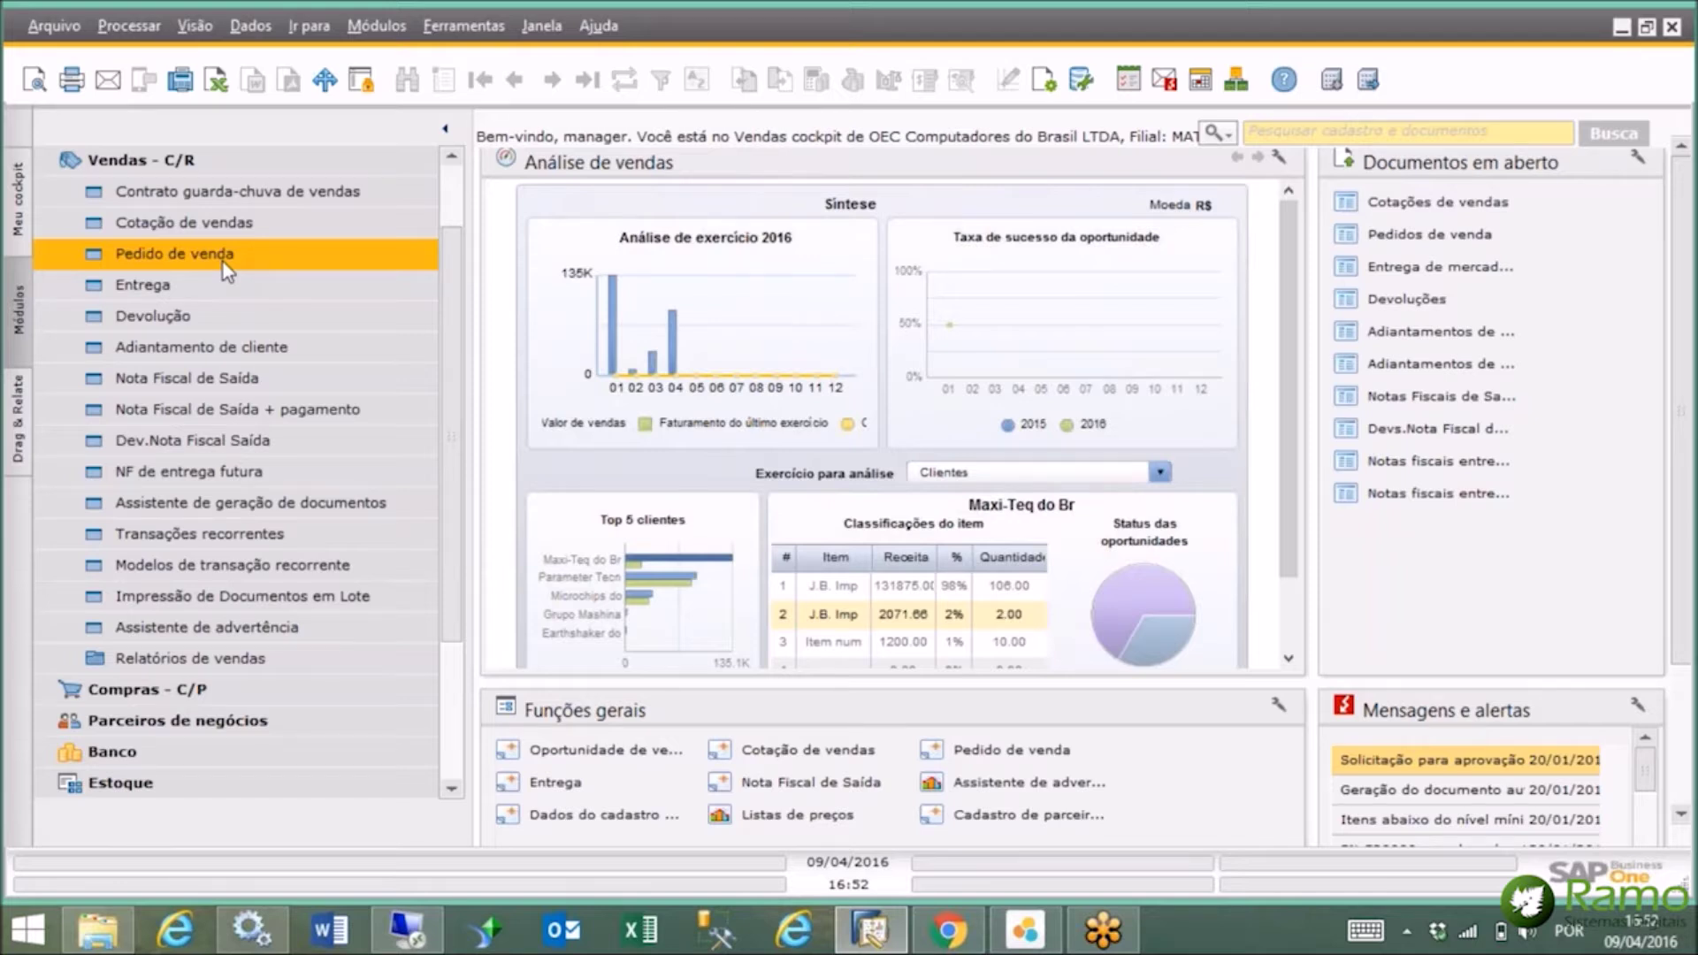
{"action": "left_click", "coordinate": [260, 167]}
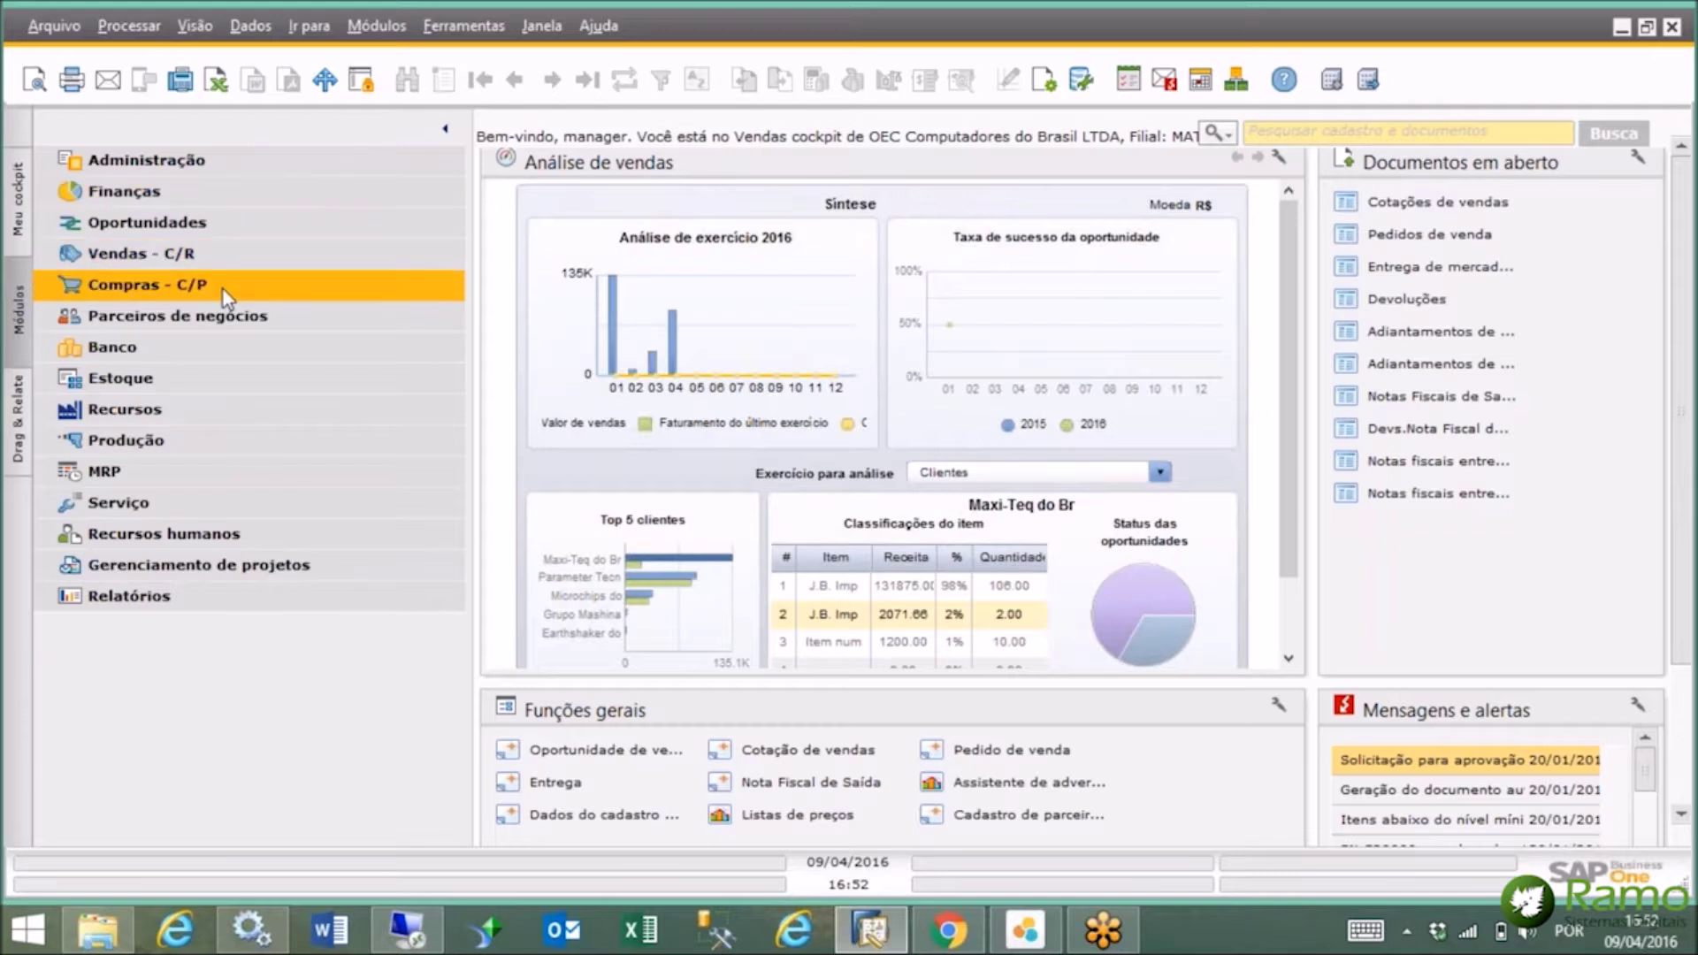
{"action": "left_click", "coordinate": [221, 378]}
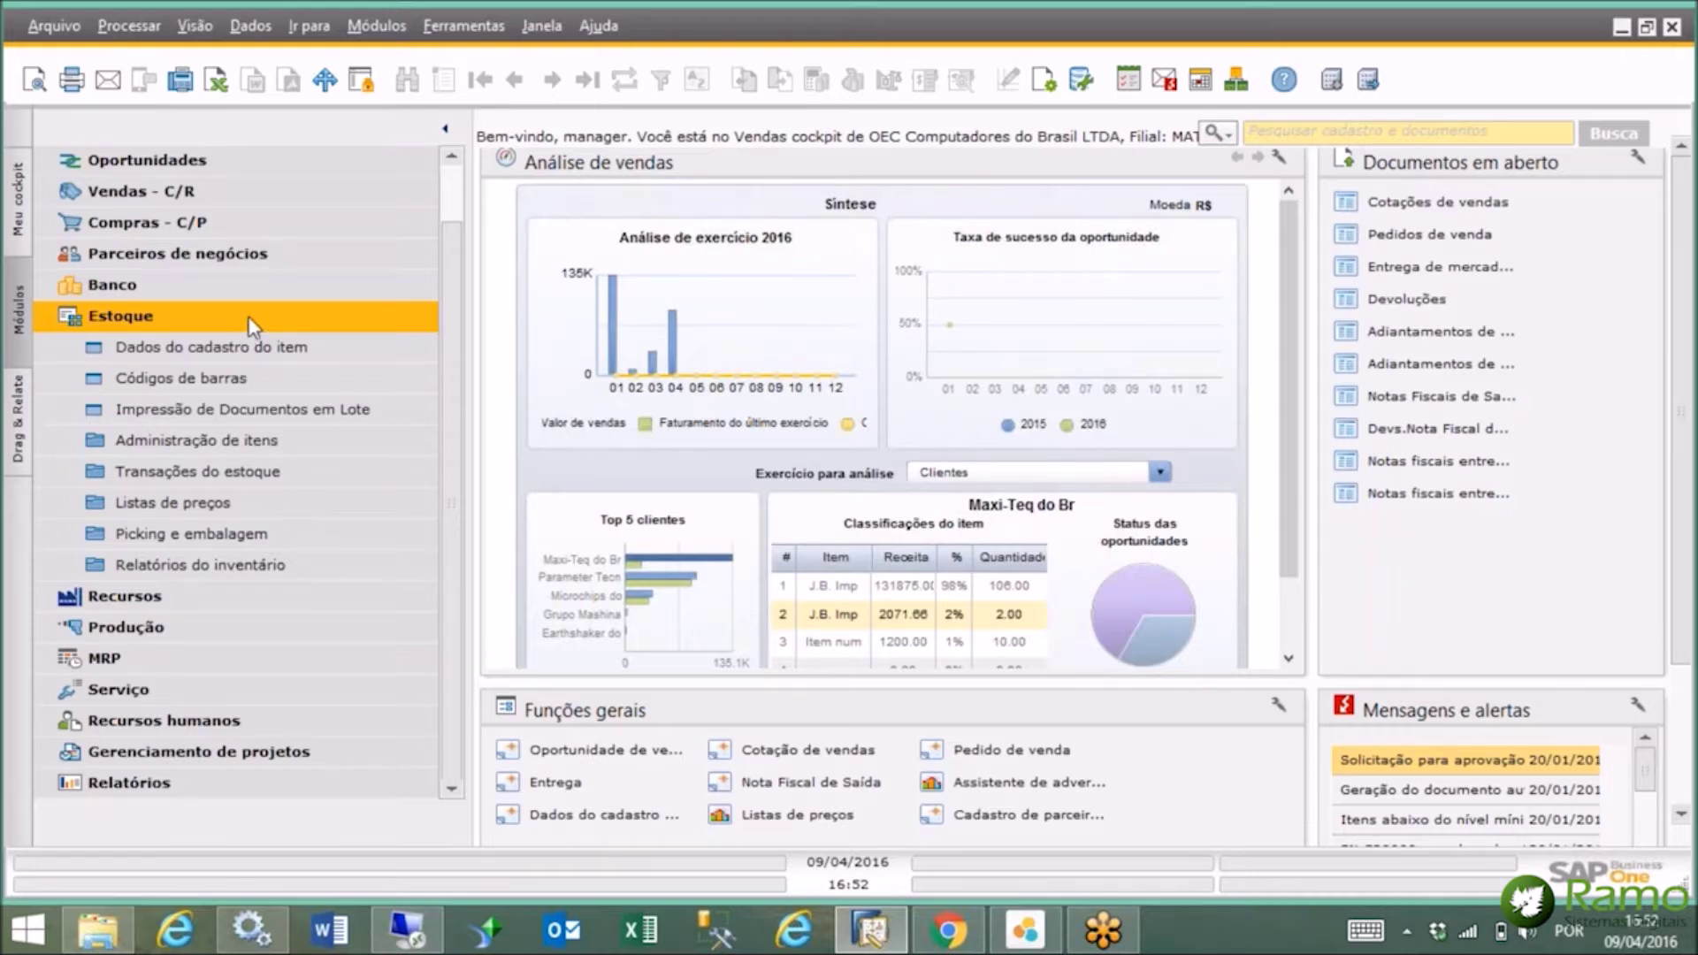
{"action": "left_click", "coordinate": [252, 325]}
{"action": "left_click", "coordinate": [229, 355]}
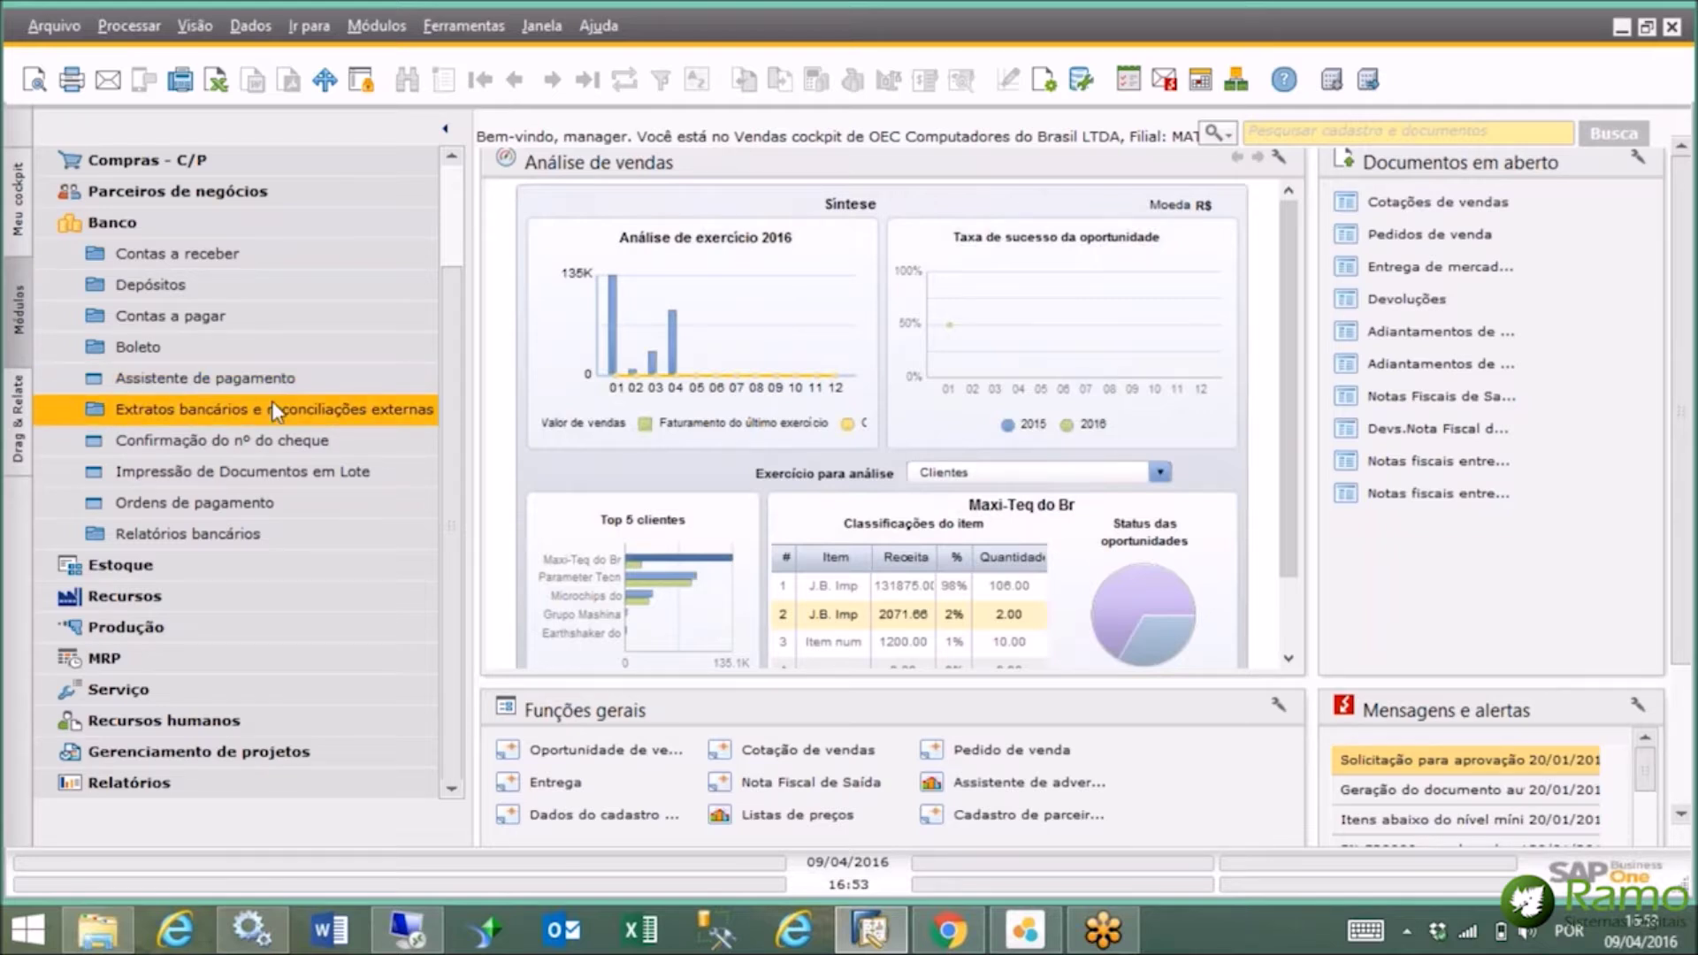
{"action": "left_click", "coordinate": [223, 224]}
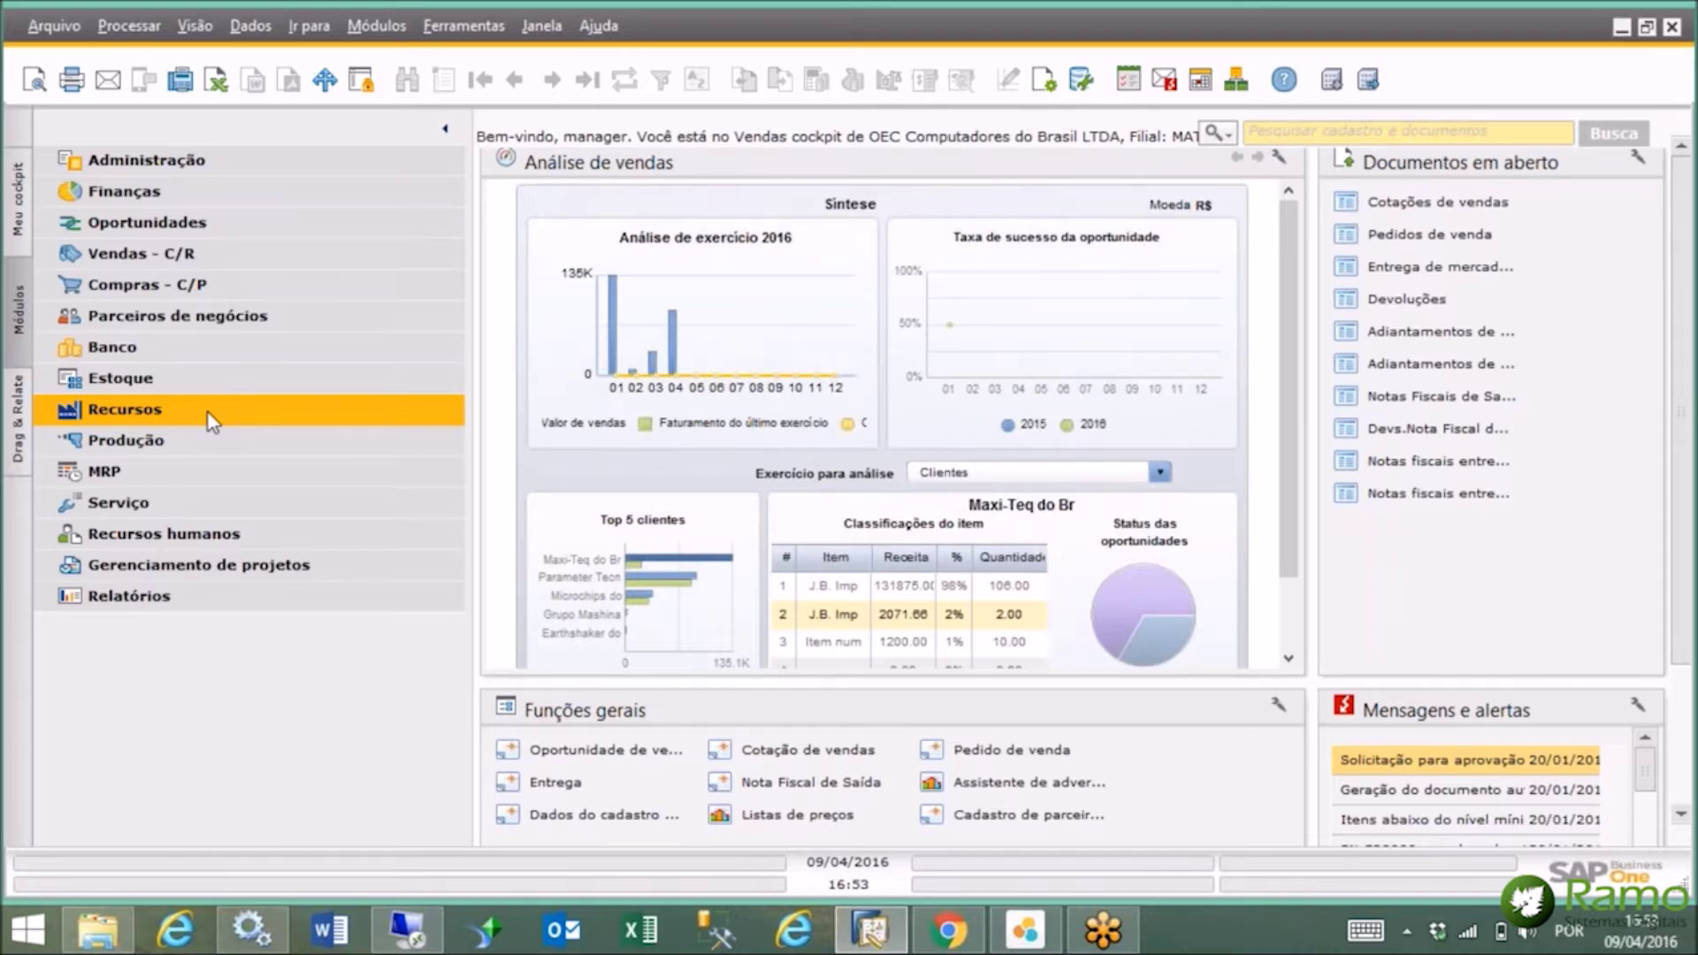
Browse MRP, then Recursos with Capacidade do recurso and Cadastro de recurso, collapsing both.
{"action": "left_click", "coordinate": [208, 473]}
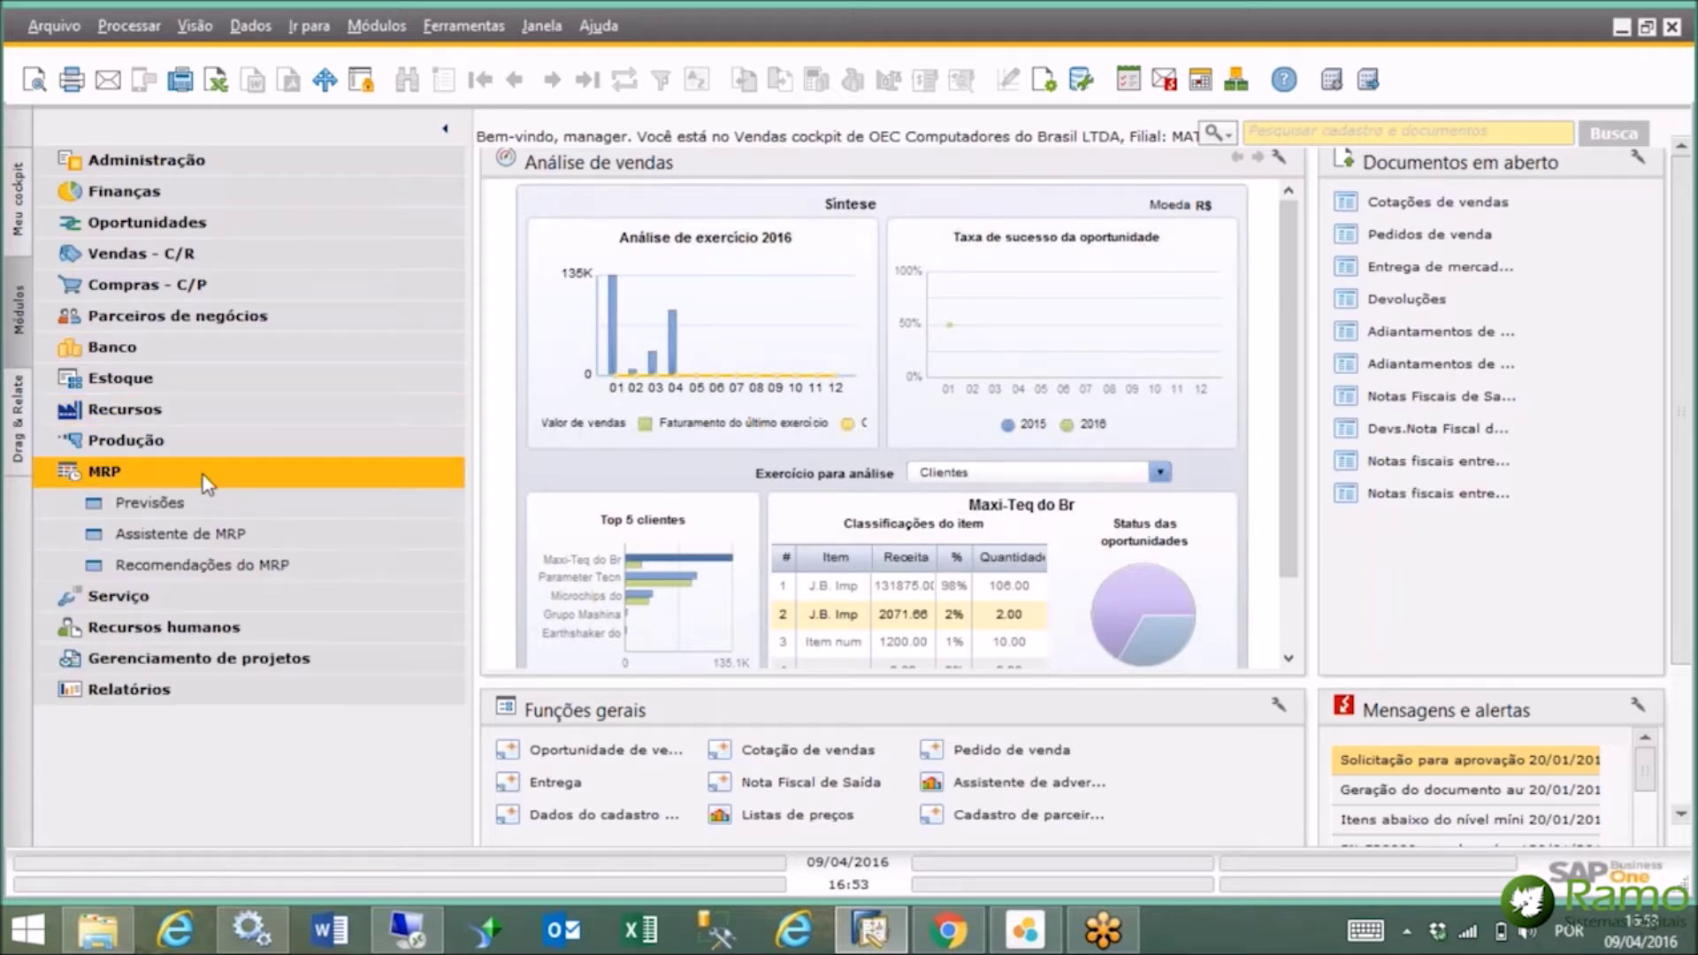
{"action": "left_click", "coordinate": [221, 431]}
{"action": "left_click", "coordinate": [223, 414]}
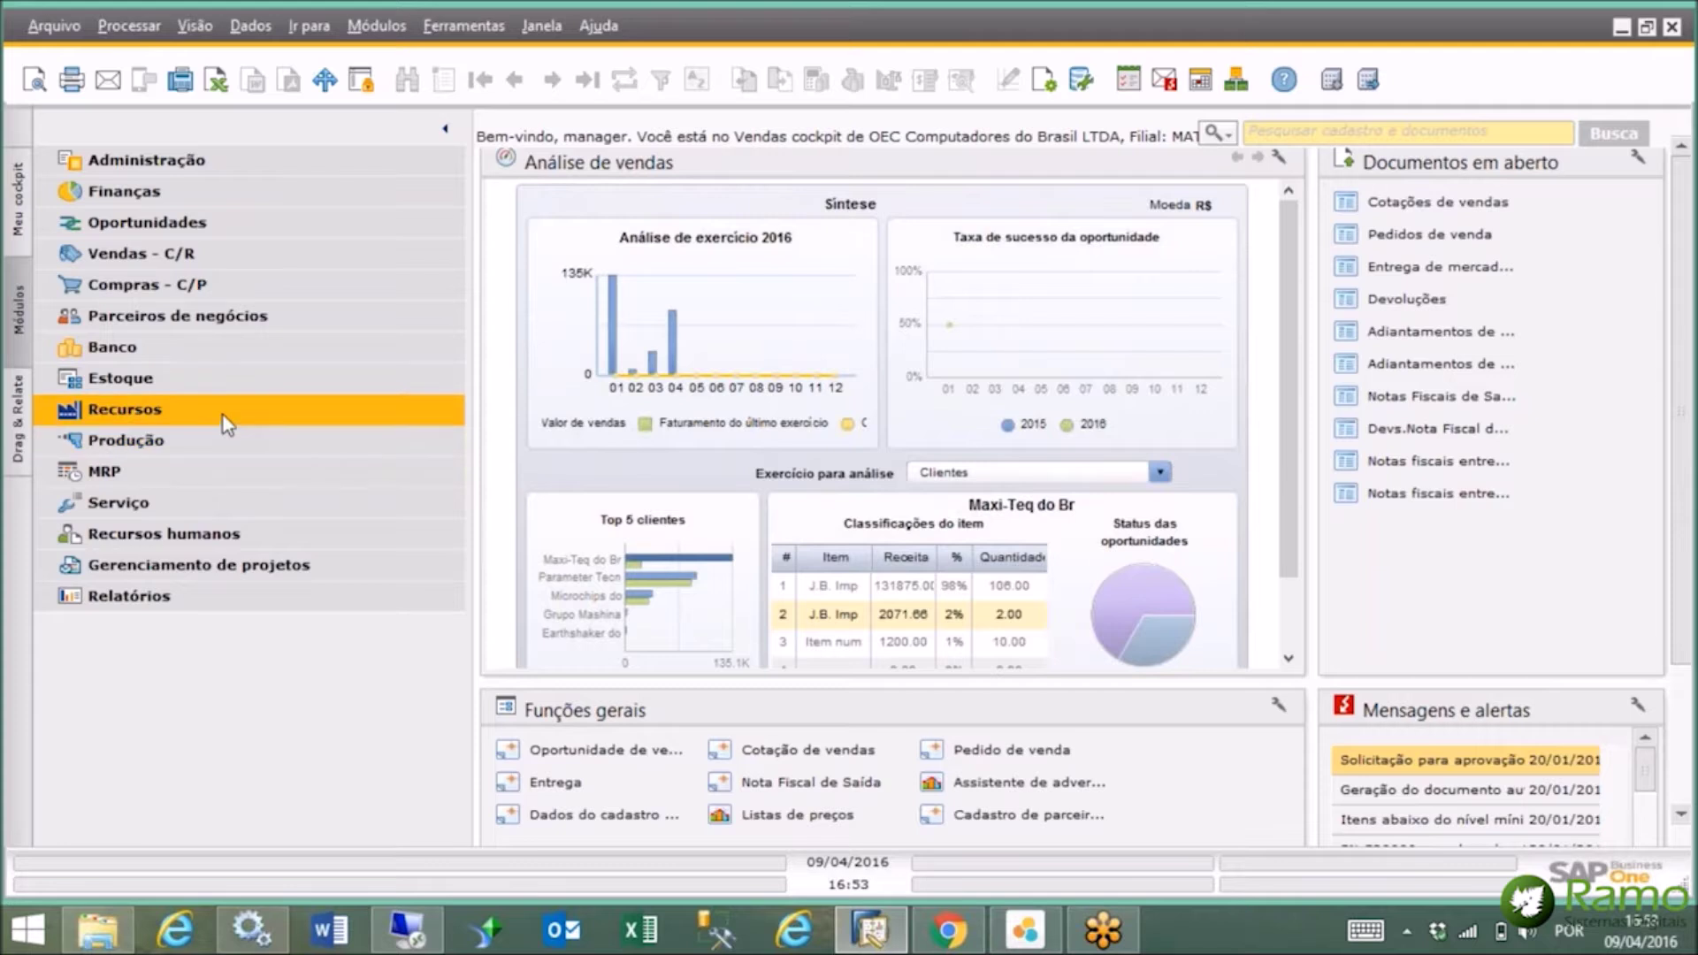
{"action": "left_click", "coordinate": [226, 474]}
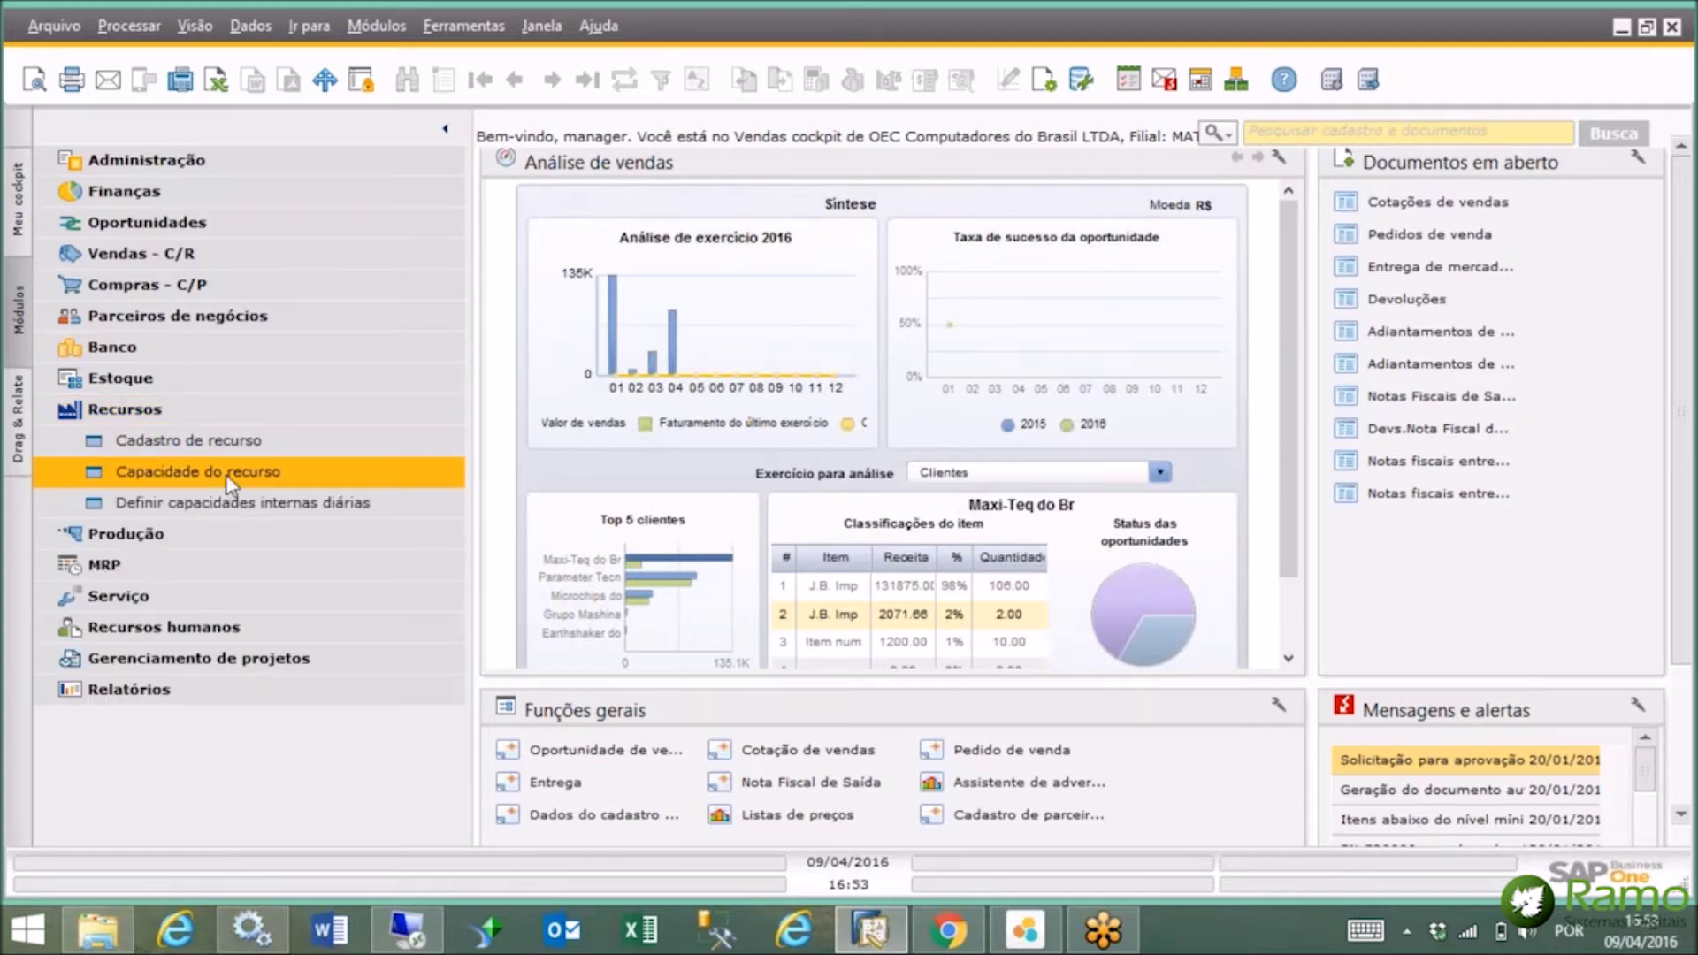
{"action": "left_click", "coordinate": [223, 437]}
{"action": "left_click", "coordinate": [232, 419]}
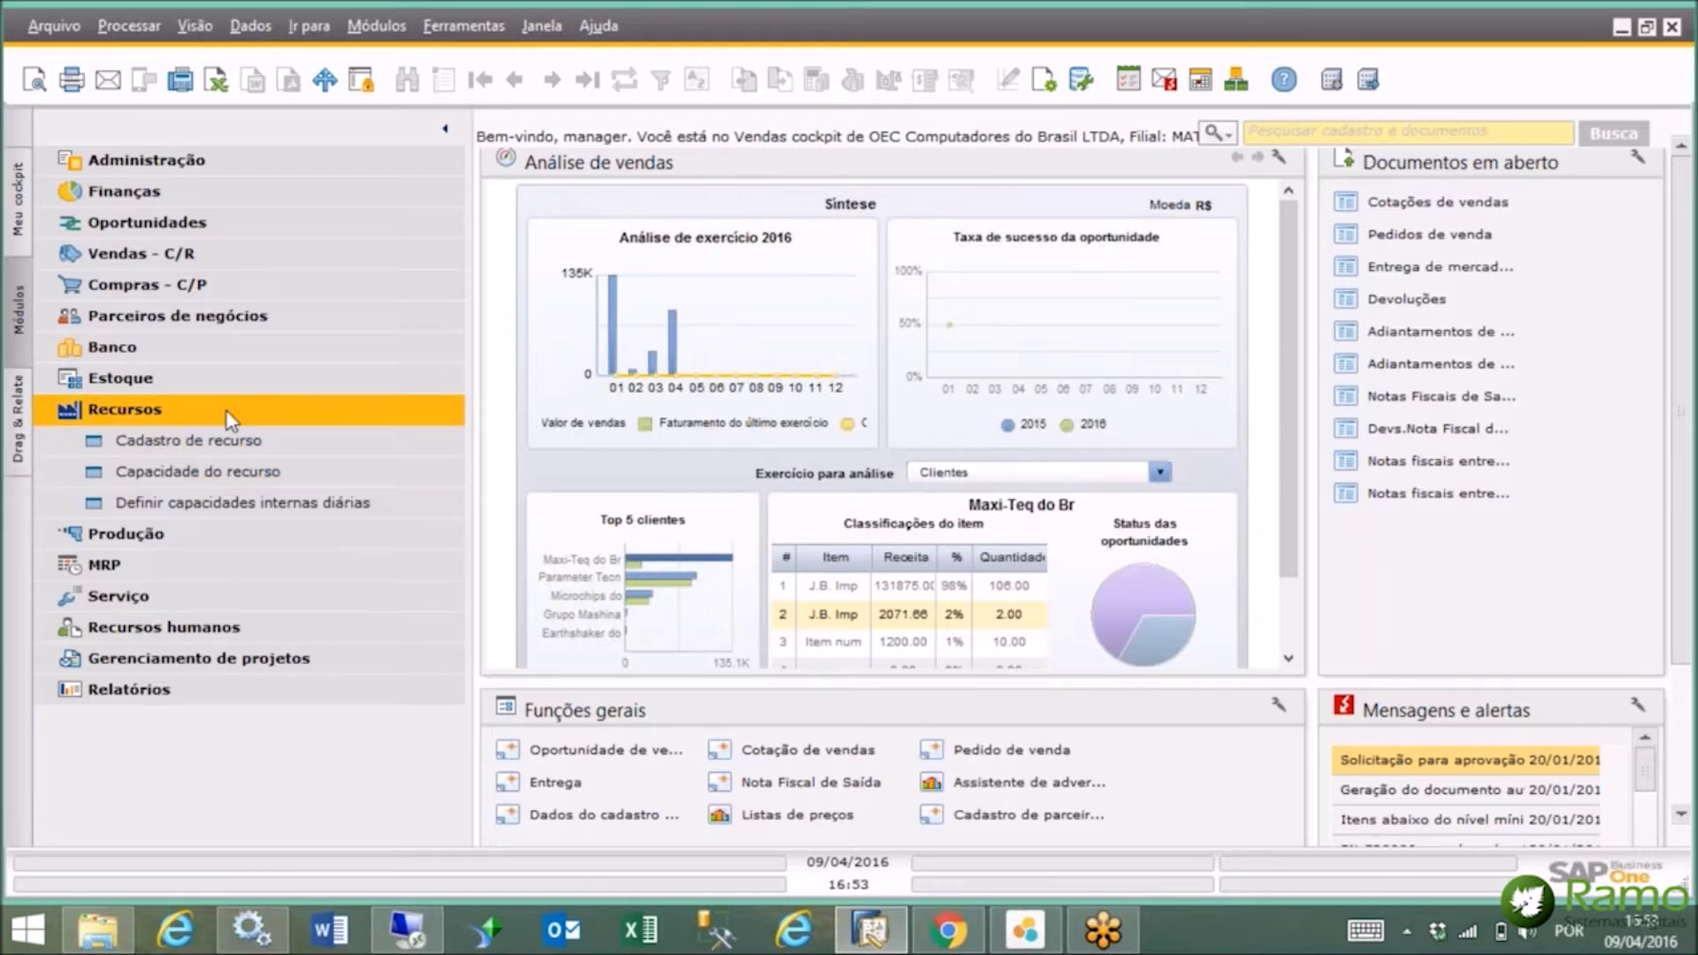
{"action": "left_click", "coordinate": [231, 420]}
Browse the Serviço module's Chamado de serviço and Contrato de serviço functions, then collapse it.
{"action": "left_click", "coordinate": [202, 504]}
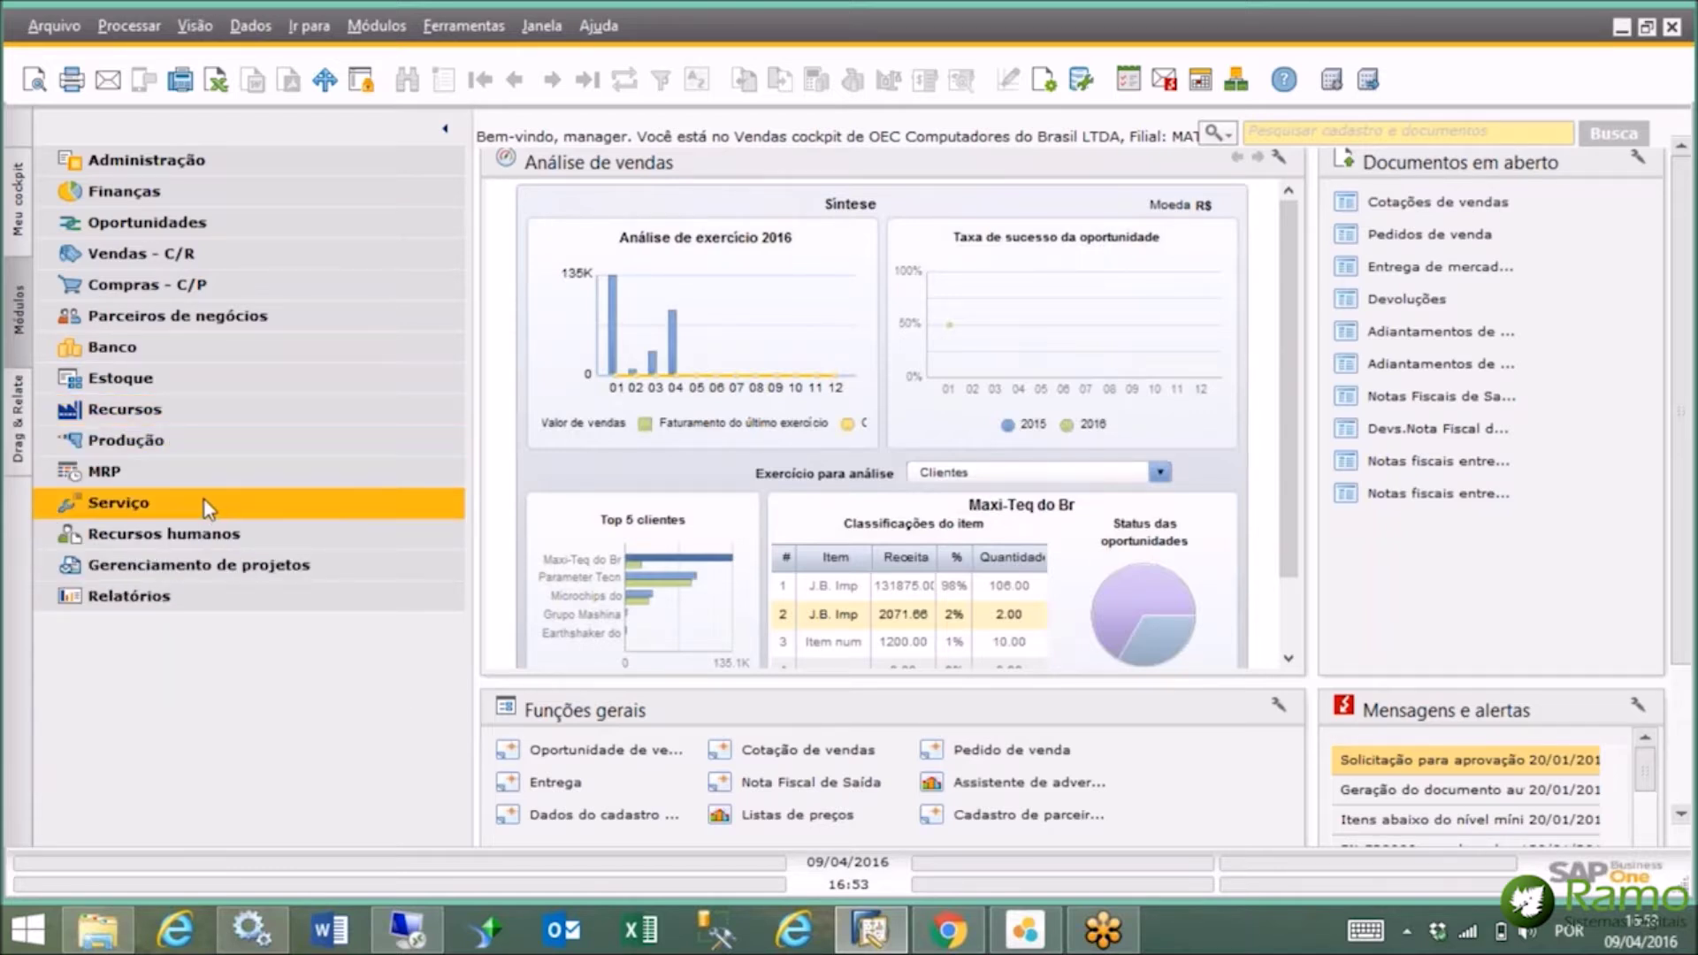
{"action": "left_click", "coordinate": [208, 504]}
{"action": "left_click", "coordinate": [212, 534]}
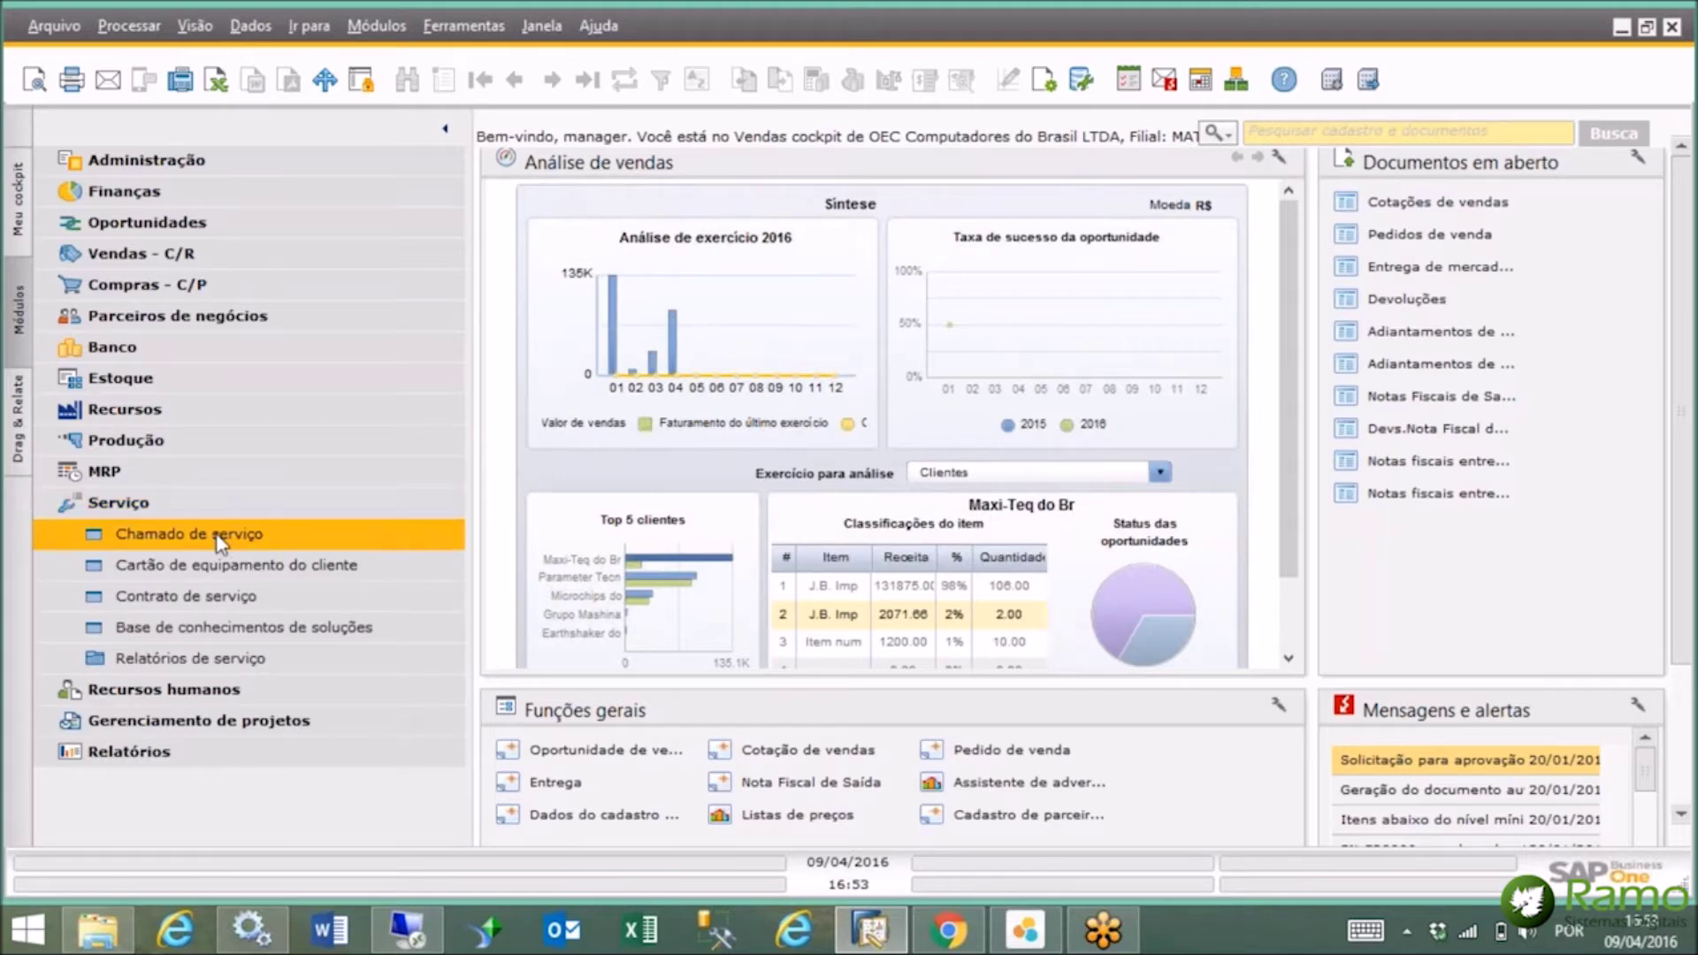
{"action": "left_click", "coordinate": [223, 596]}
{"action": "left_click", "coordinate": [227, 532]}
{"action": "left_click", "coordinate": [230, 508]}
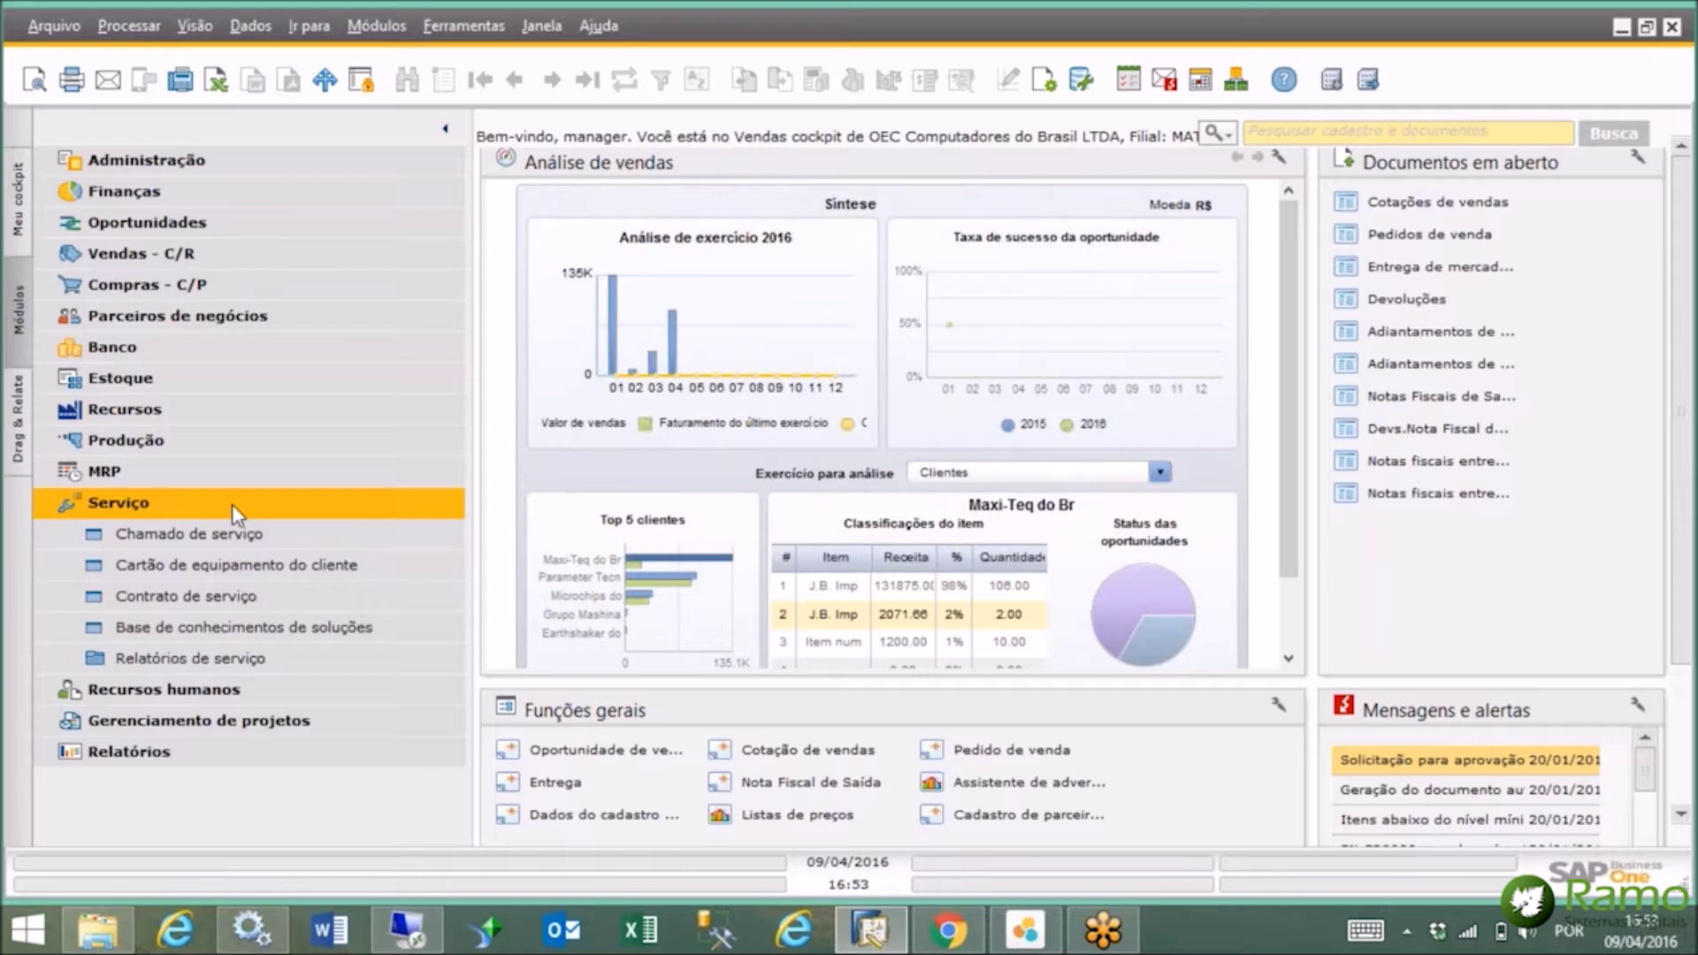
{"action": "left_click", "coordinate": [232, 504]}
Expand and collapse the Recursos humanos and Gerenciamento de projetos modules.
{"action": "left_click", "coordinate": [228, 534]}
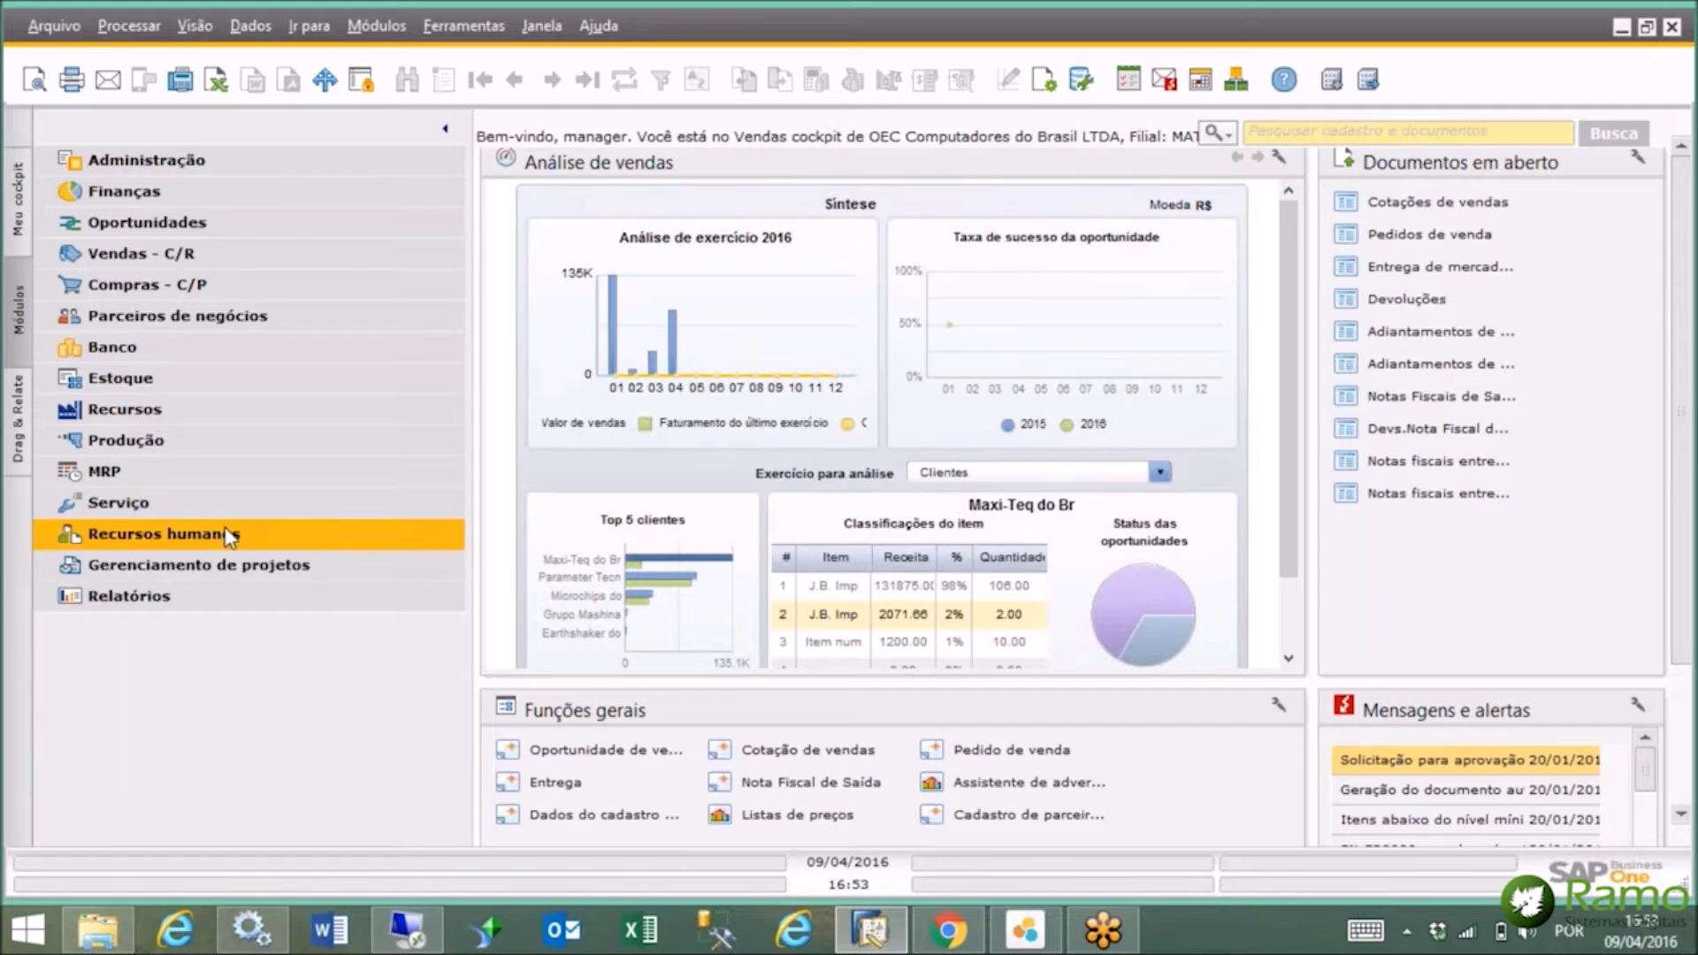
{"action": "left_click", "coordinate": [228, 534]}
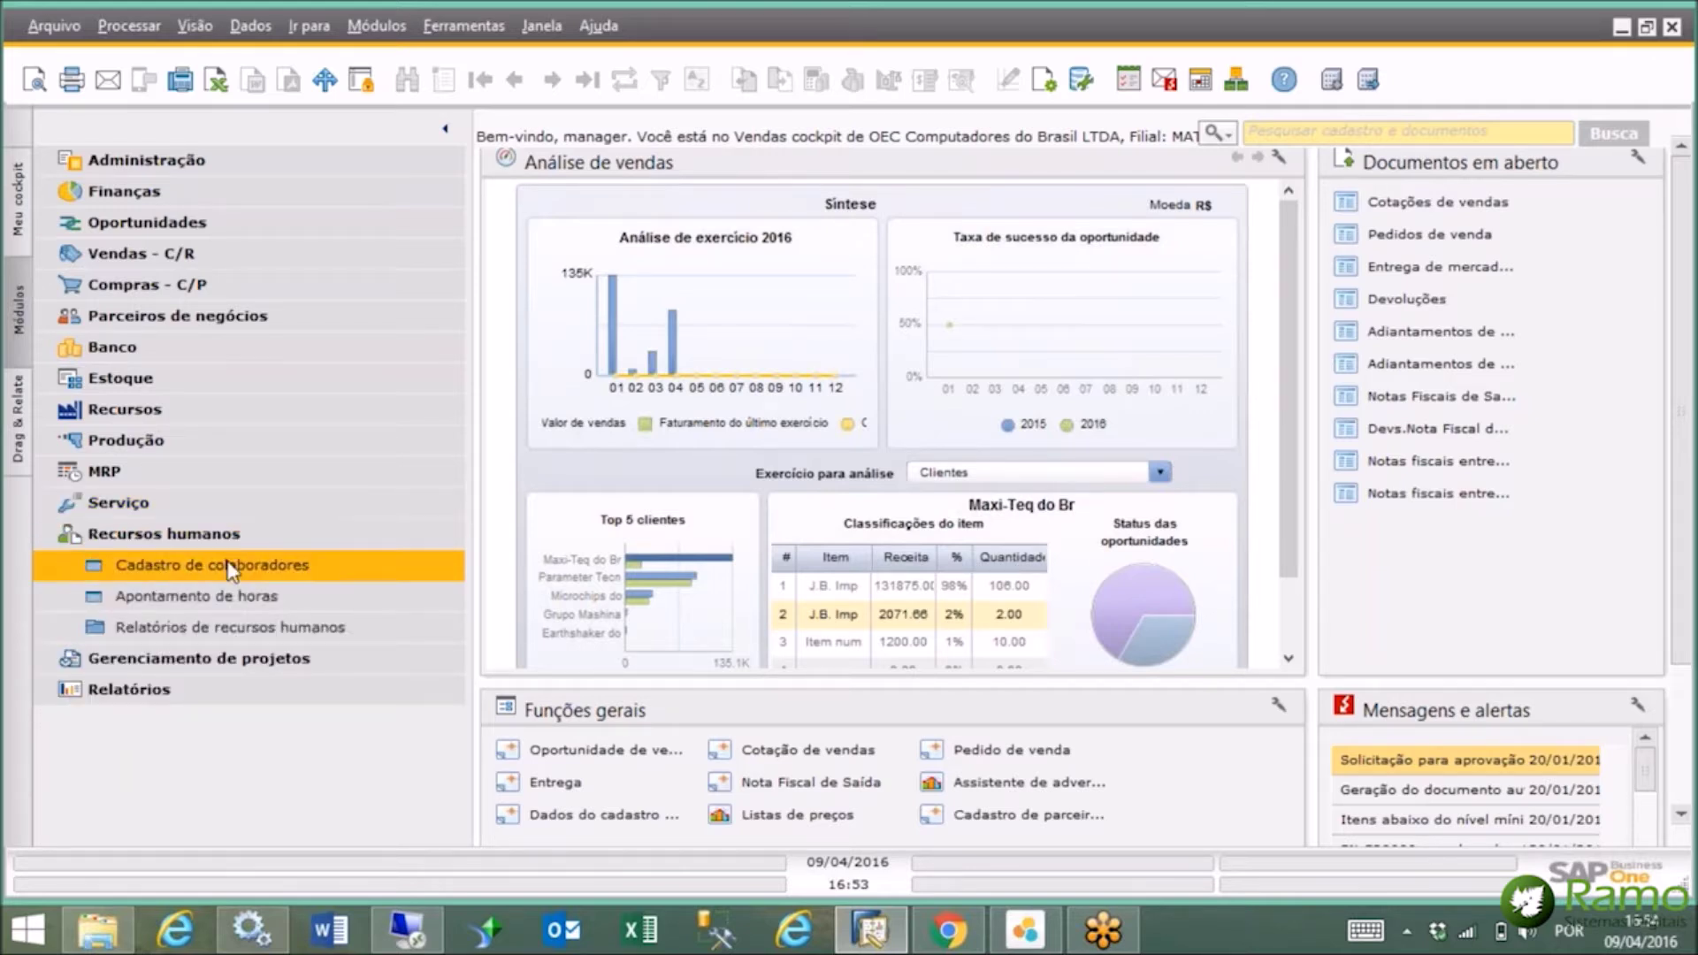
{"action": "left_click", "coordinate": [231, 537]}
{"action": "left_click", "coordinate": [230, 566]}
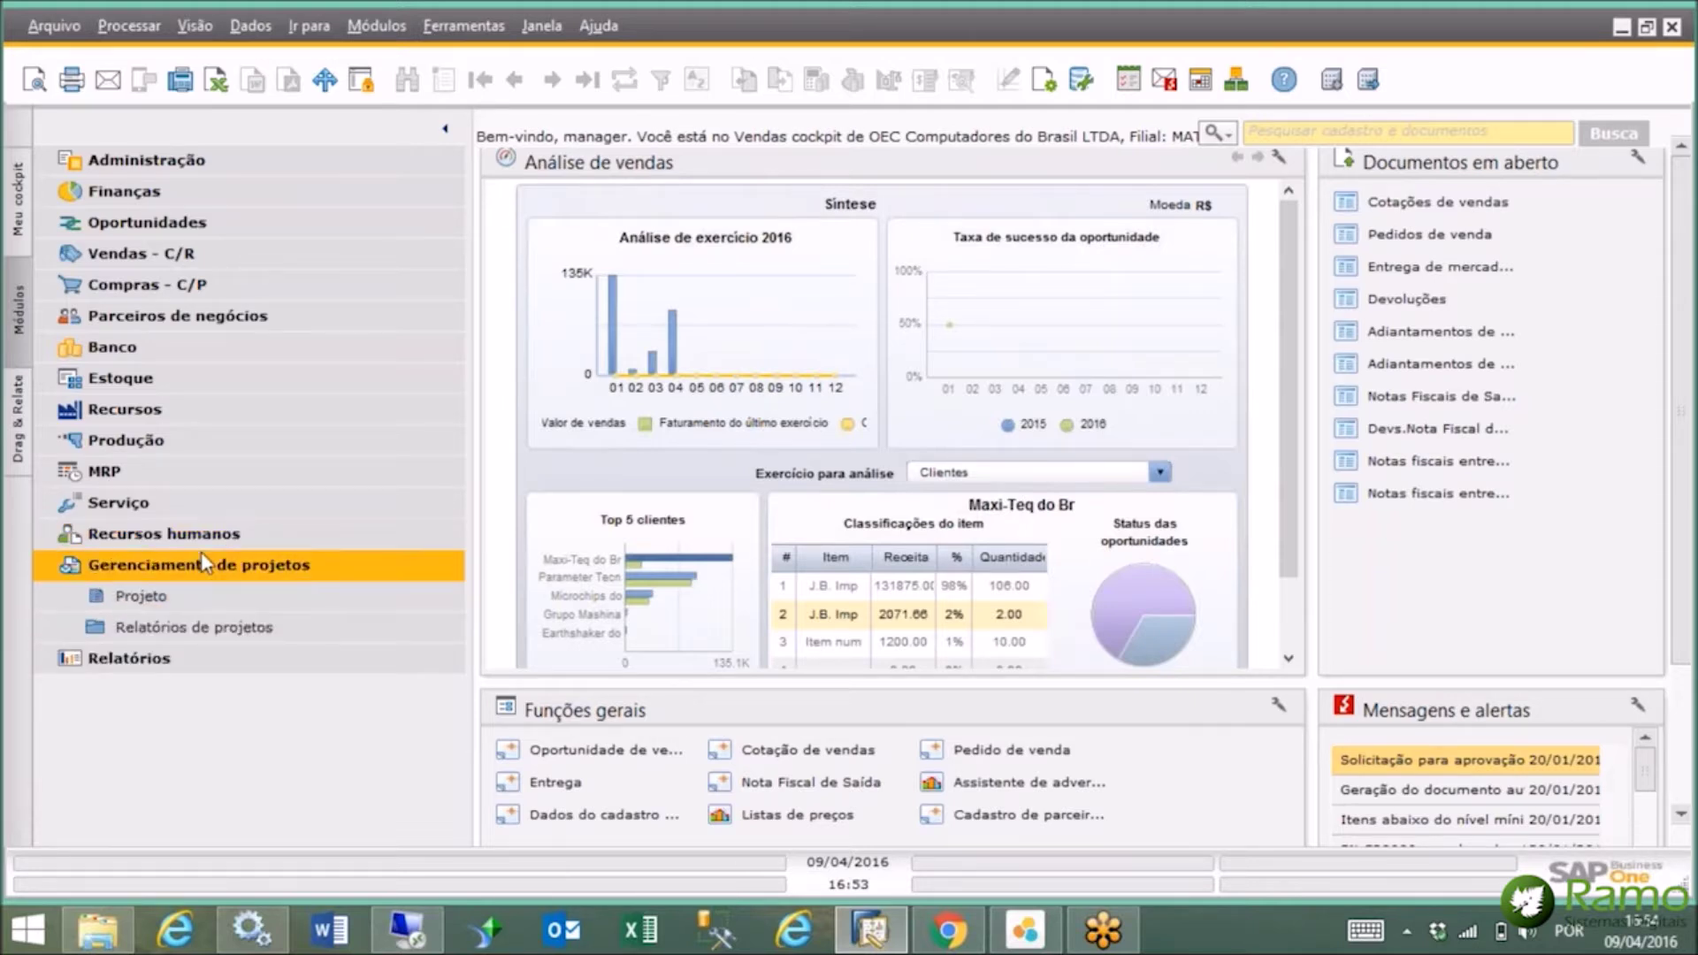
{"action": "left_click", "coordinate": [204, 537]}
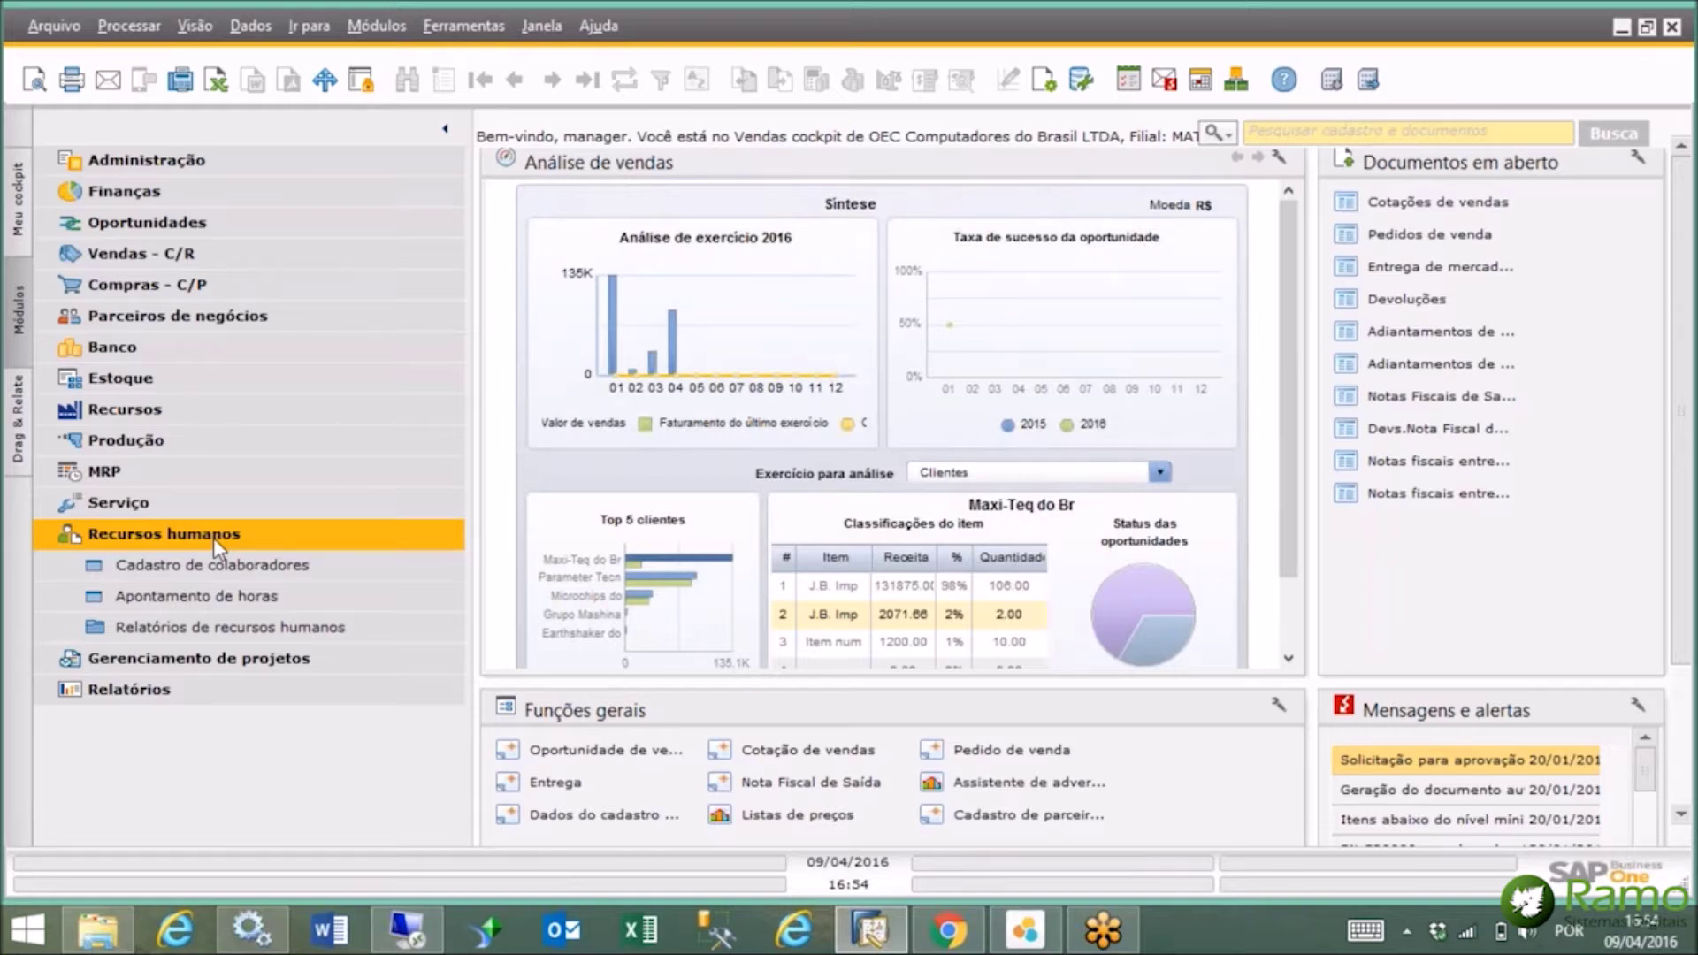
{"action": "left_click", "coordinate": [214, 537]}
{"action": "left_click", "coordinate": [219, 573]}
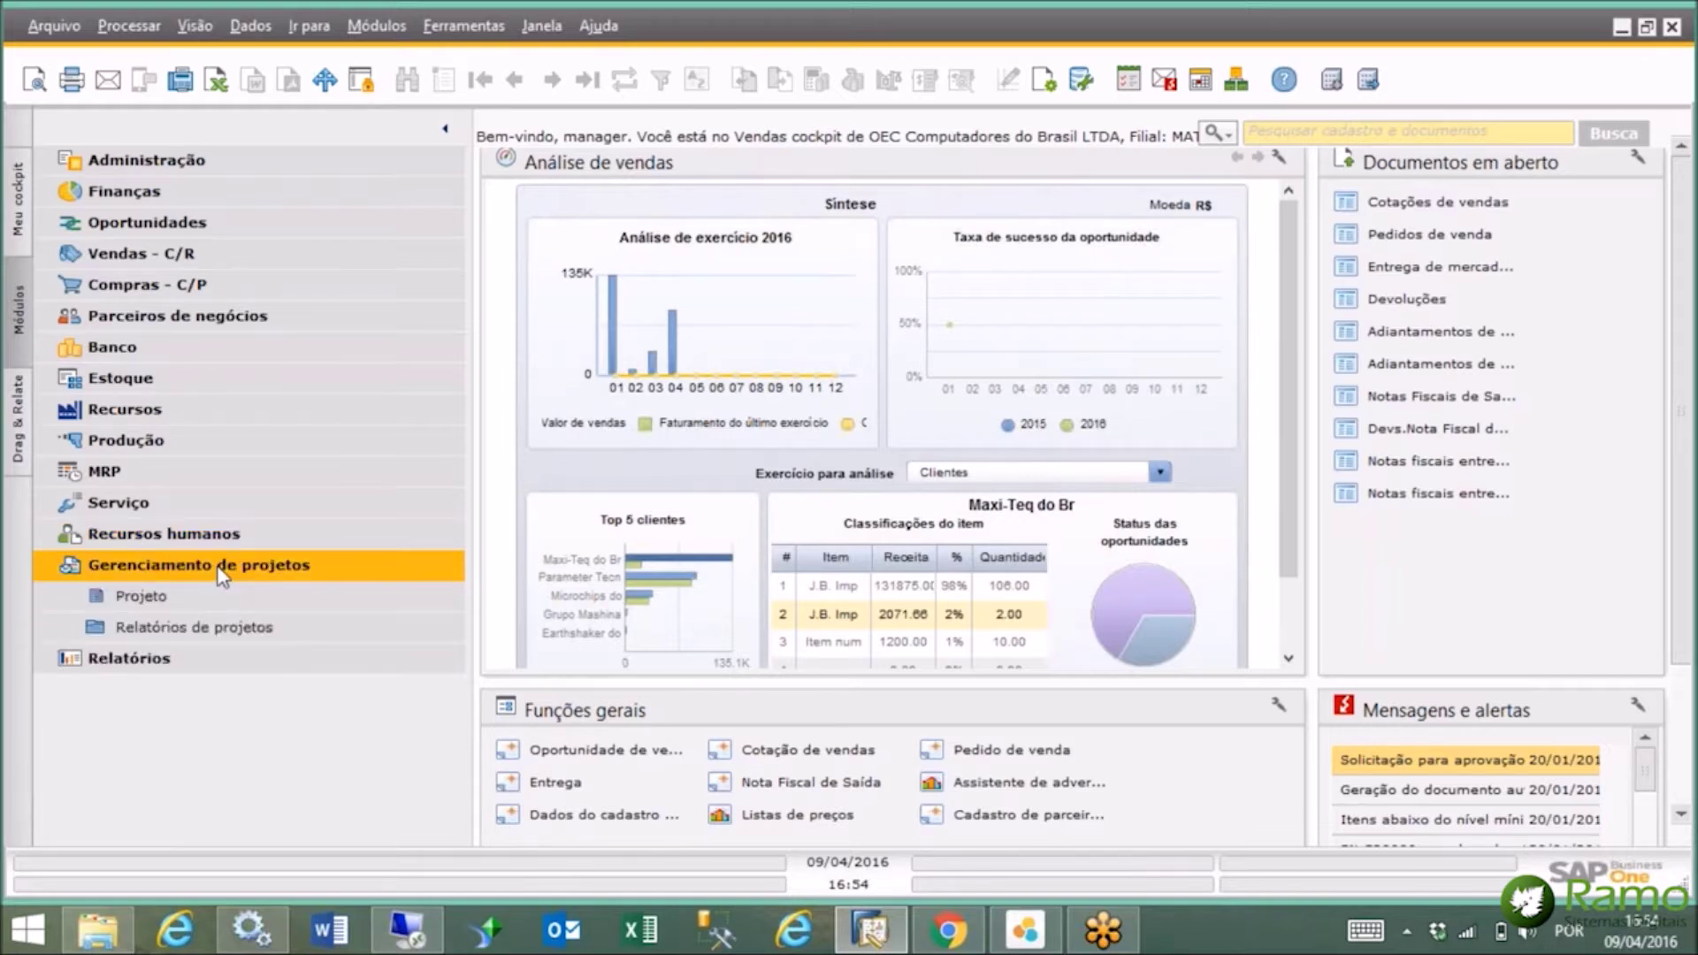
{"action": "left_click", "coordinate": [220, 567]}
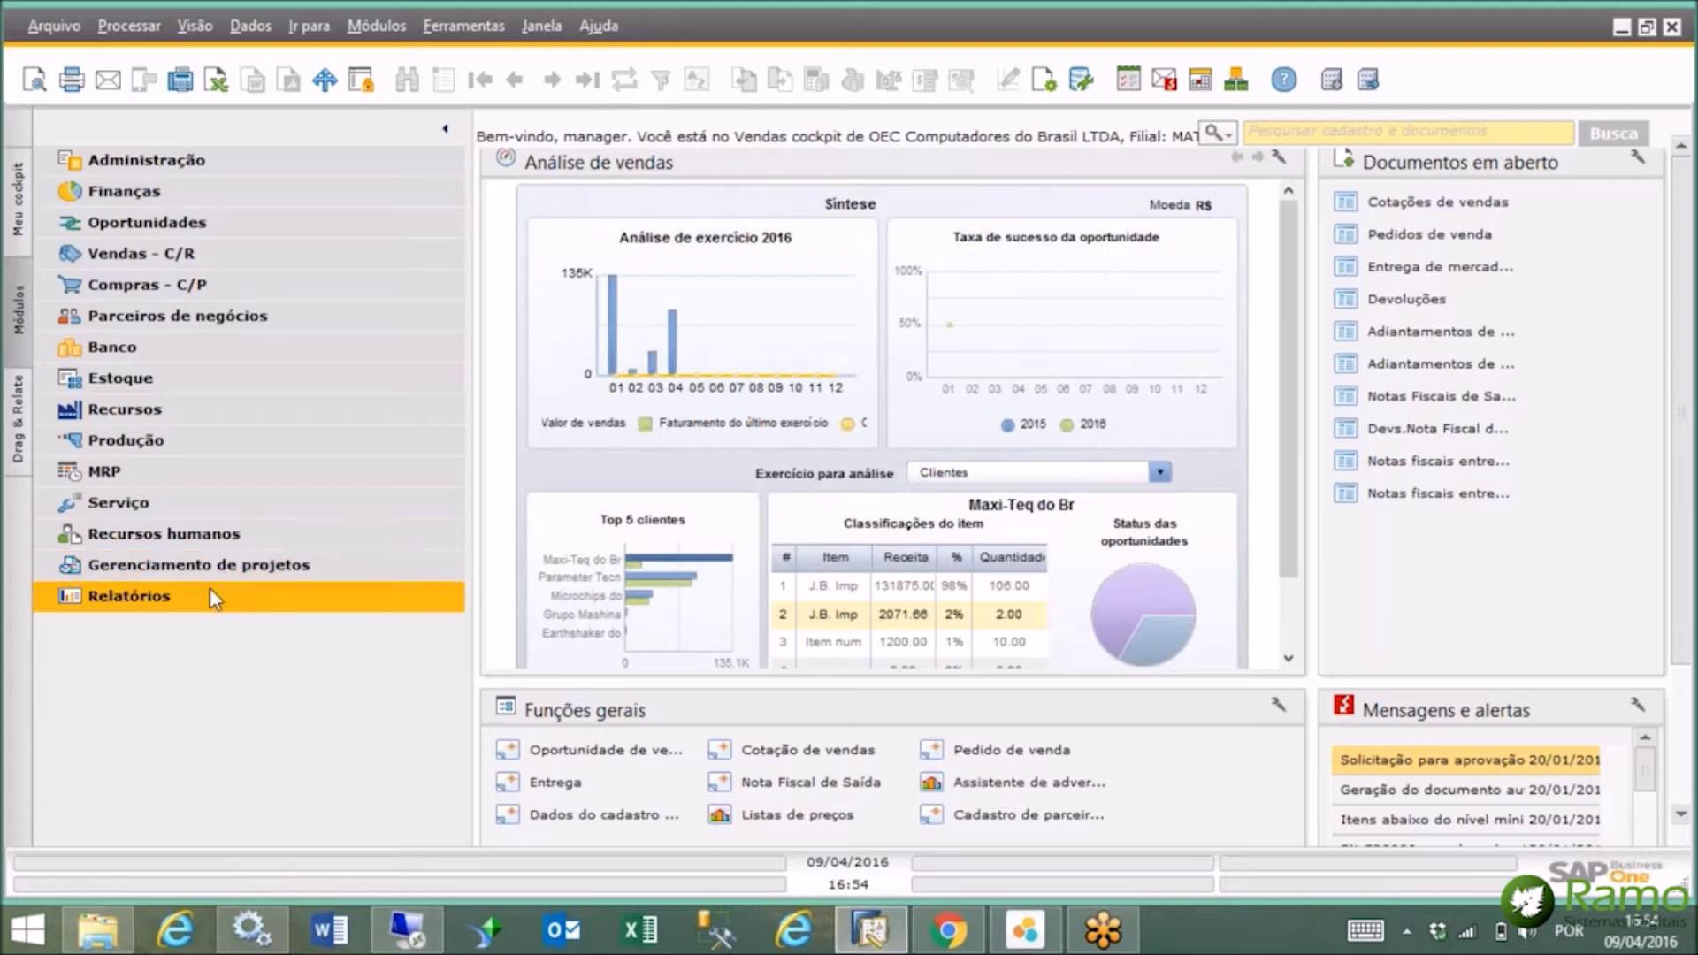
Look through the Relatórios folders, collapse them, and expand Finanças.
{"action": "left_click", "coordinate": [211, 587]}
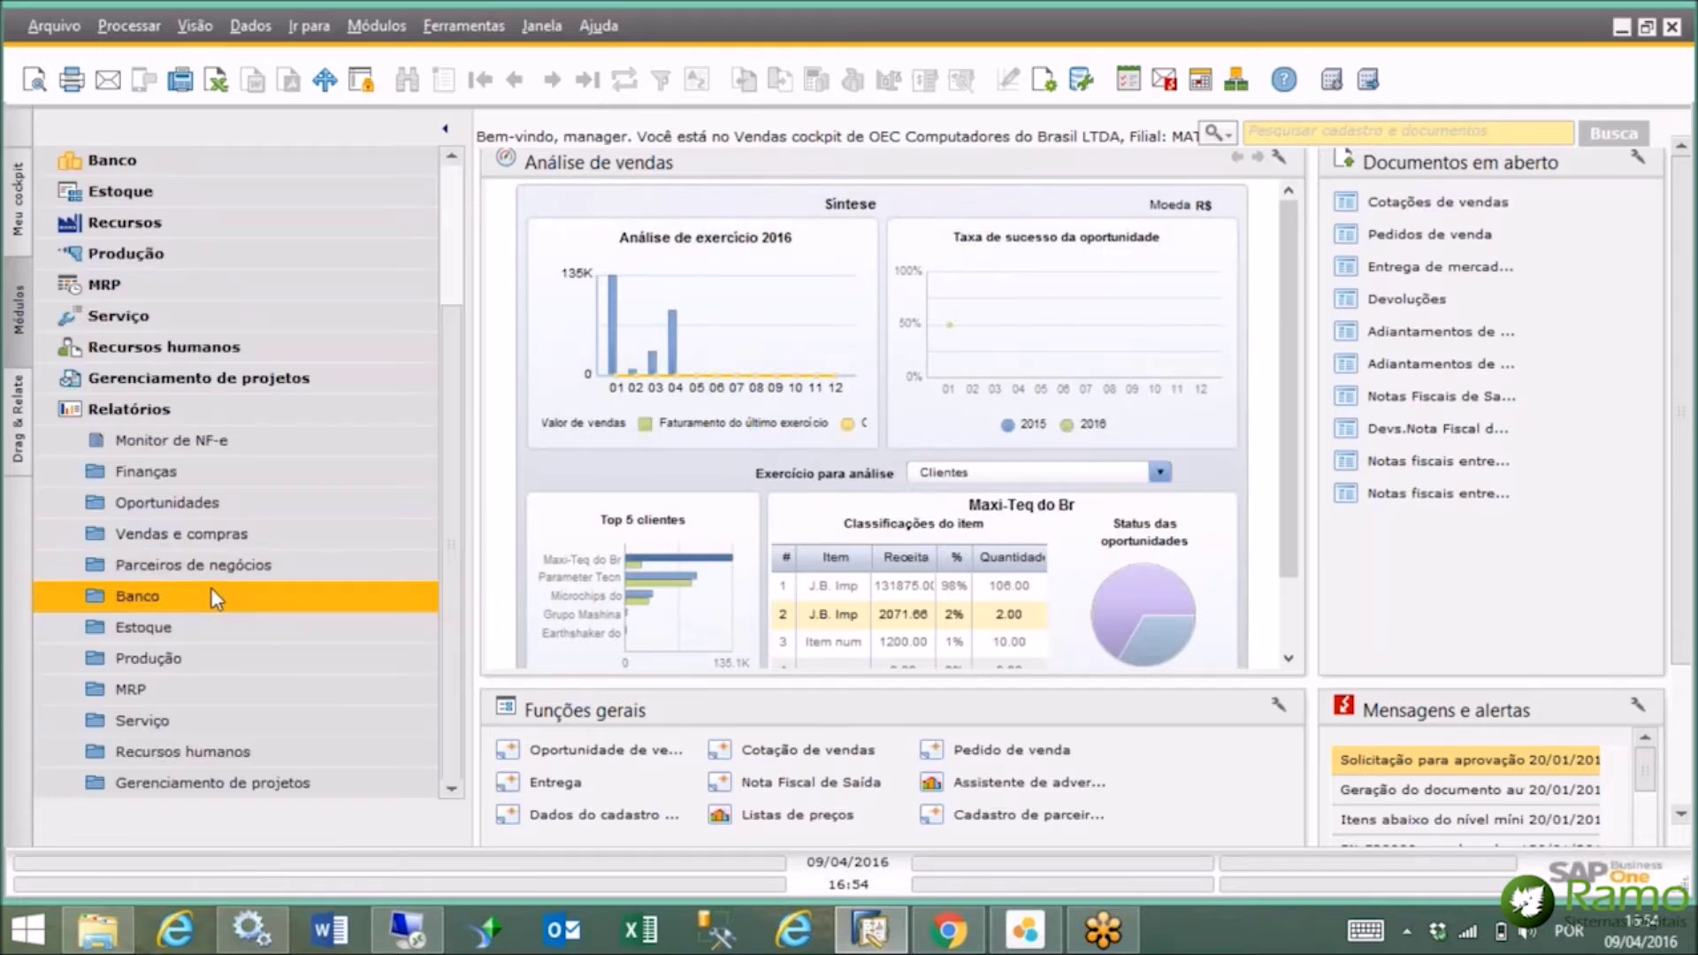
{"action": "left_click", "coordinate": [236, 421]}
{"action": "left_click", "coordinate": [271, 197]}
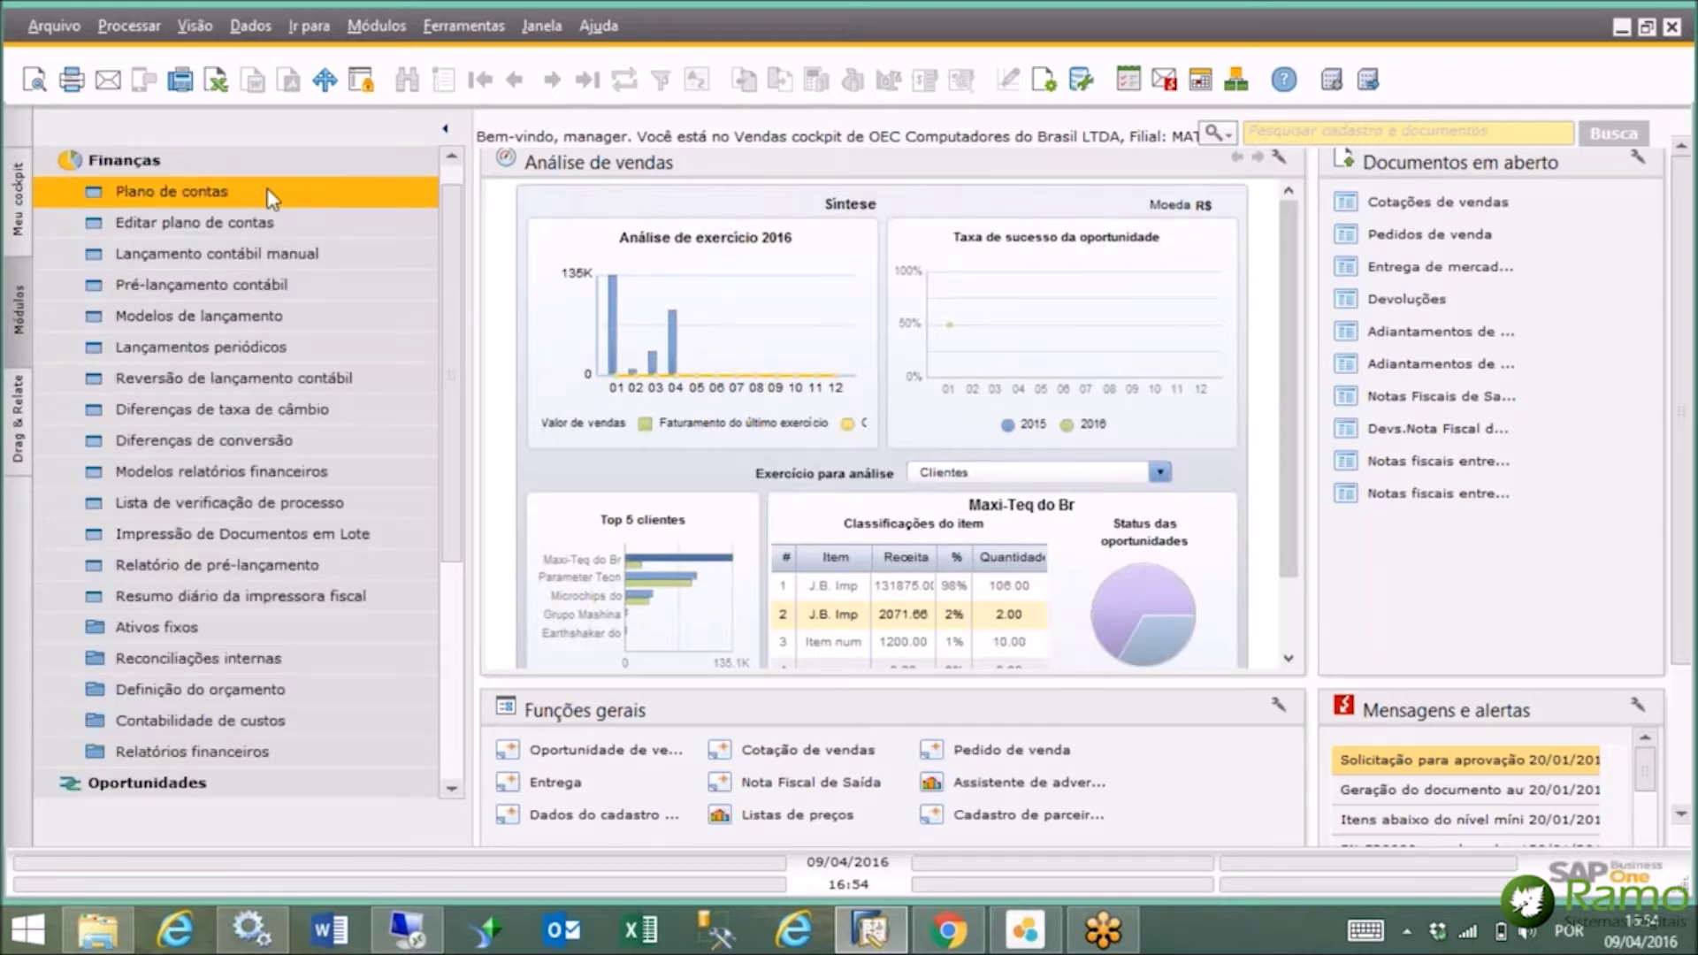
Browse the Passivo, Receita, Despesa and Ativo accounts, then open account 1.01.02.01.01's balance transactions.
{"action": "left_click", "coordinate": [271, 198]}
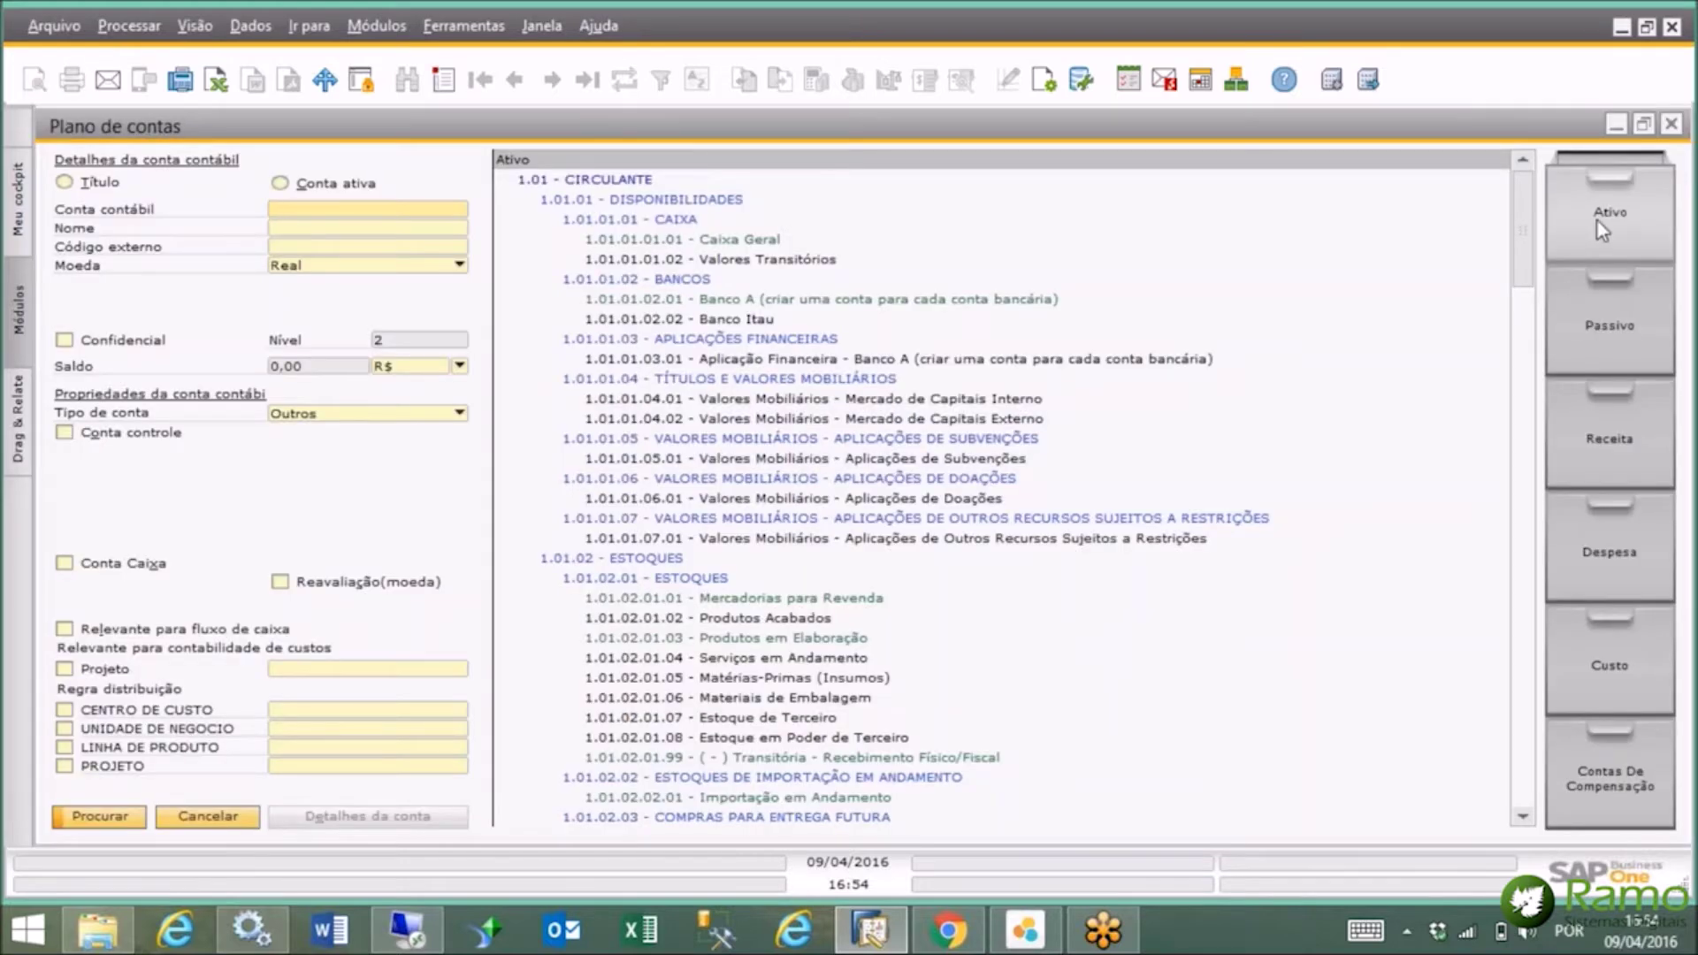
{"action": "left_click", "coordinate": [1597, 334]}
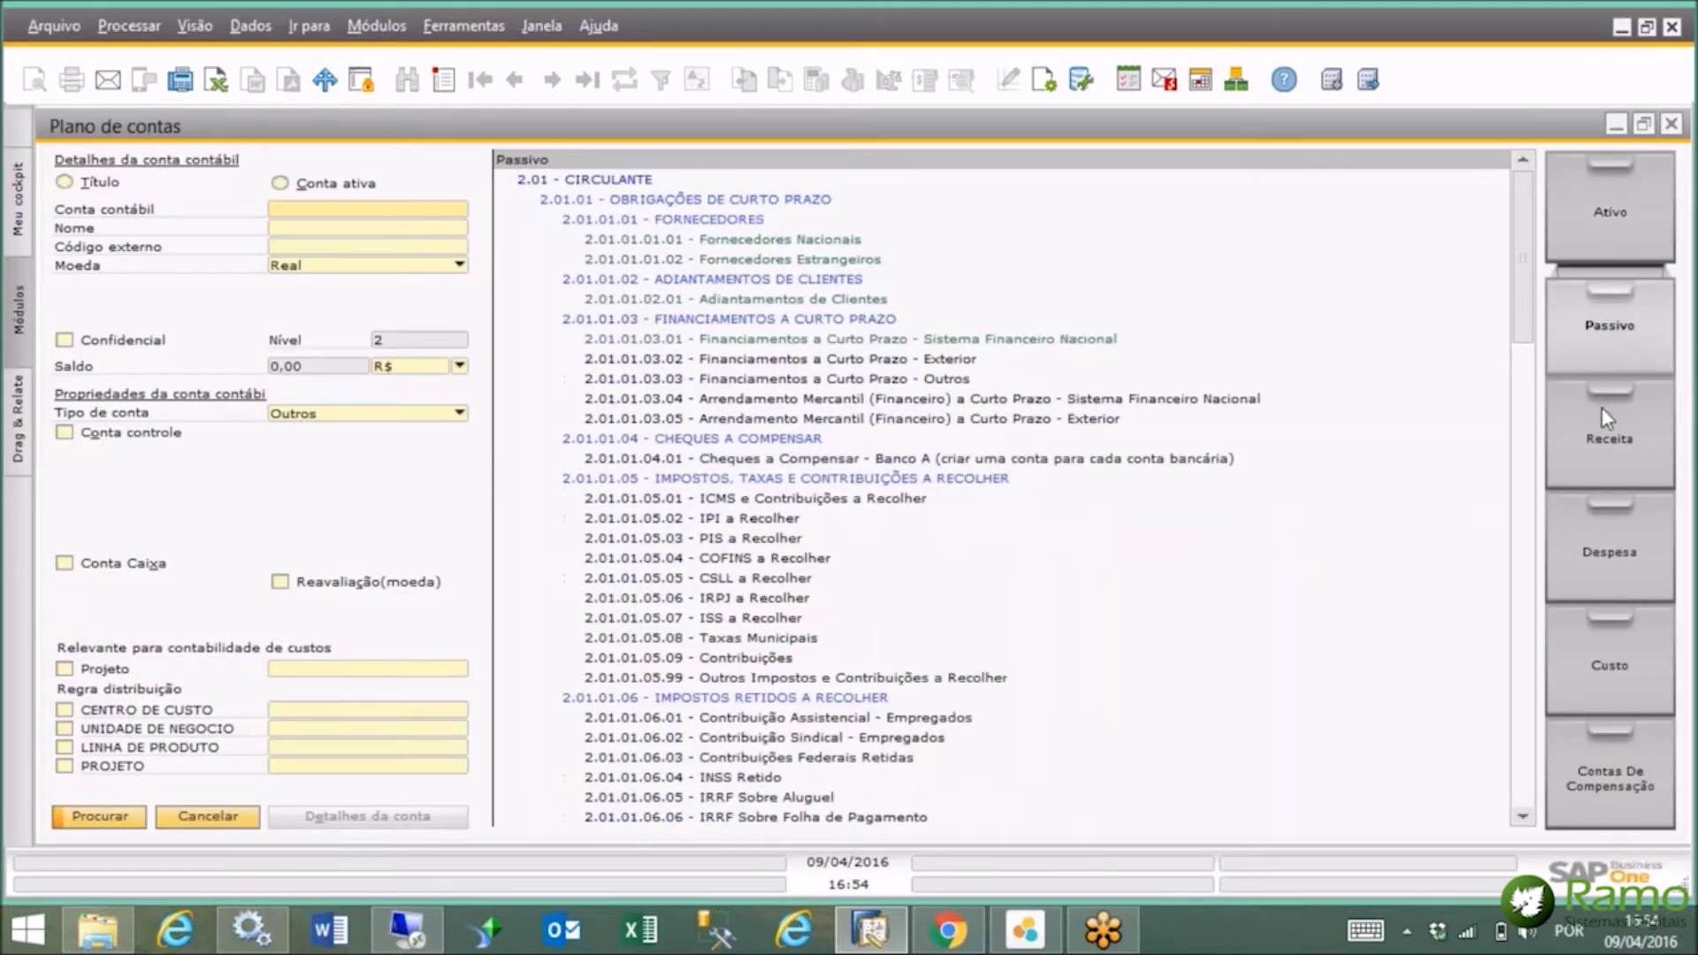
{"action": "left_click", "coordinate": [1601, 406]}
{"action": "left_click", "coordinate": [1605, 549]}
{"action": "left_click", "coordinate": [1595, 228]}
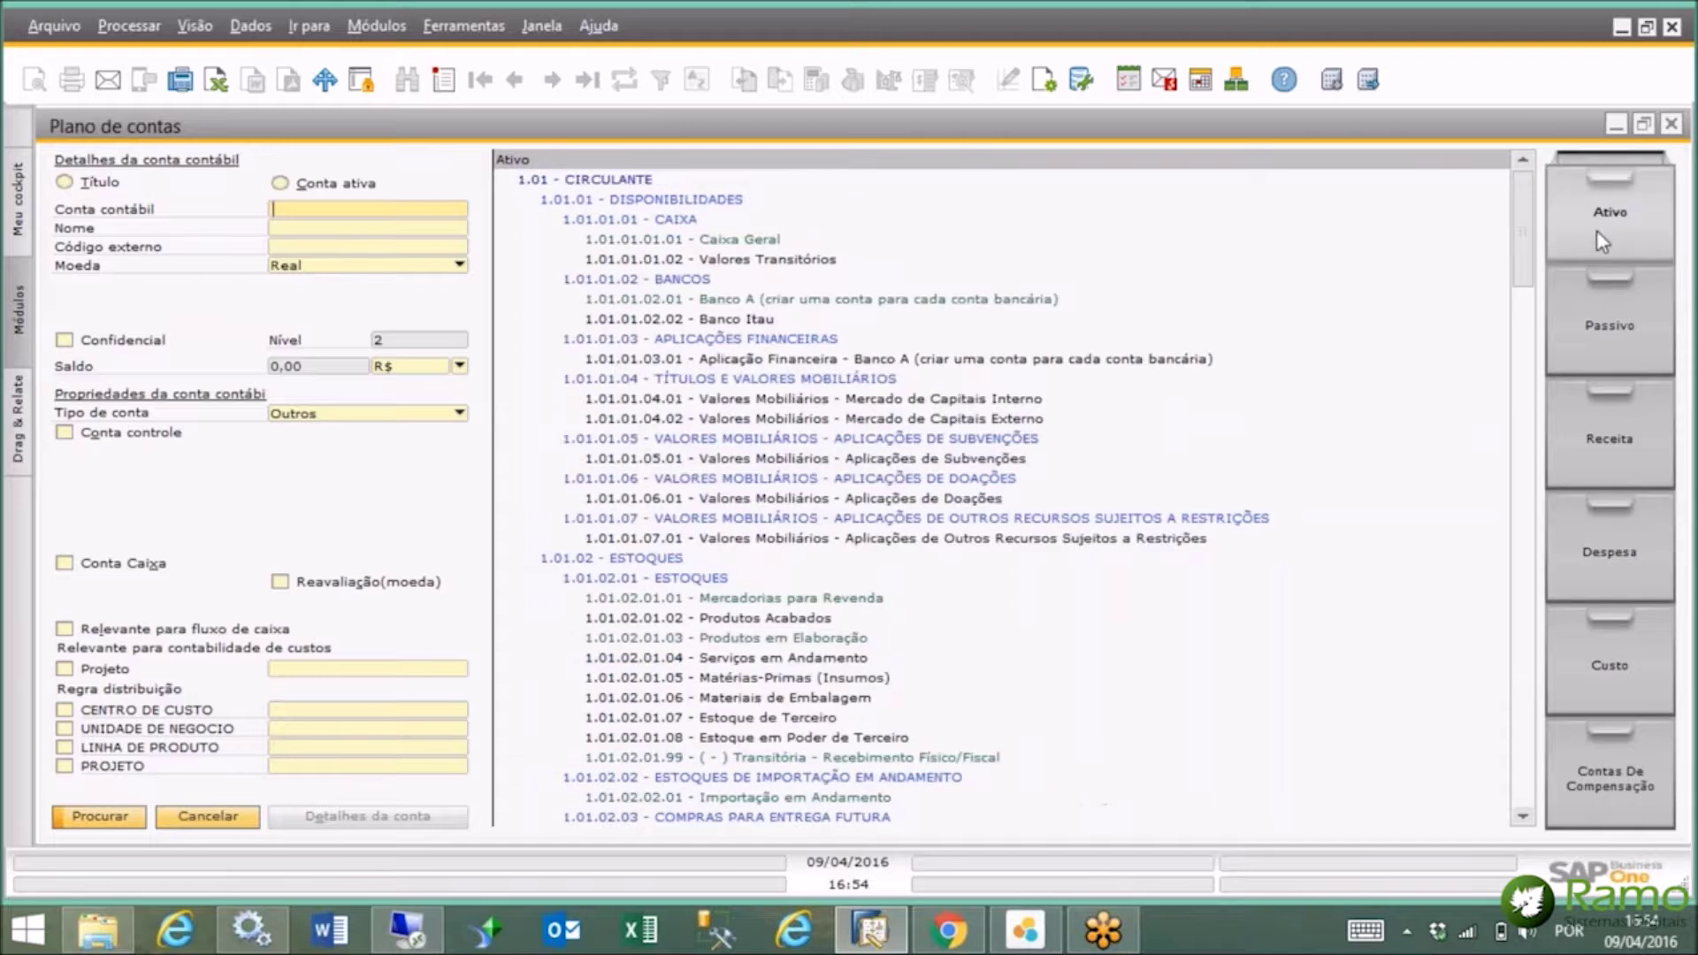
{"action": "left_click", "coordinate": [734, 602]}
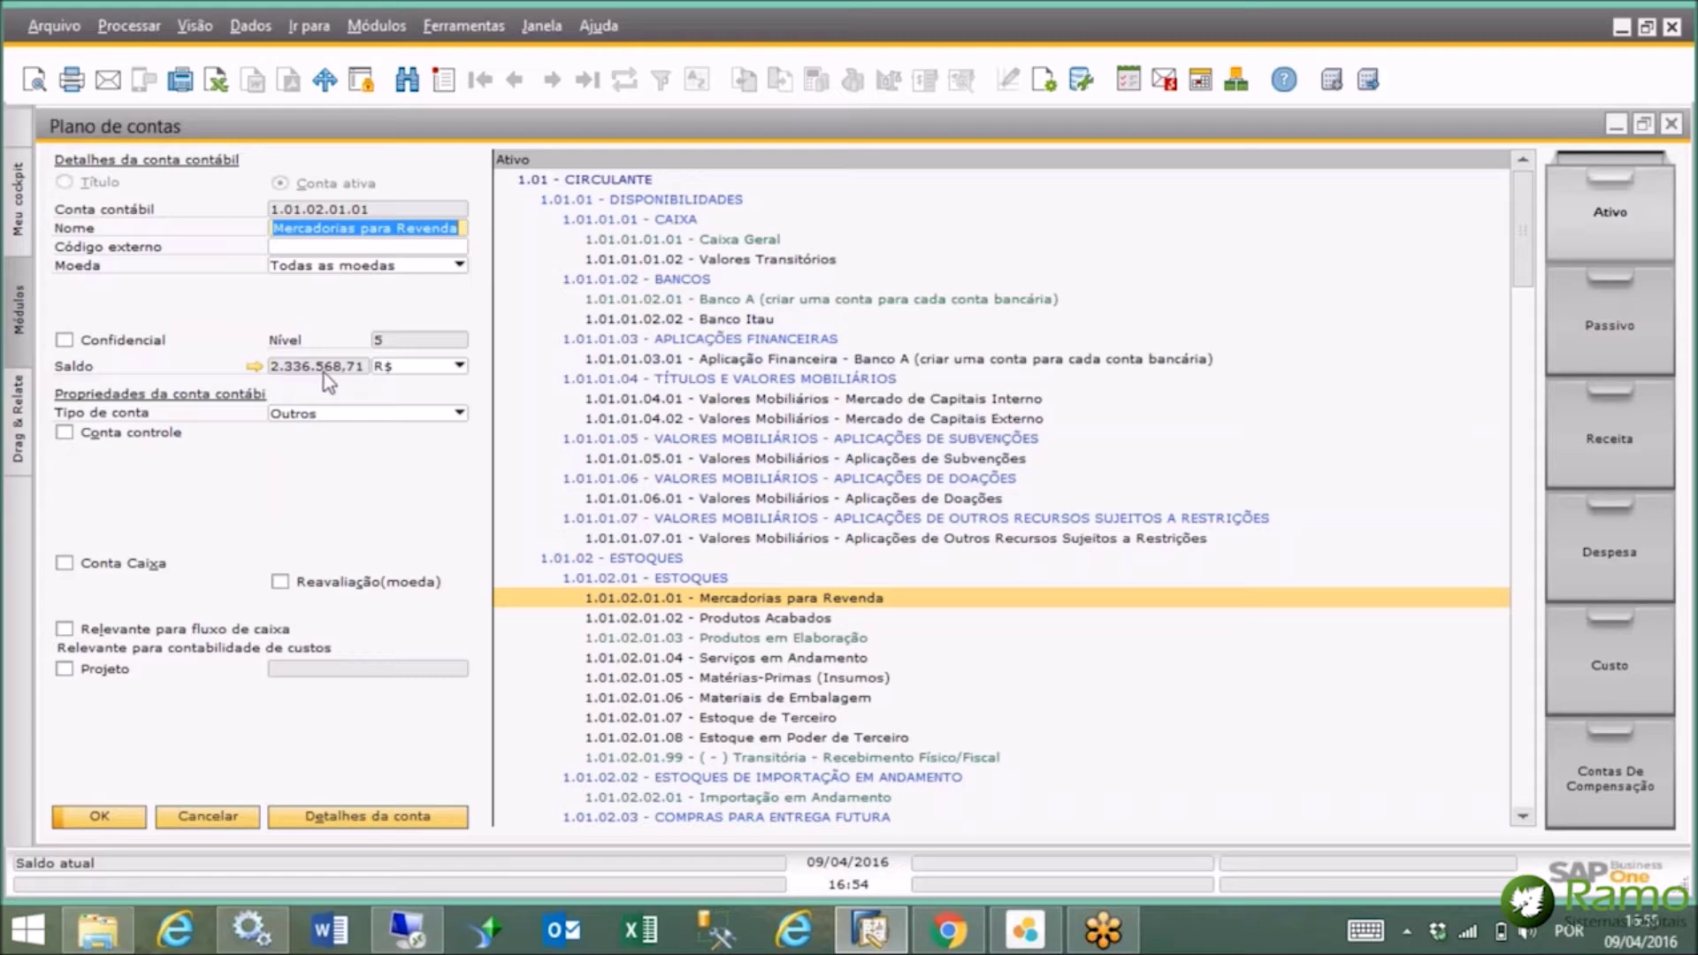
{"action": "left_click", "coordinate": [254, 366]}
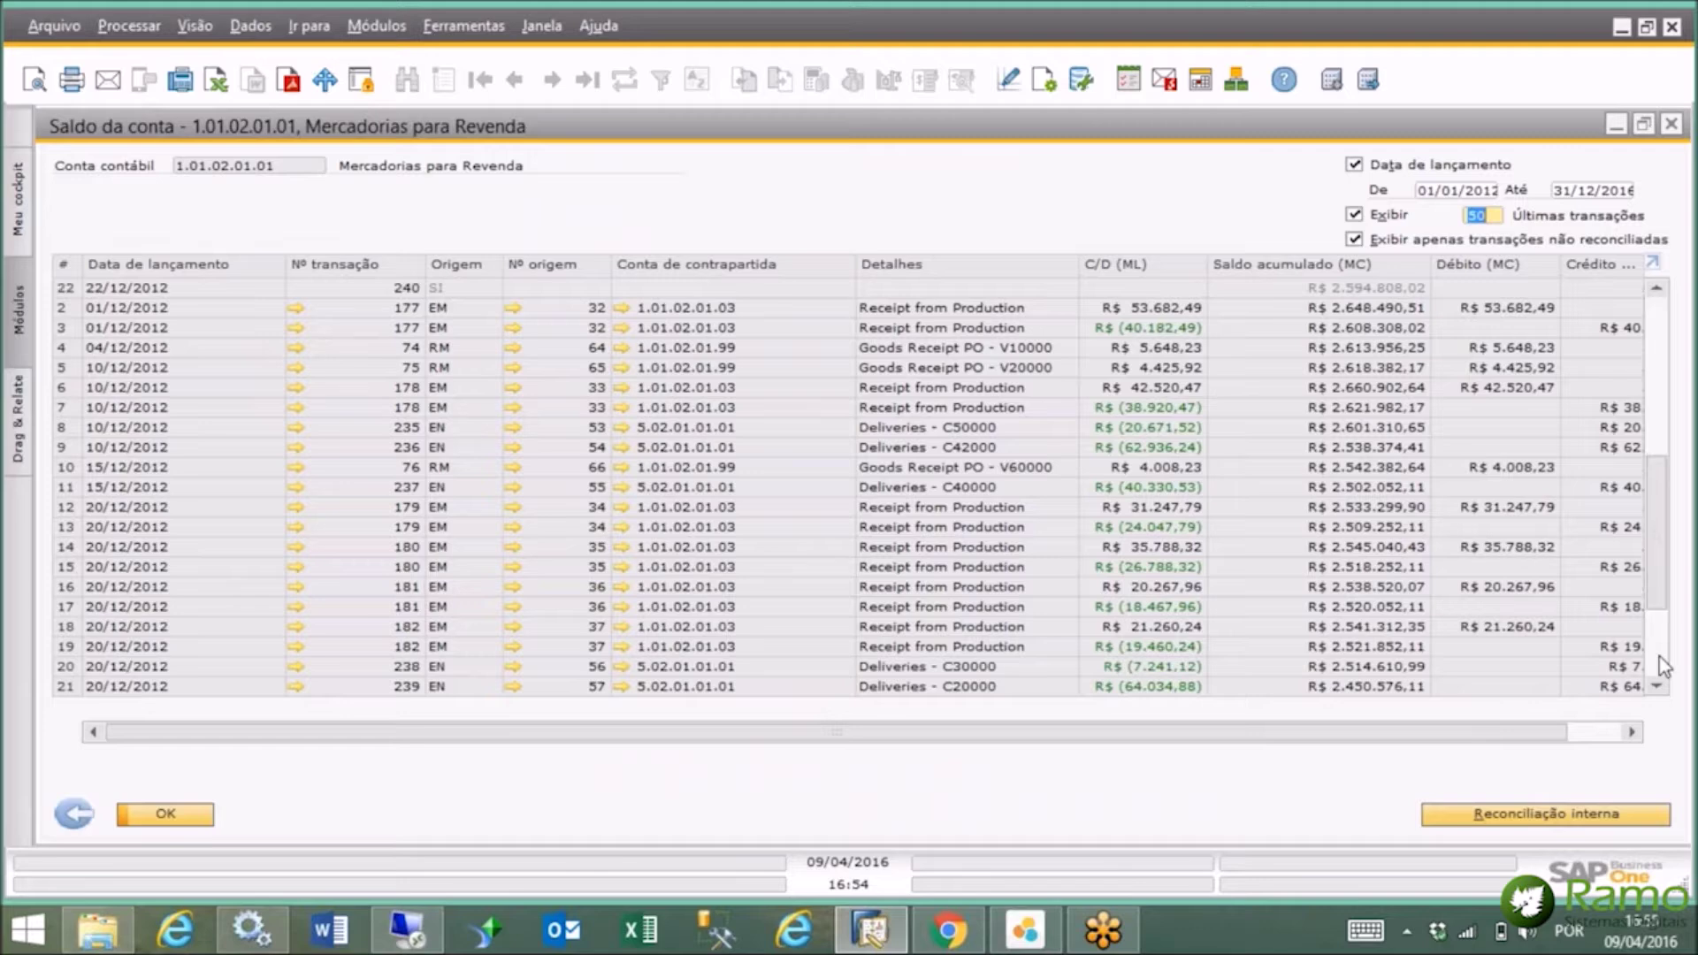
Scroll the Mercadorias para Revenda transaction list and select transaction 326 of 12/02/2016.
{"action": "scroll", "coordinate": [1662, 665], "scroll_direction": "down", "scroll_amount": 10}
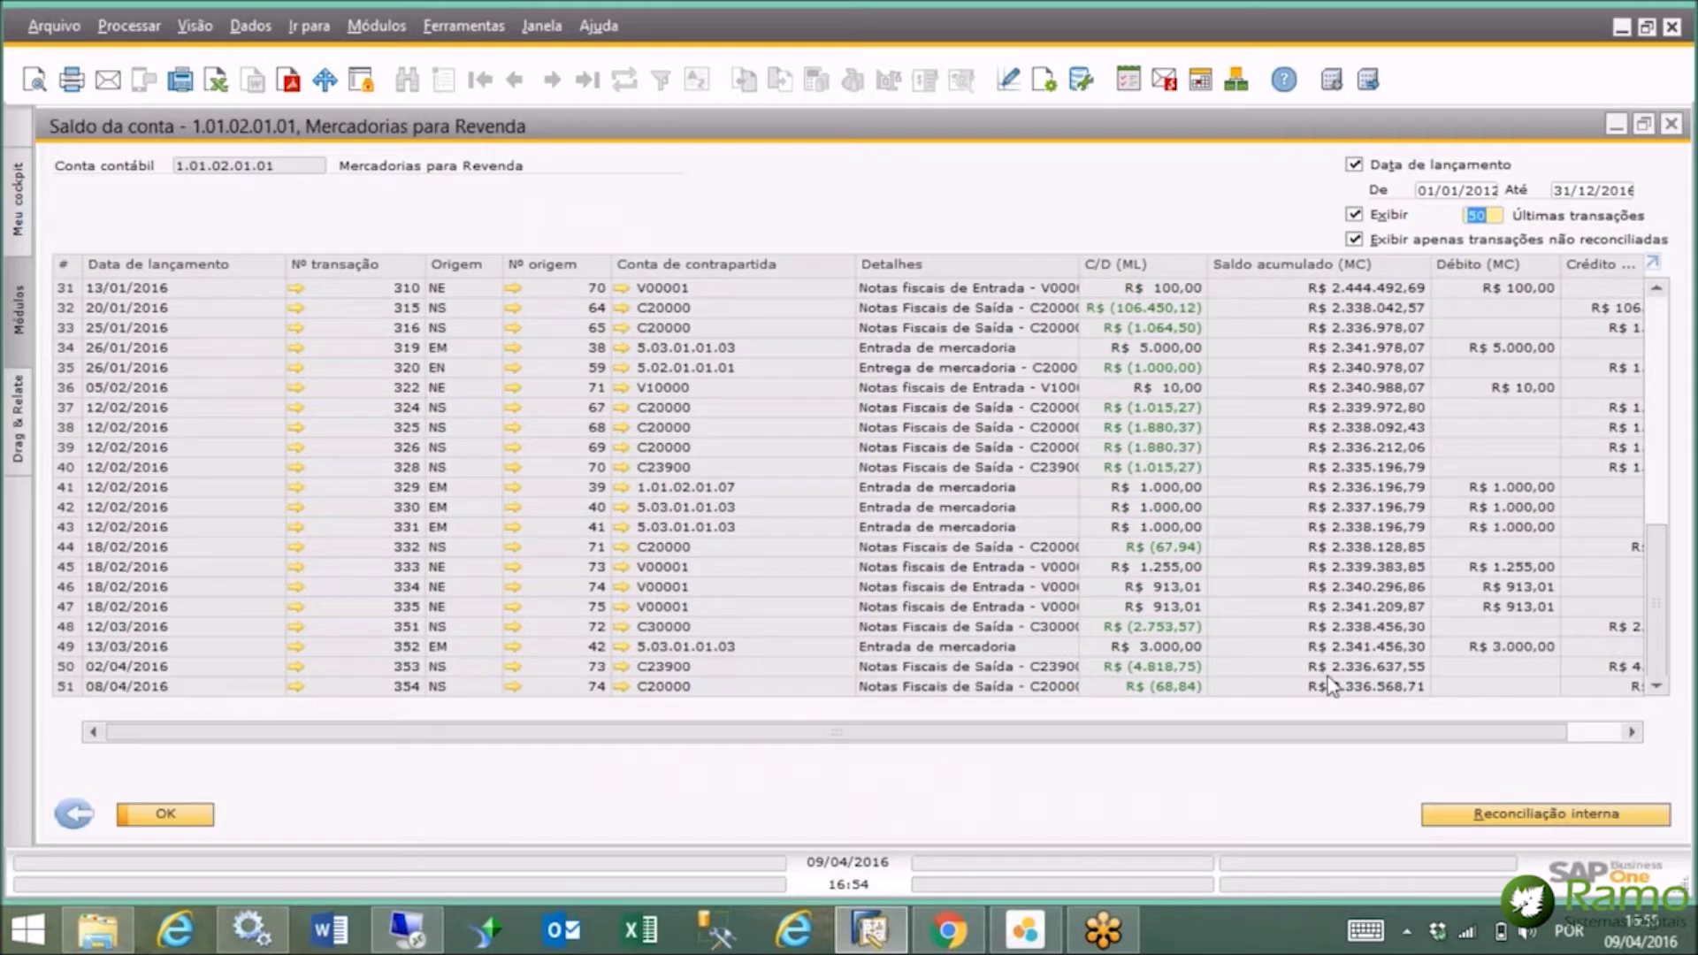
{"action": "left_click_drag", "start_coordinate": [1664, 654], "coordinate": [1664, 534]}
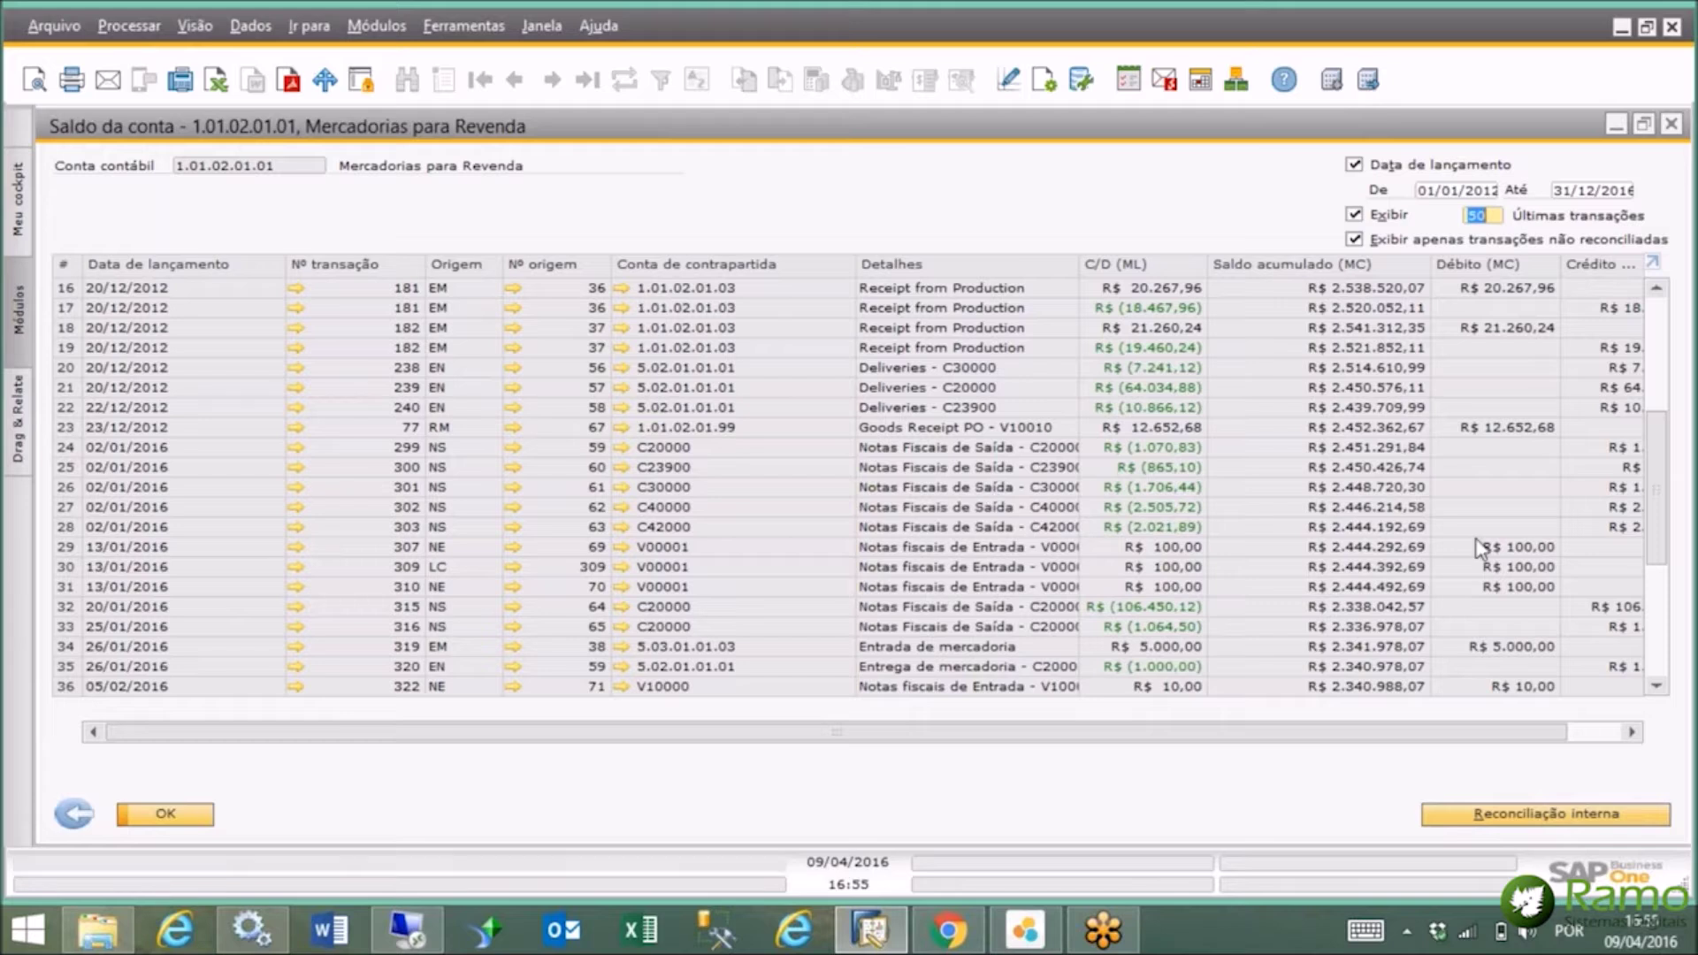
{"action": "left_click", "coordinate": [1659, 656]}
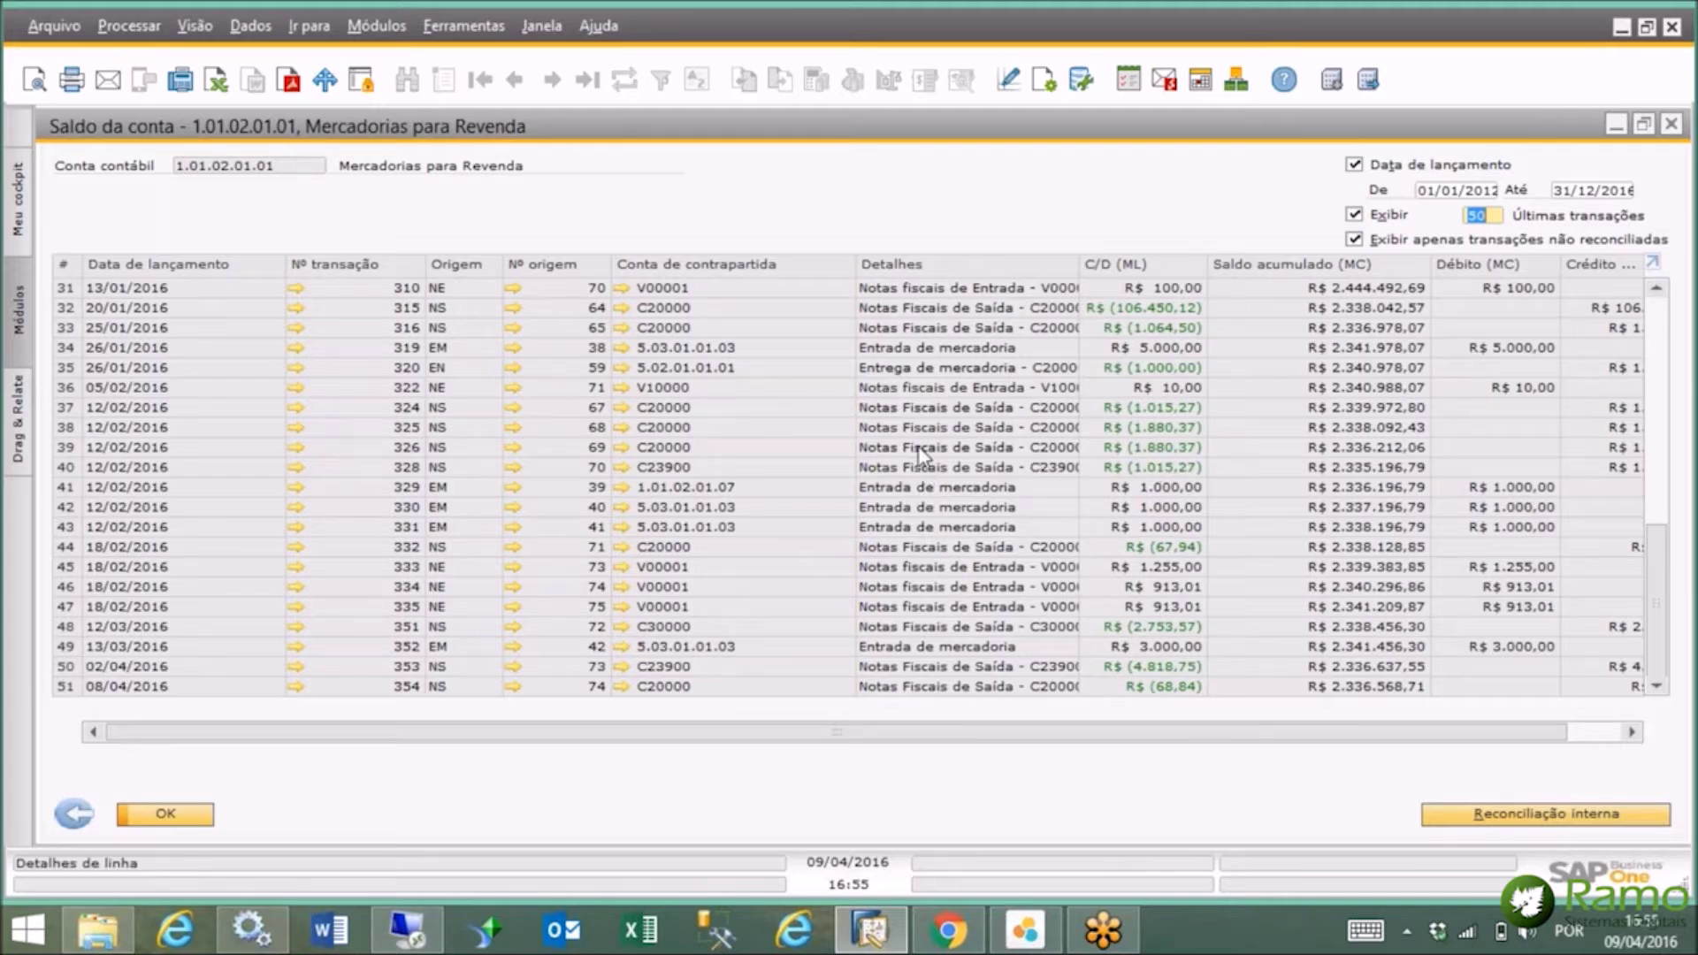
{"action": "left_click", "coordinate": [302, 449]}
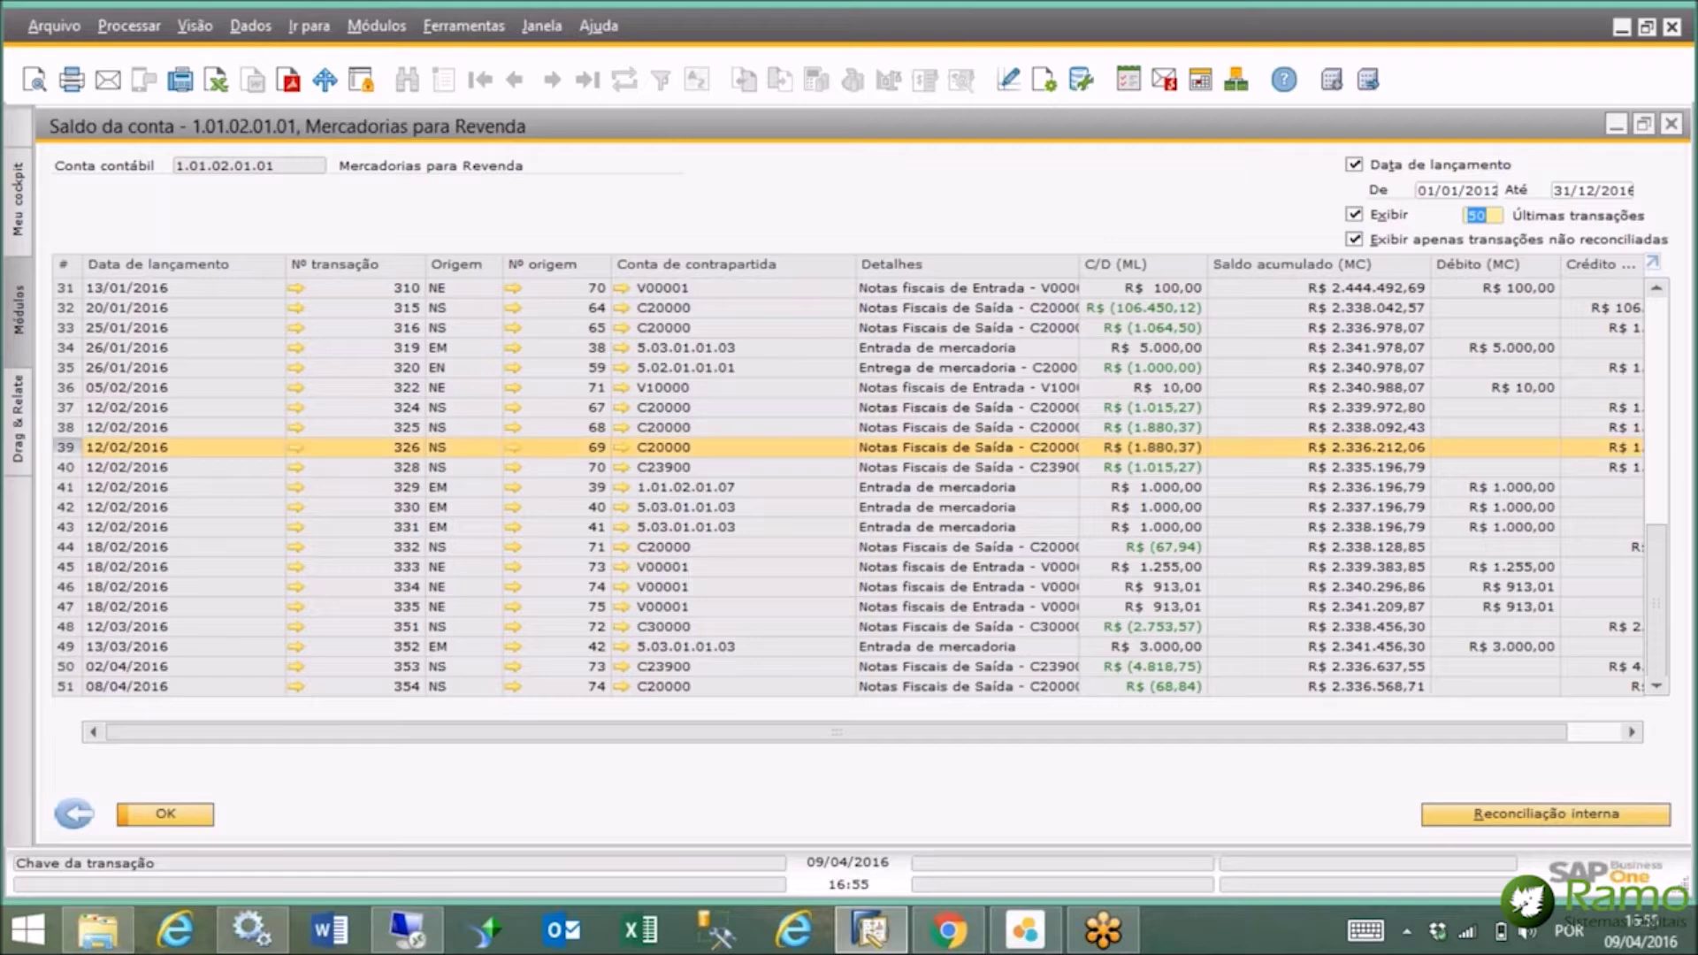
Open journal entry 326, move it aside, then open its source invoice 69.
{"action": "left_click", "coordinate": [295, 447]}
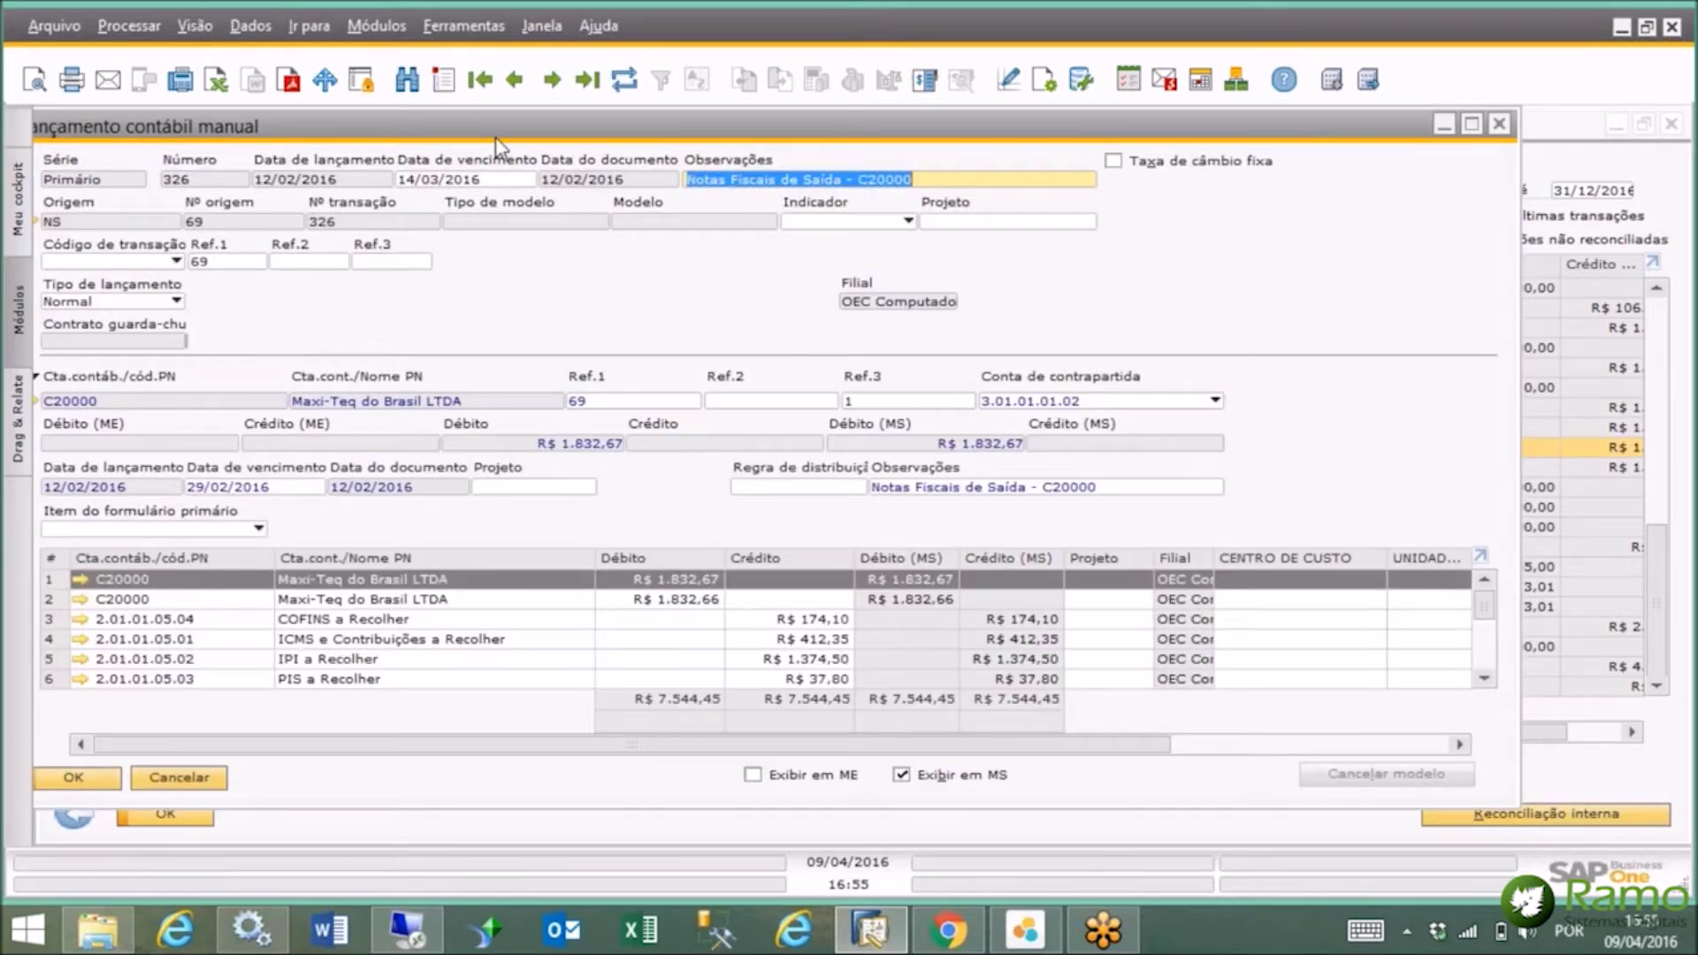
{"action": "left_click_drag", "start_coordinate": [520, 137], "coordinate": [606, 134]}
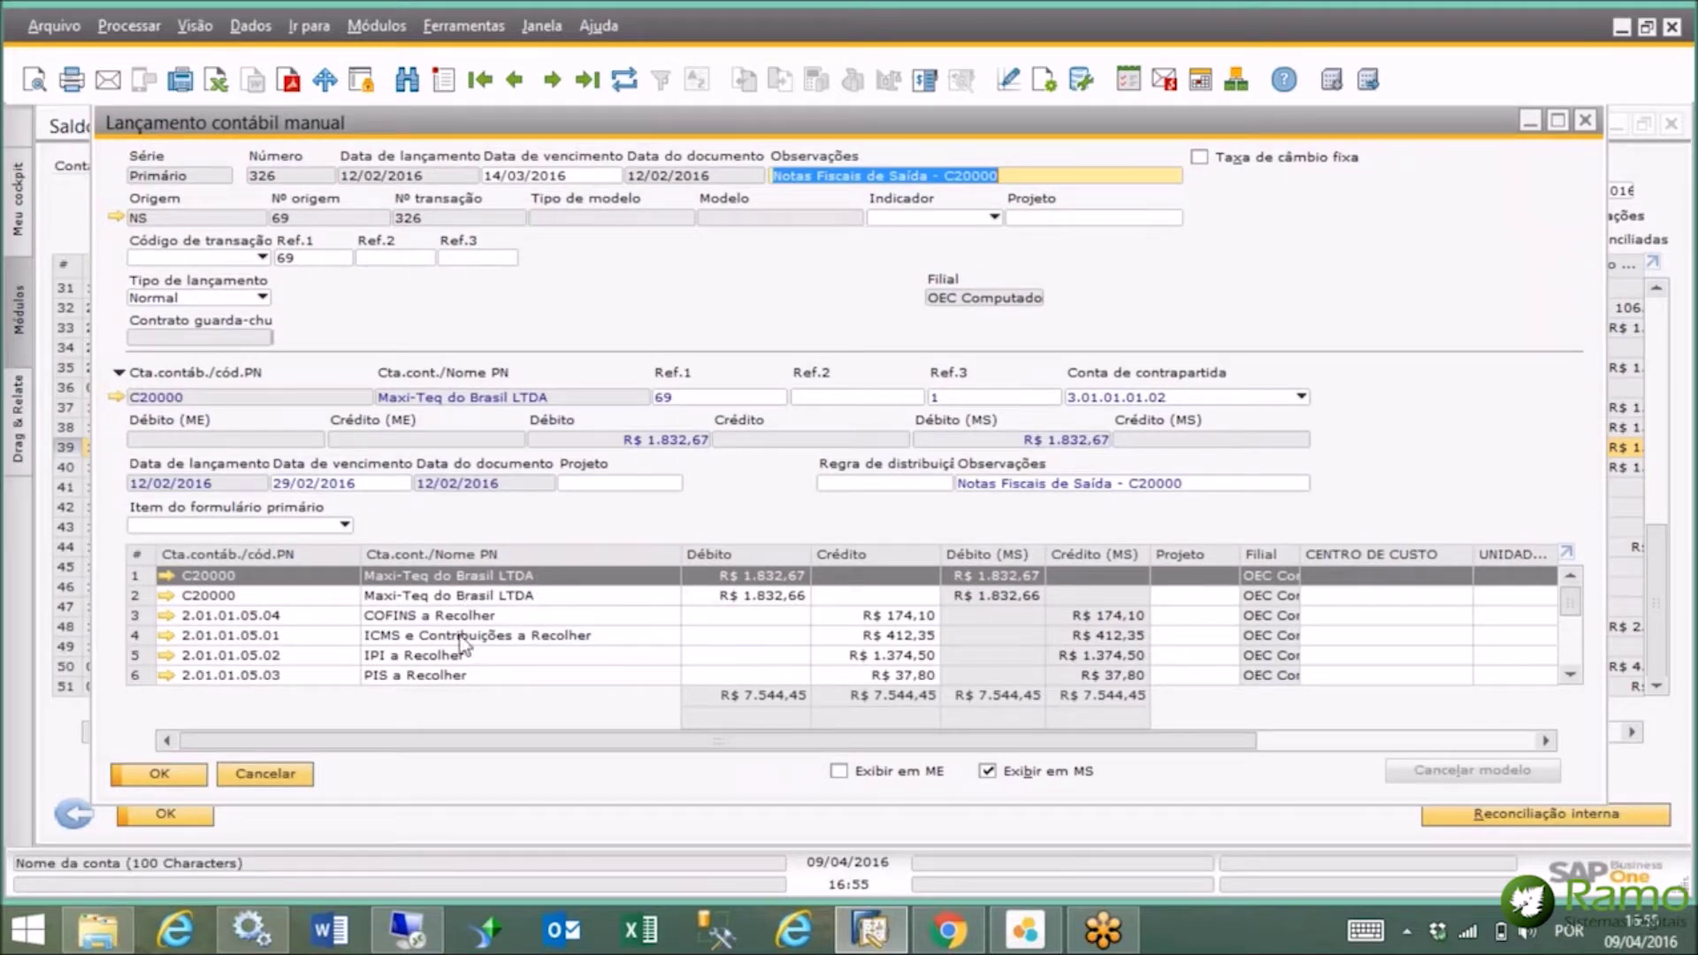
{"action": "mouse_move", "coordinate": [1580, 610]}
{"action": "left_mouse_down"}
{"action": "mouse_move", "coordinate": [1580, 651]}
{"action": "mouse_move", "coordinate": [1583, 587]}
{"action": "left_mouse_up"}
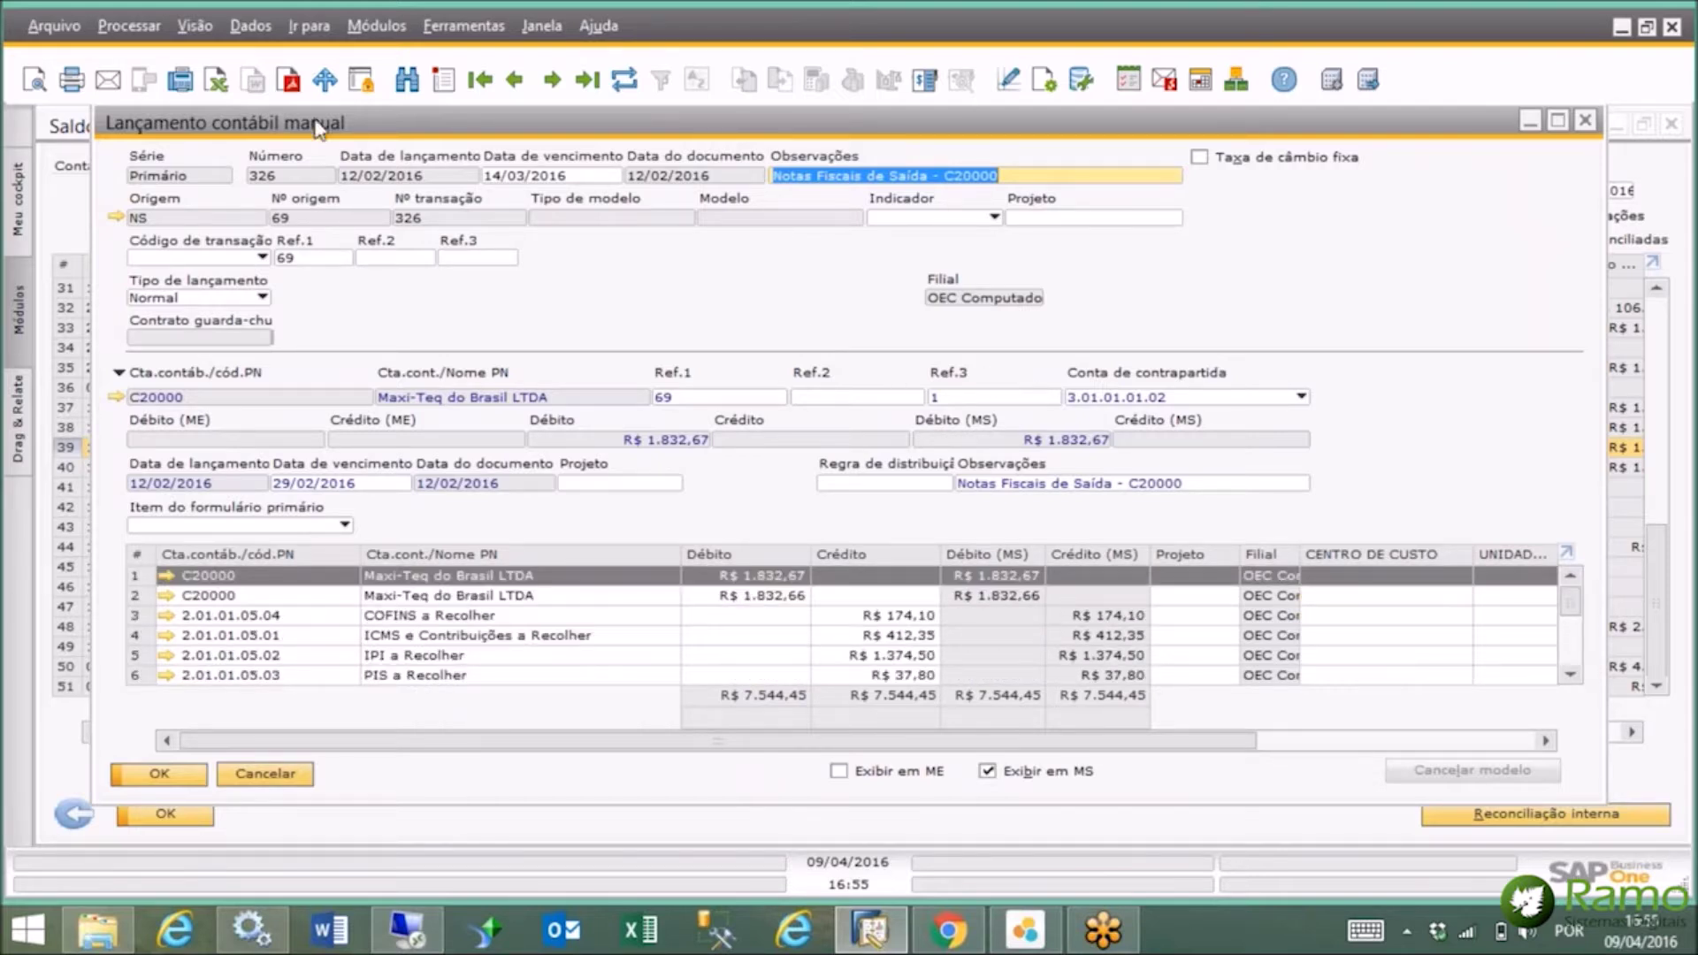
{"action": "left_click", "coordinate": [116, 217]}
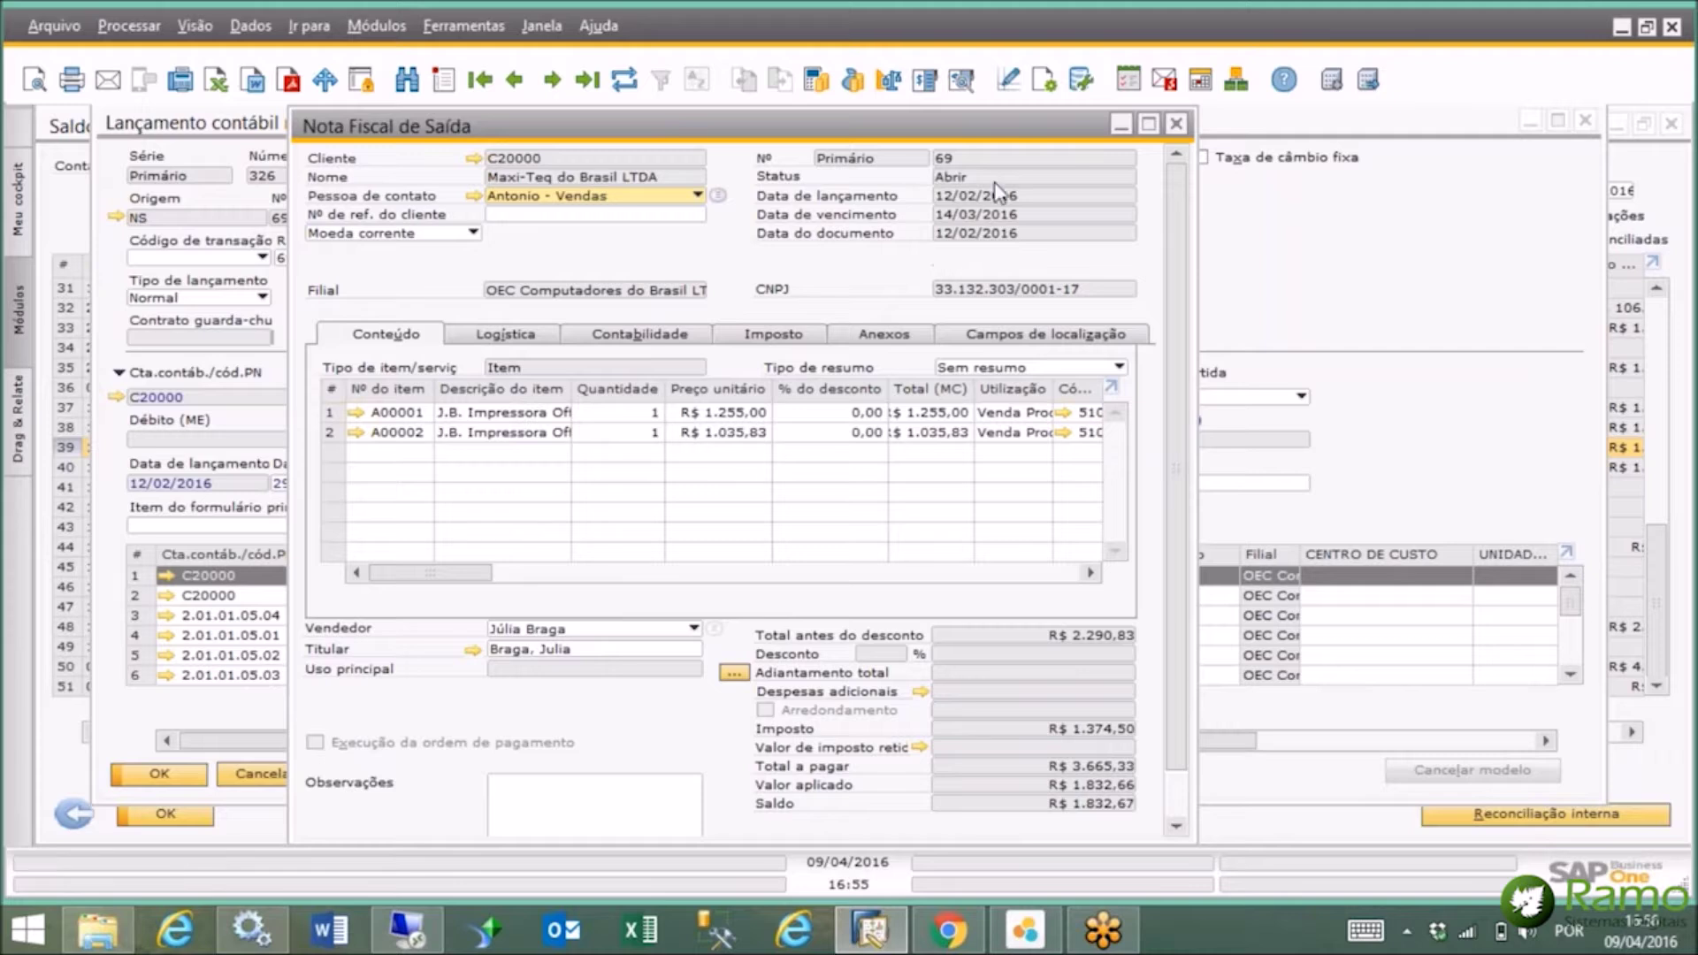
Maximize invoice 69 and open item A00001's master data from its first row.
{"action": "left_click", "coordinate": [1149, 124]}
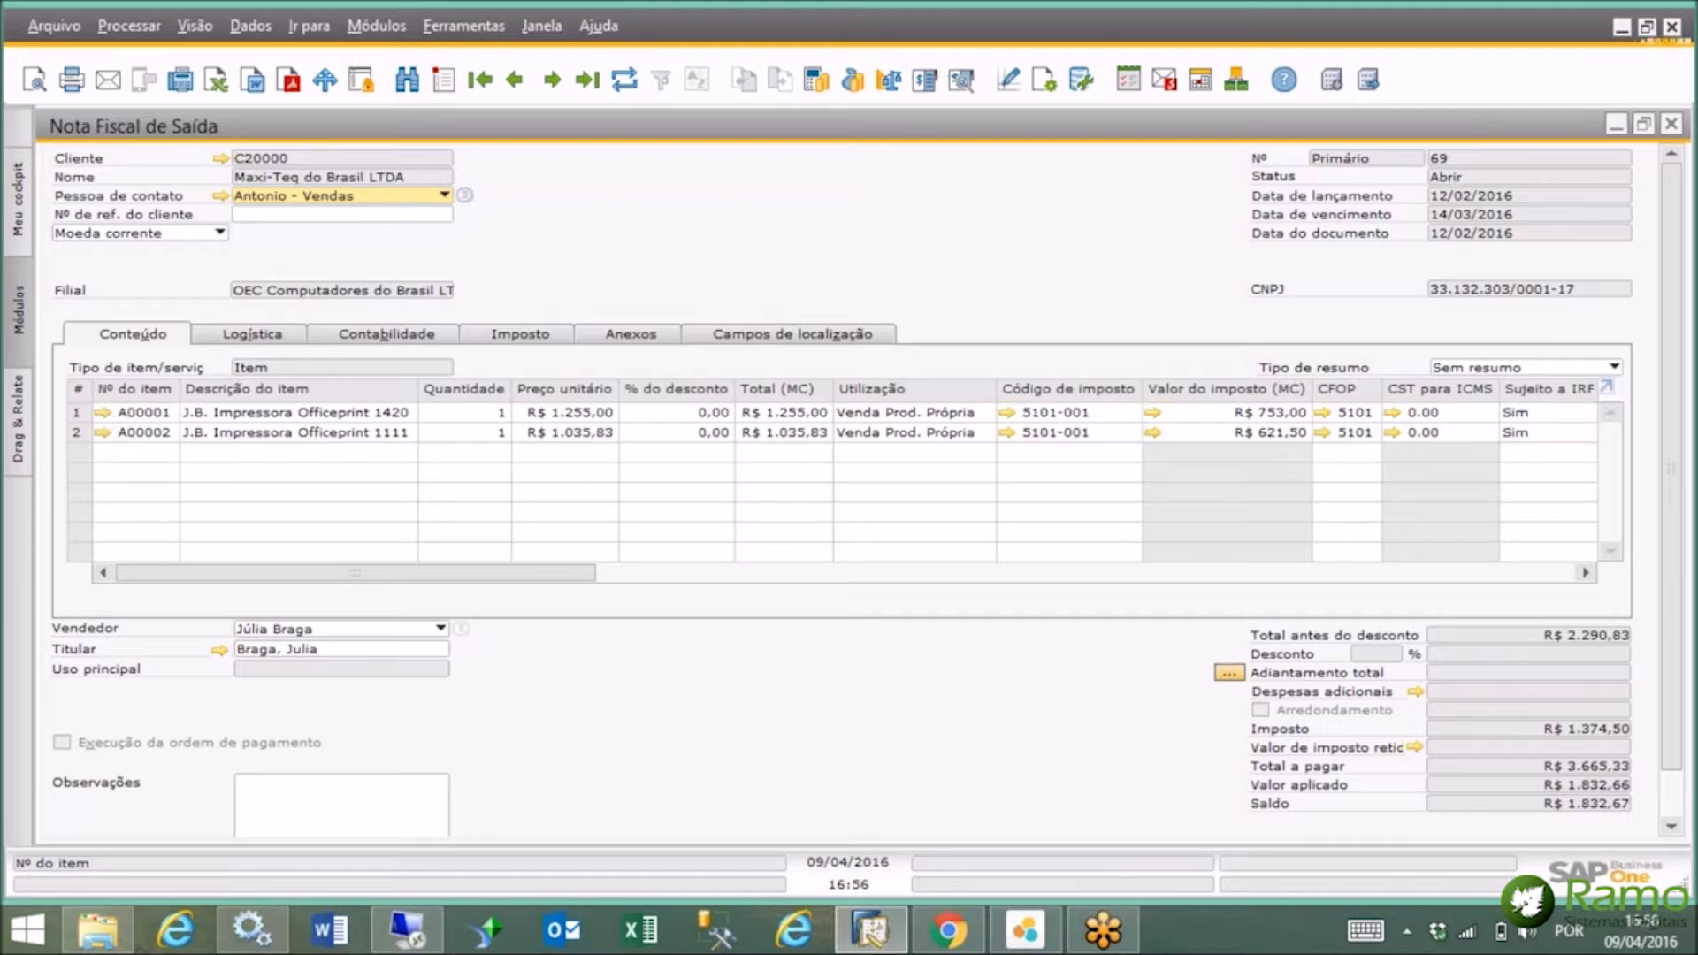
{"action": "left_click", "coordinate": [103, 412]}
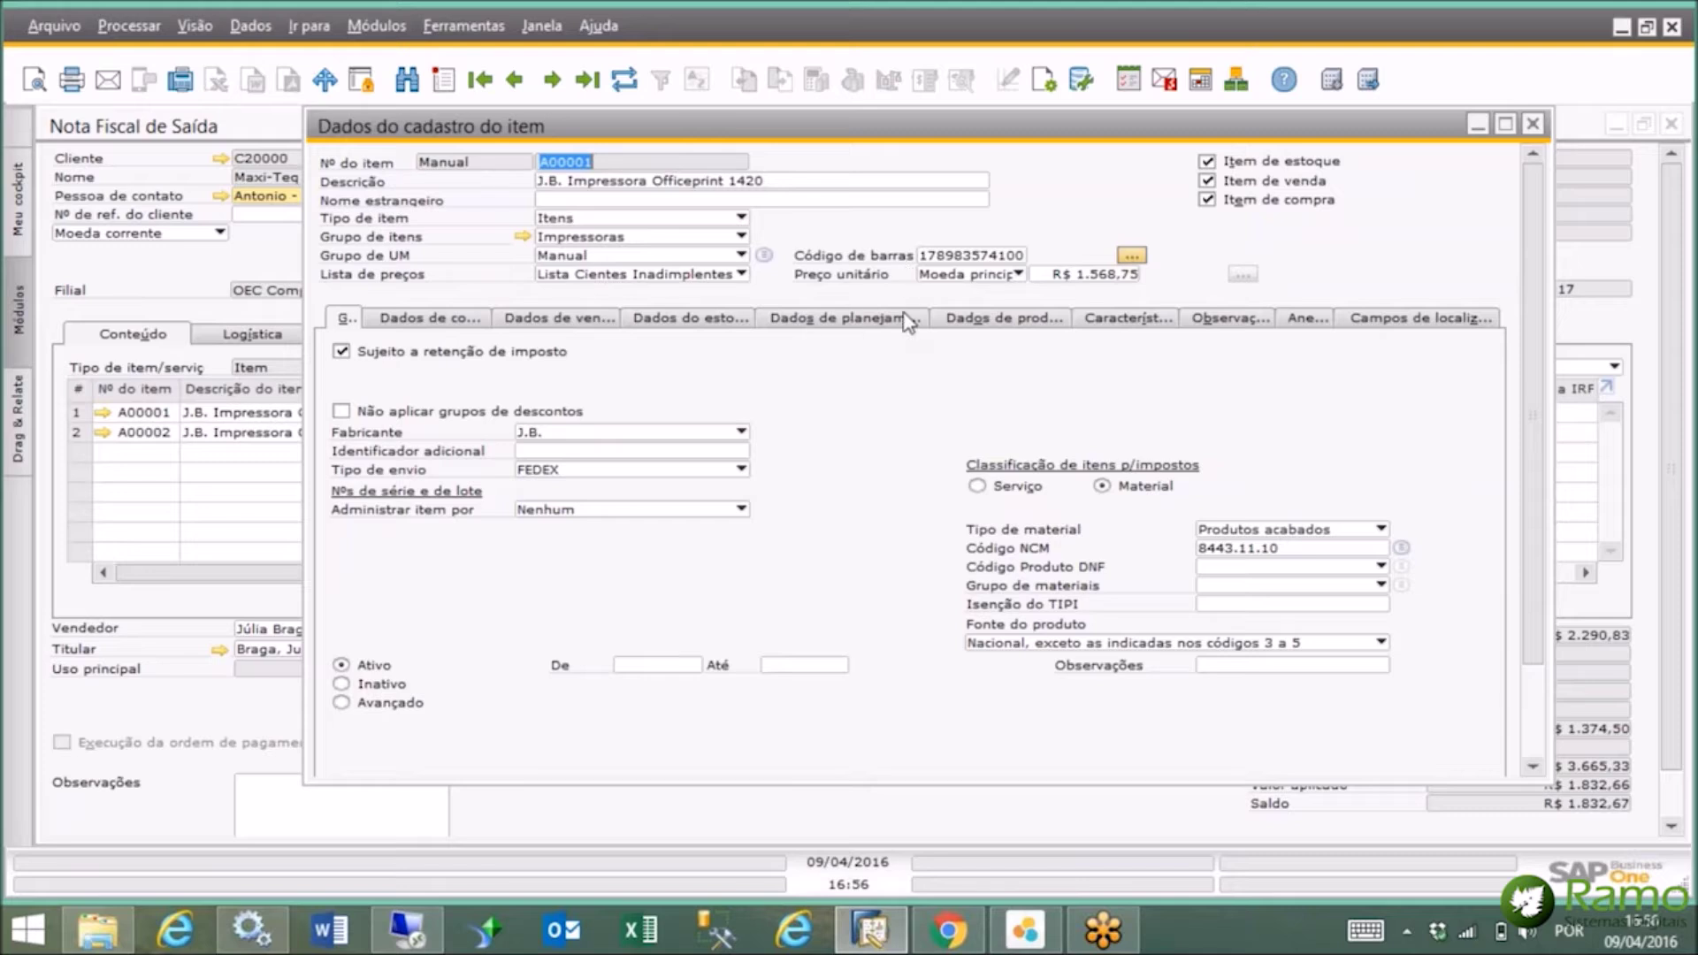
View item A00001's Dados do estoque warehouse stock, then close the item record.
{"action": "left_click", "coordinate": [693, 320]}
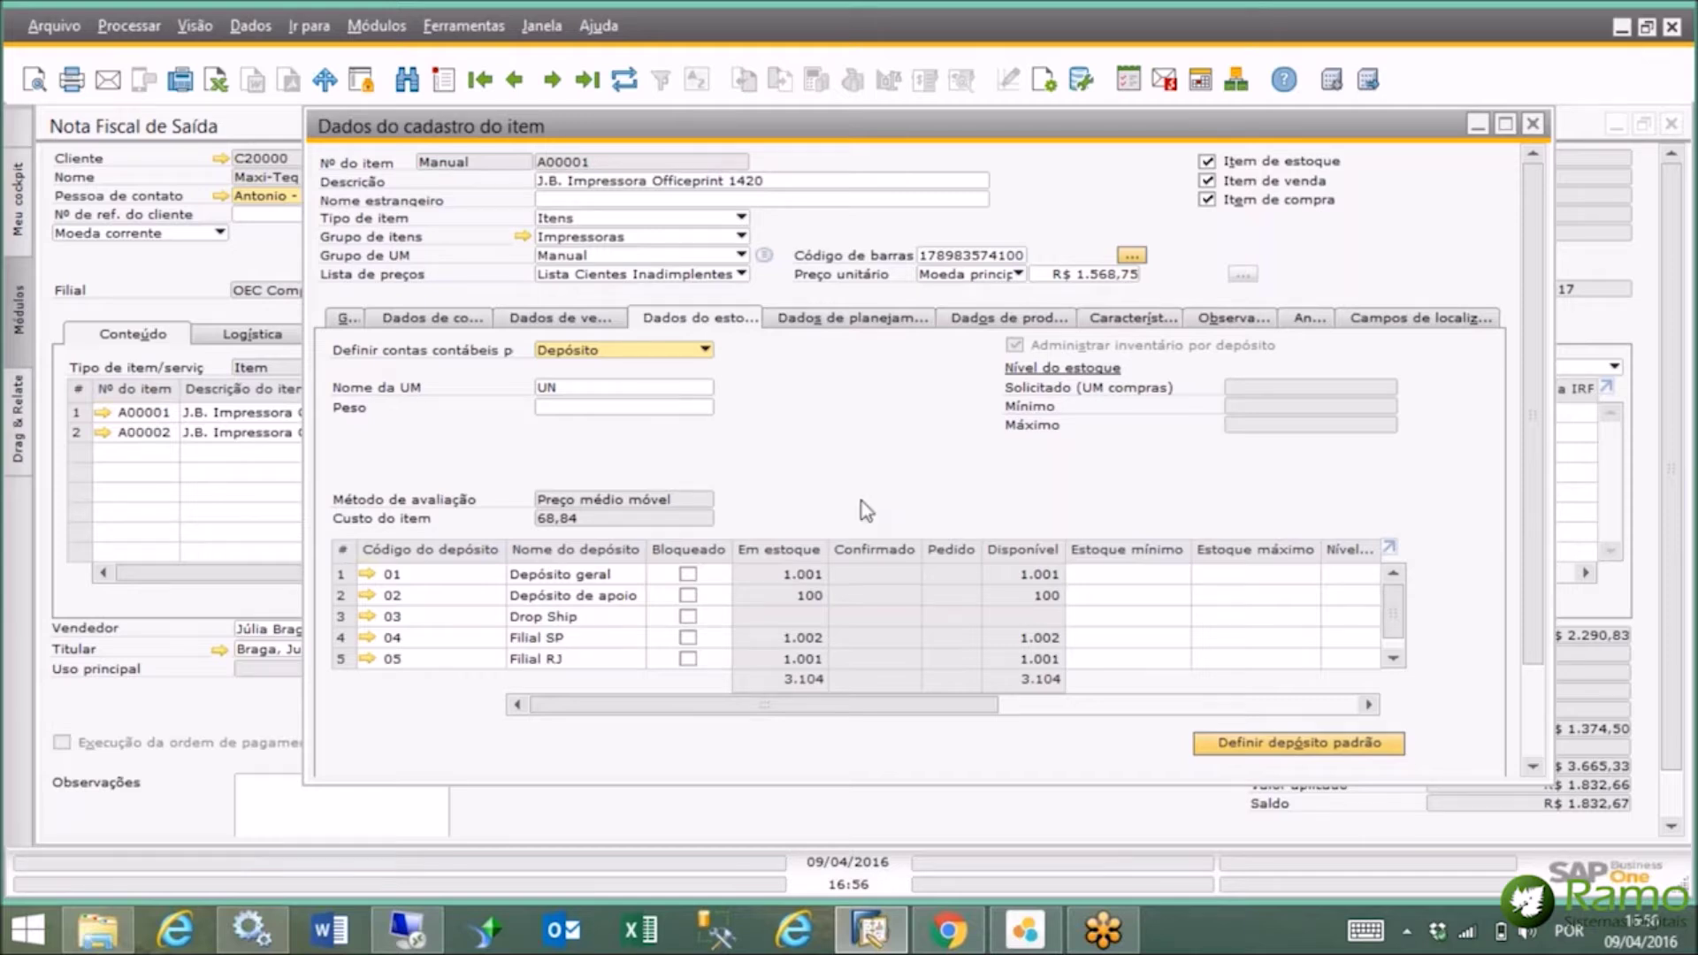
{"action": "left_click", "coordinate": [1534, 125]}
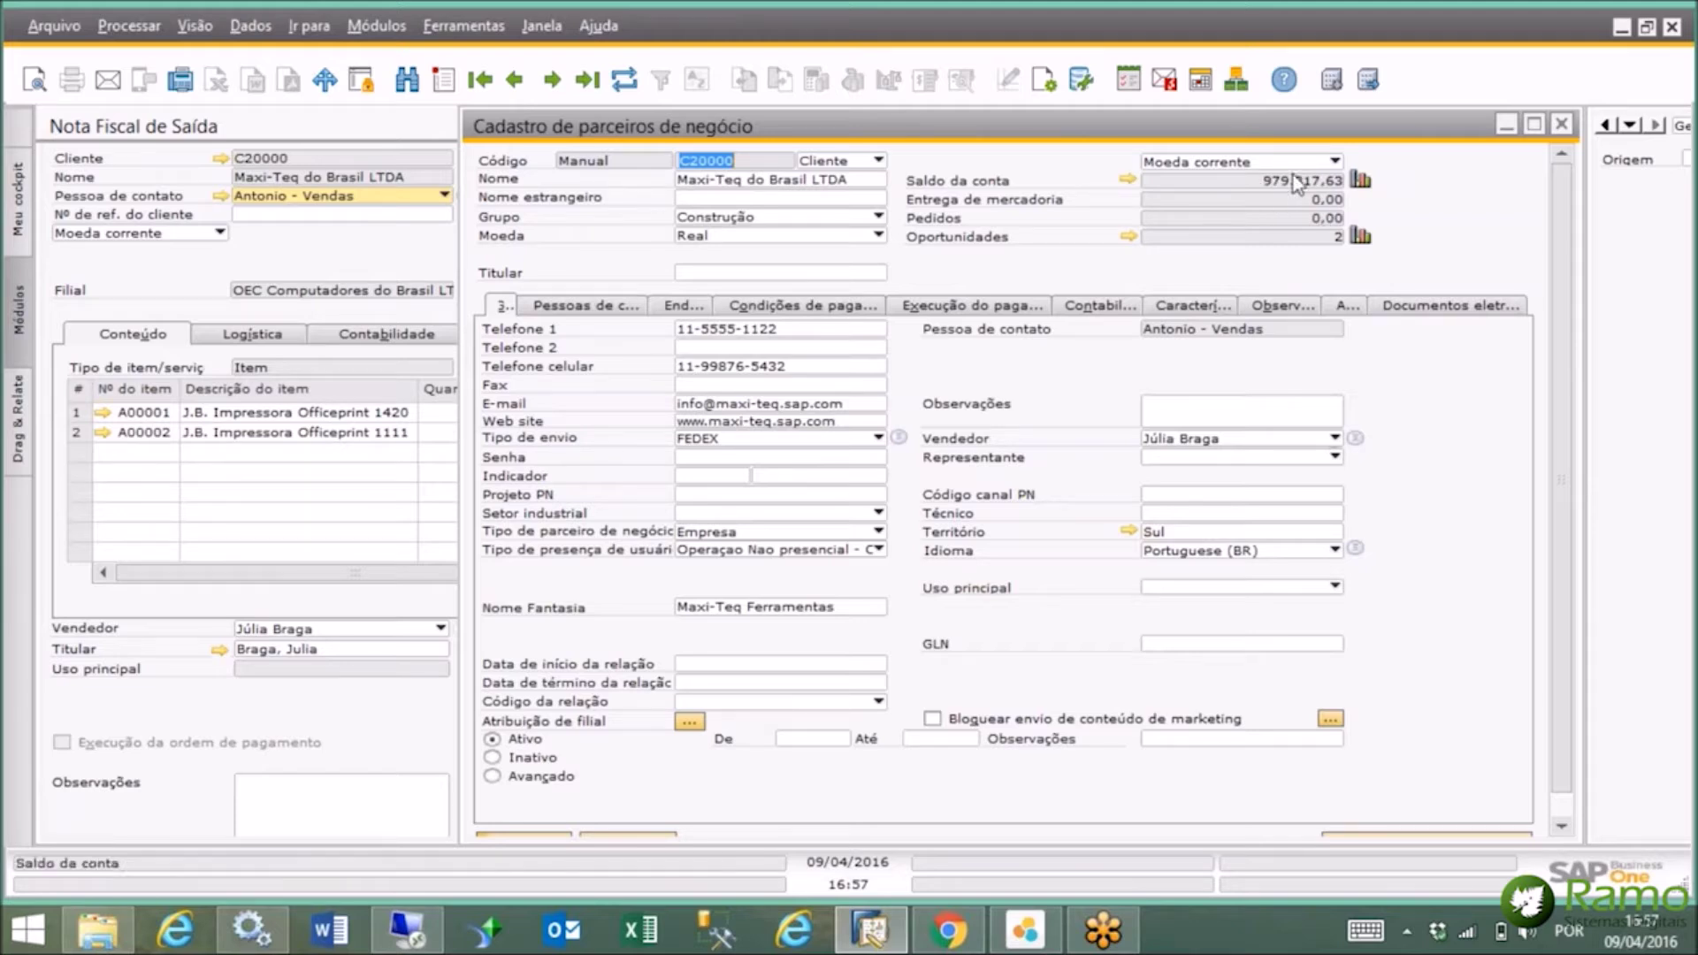
Open customer C20000's account balance list and select transaction 321 of 26/01/2016.
{"action": "left_click", "coordinate": [1128, 178]}
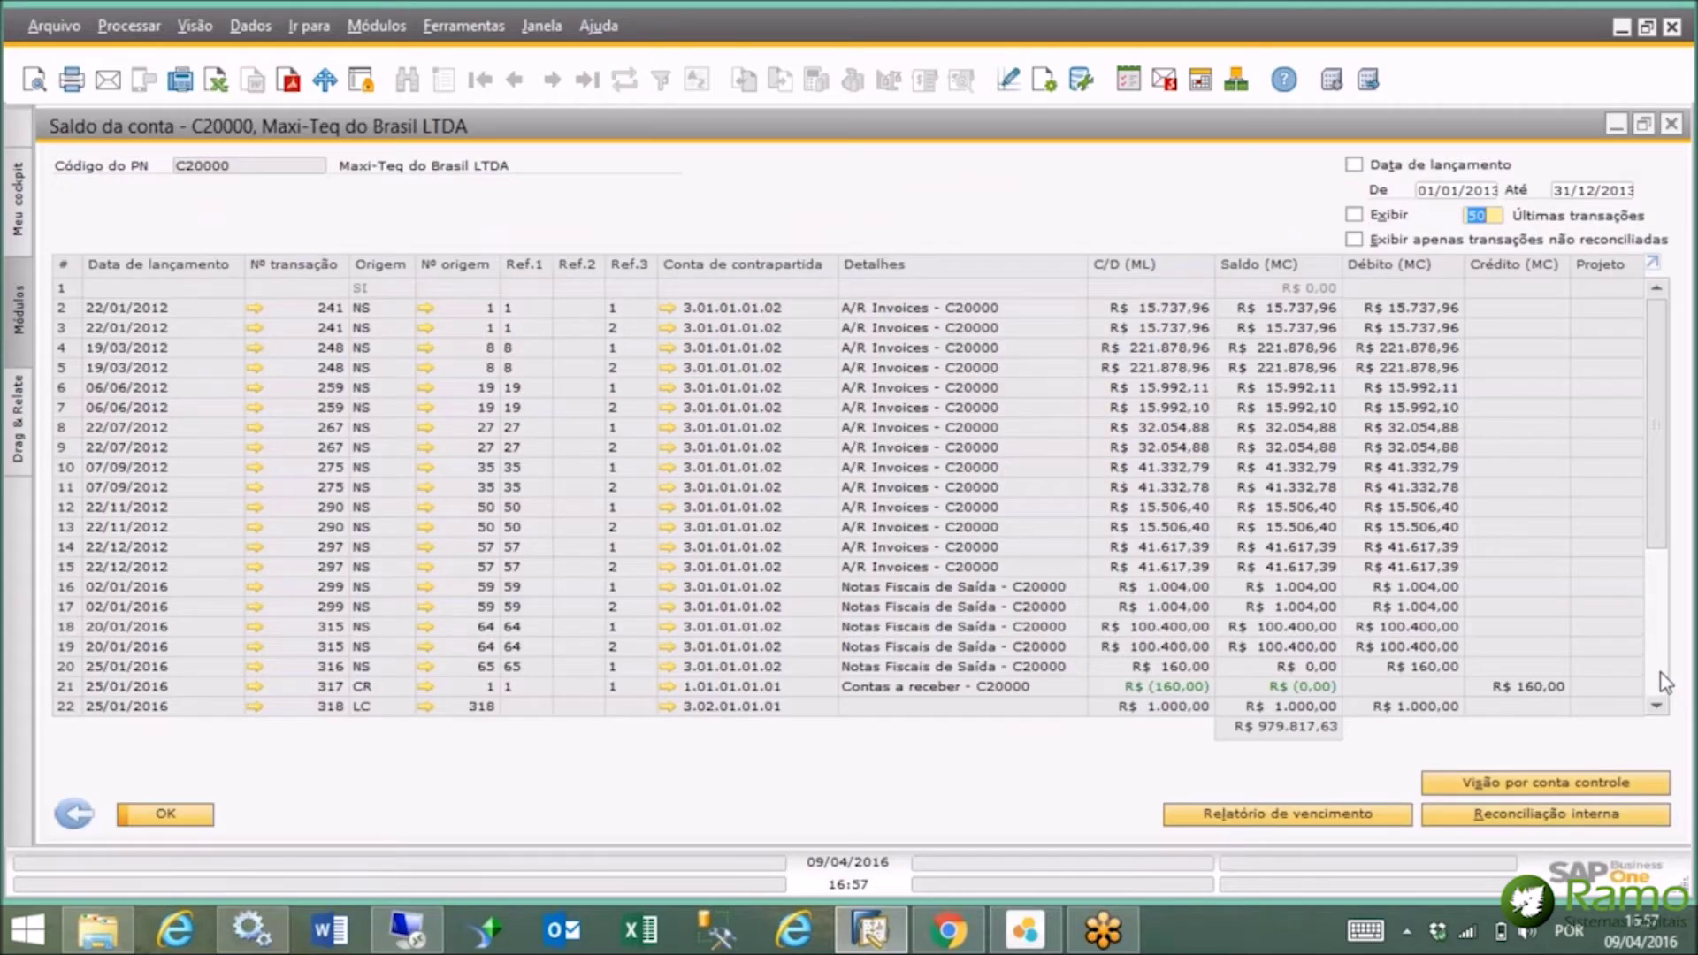
{"action": "scroll", "coordinate": [1662, 675], "scroll_direction": "down", "scroll_amount": 5}
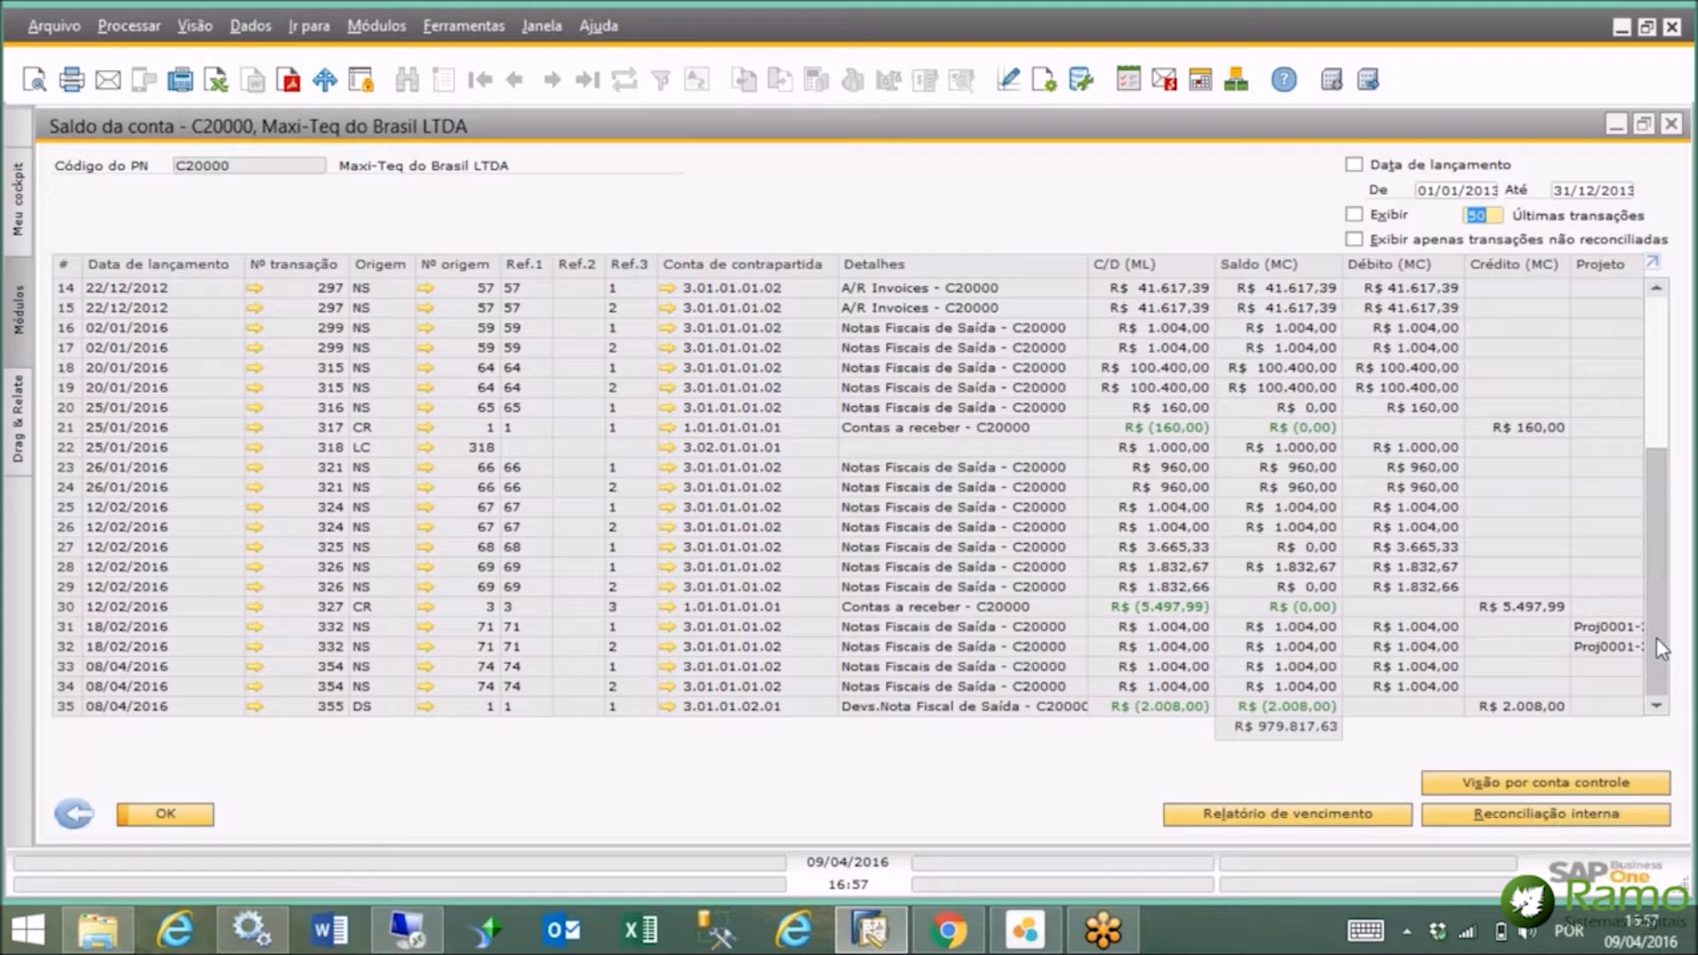
{"action": "scroll", "coordinate": [1660, 645], "scroll_direction": "up", "scroll_amount": 1}
{"action": "left_click", "coordinate": [253, 511]}
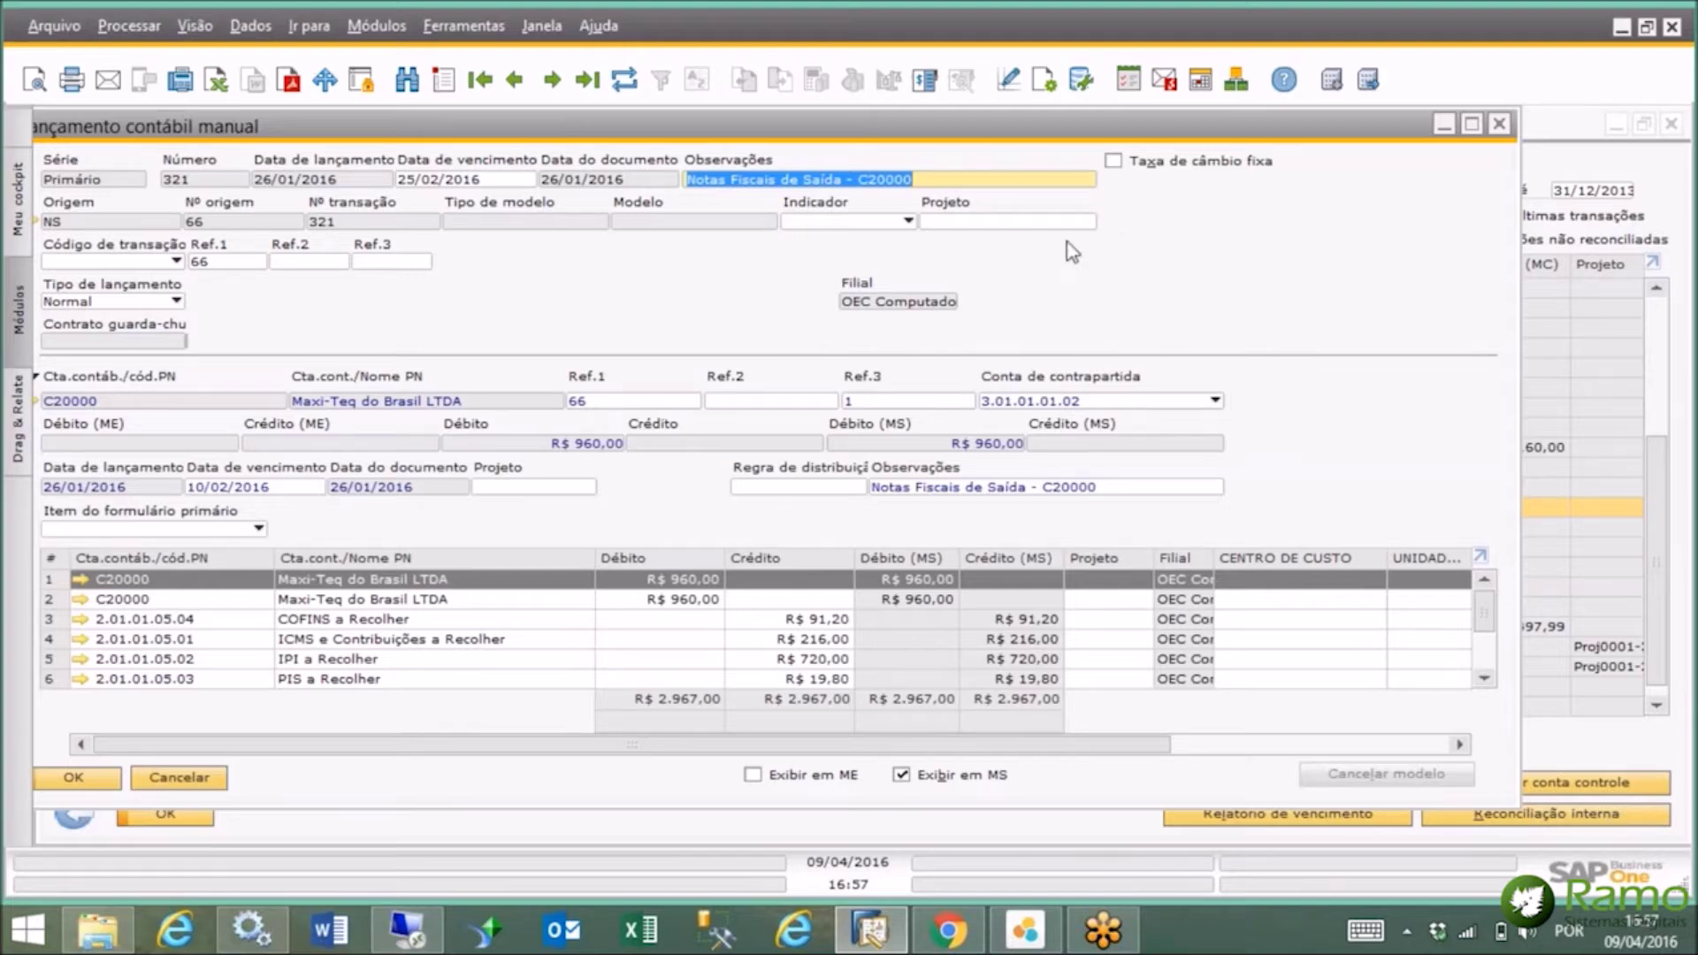
Arrange all open windows with Janela > Cascata.
{"action": "left_click", "coordinate": [541, 26]}
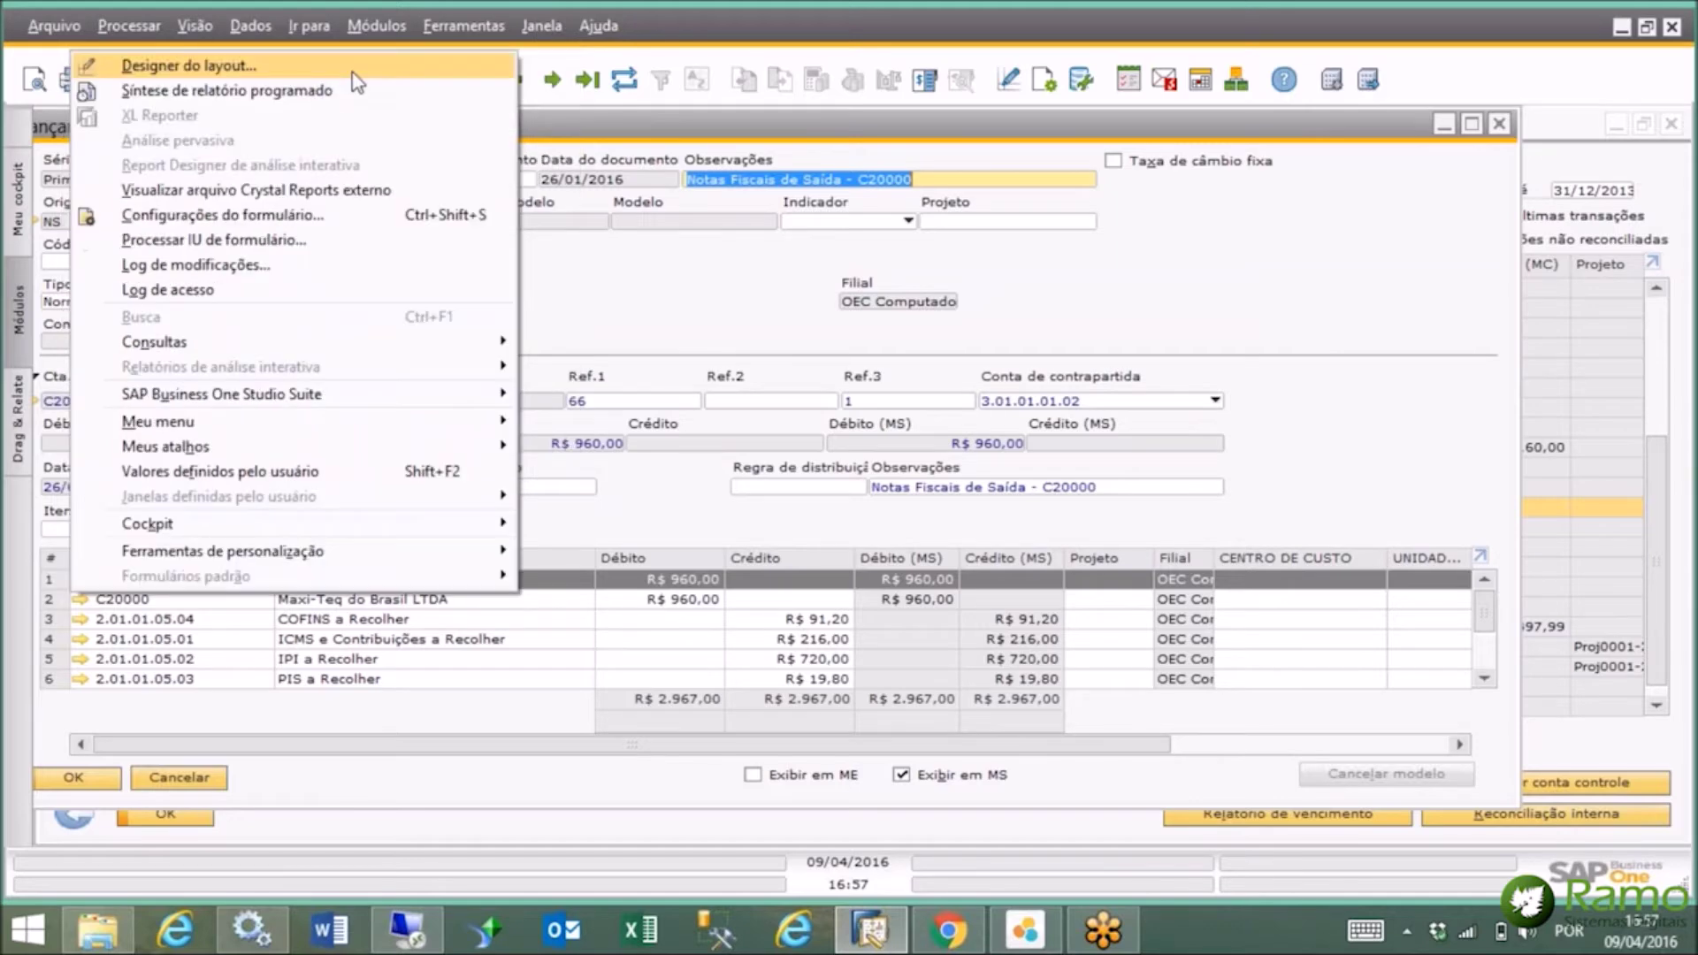
{"action": "left_click", "coordinate": [519, 65]}
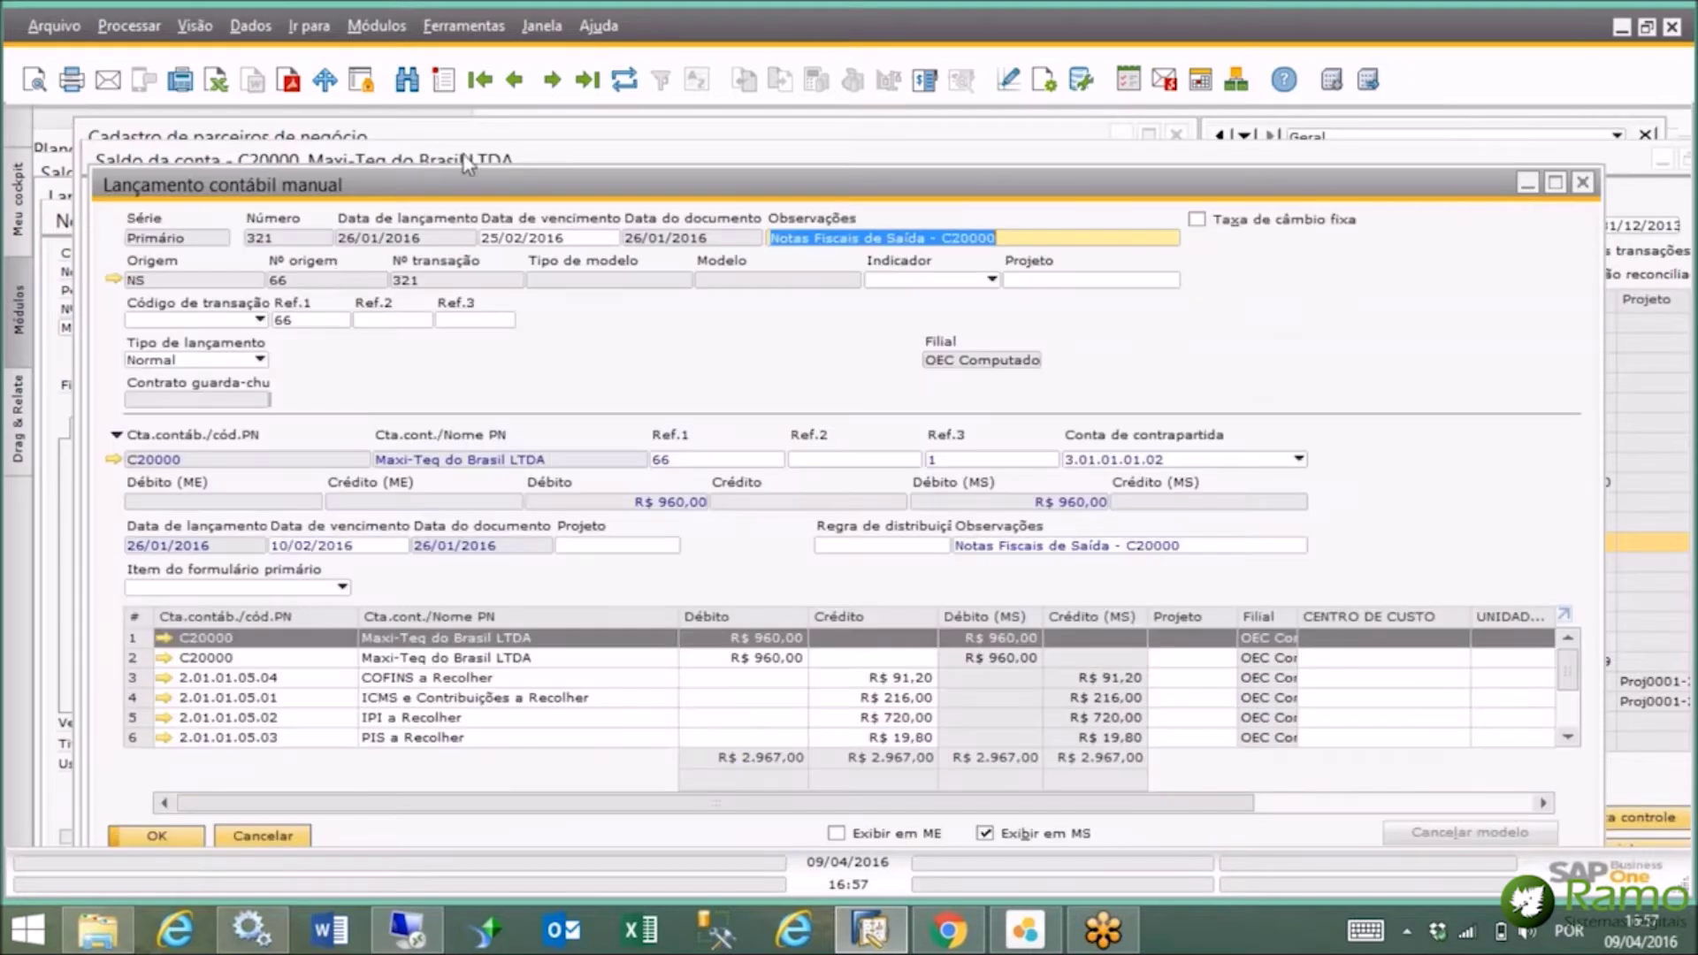
Close all open windows with Janela > Fechar tudo.
{"action": "left_click", "coordinate": [547, 20]}
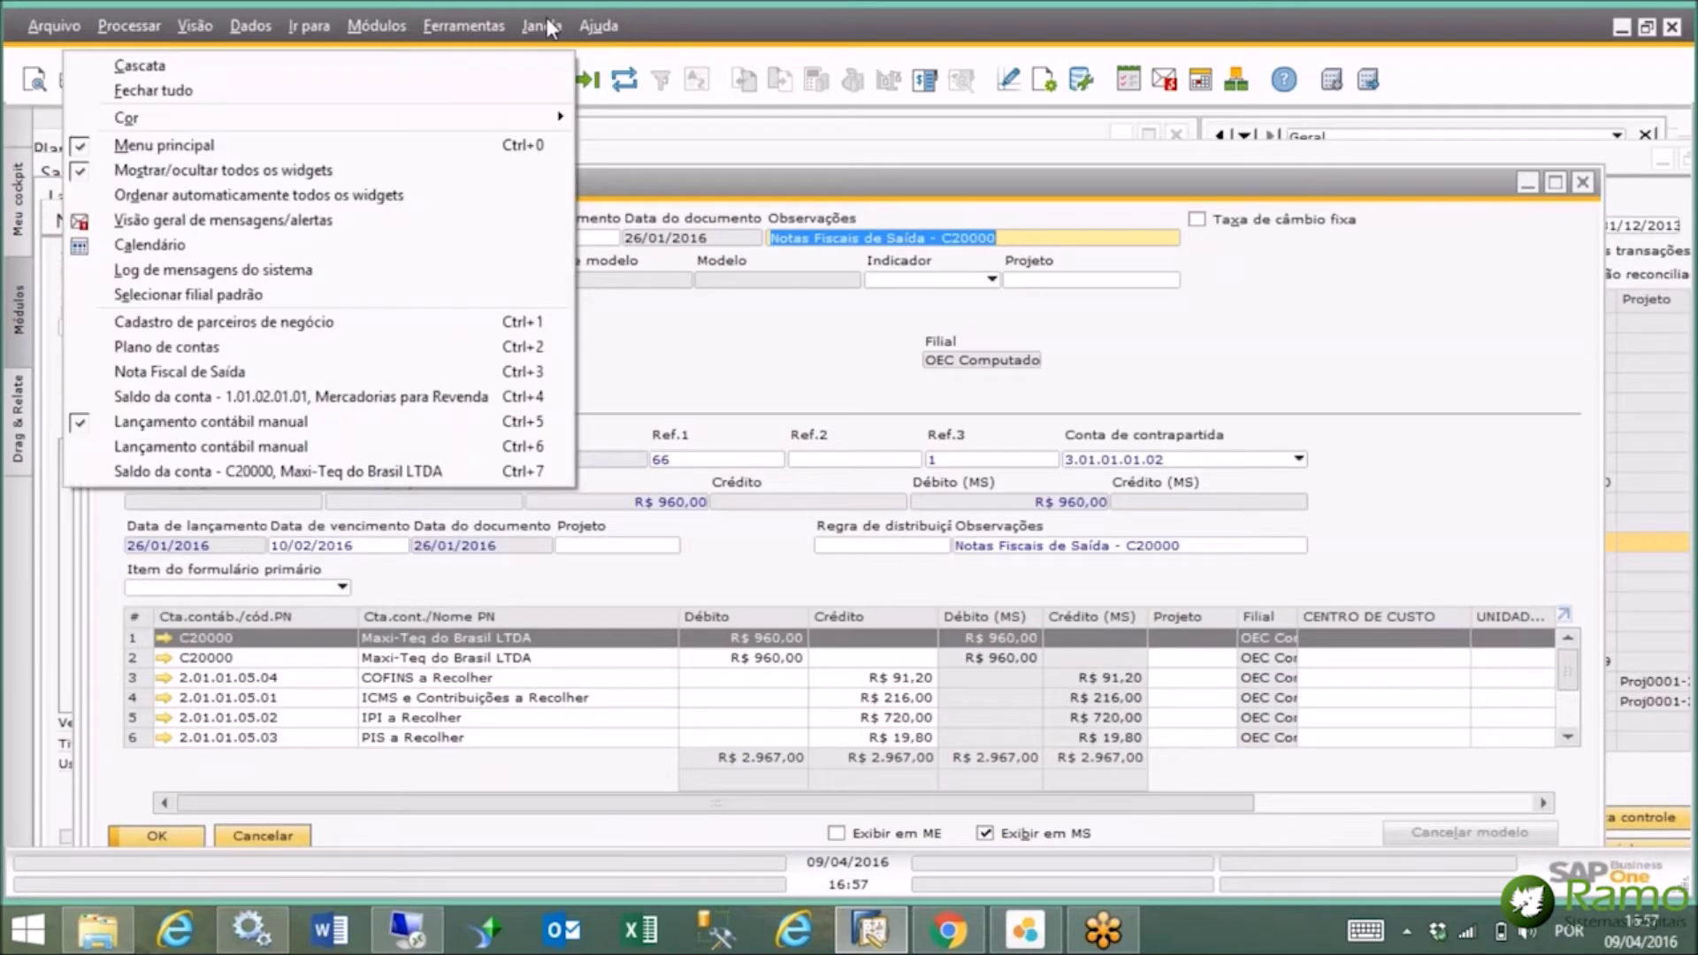
{"action": "mouse_move", "coordinate": [542, 32]}
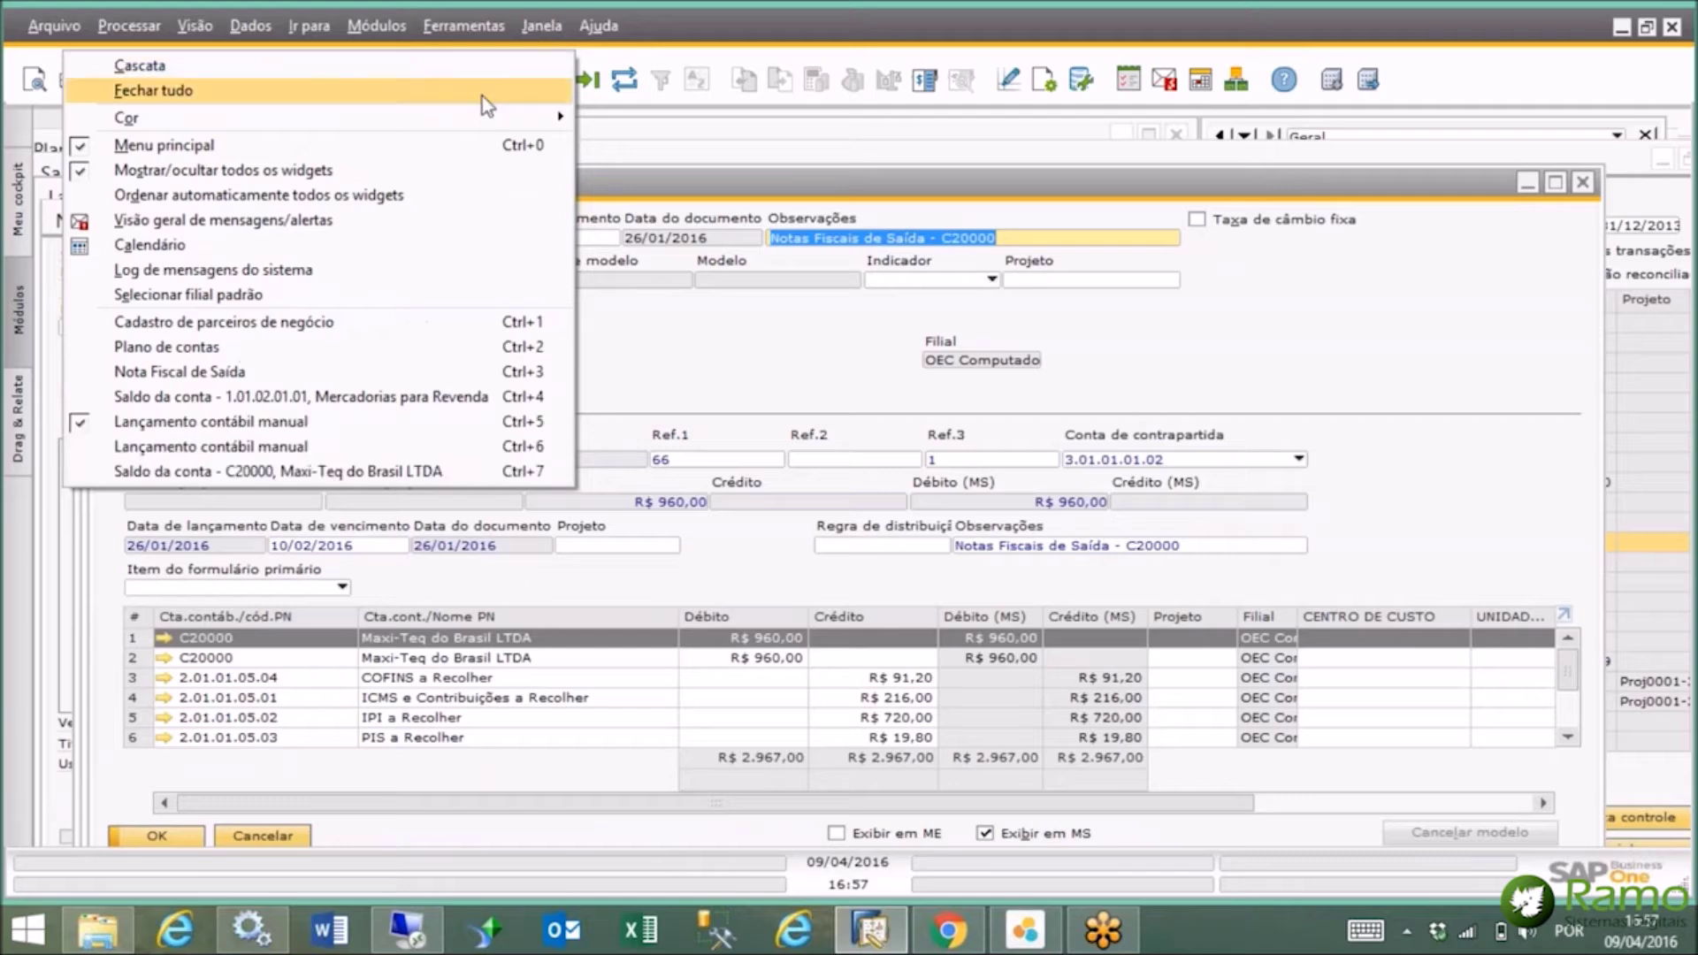
{"action": "left_click", "coordinate": [481, 97]}
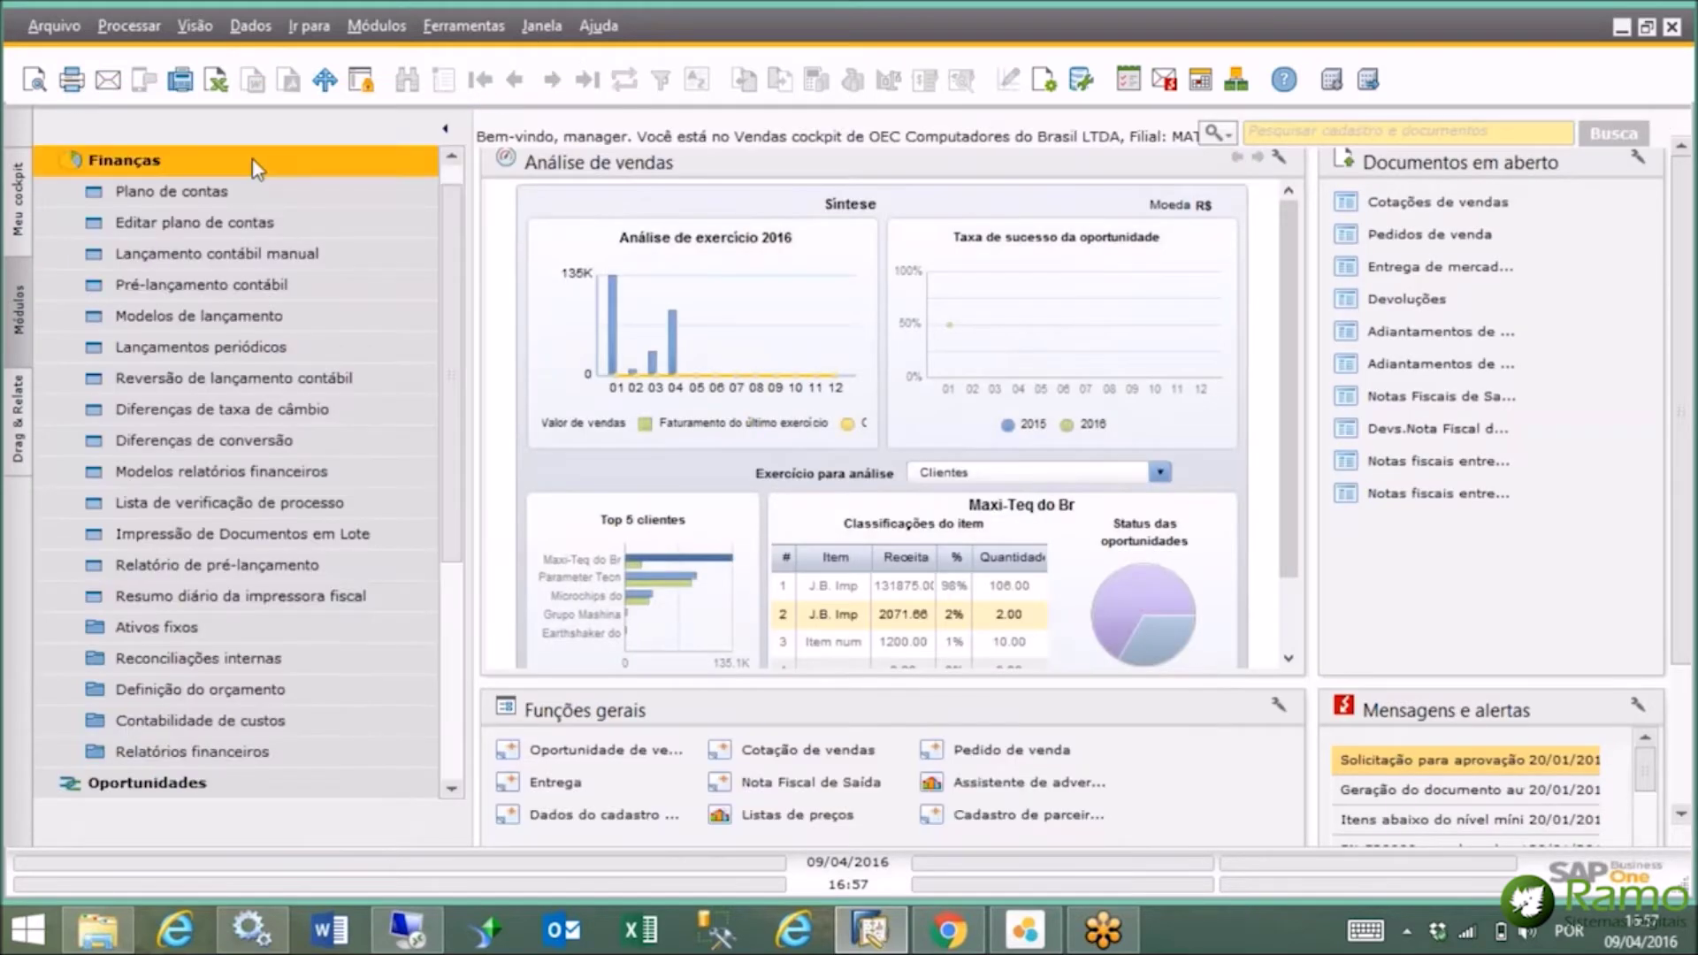
Collapse Finanças and start a new Nota Fiscal de Saída from Vendas - C/R.
{"action": "left_click", "coordinate": [256, 165]}
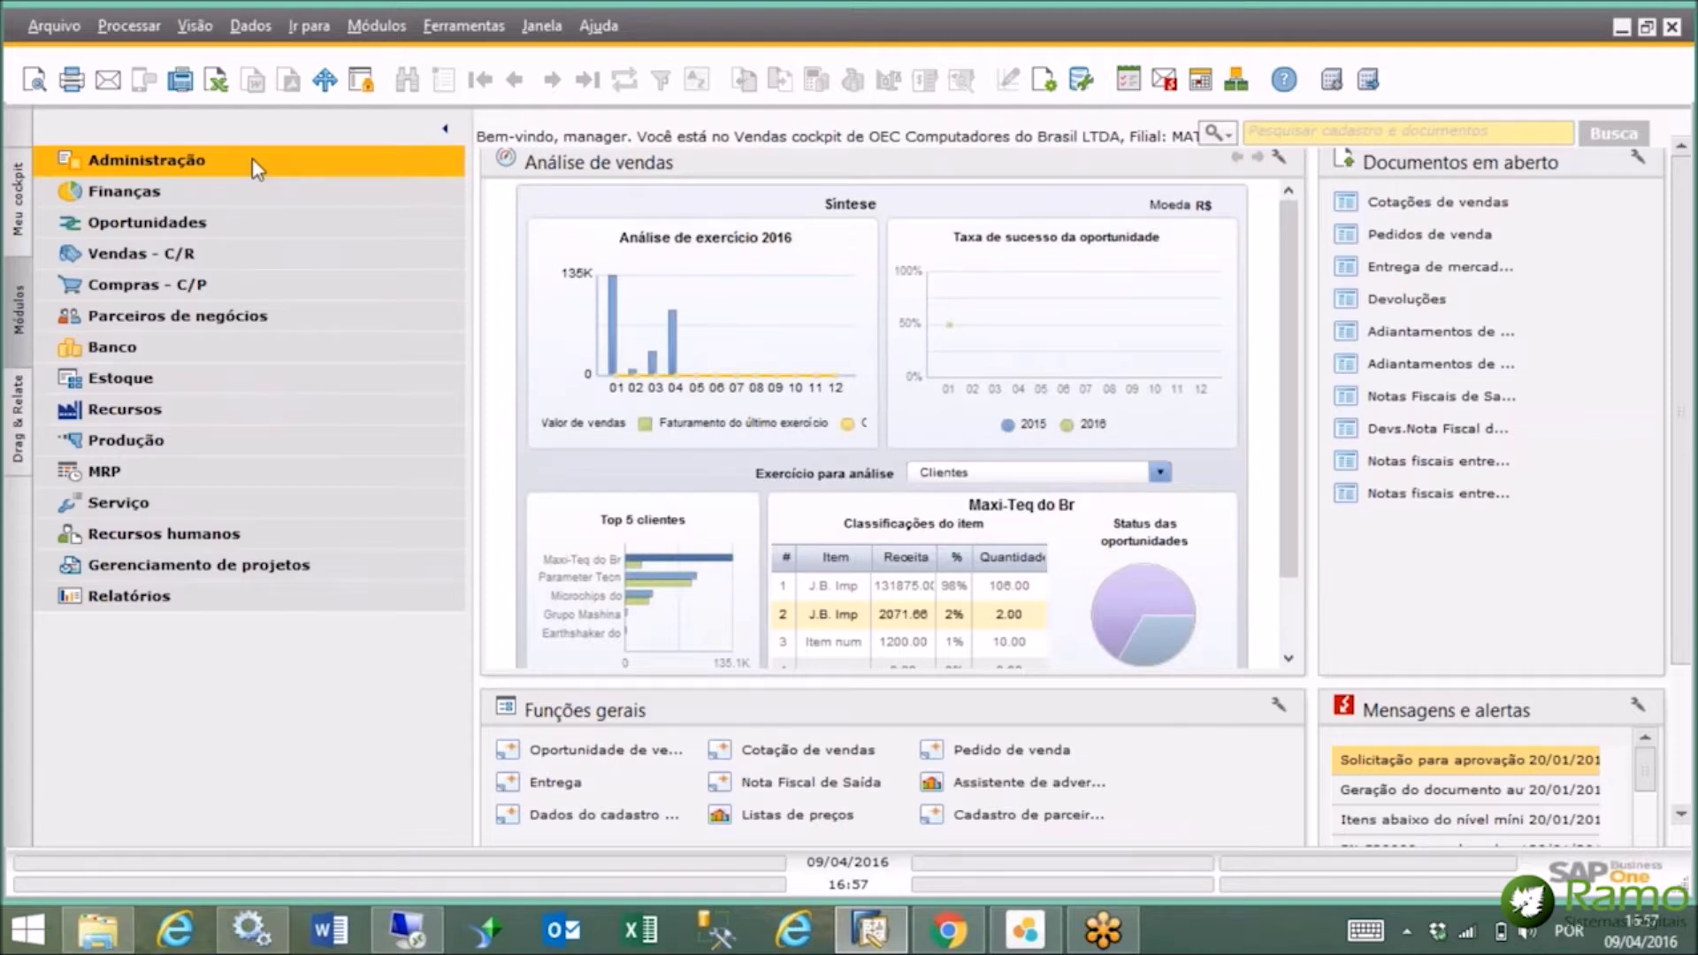
{"action": "left_click", "coordinate": [212, 252]}
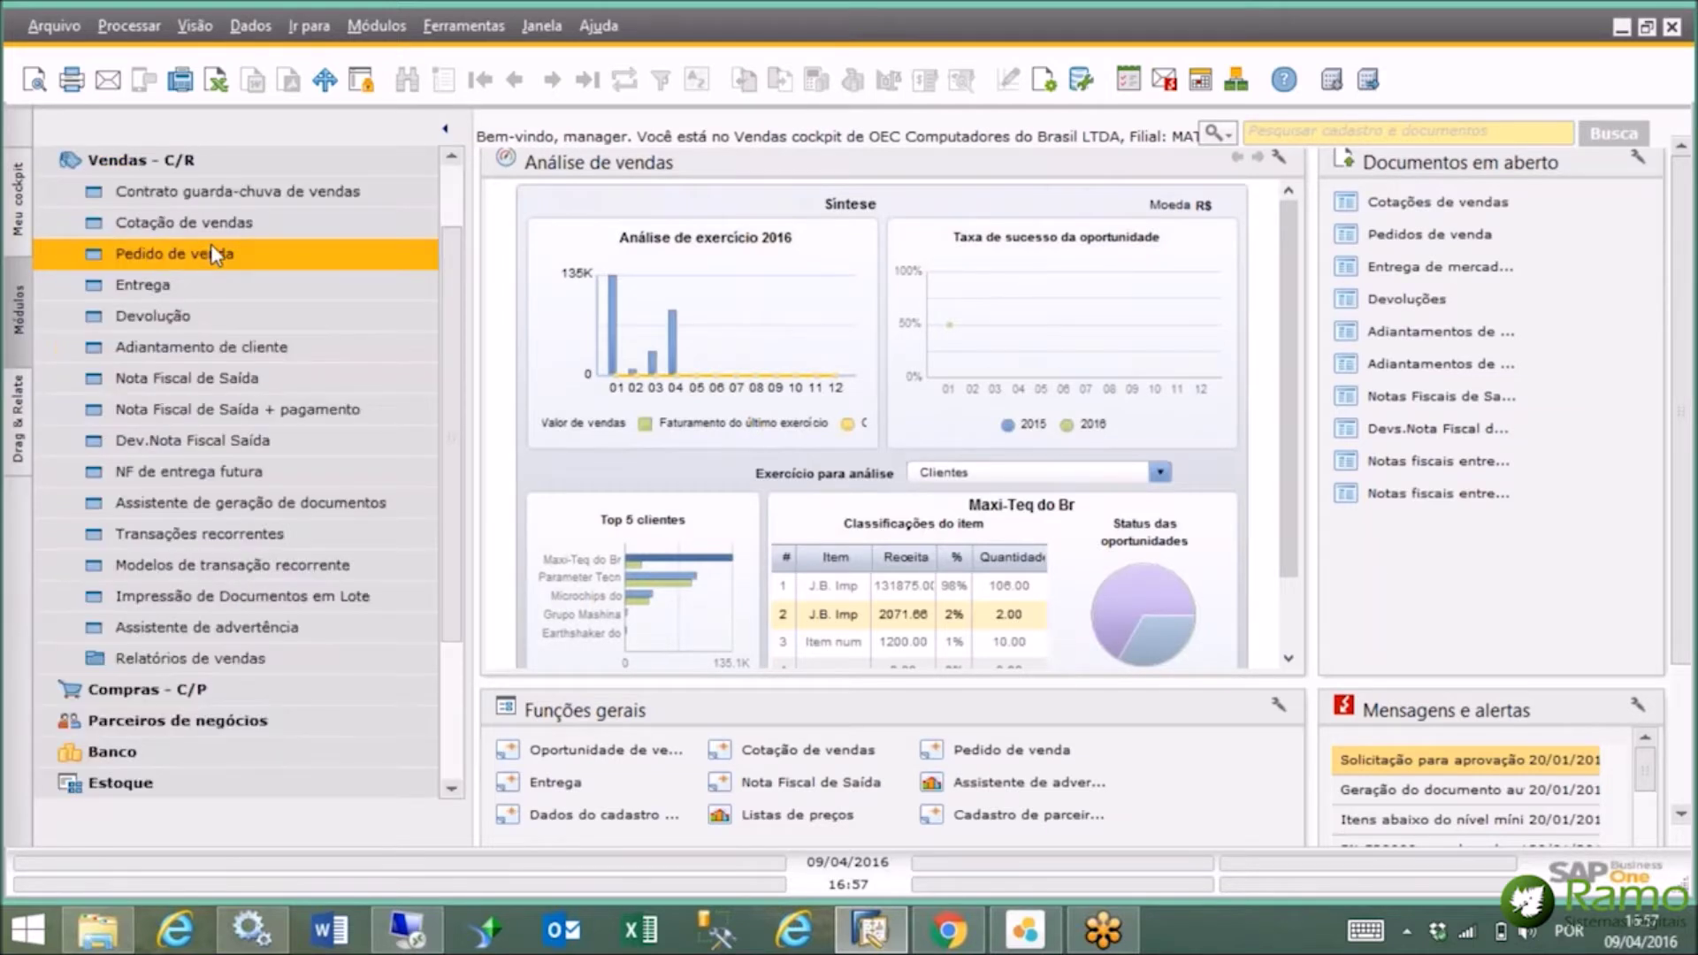
{"action": "left_click", "coordinate": [256, 377]}
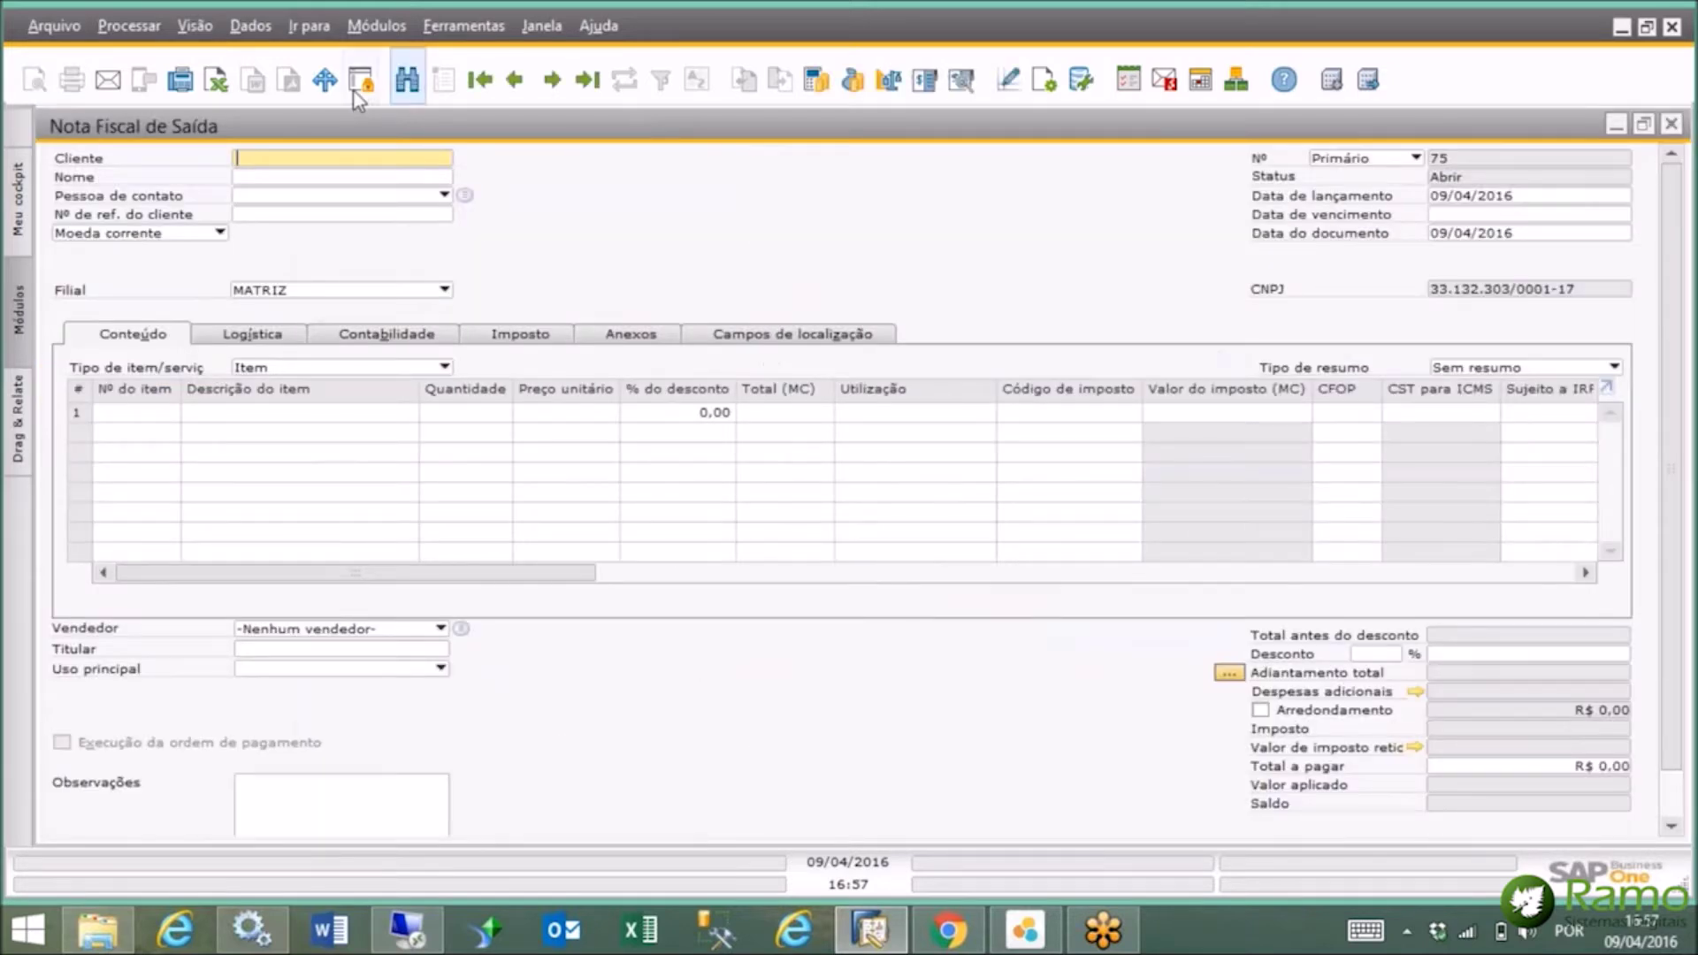
Look up invoice number 29 in find mode.
{"action": "left_click", "coordinate": [407, 80]}
{"action": "type", "text": "29"}
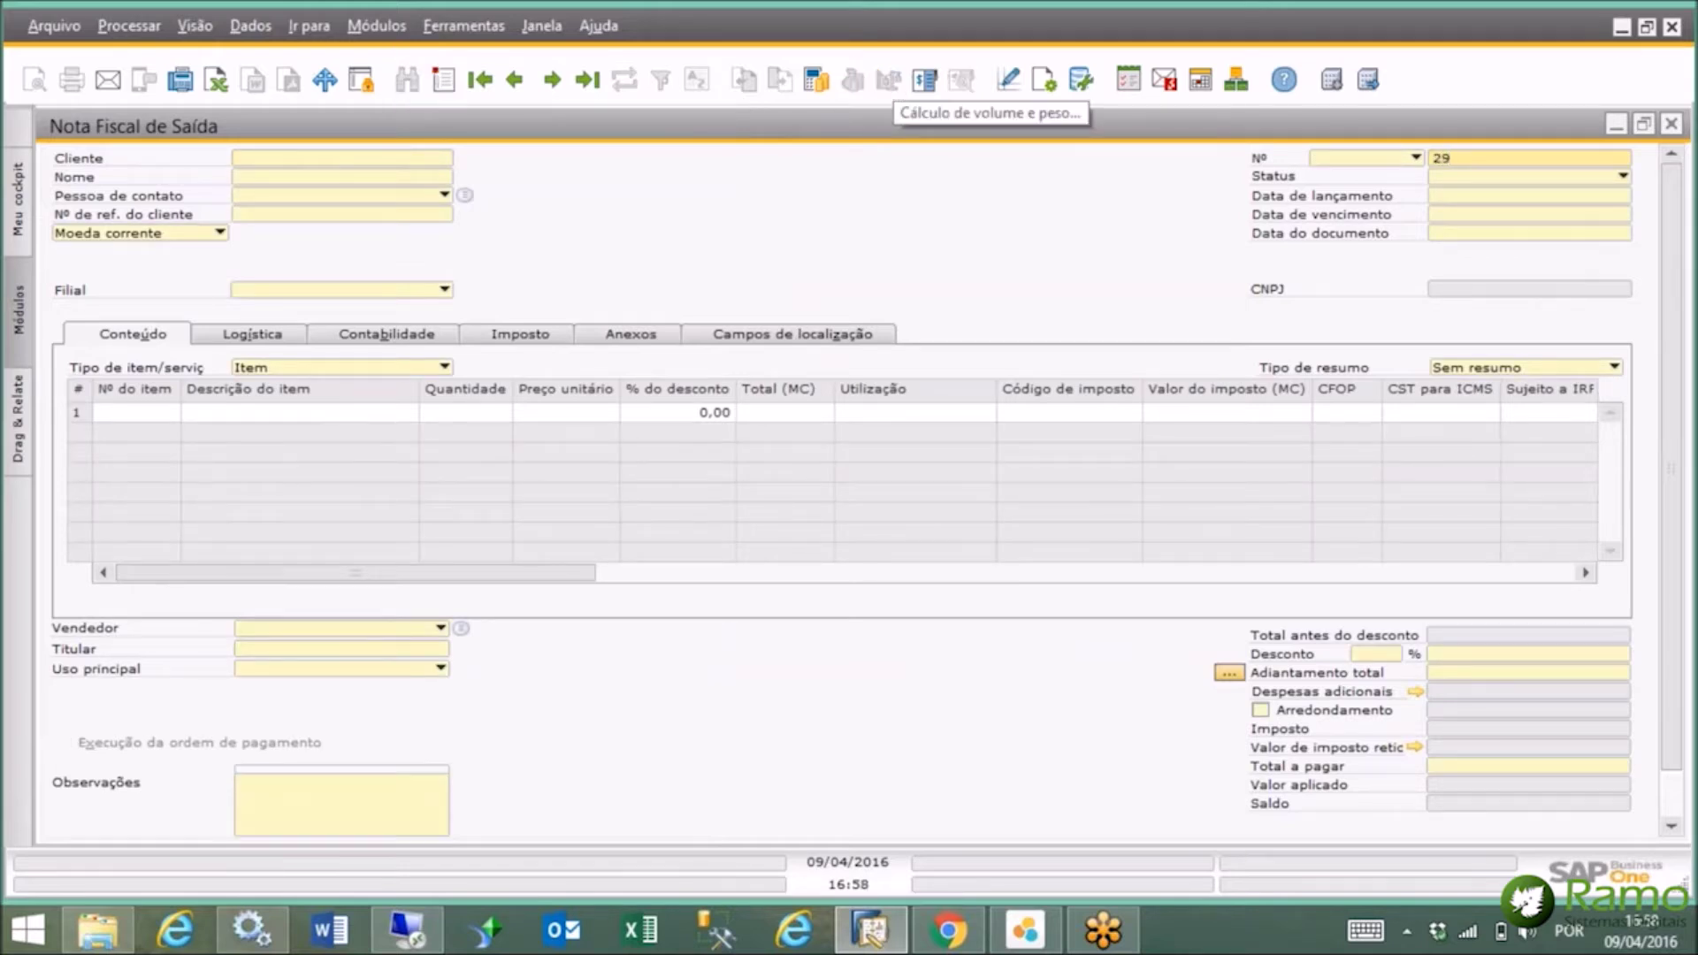
{"action": "key", "text": "Return"}
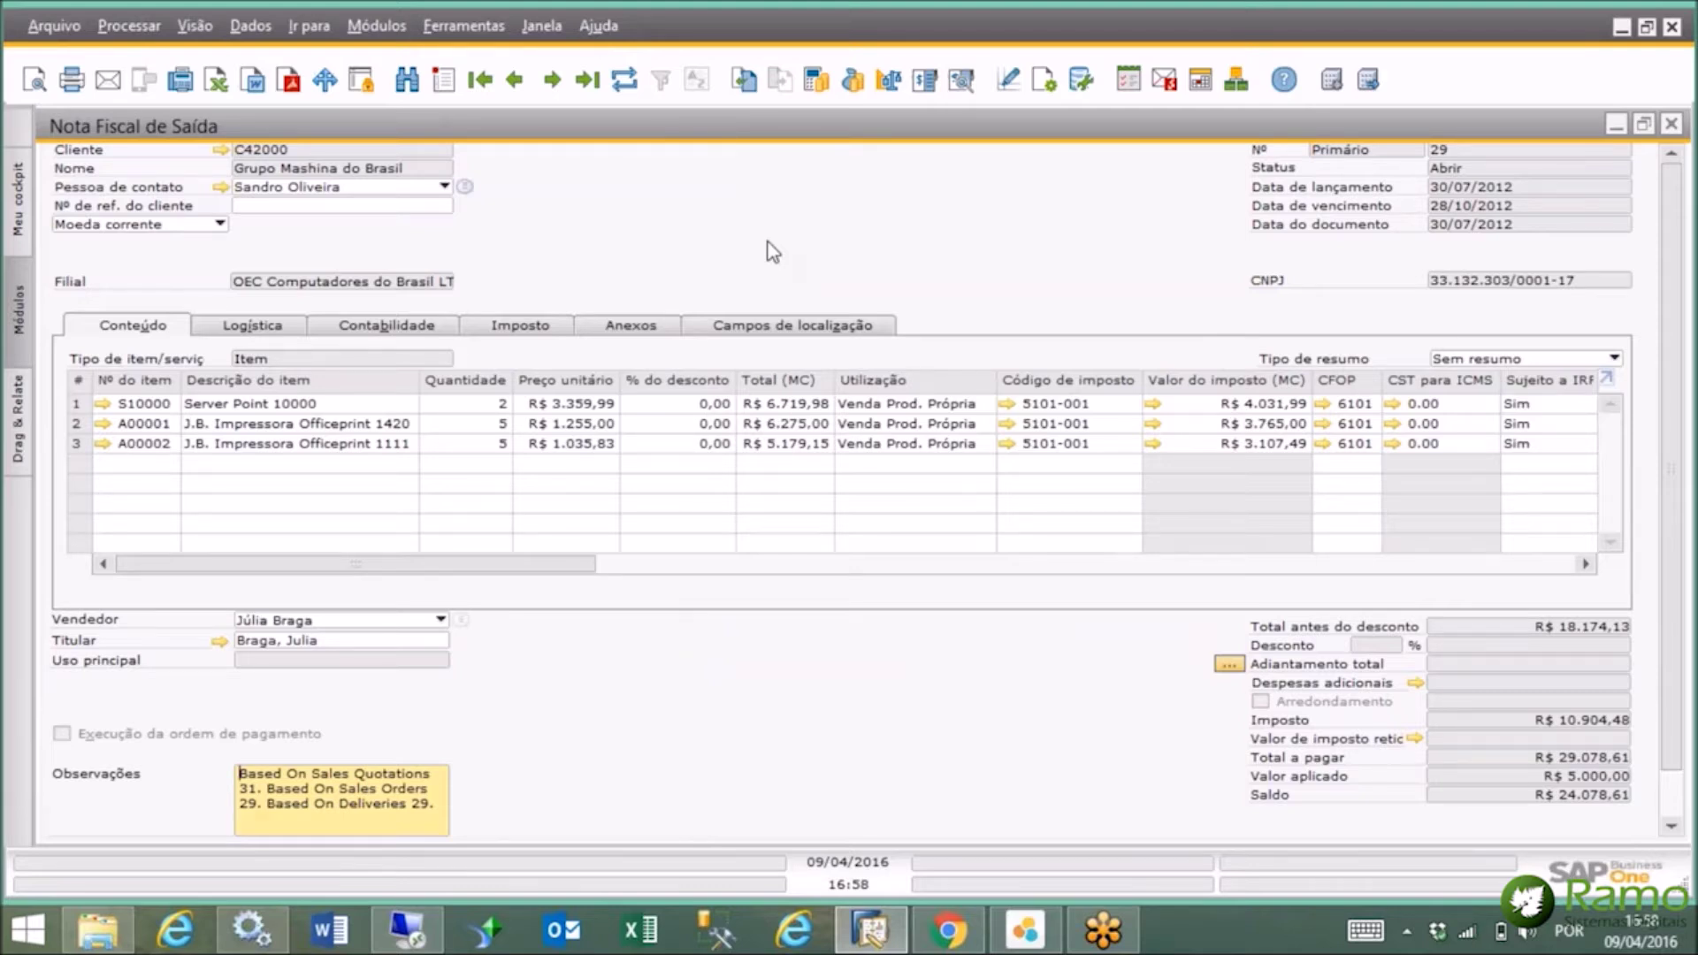
Open the Mapa de relações (relationship map) for invoice 29.
{"action": "right_click", "coordinate": [772, 252]}
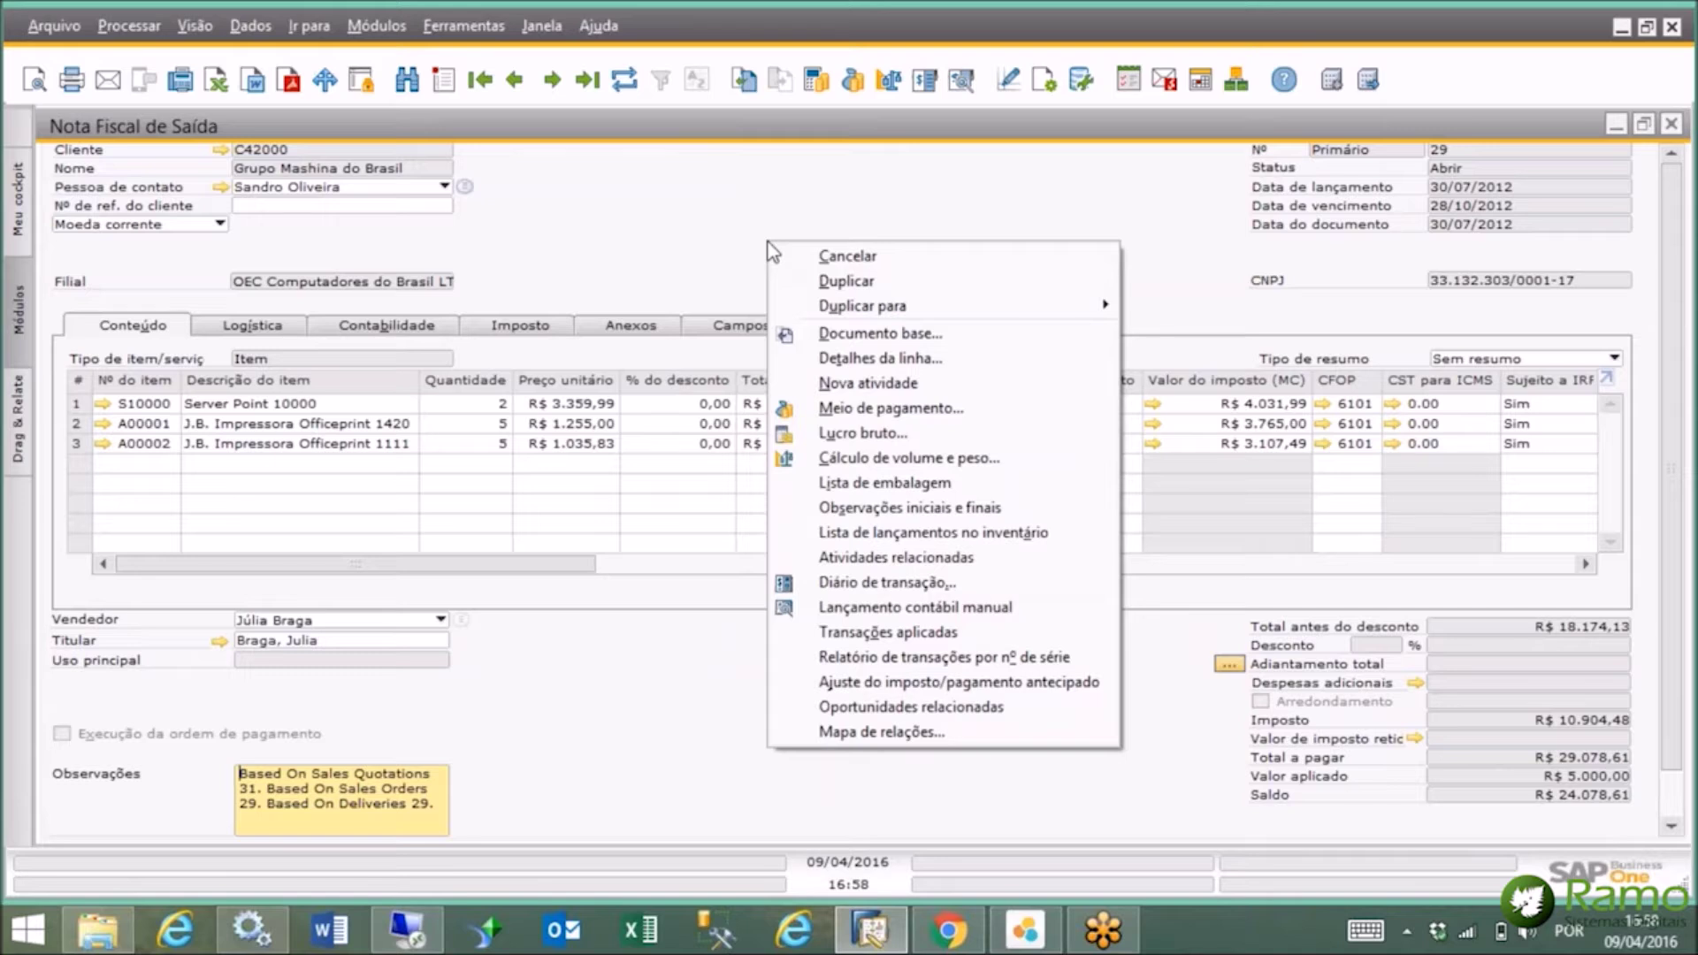
{"action": "right_click", "coordinate": [636, 194]}
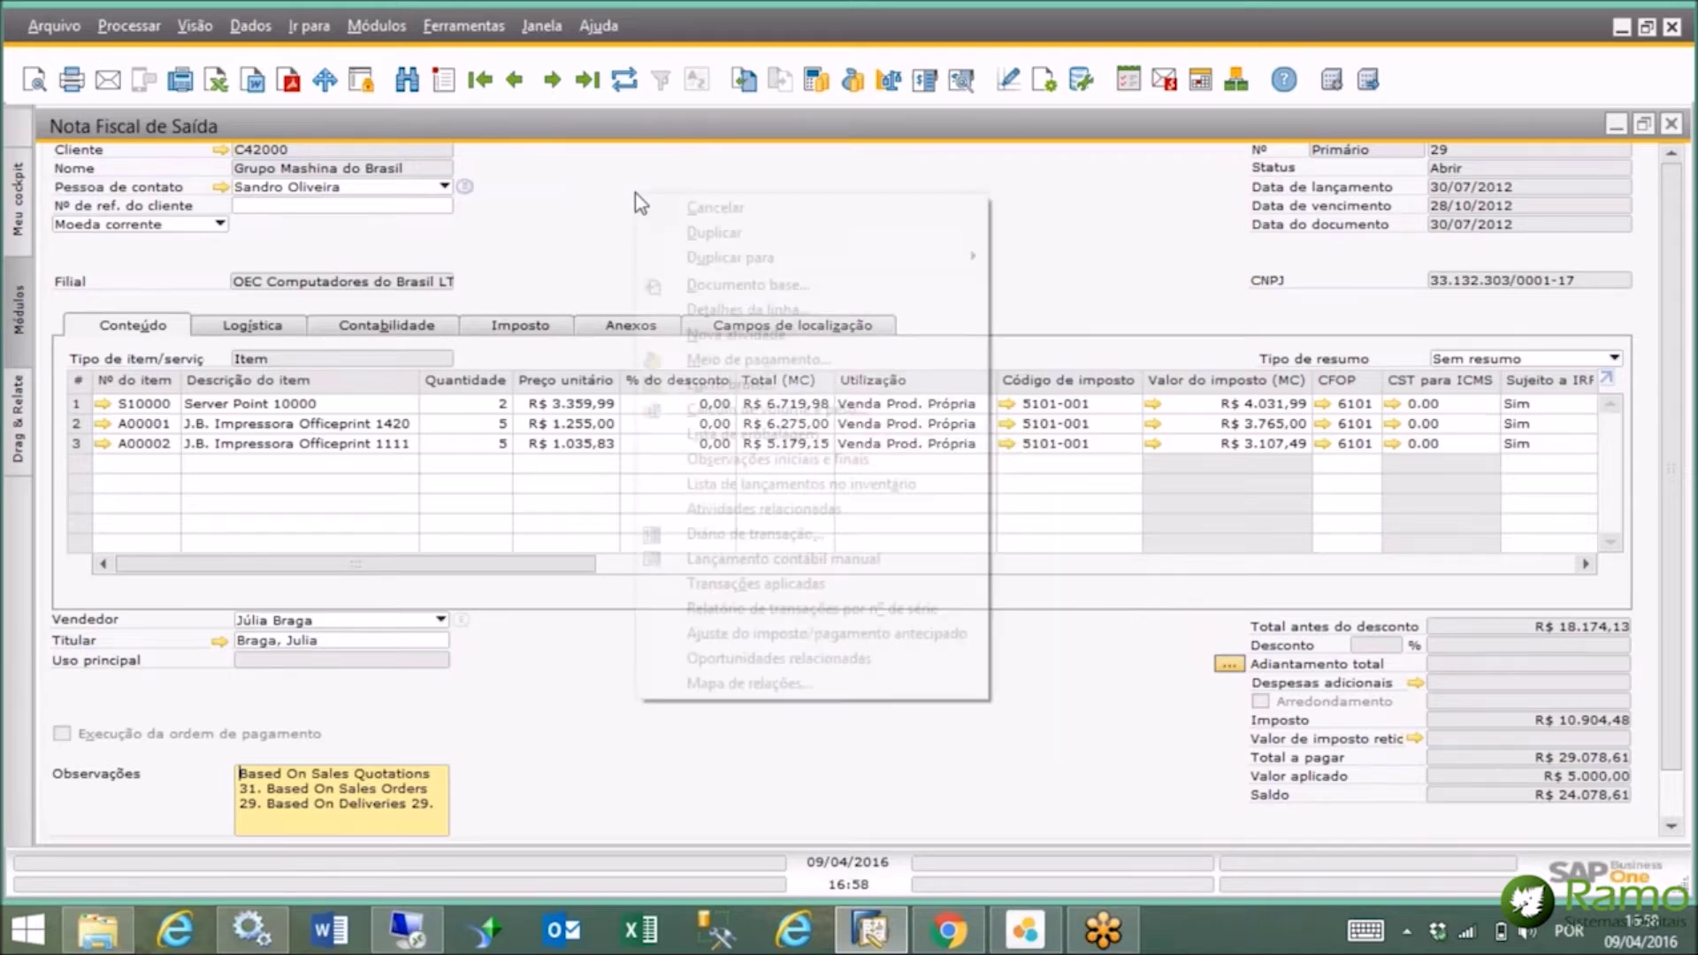
{"action": "left_click", "coordinate": [806, 684]}
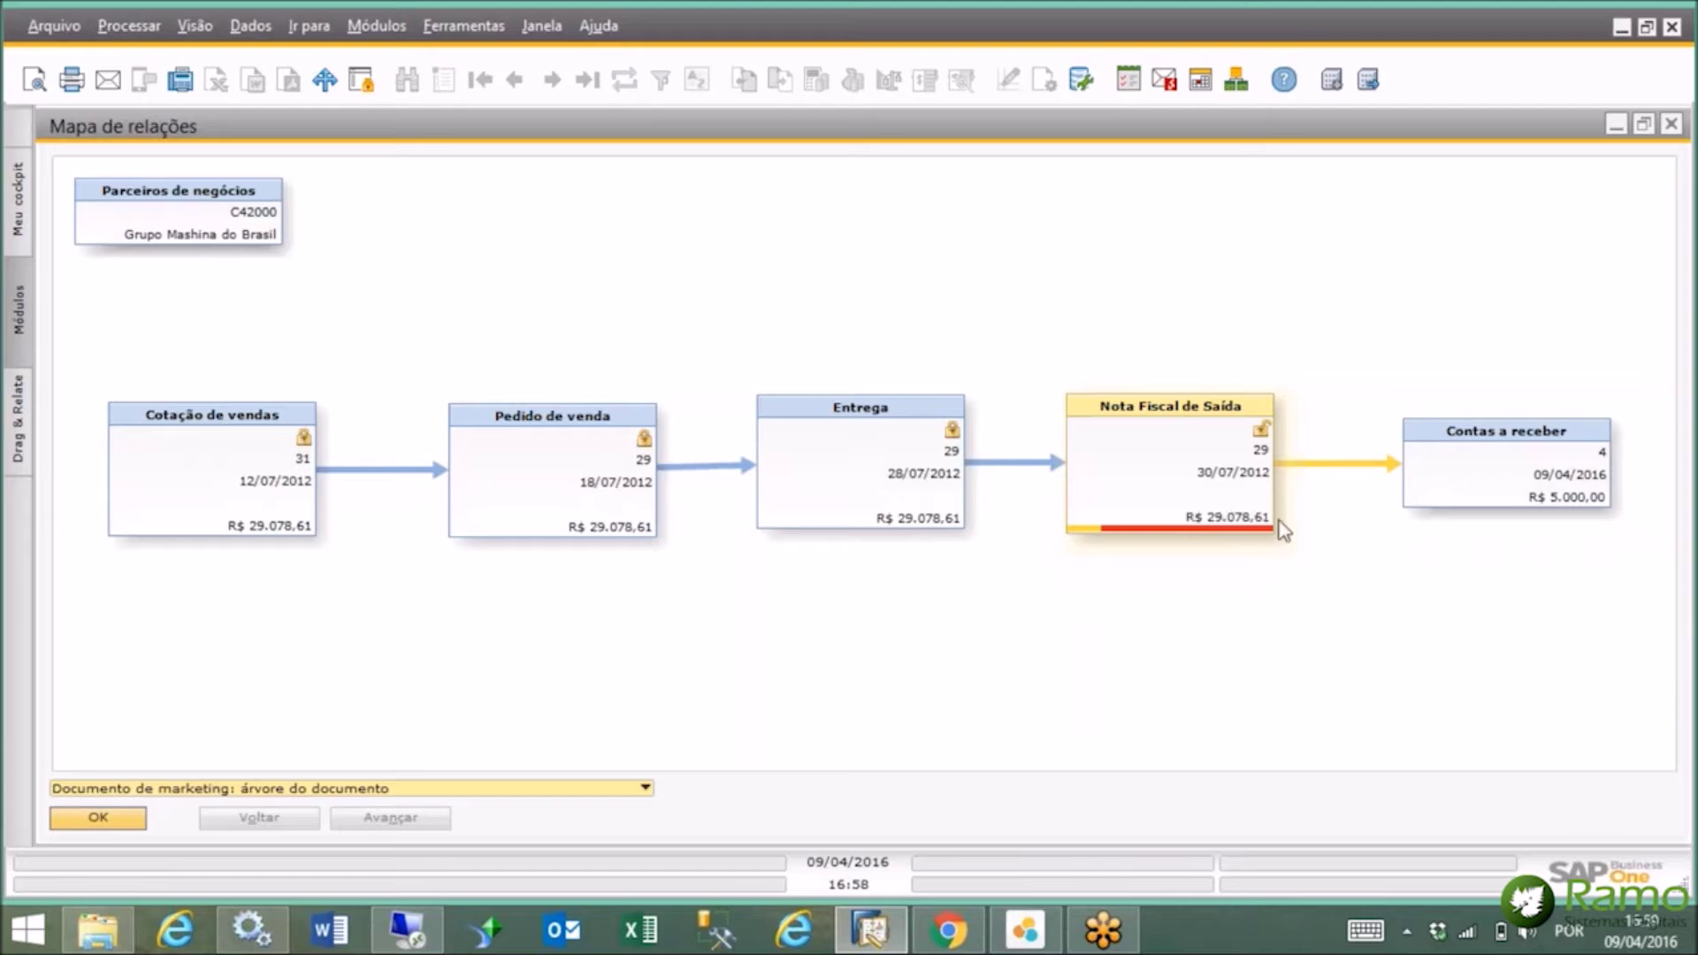
Inspect invoice 29's flow from quotation 31 to the receipt, then close the map.
{"action": "mouse_move", "coordinate": [1094, 539]}
{"action": "mouse_move", "coordinate": [1654, 92]}
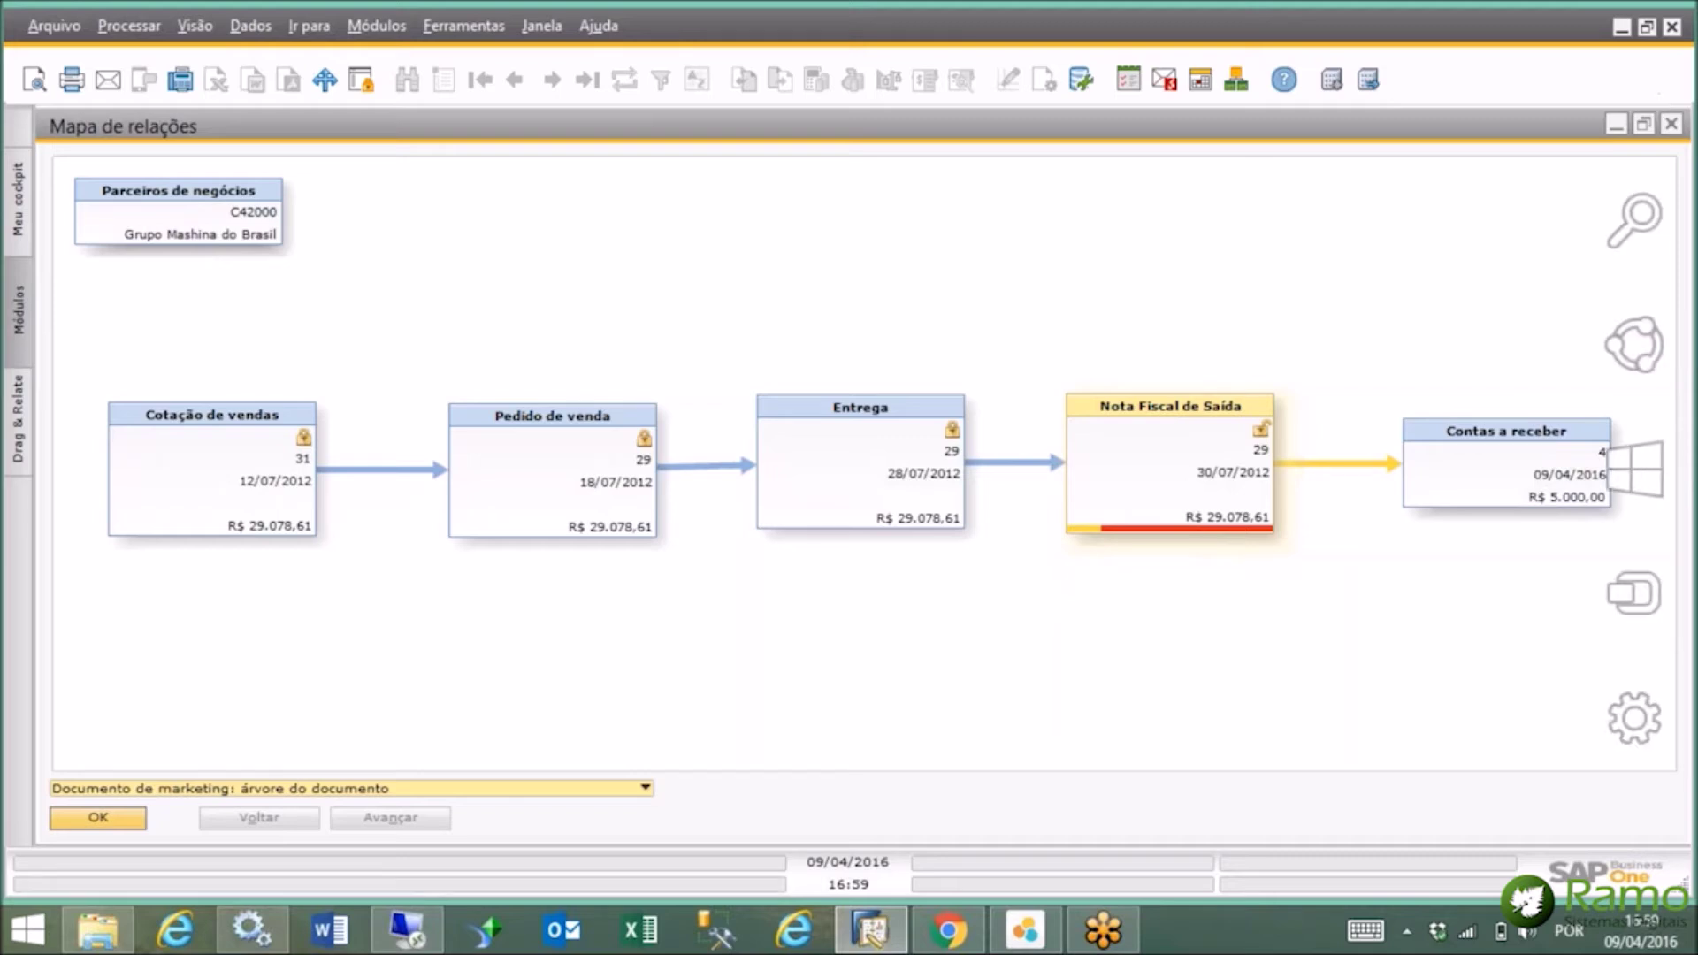
{"action": "left_click", "coordinate": [1670, 124]}
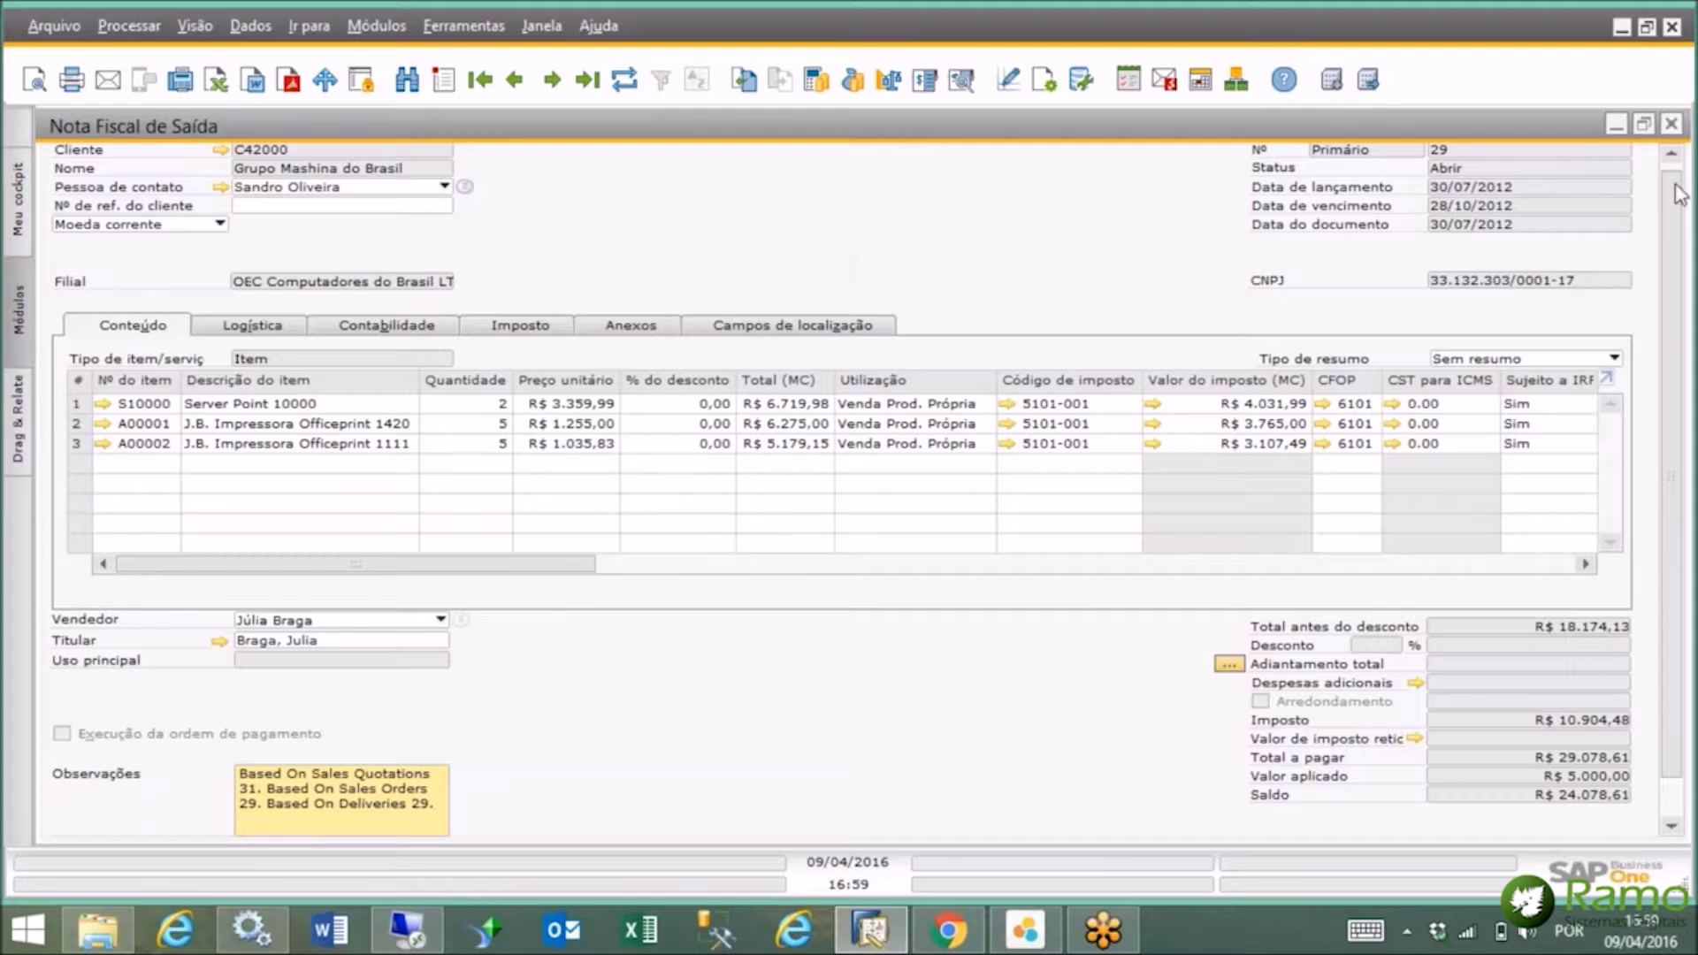
Close the invoice and open the first business partner master data record.
{"action": "left_click", "coordinate": [1671, 125]}
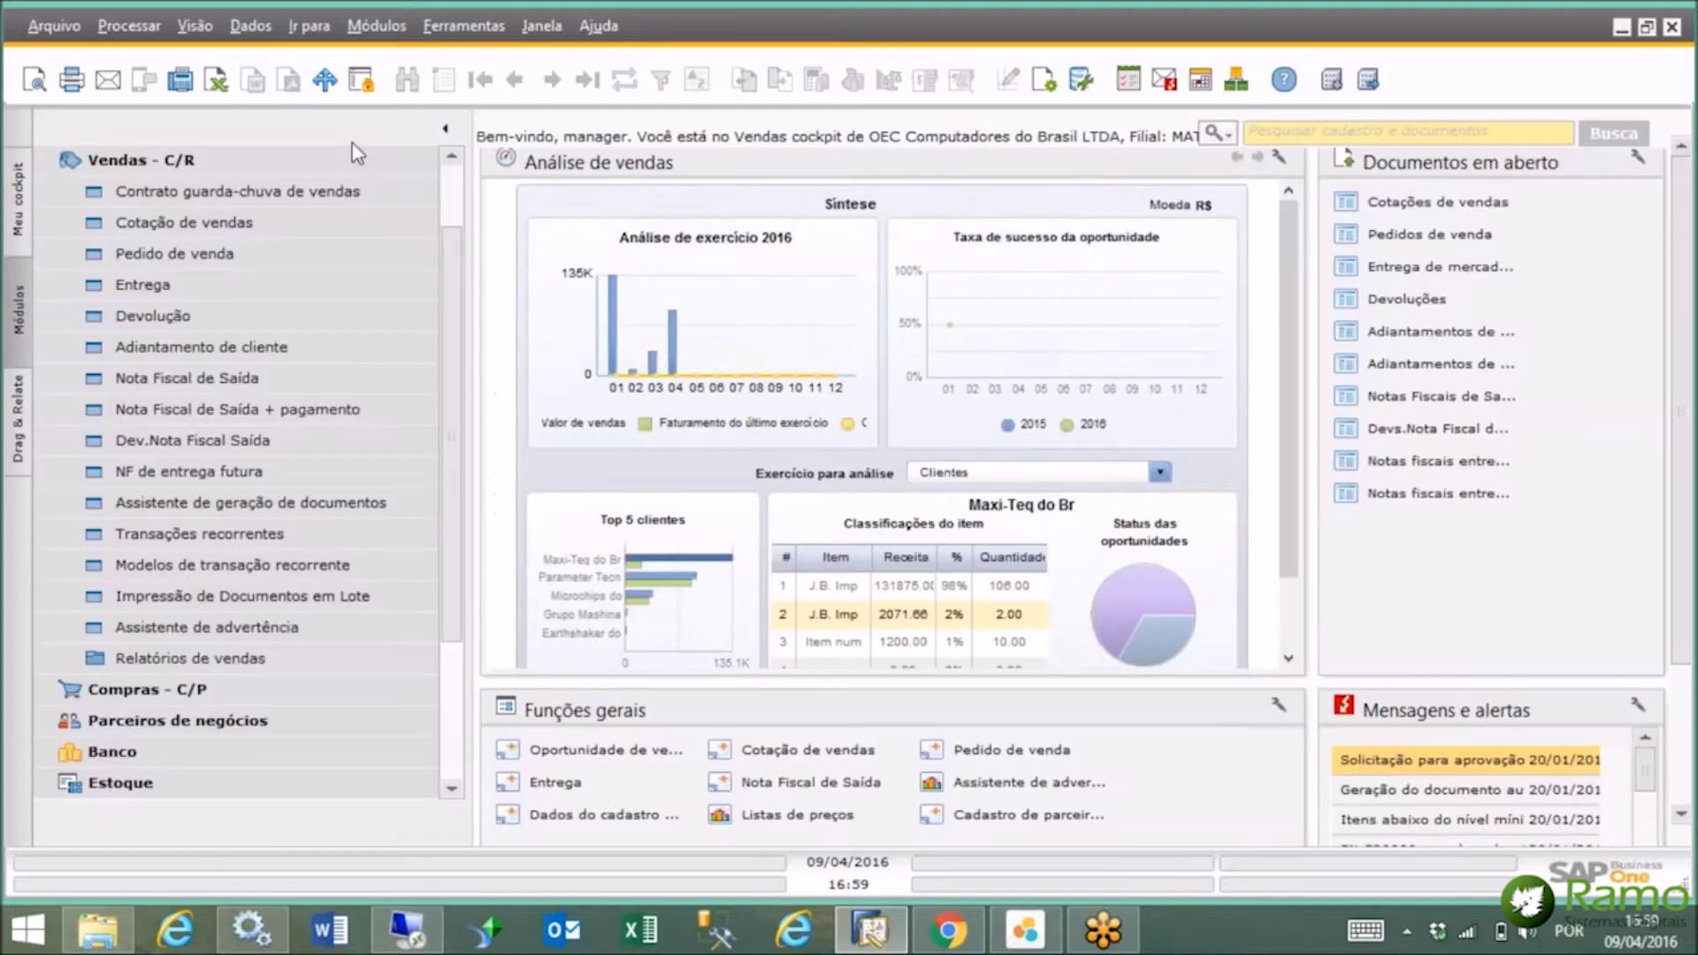
{"action": "left_click", "coordinate": [341, 160]}
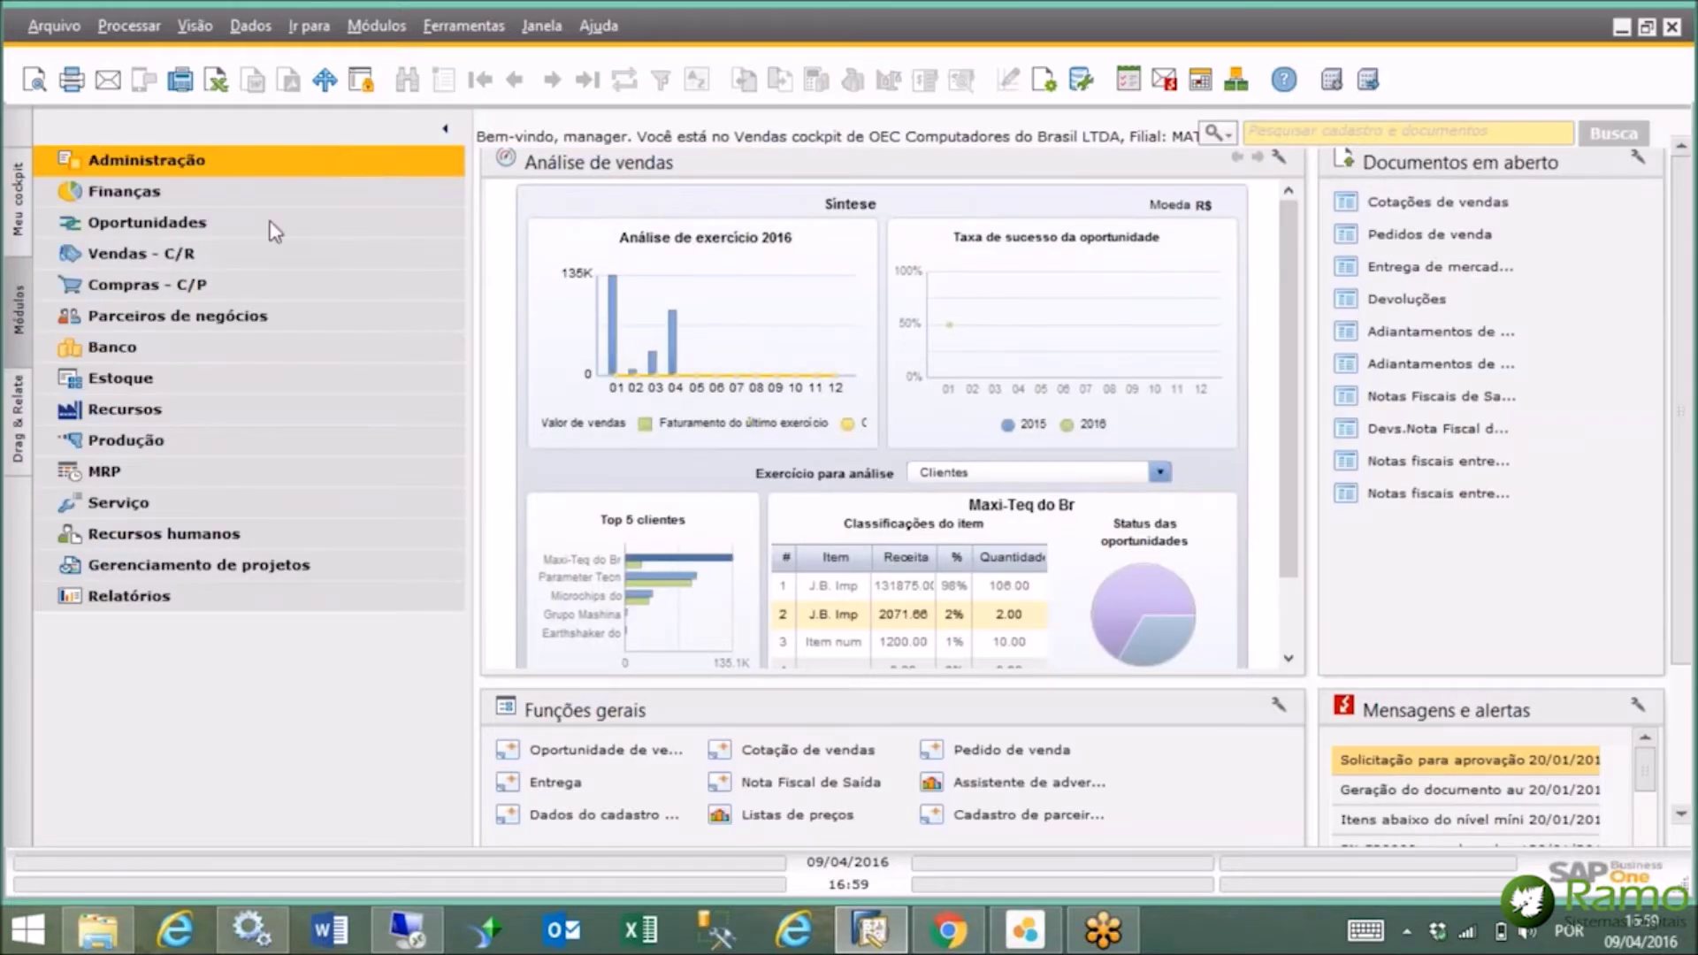
{"action": "left_click", "coordinate": [239, 315]}
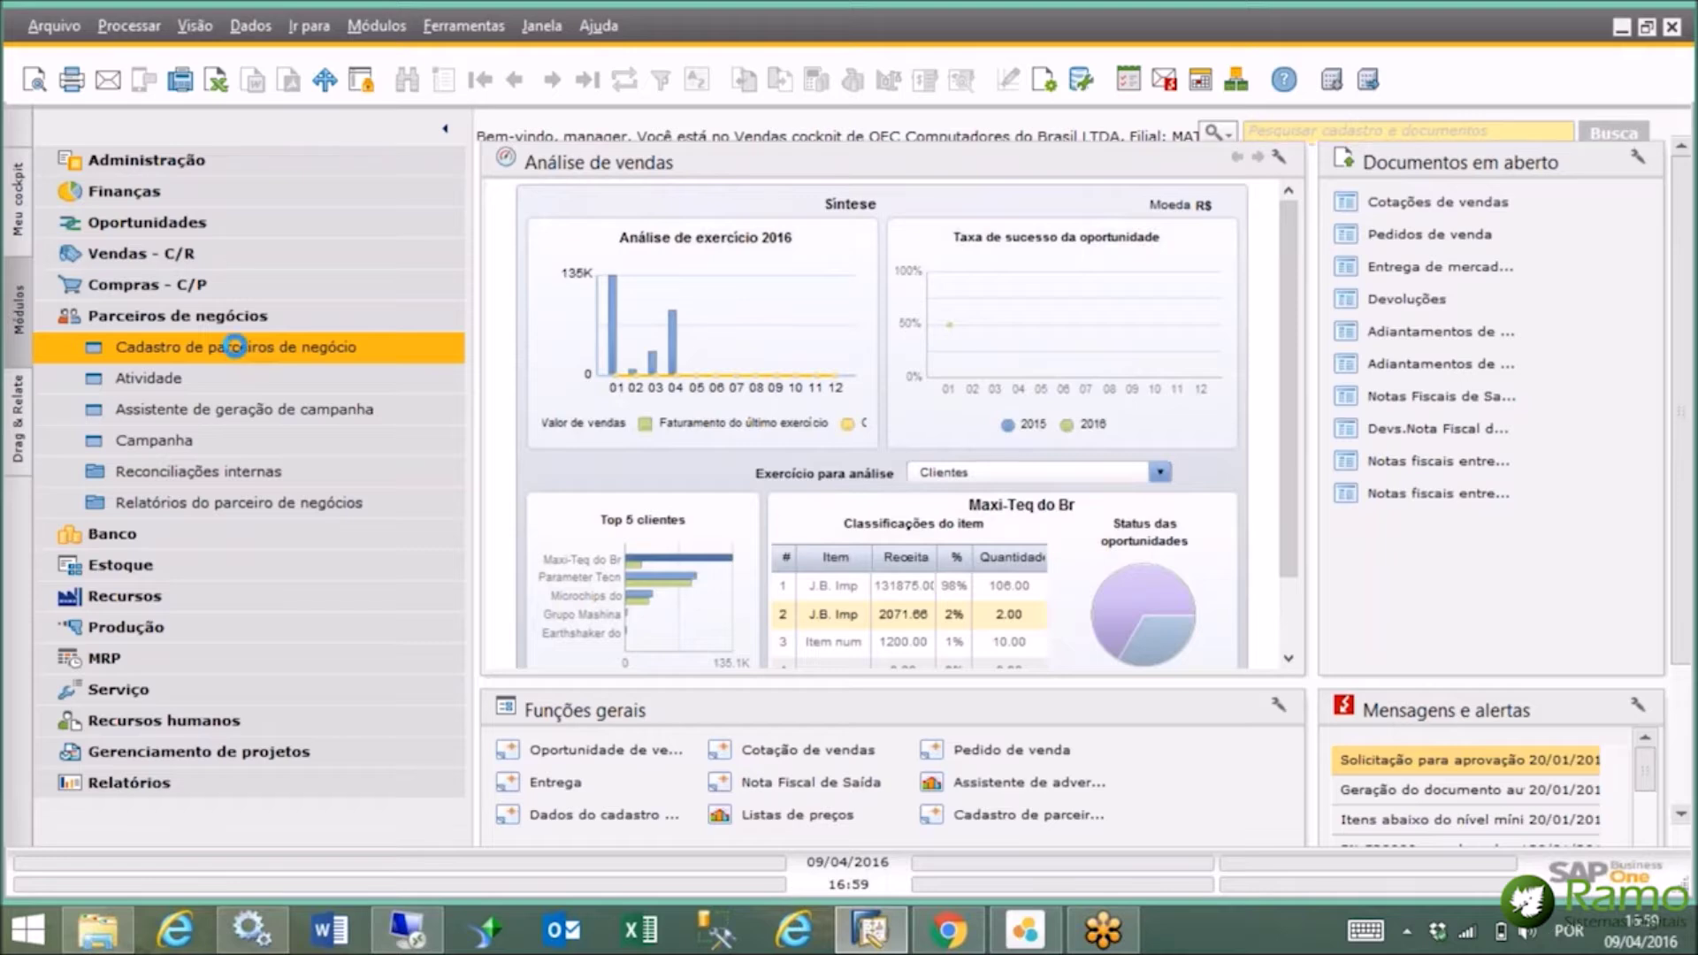
{"action": "left_click", "coordinate": [243, 349]}
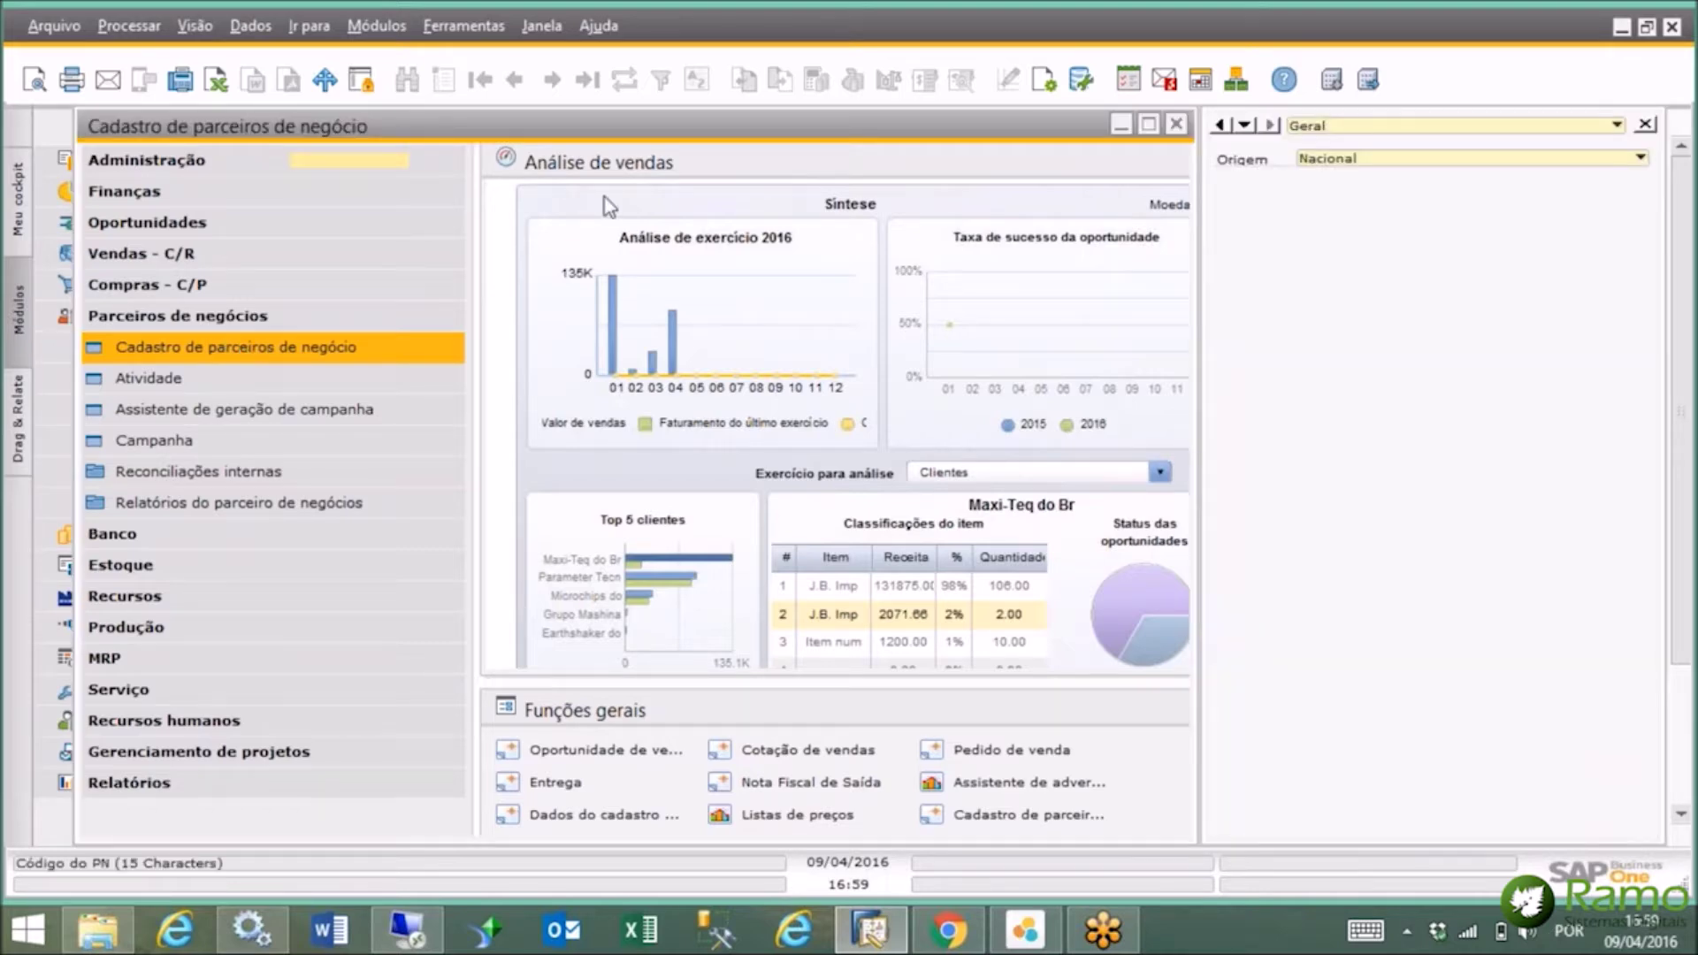
{"action": "left_click", "coordinate": [483, 78]}
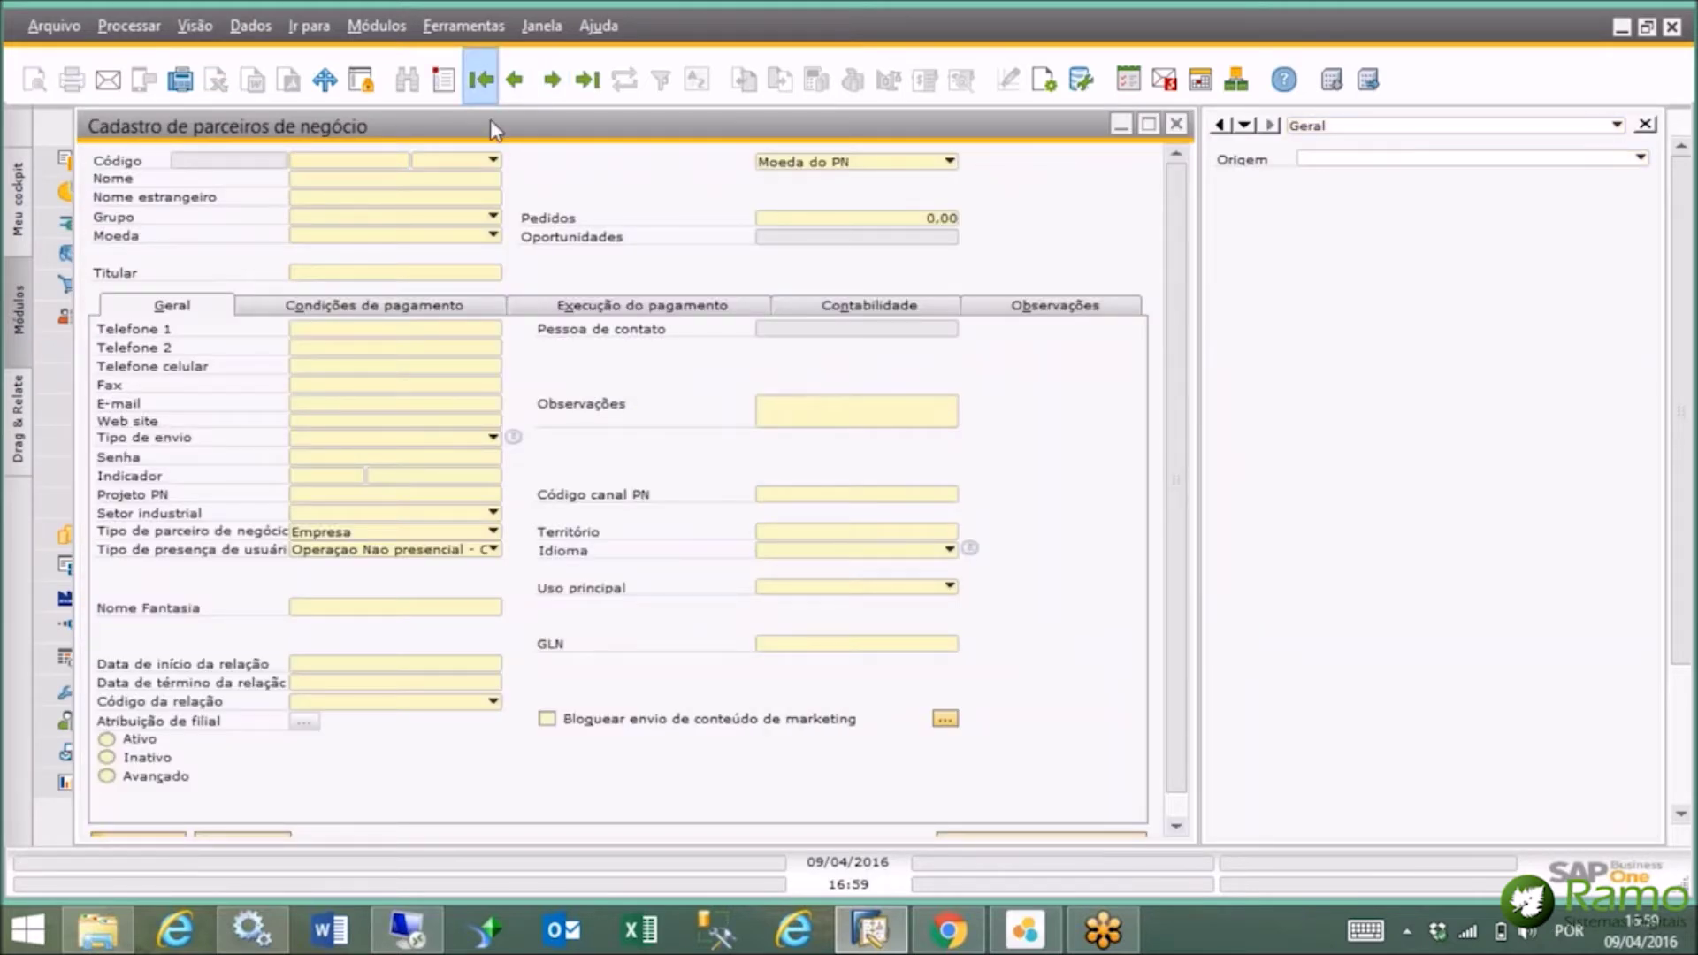
{"action": "left_click_drag", "start_coordinate": [492, 121], "coordinate": [994, 164]}
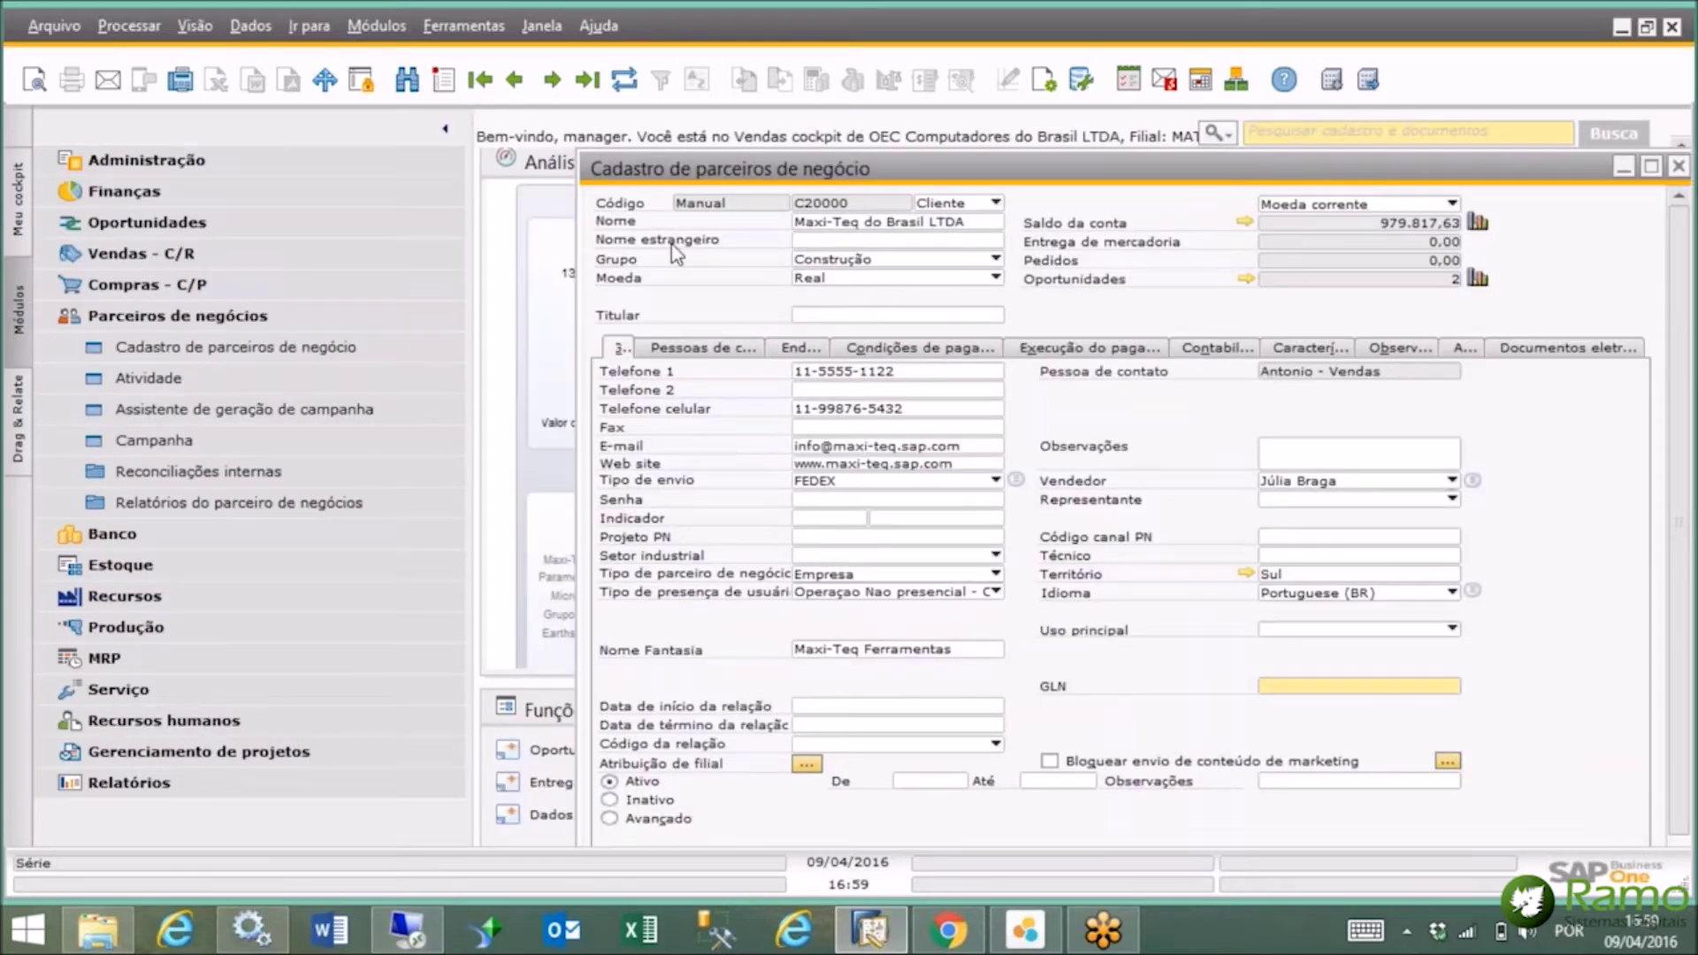
Drag the partner's Nome field onto Pedido de venda in Drag & Relate to list its sales orders.
{"action": "left_click", "coordinate": [14, 422]}
{"action": "left_click", "coordinate": [149, 204]}
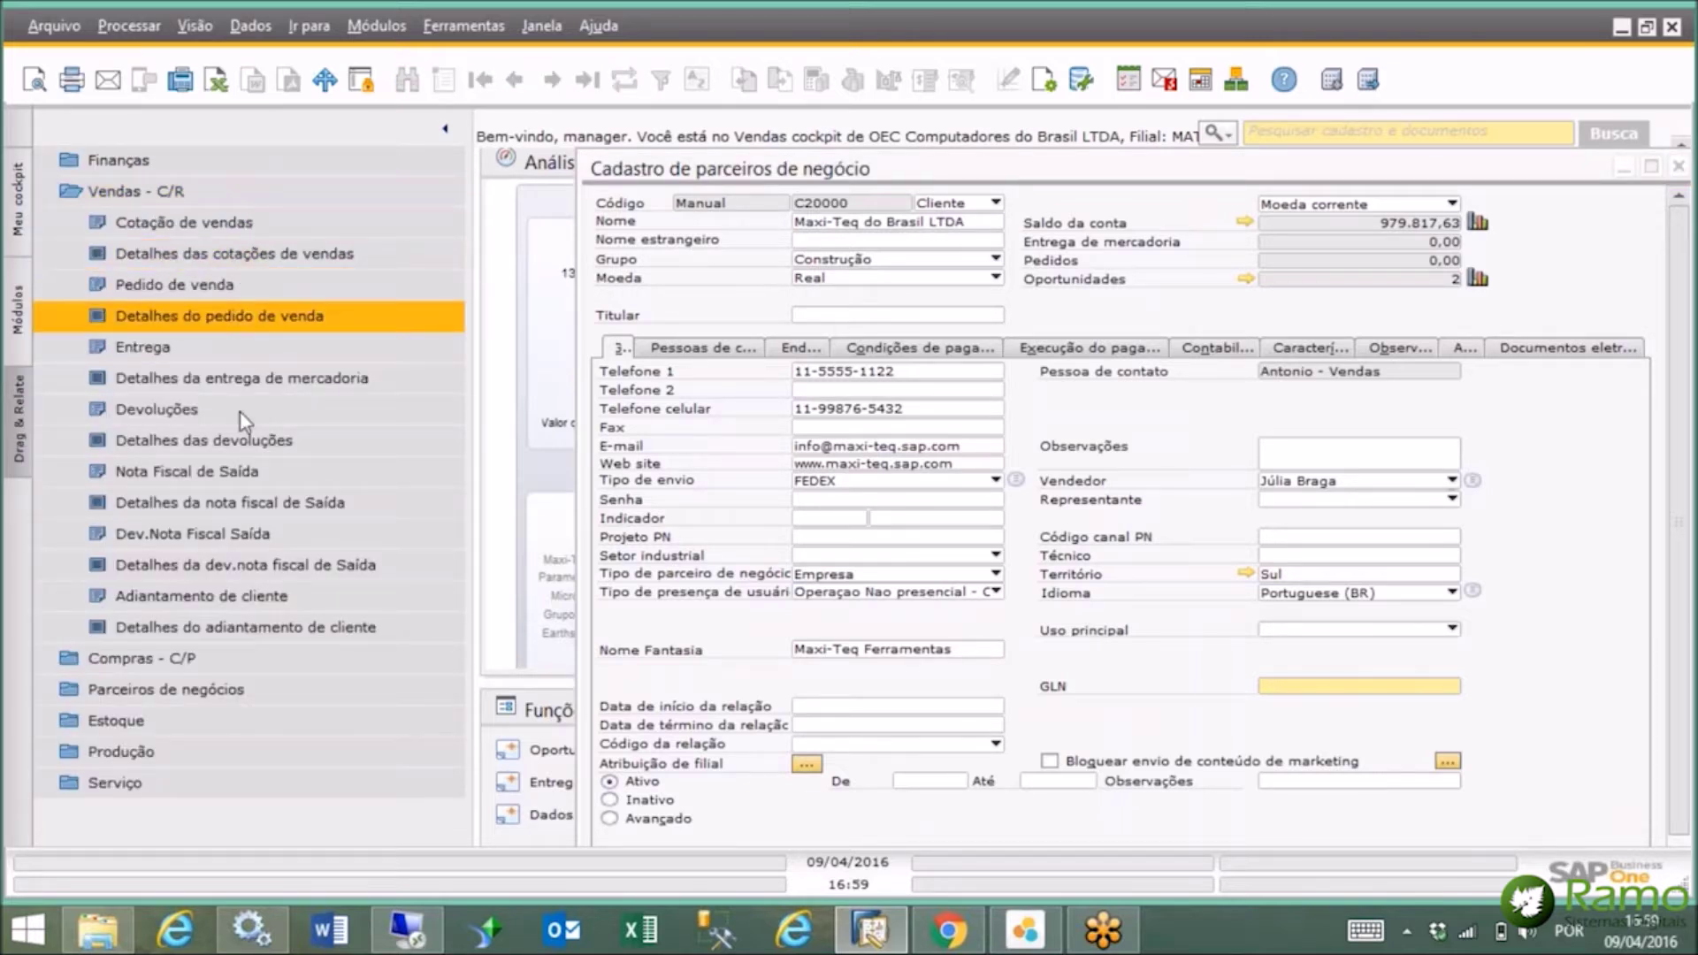
{"action": "left_click", "coordinate": [835, 221]}
{"action": "left_click", "coordinate": [835, 221]}
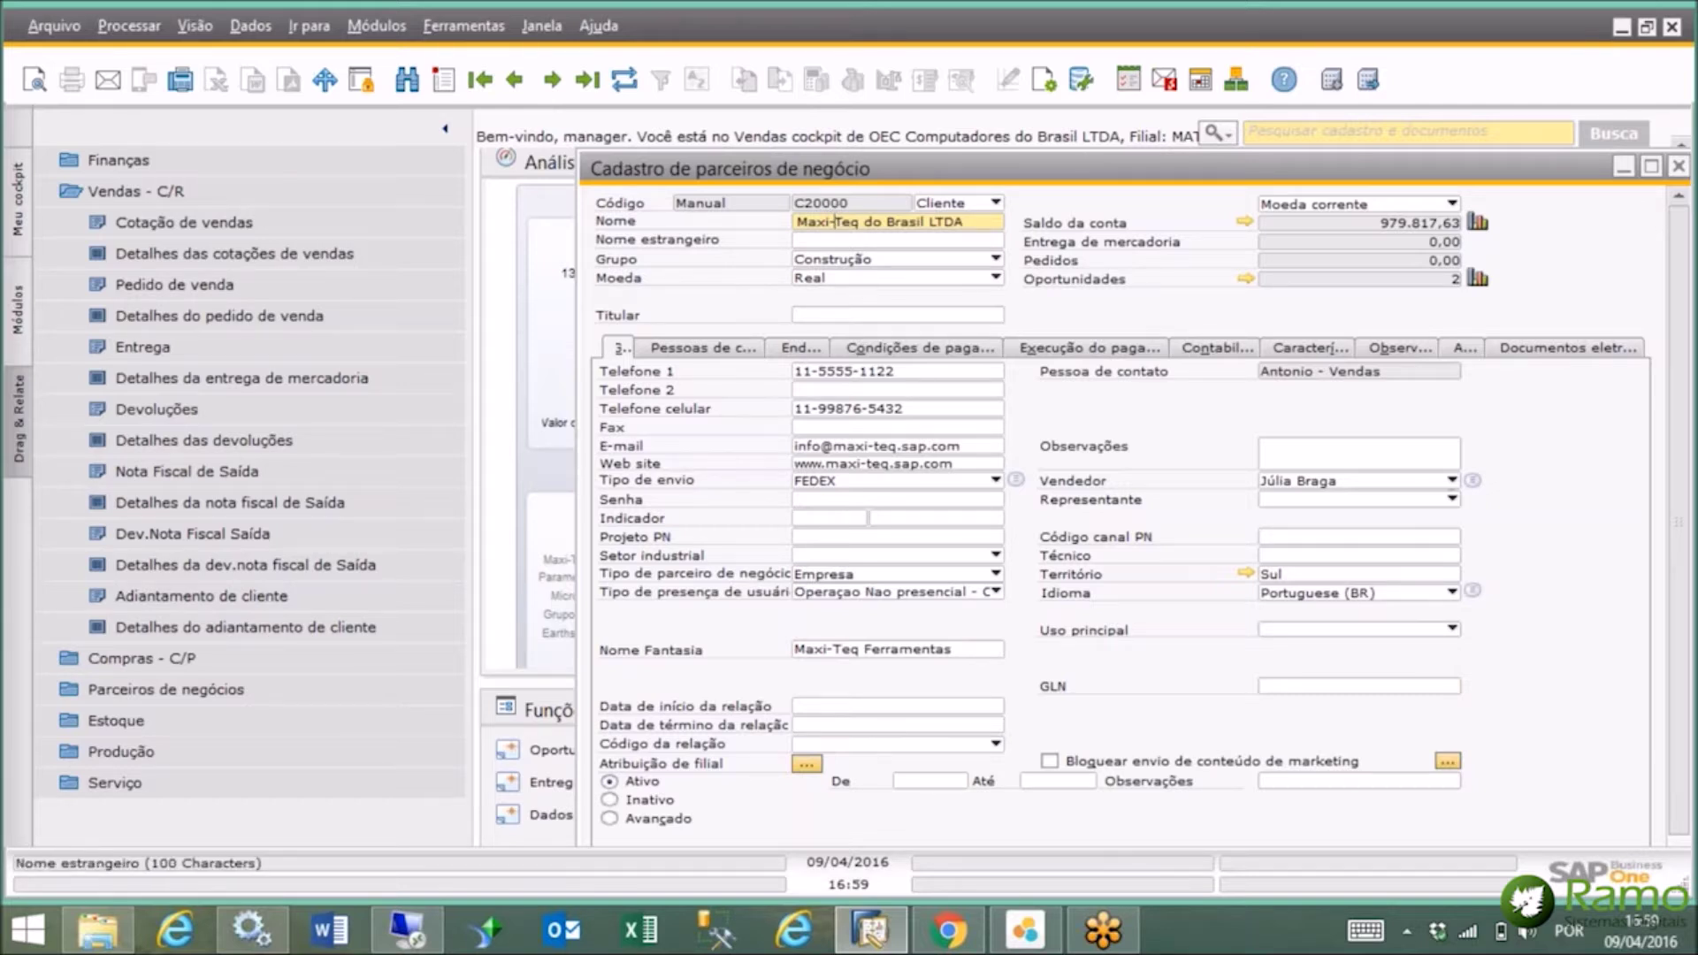
{"action": "left_click", "coordinate": [849, 237]}
{"action": "left_click_drag", "start_coordinate": [857, 223], "coordinate": [220, 286]}
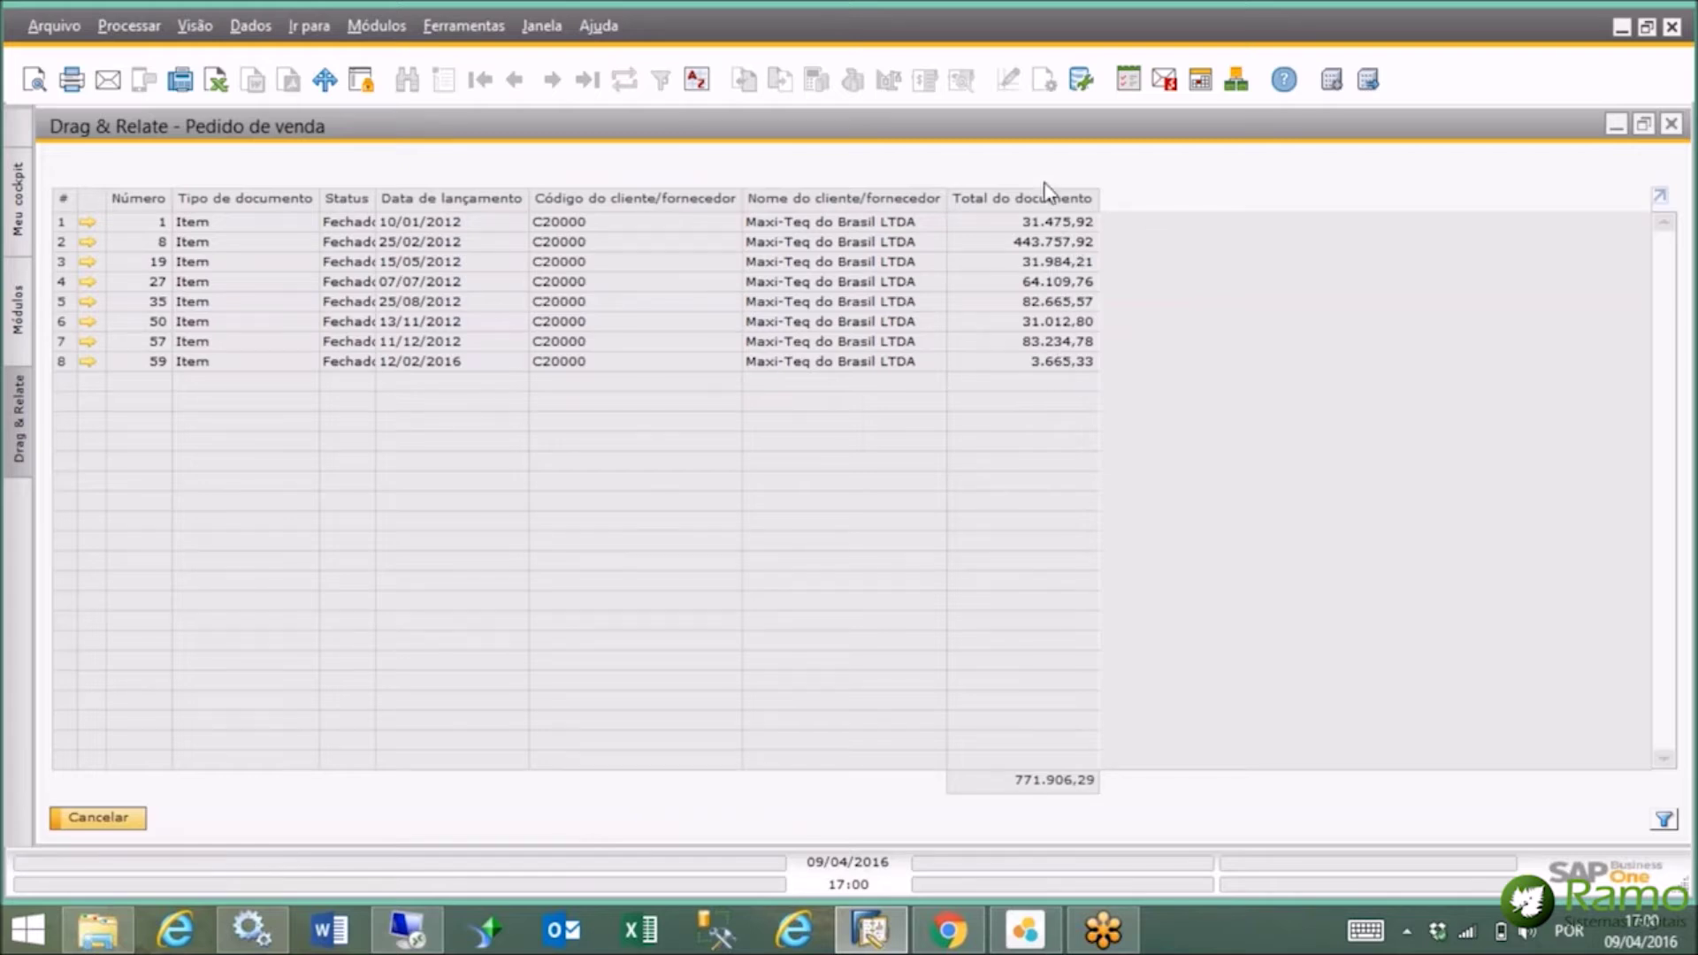
Sort the orders by document total, then by posting date with newest first.
{"action": "double_click", "coordinate": [1046, 197]}
{"action": "double_click", "coordinate": [1045, 197]}
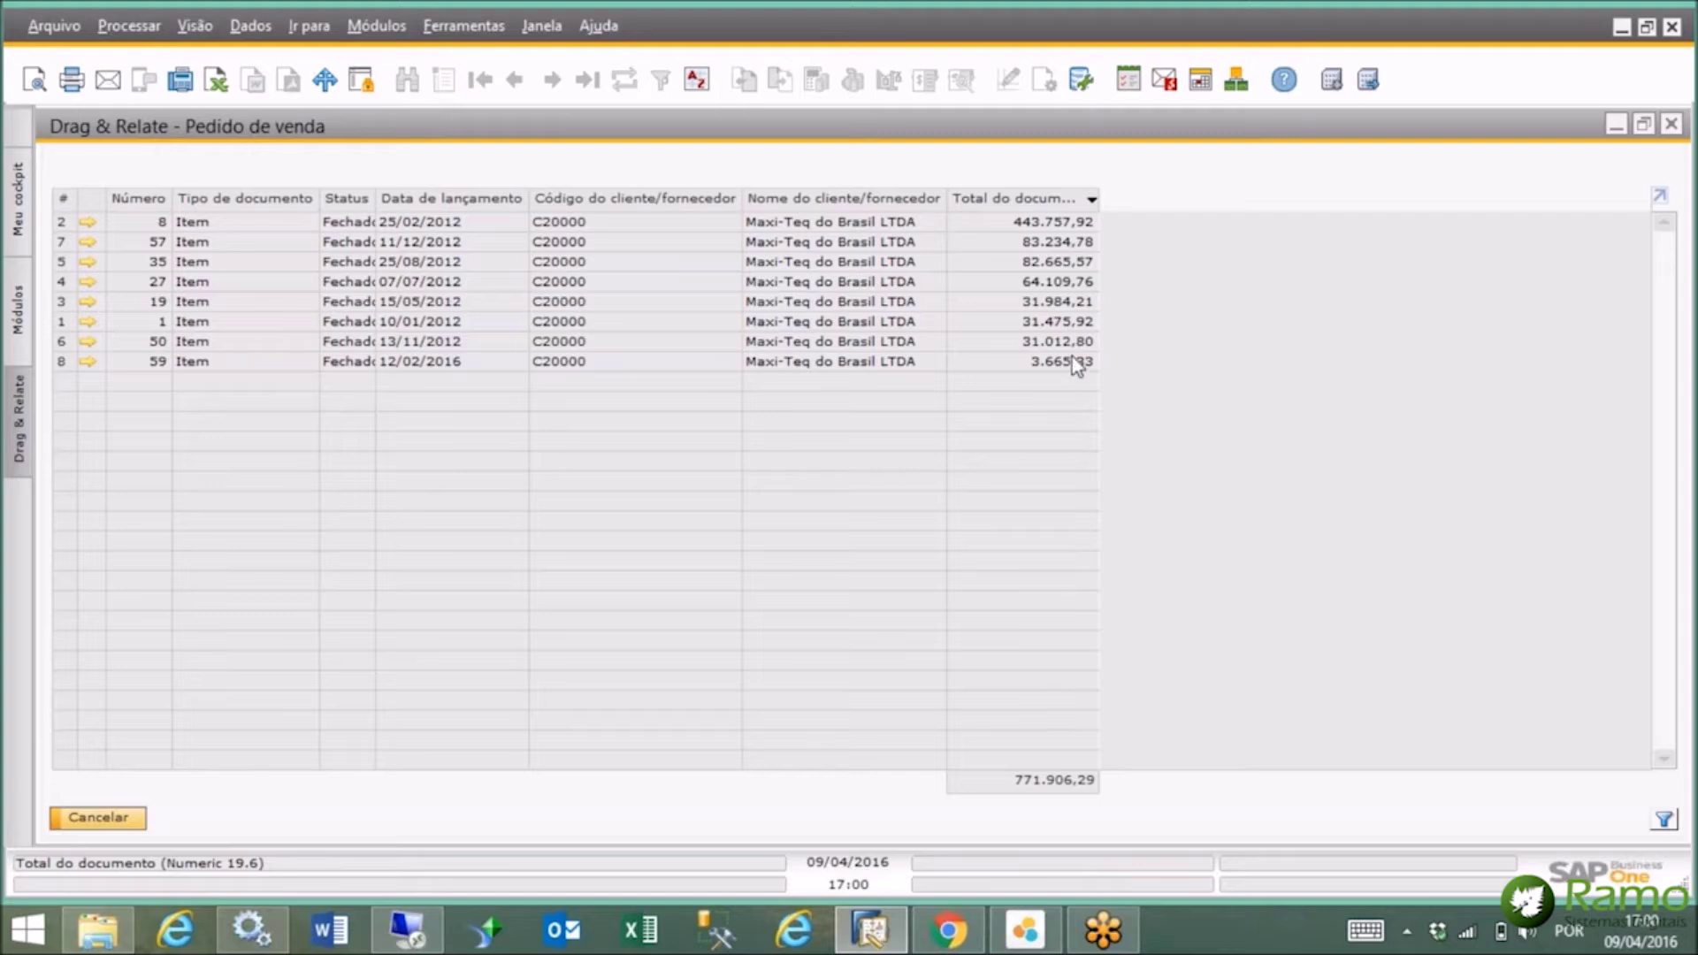
{"action": "double_click", "coordinate": [1026, 200]}
{"action": "double_click", "coordinate": [1026, 200]}
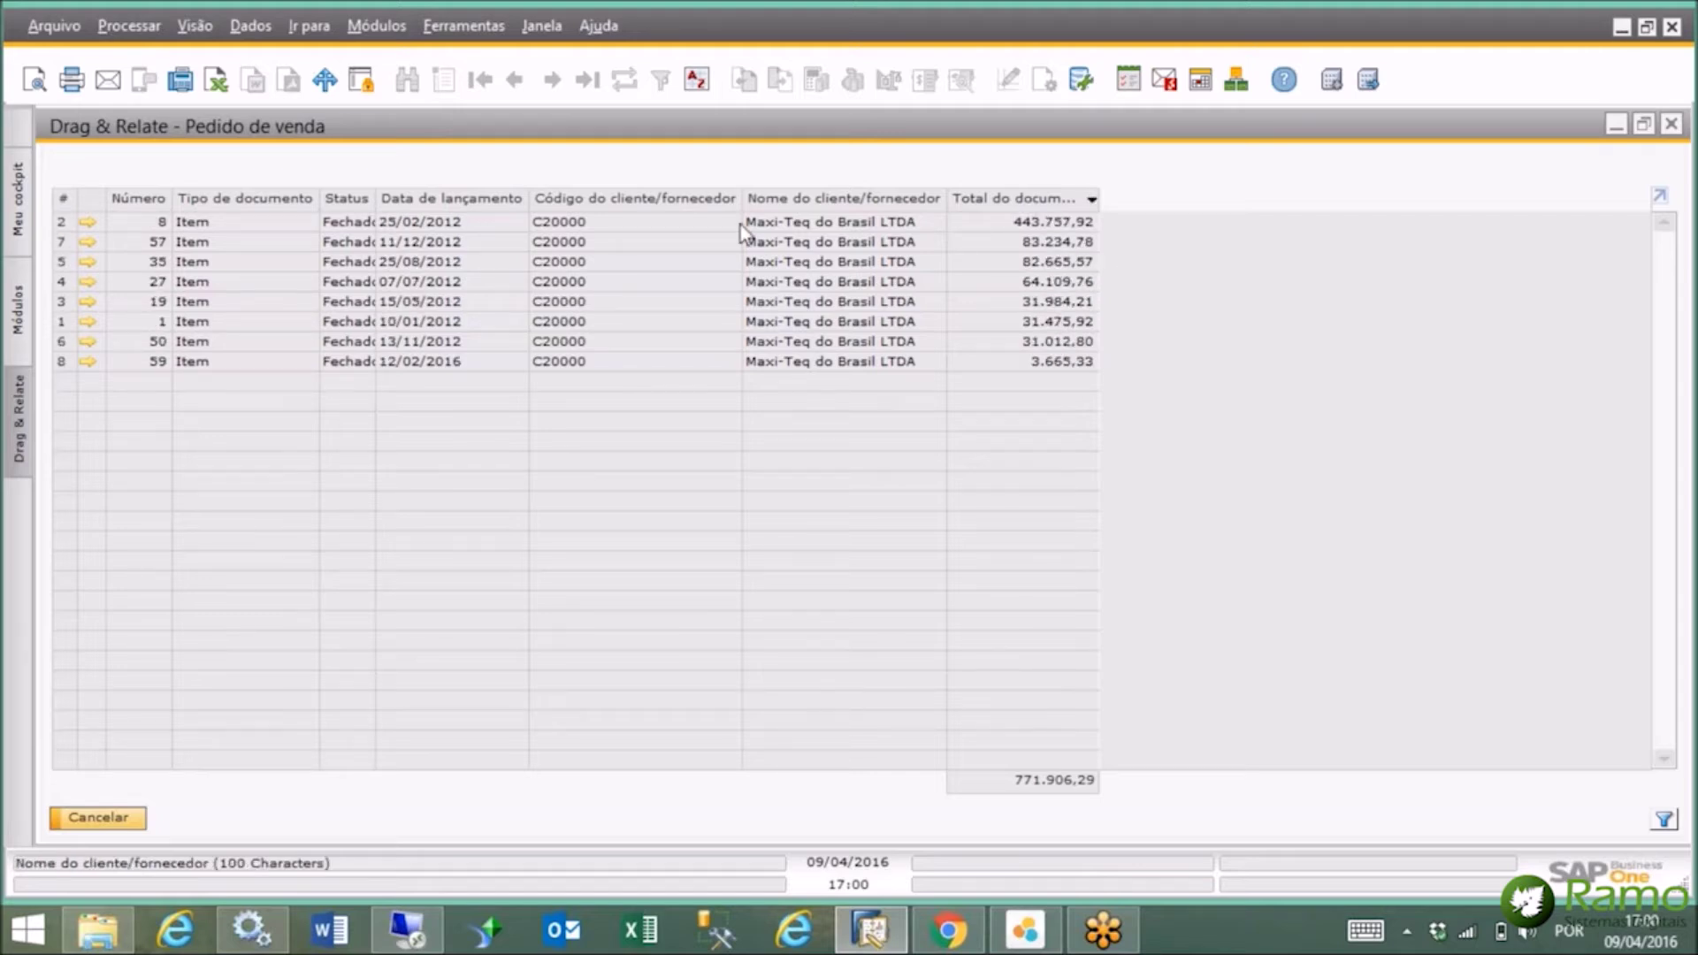
{"action": "double_click", "coordinate": [458, 200]}
{"action": "double_click", "coordinate": [458, 200]}
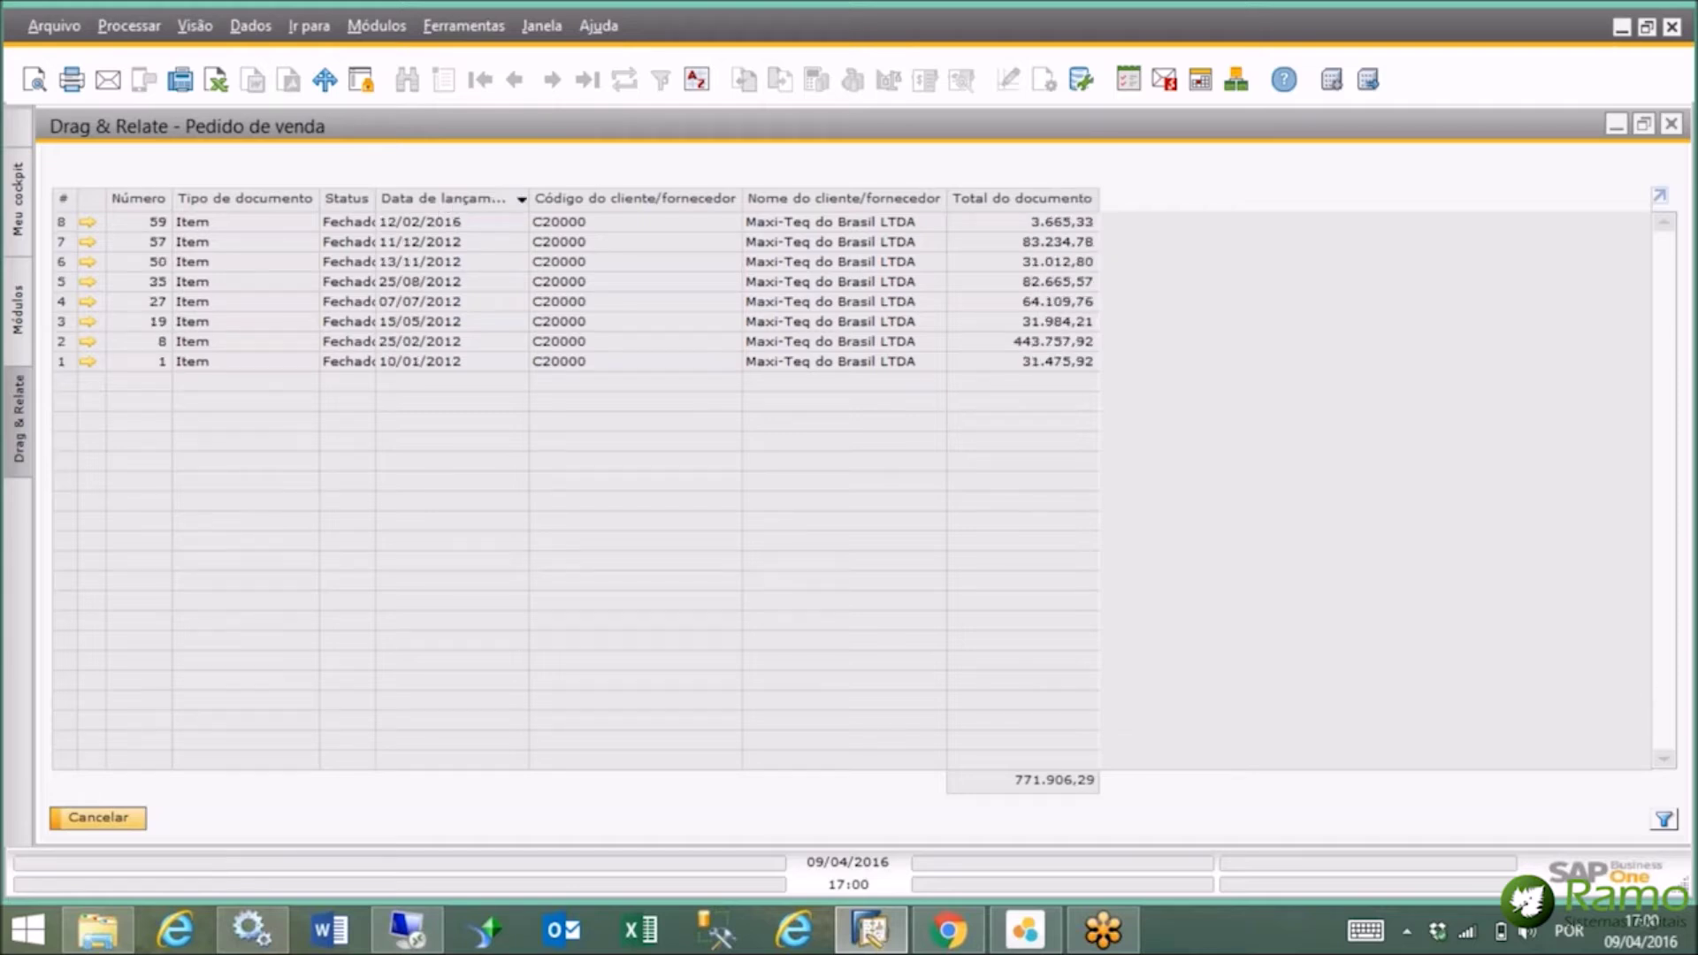
Browse the Filtrar tabela rules for document total without applying one, then start the Excel export.
{"action": "left_click", "coordinate": [1663, 818]}
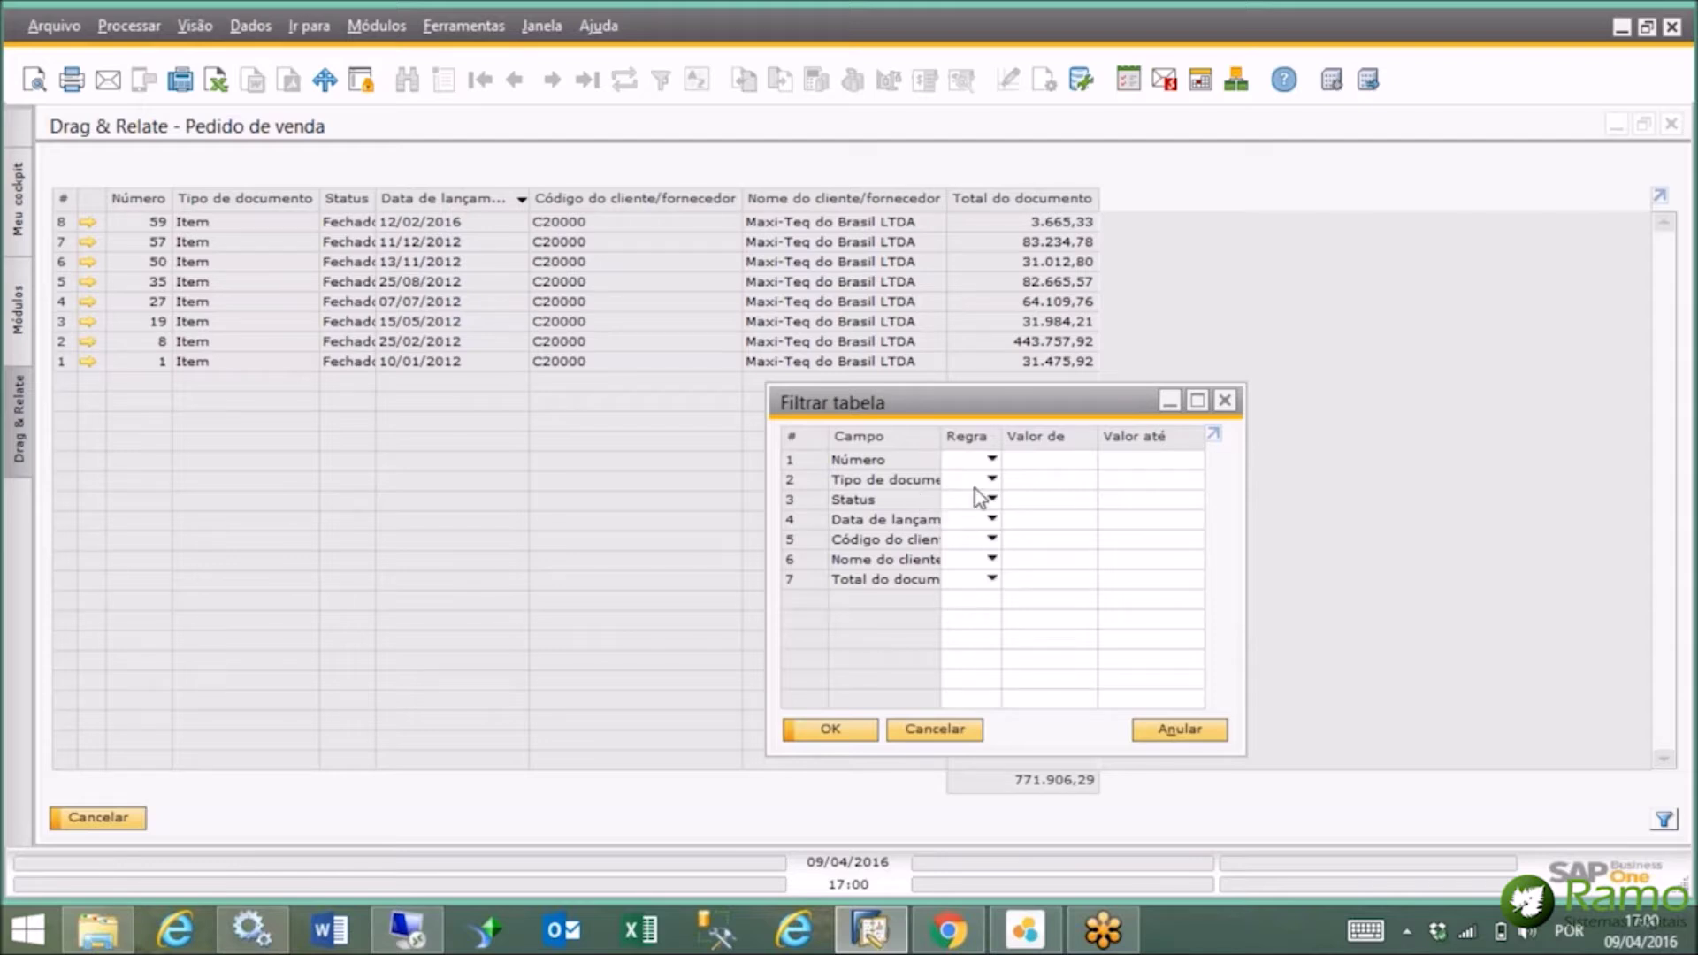
{"action": "left_click", "coordinate": [991, 581]}
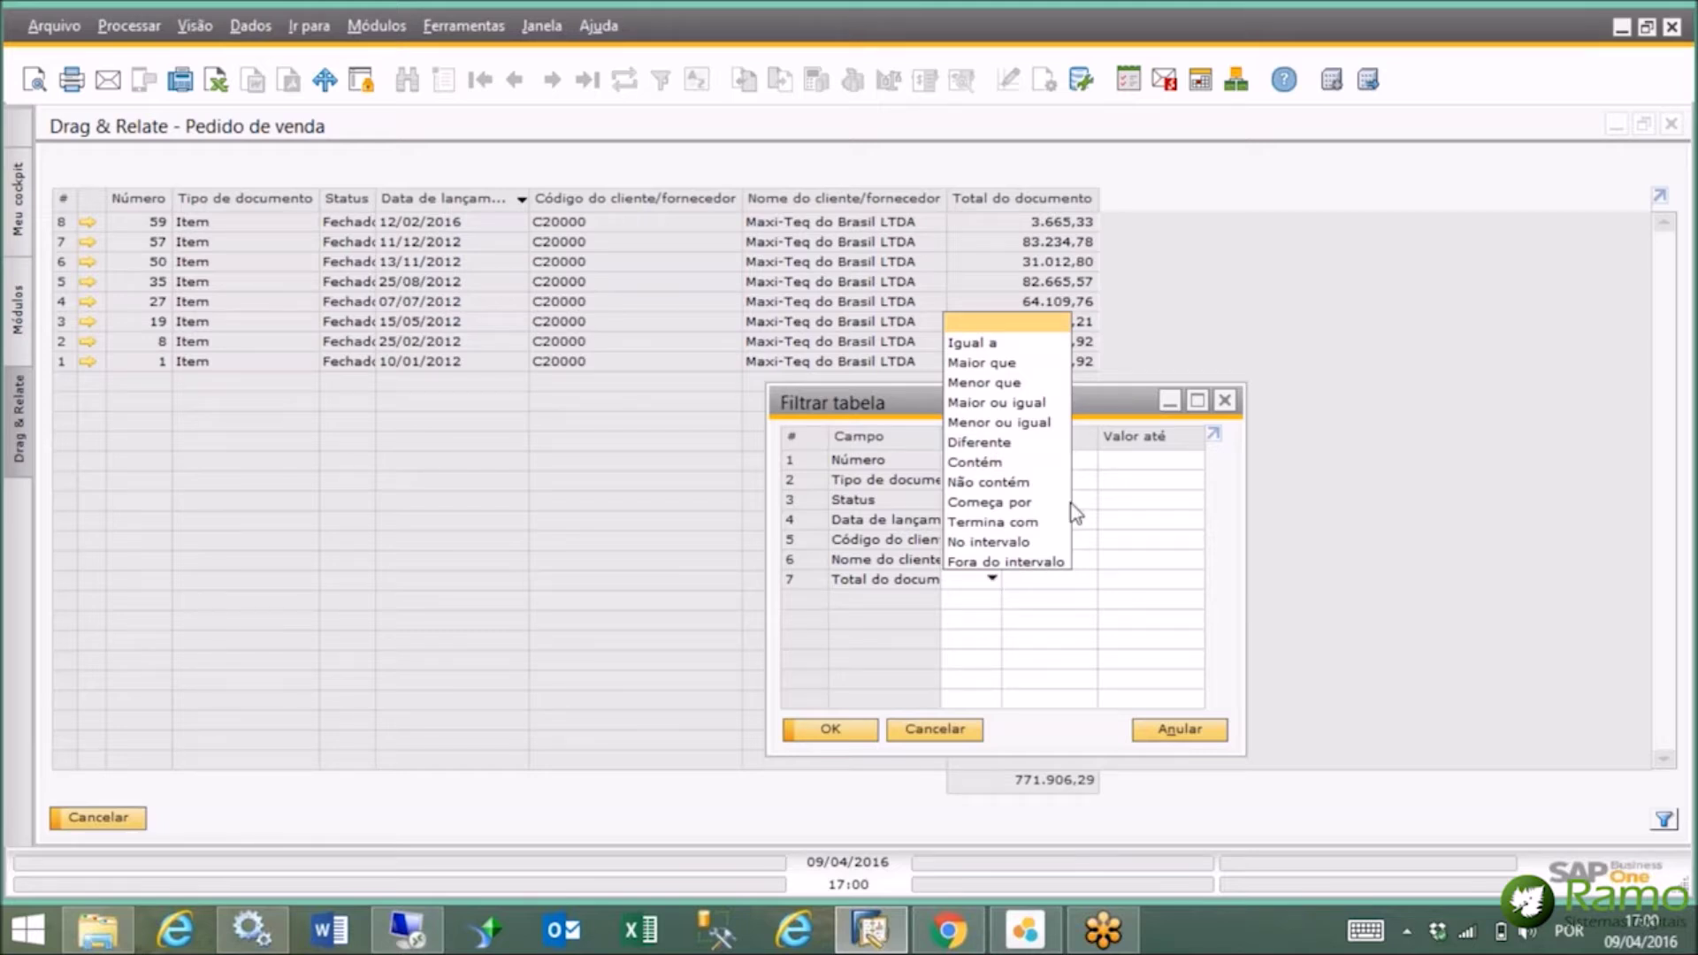
{"action": "left_click", "coordinate": [1224, 403]}
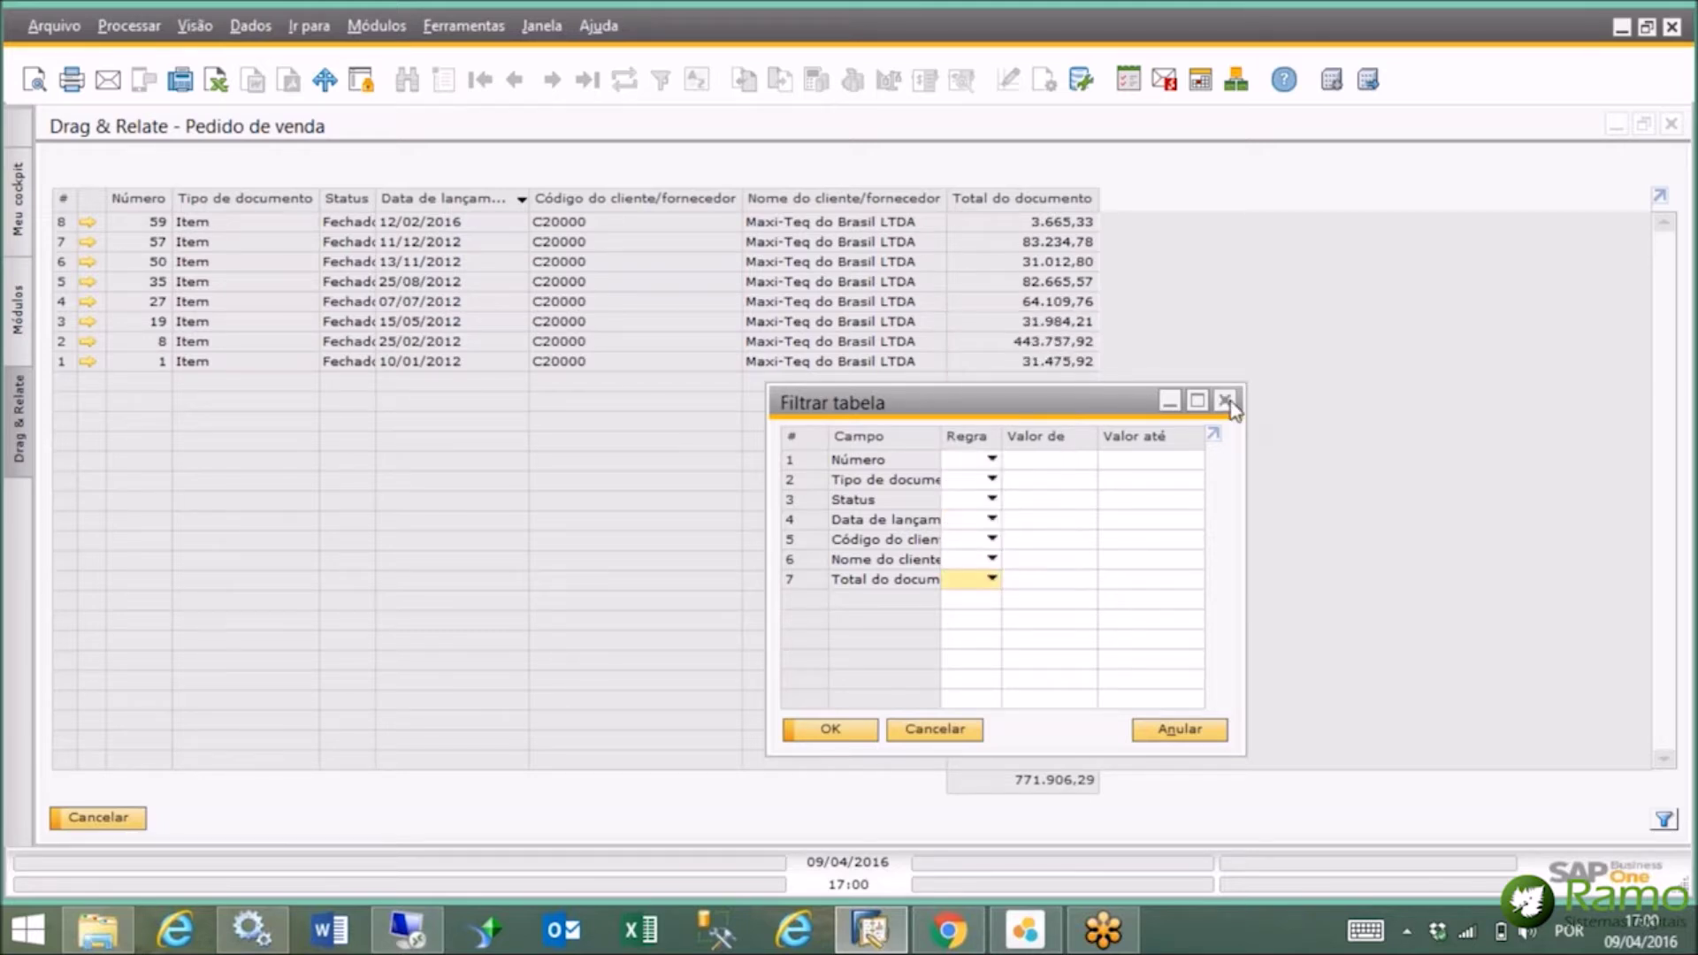
{"action": "left_click", "coordinate": [213, 84]}
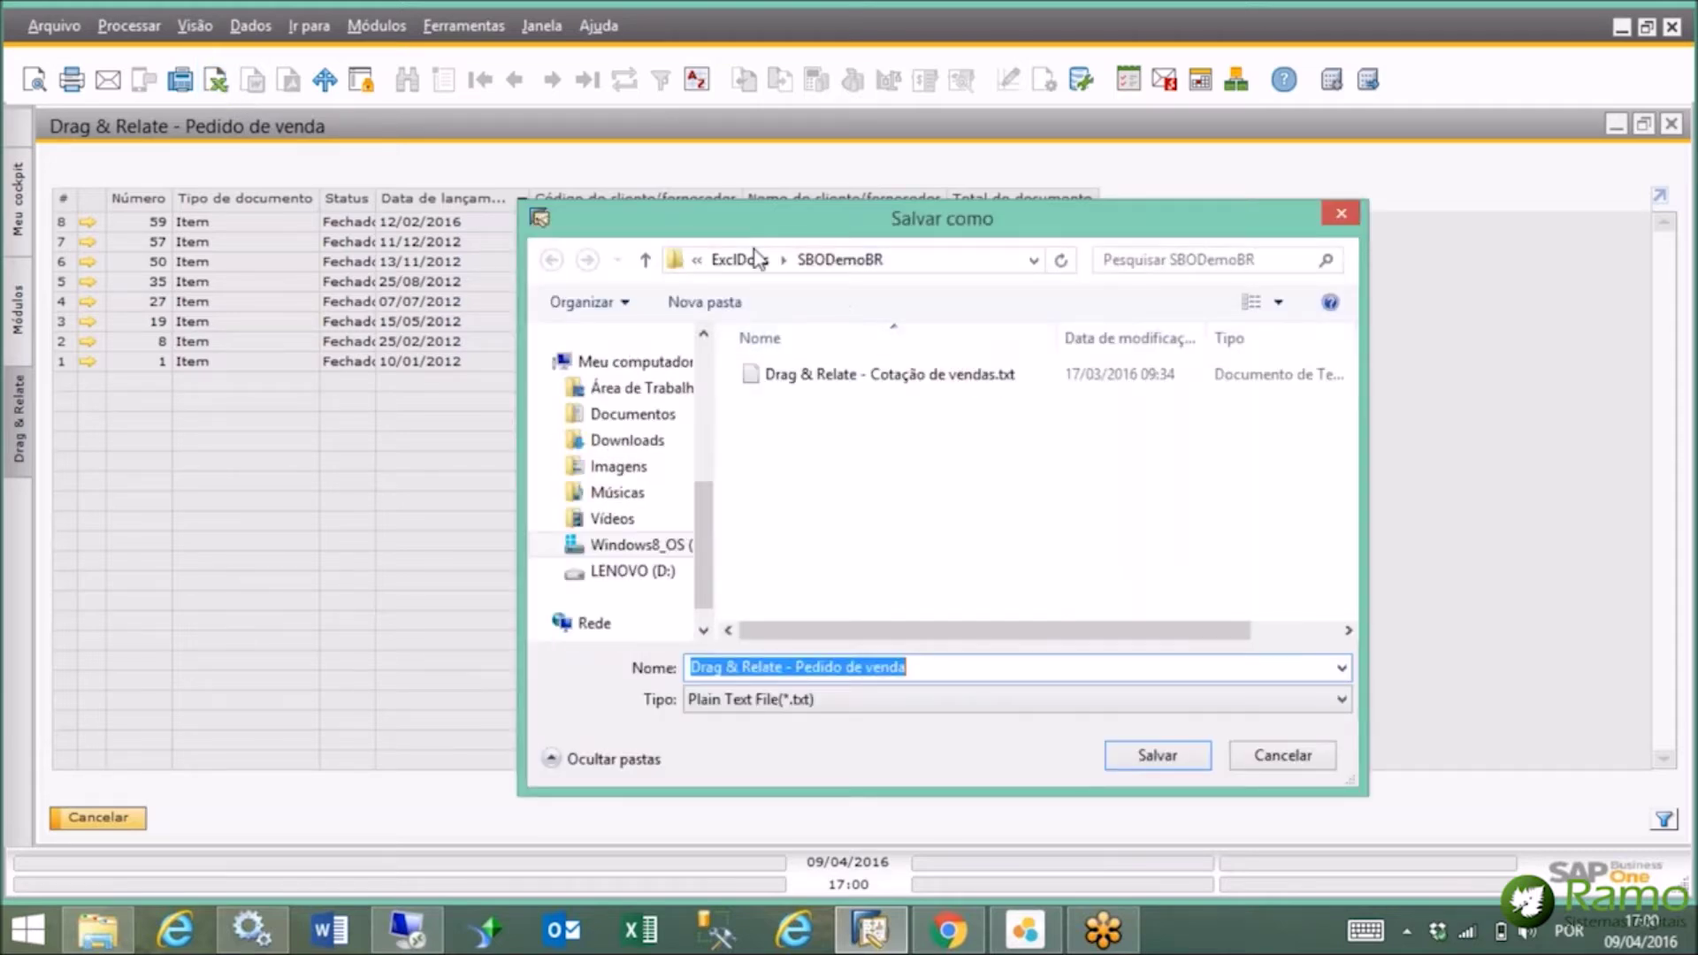
Save the export file, putting currency symbols in a separate column.
{"action": "left_click", "coordinate": [1158, 757]}
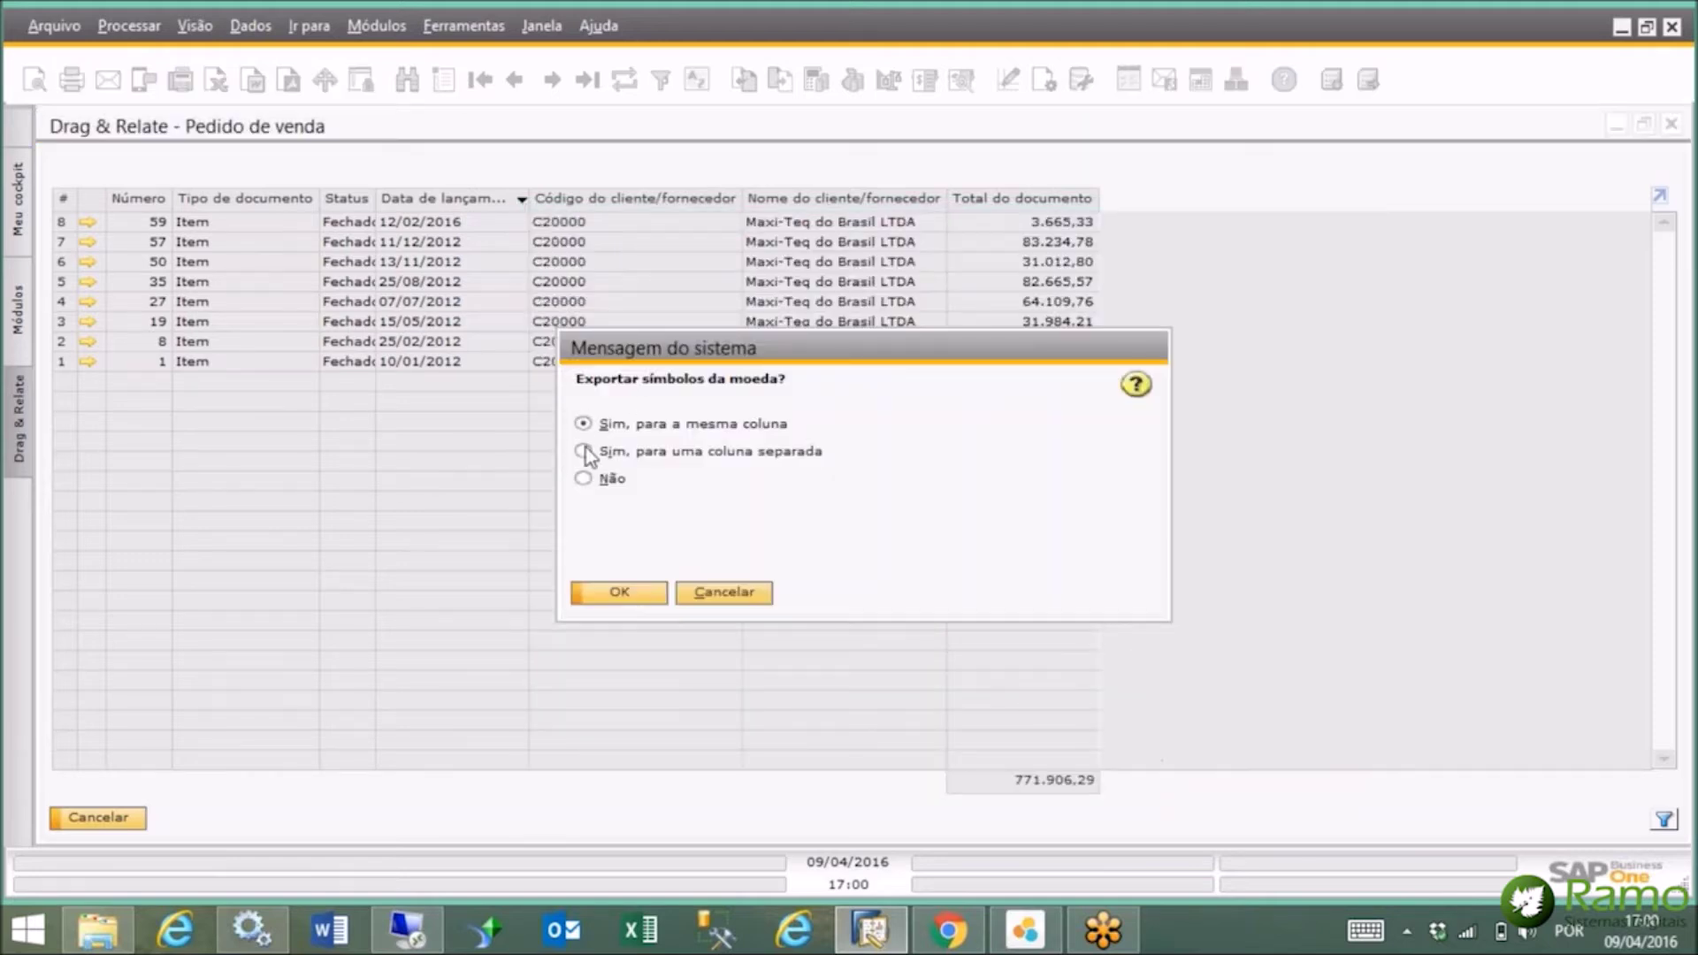
{"action": "left_click", "coordinate": [582, 451]}
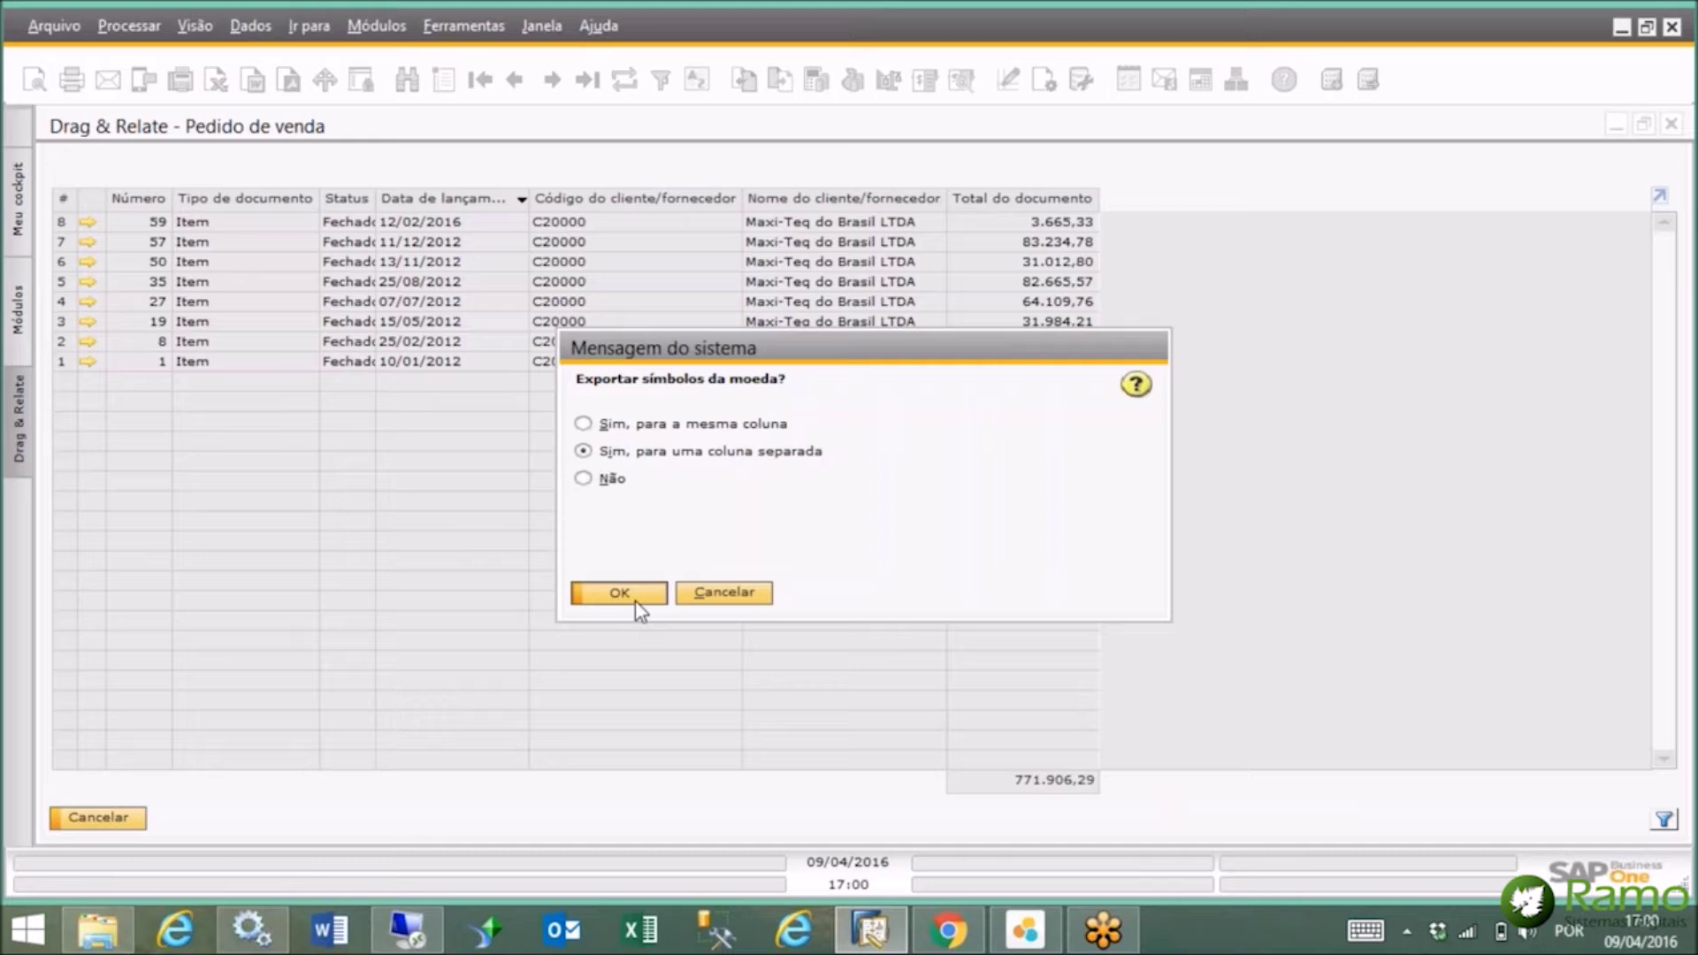
{"action": "left_click", "coordinate": [619, 592]}
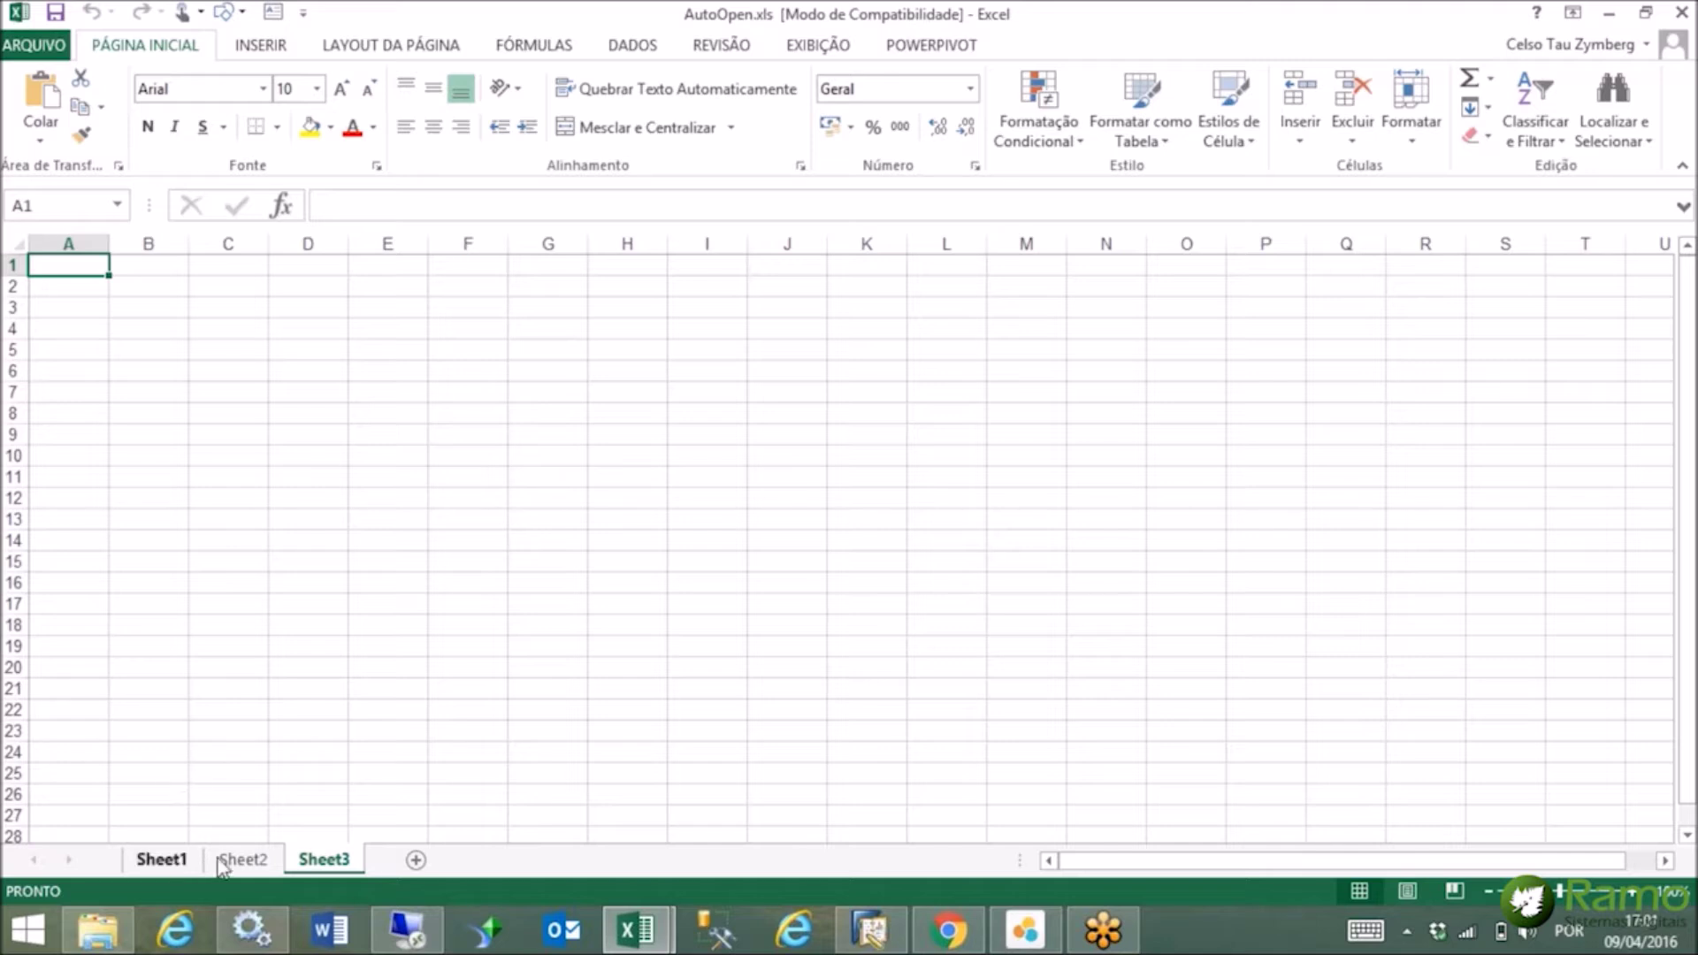
Check the exported sheets, minimize AutoOpen.xls, keep the export workbook open, and return to SAP.
{"action": "left_click", "coordinate": [162, 859]}
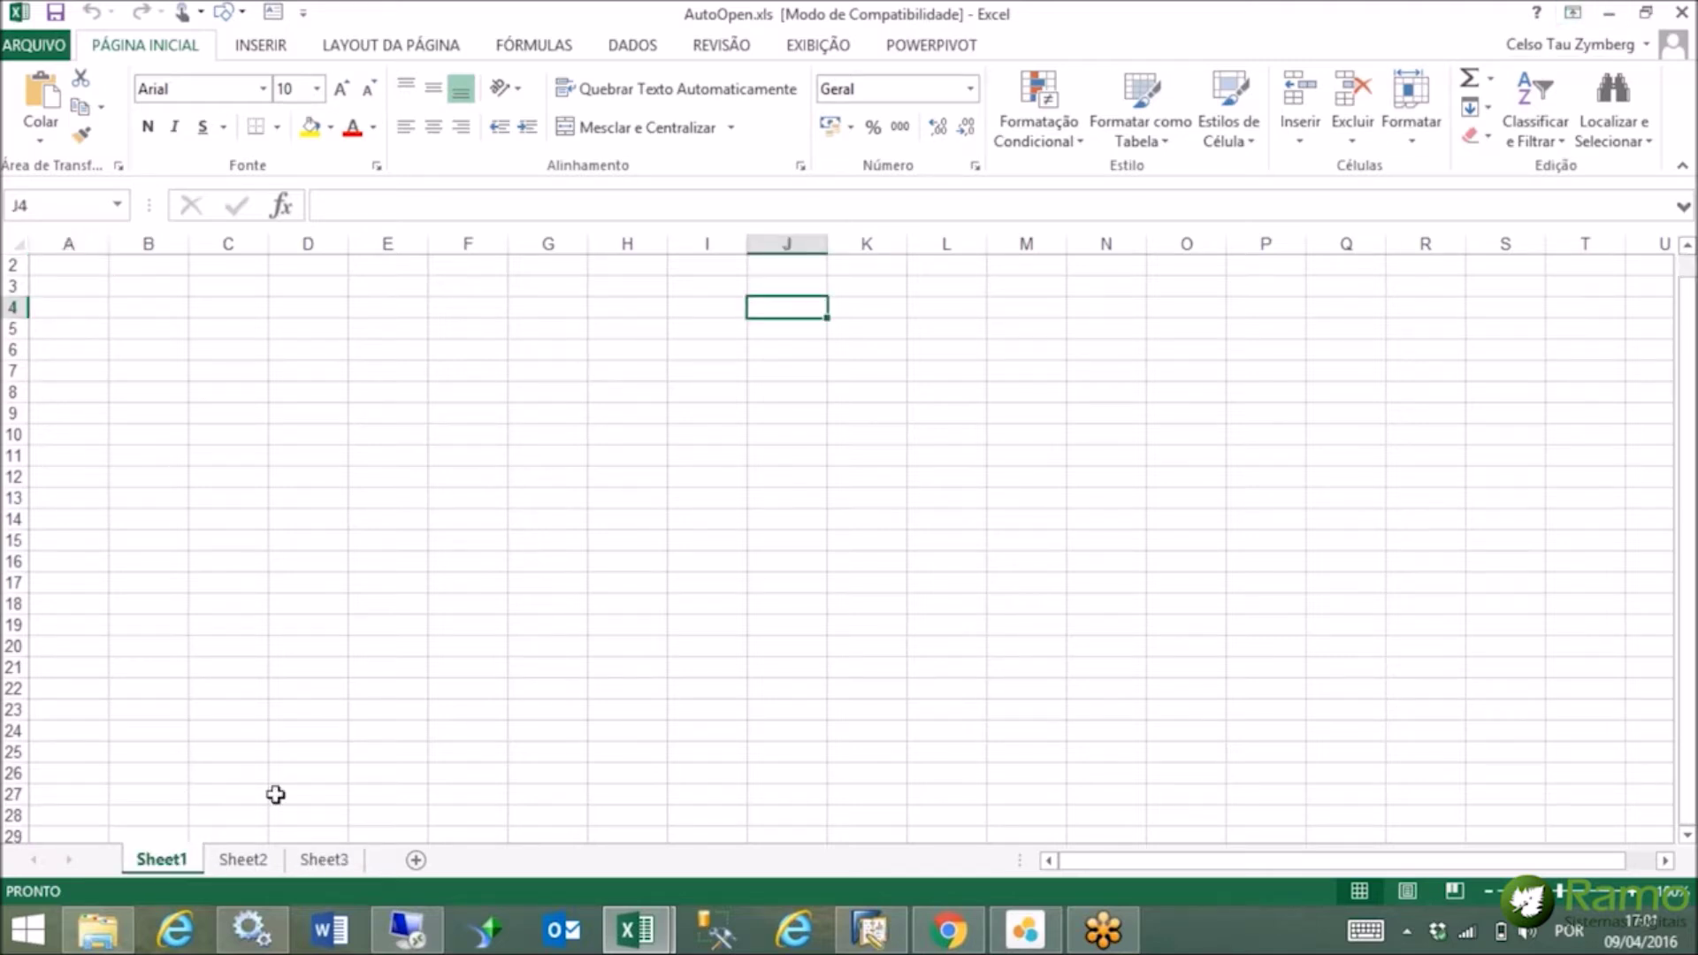
{"action": "left_click", "coordinate": [245, 862]}
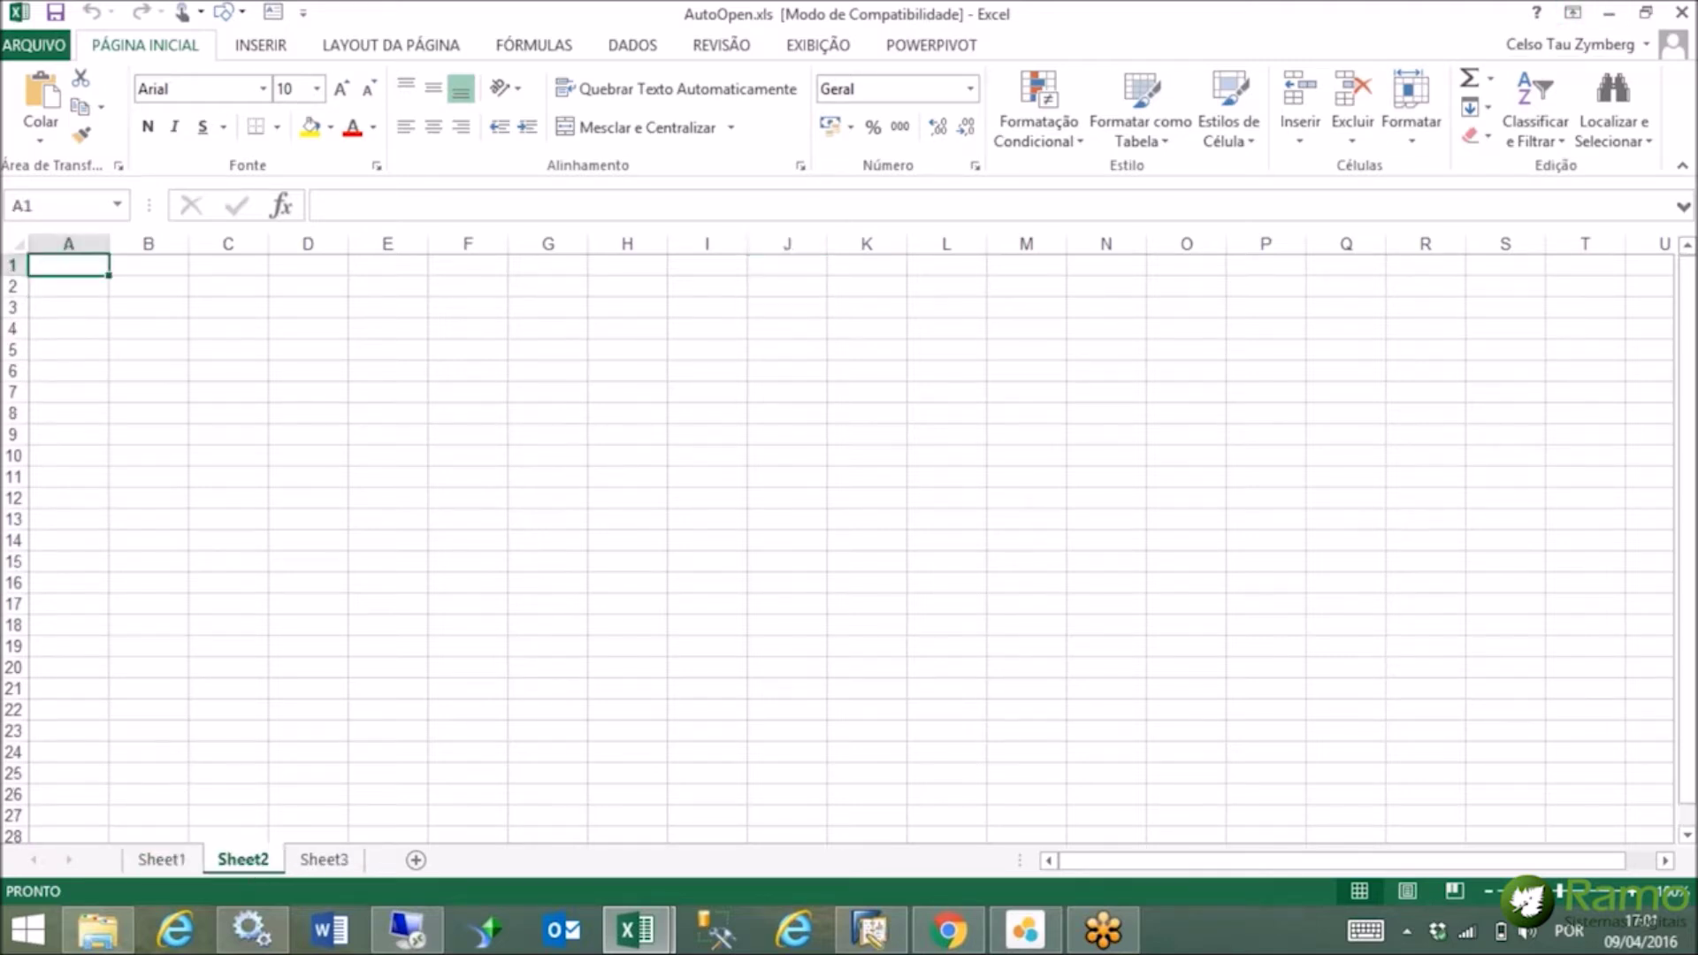
{"action": "left_click", "coordinate": [1611, 18]}
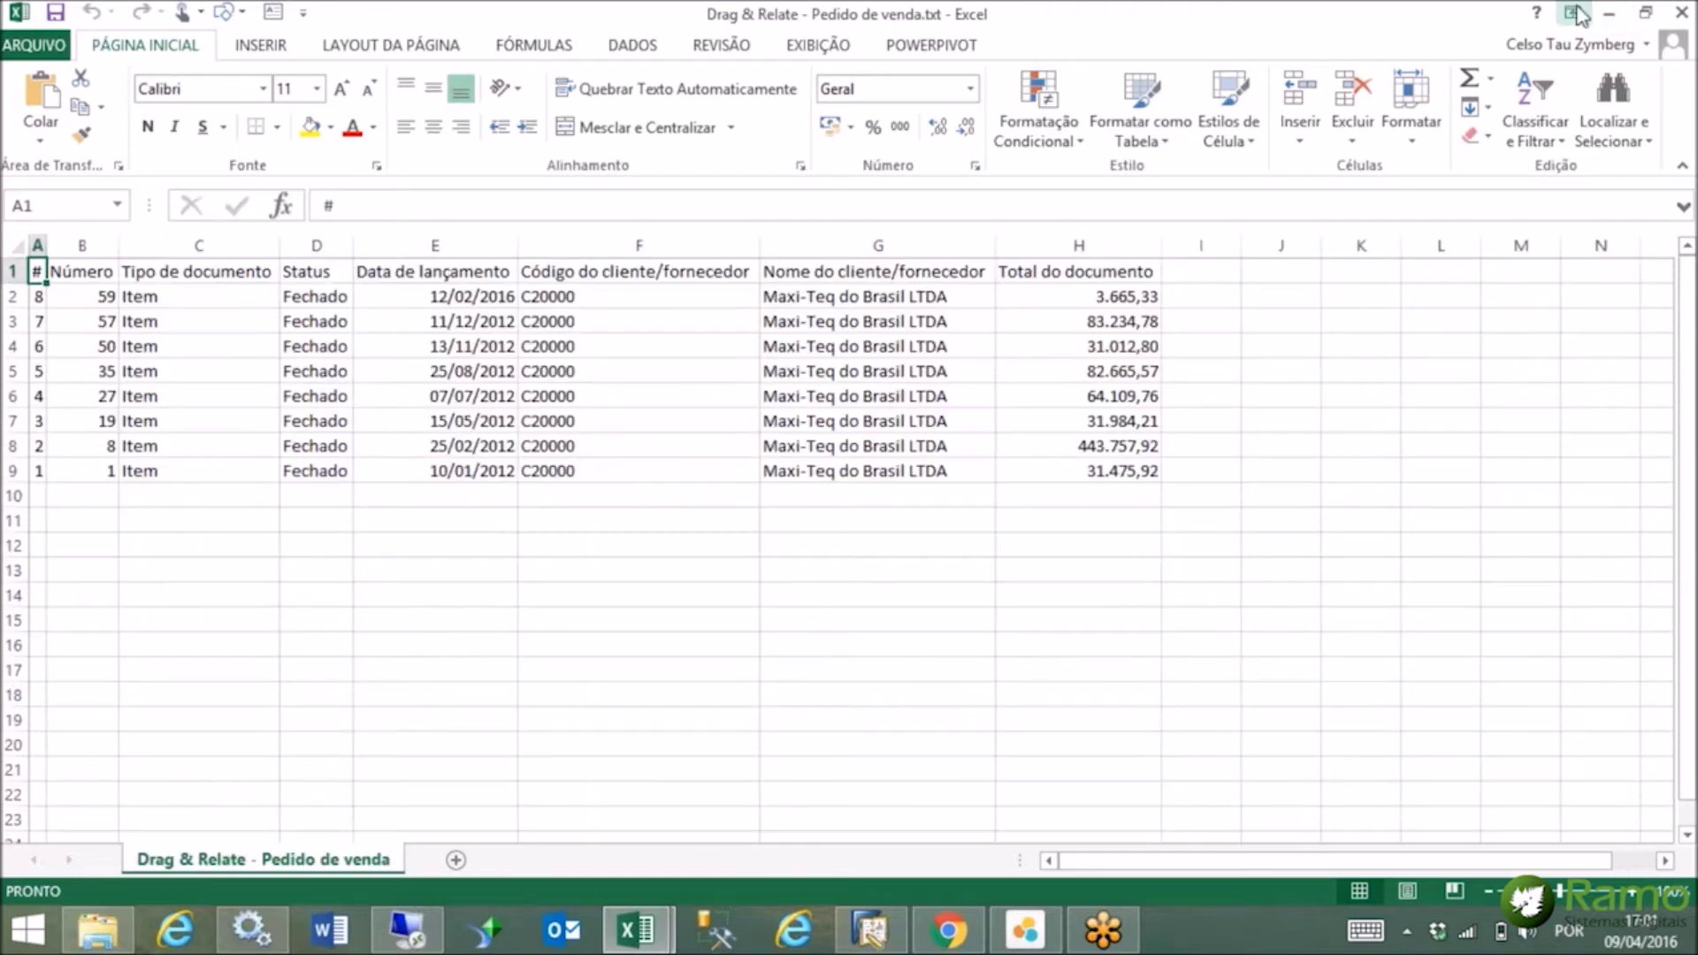
{"action": "left_click", "coordinate": [1680, 14]}
{"action": "left_click", "coordinate": [948, 496]}
{"action": "left_click", "coordinate": [871, 930]}
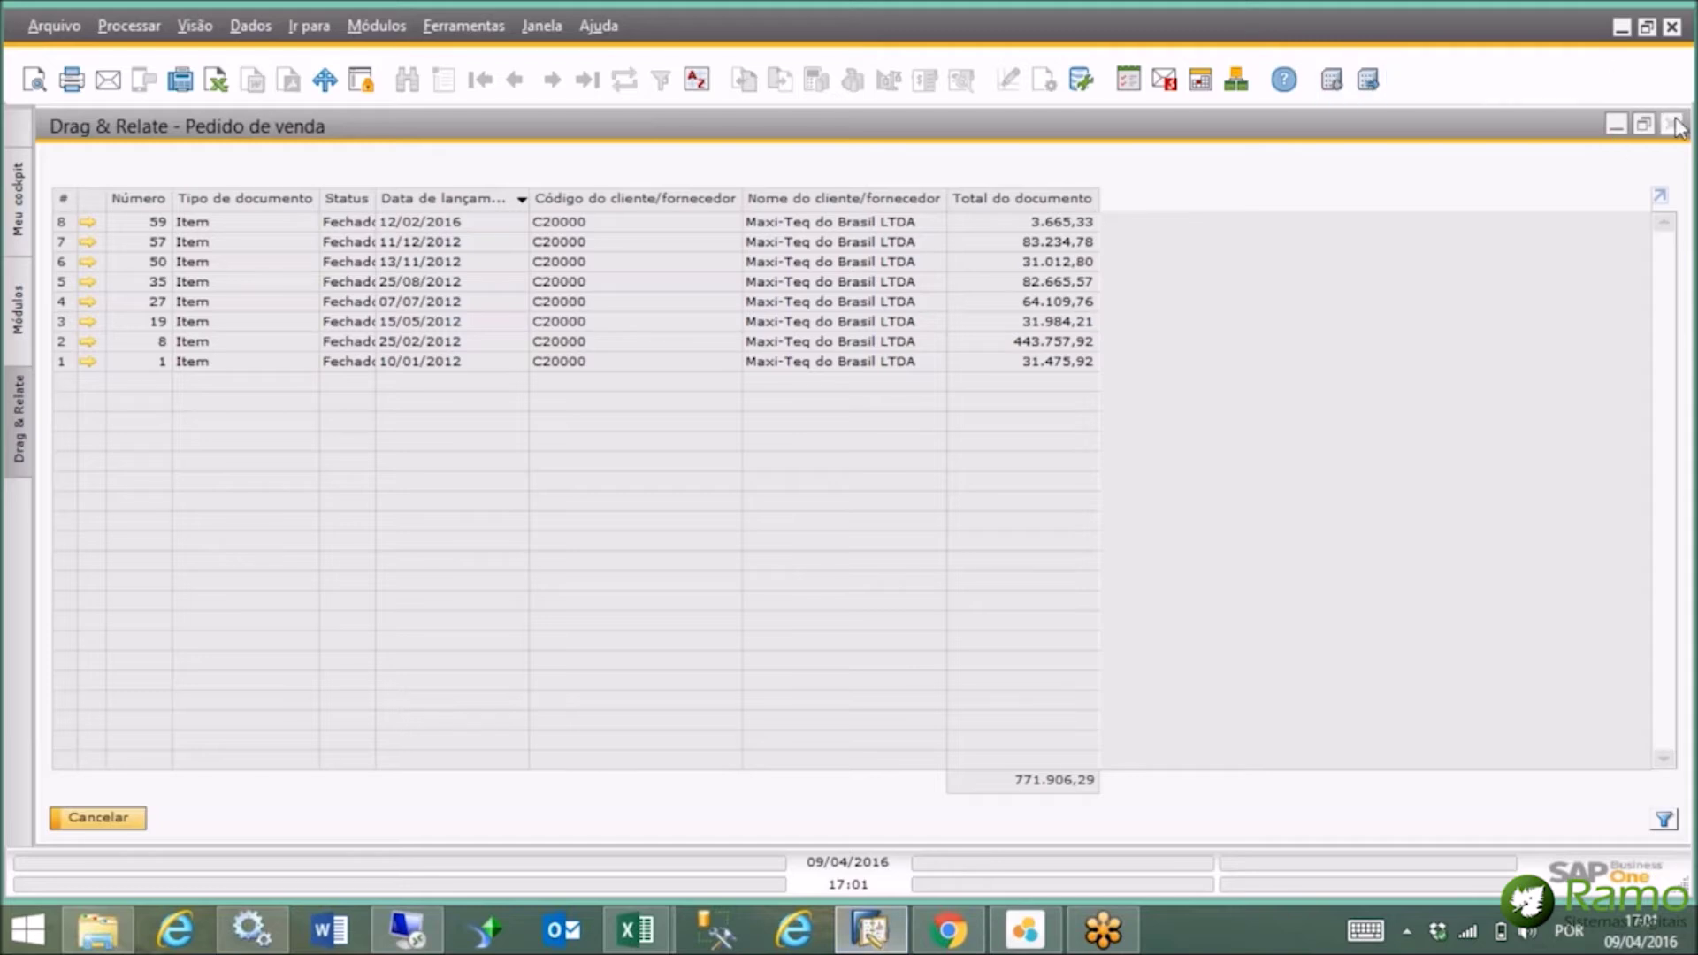
Minimize the Excel workbook and close the Drag & Relate sales order results.
{"action": "left_click", "coordinate": [622, 947]}
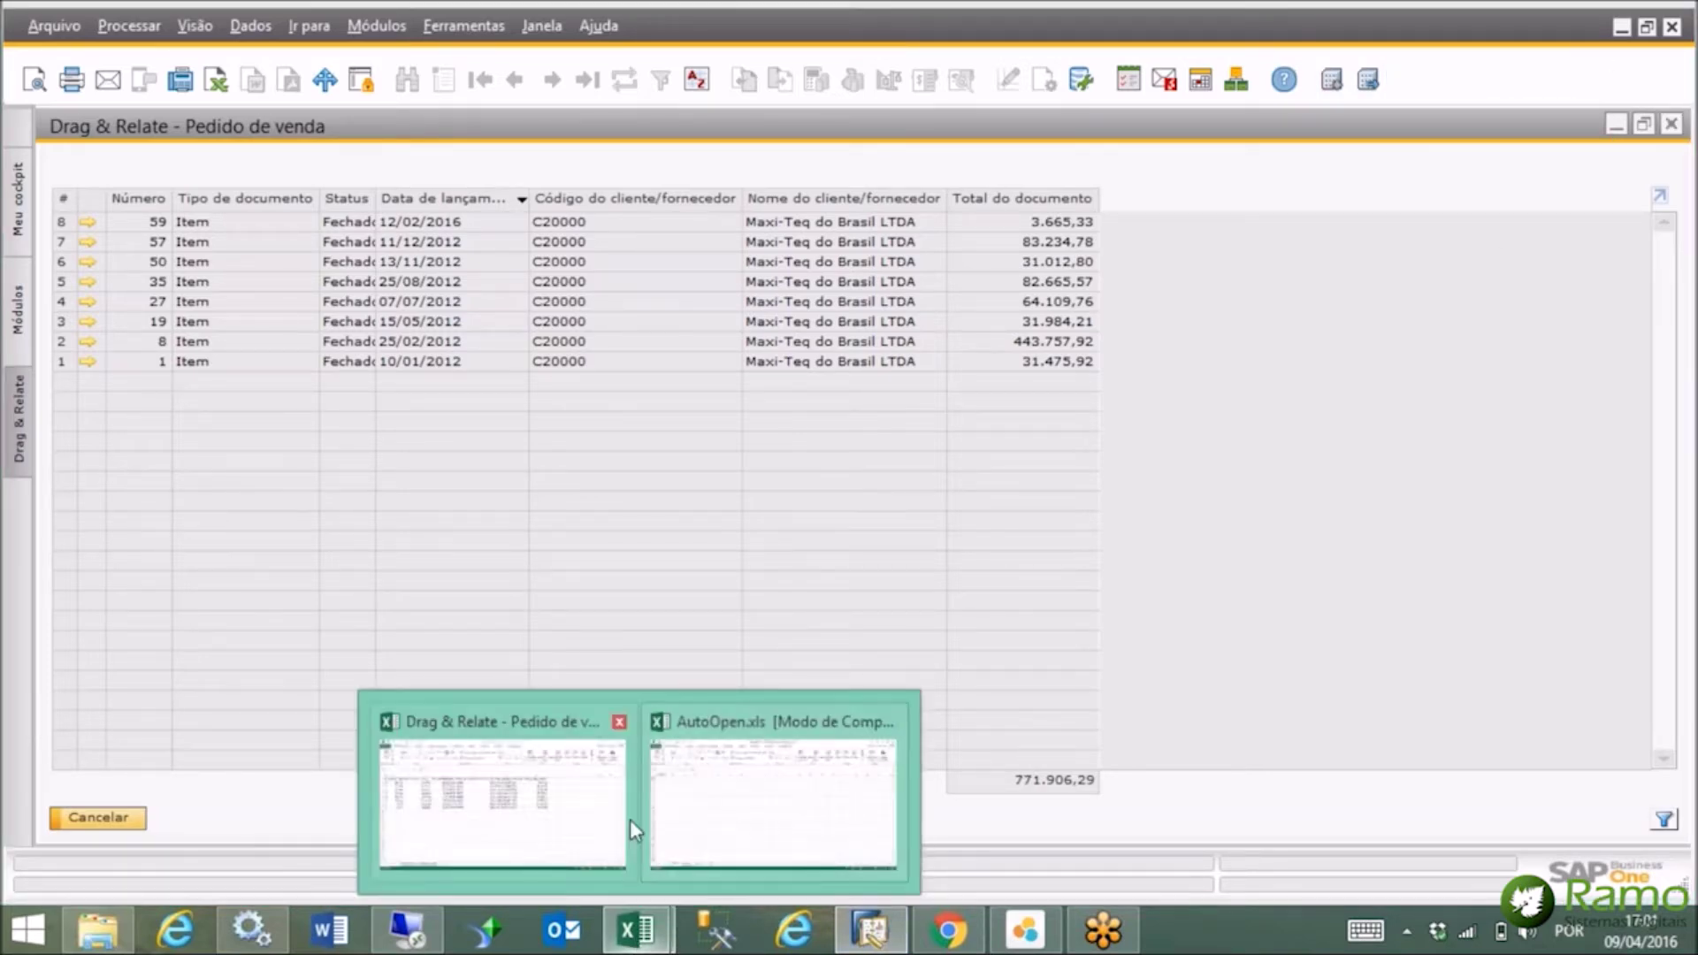
{"action": "left_click", "coordinate": [630, 819]}
{"action": "left_click", "coordinate": [1611, 14]}
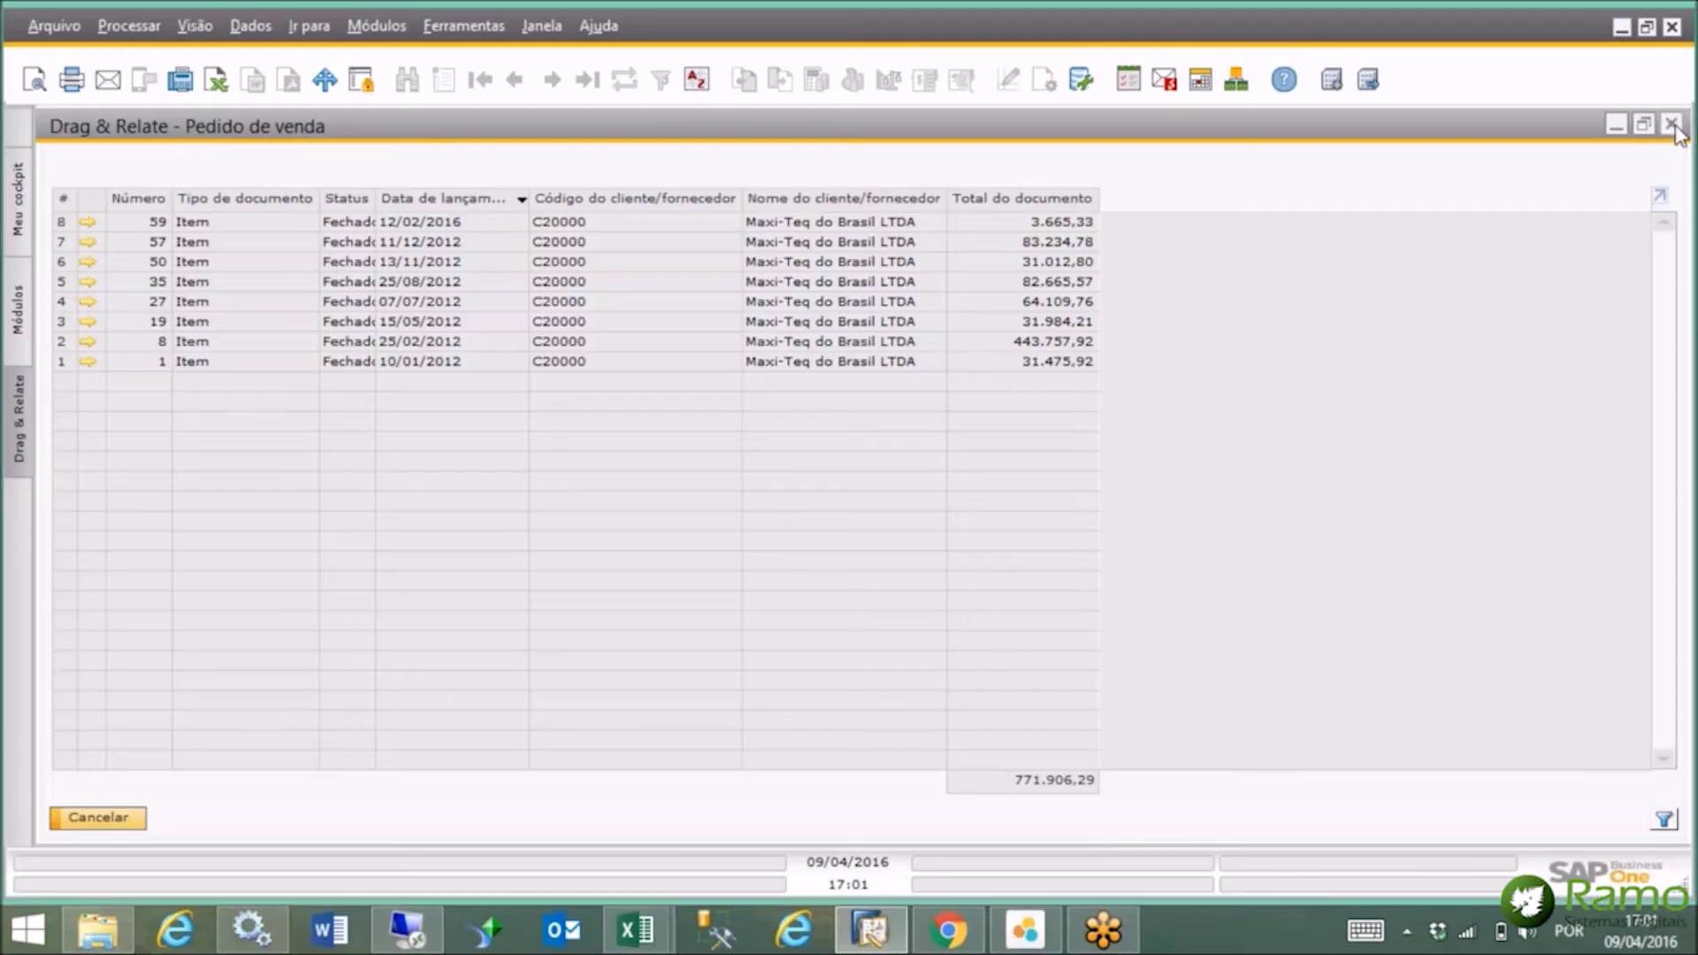
{"action": "left_click", "coordinate": [1672, 126]}
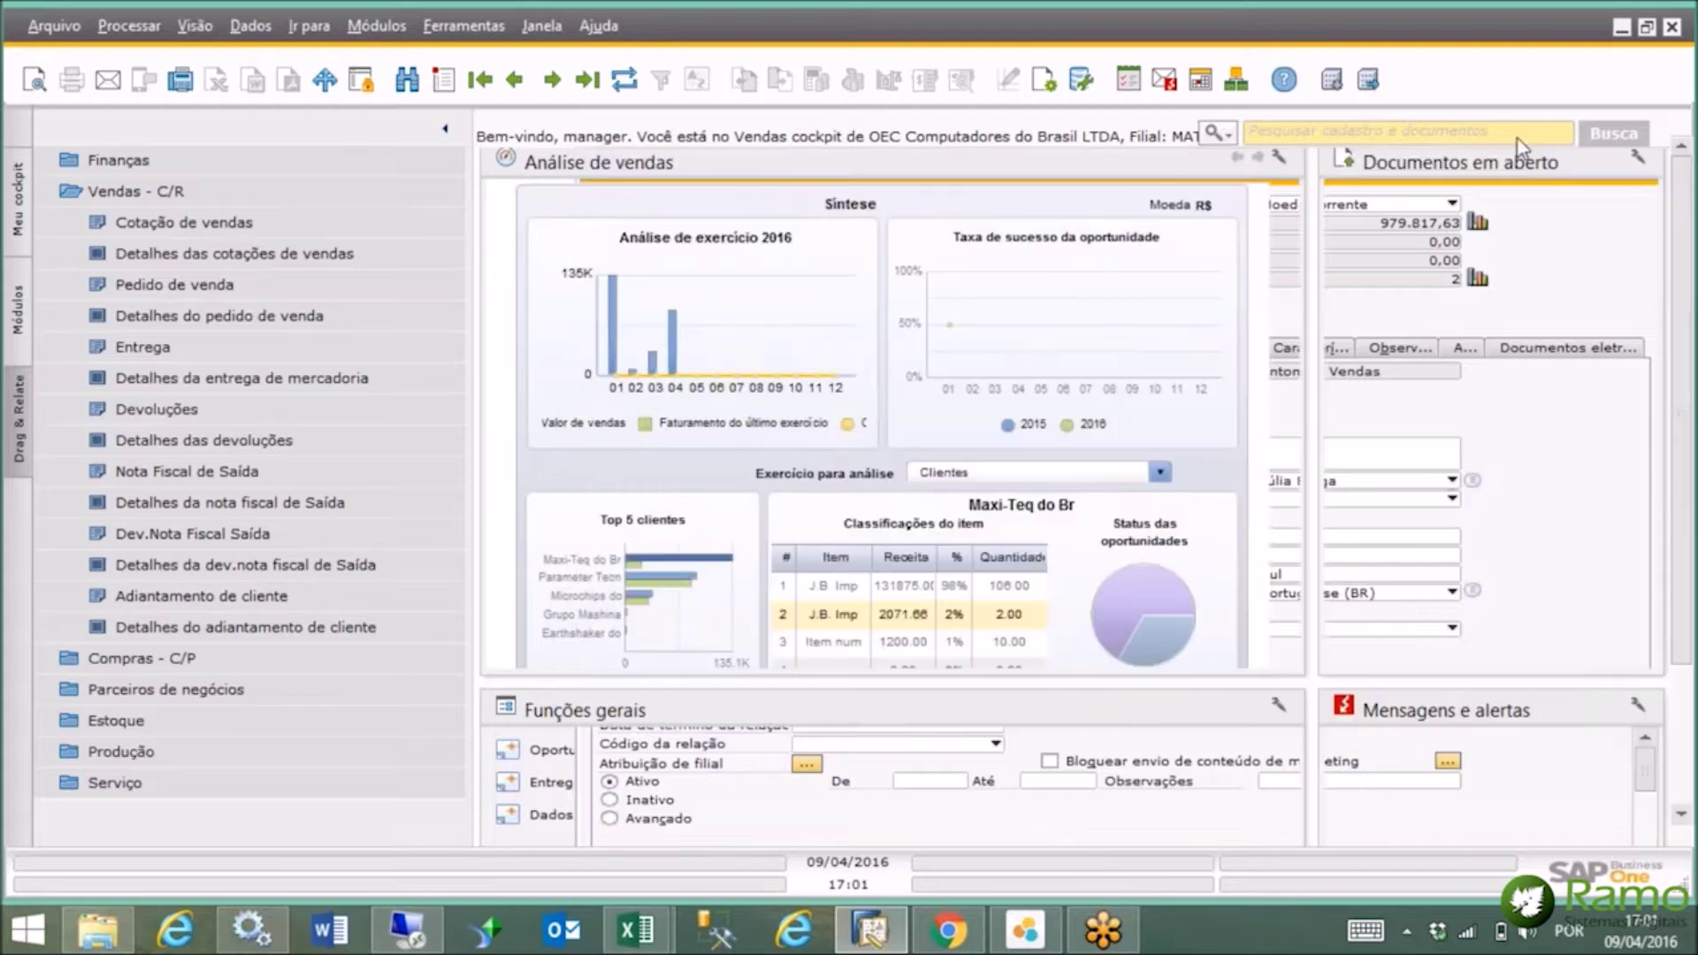
Open Ferramentas > Consultas > Gerador de consultas.
{"action": "left_click", "coordinate": [21, 315]}
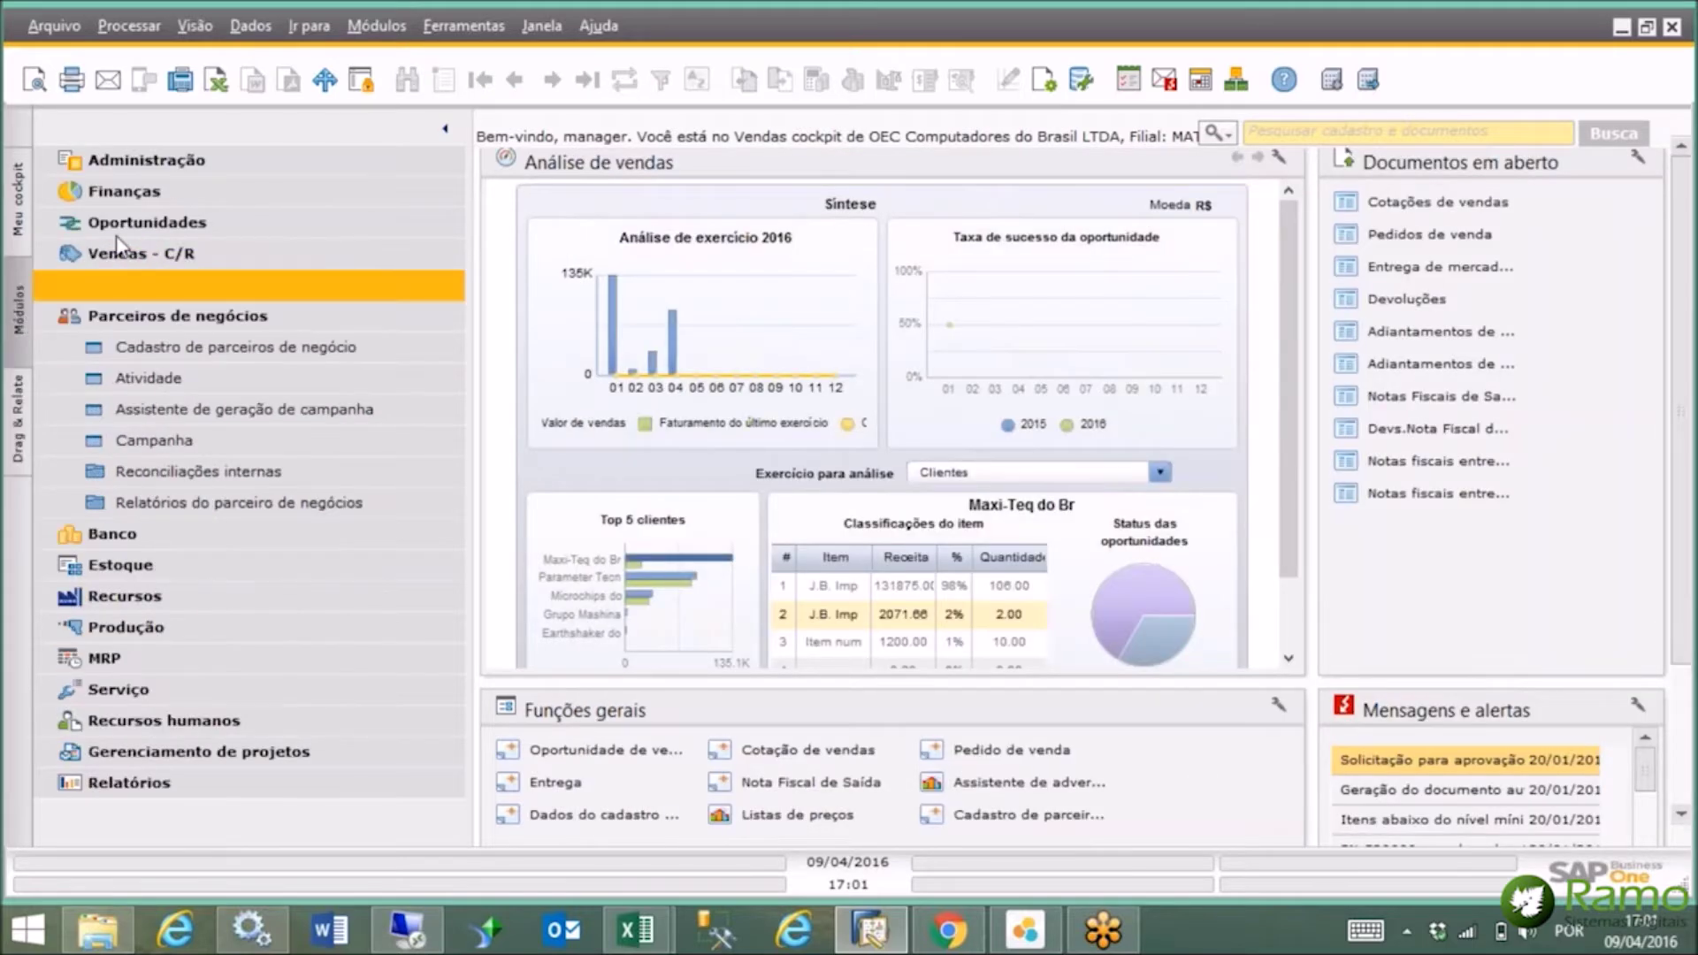
{"action": "left_click", "coordinate": [152, 318]}
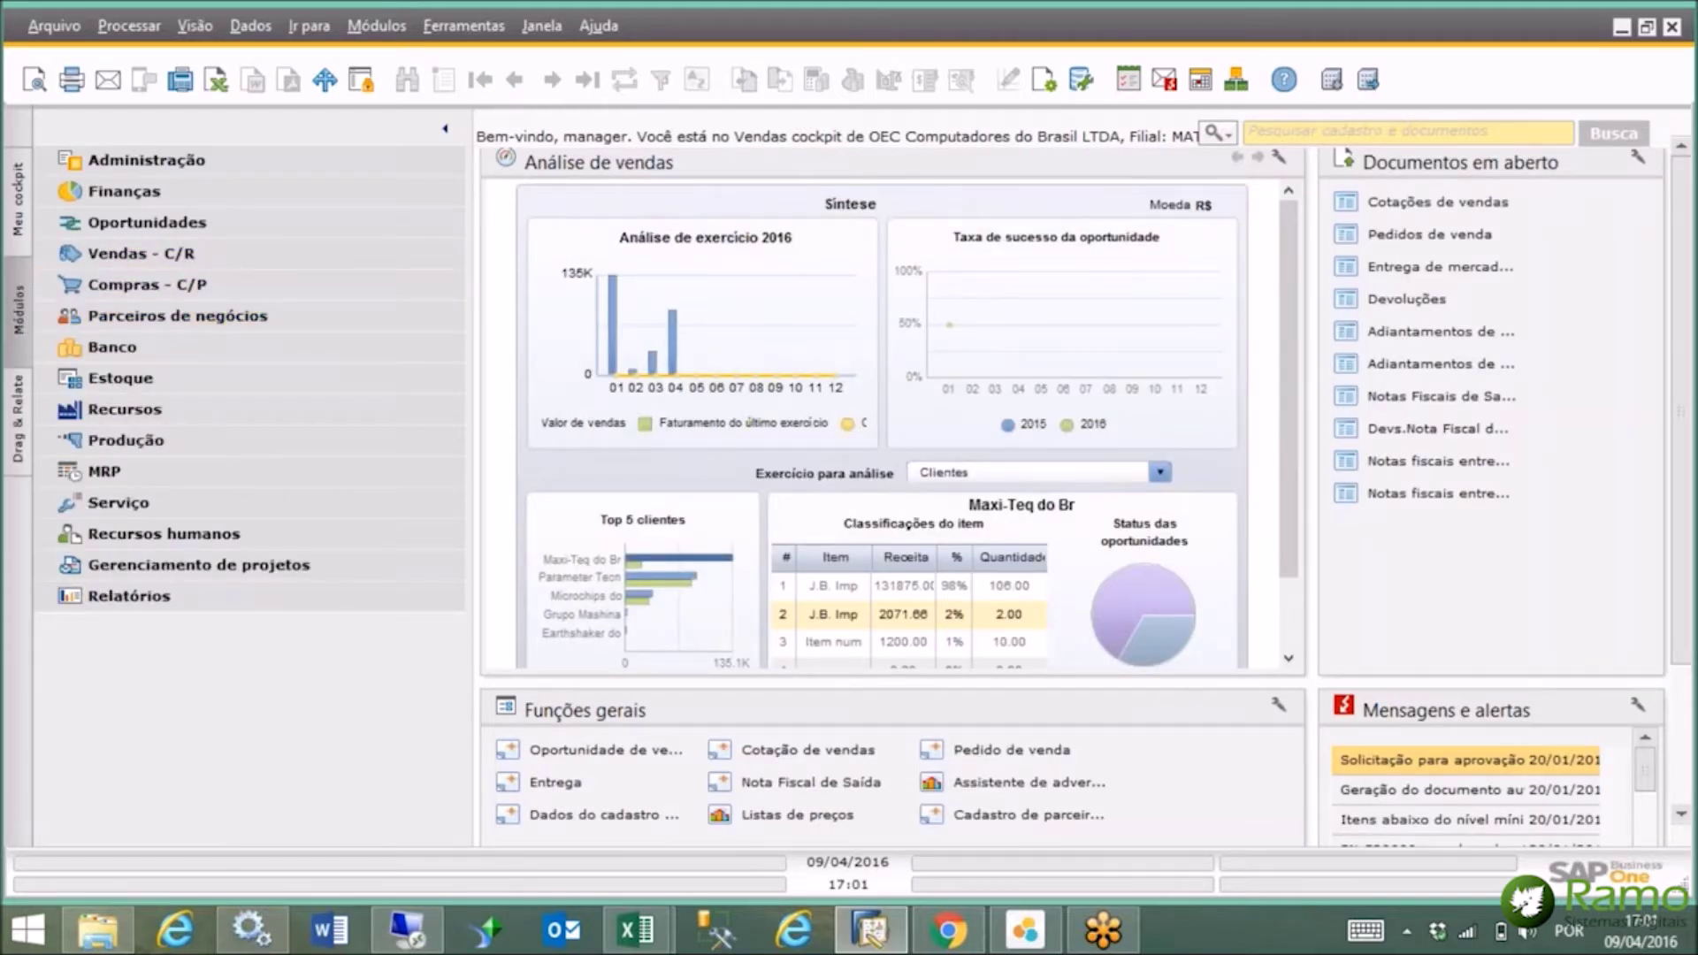
{"action": "left_click", "coordinate": [453, 27]}
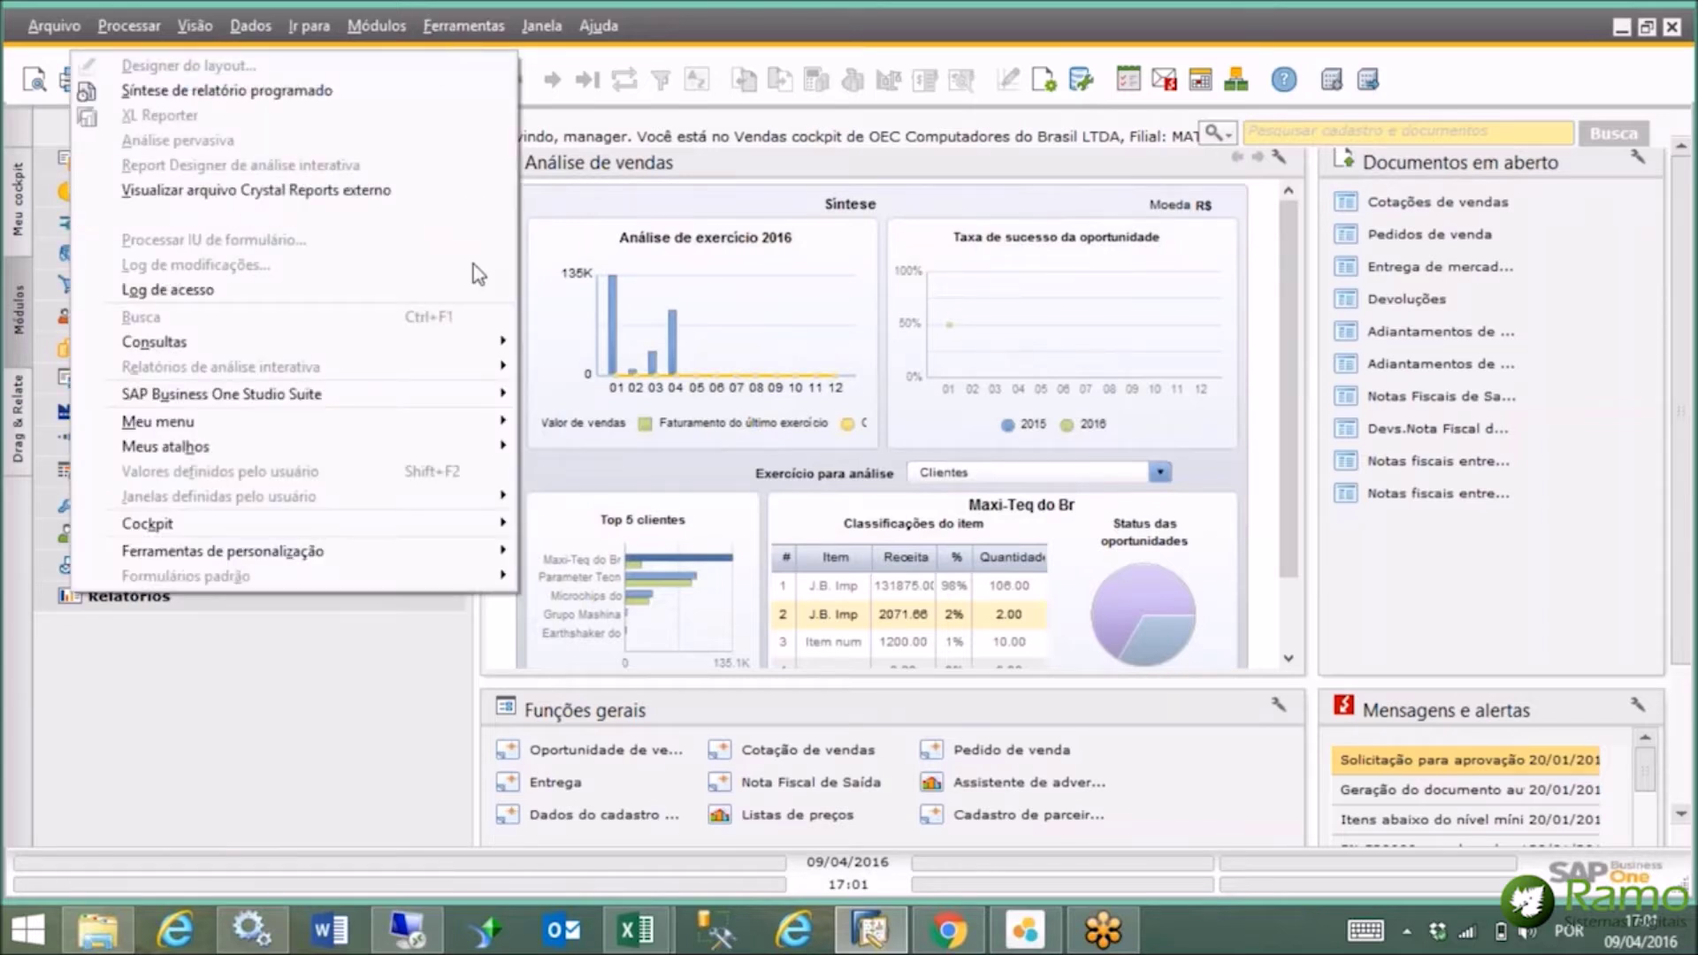
{"action": "mouse_move", "coordinate": [475, 343]}
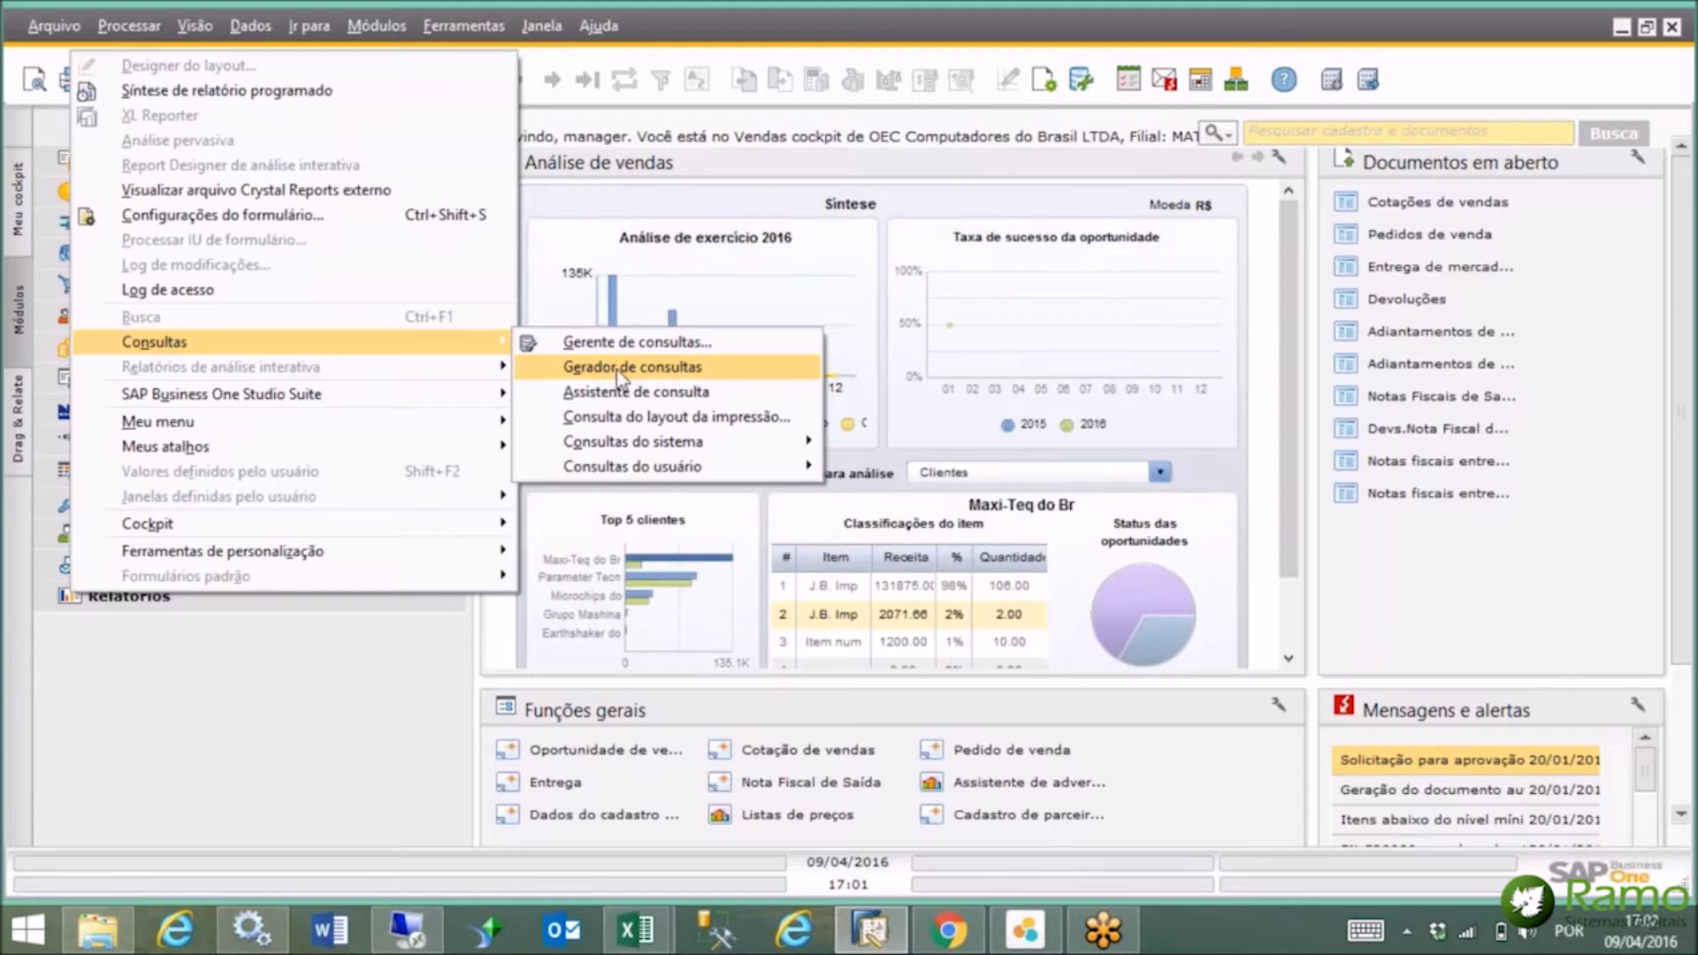
{"action": "left_click", "coordinate": [619, 369]}
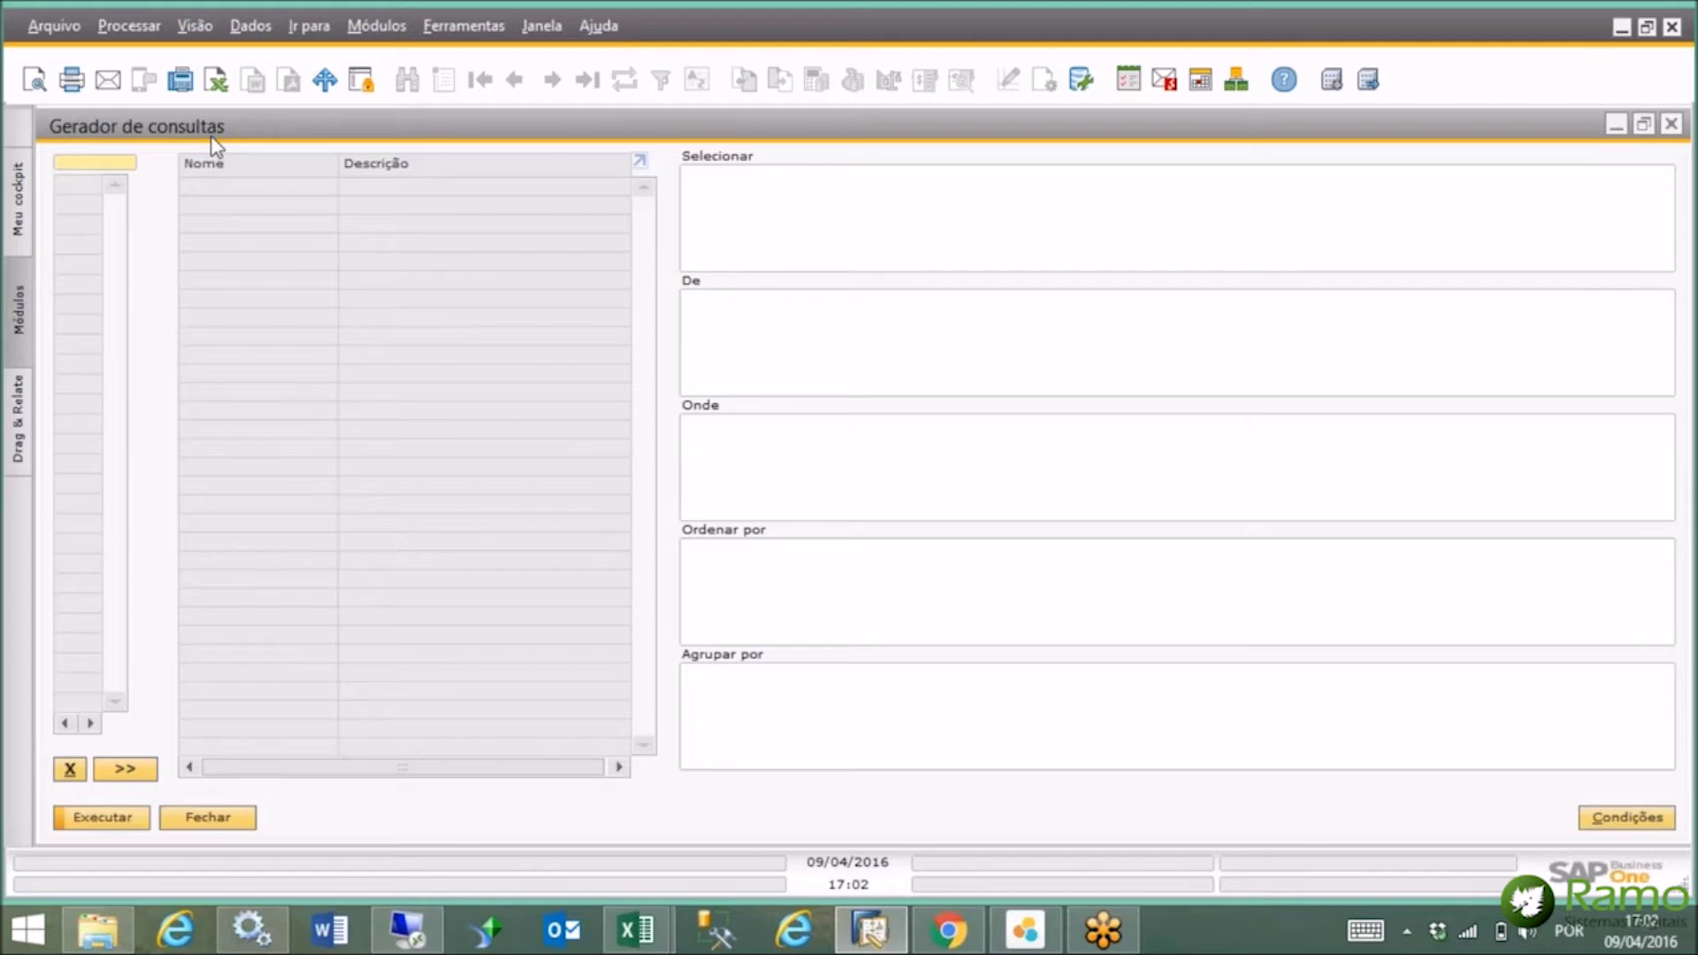
Choose the business partner table OCRD by searching 'parce' in the description-sorted table list.
{"action": "key", "text": "Tab"}
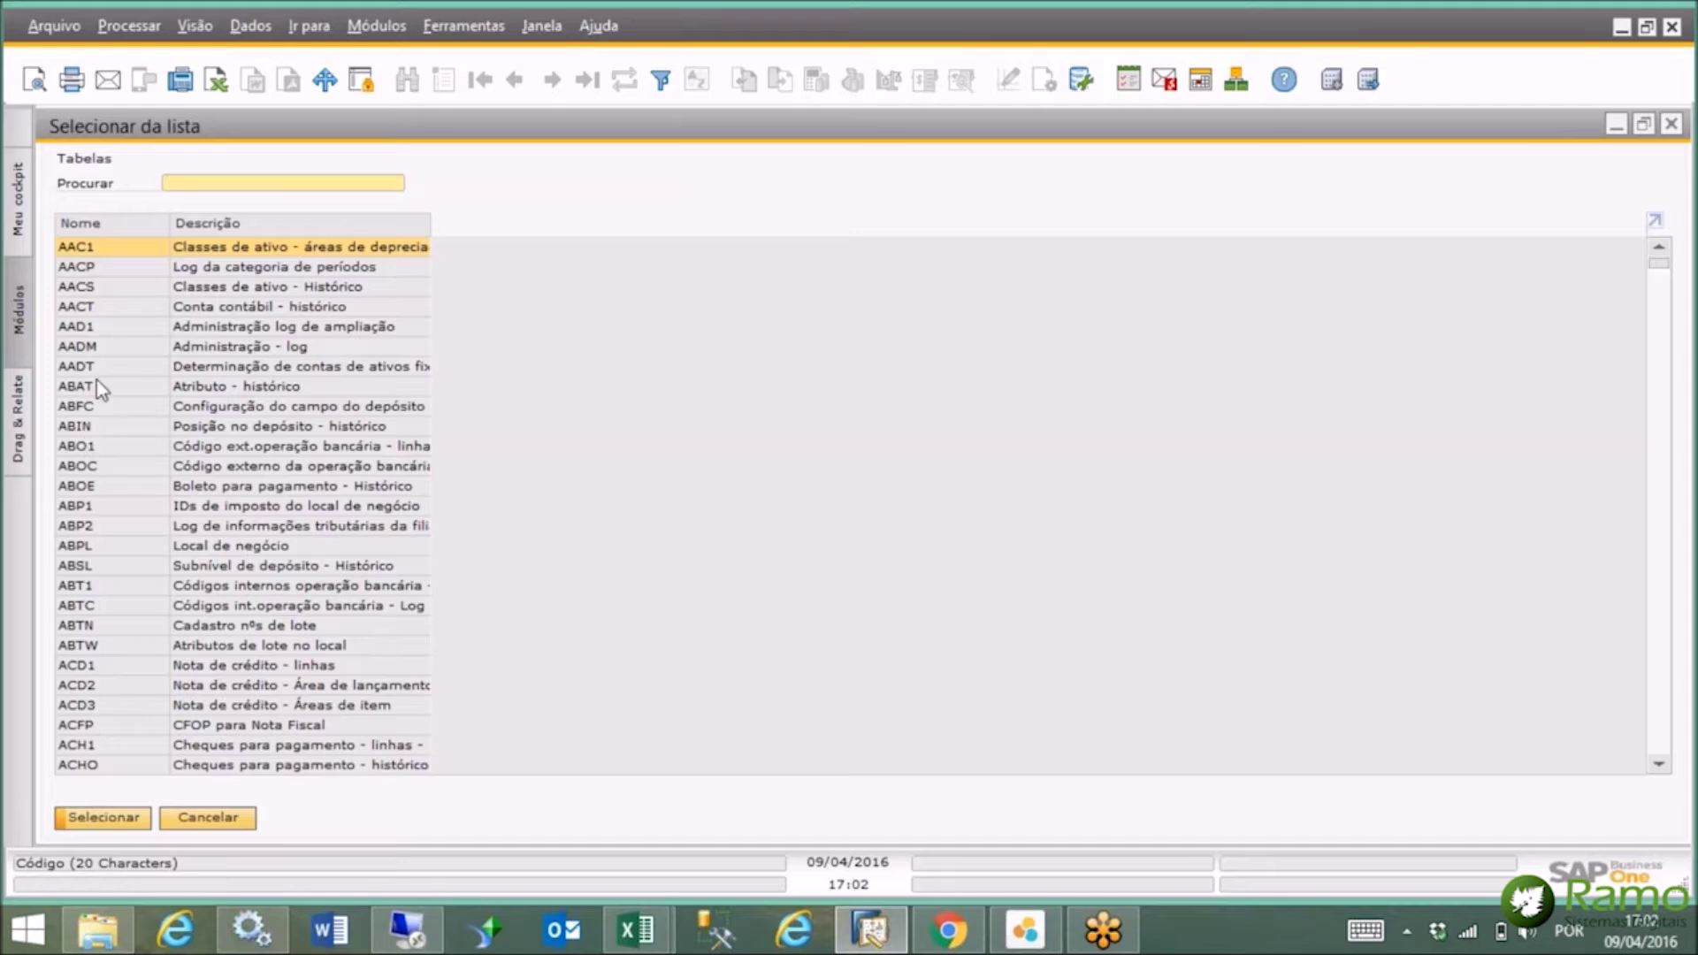
{"action": "left_click", "coordinate": [275, 226]}
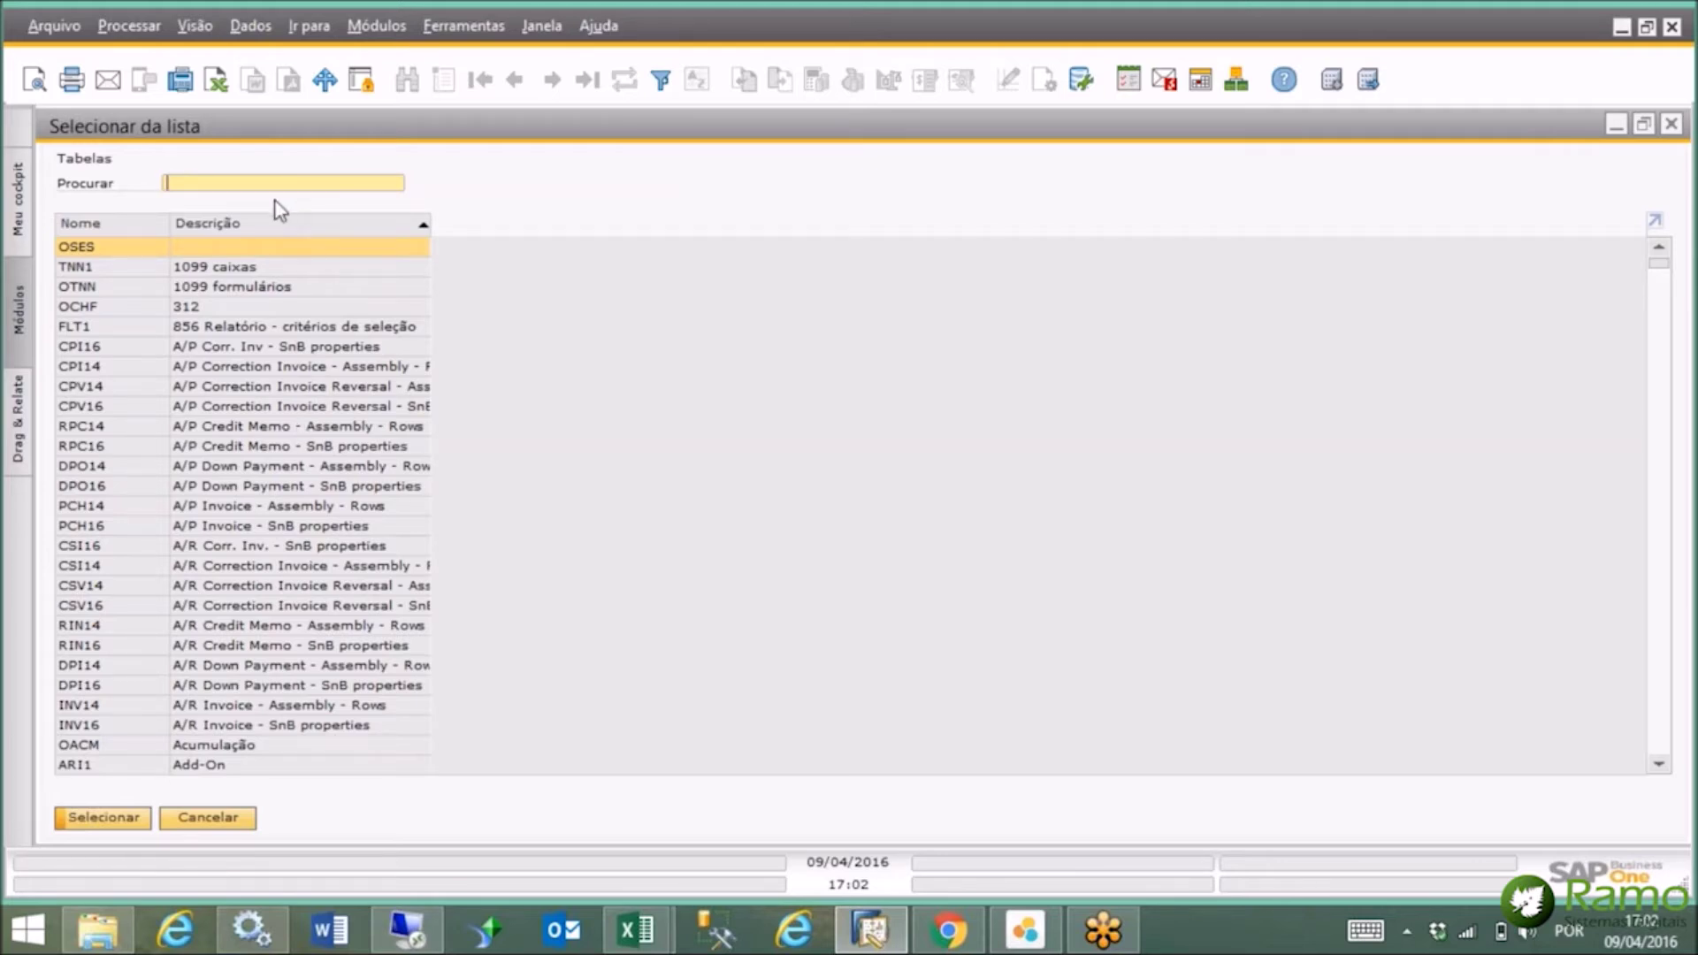
{"action": "type", "text": "parce"}
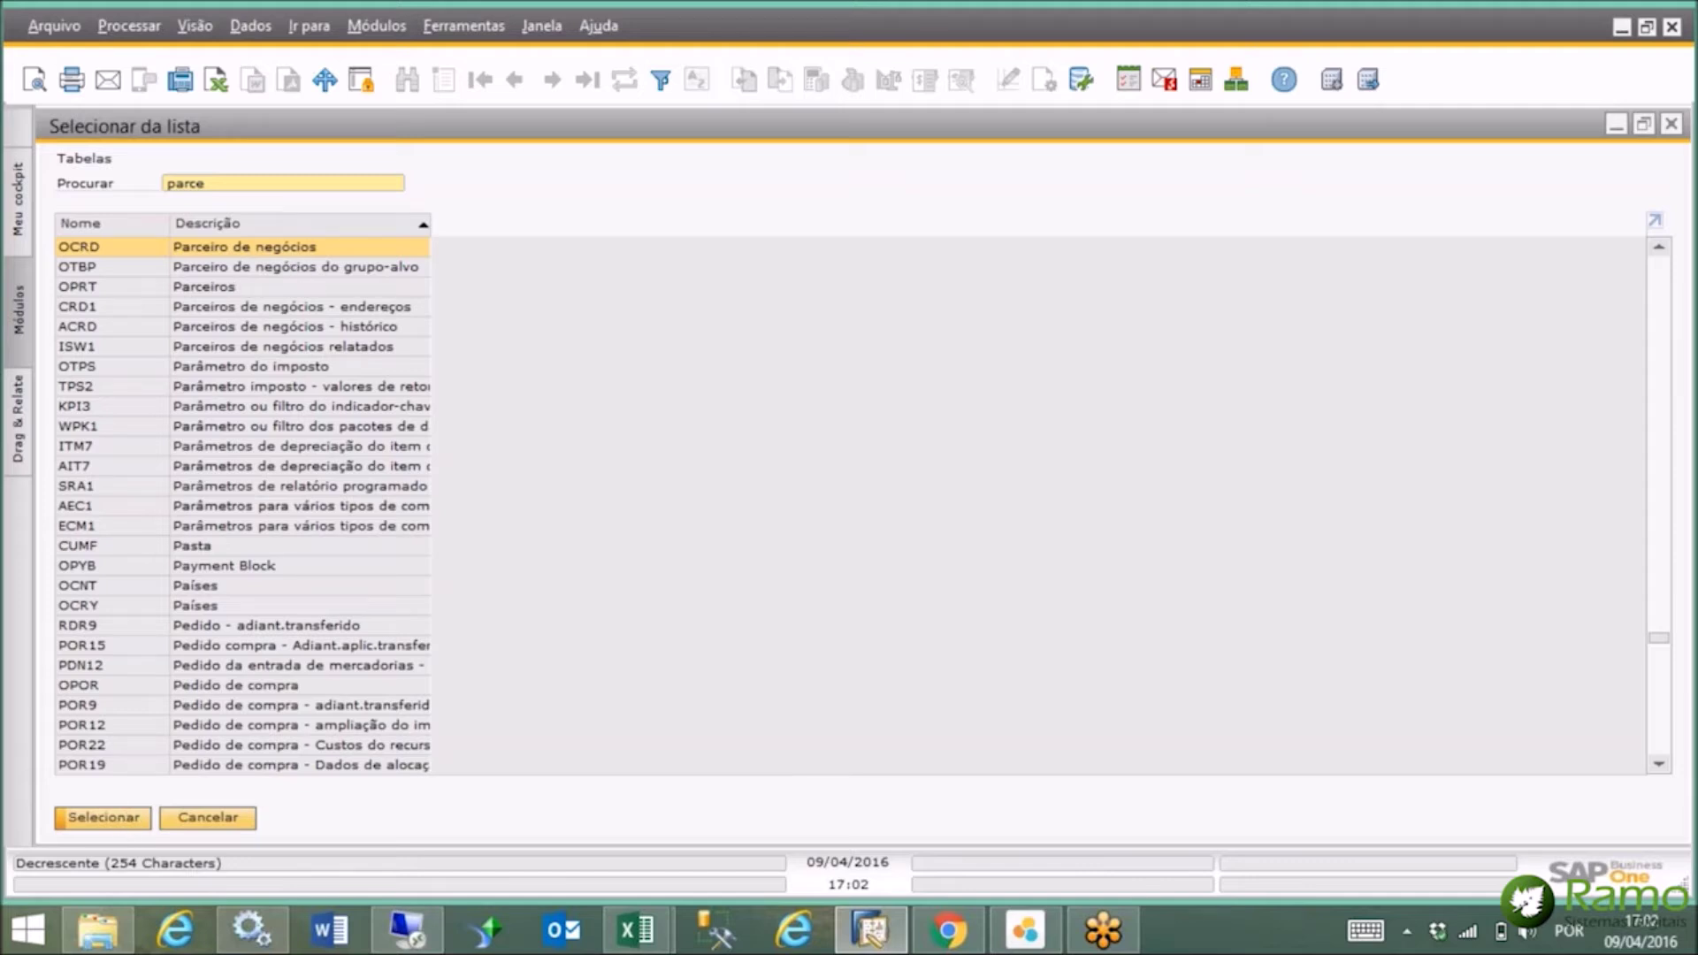
{"action": "left_click", "coordinate": [126, 822]}
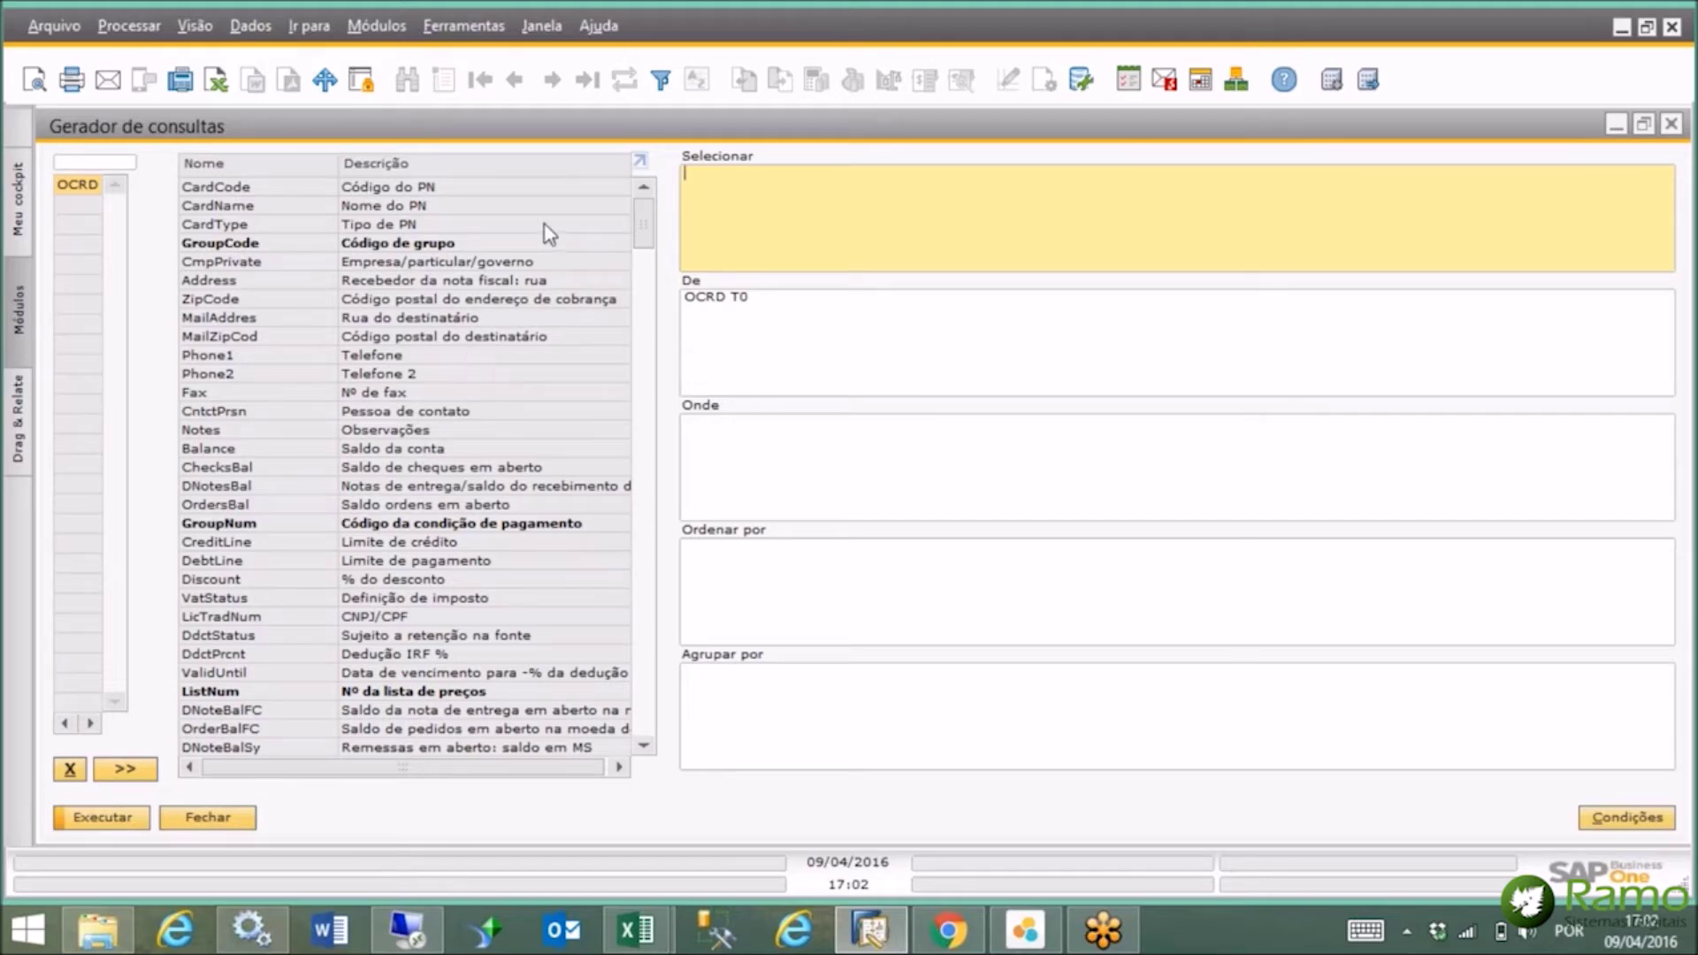
Add CardCode, CardName, Phone1, Fax and Balance from OCRD to the selected columns.
{"action": "double_click", "coordinate": [444, 186]}
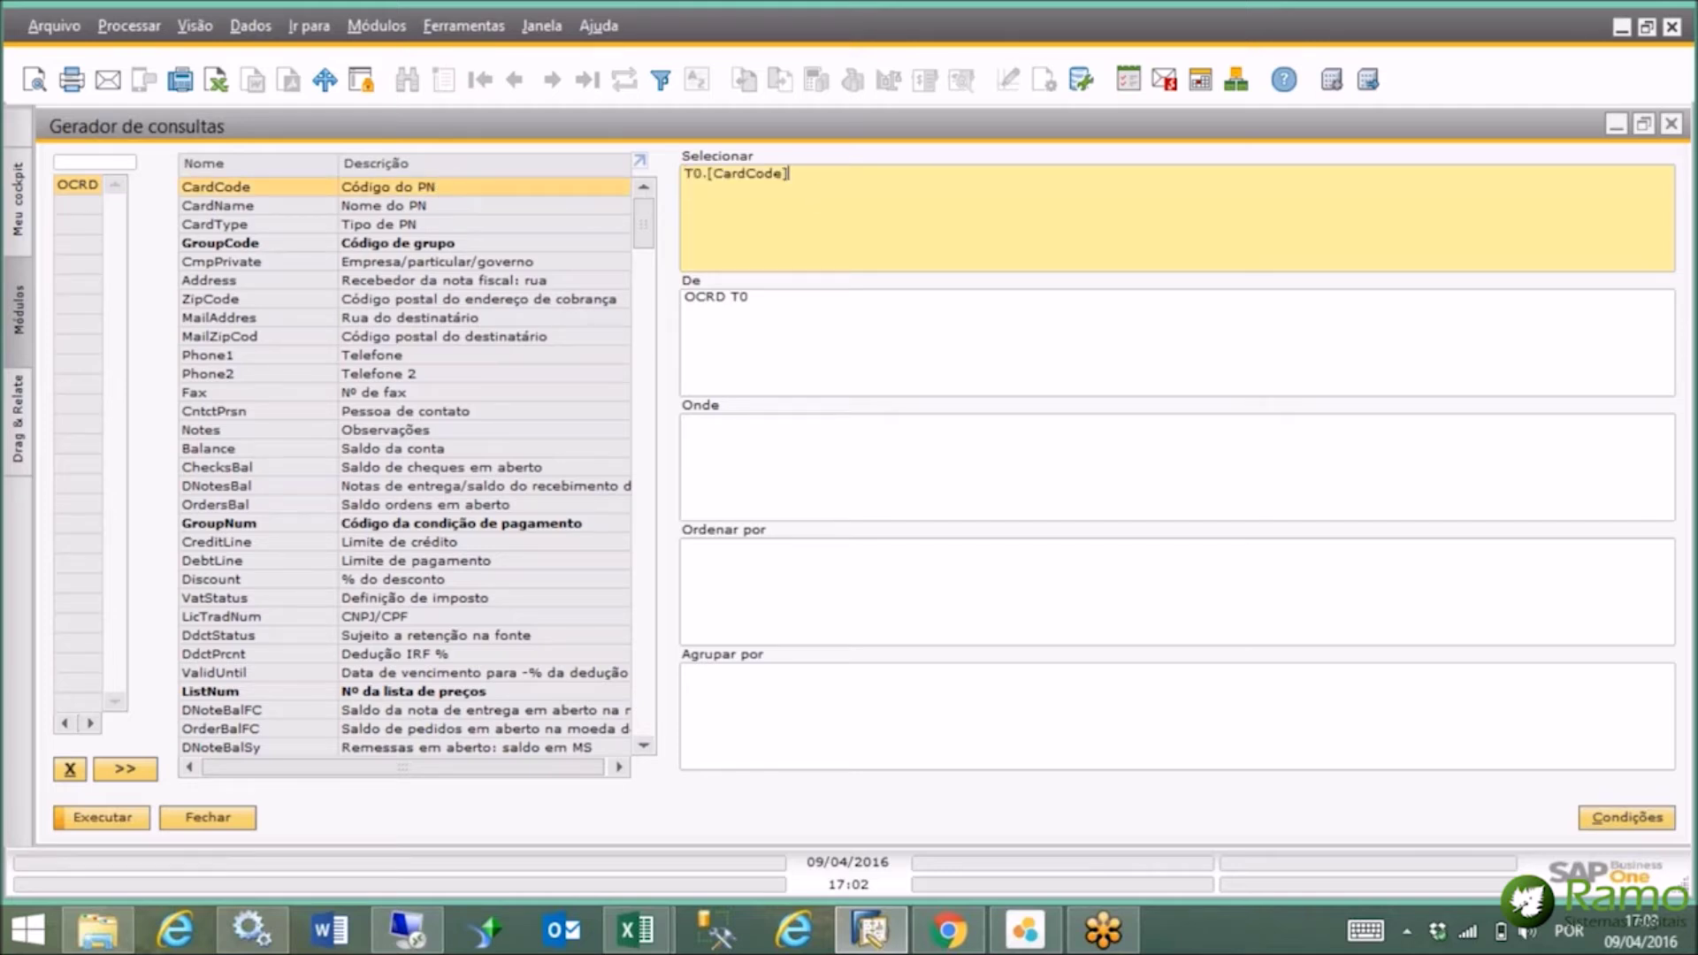
{"action": "double_click", "coordinate": [418, 208]}
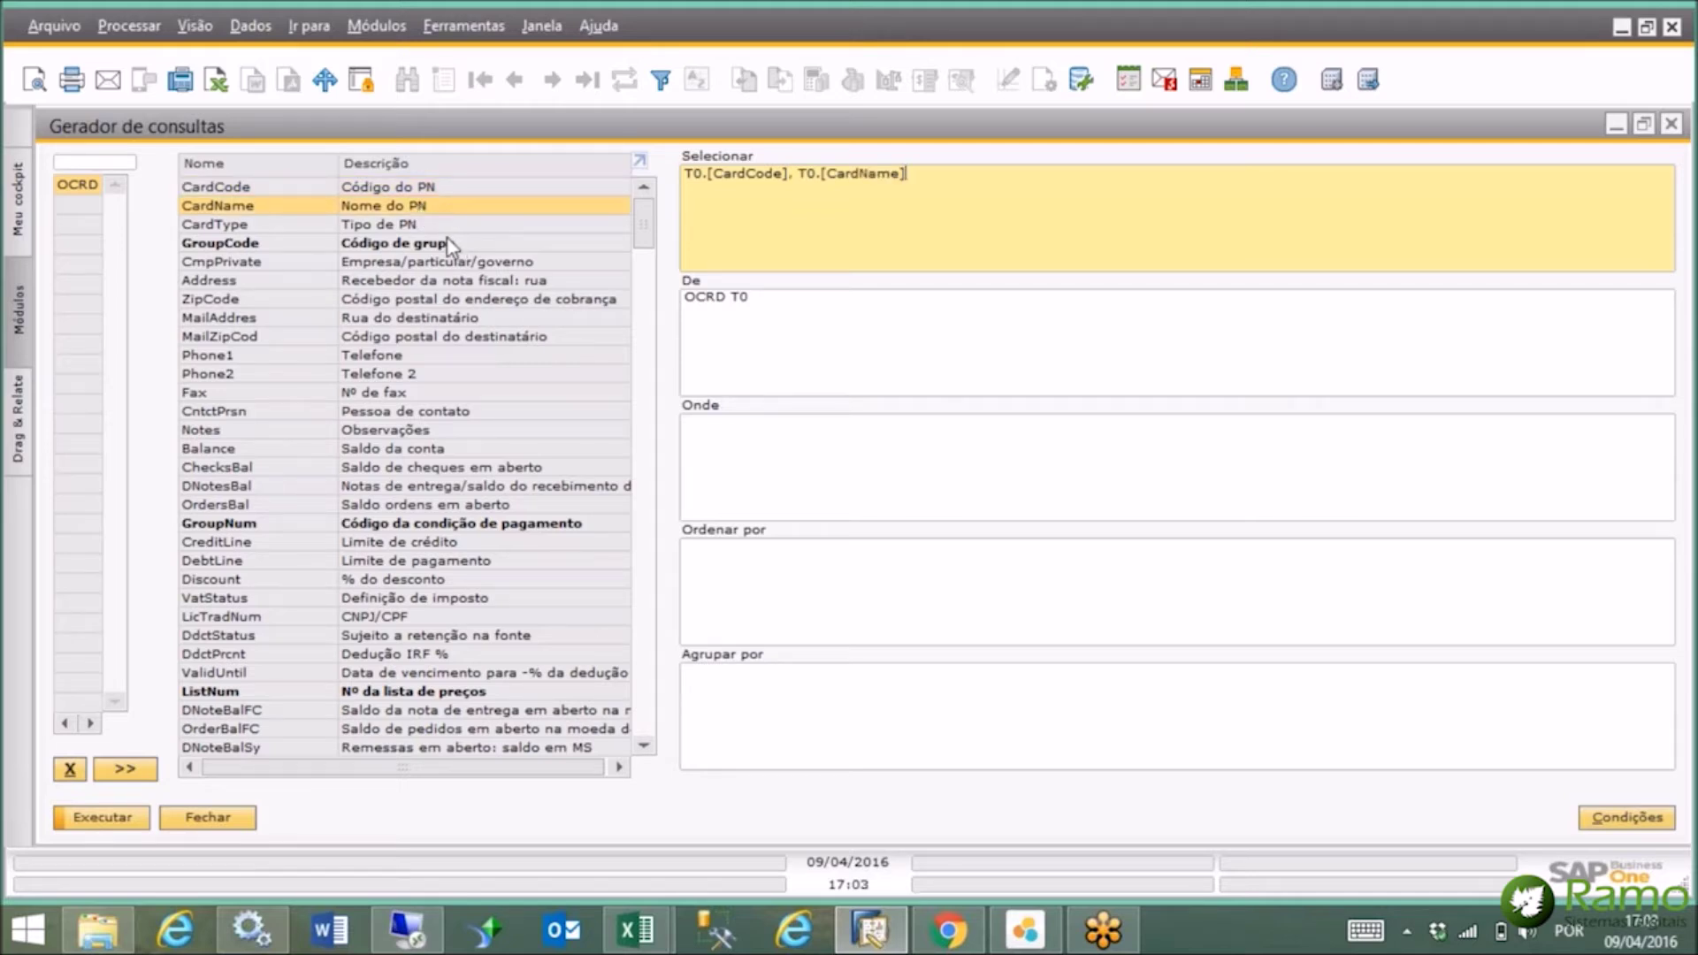
{"action": "double_click", "coordinate": [382, 356]}
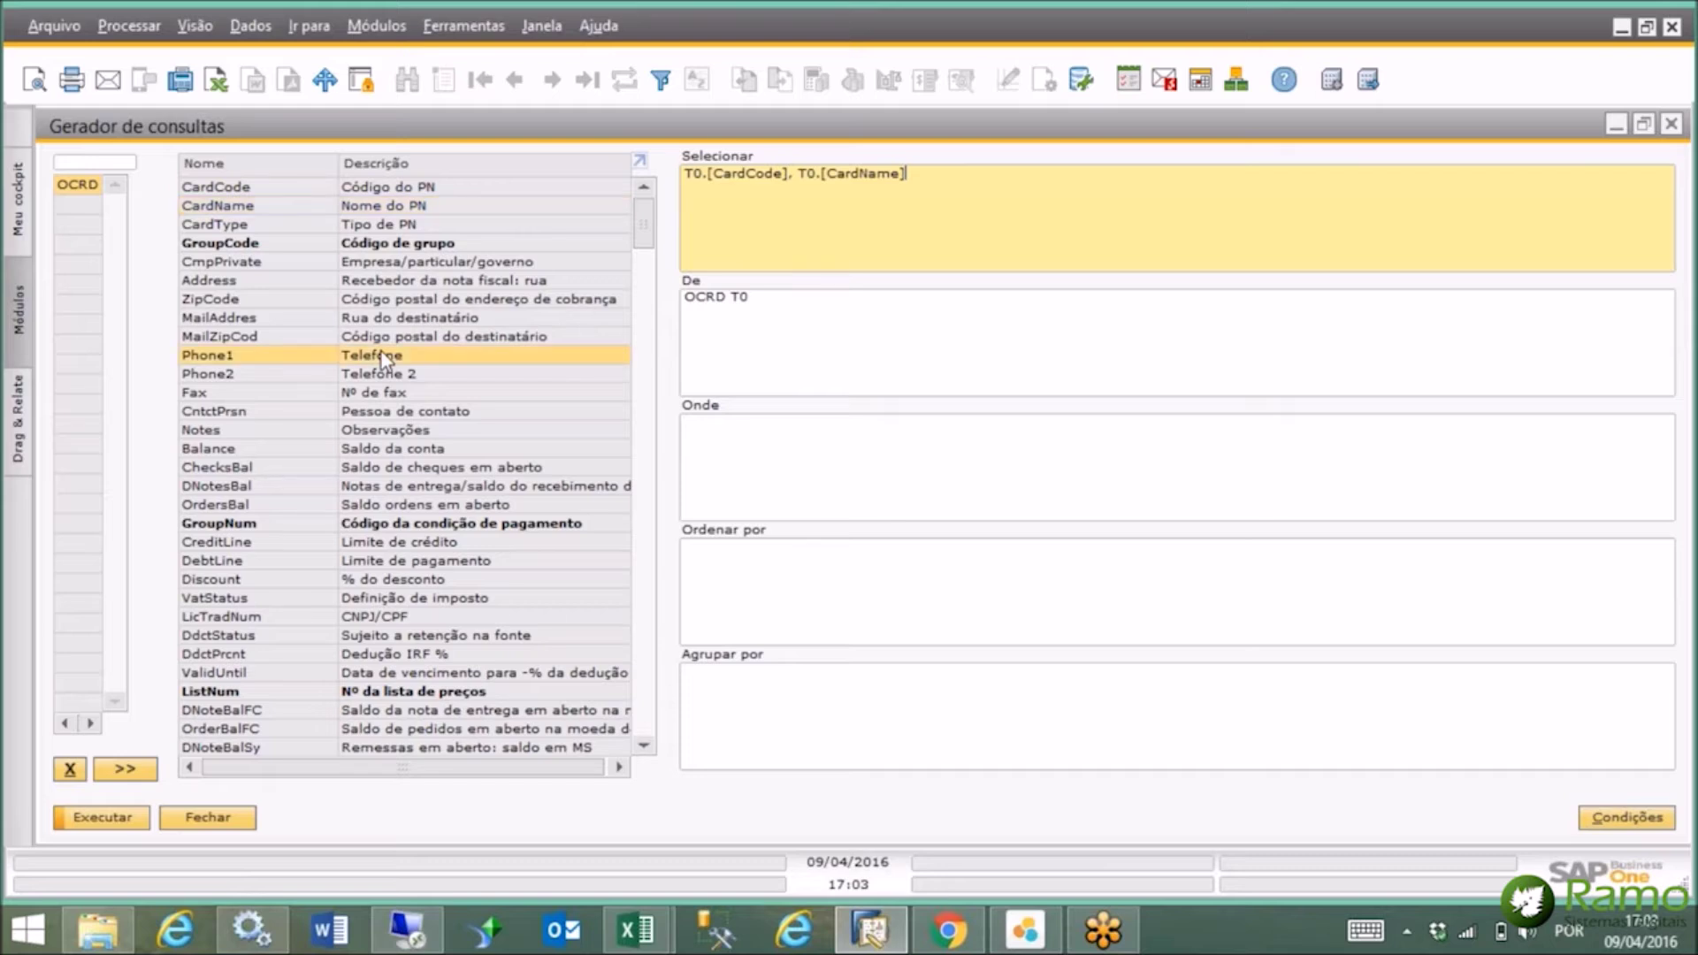
{"action": "double_click", "coordinate": [389, 397]}
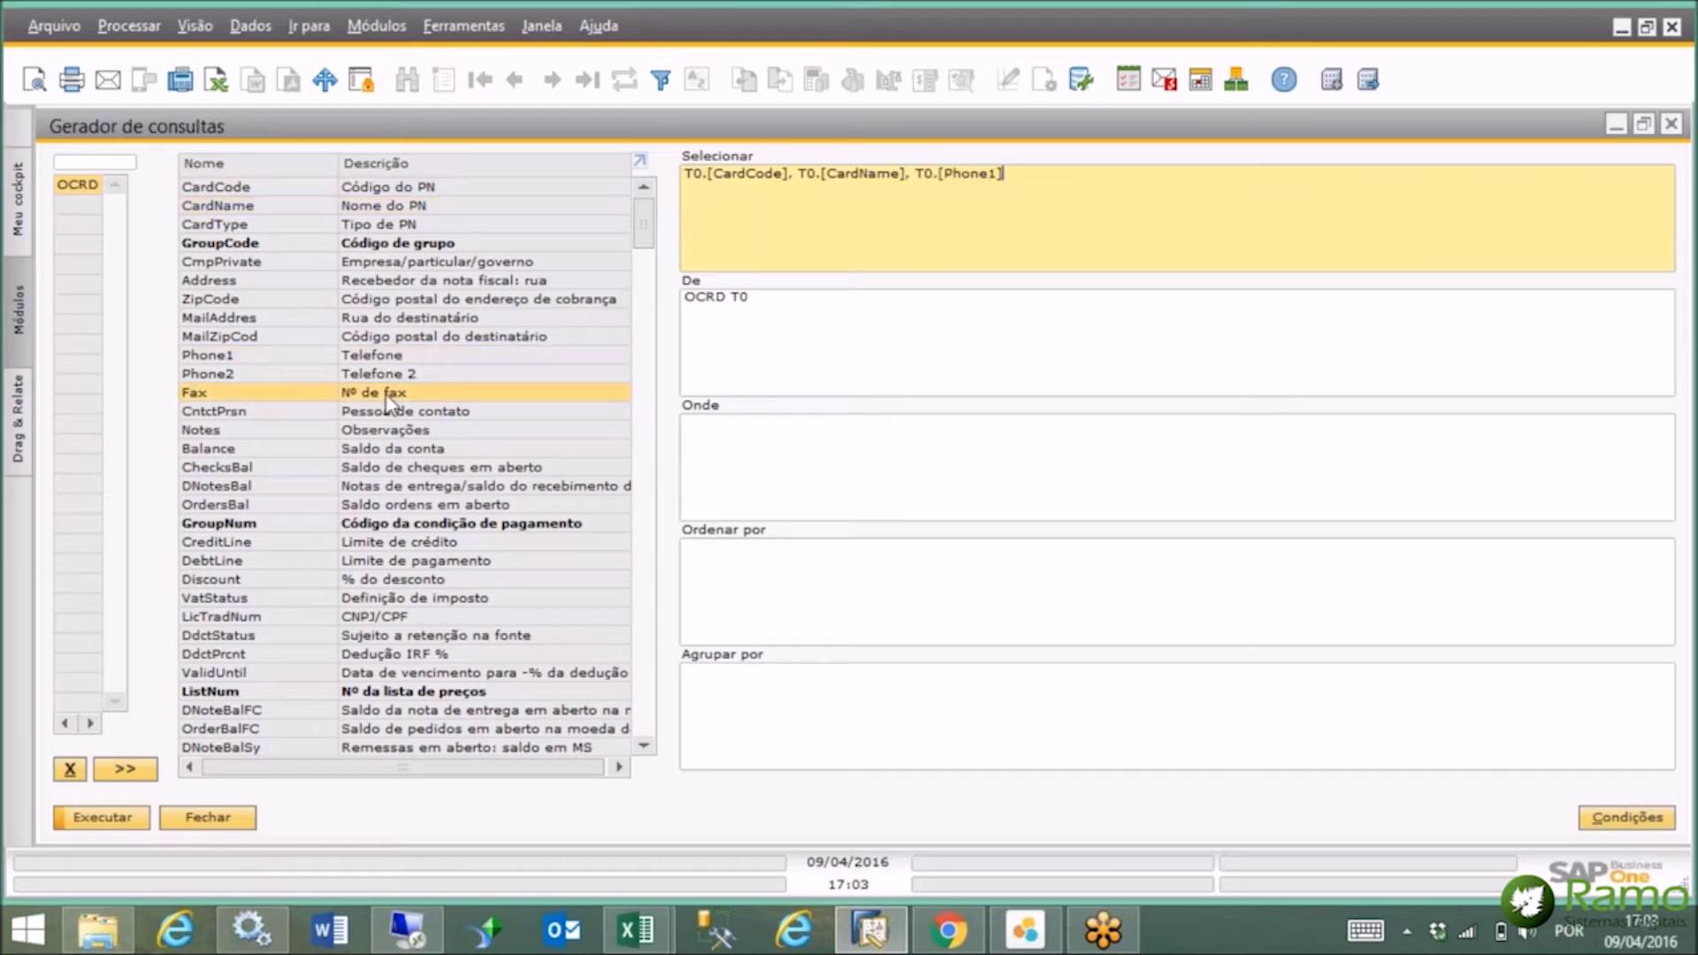
{"action": "double_click", "coordinate": [426, 453]}
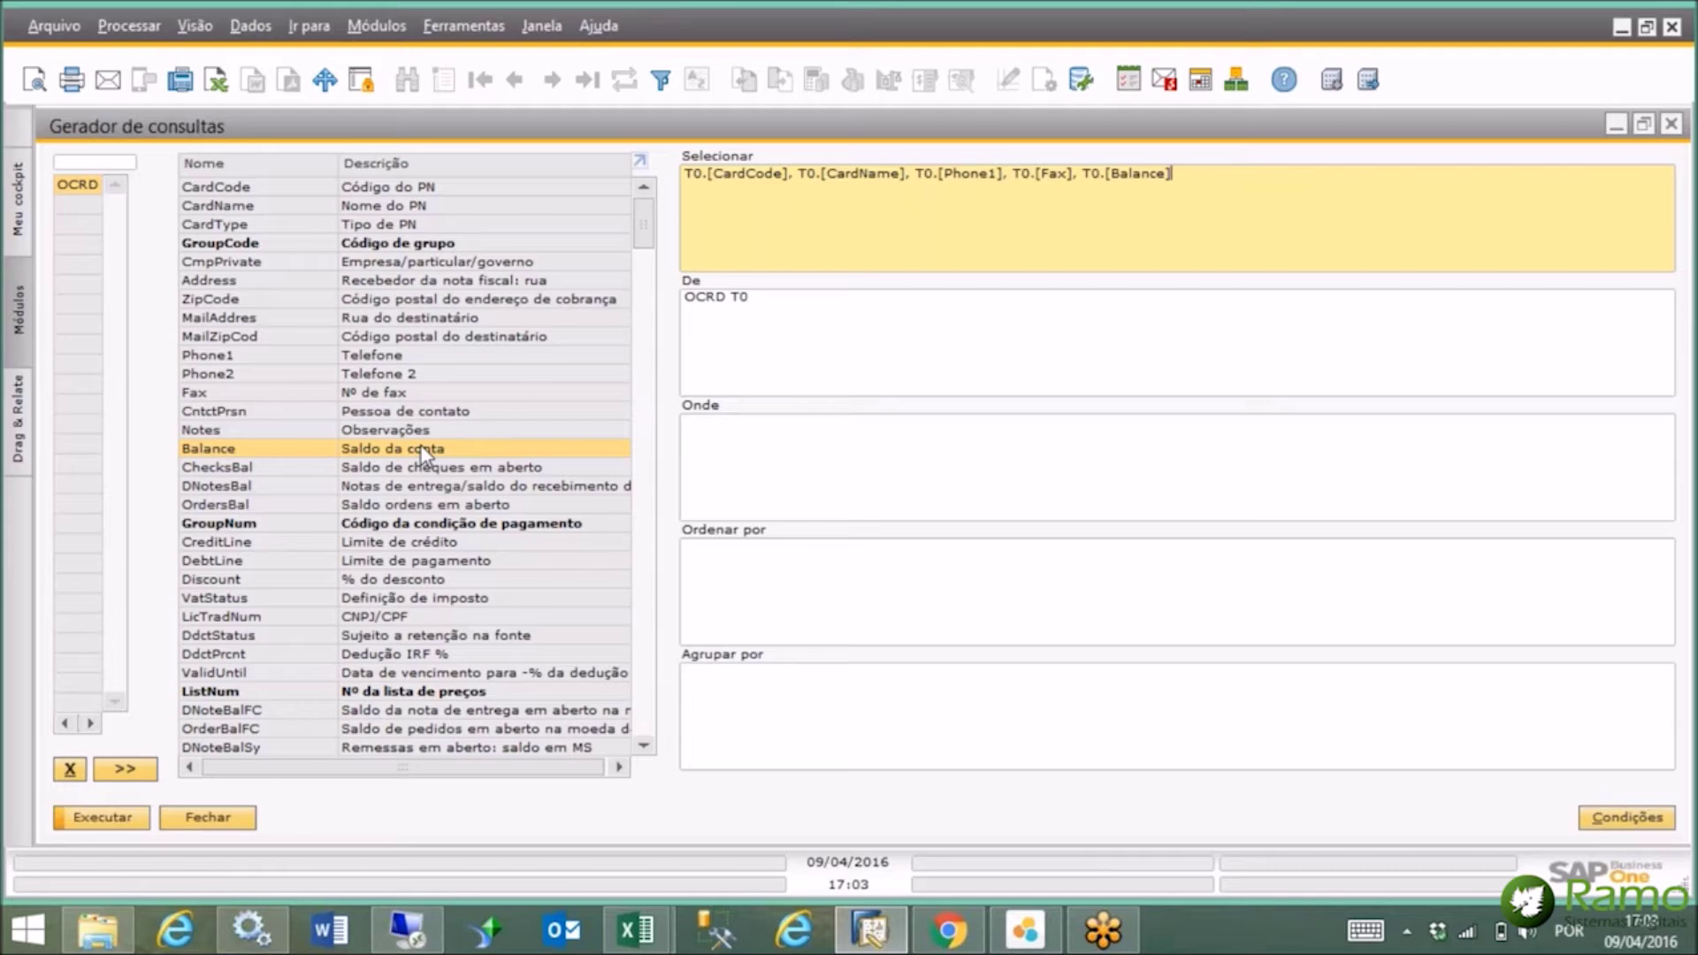
{"action": "left_click", "coordinate": [99, 162]}
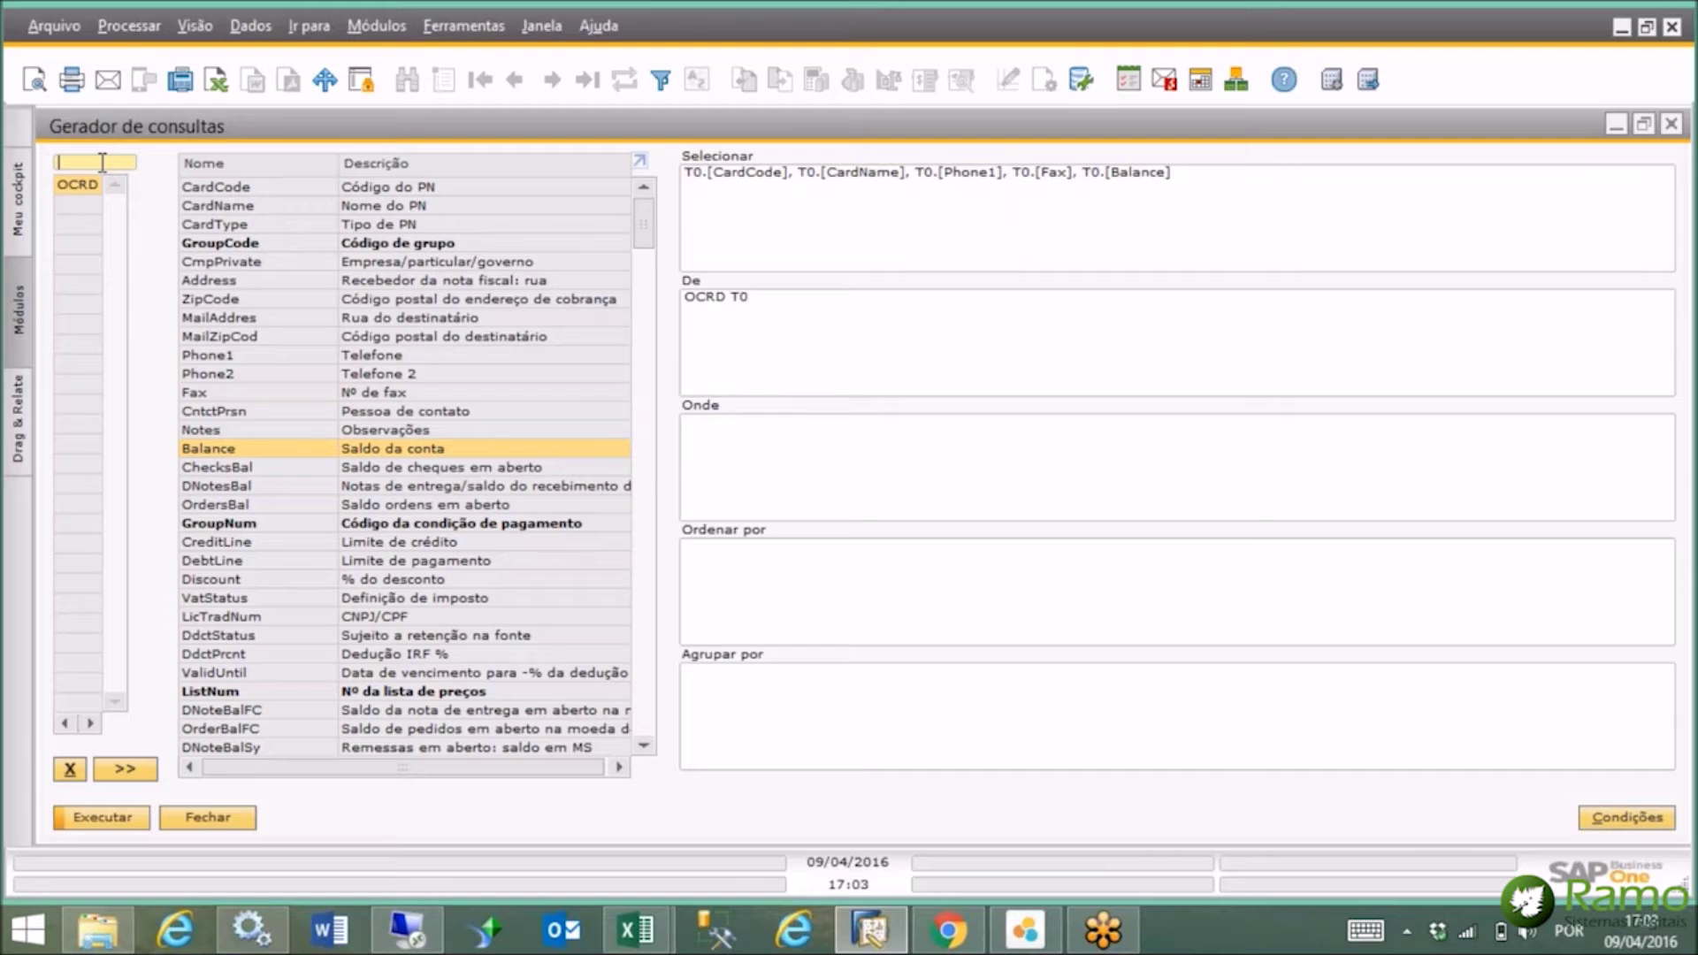
Join salesperson table OSLP, add SlpName and Commission, and run the query preview.
{"action": "key", "text": "Tab"}
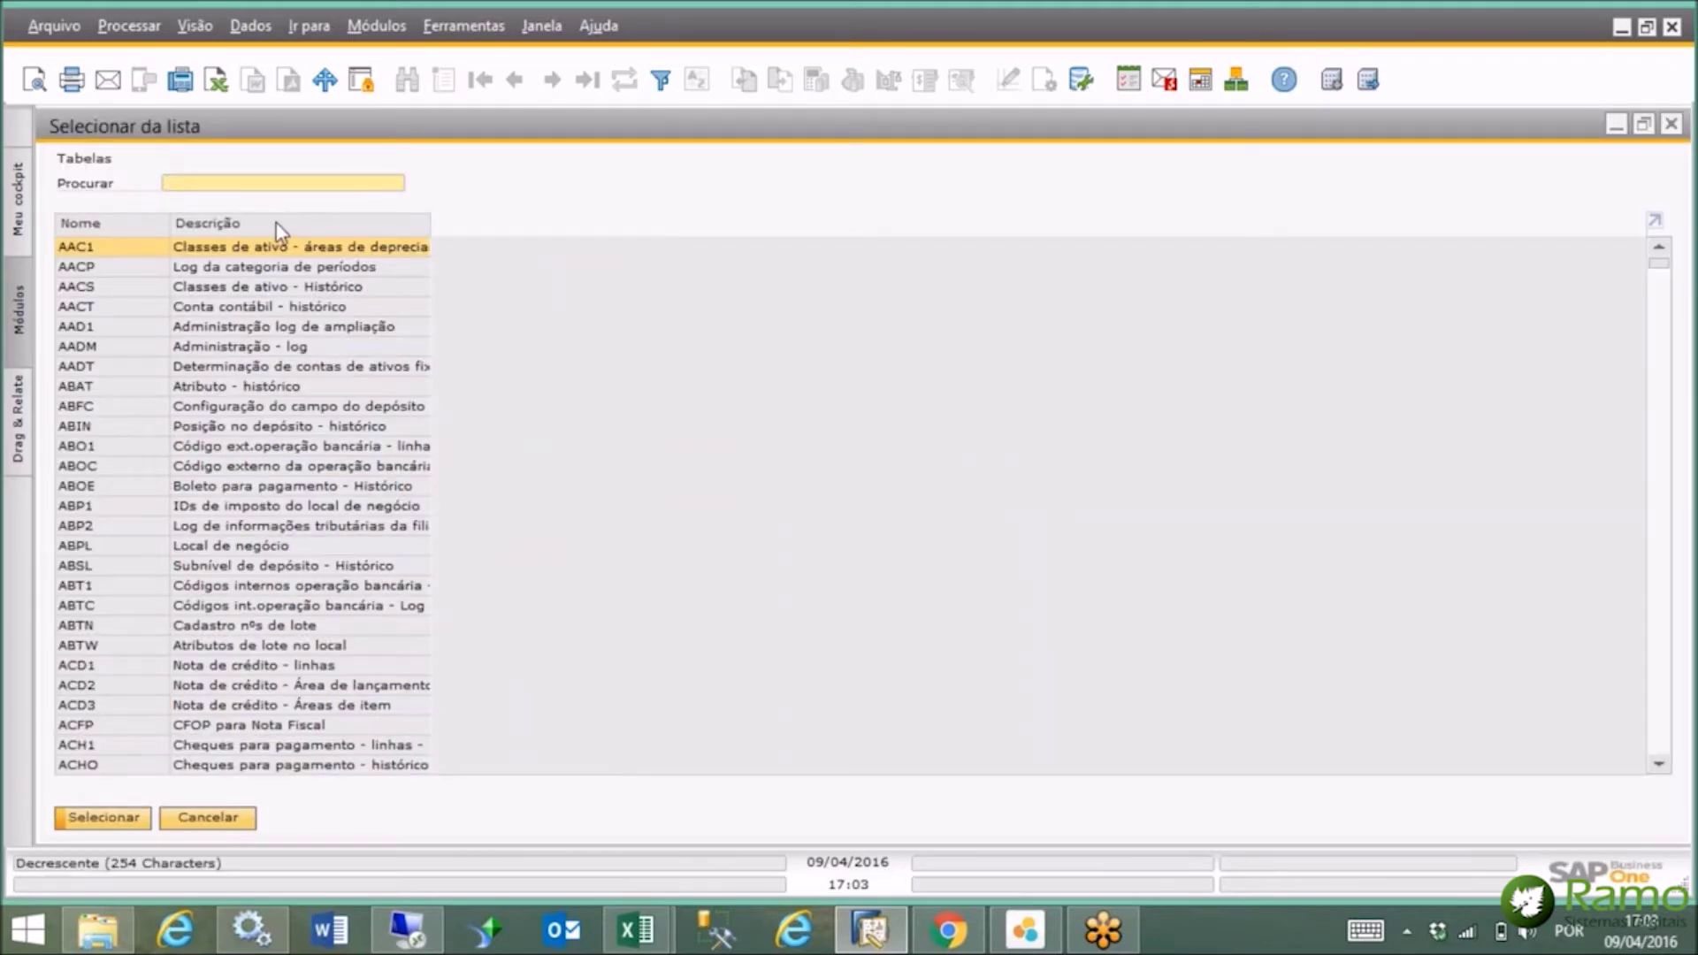
{"action": "left_click", "coordinate": [276, 222]}
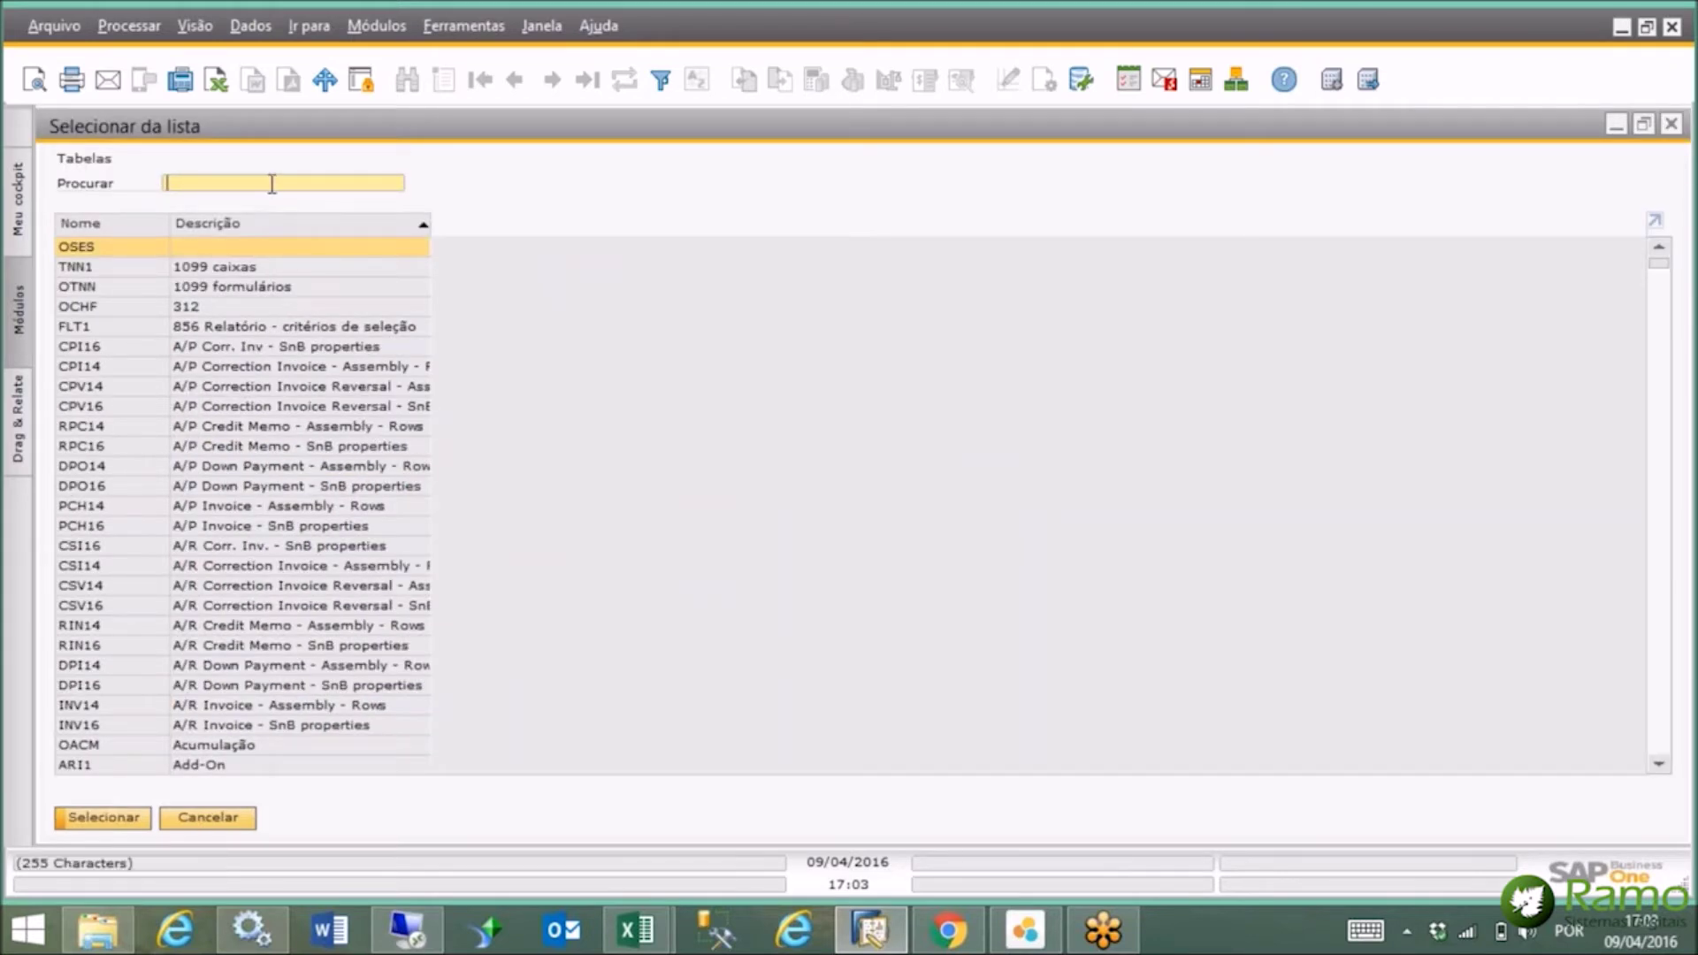
{"action": "type", "text": "vende"}
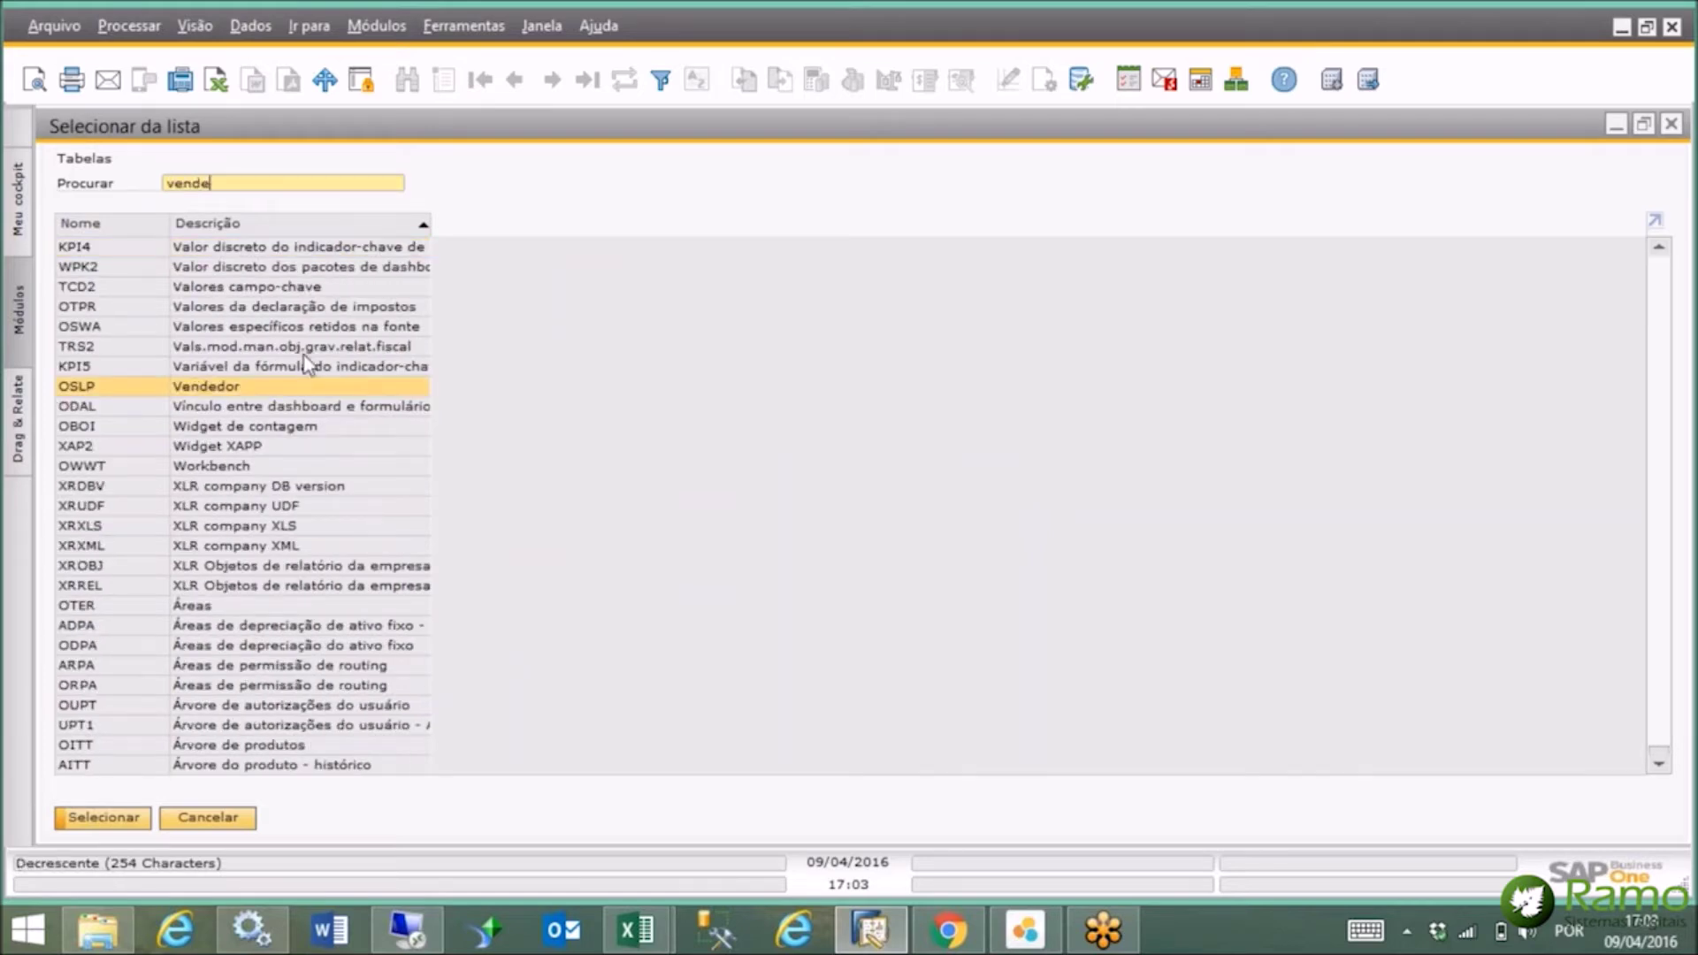
{"action": "double_click", "coordinate": [279, 386]}
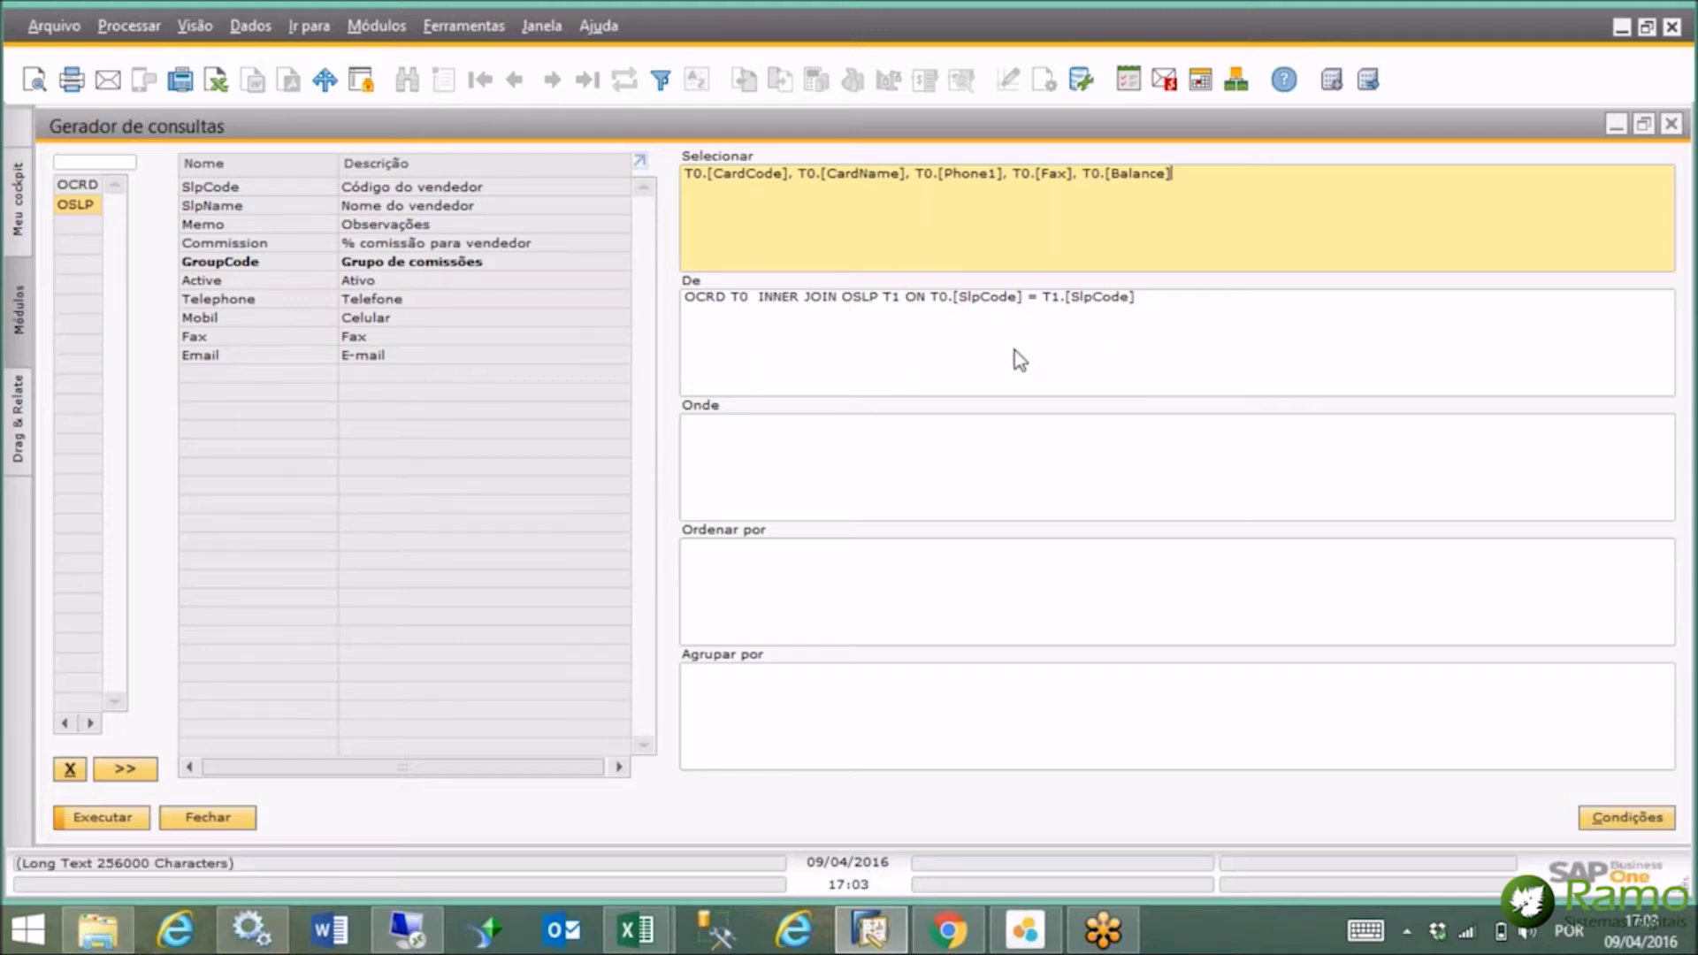
{"action": "left_click", "coordinate": [278, 212]}
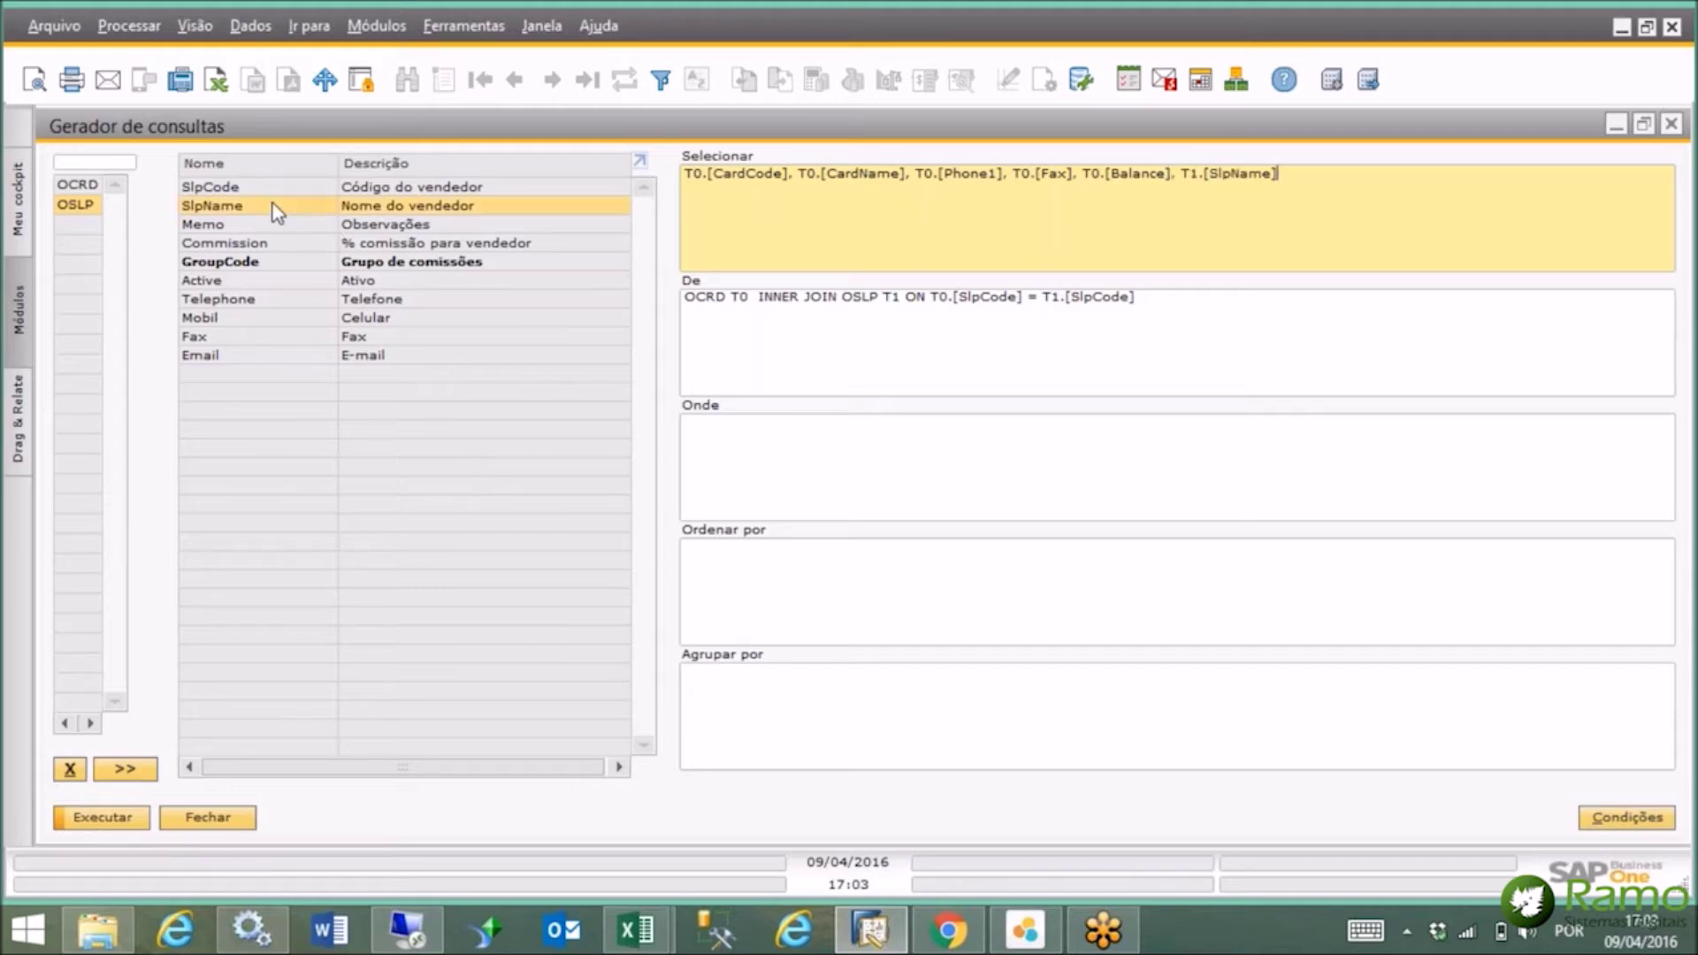
{"action": "left_click", "coordinate": [256, 244]}
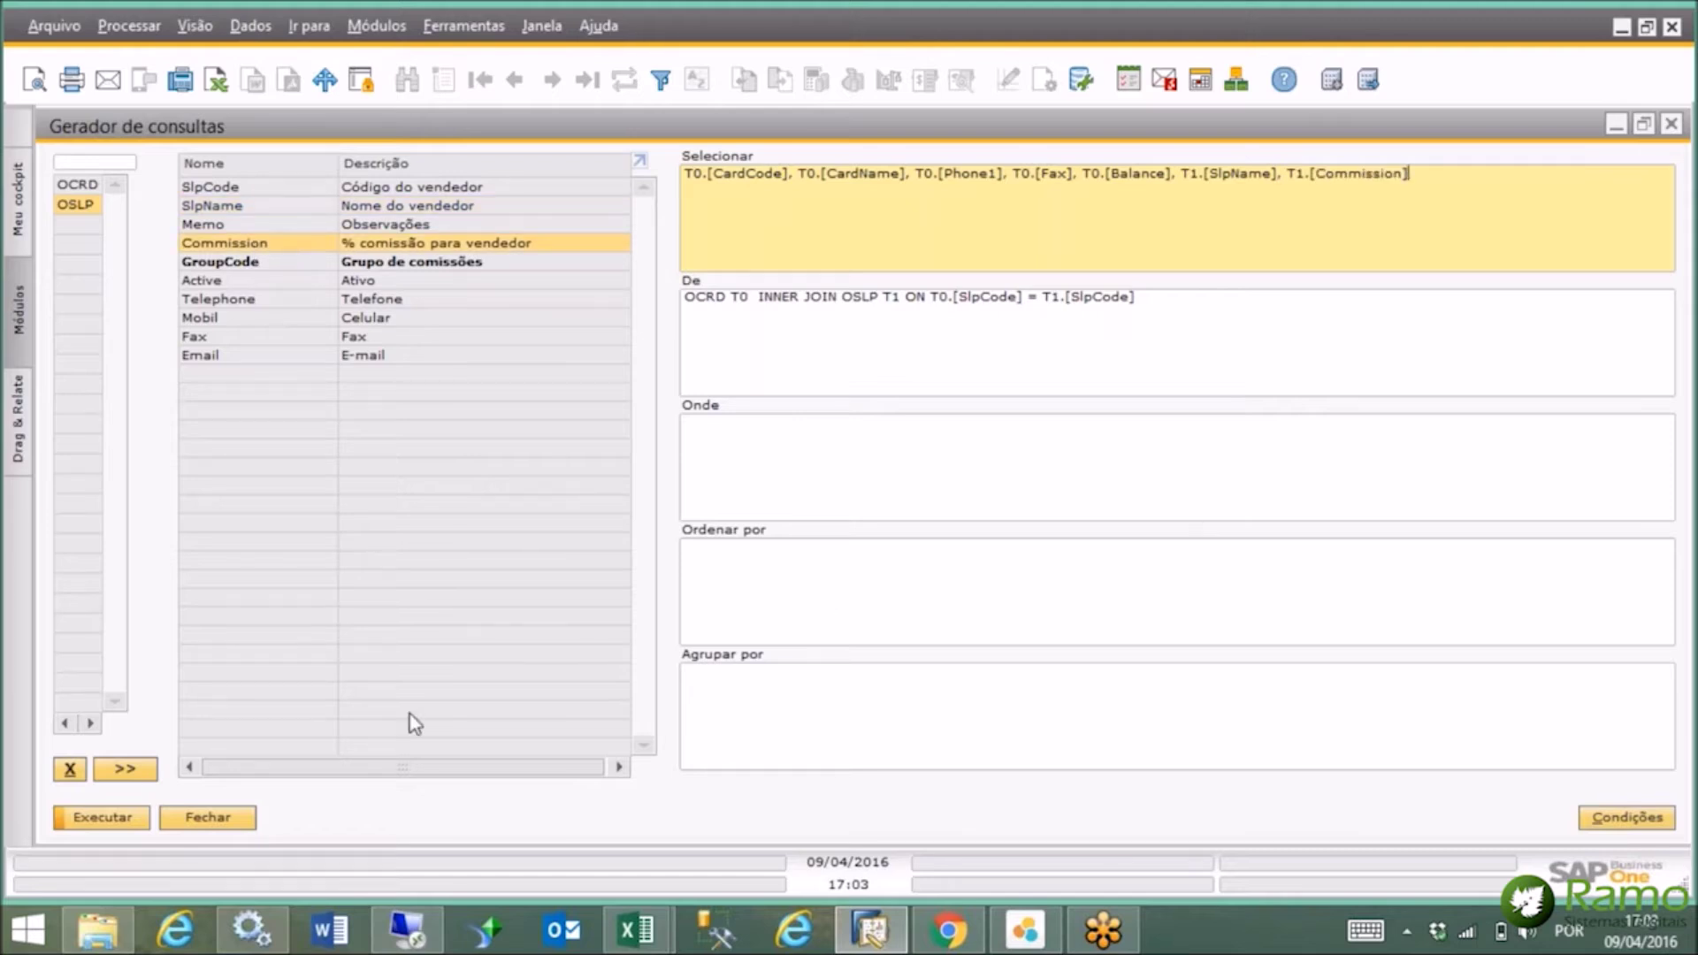
{"action": "left_click", "coordinate": [99, 820]}
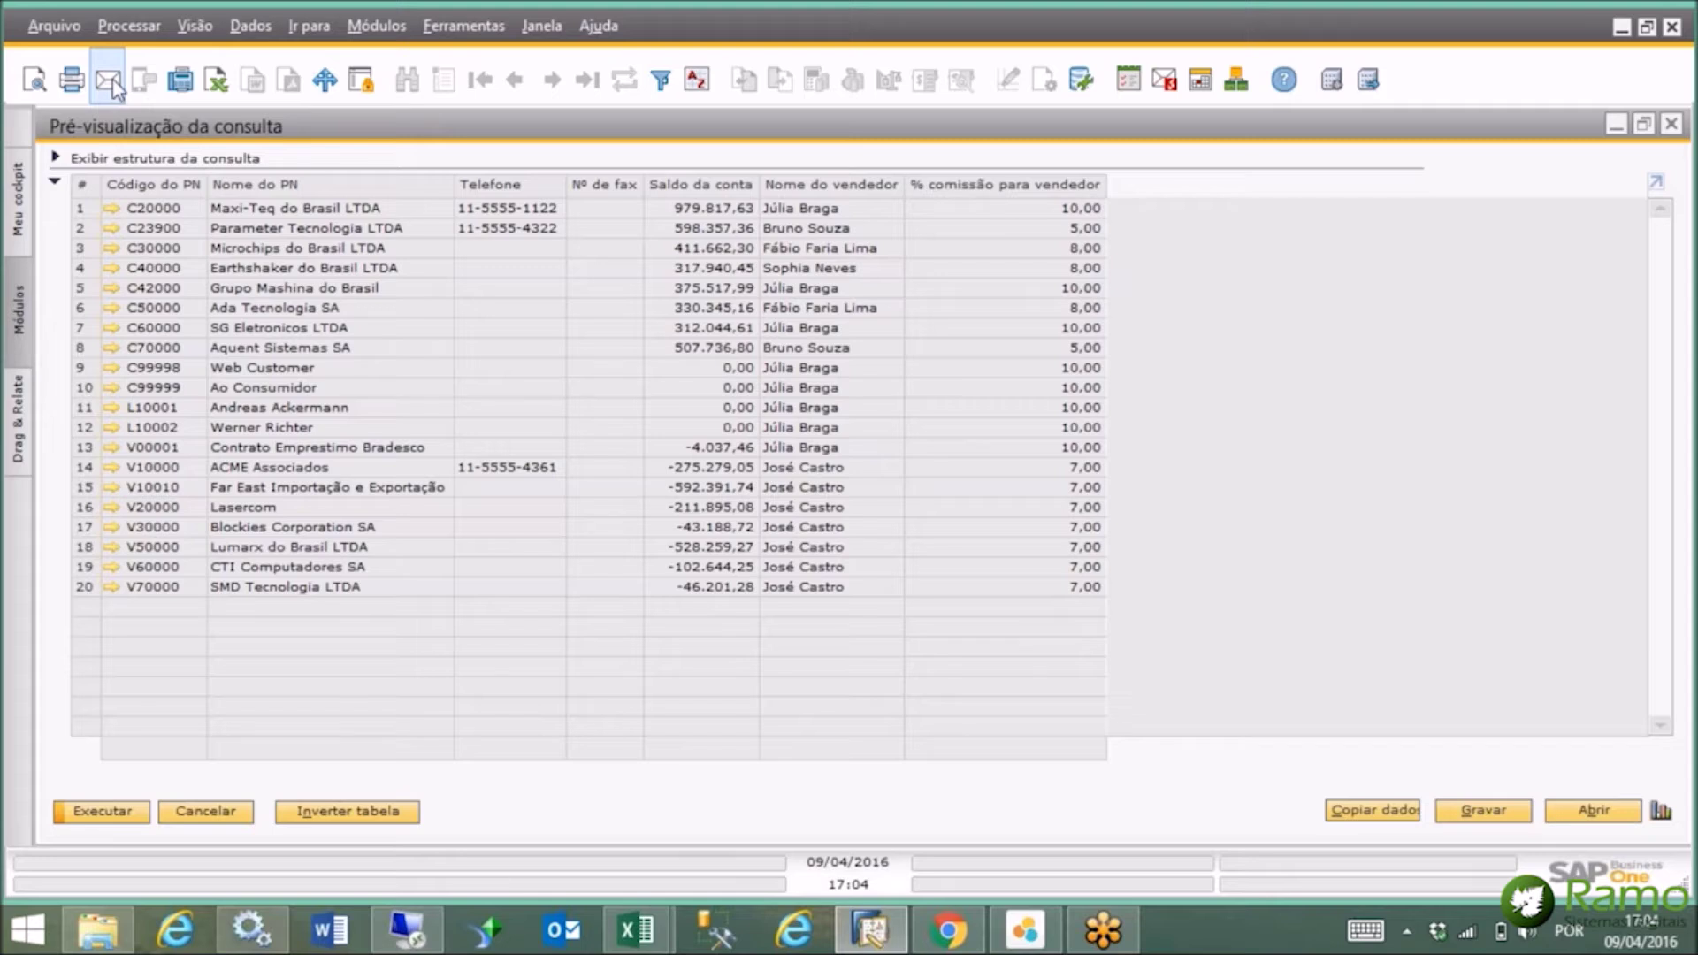
Dismiss the table filter without filtering and bring up the Gravar consulta form for the query.
{"action": "left_click", "coordinate": [663, 86]}
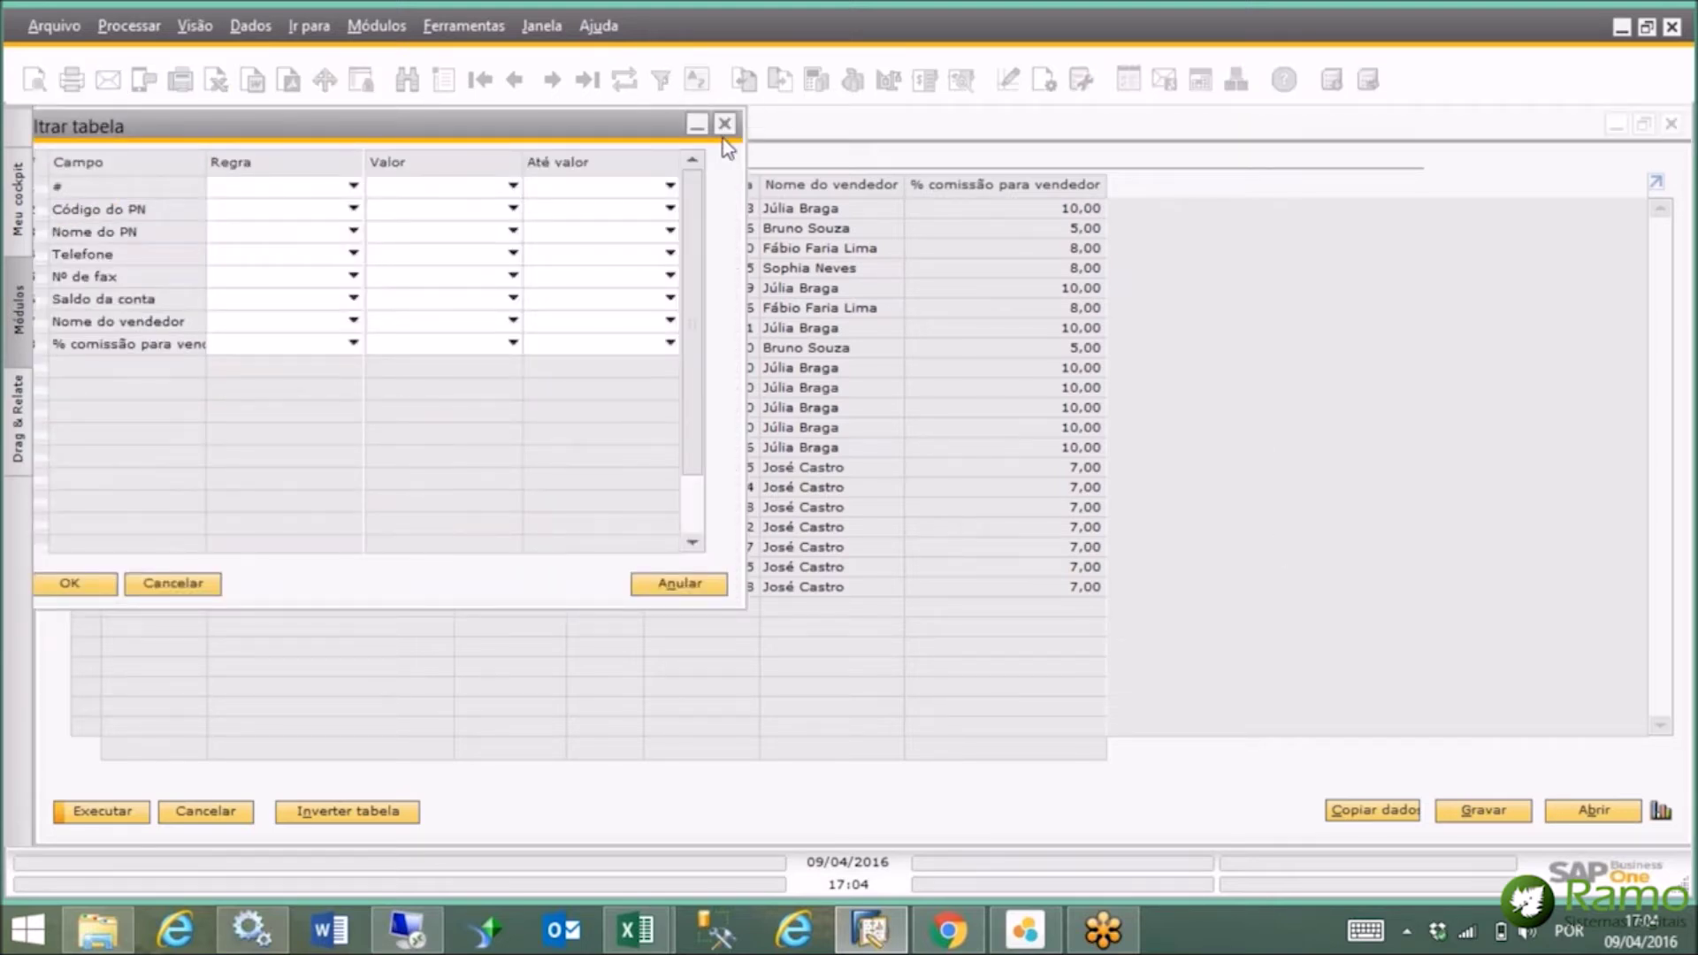
{"action": "left_click", "coordinate": [723, 125]}
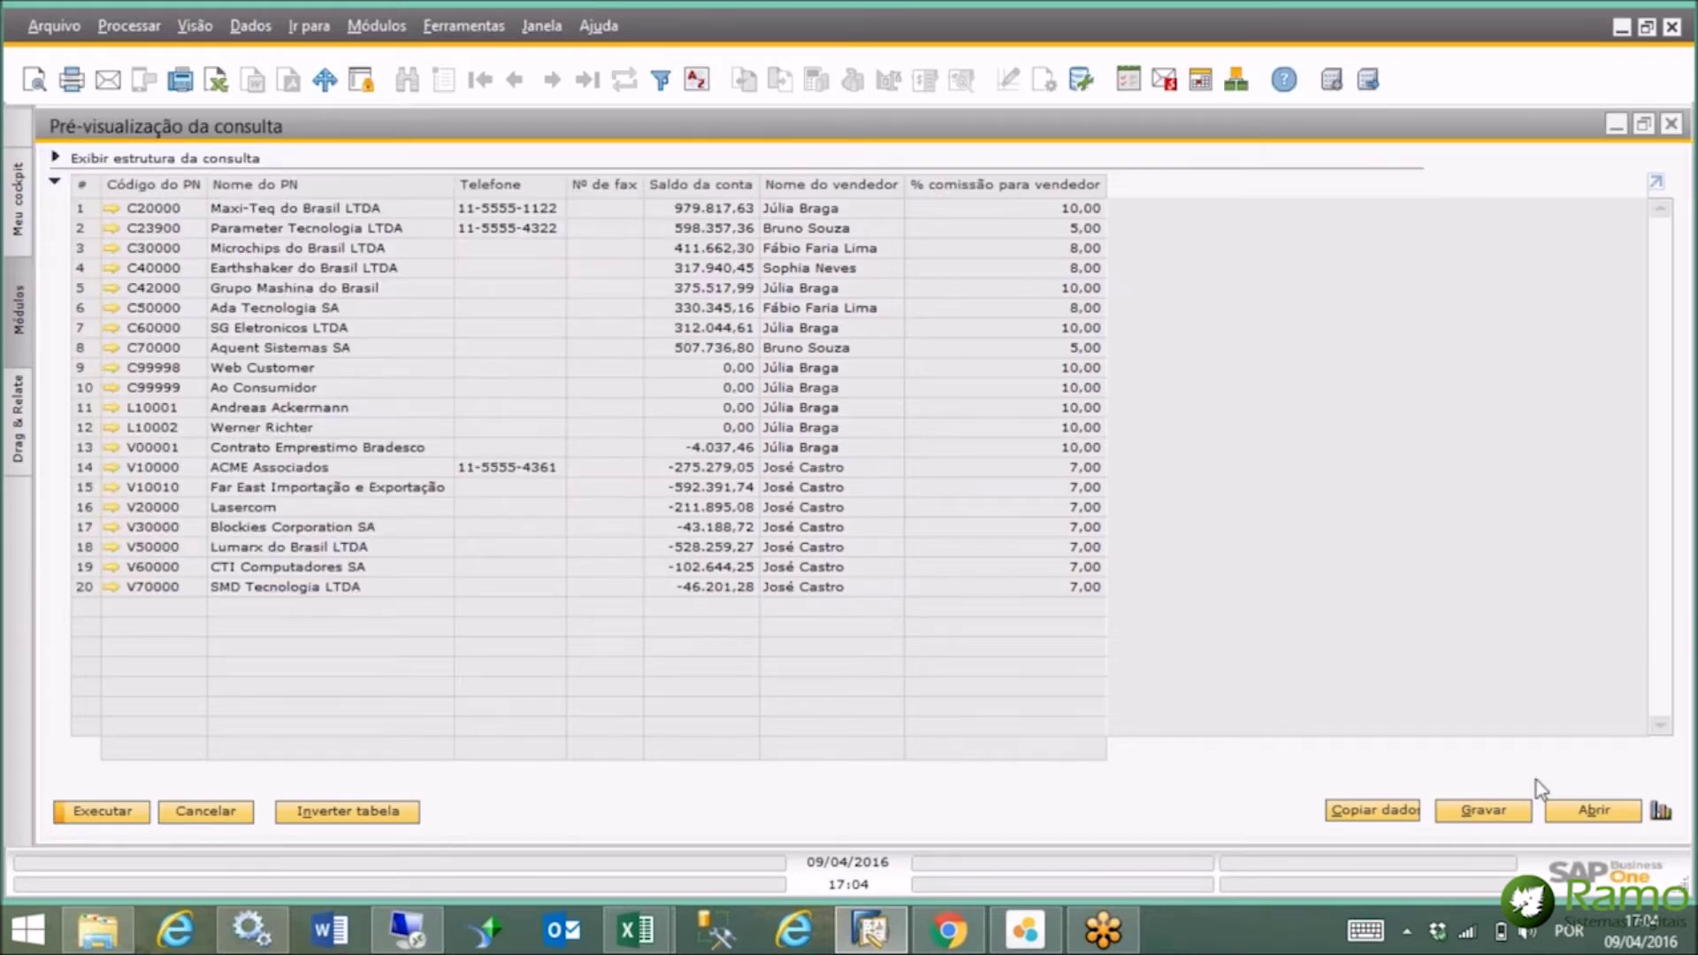
{"action": "left_click", "coordinate": [1493, 813]}
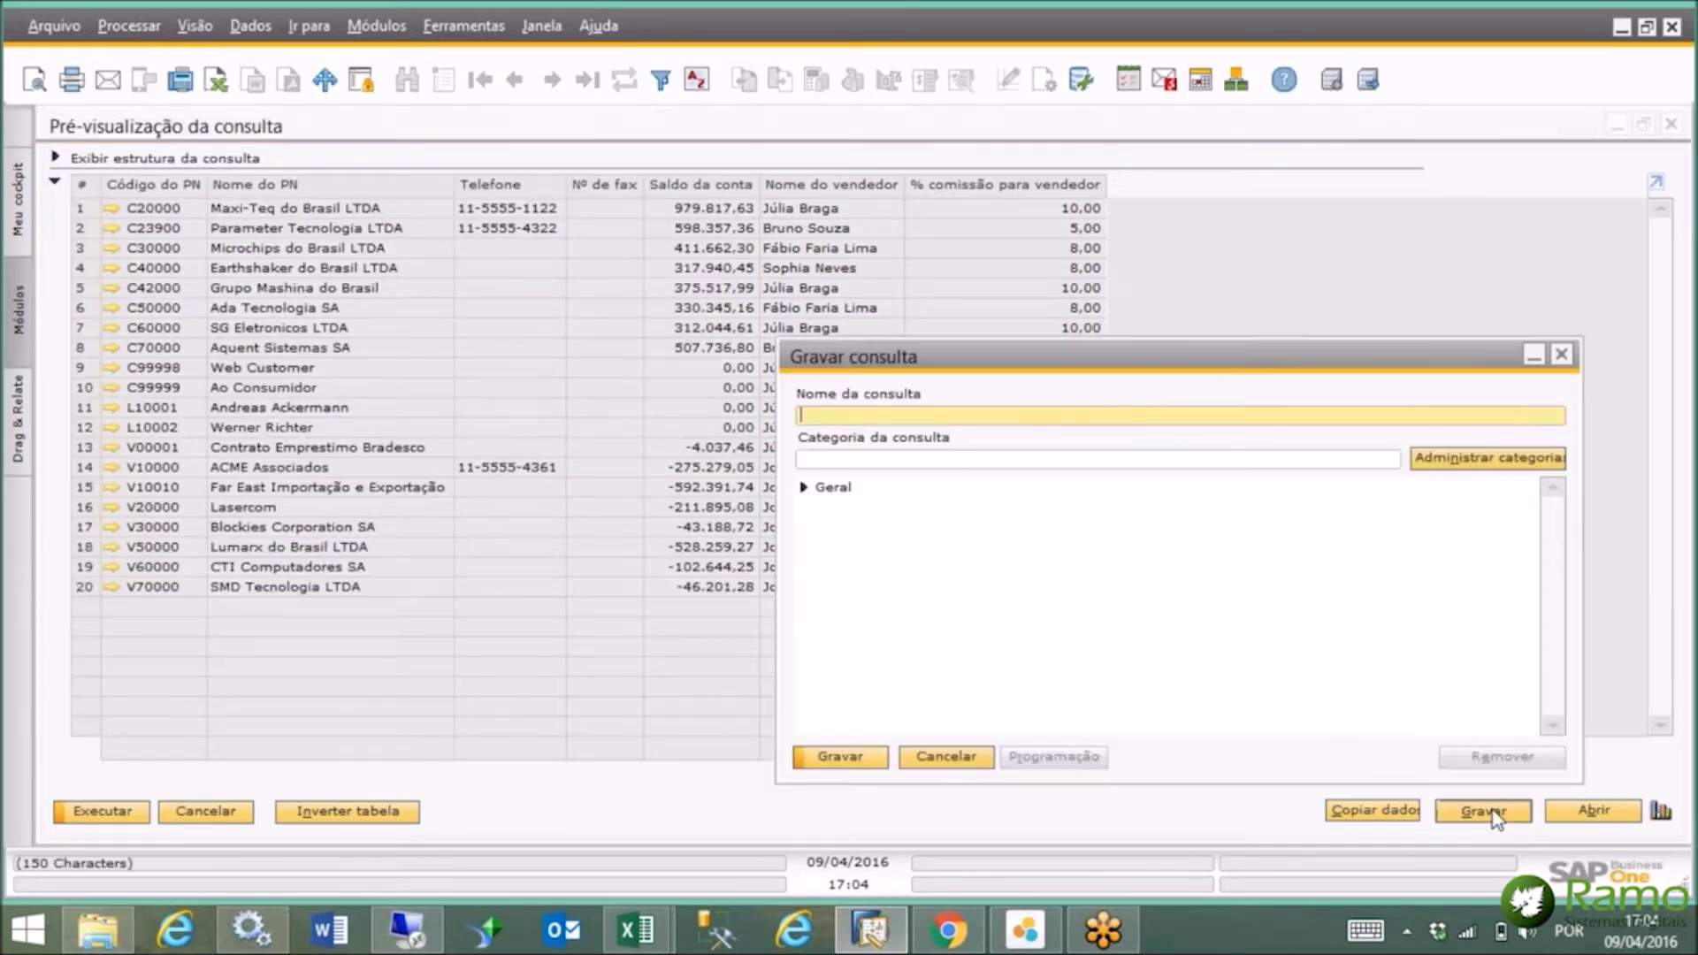
Save the query over the existing 'clientes' entry in the Geral category, confirming the replacement.
{"action": "left_click", "coordinate": [803, 488]}
{"action": "left_click", "coordinate": [835, 507]}
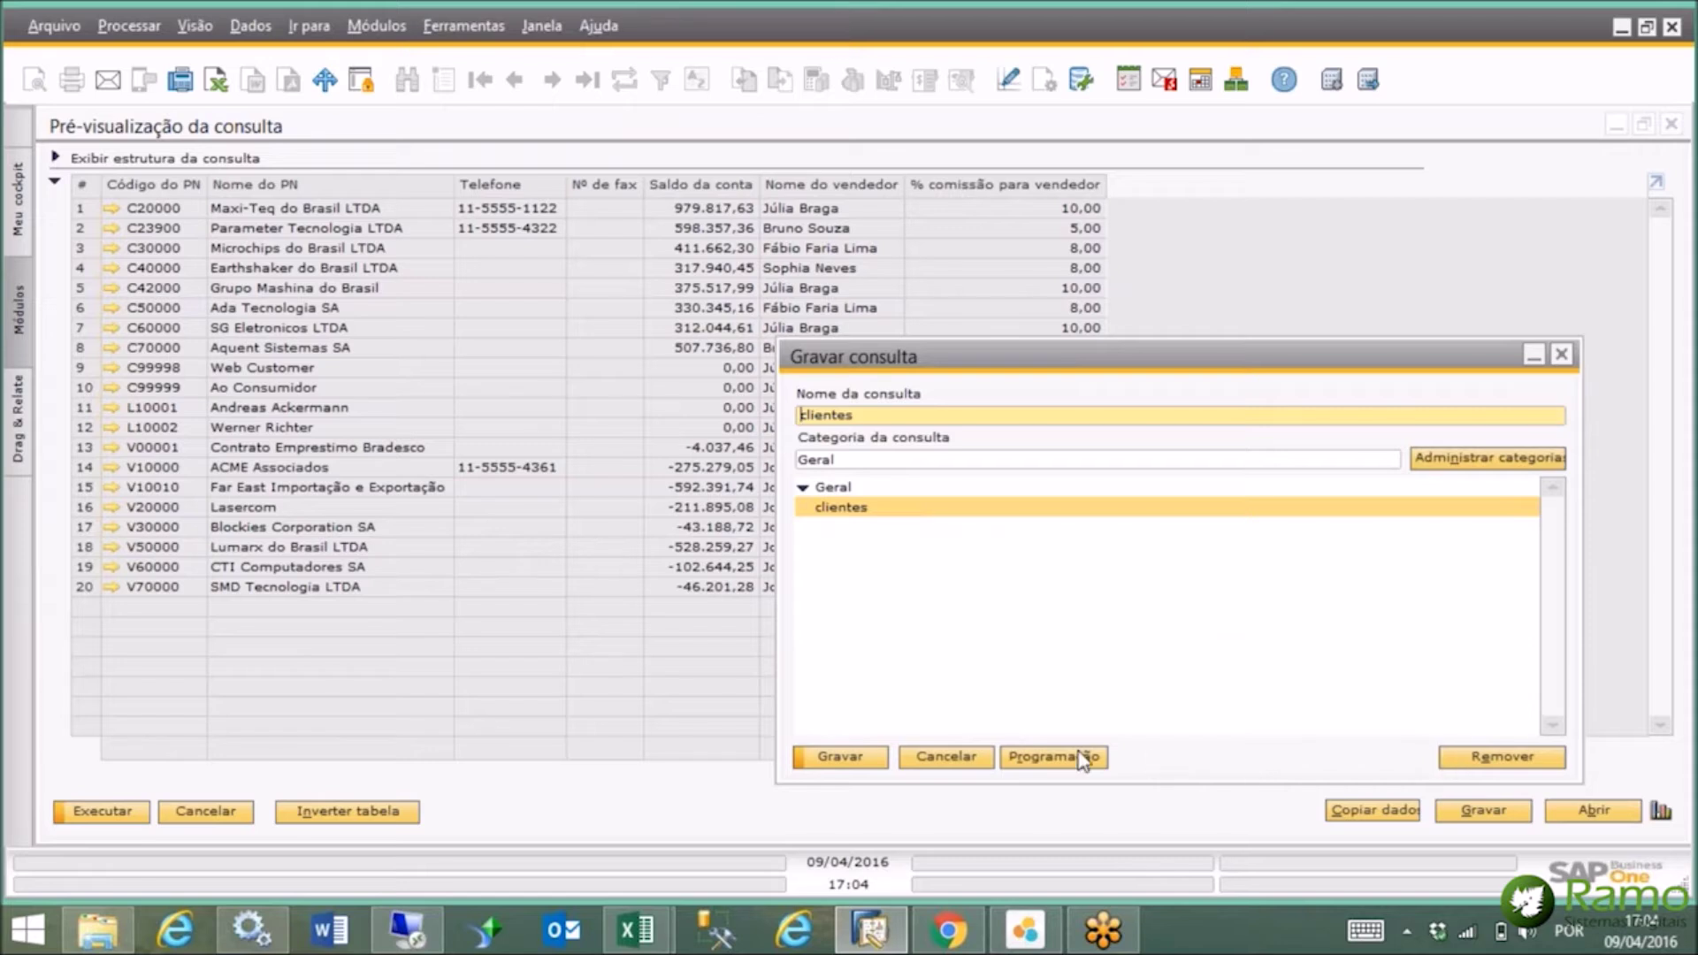
{"action": "left_click", "coordinate": [862, 757]}
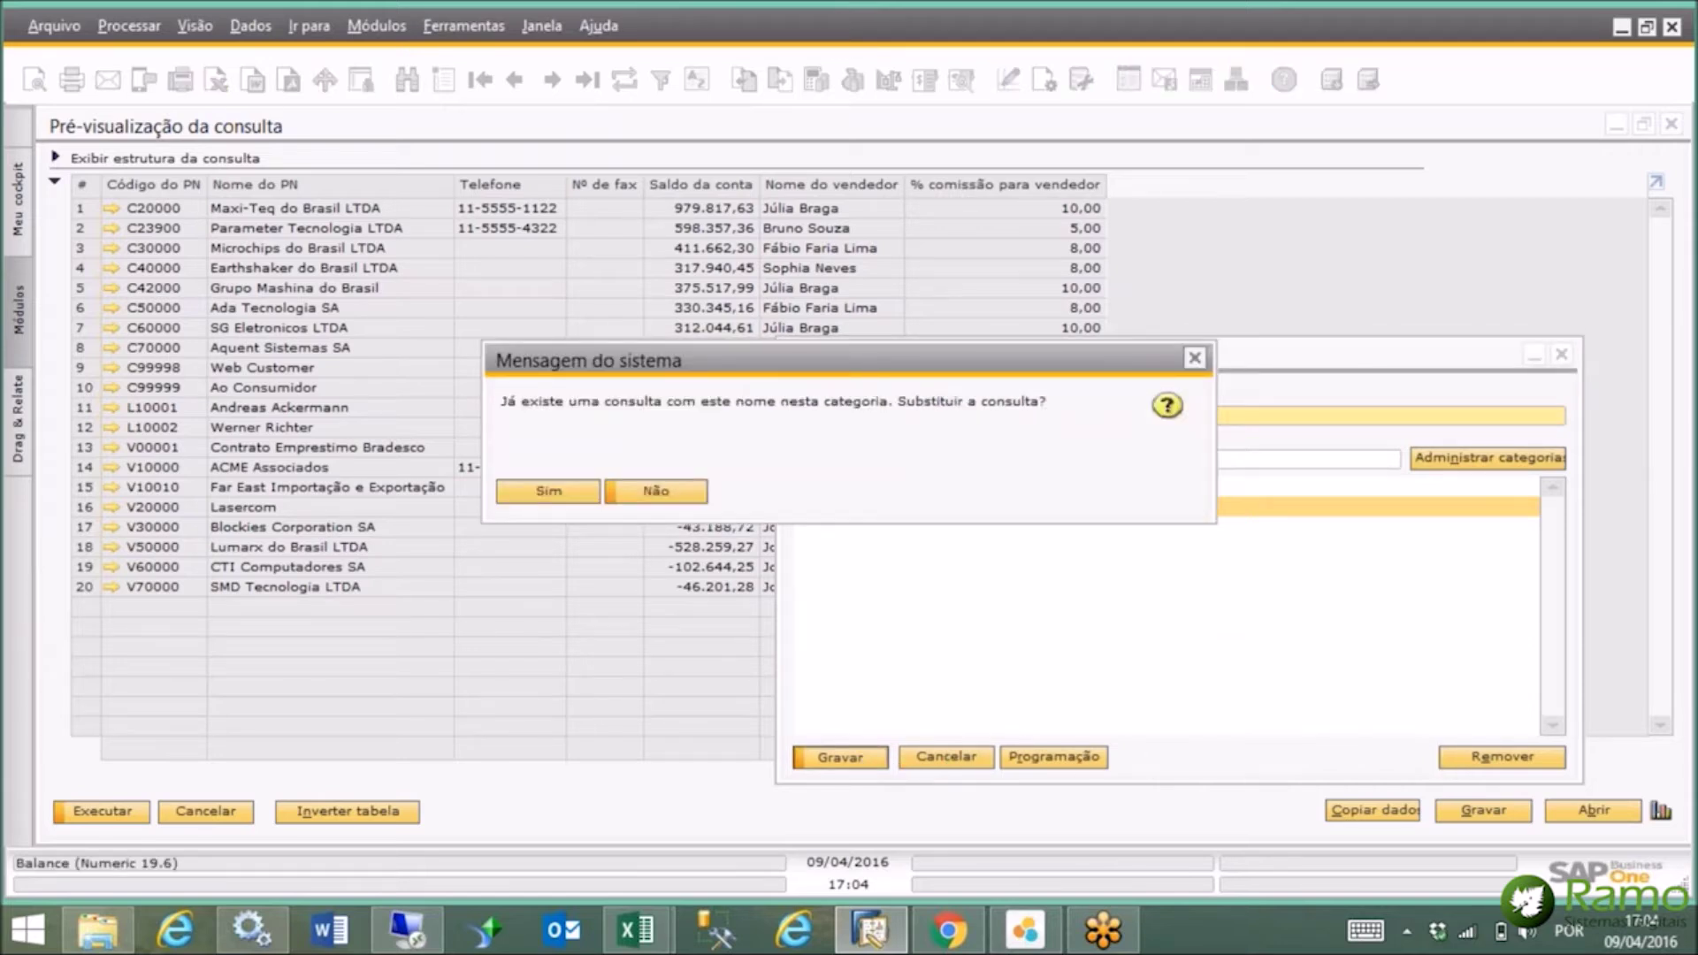
{"action": "left_click", "coordinate": [557, 494]}
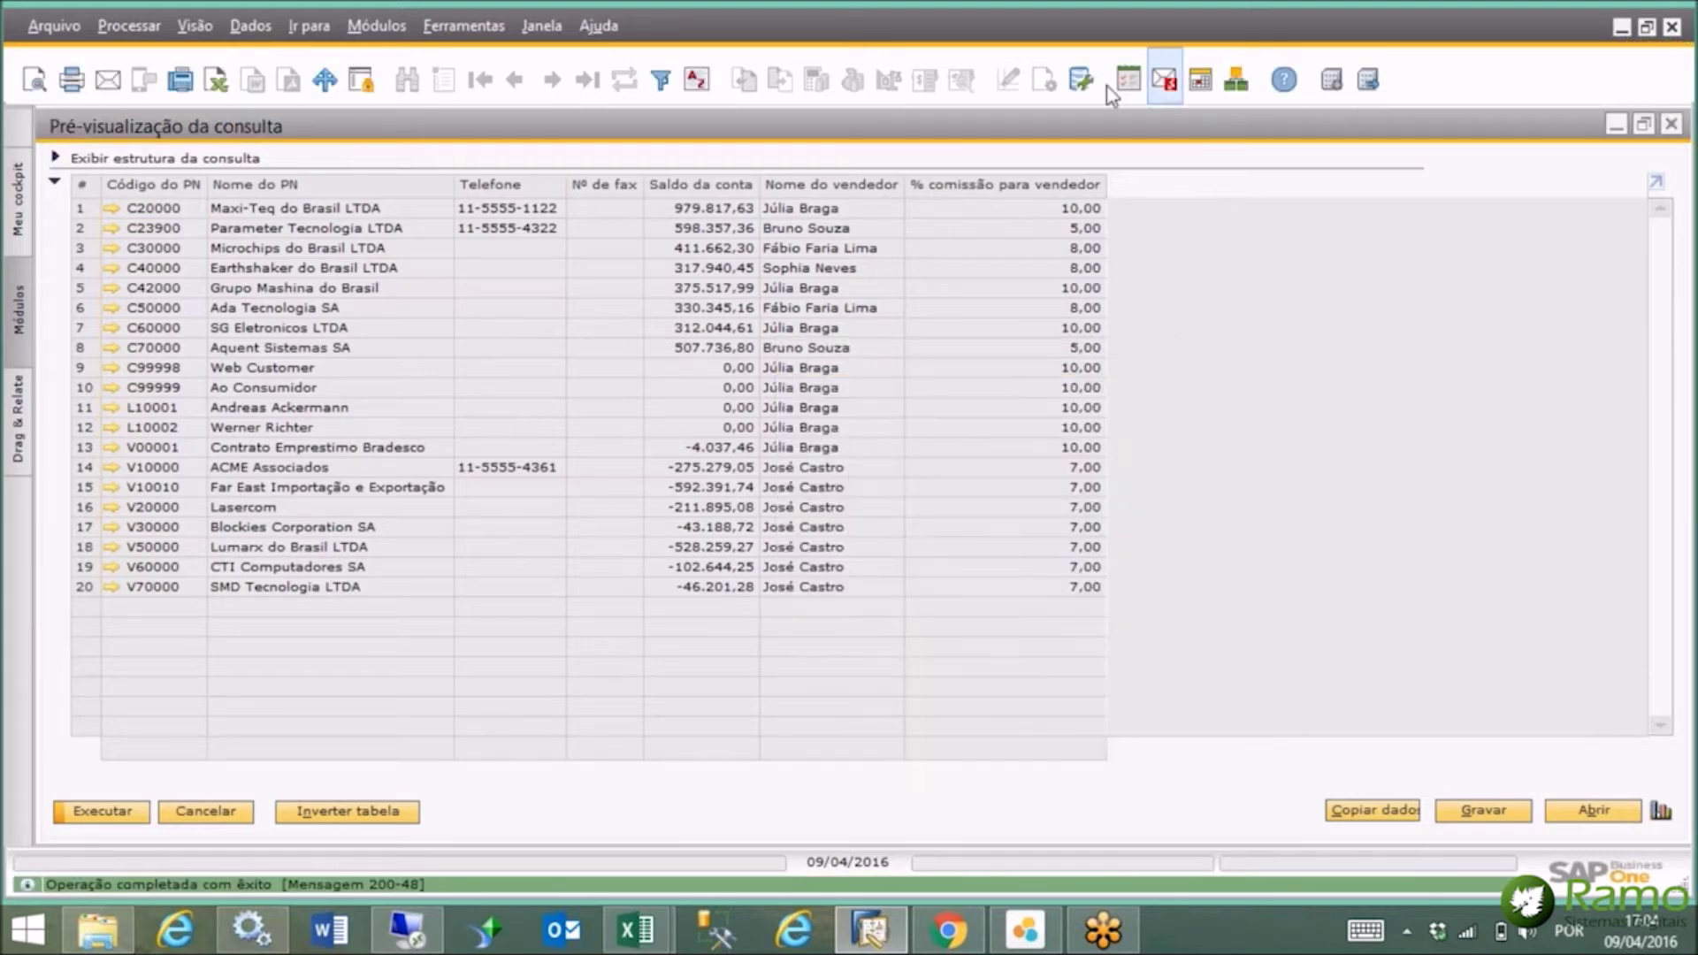
Open scheduling for the saved clientes query in the Geral category.
{"action": "left_click", "coordinate": [1084, 77]}
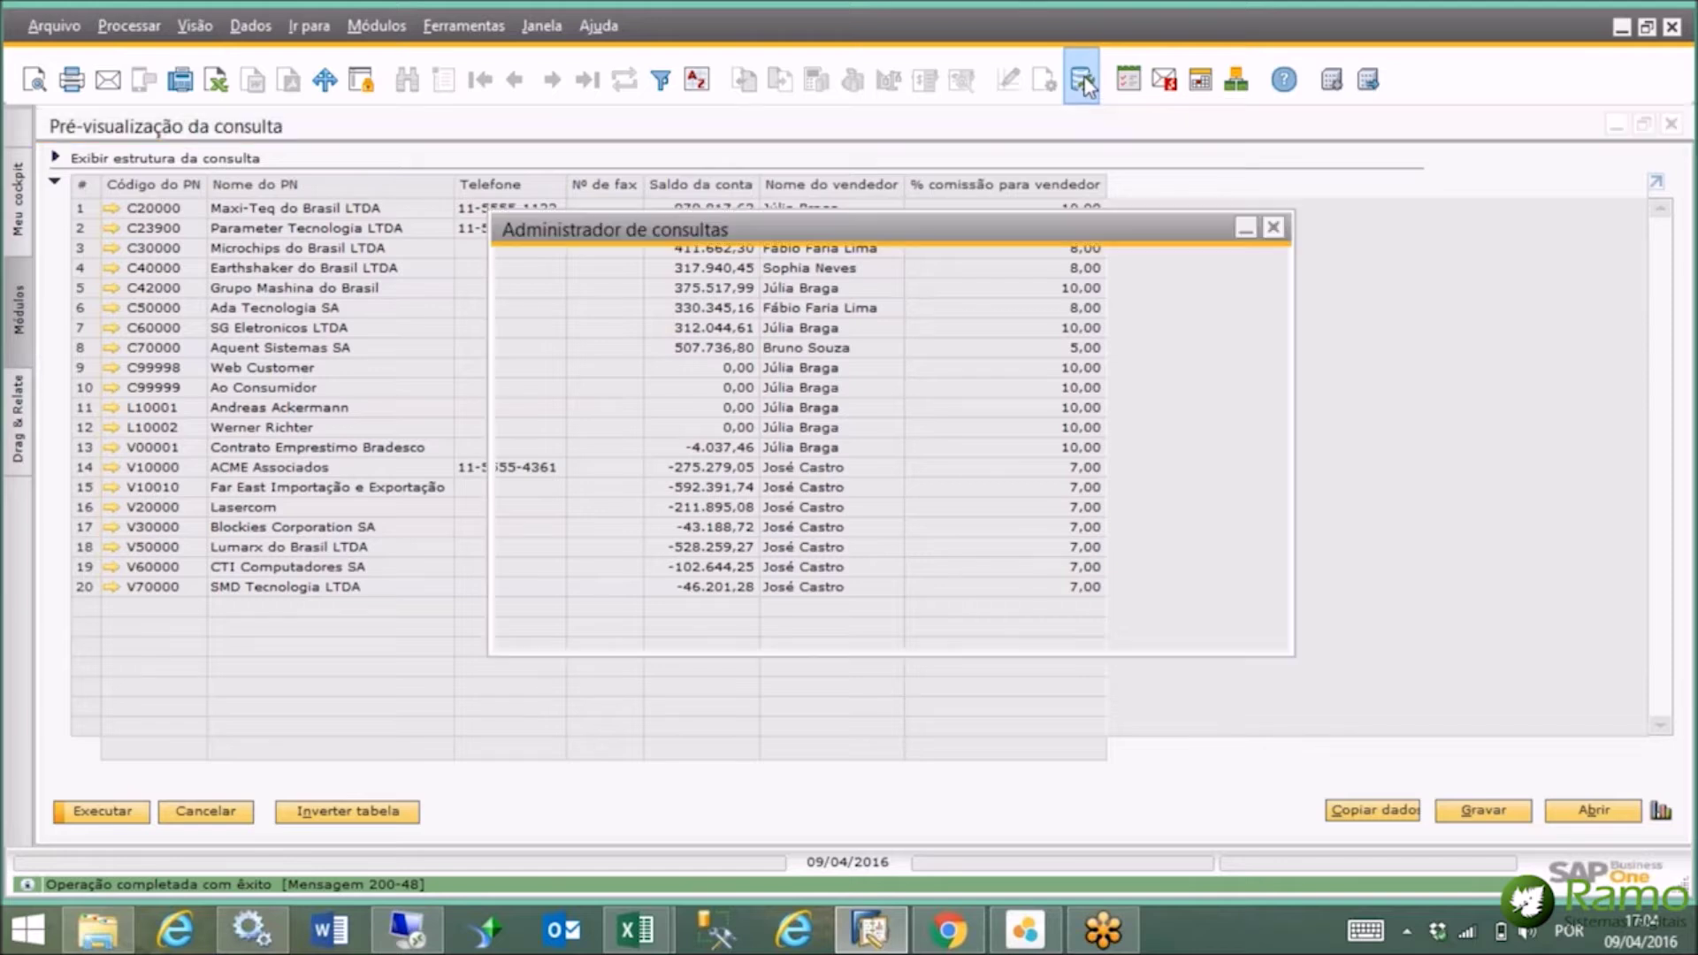
{"action": "left_click", "coordinate": [518, 383]}
{"action": "left_click", "coordinate": [563, 405]}
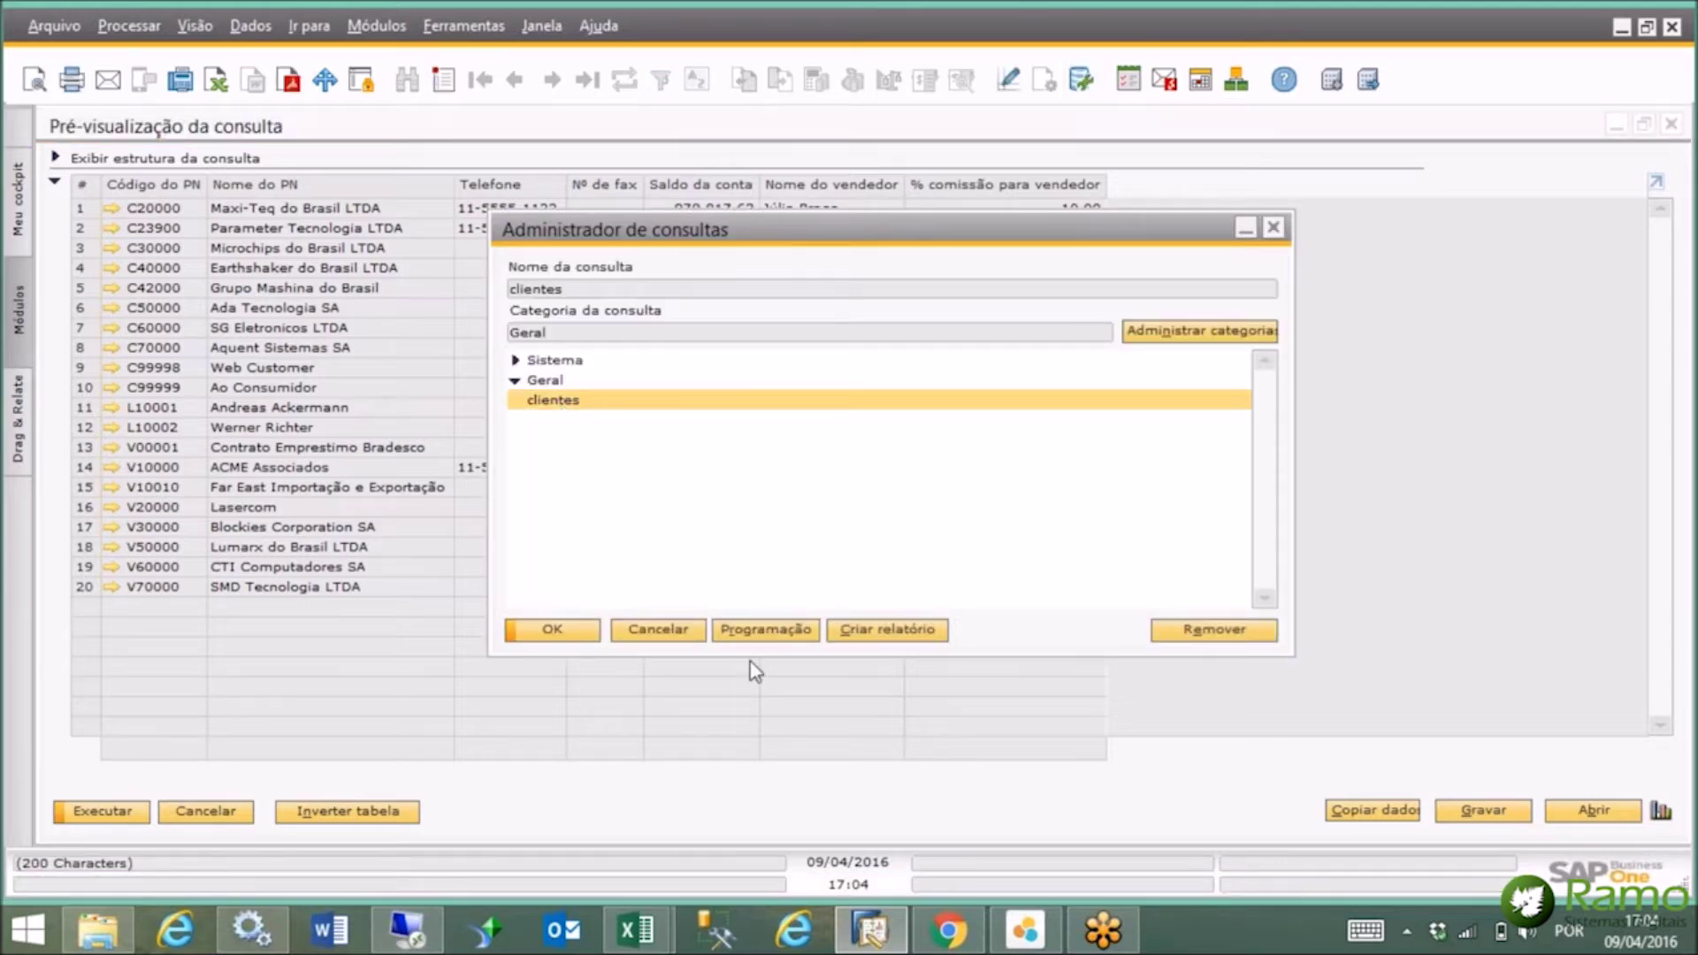
{"action": "left_click", "coordinate": [769, 631]}
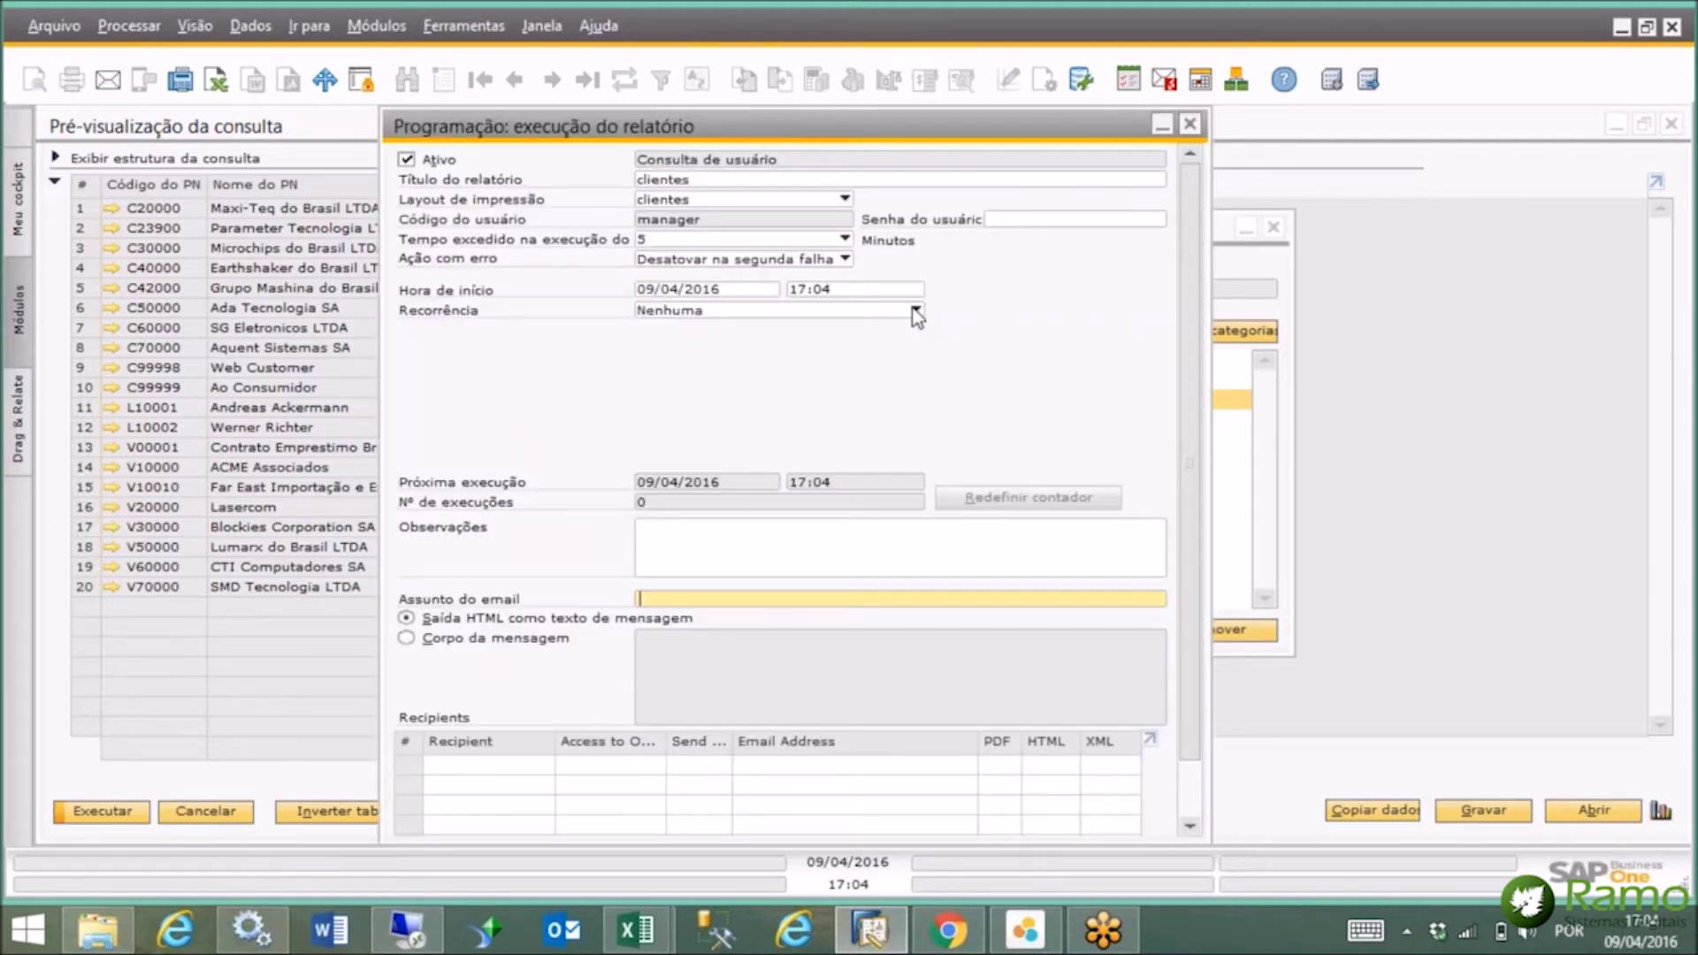
Set the schedule to recur weekly, starting at 10:00.
{"action": "left_click", "coordinate": [916, 311]}
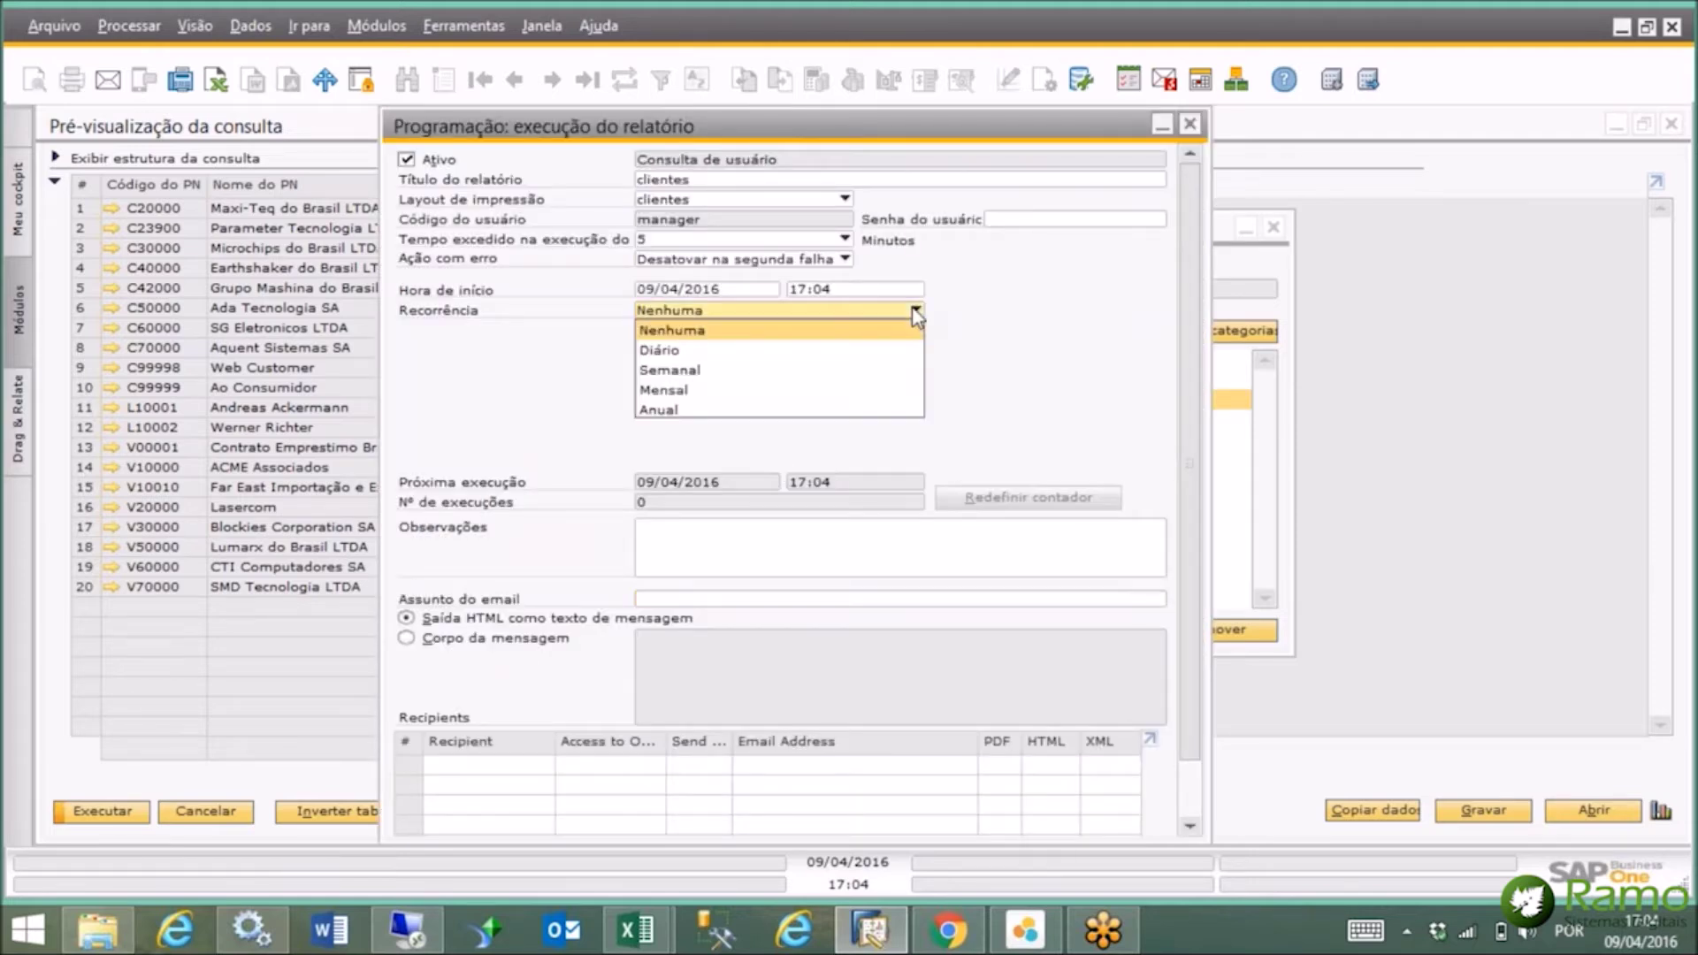
{"action": "left_click", "coordinate": [687, 376]}
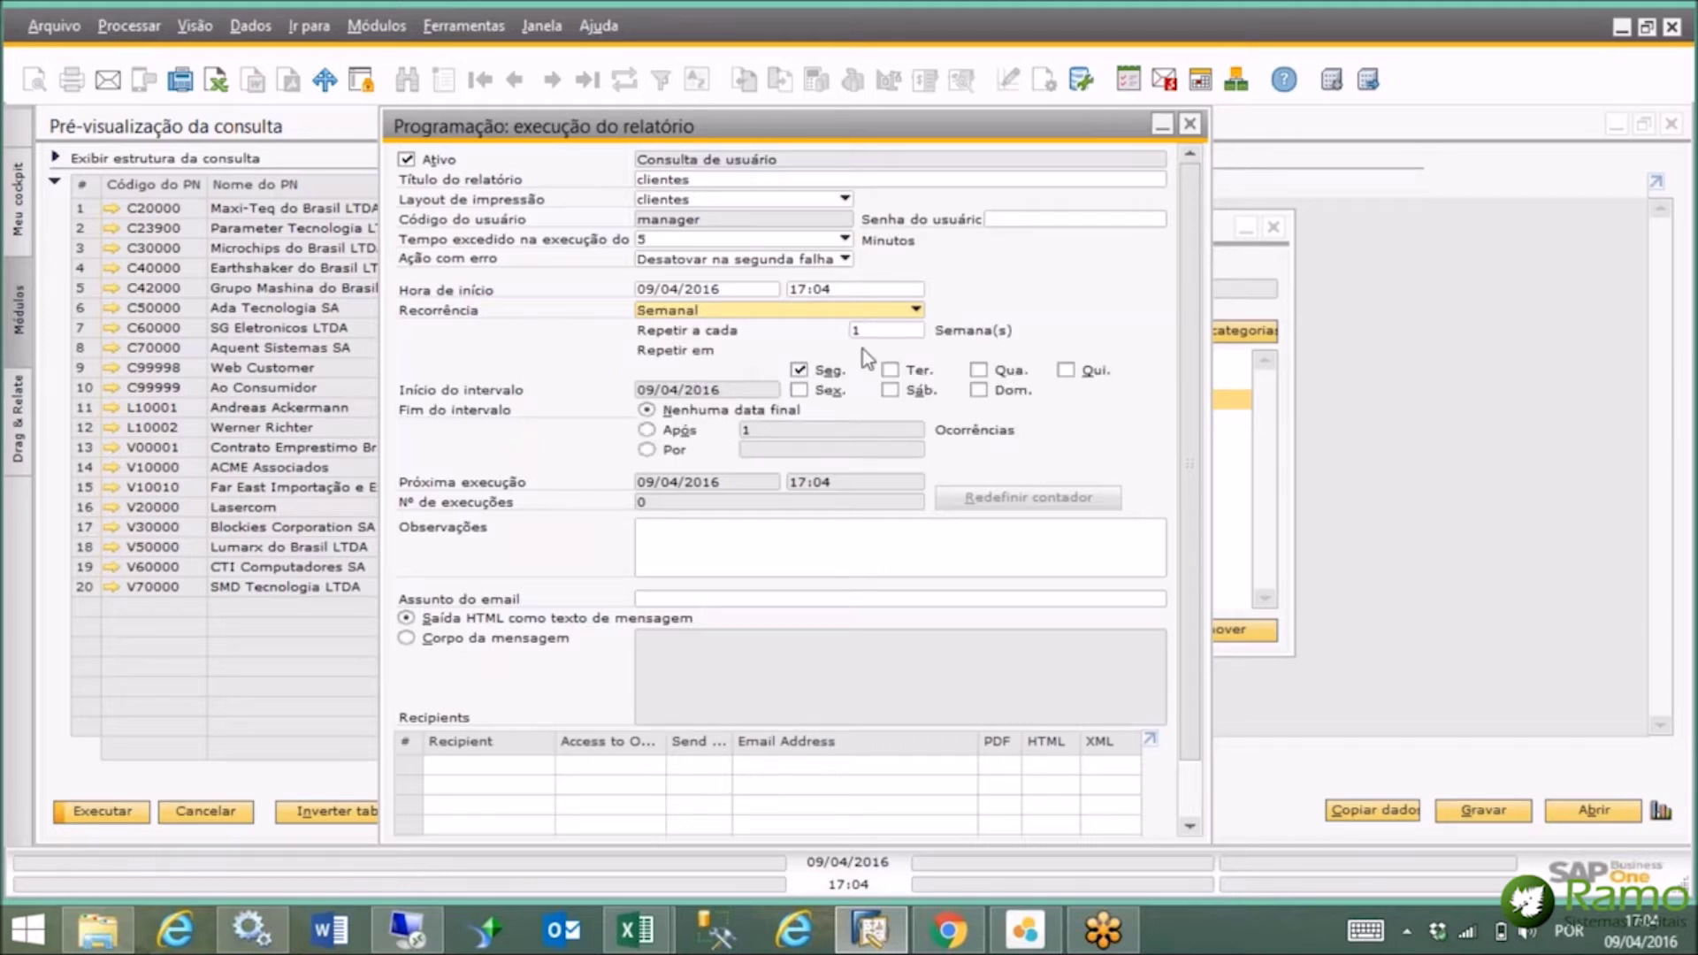
{"action": "left_click", "coordinate": [867, 290]}
{"action": "type", "text": "10:00"}
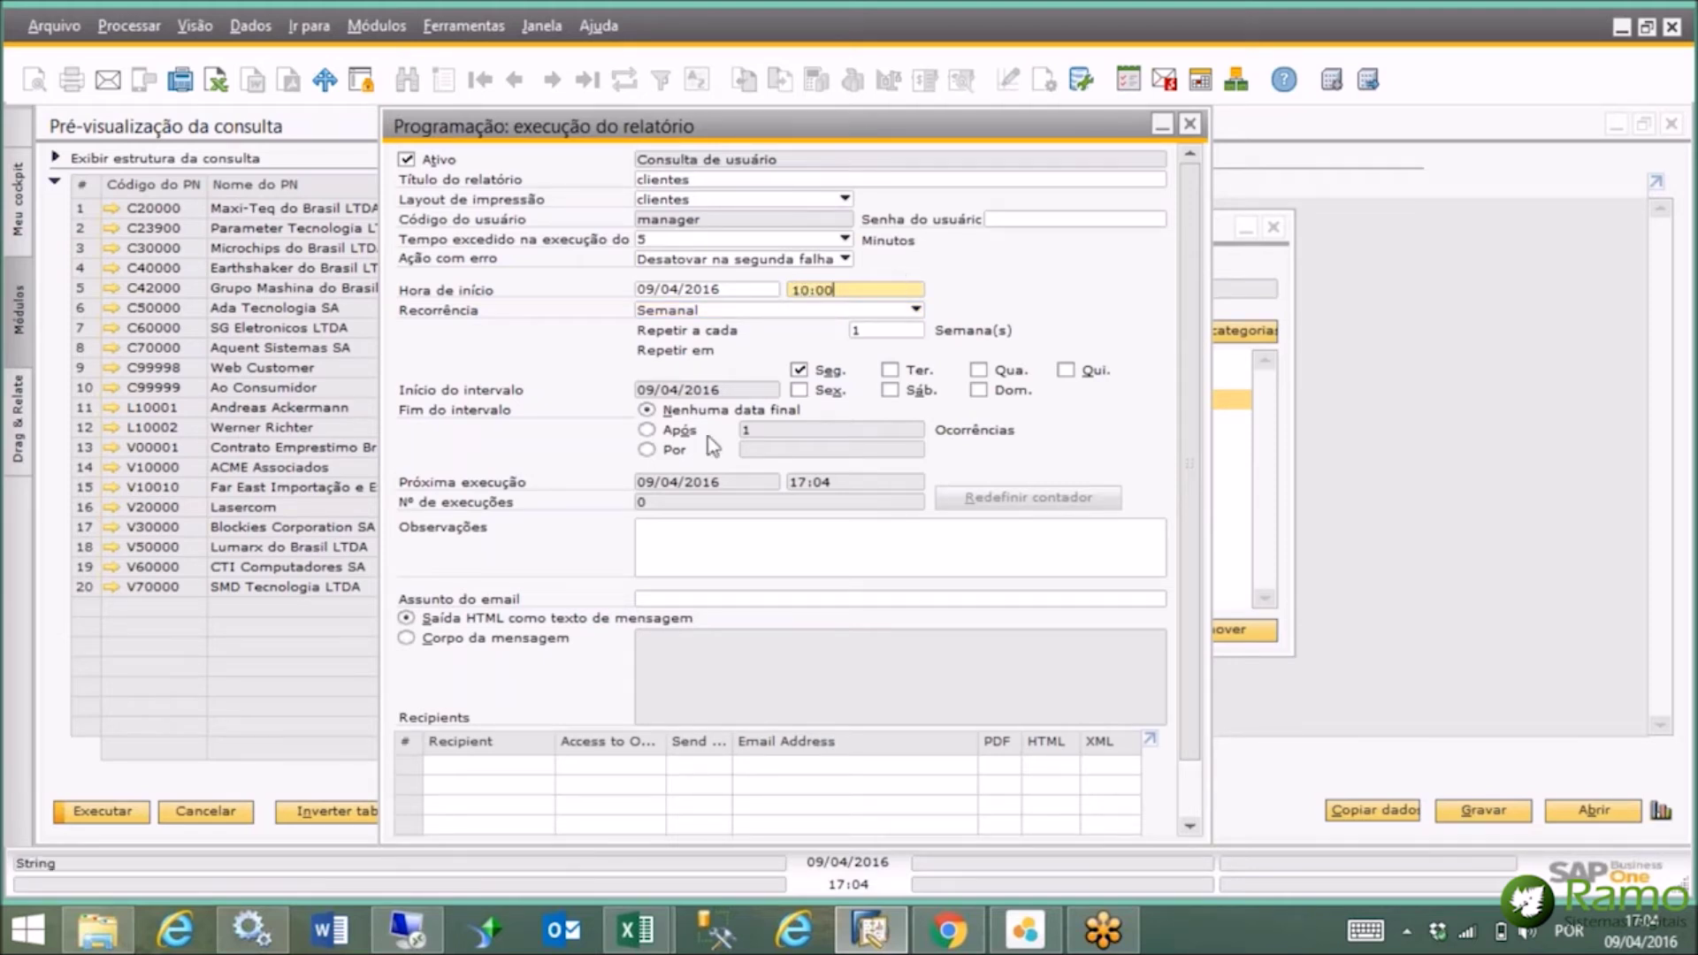
{"action": "scroll", "coordinate": [1190, 663], "scroll_direction": "down", "scroll_amount": 2}
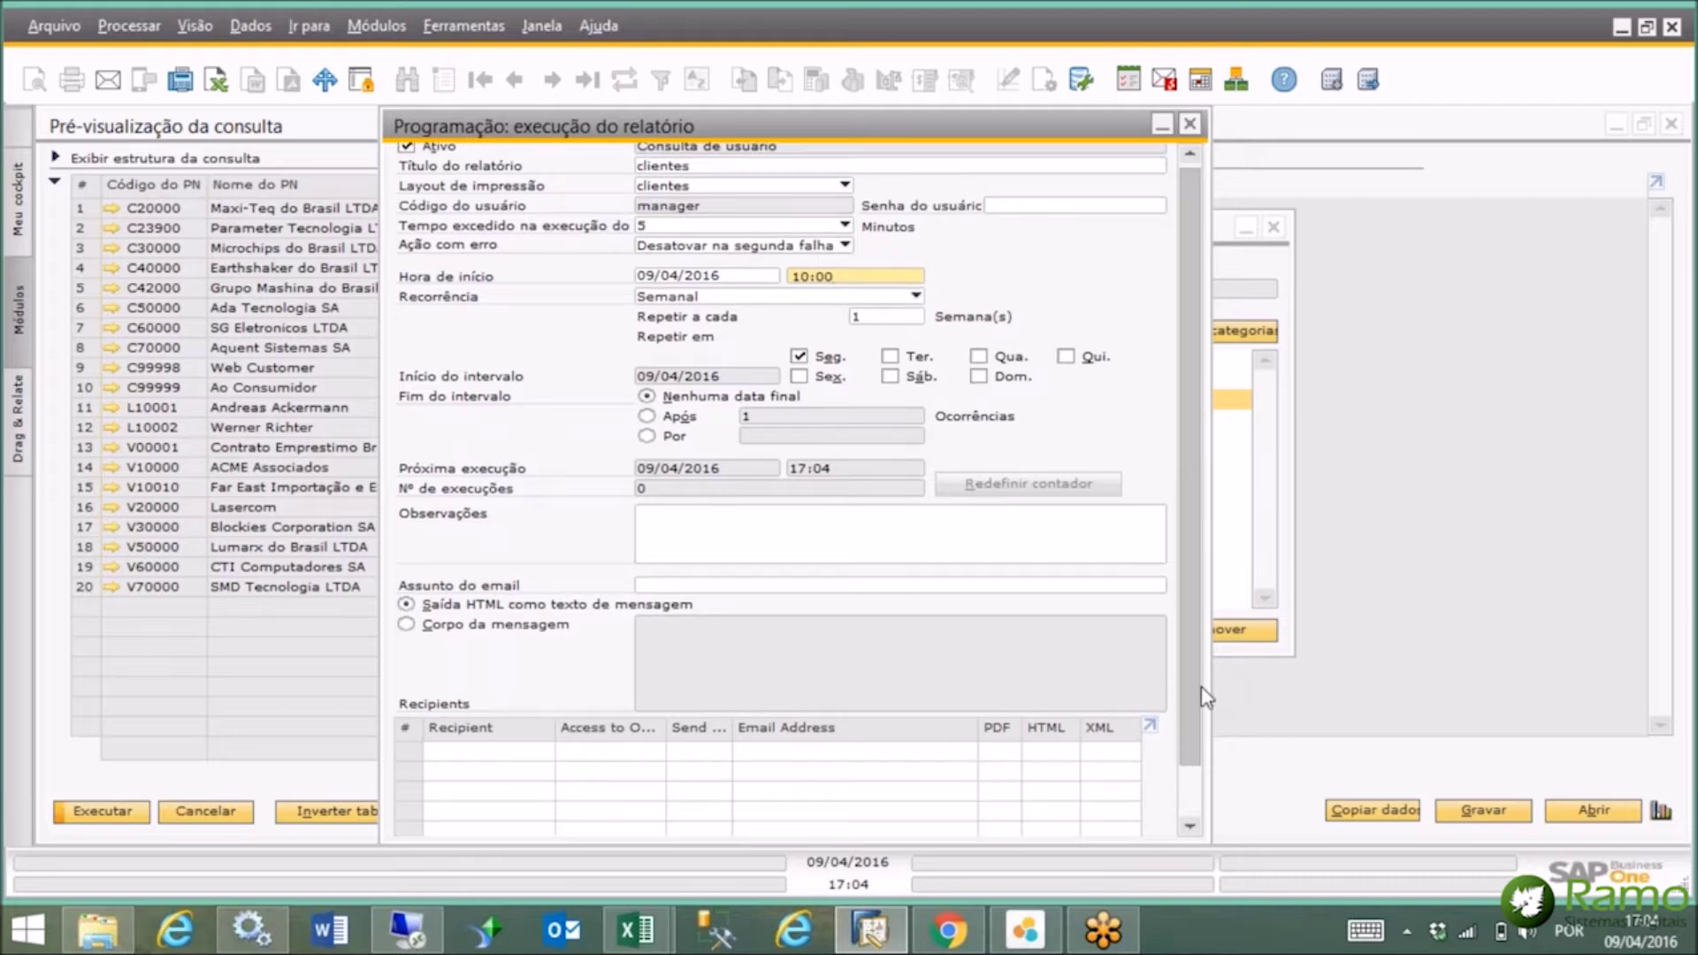
Add four users as recipients, add the schedule, and close the query manager.
{"action": "left_click", "coordinate": [1117, 820]}
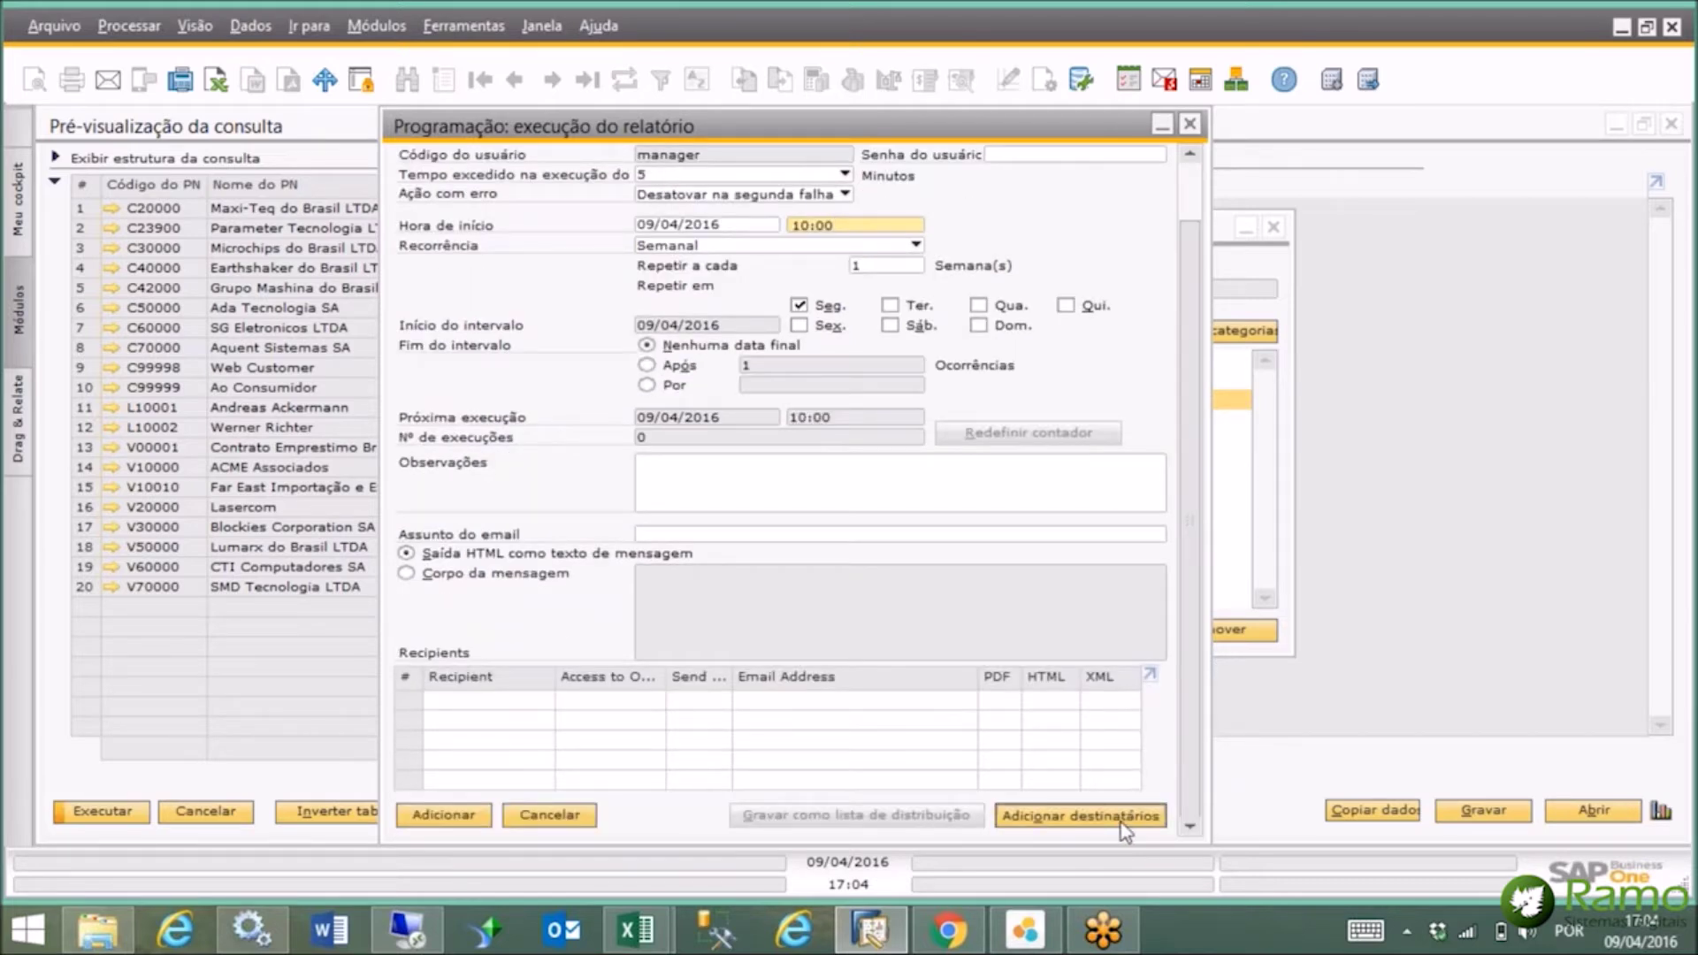
{"action": "left_click", "coordinate": [1440, 510]}
{"action": "left_click", "coordinate": [1439, 550]}
{"action": "left_click", "coordinate": [1439, 589]}
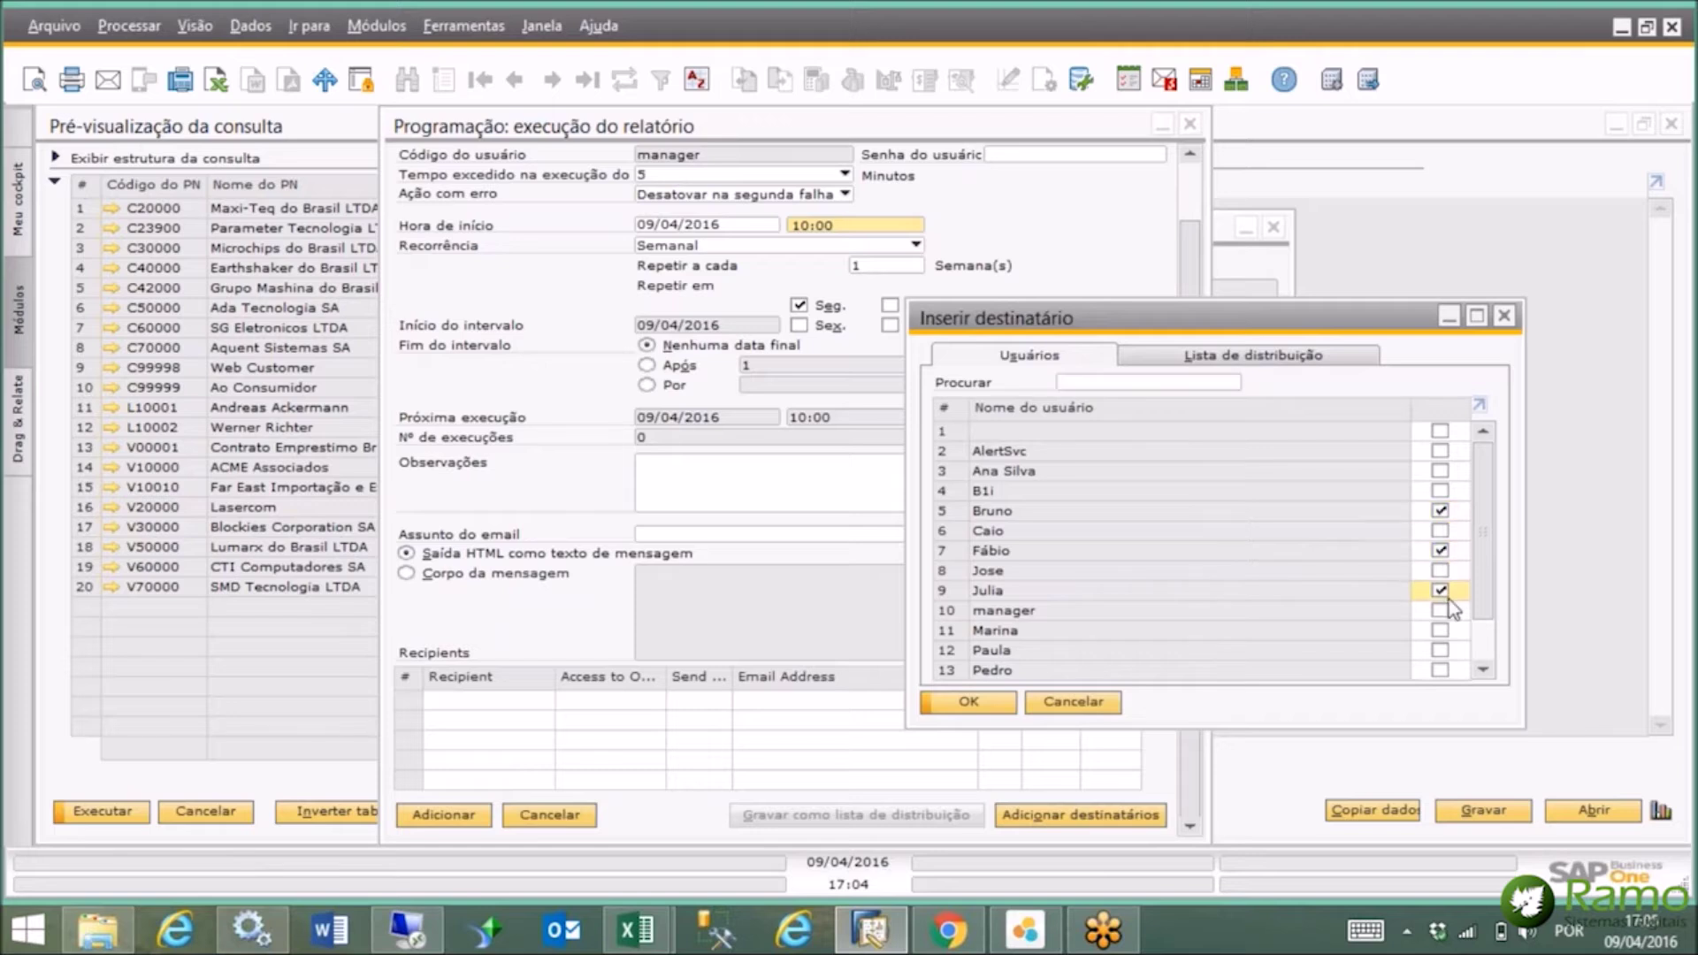
{"action": "left_click", "coordinate": [1445, 649]}
{"action": "left_click", "coordinate": [1506, 321]}
{"action": "left_click", "coordinate": [1190, 124]}
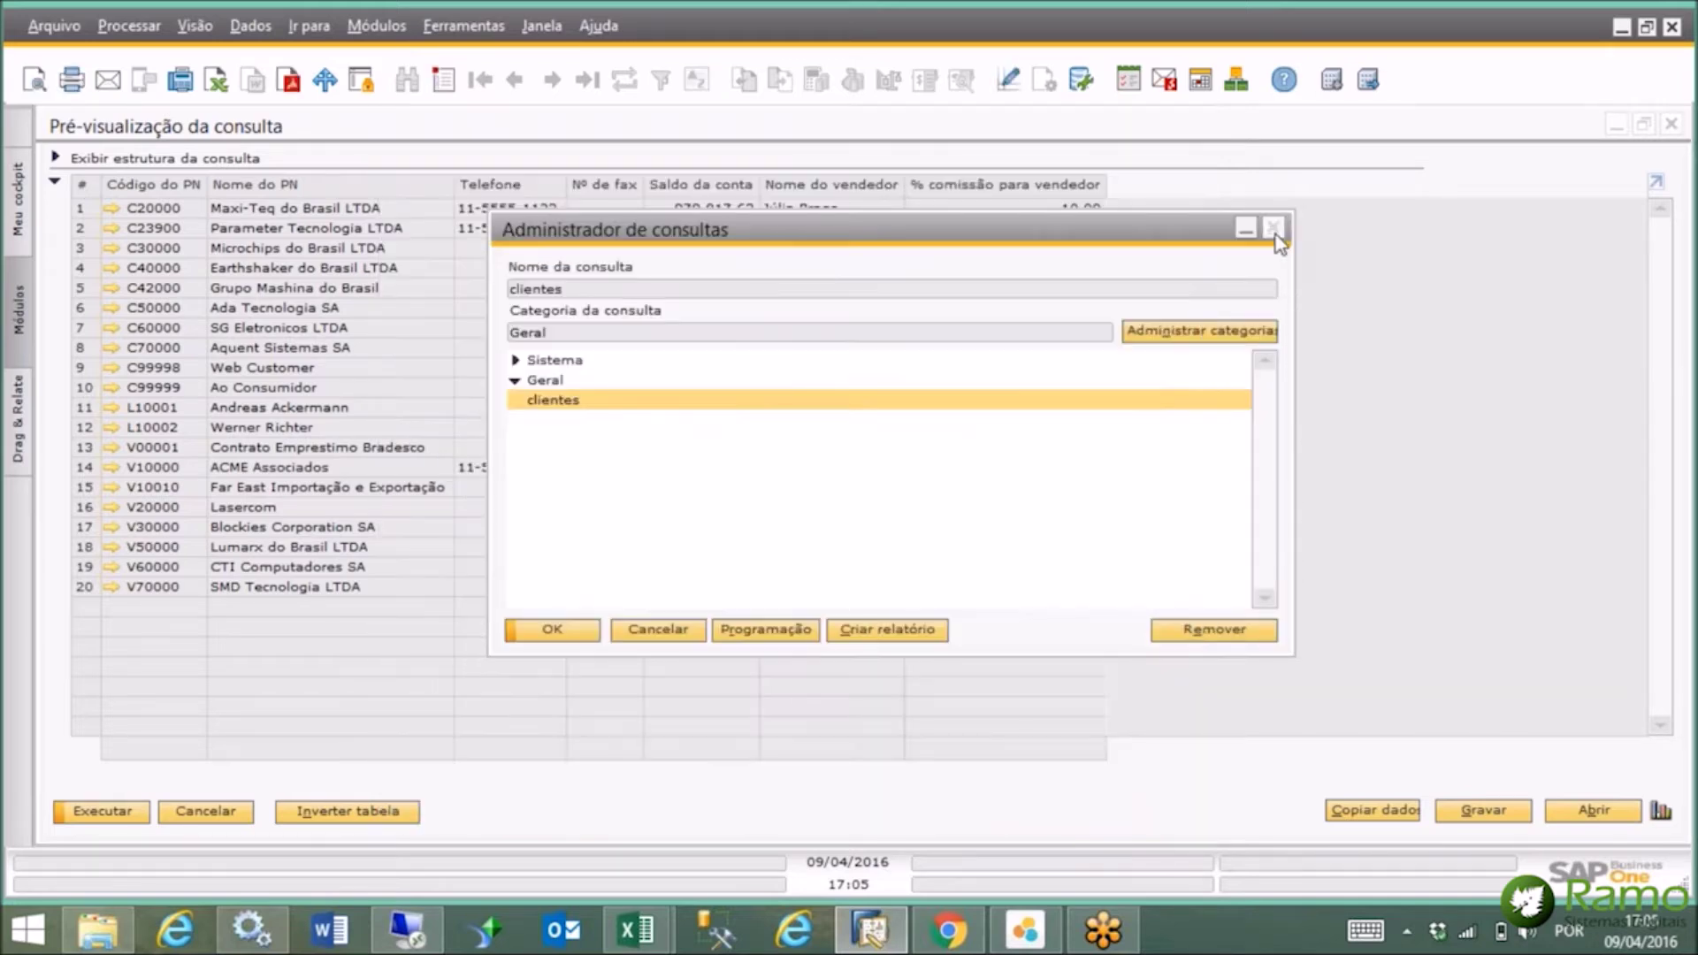
{"action": "left_click", "coordinate": [1274, 230]}
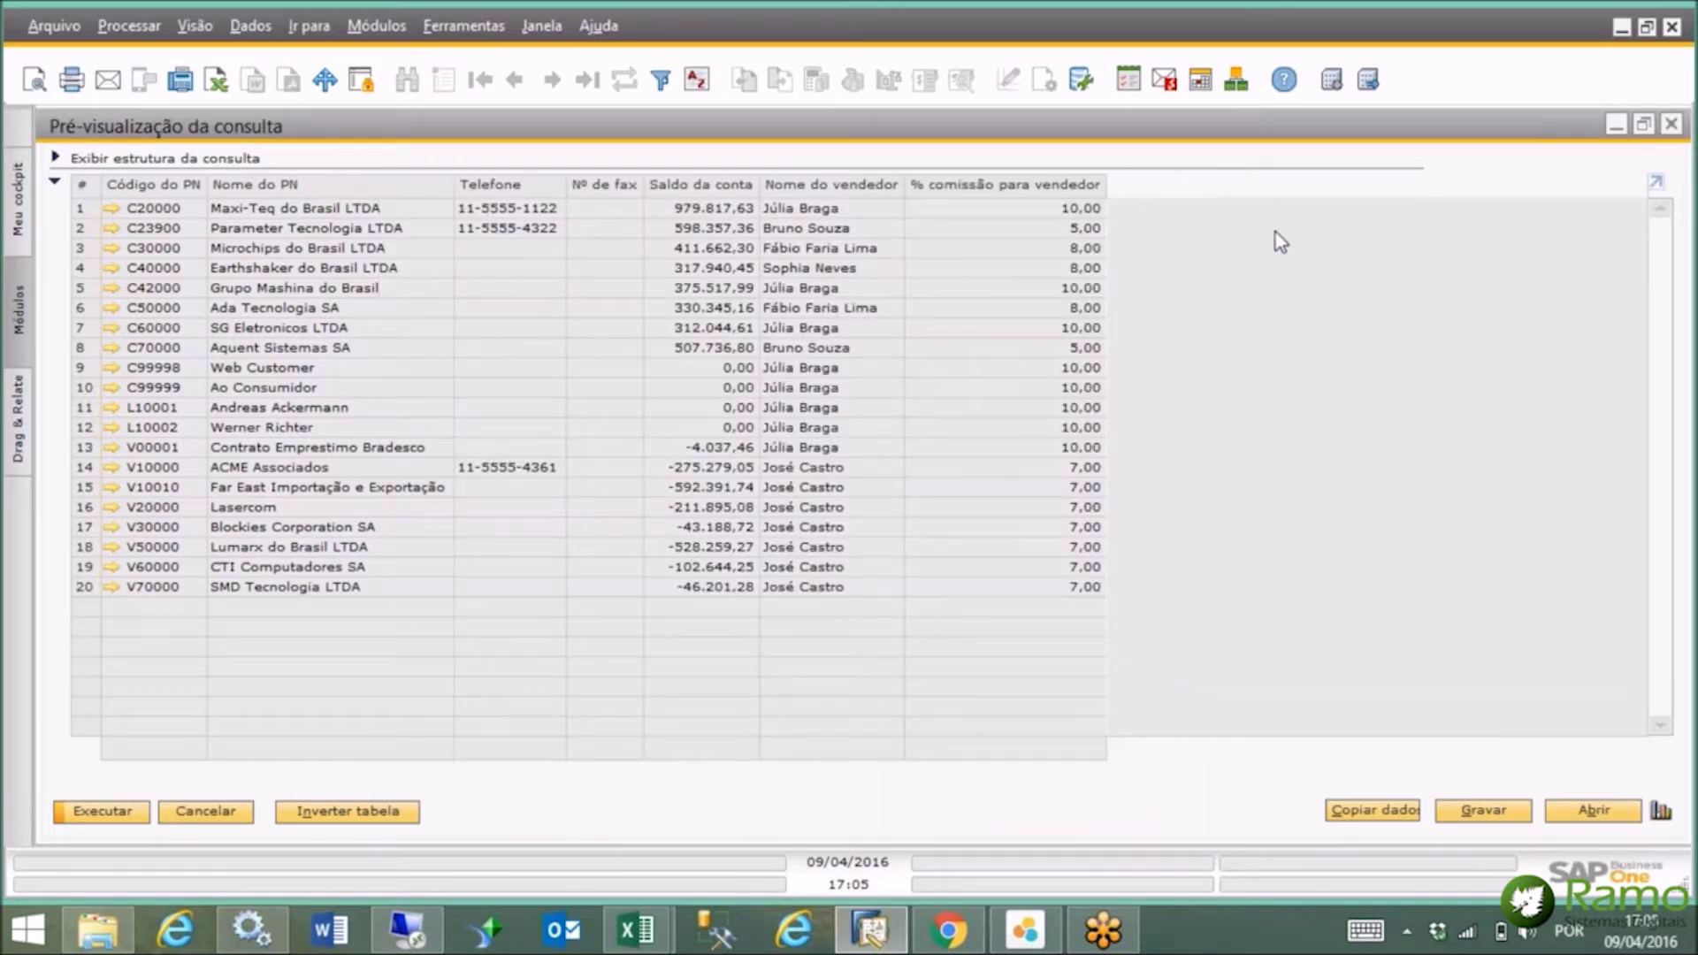
Close the query preview and the query generator, then launch SAP Crystal Reports.
{"action": "left_click", "coordinate": [1672, 126]}
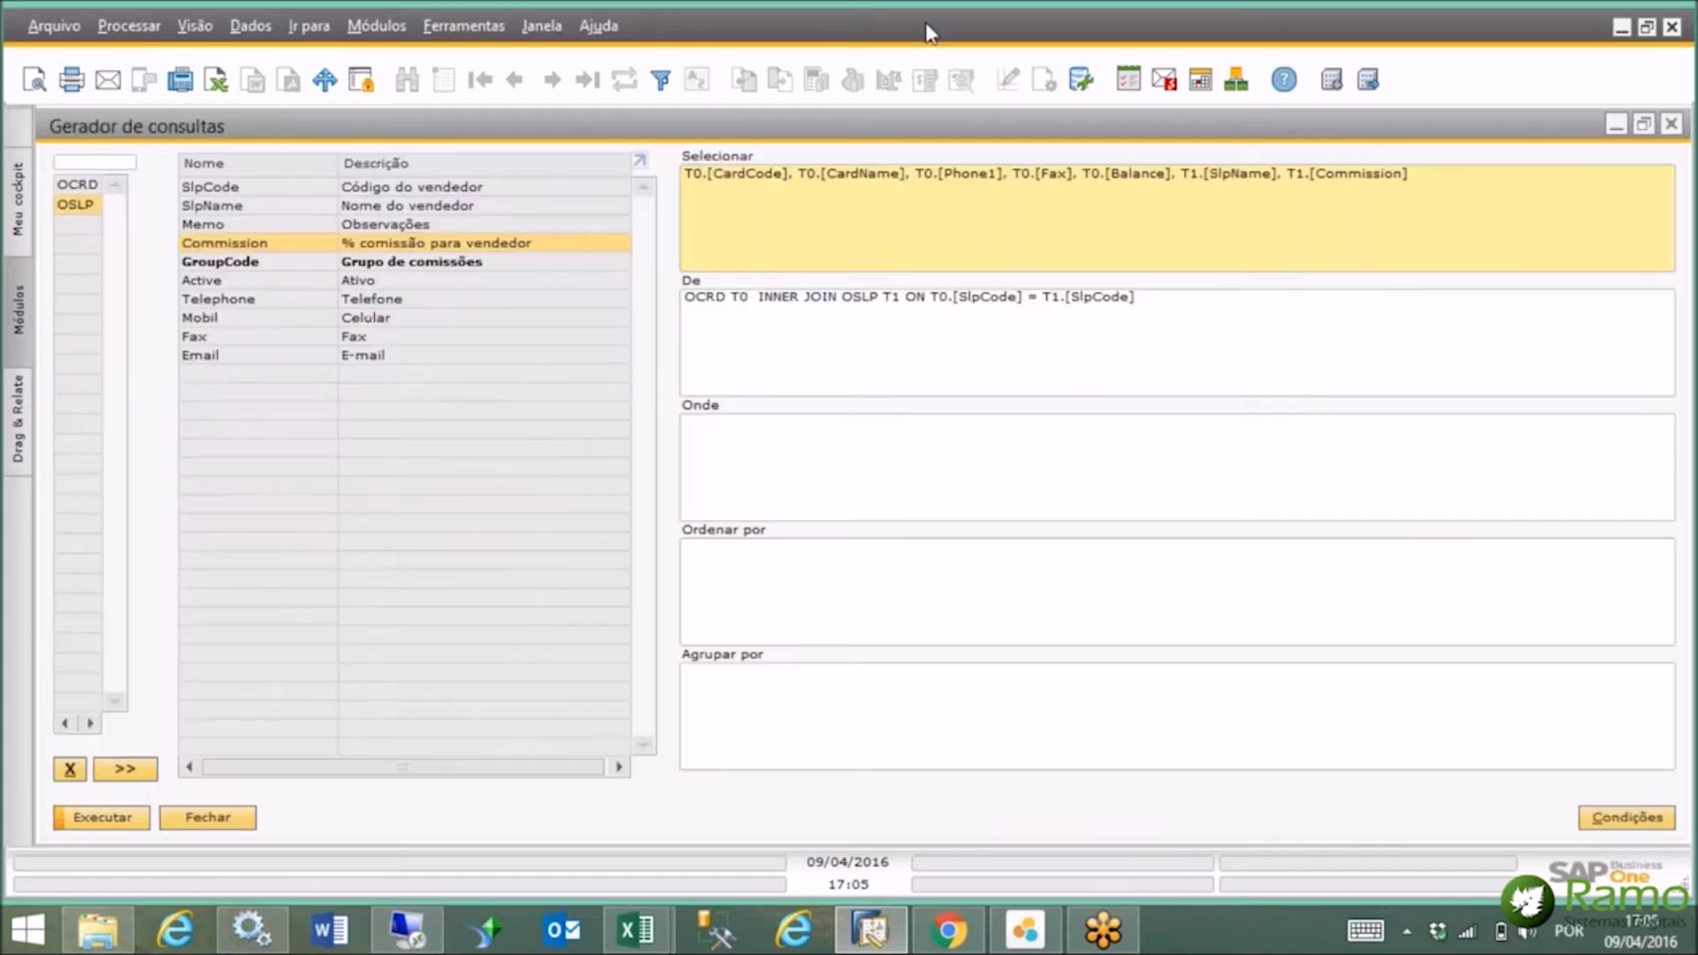
{"action": "left_click", "coordinate": [1672, 125]}
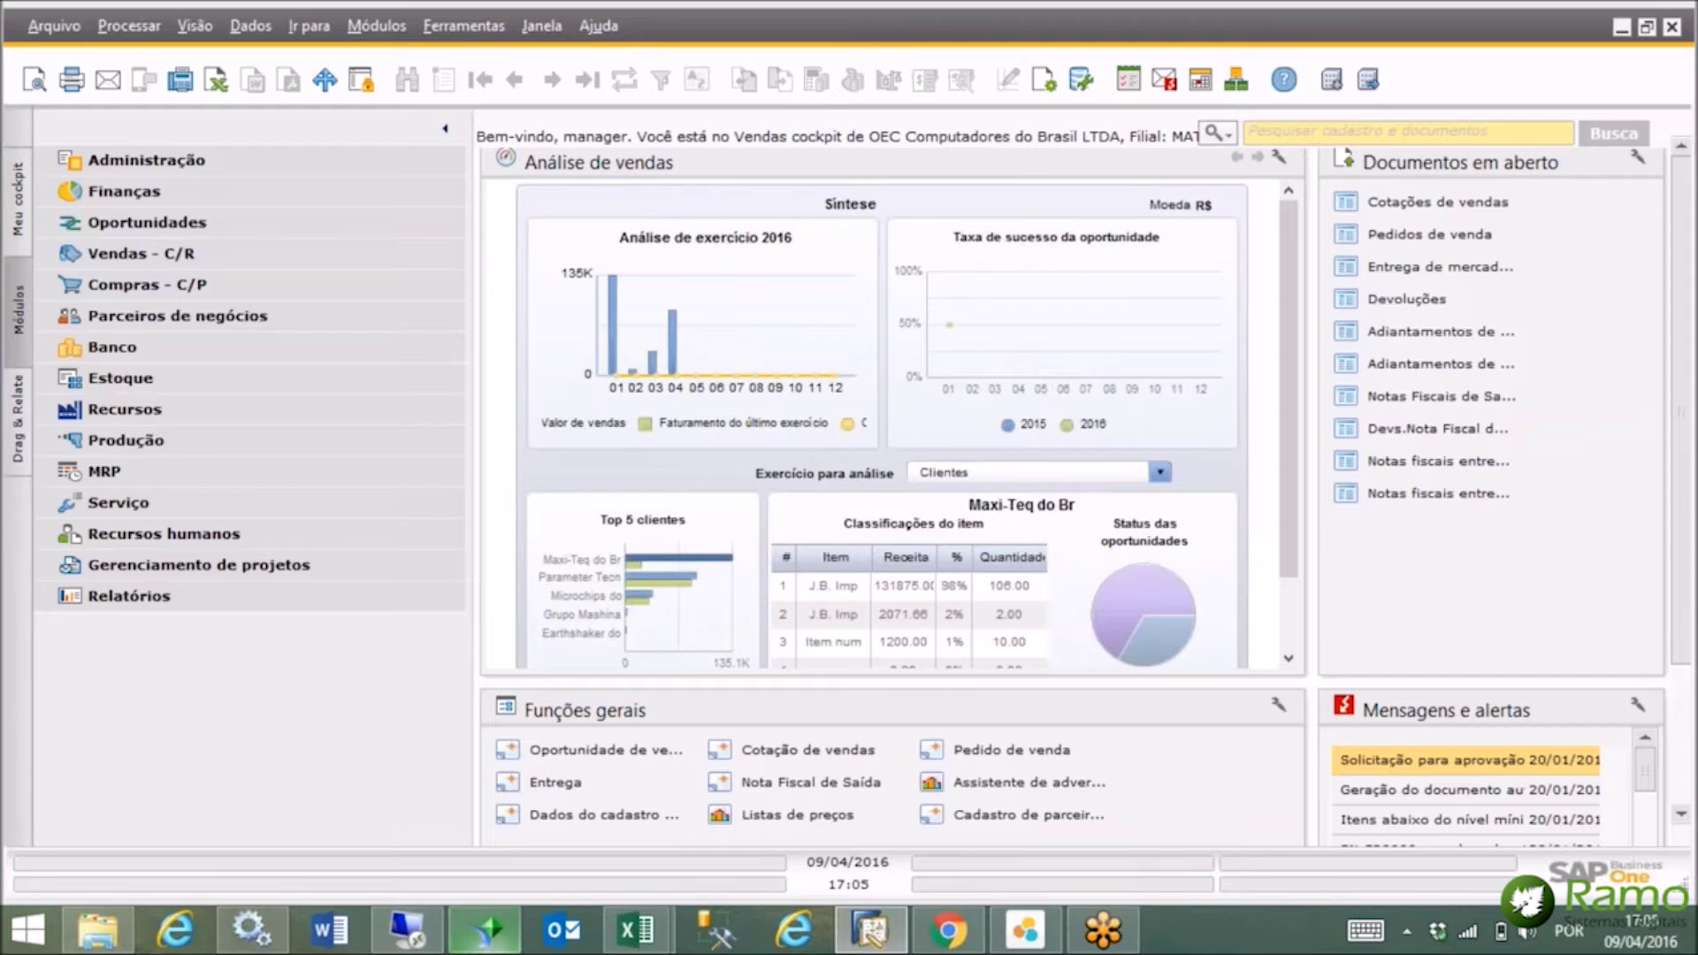
{"action": "left_click", "coordinate": [871, 928]}
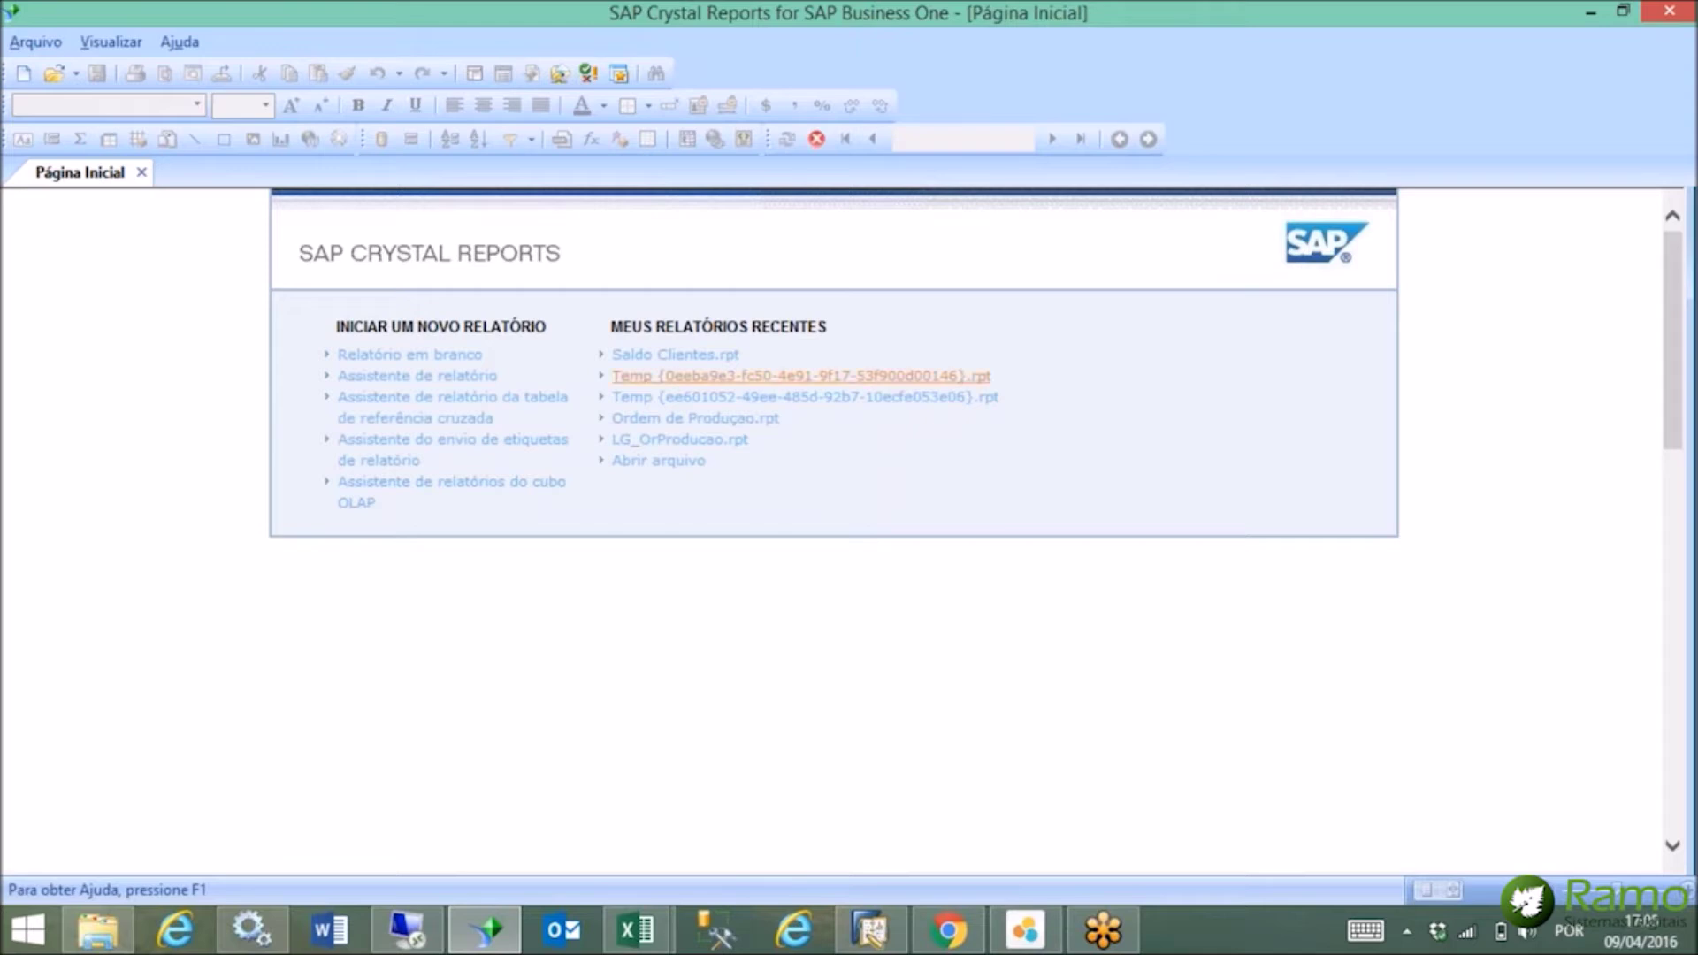
Open Saldo Clientes in design view and scroll through its sections, then return to SAP Business One.
{"action": "left_click", "coordinate": [695, 366]}
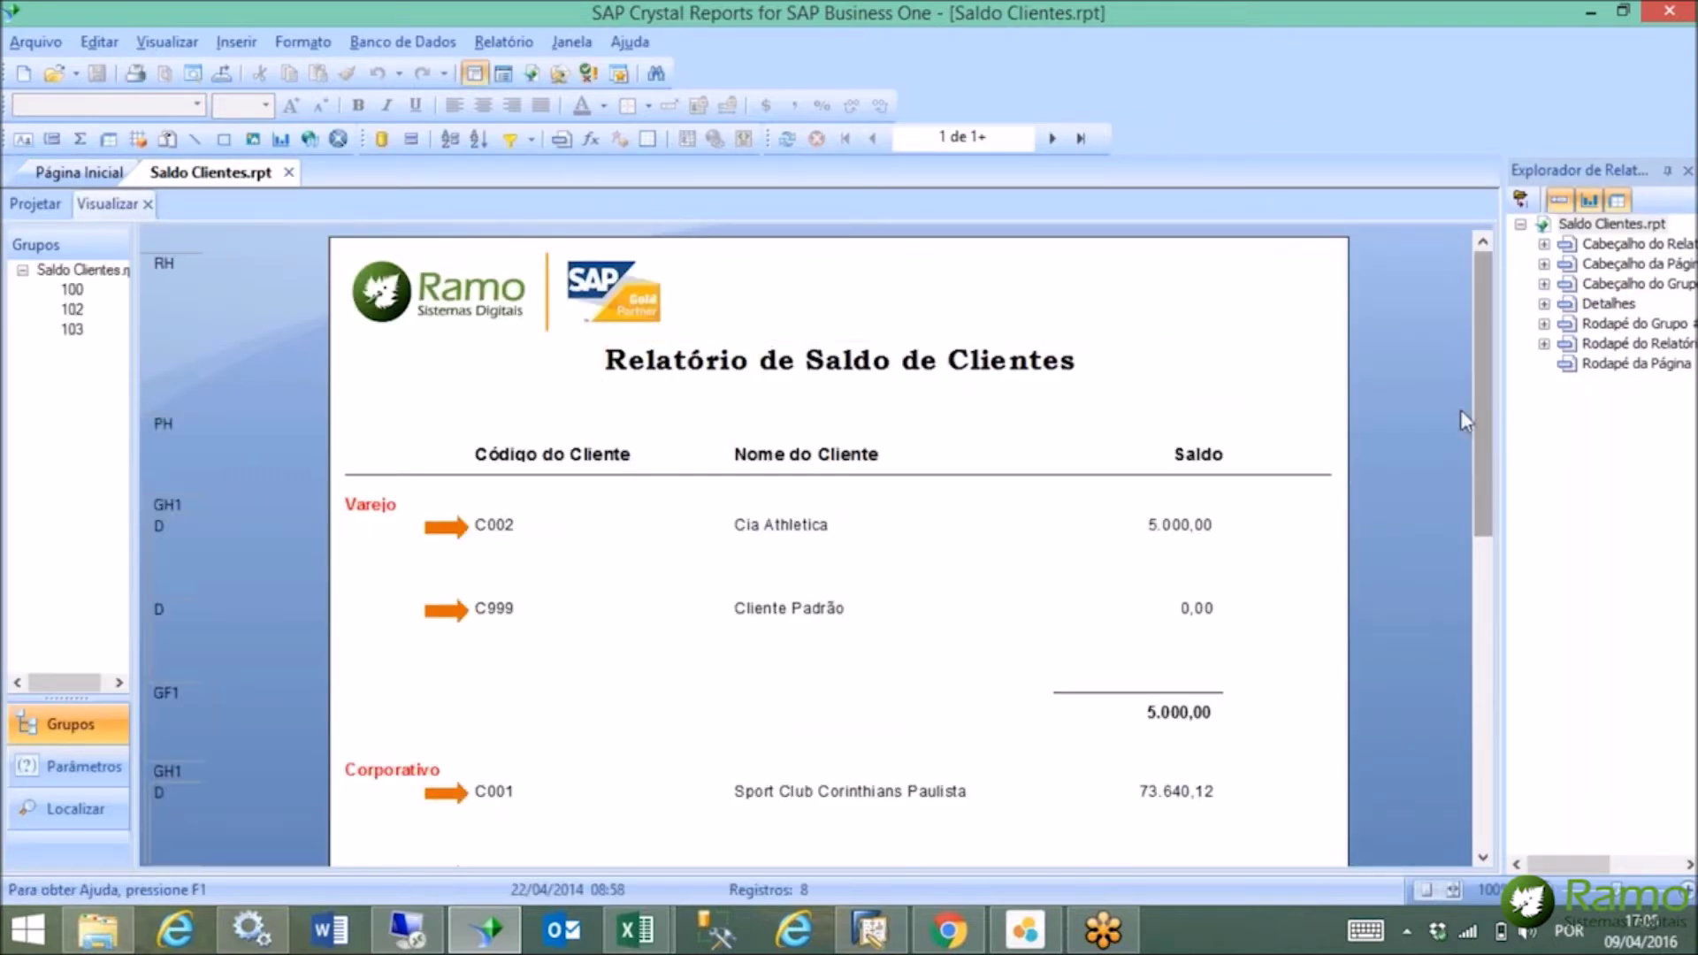
{"action": "left_click_drag", "start_coordinate": [1483, 391], "coordinate": [1543, 354]}
{"action": "left_click", "coordinate": [41, 207]}
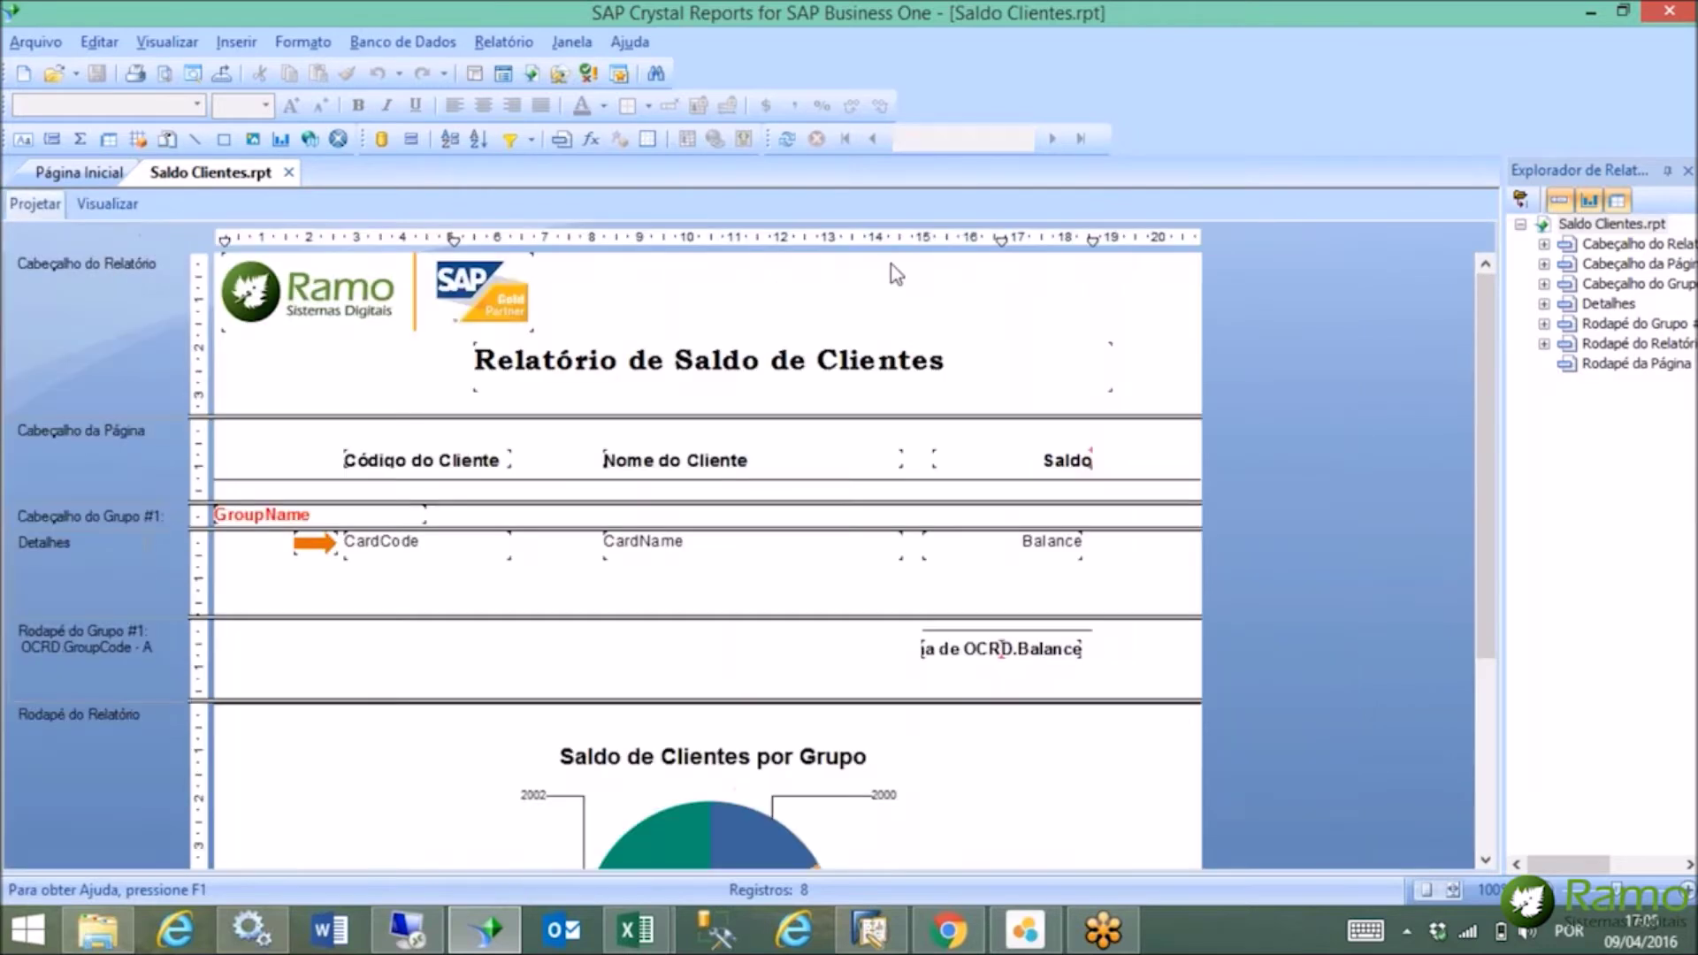
{"action": "left_click_drag", "start_coordinate": [1488, 353], "coordinate": [1522, 263]}
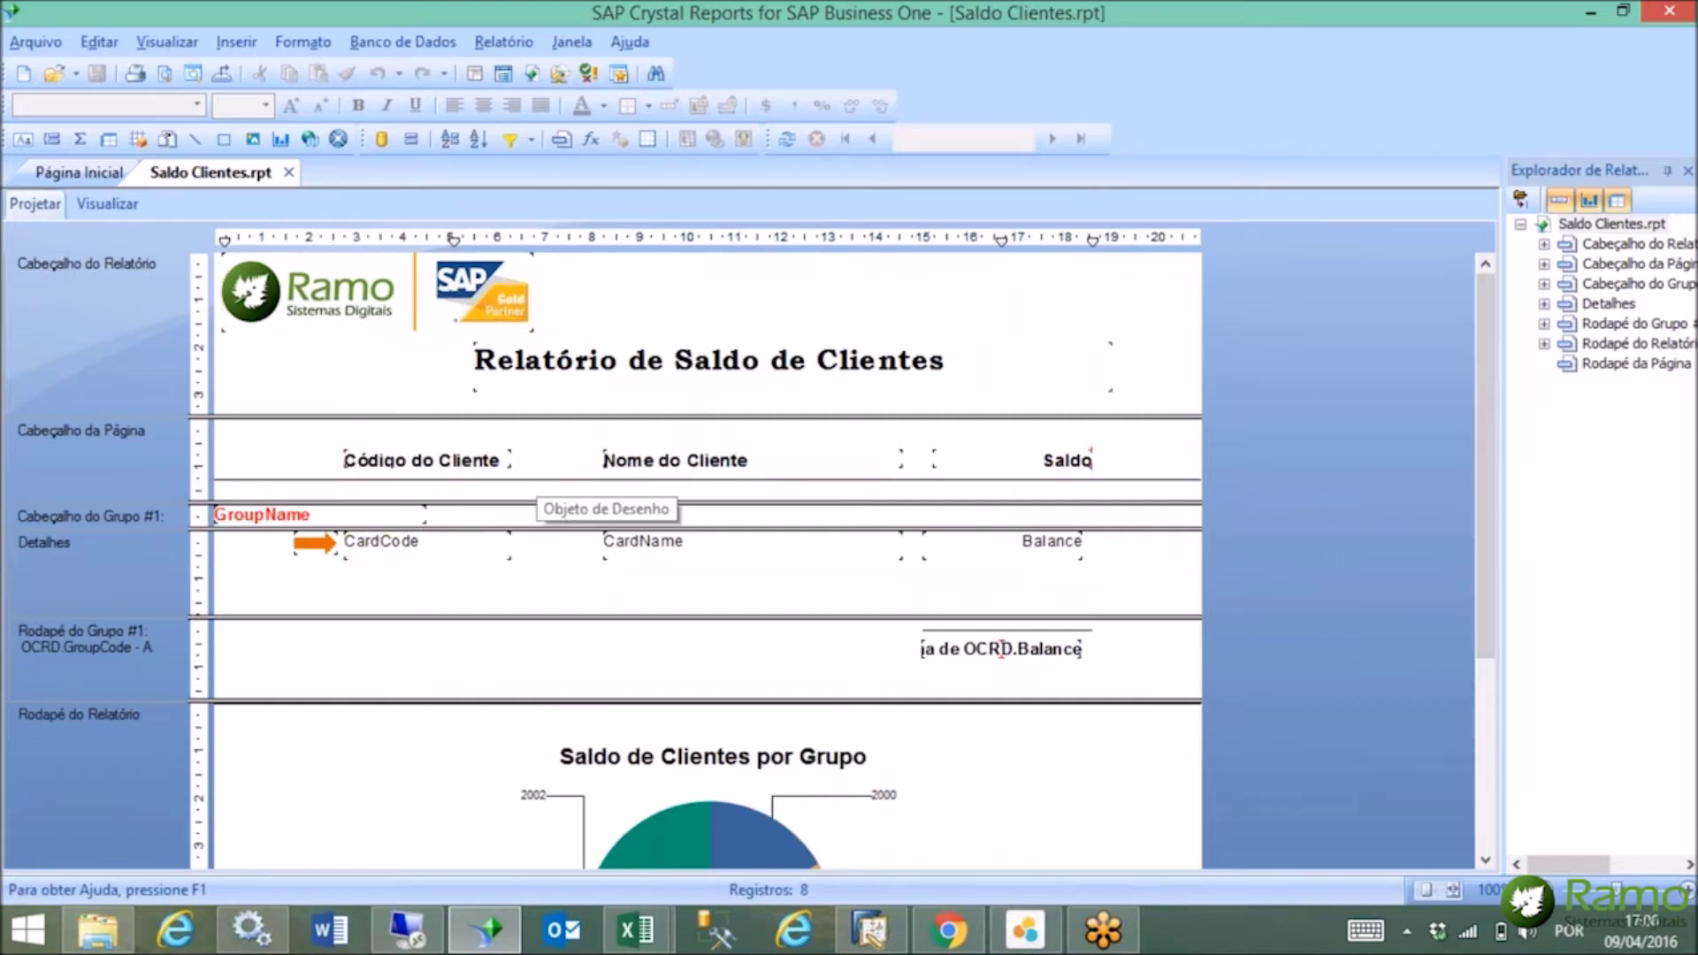
{"action": "left_click_drag", "start_coordinate": [1490, 580], "coordinate": [1392, 544]}
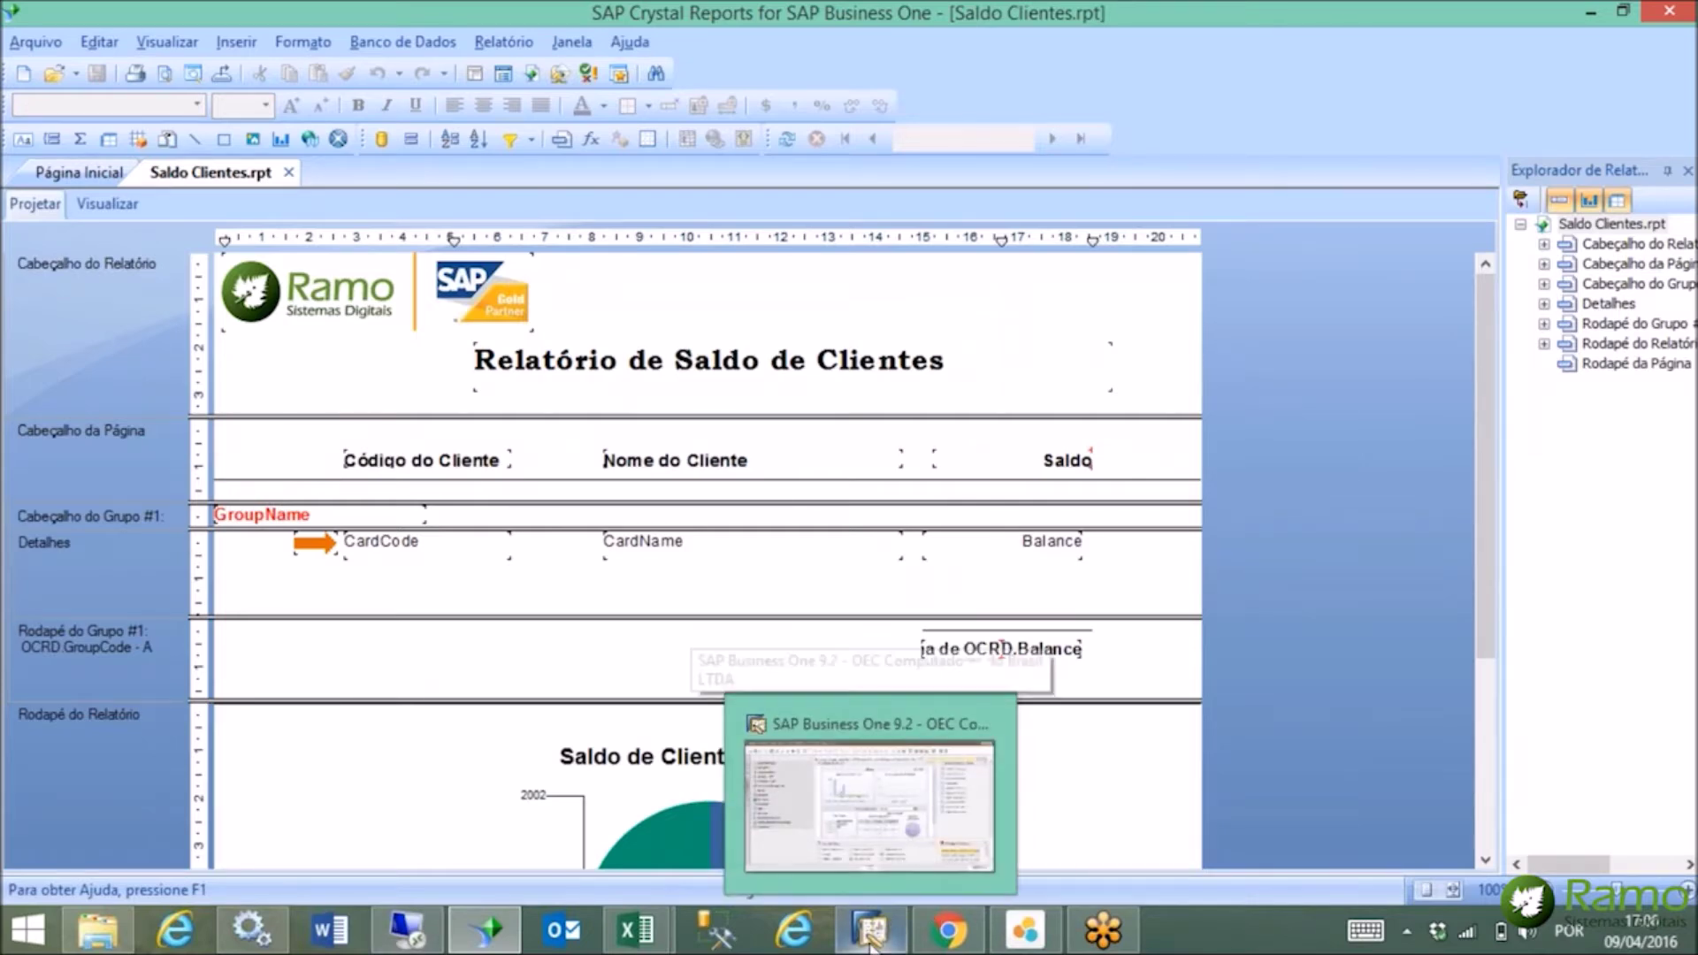
{"action": "left_click", "coordinate": [867, 805]}
Browse the Relatórios do parceiro de negócios list, collapse Parceiros de negócios, and return to Crystal Reports.
{"action": "left_click", "coordinate": [237, 318]}
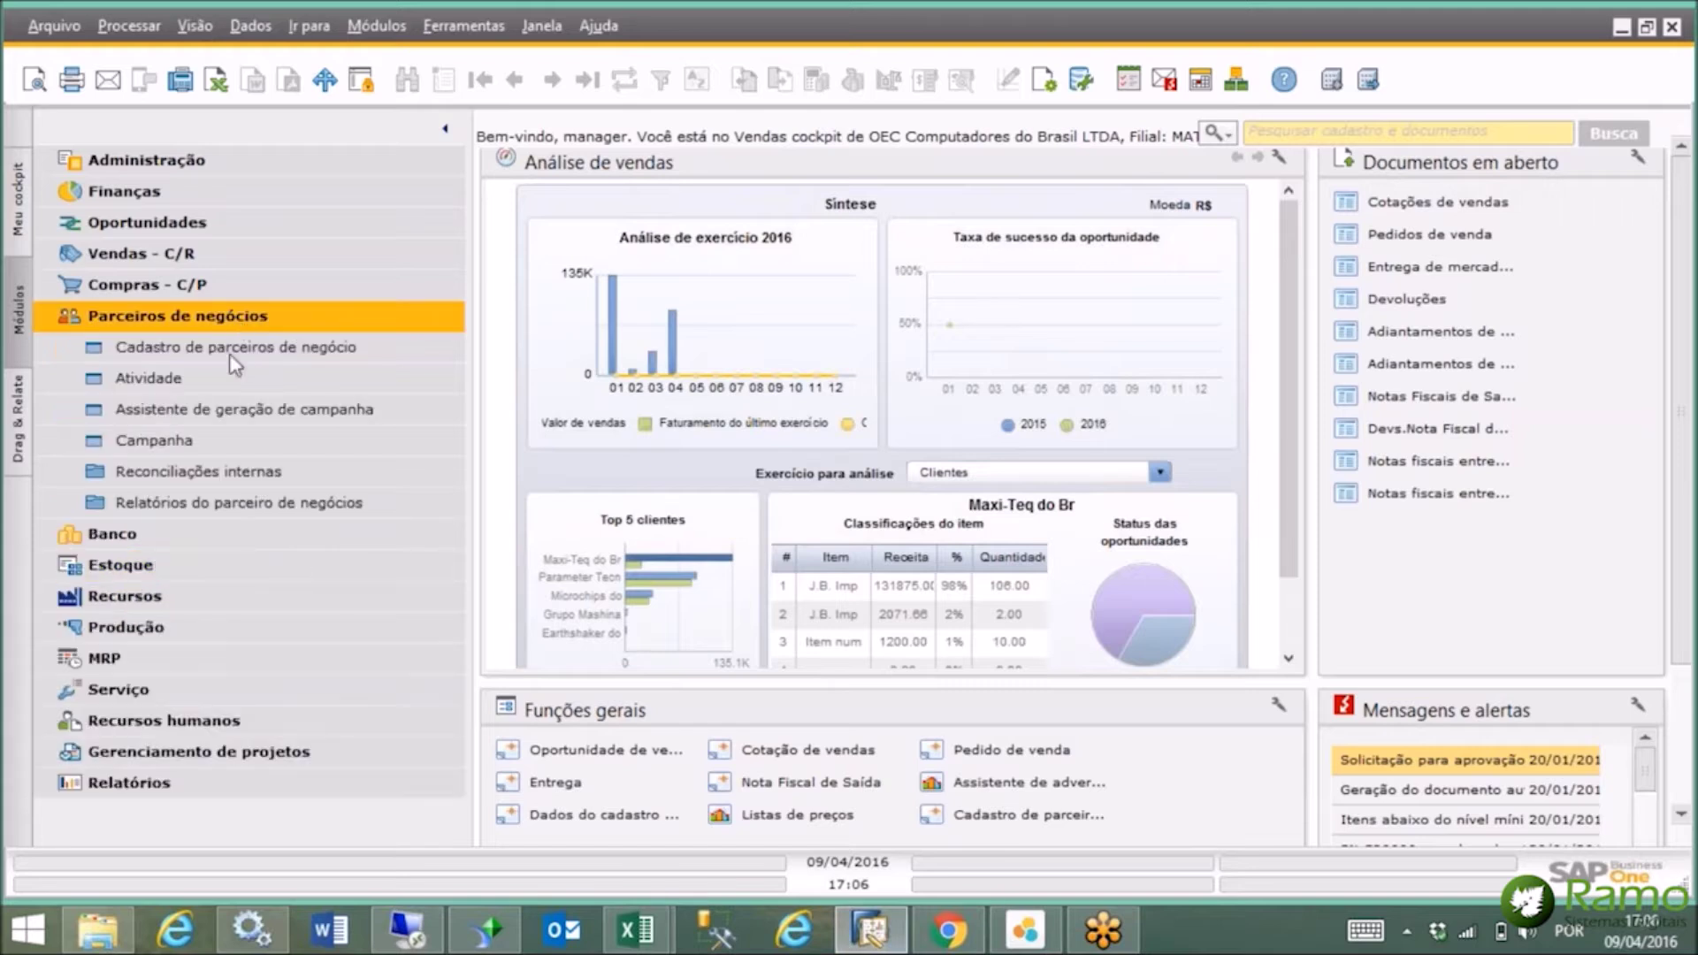
{"action": "left_click", "coordinate": [226, 504]}
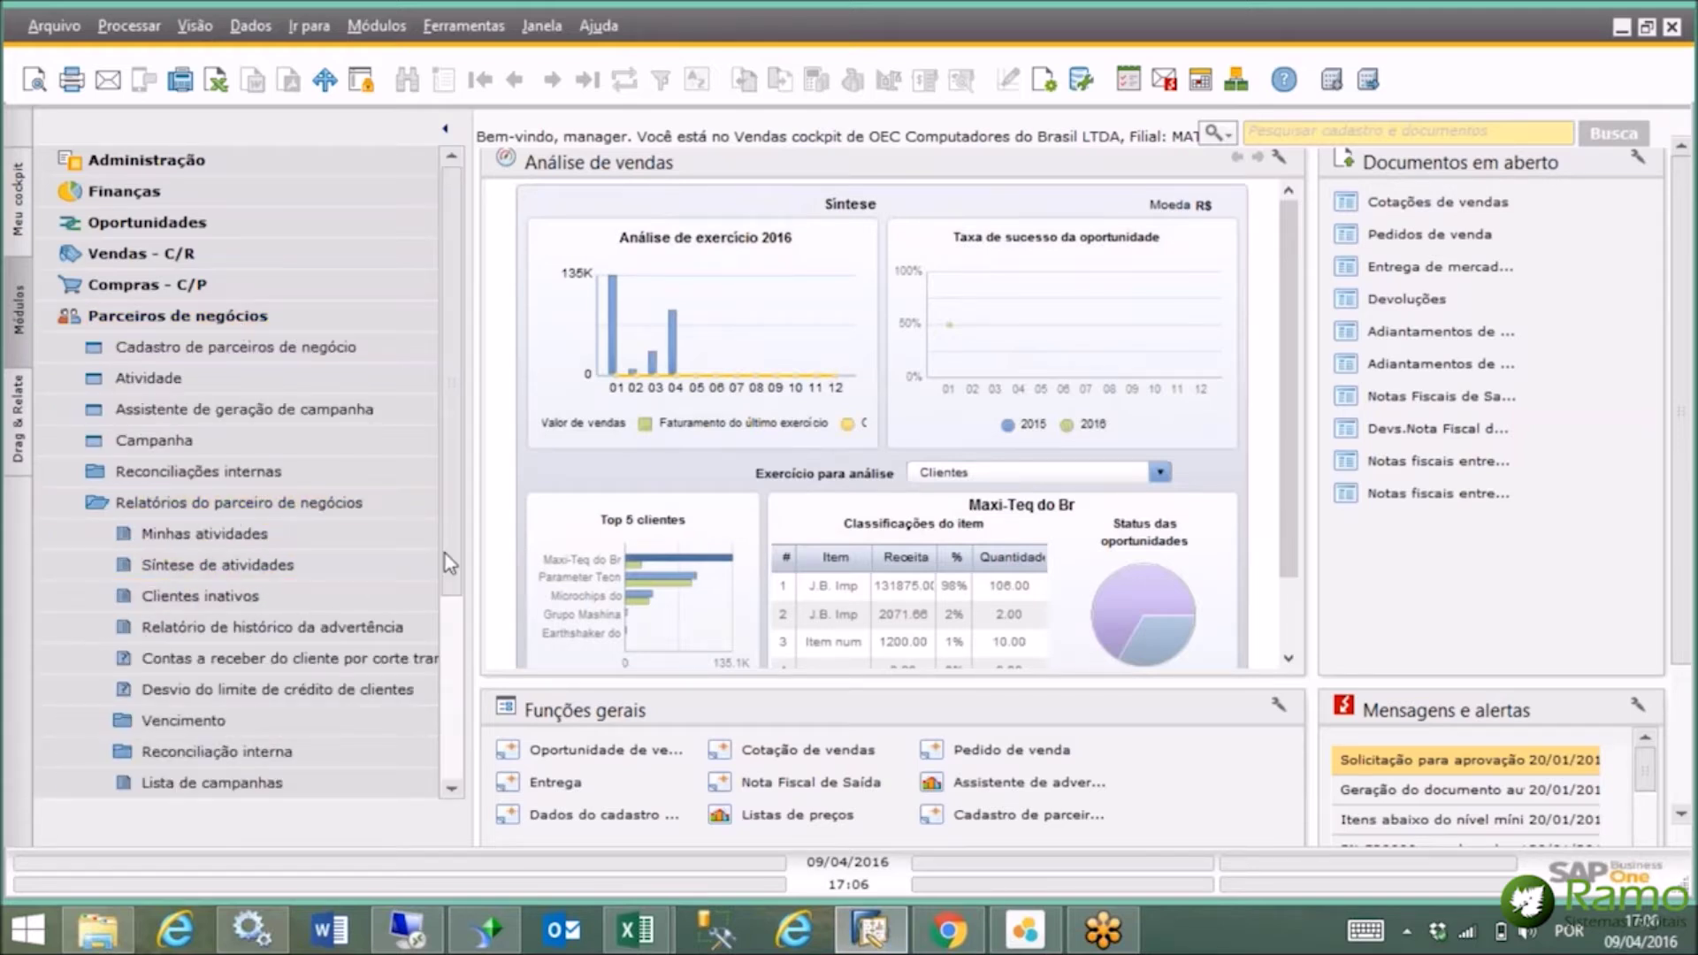
{"action": "left_click_drag", "start_coordinate": [458, 579], "coordinate": [452, 527]}
{"action": "left_click", "coordinate": [370, 329]}
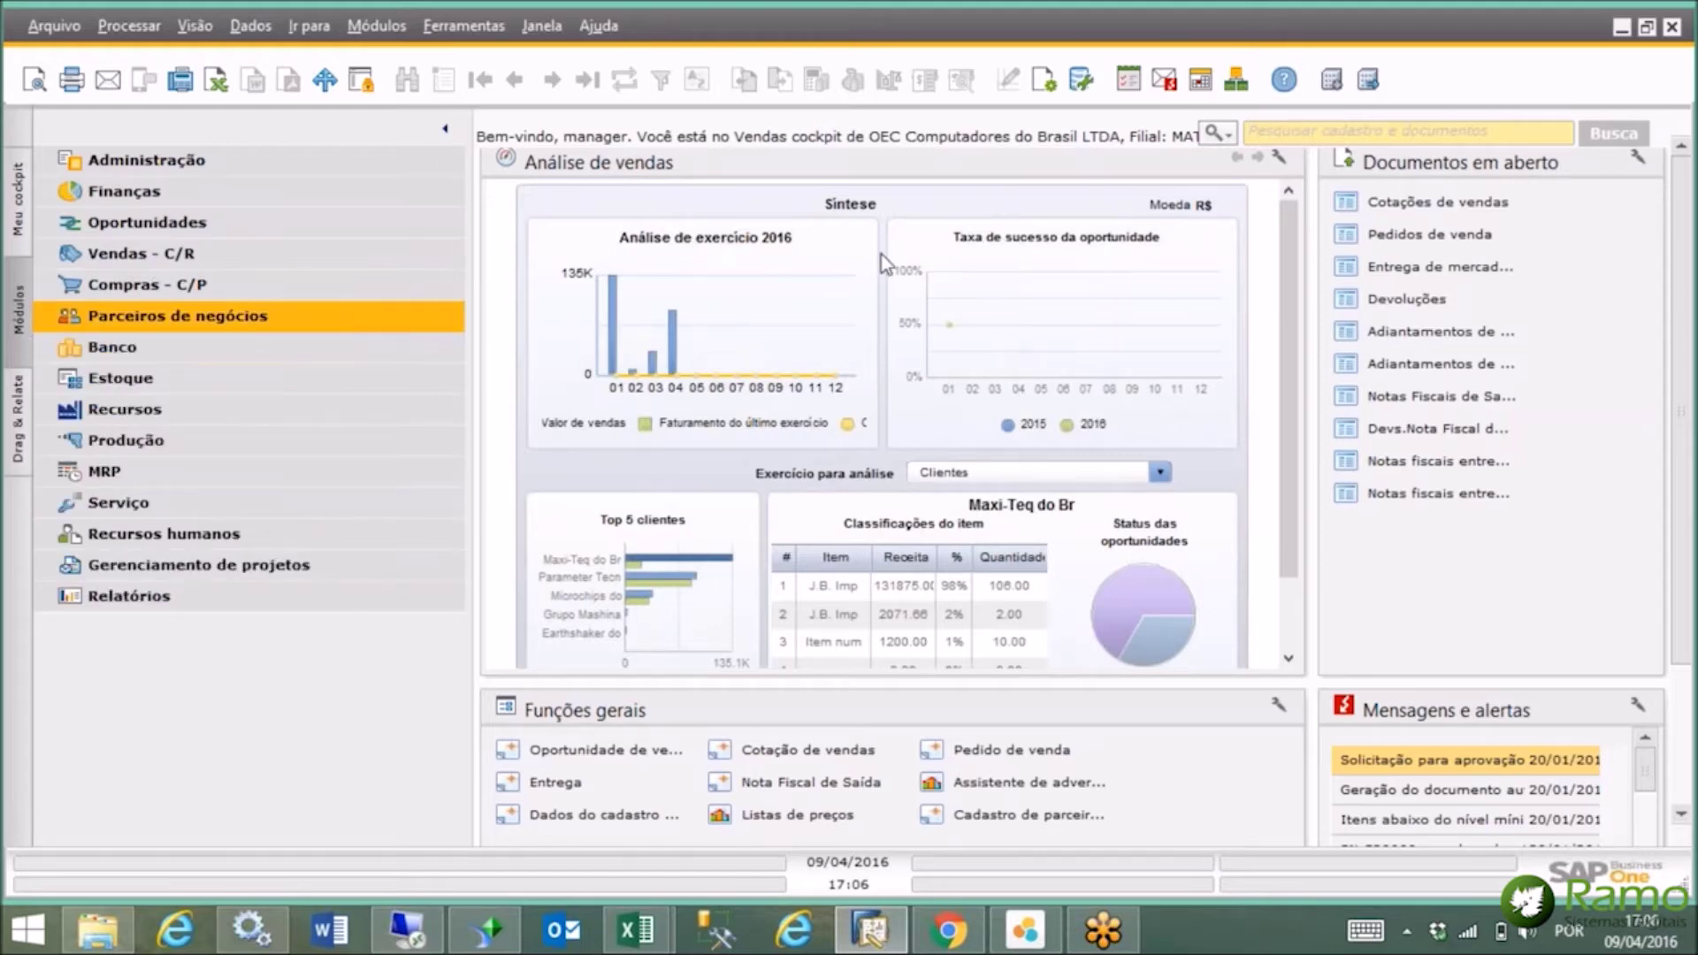
{"action": "left_click", "coordinate": [502, 933]}
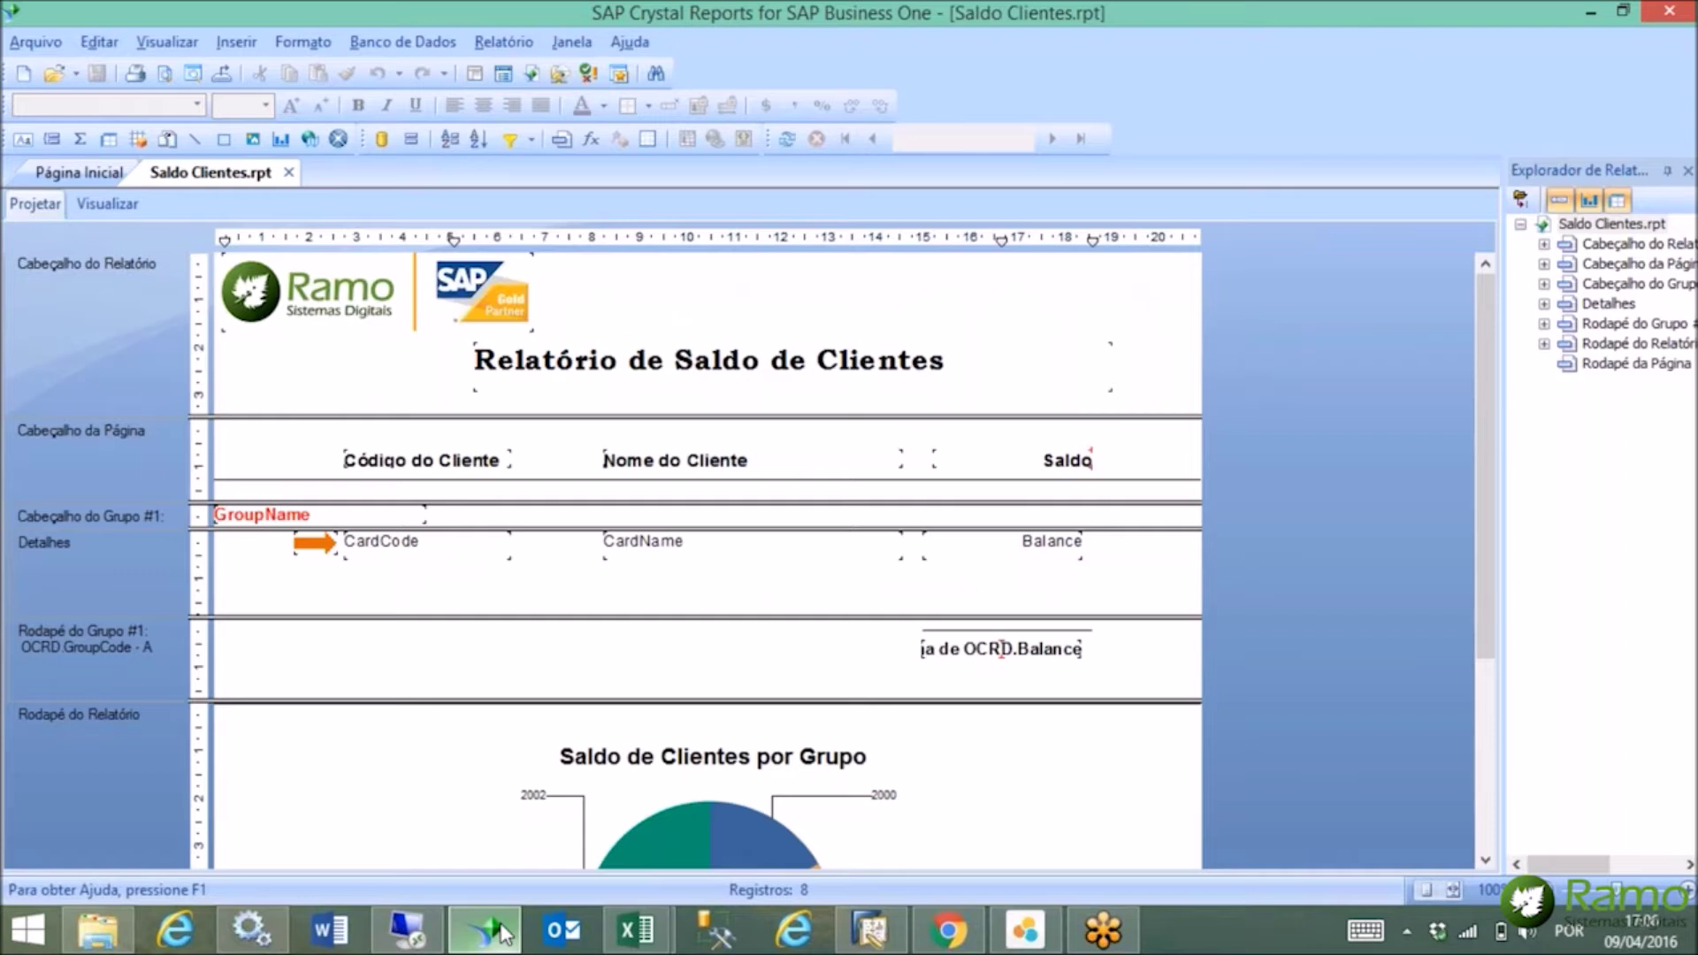
Scroll the Saldo Clientes design view, then minimise the report designer.
{"action": "left_click_drag", "start_coordinate": [1489, 324], "coordinate": [1536, 253]}
{"action": "left_click", "coordinate": [1594, 12]}
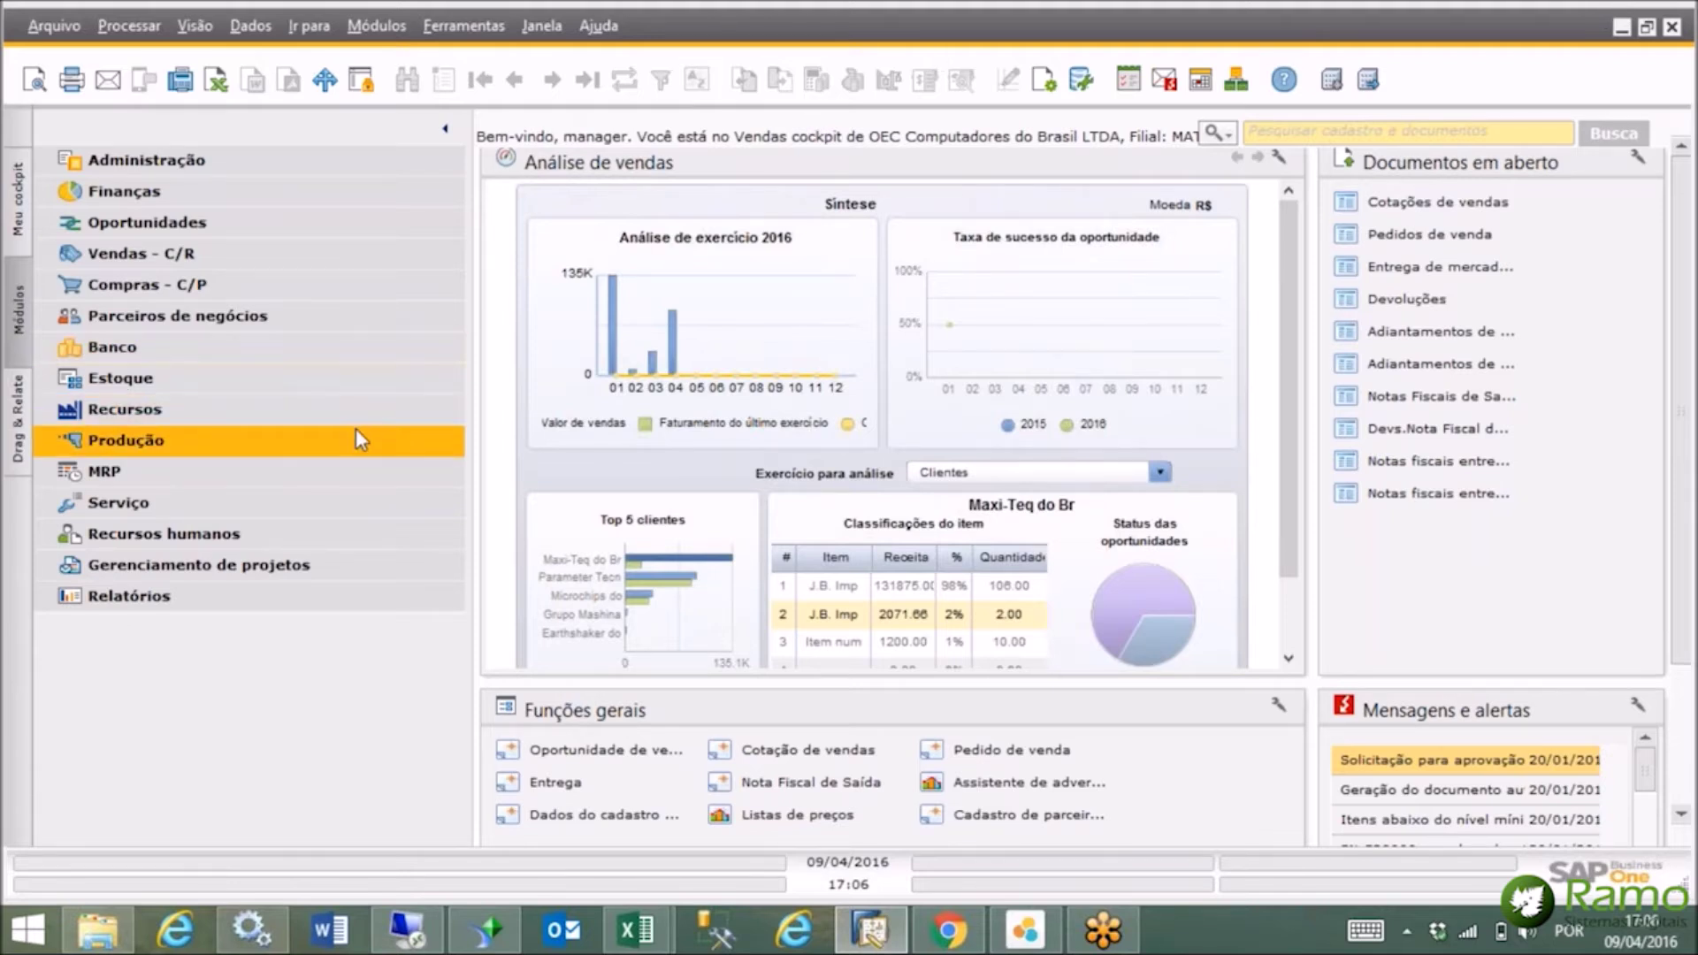
Open the first saved sales forecast (2016) from MRP > Previsões and maximise it.
{"action": "left_click", "coordinate": [402, 458]}
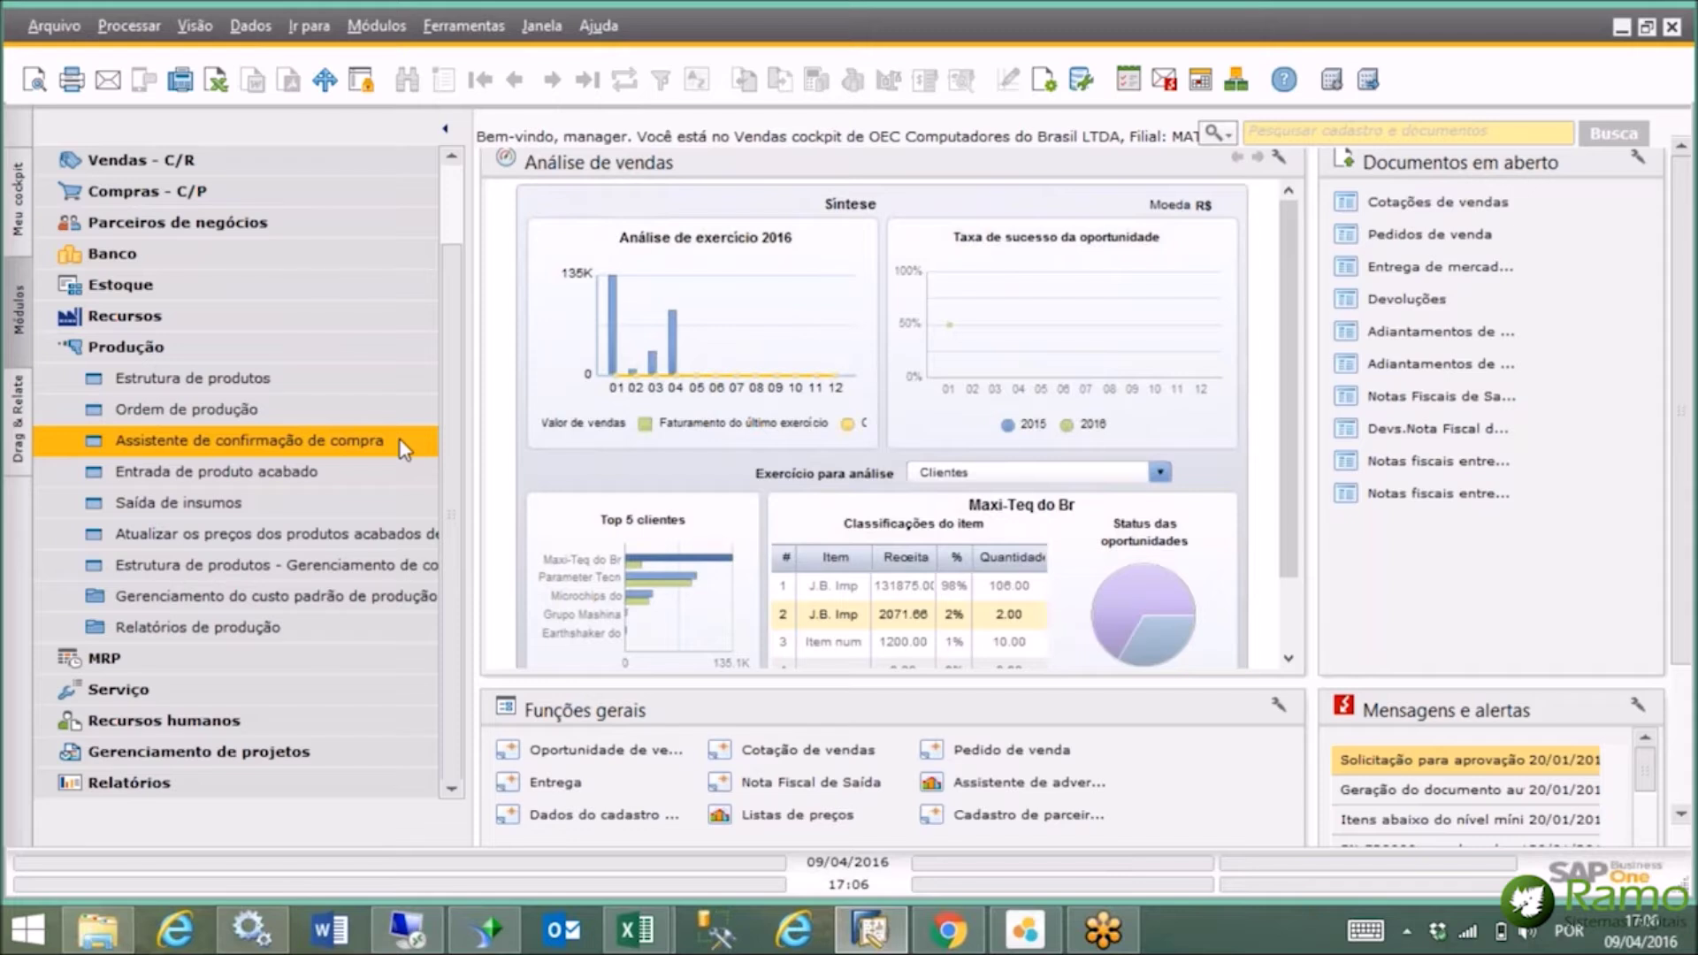
{"action": "left_click", "coordinate": [252, 350]}
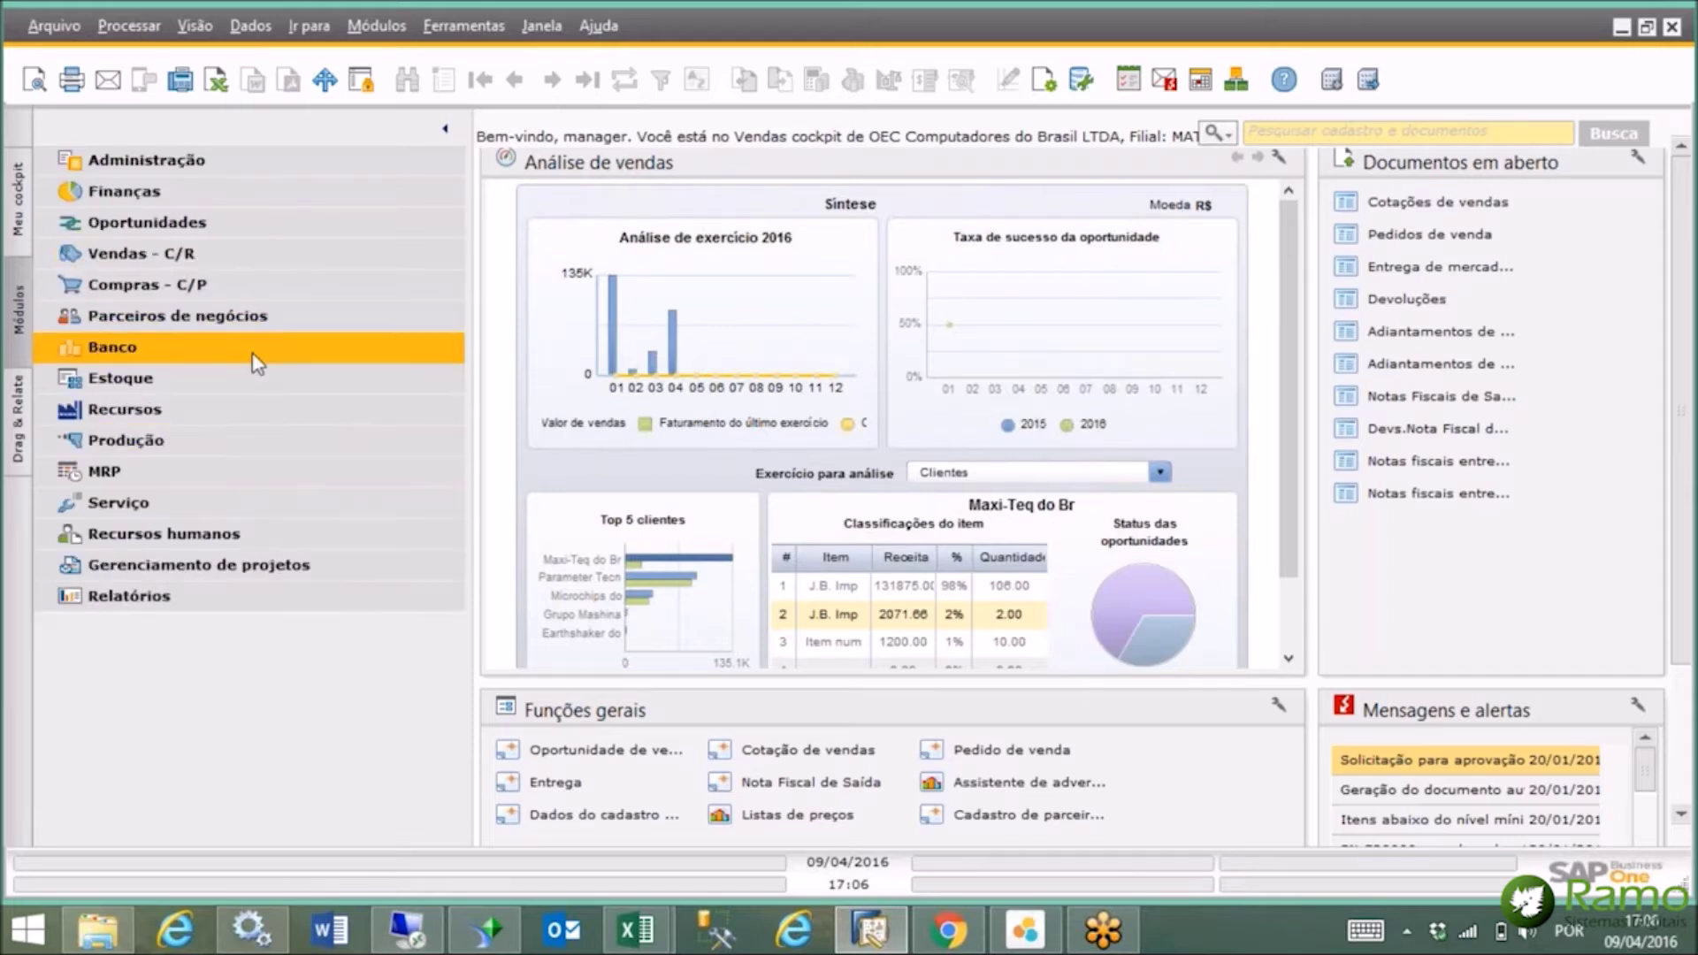
{"action": "left_click", "coordinate": [246, 471]}
{"action": "left_click", "coordinate": [253, 507]}
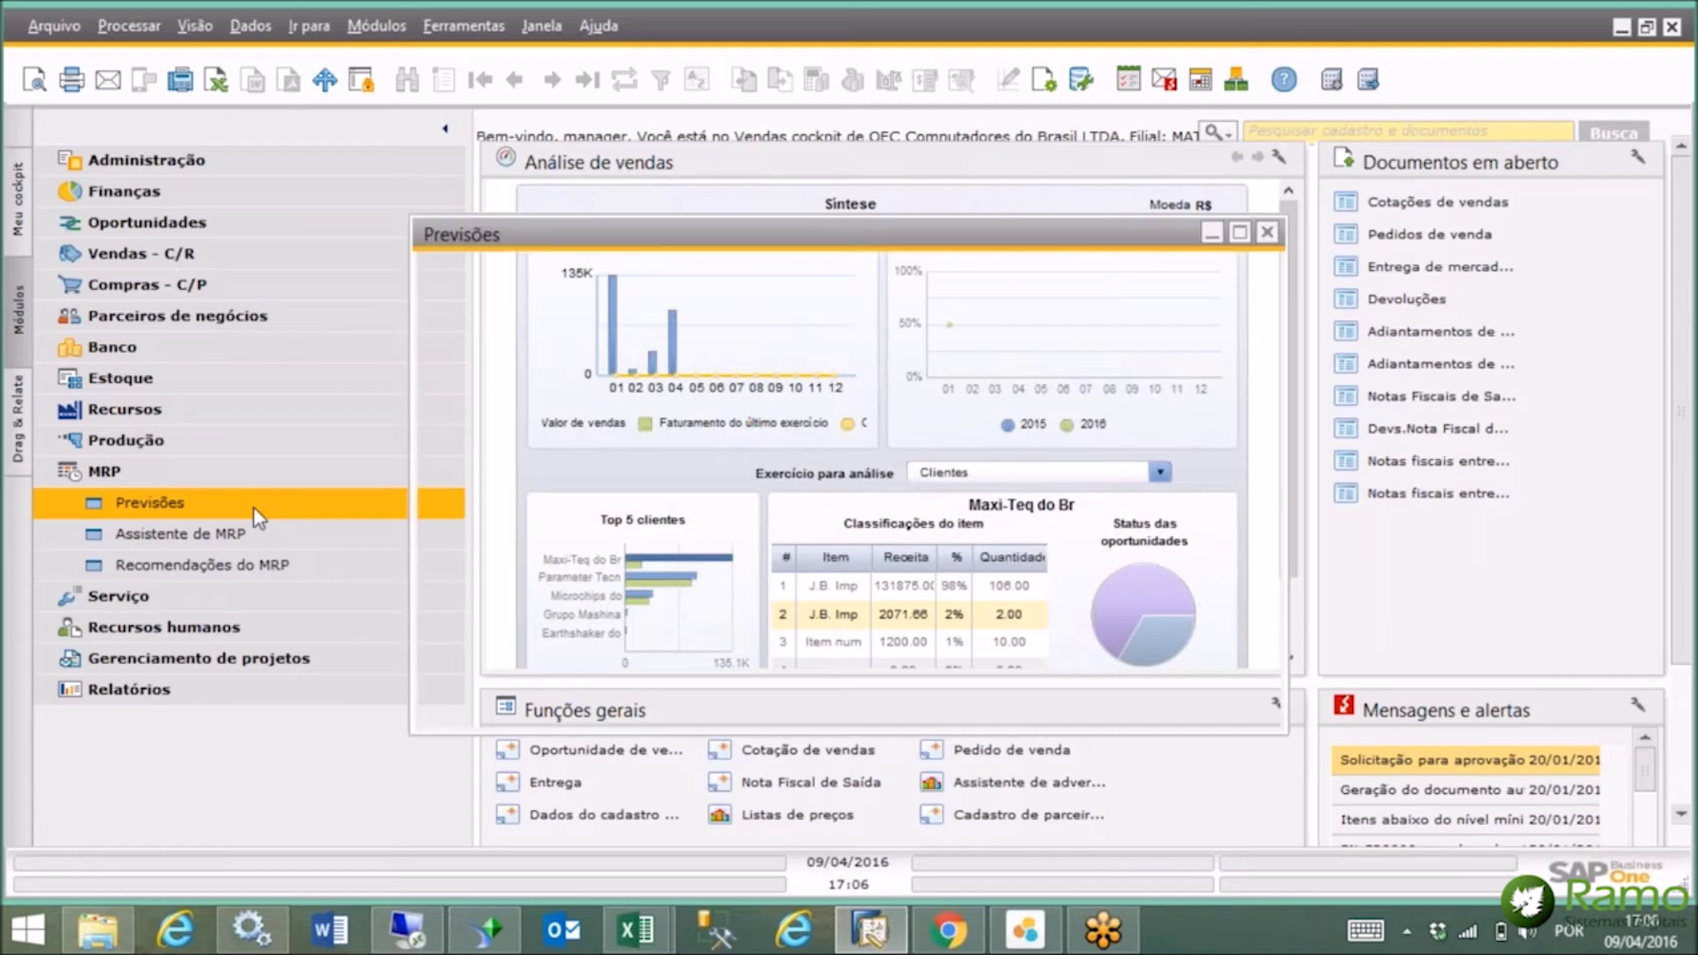
{"action": "left_click", "coordinate": [480, 81]}
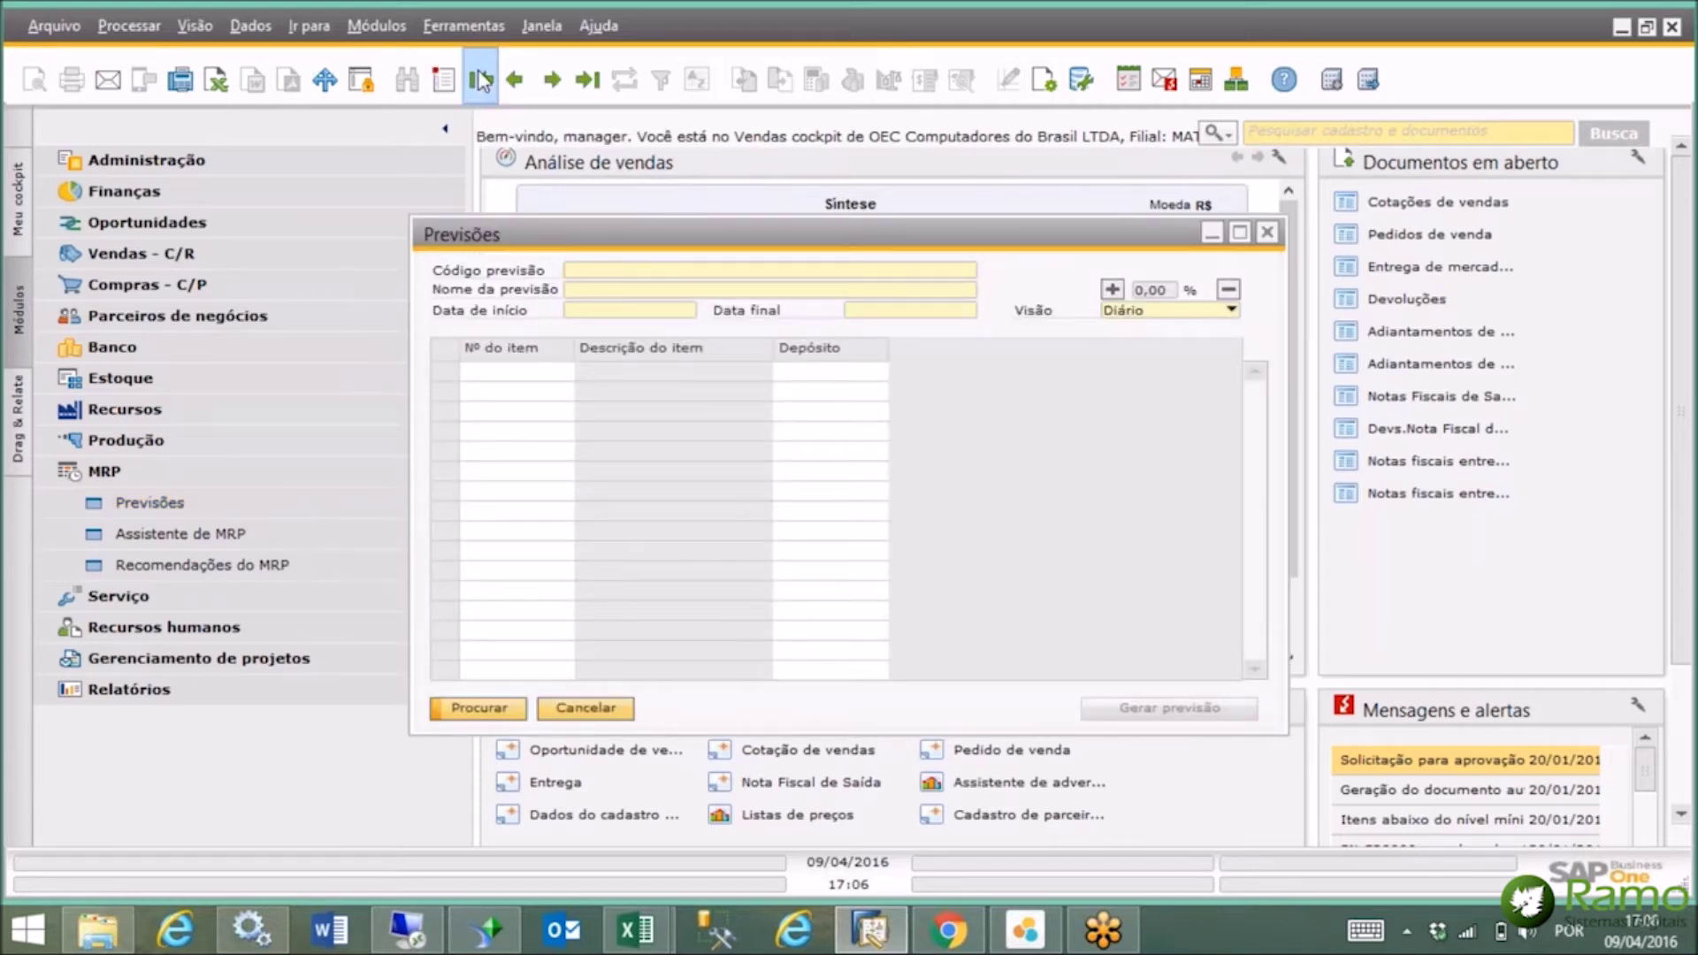
{"action": "left_click", "coordinate": [1238, 232]}
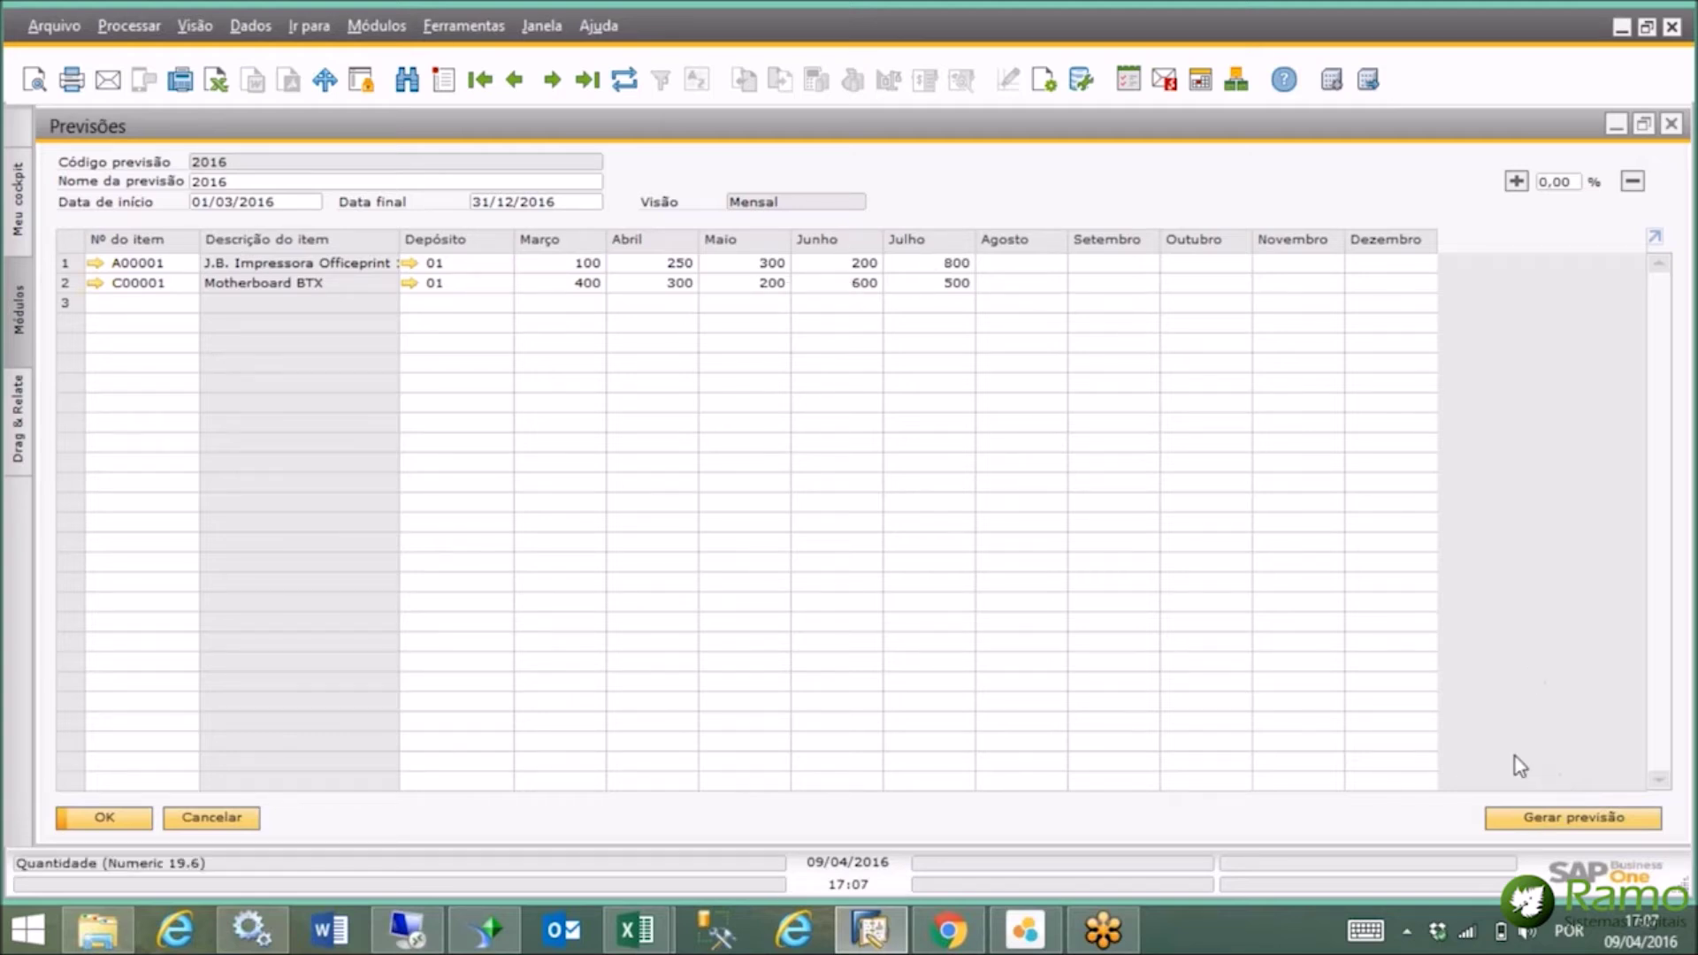
Review the advanced forecast generation settings, discard the changes with Não, and close the forecast.
{"action": "left_click", "coordinate": [1554, 828]}
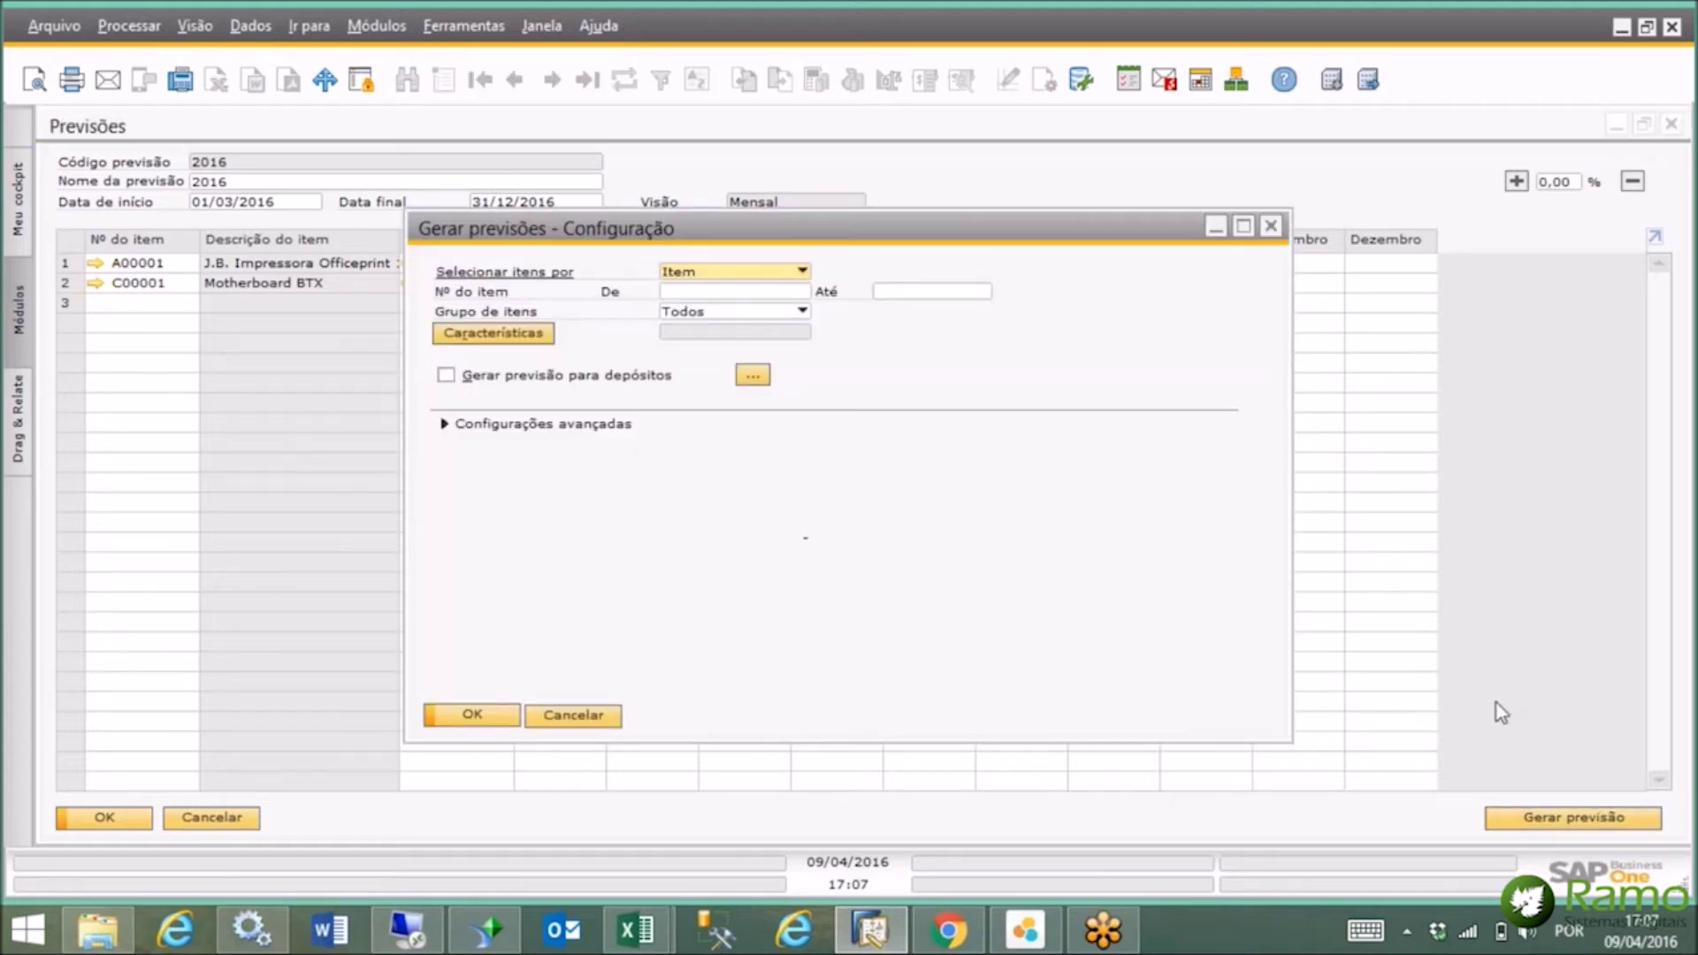
{"action": "left_click", "coordinate": [445, 426]}
{"action": "left_click", "coordinate": [449, 471]}
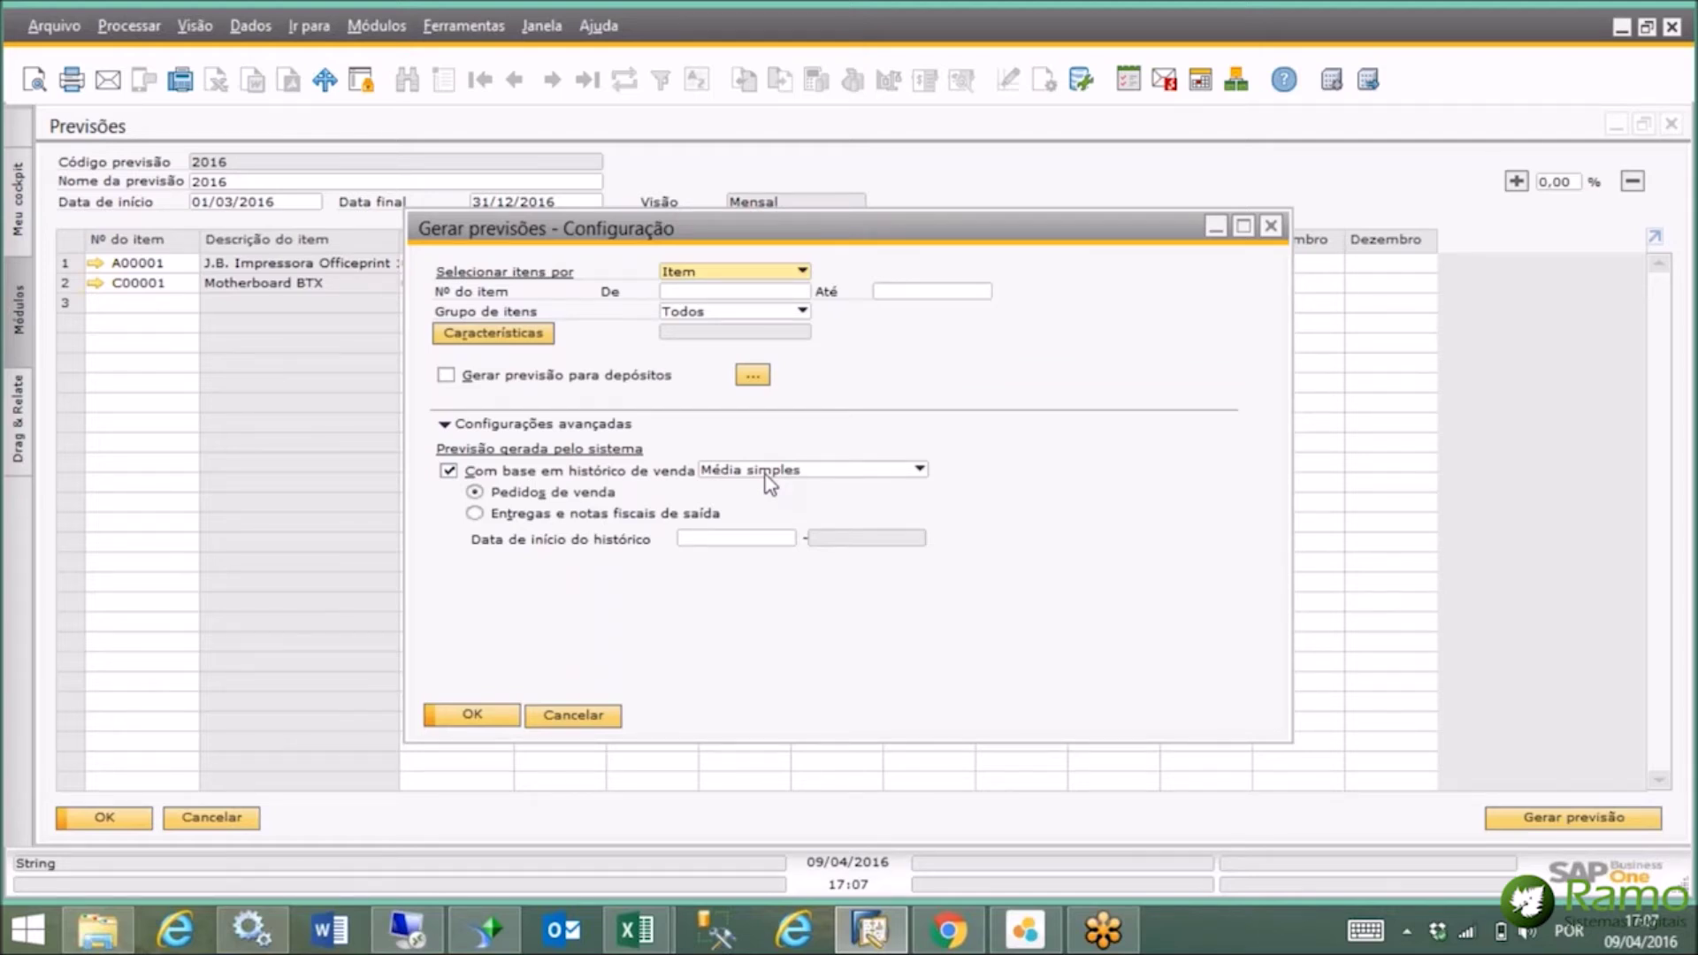
{"action": "left_click", "coordinate": [1270, 228]}
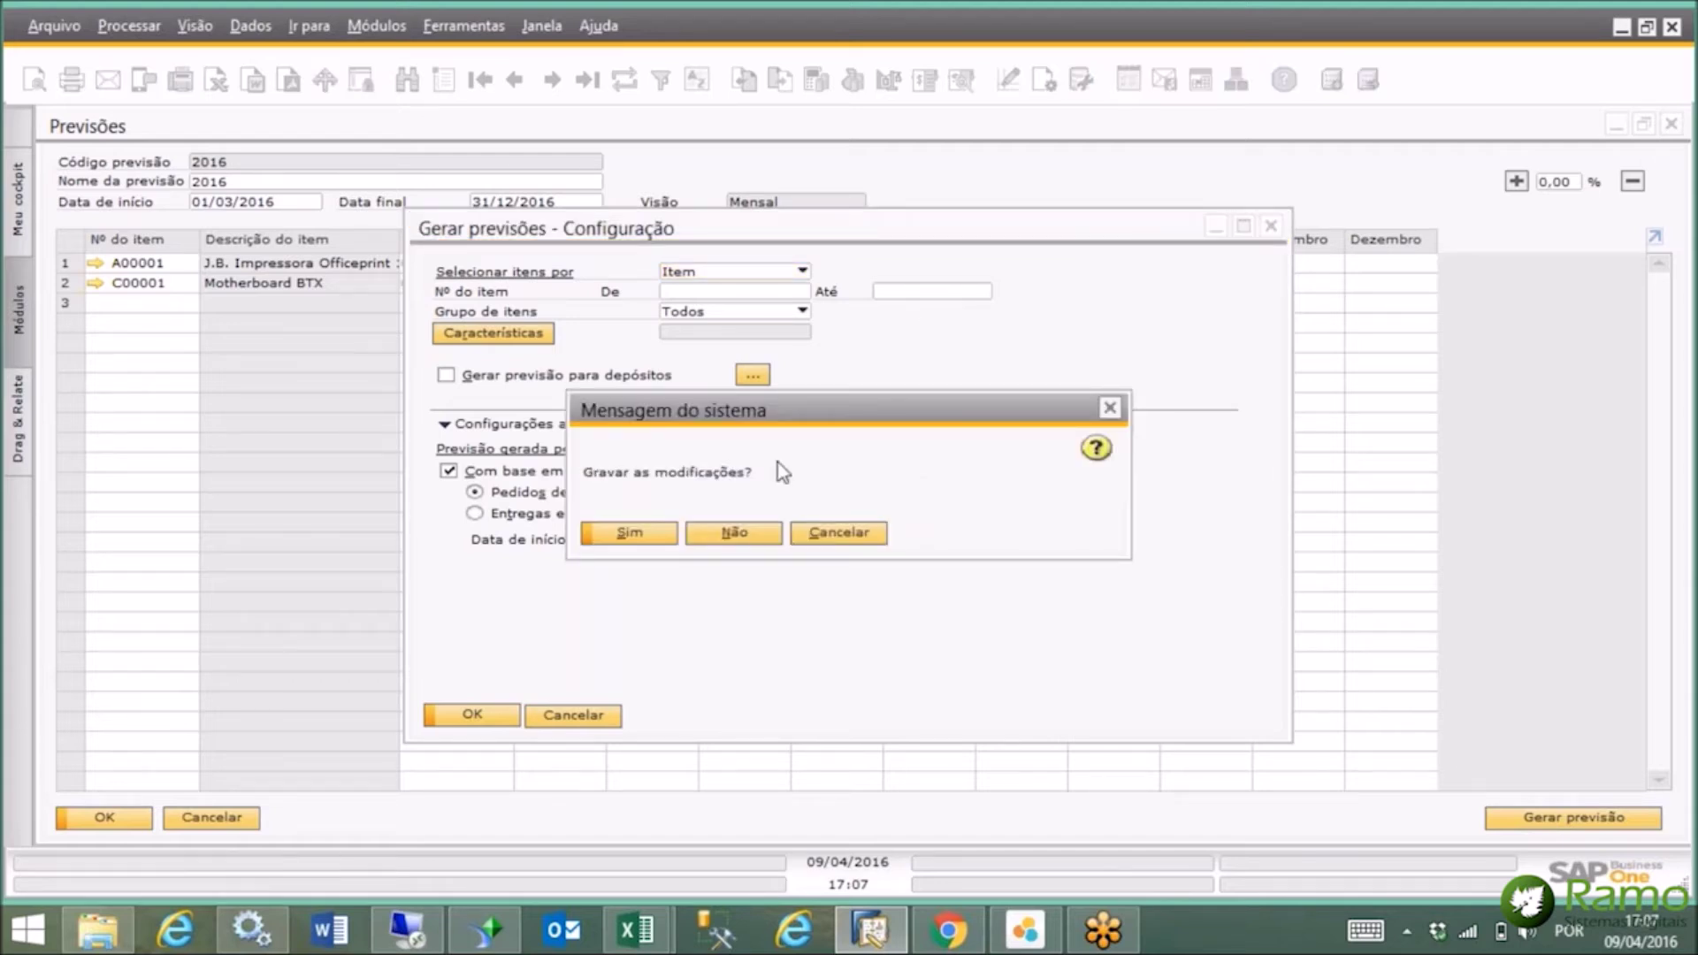
{"action": "left_click", "coordinate": [775, 534]}
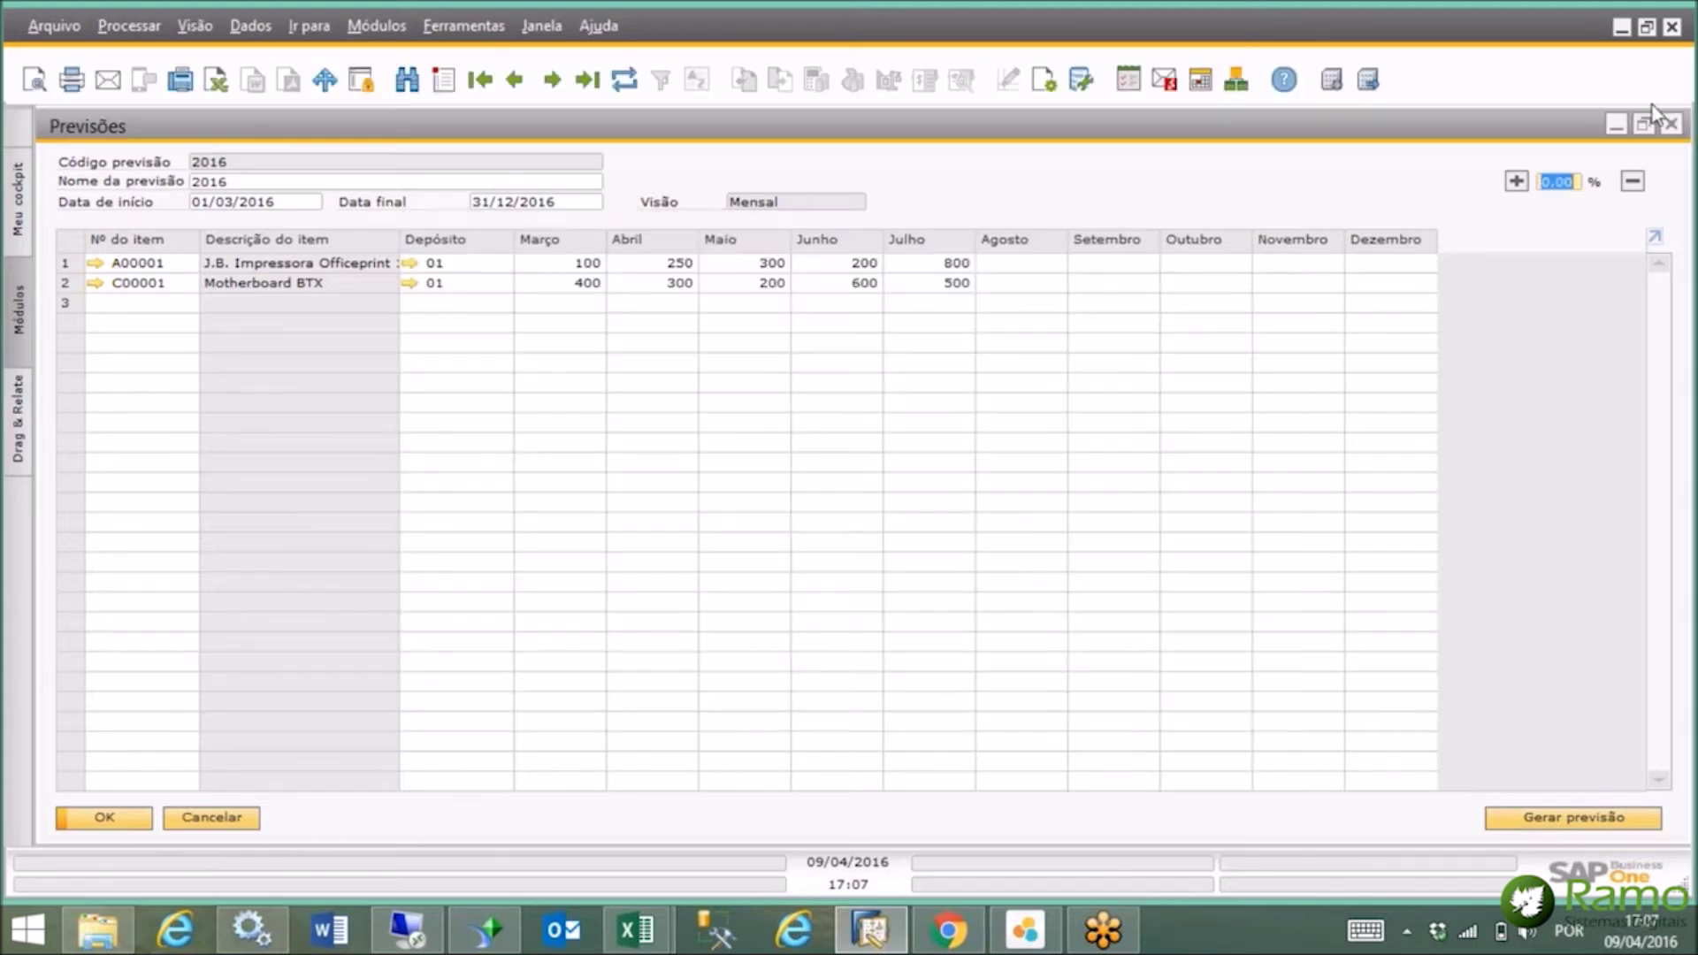
{"action": "left_click", "coordinate": [1672, 125]}
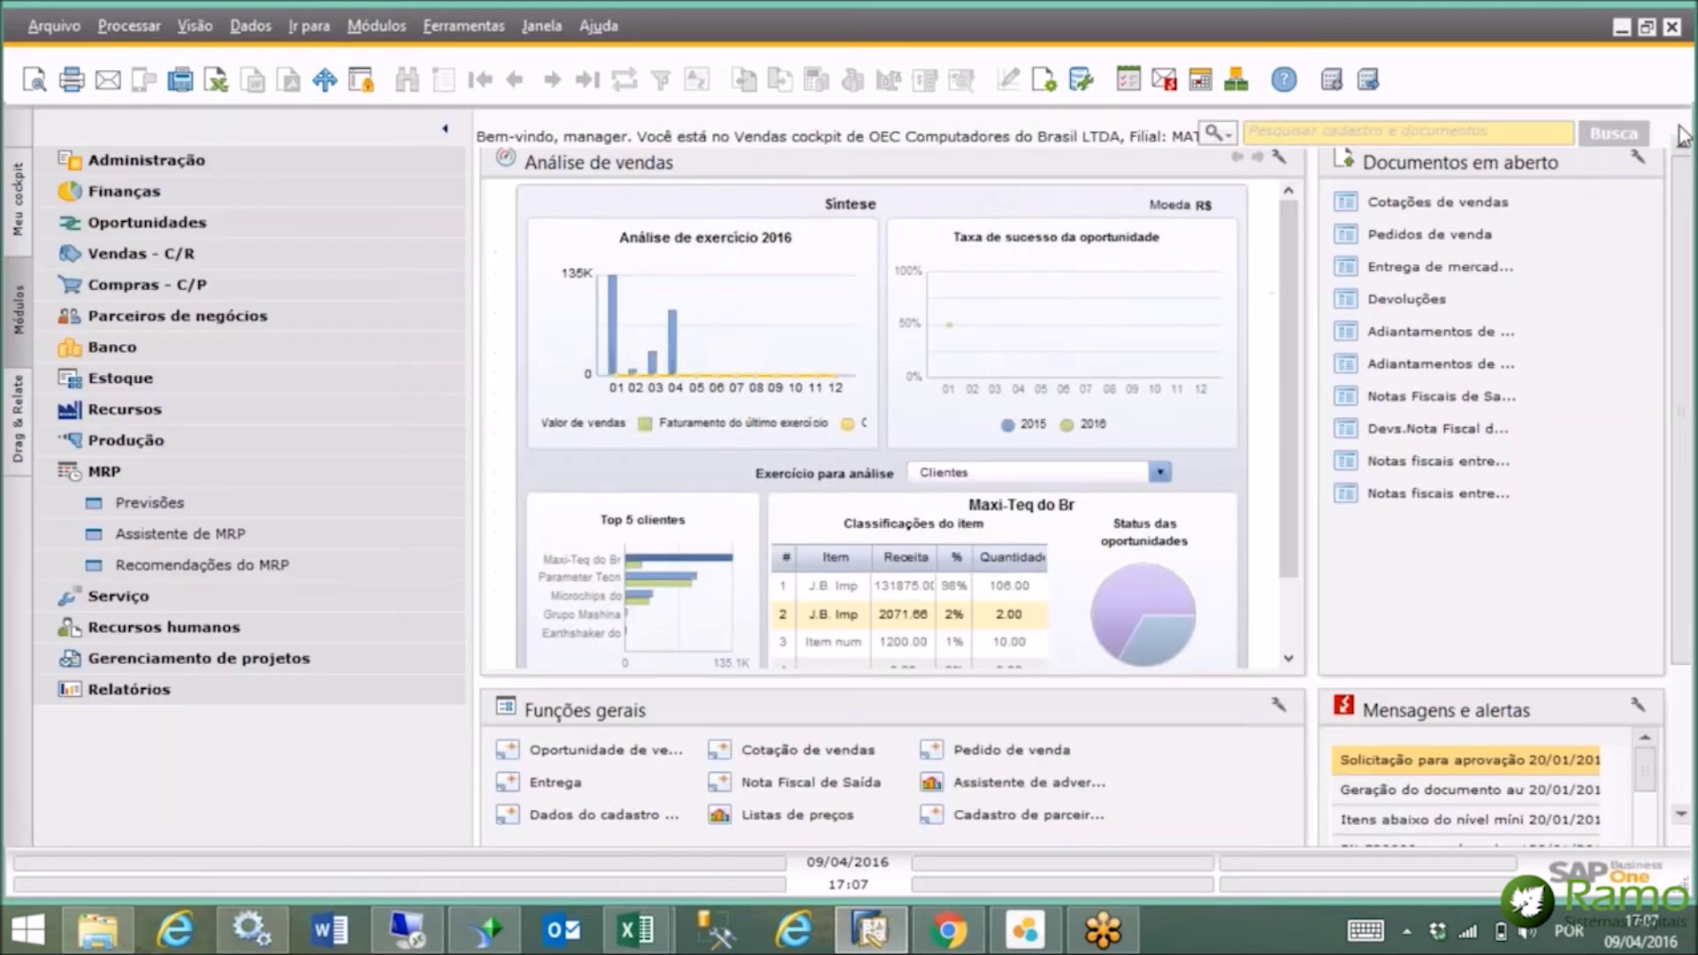
Run the MRP wizard calculation for the TESTE scenario.
{"action": "left_click", "coordinate": [265, 540]}
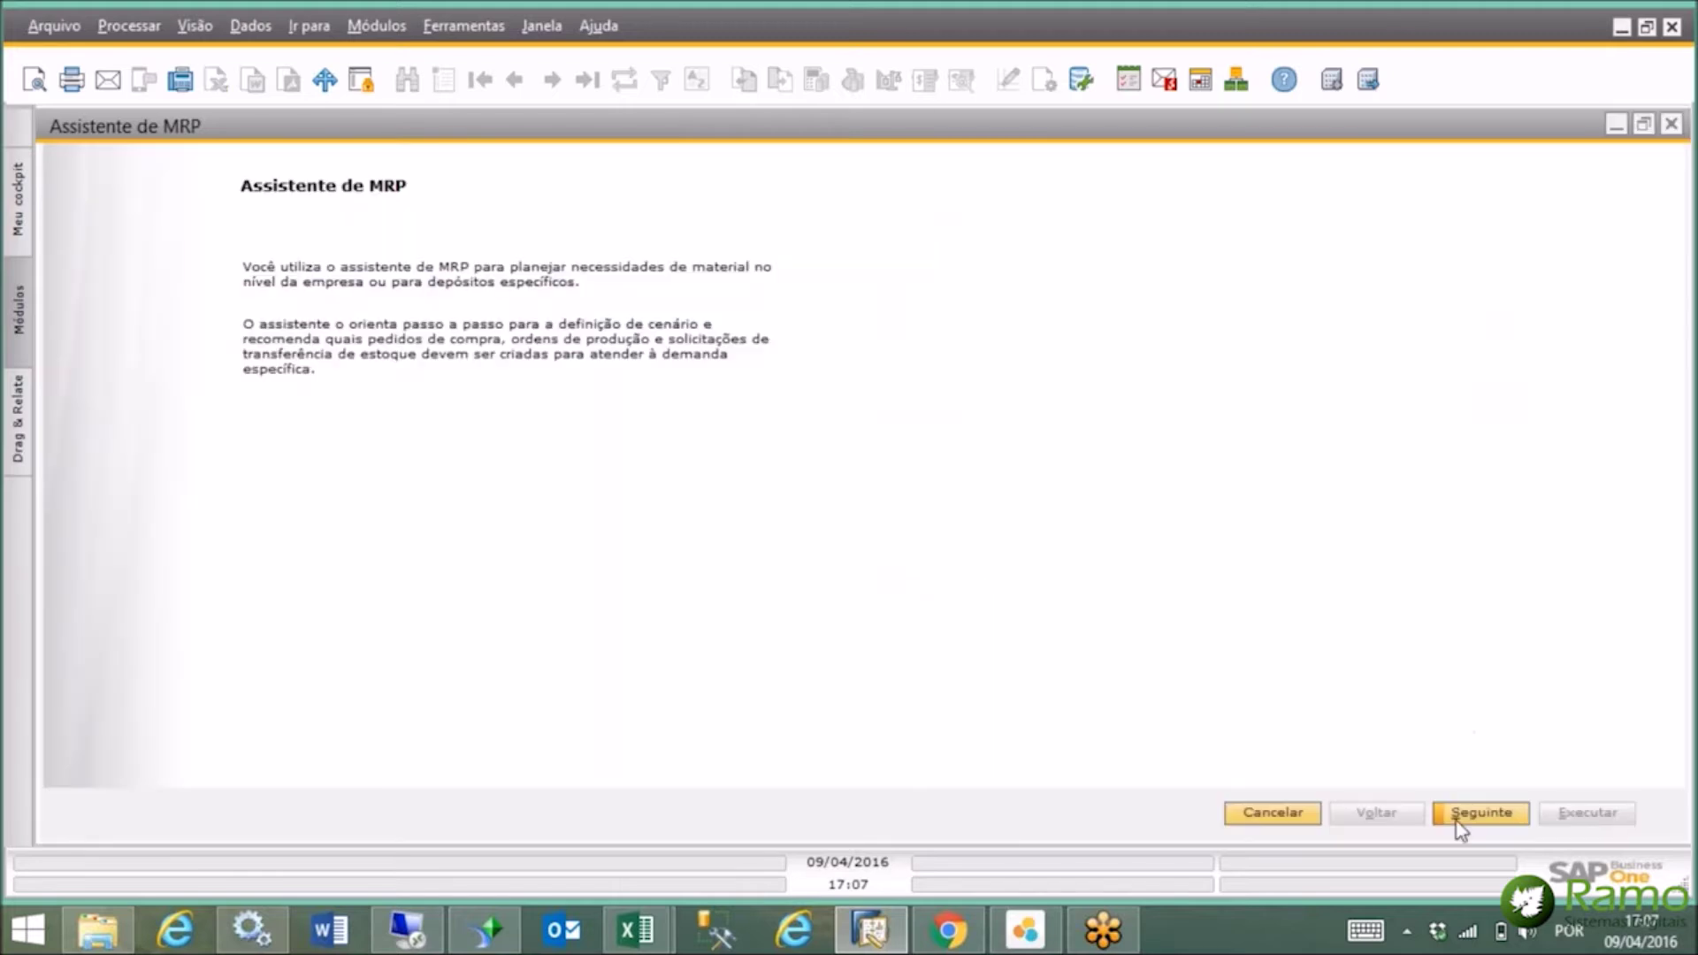
{"action": "left_click", "coordinate": [1477, 814]}
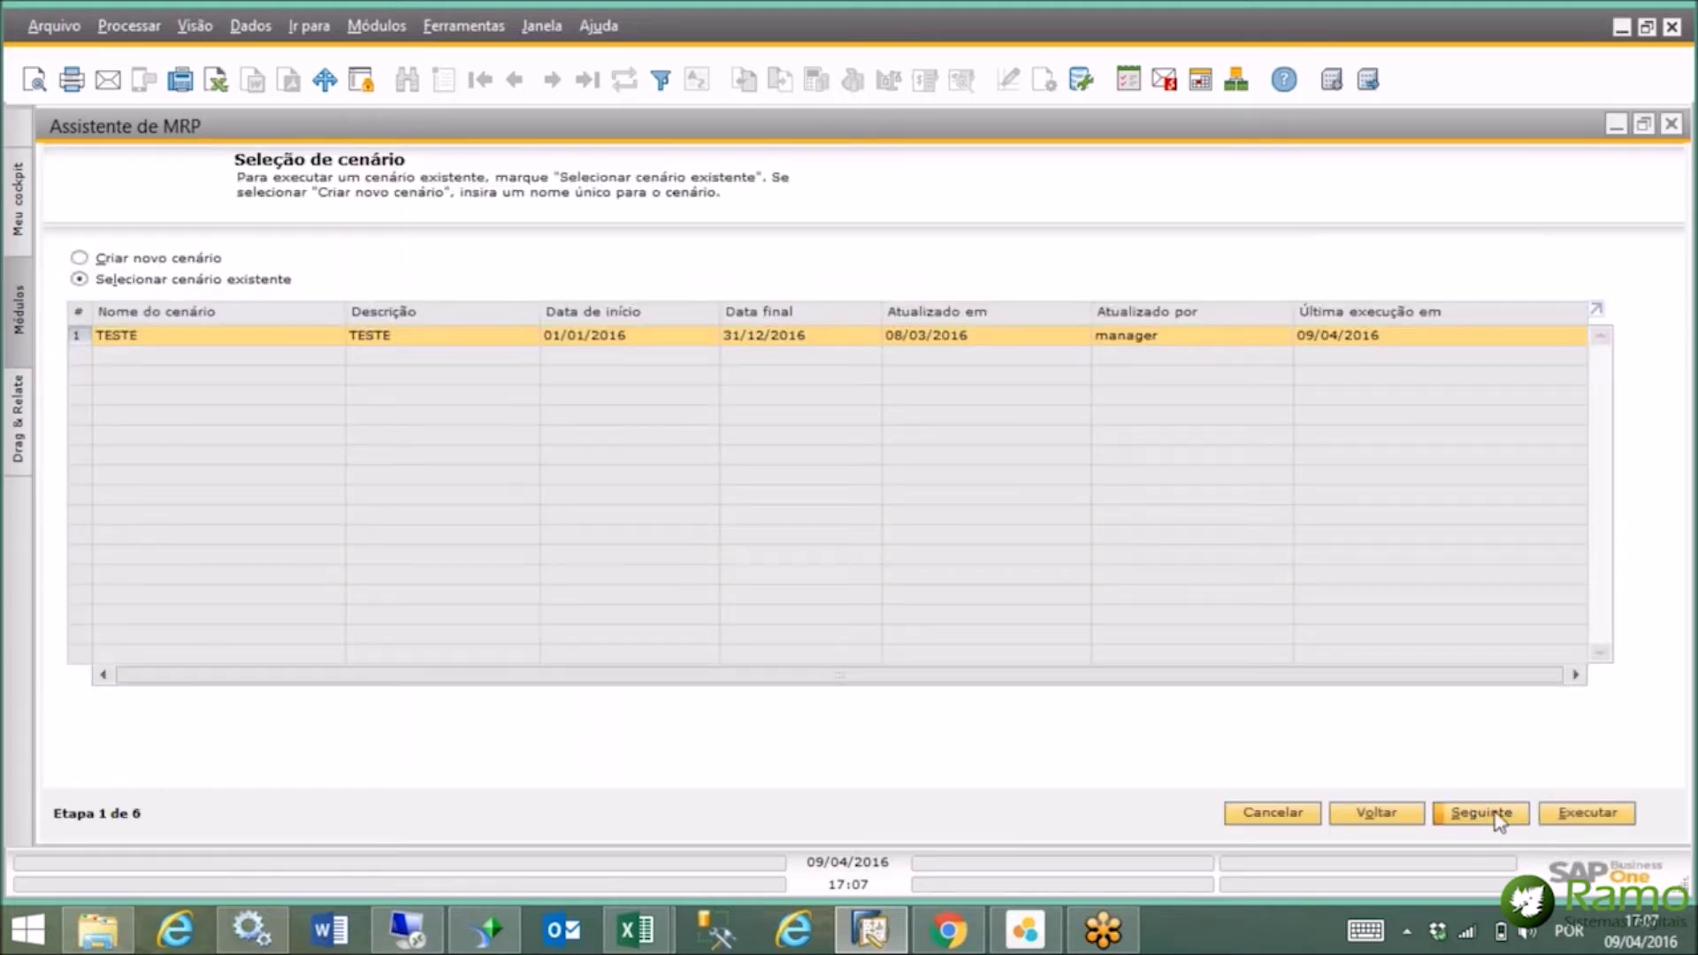
{"action": "left_click", "coordinate": [1506, 818]}
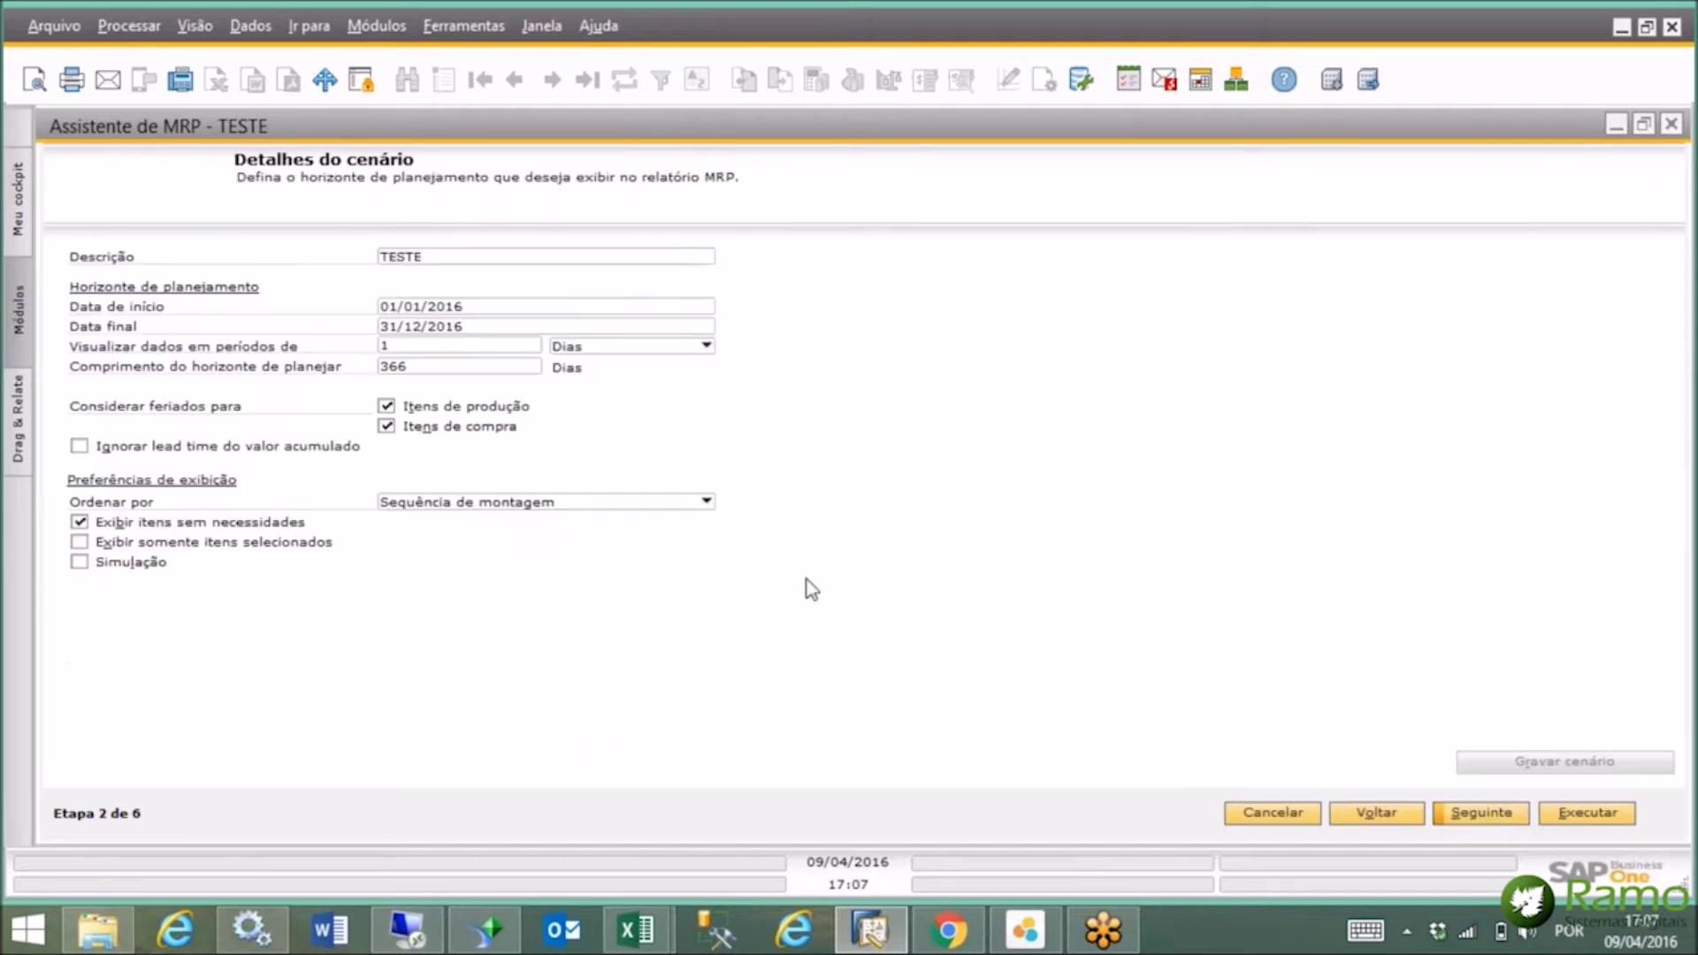
{"action": "left_click", "coordinate": [1484, 815]}
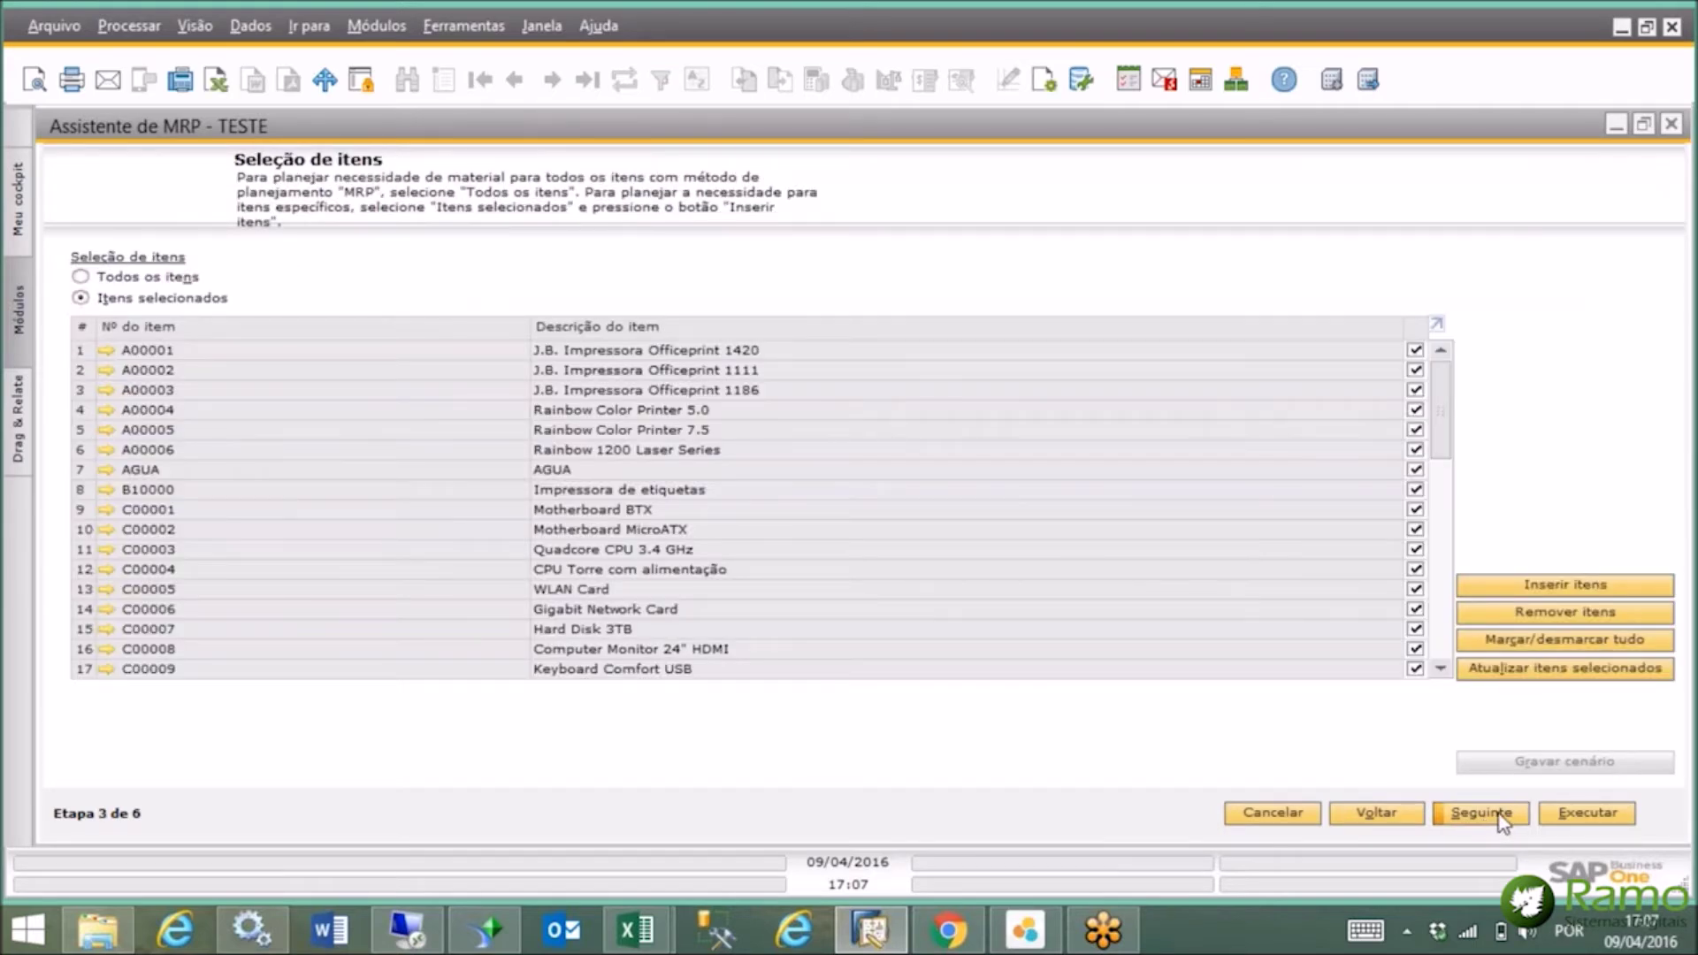
{"action": "left_click", "coordinate": [1604, 815]}
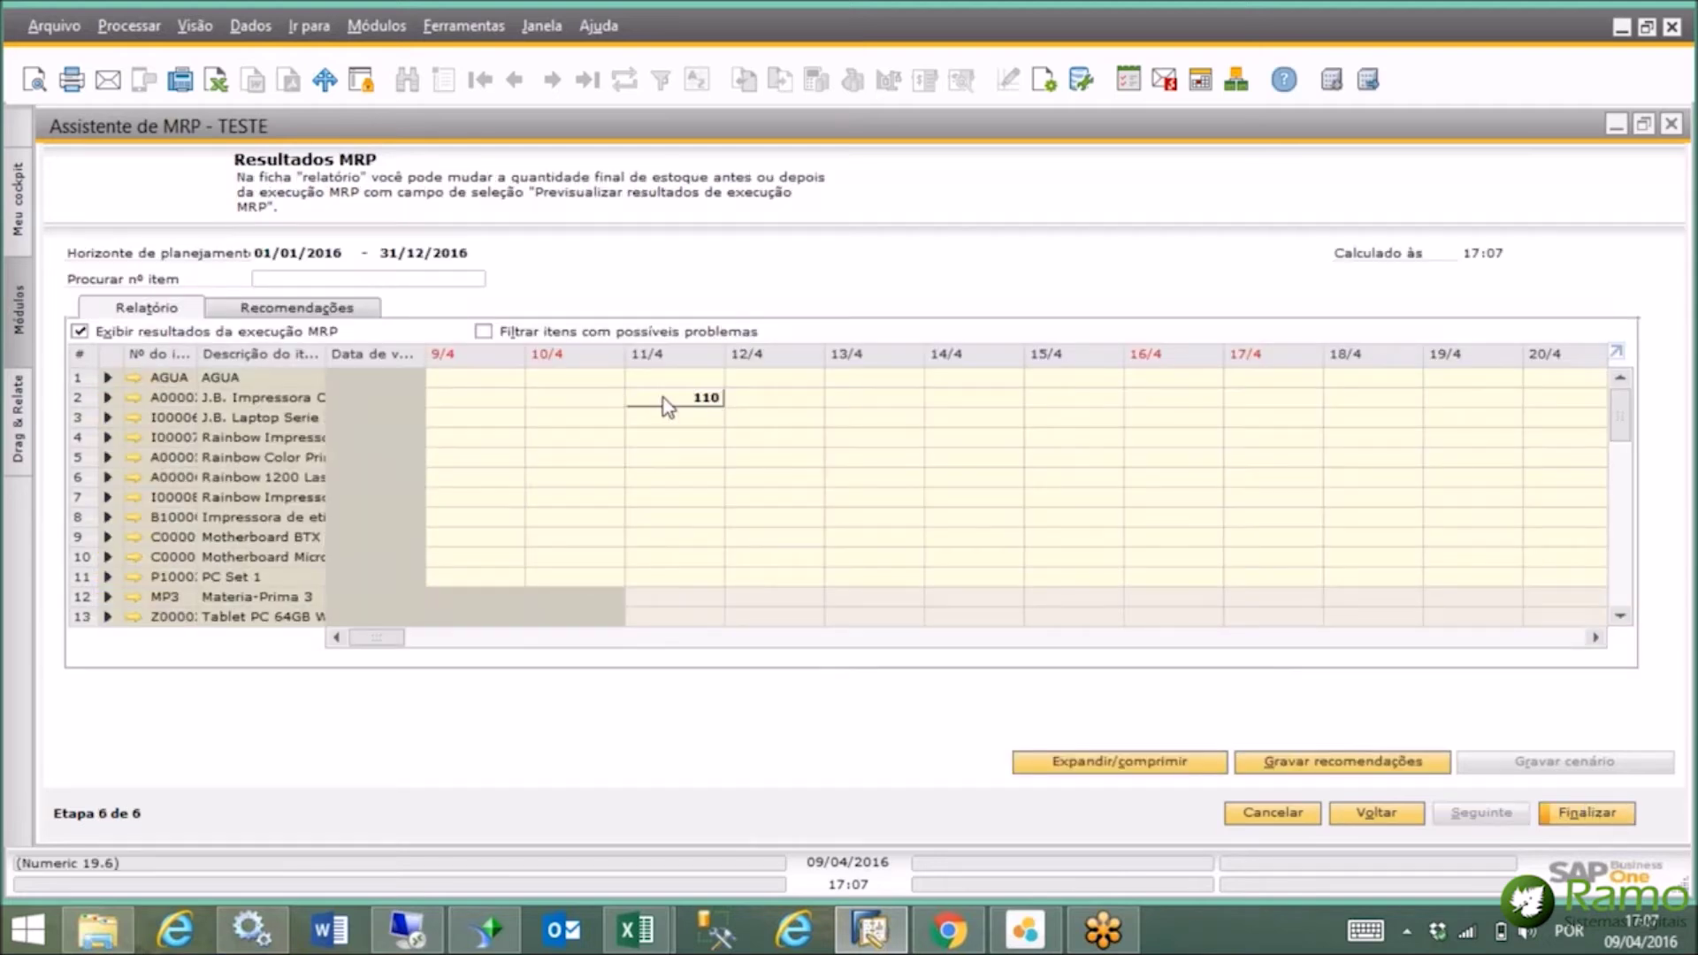
Inspect the second item's supply breakdown, save the MRP recommendations, and close the wizard.
{"action": "left_click", "coordinate": [107, 398]}
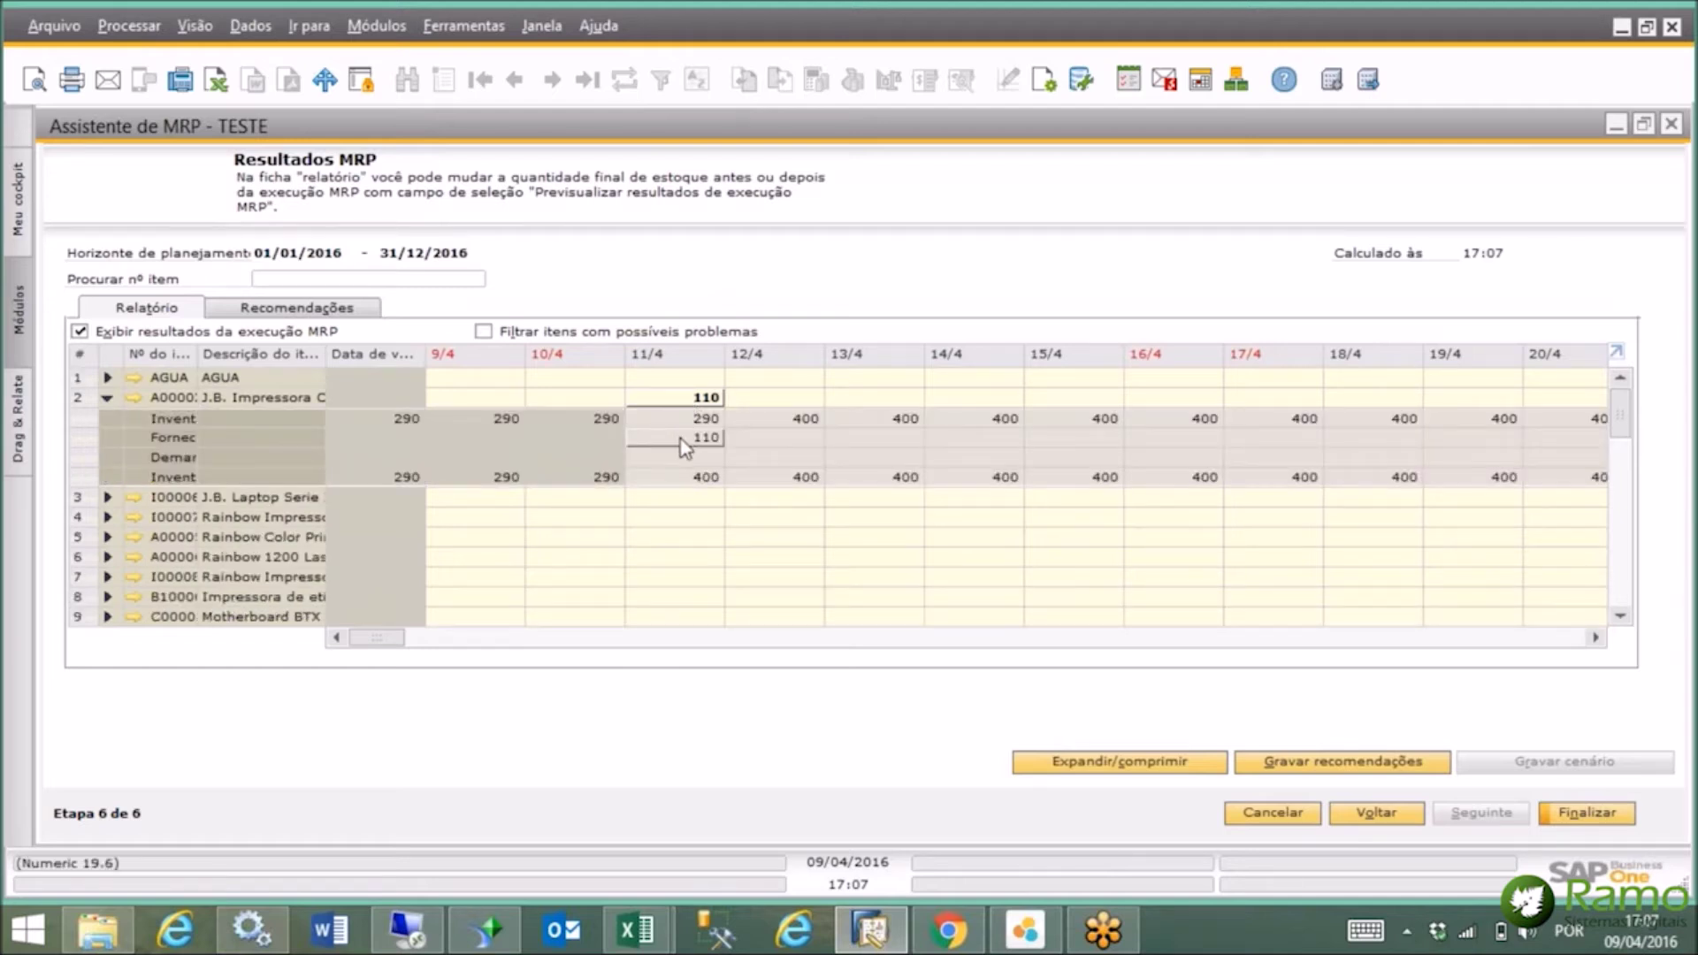
{"action": "left_click", "coordinate": [107, 398]}
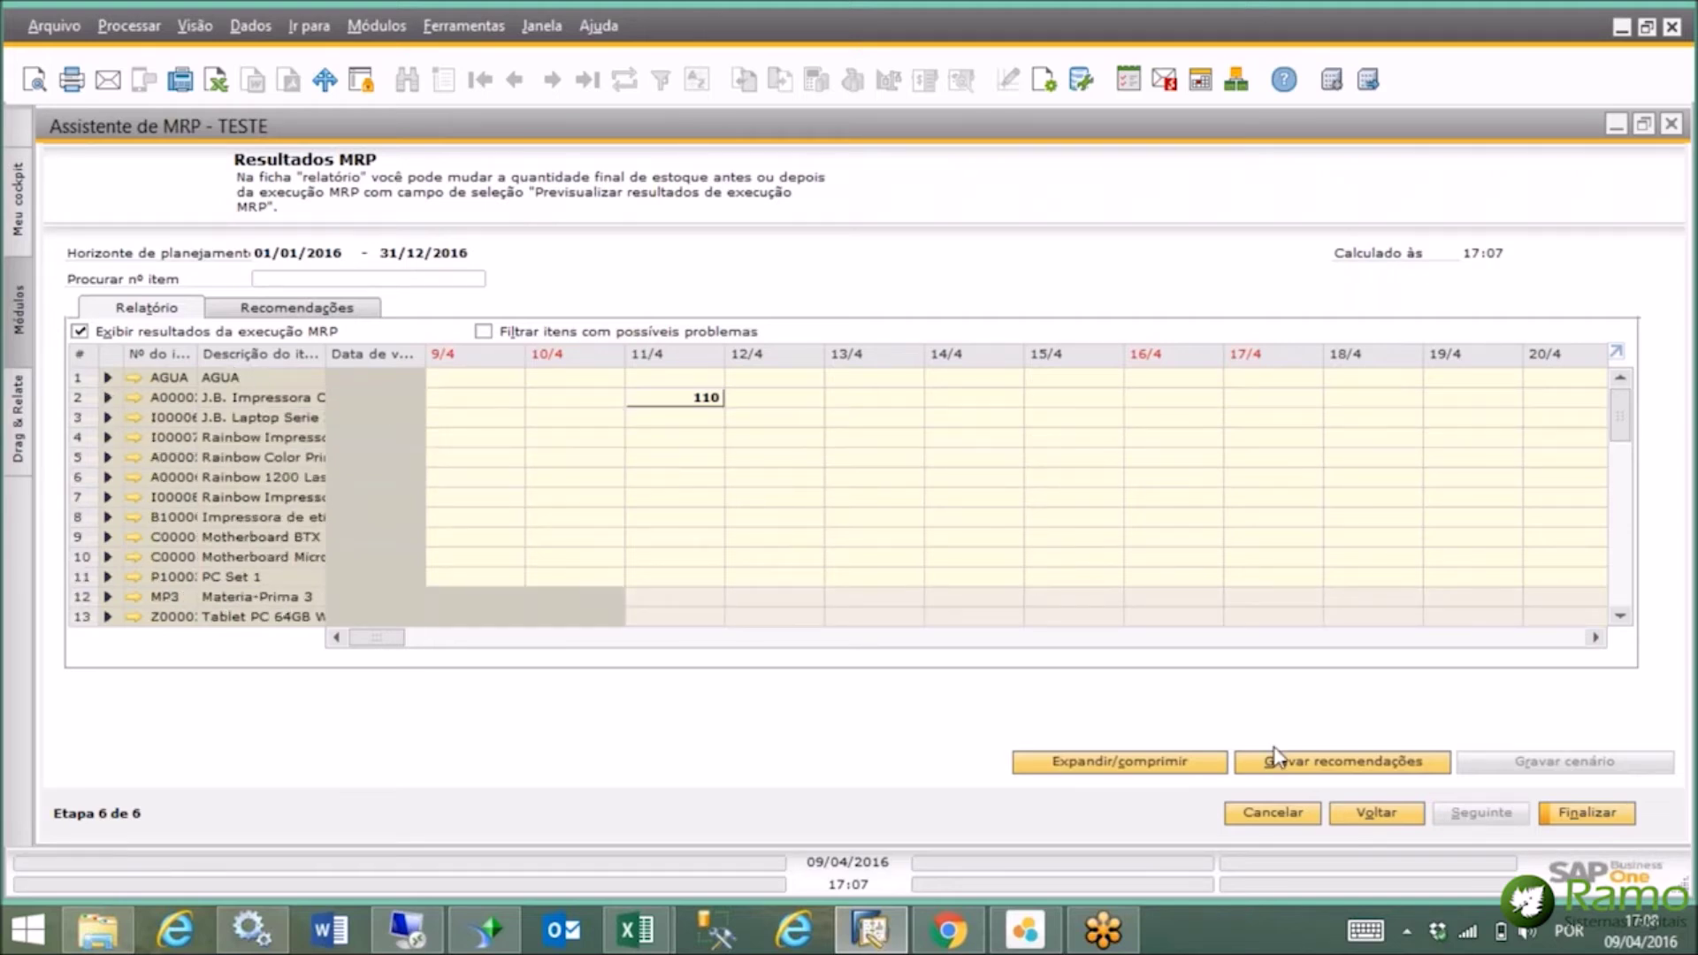
{"action": "left_click", "coordinate": [1359, 764]}
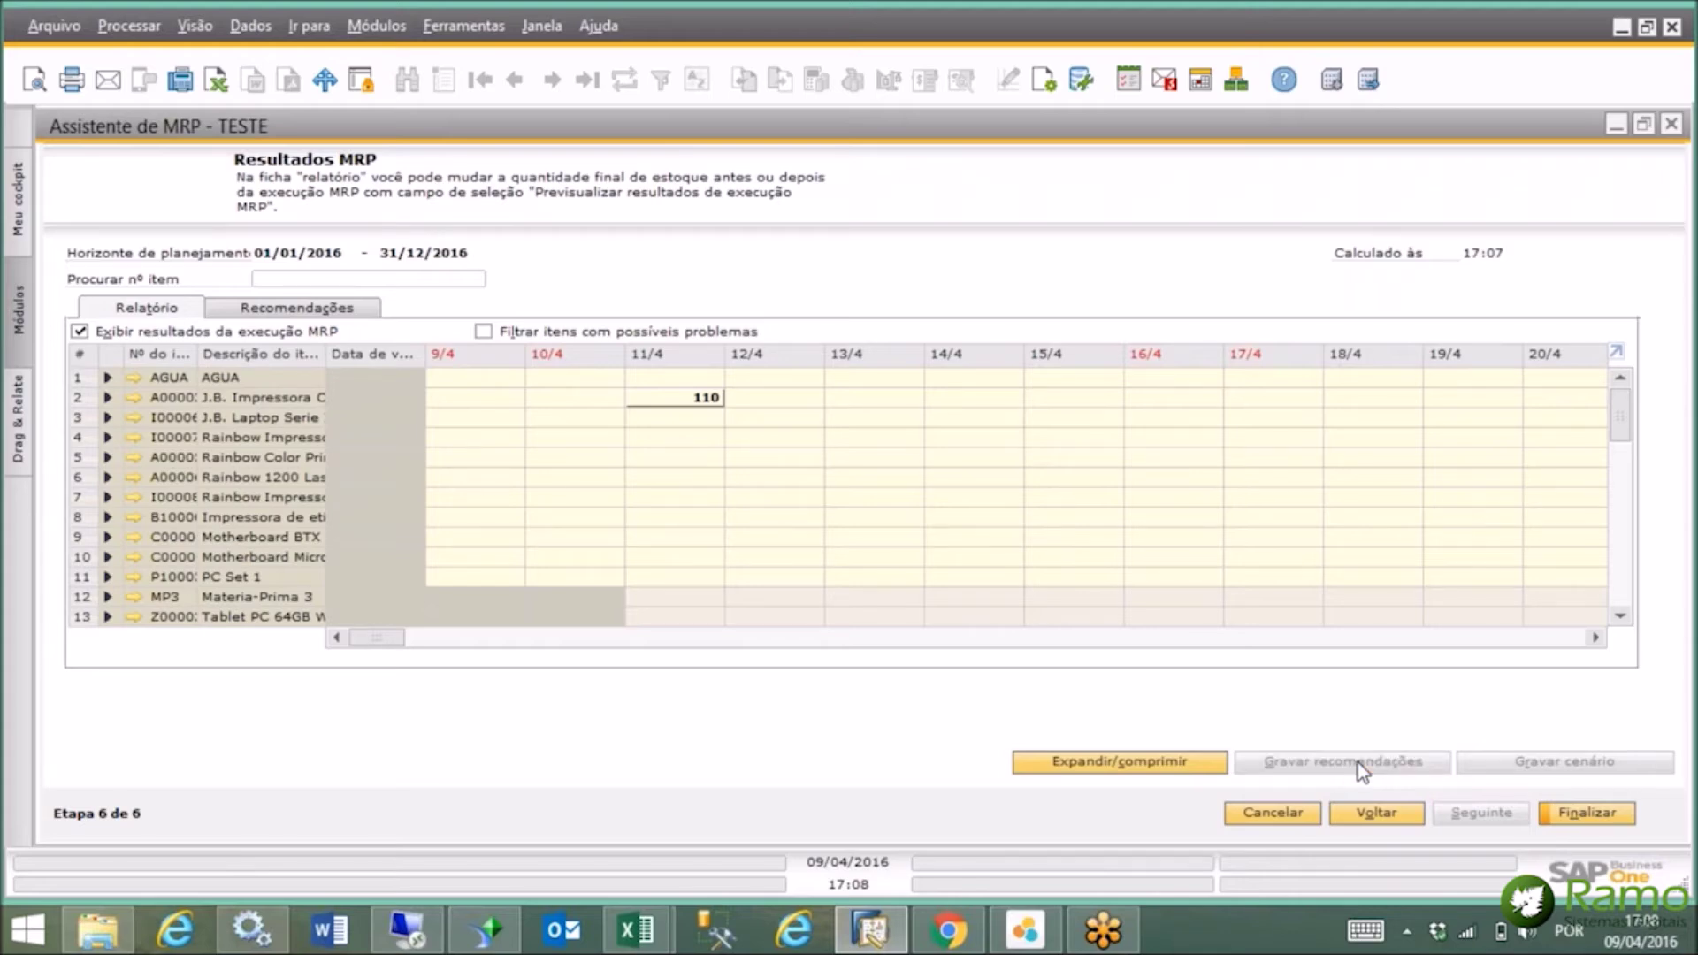
{"action": "left_click", "coordinate": [1673, 126]}
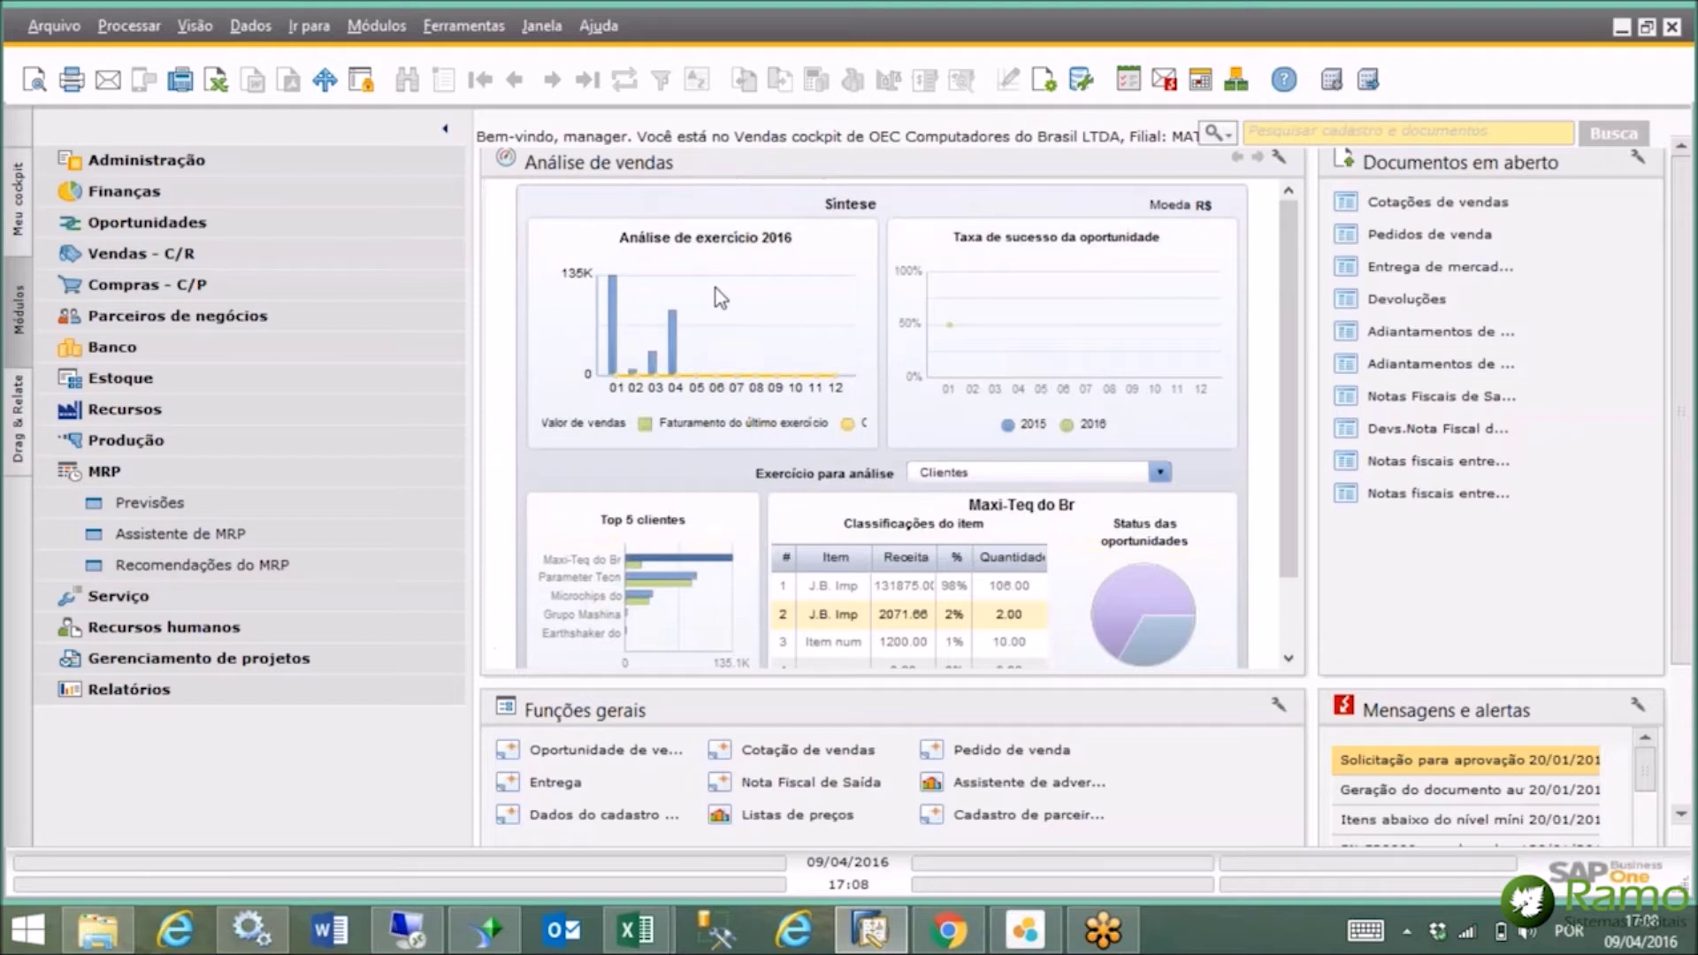
Generate the Demonstração de resultados report from the Finanças financial reports.
{"action": "left_click", "coordinate": [193, 470]}
{"action": "left_click", "coordinate": [230, 186]}
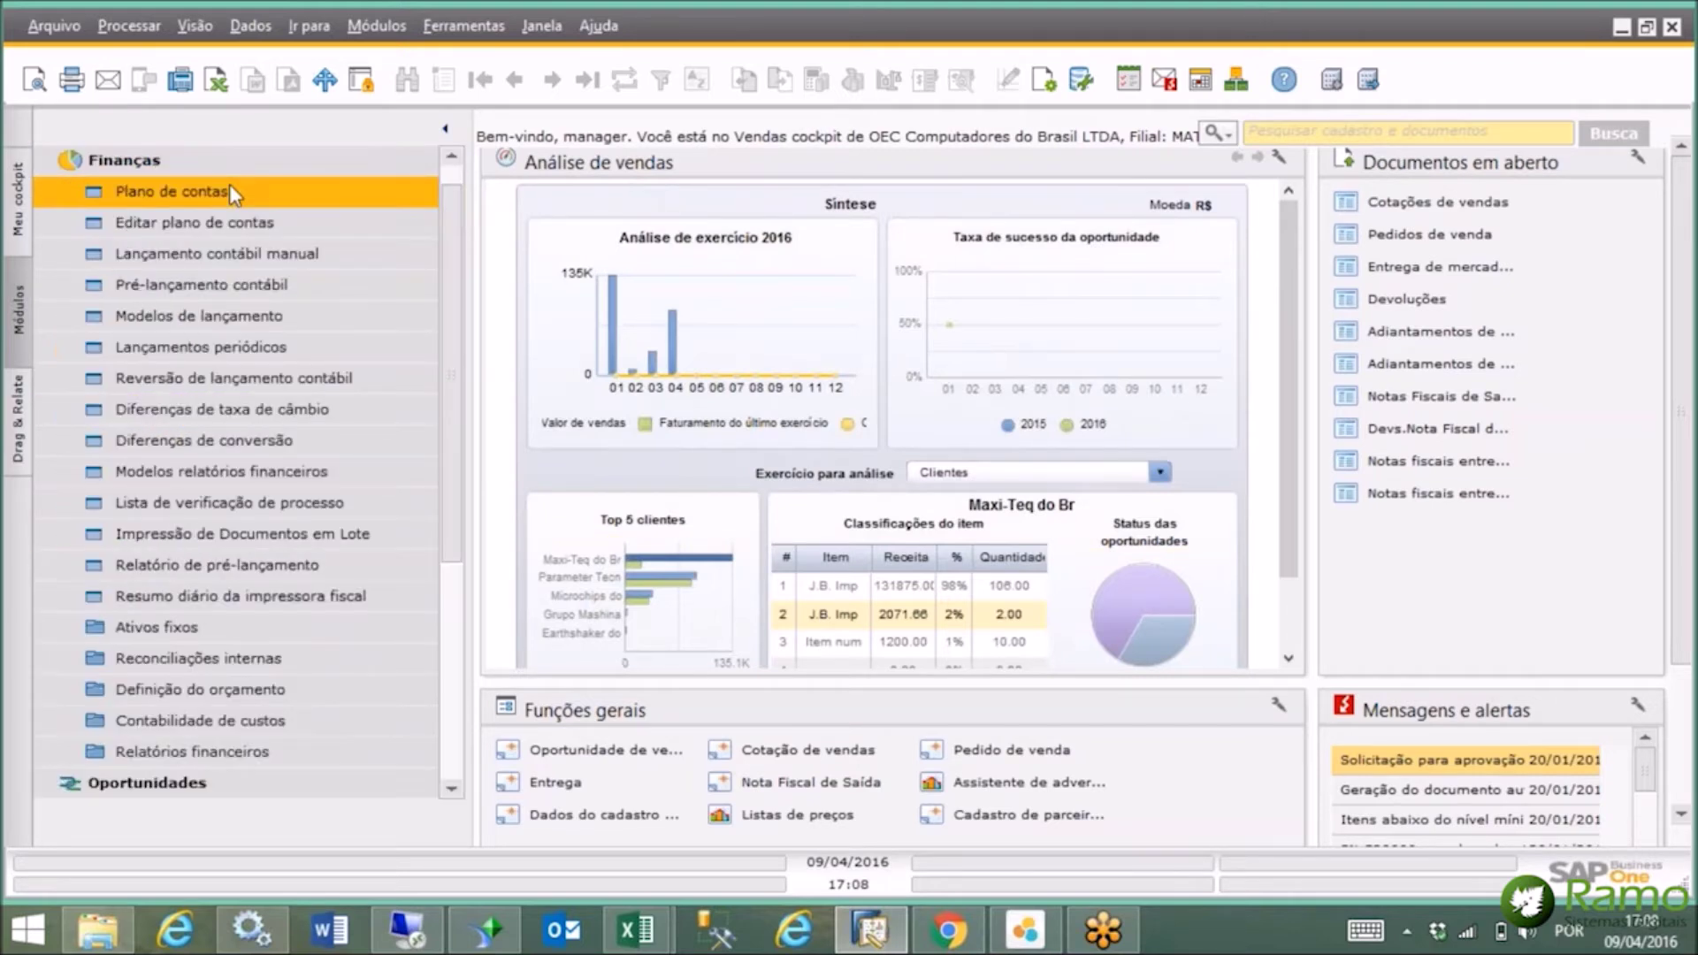
{"action": "left_click", "coordinate": [301, 751]}
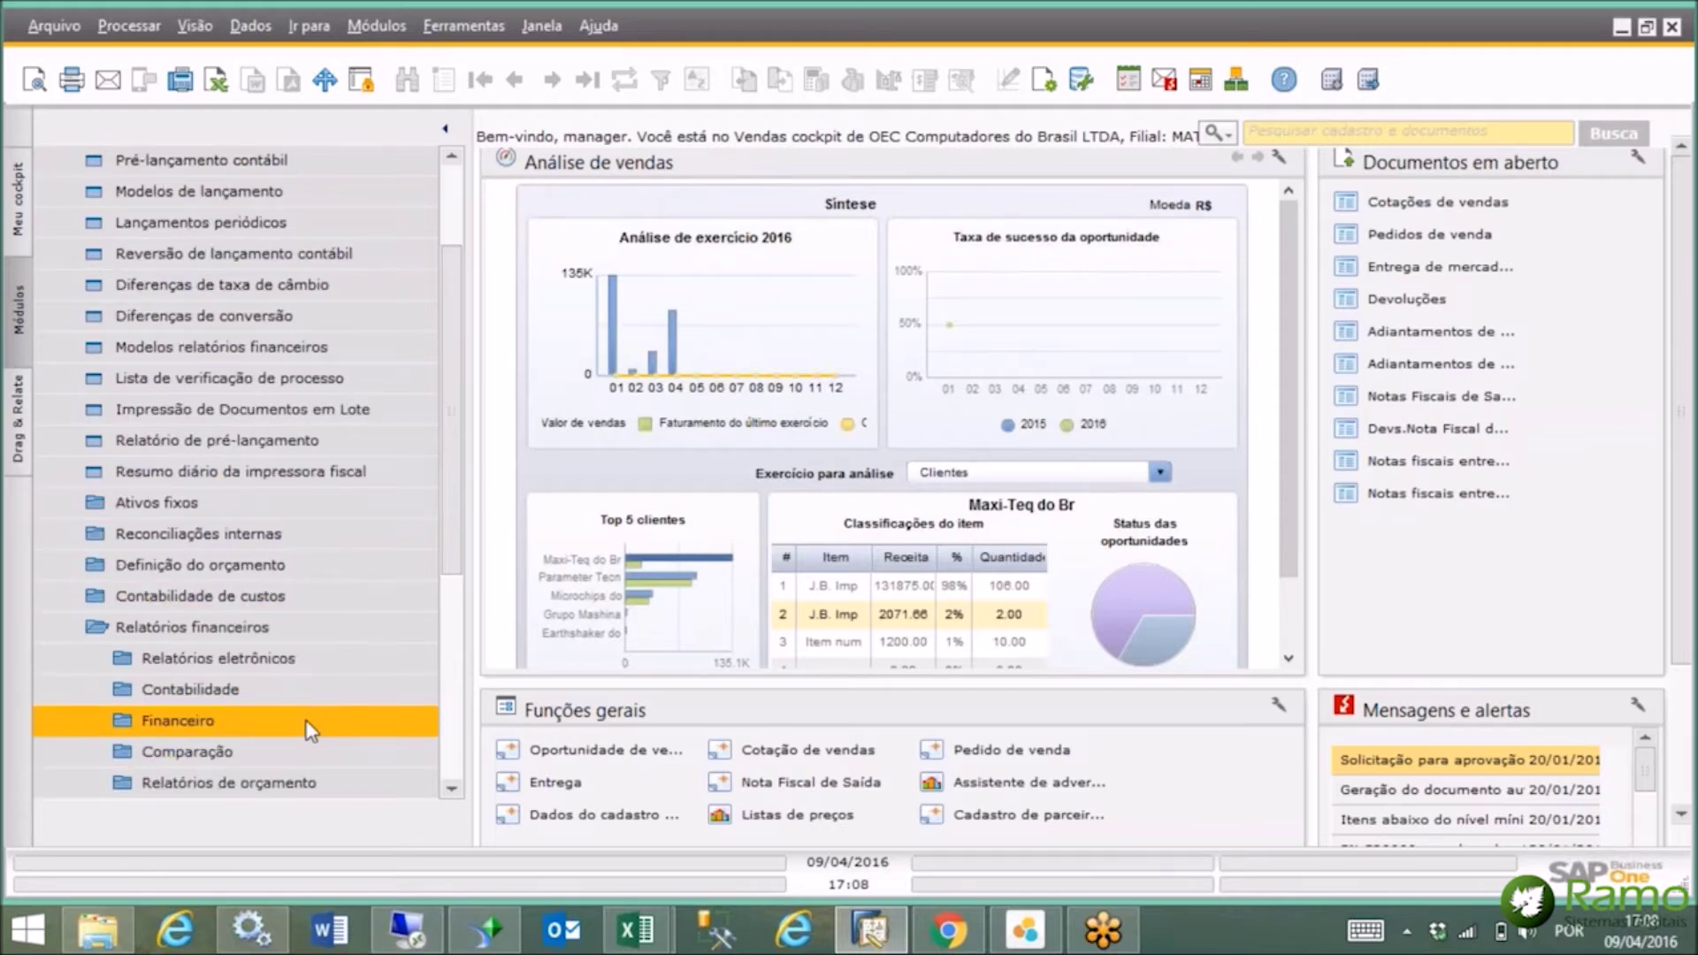
{"action": "left_click", "coordinate": [311, 720]}
{"action": "left_click", "coordinate": [265, 564]}
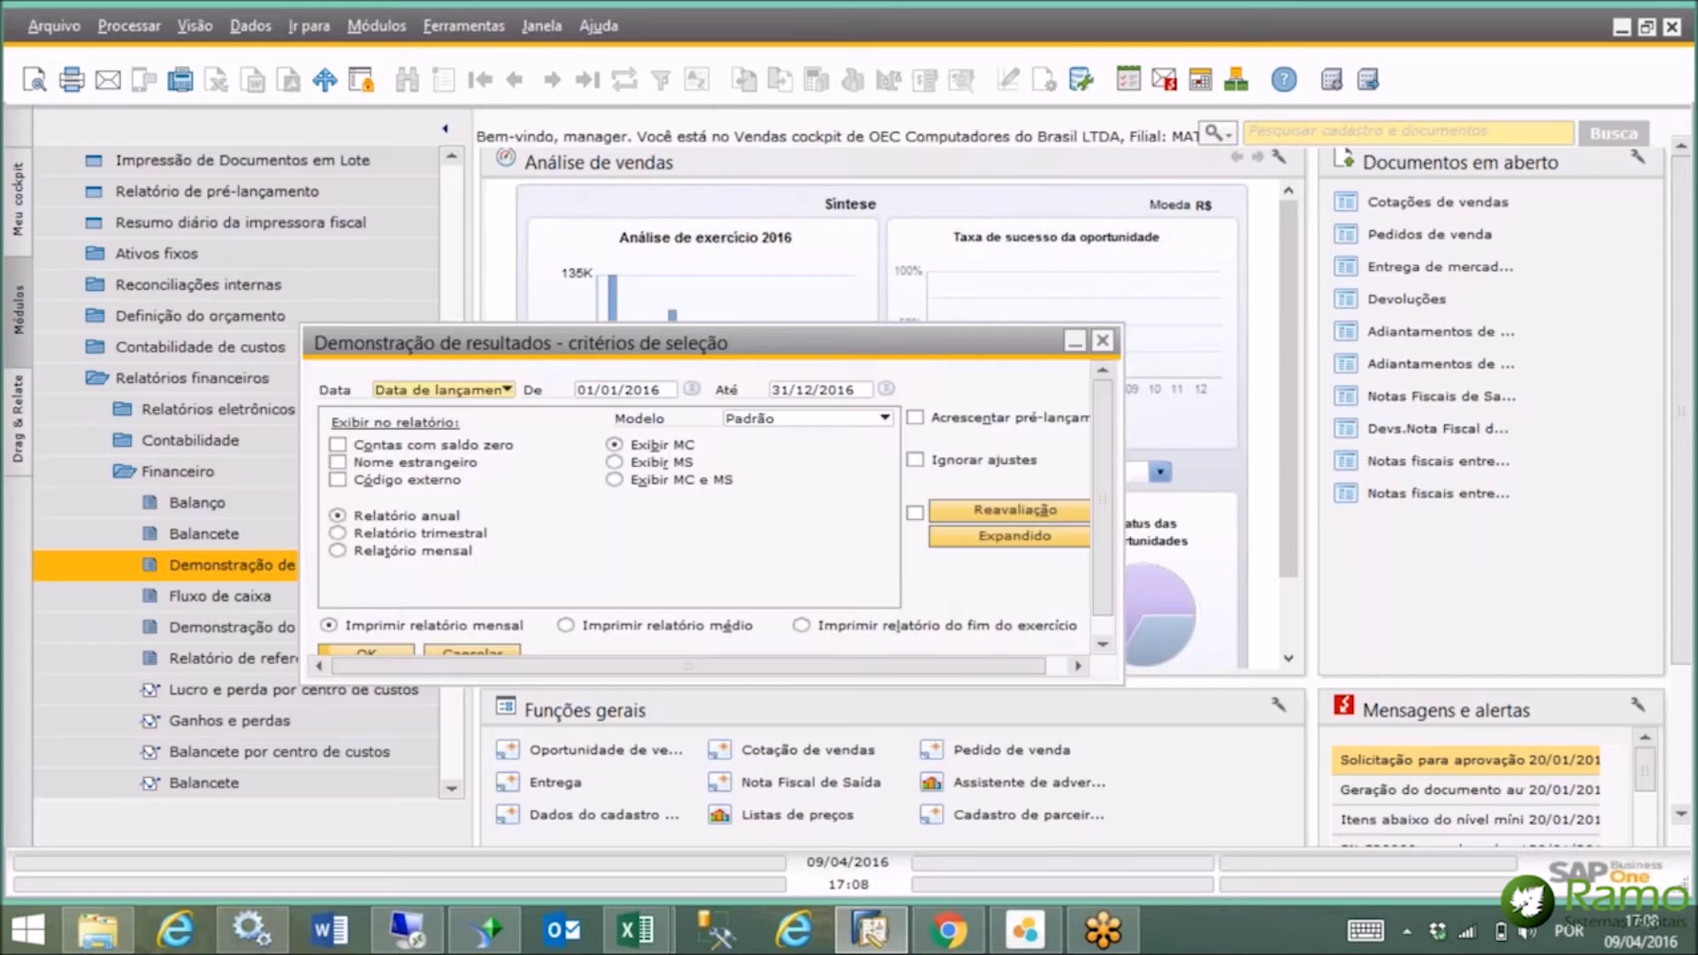
{"action": "scroll", "coordinate": [1103, 590], "scroll_direction": "down", "scroll_amount": 1}
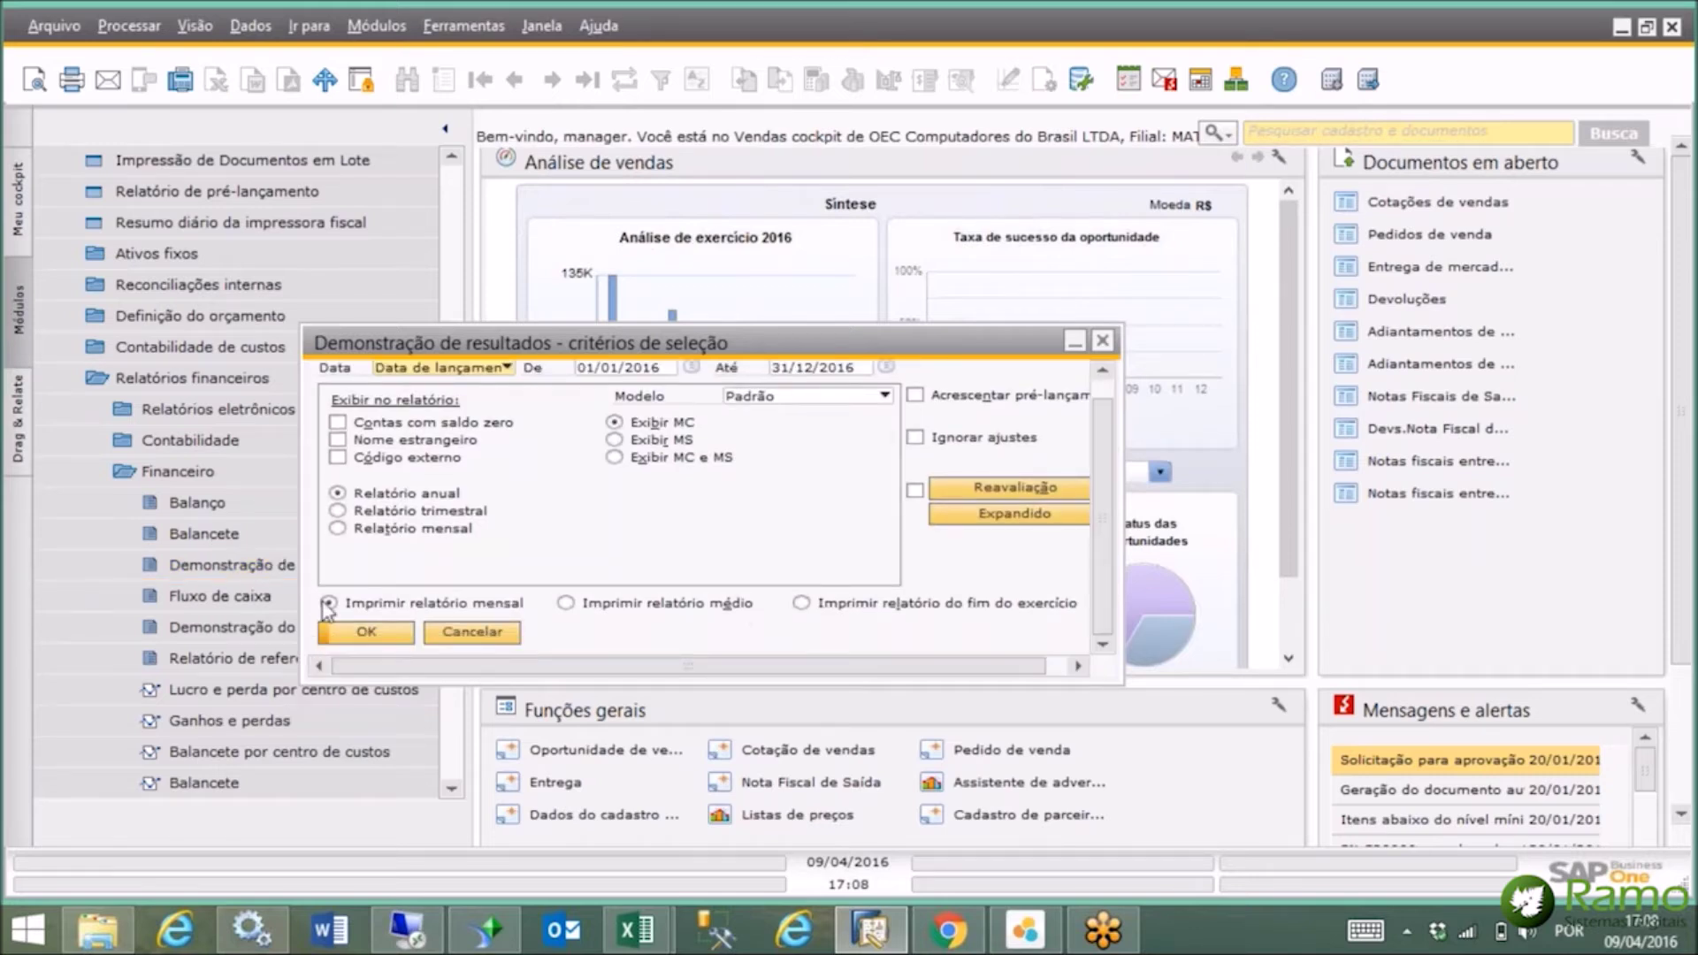
{"action": "left_click", "coordinate": [368, 633]}
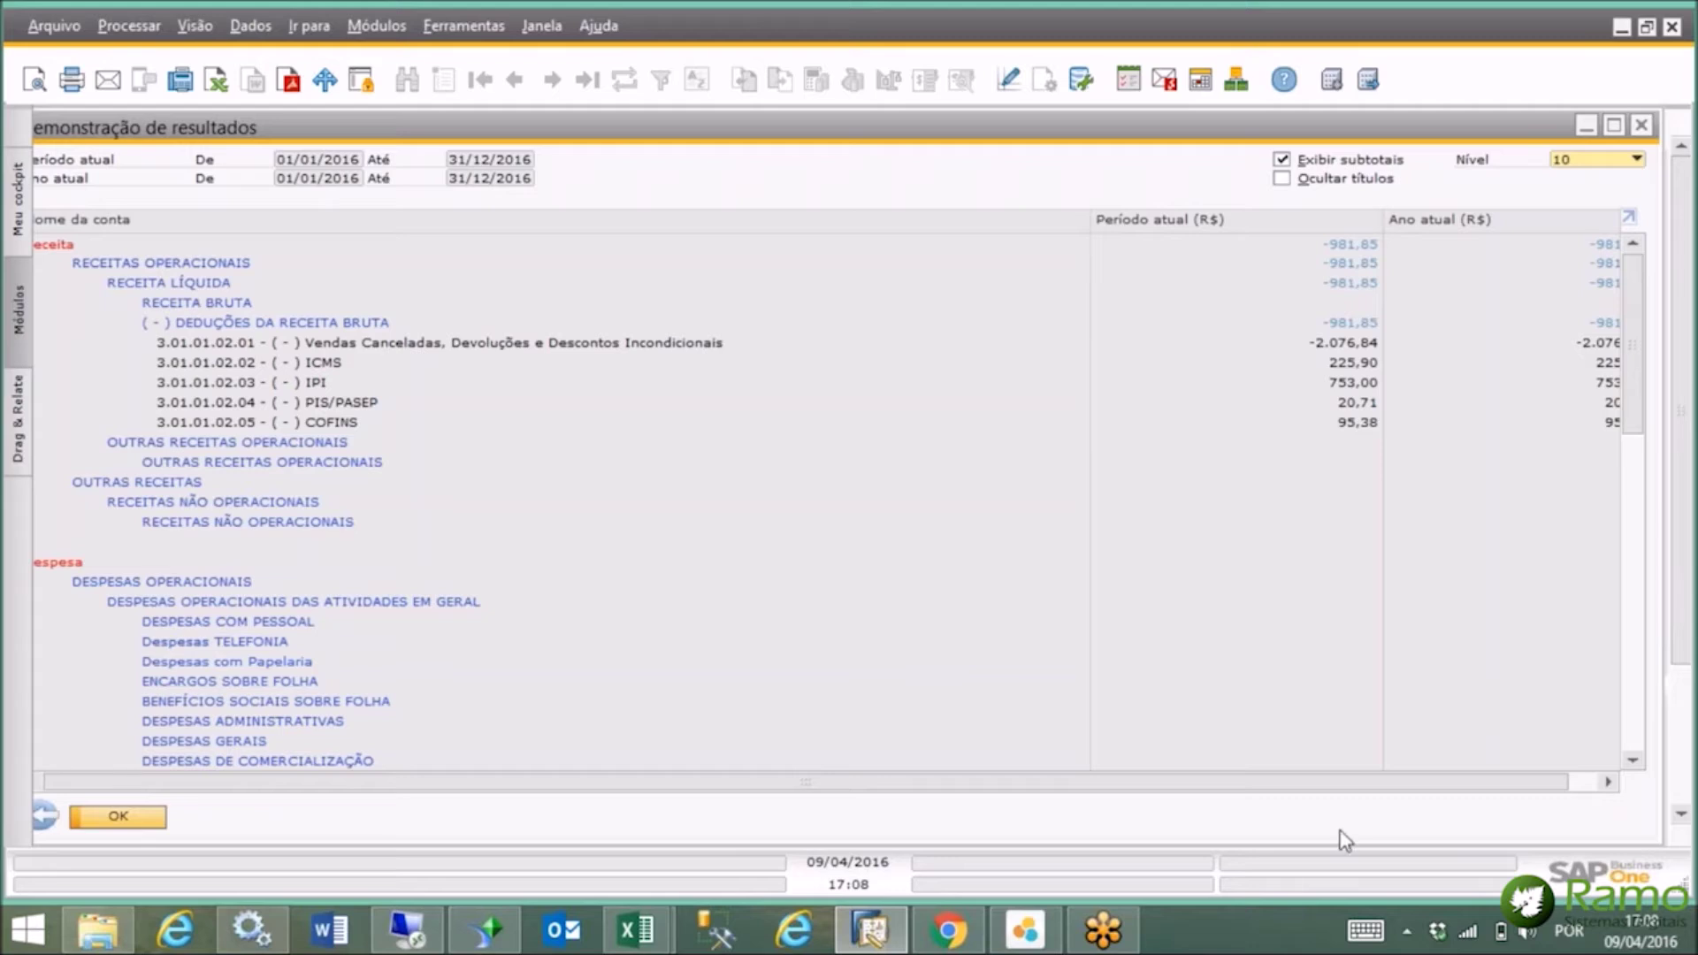
Set the income statement to level 4, then condense it to level 3 and close it.
{"action": "left_click_drag", "start_coordinate": [1204, 134], "coordinate": [1243, 143]}
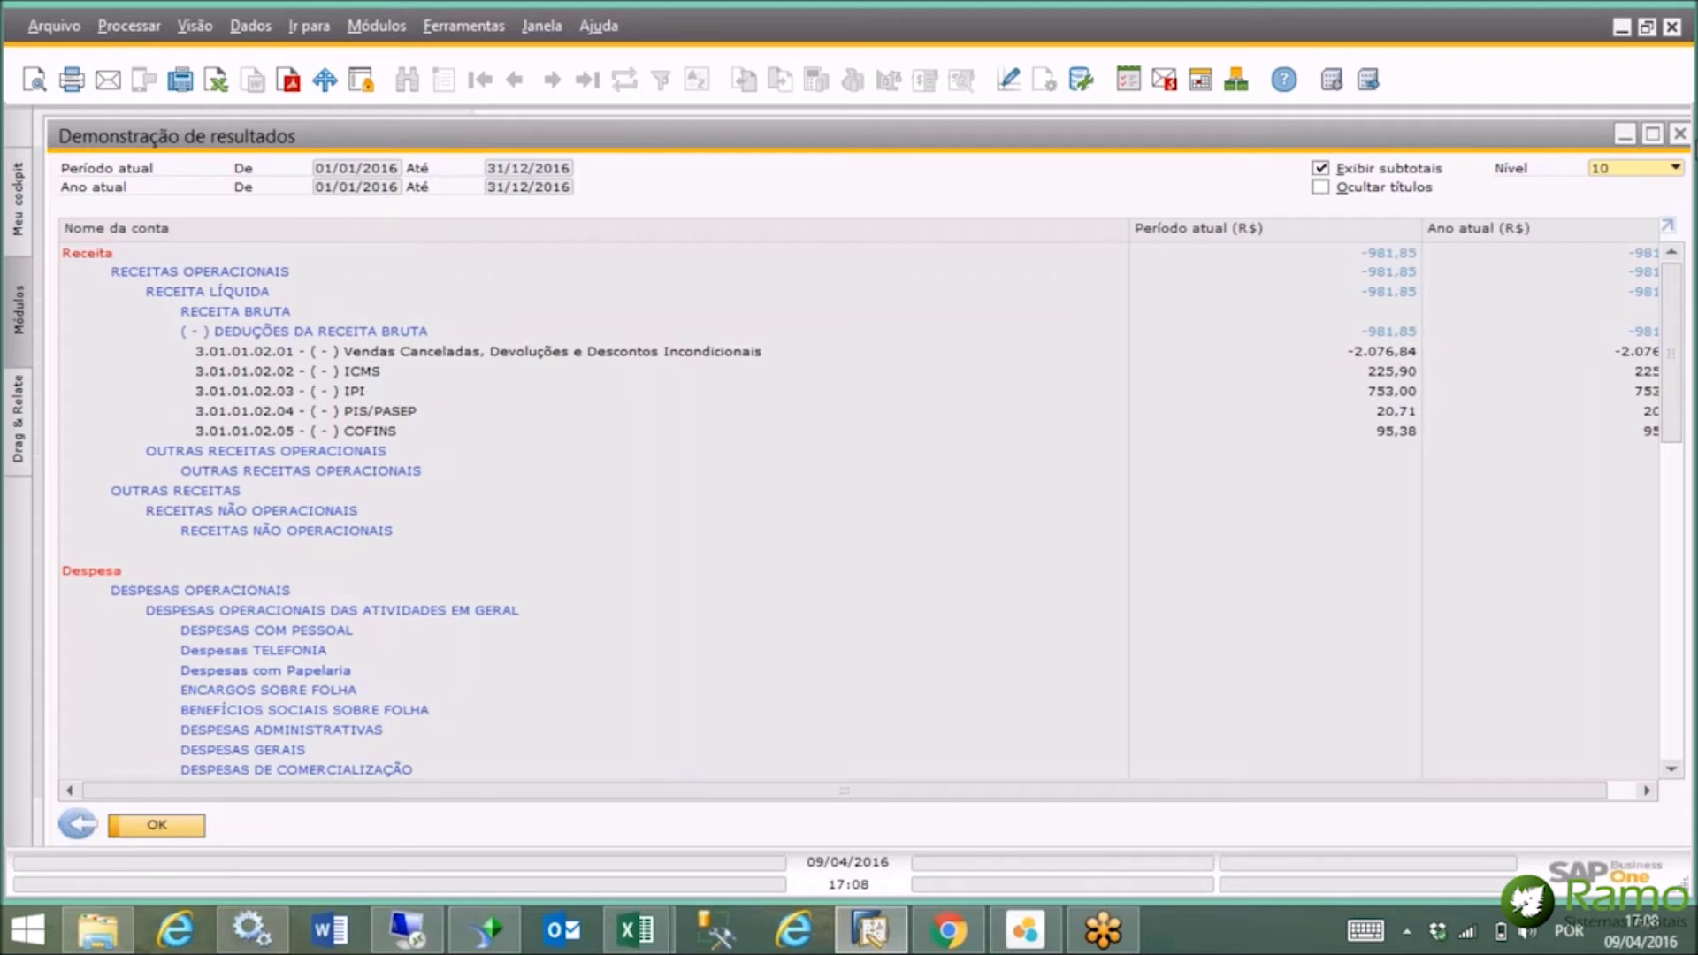
{"action": "left_click", "coordinate": [1674, 168]}
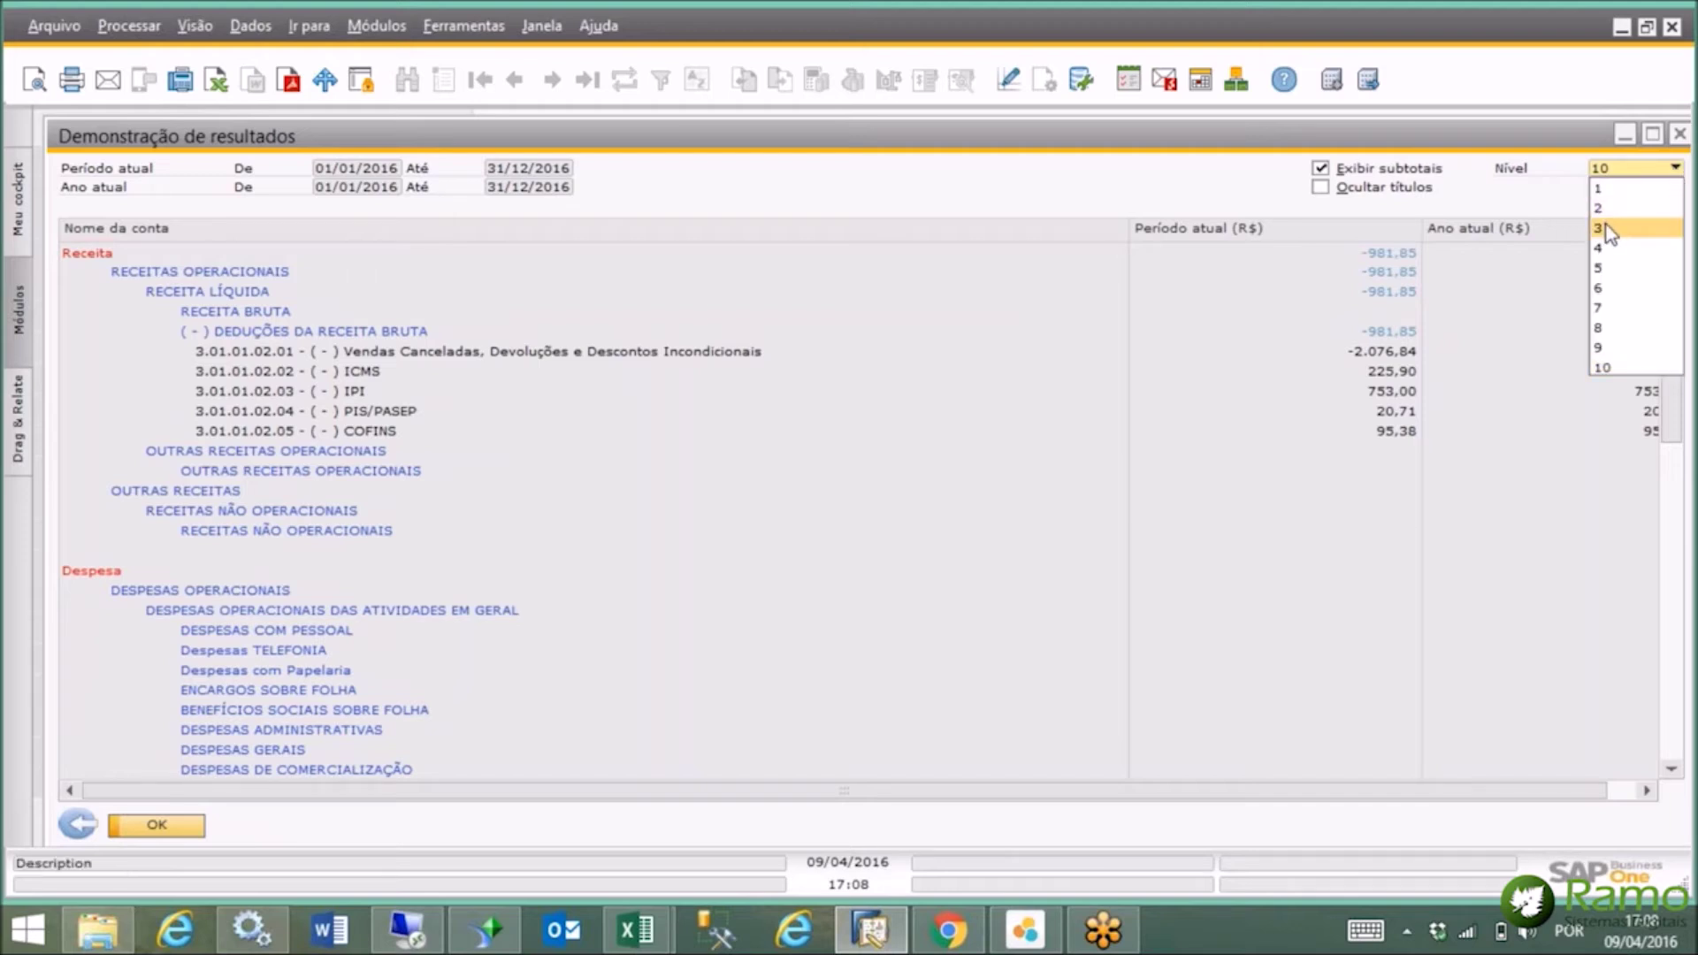
{"action": "left_click", "coordinate": [1604, 248]}
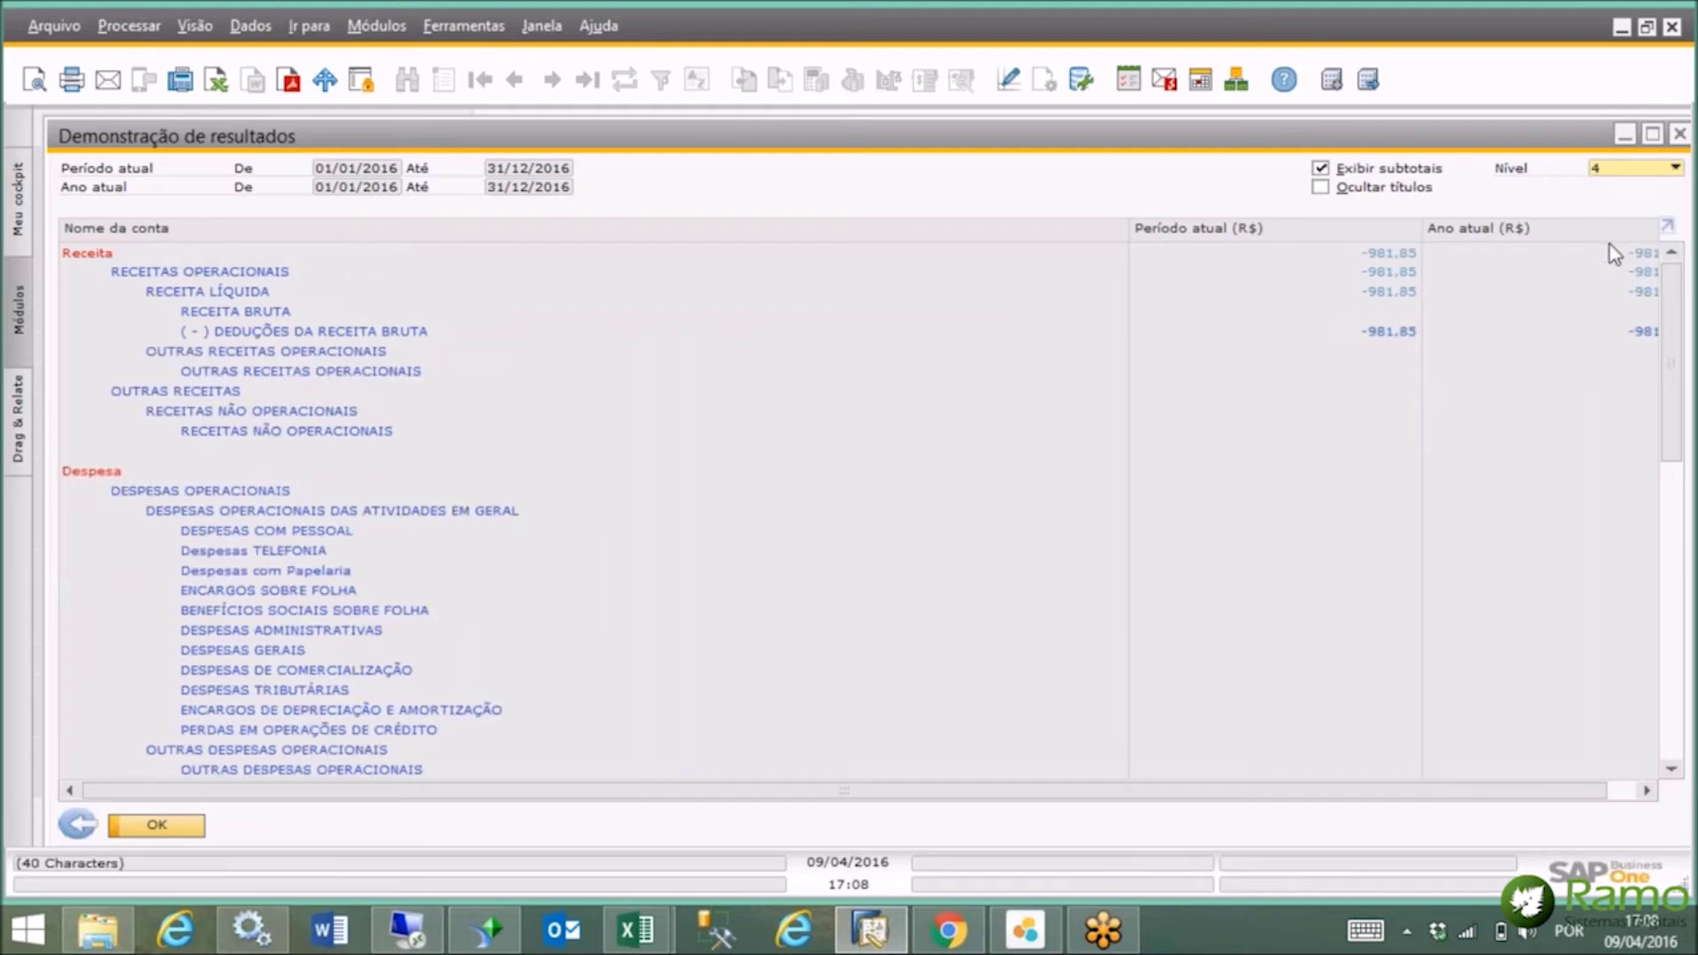
{"action": "left_click", "coordinate": [1674, 168]}
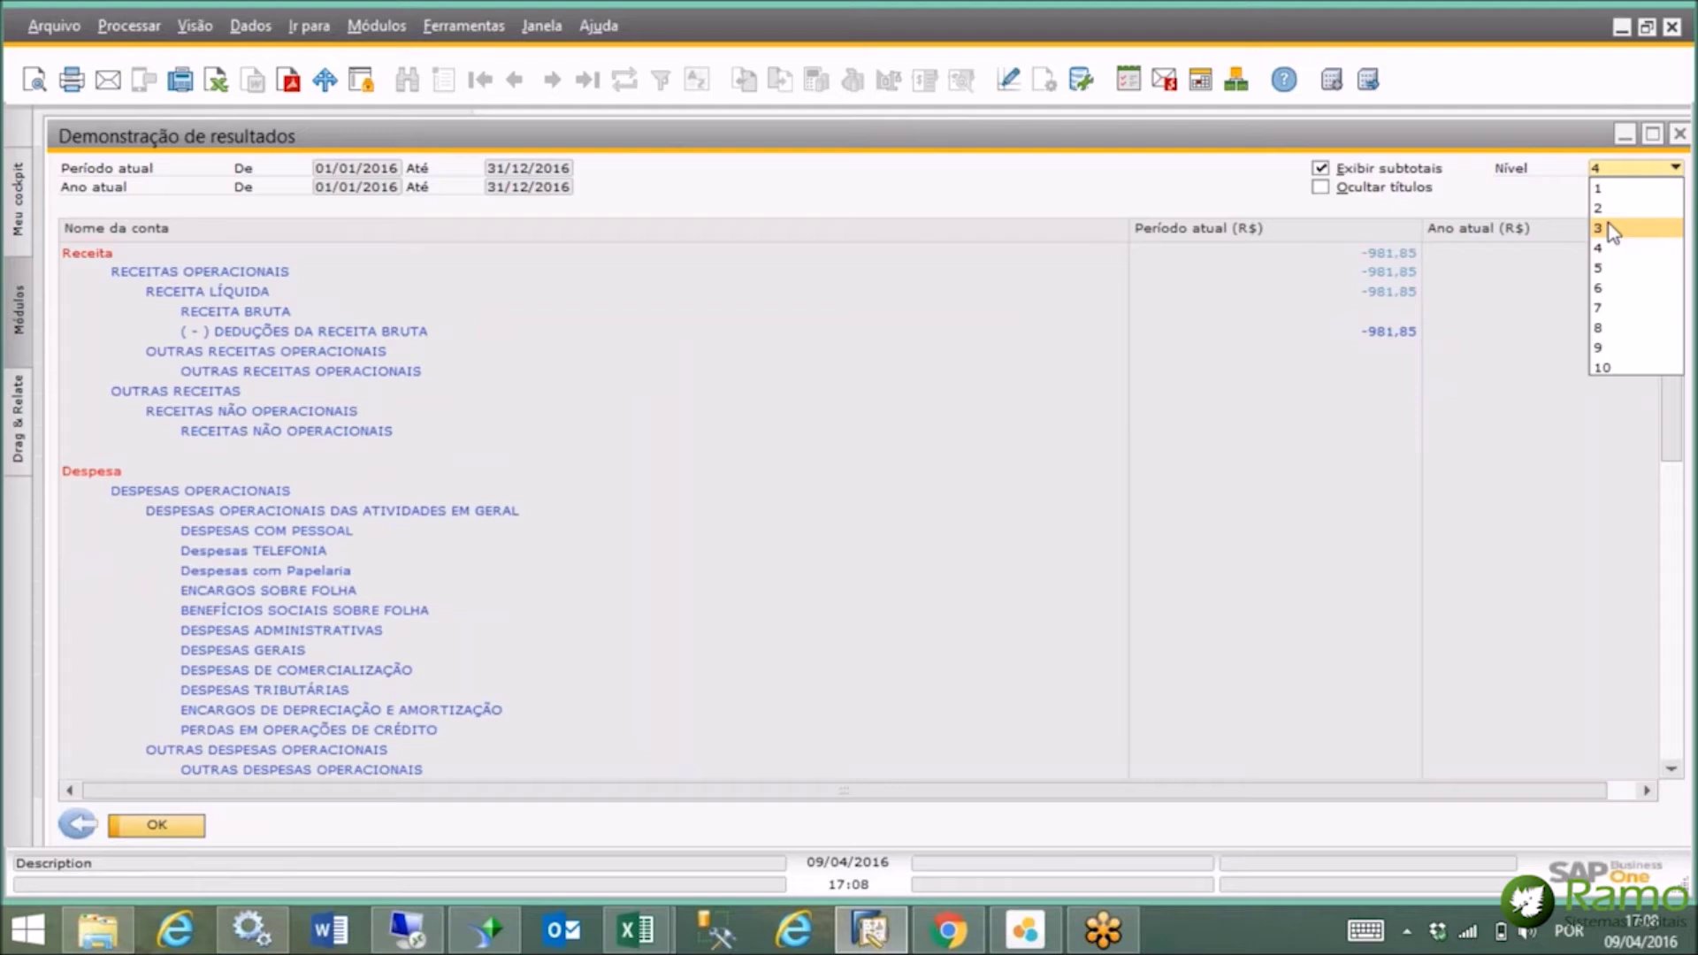
{"action": "left_click", "coordinate": [1611, 229]}
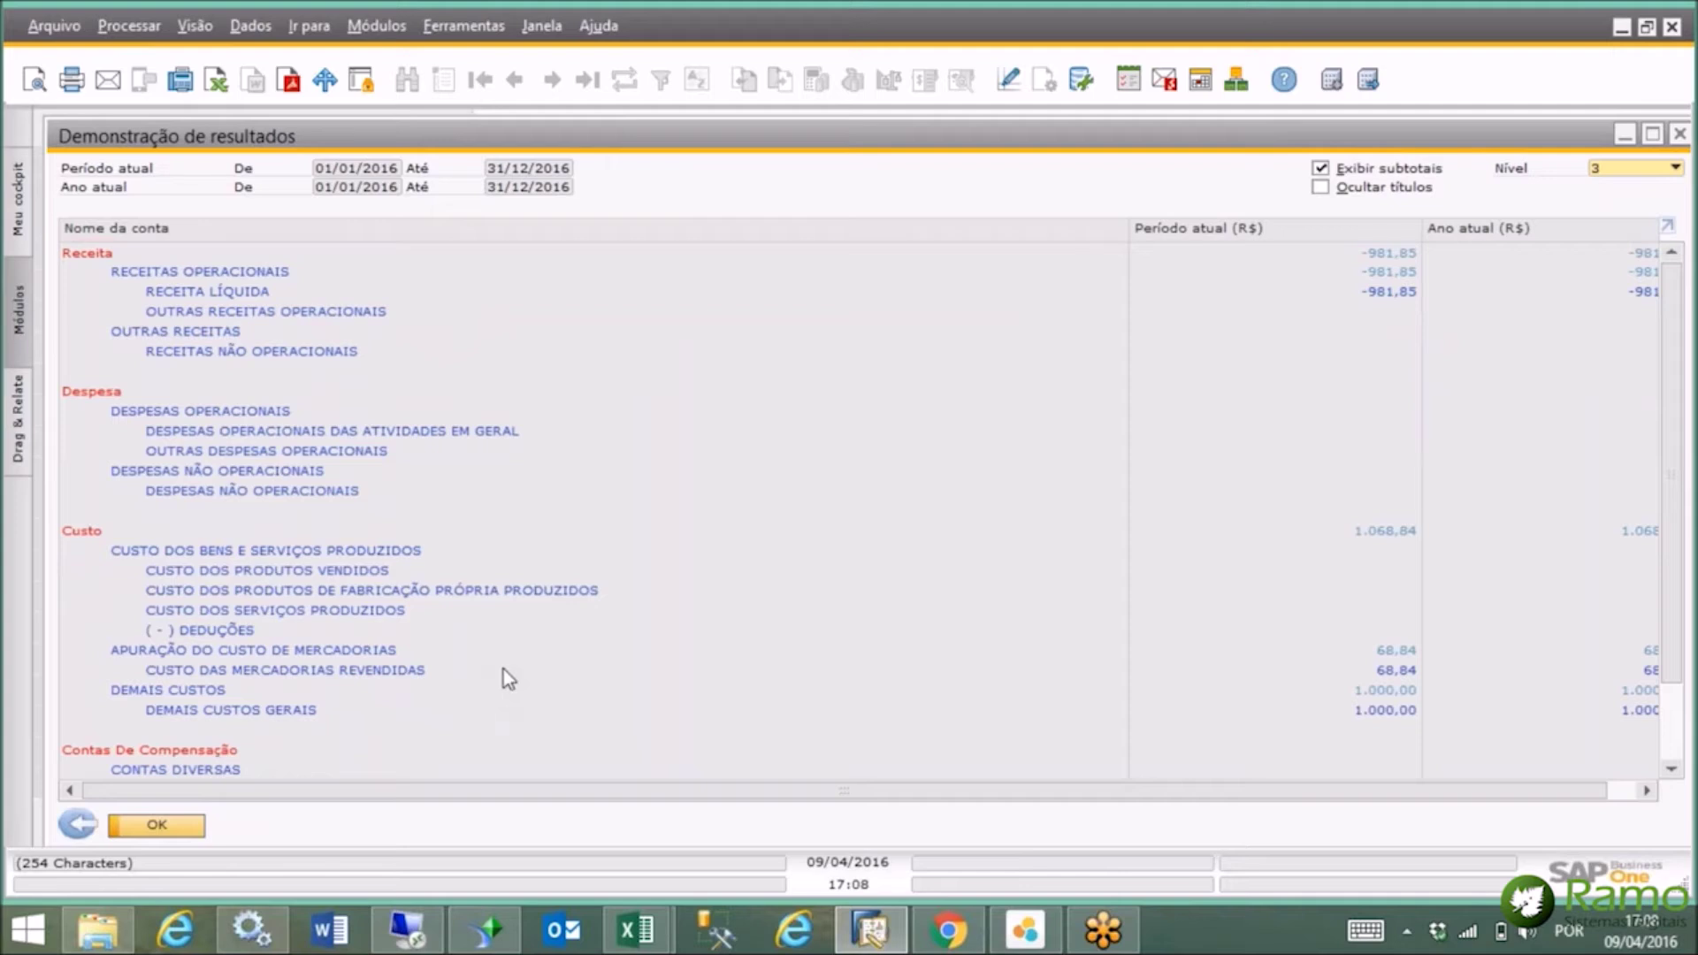
{"action": "left_click", "coordinate": [1679, 137]}
{"action": "left_click_drag", "start_coordinate": [455, 347], "coordinate": [454, 276]}
{"action": "left_click", "coordinate": [379, 254]}
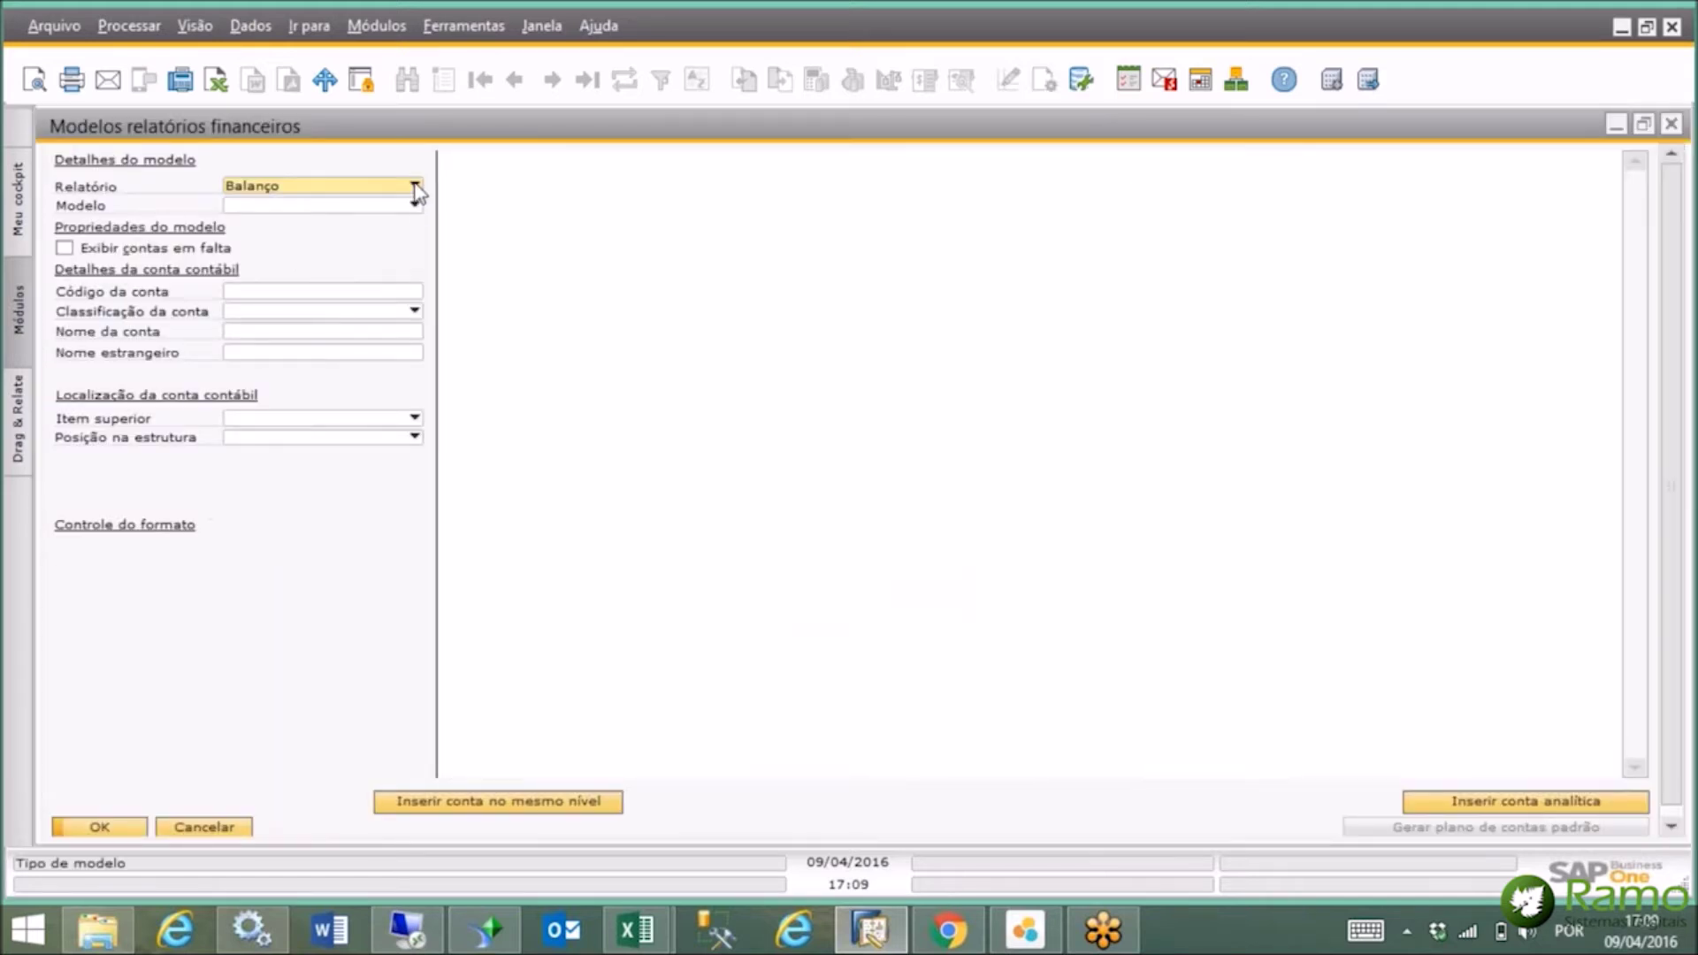
{"action": "left_click", "coordinate": [414, 186]}
{"action": "left_click", "coordinate": [394, 226]}
{"action": "left_click", "coordinate": [413, 204]}
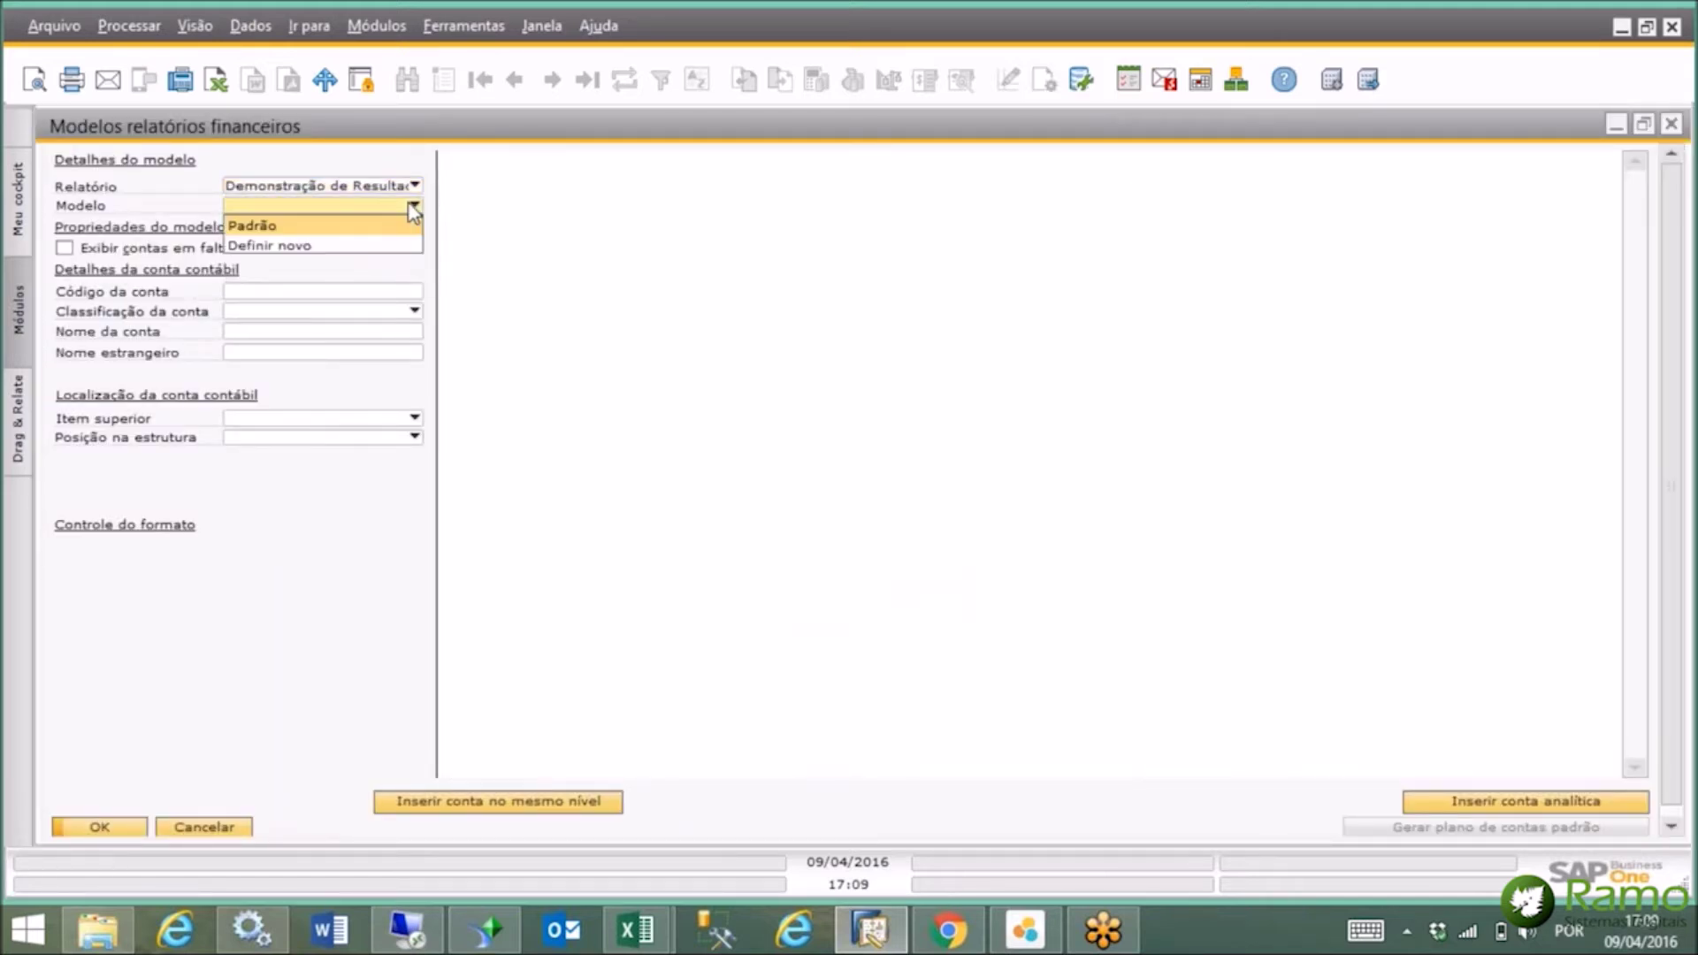
{"action": "left_click", "coordinate": [361, 230]}
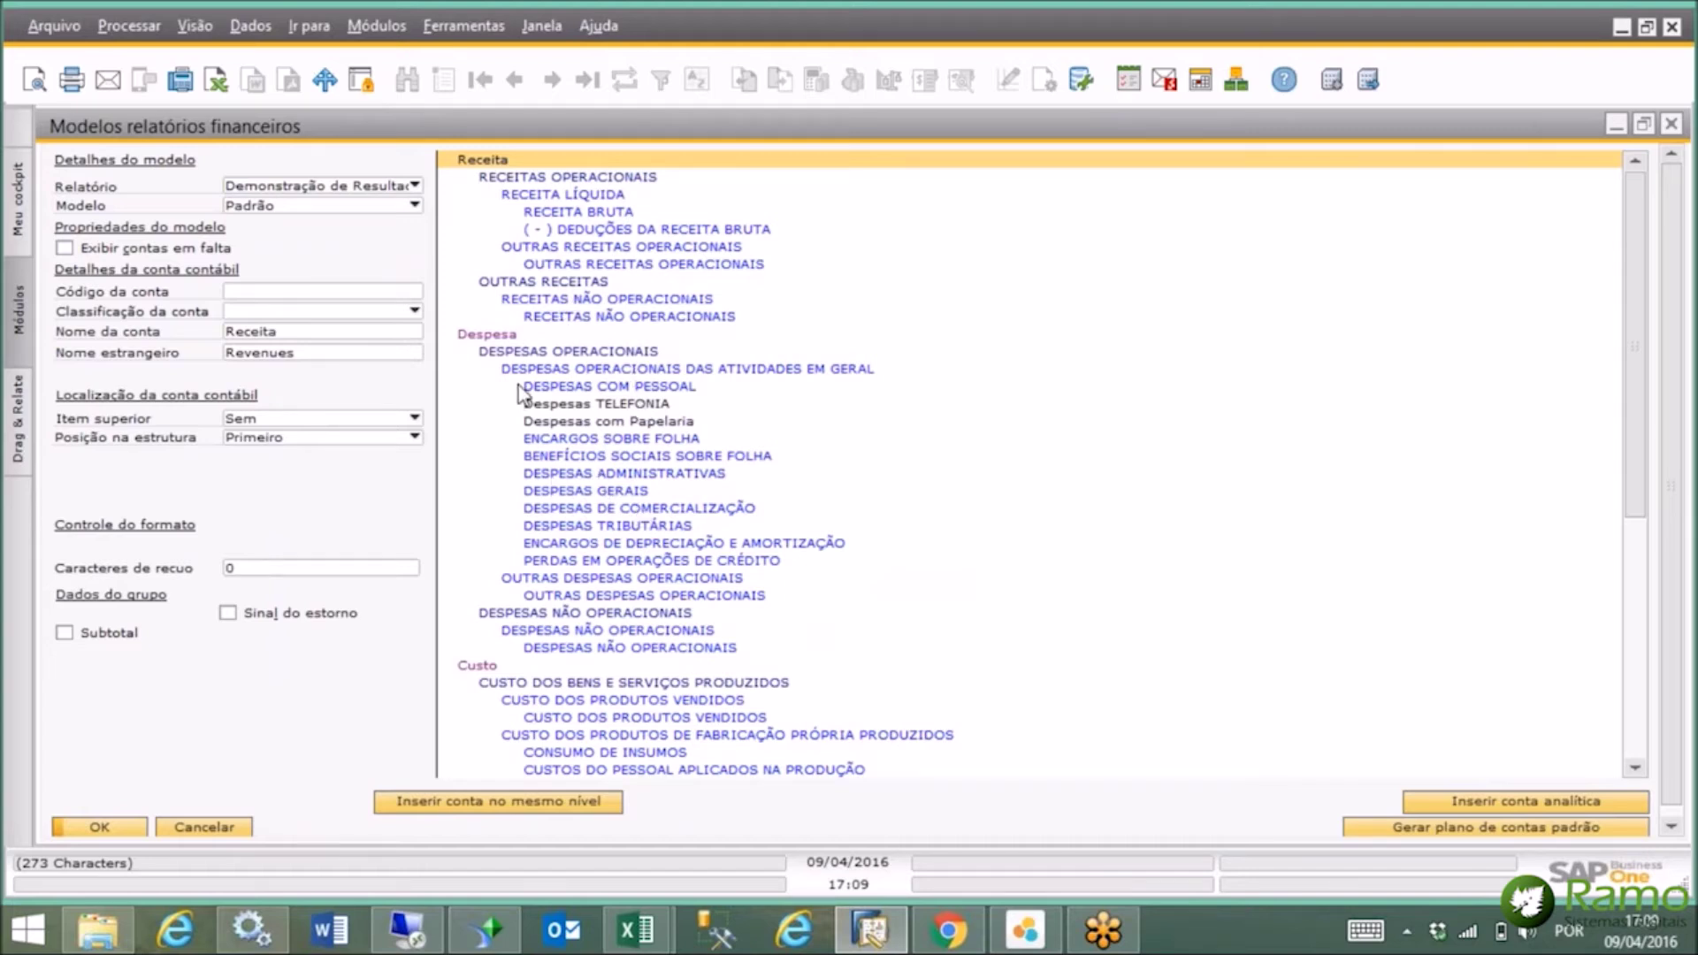
{"action": "double_click", "coordinate": [594, 493]}
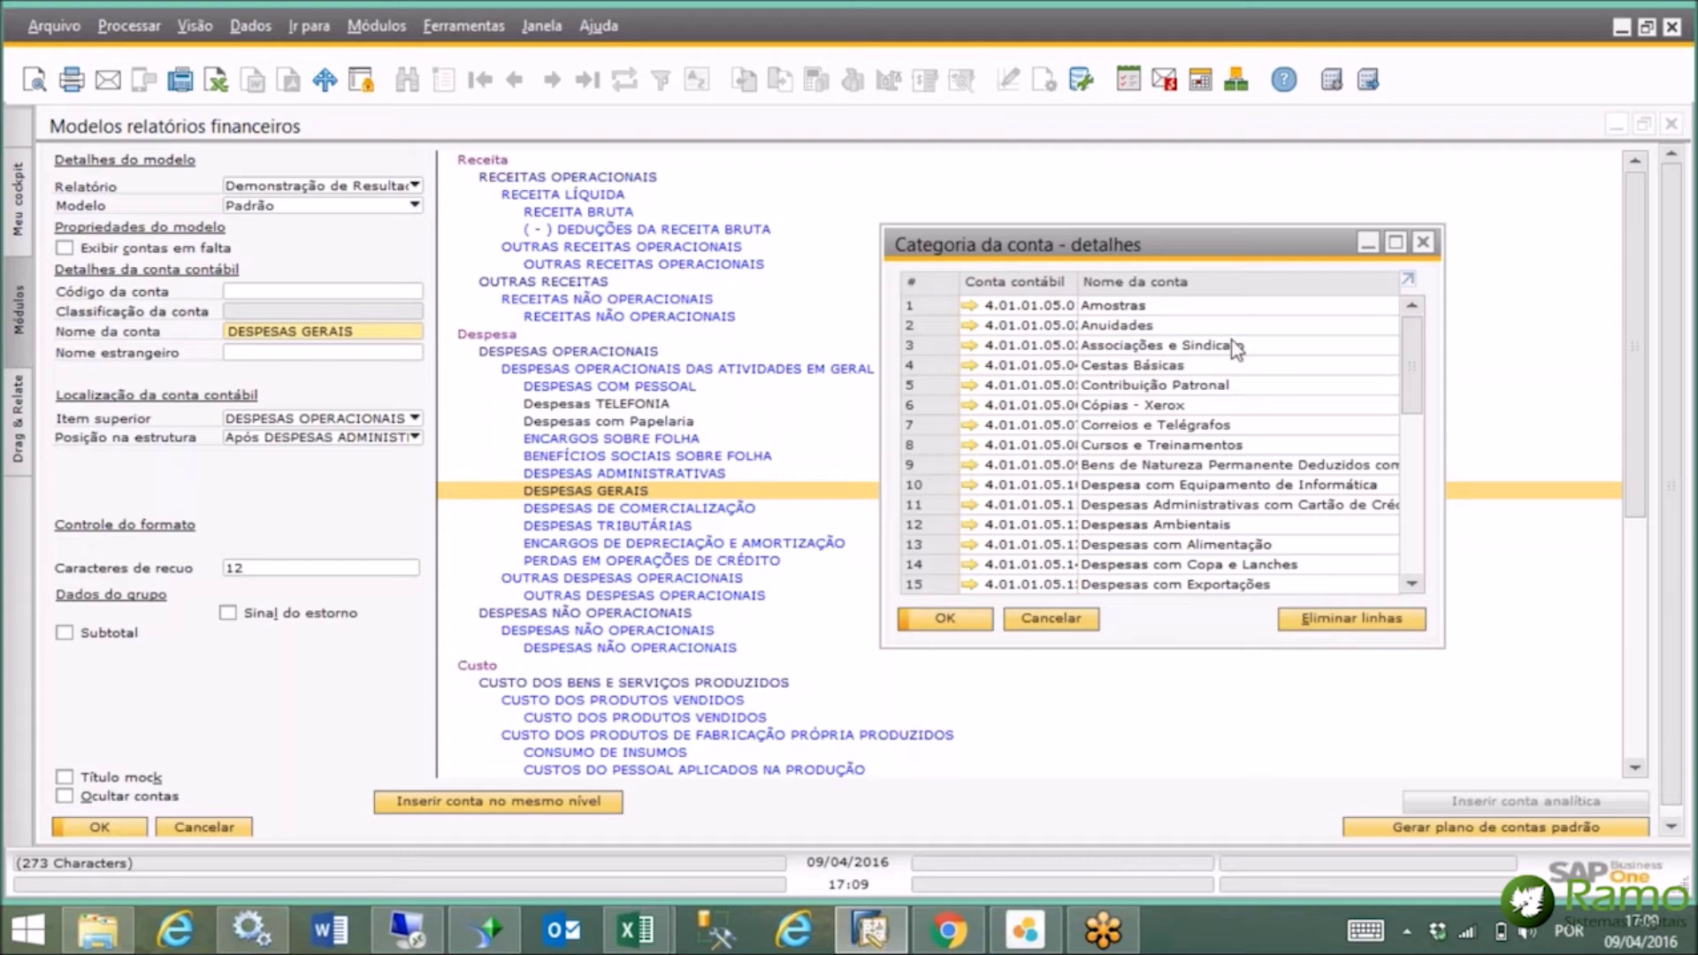
{"action": "left_click", "coordinate": [1422, 241]}
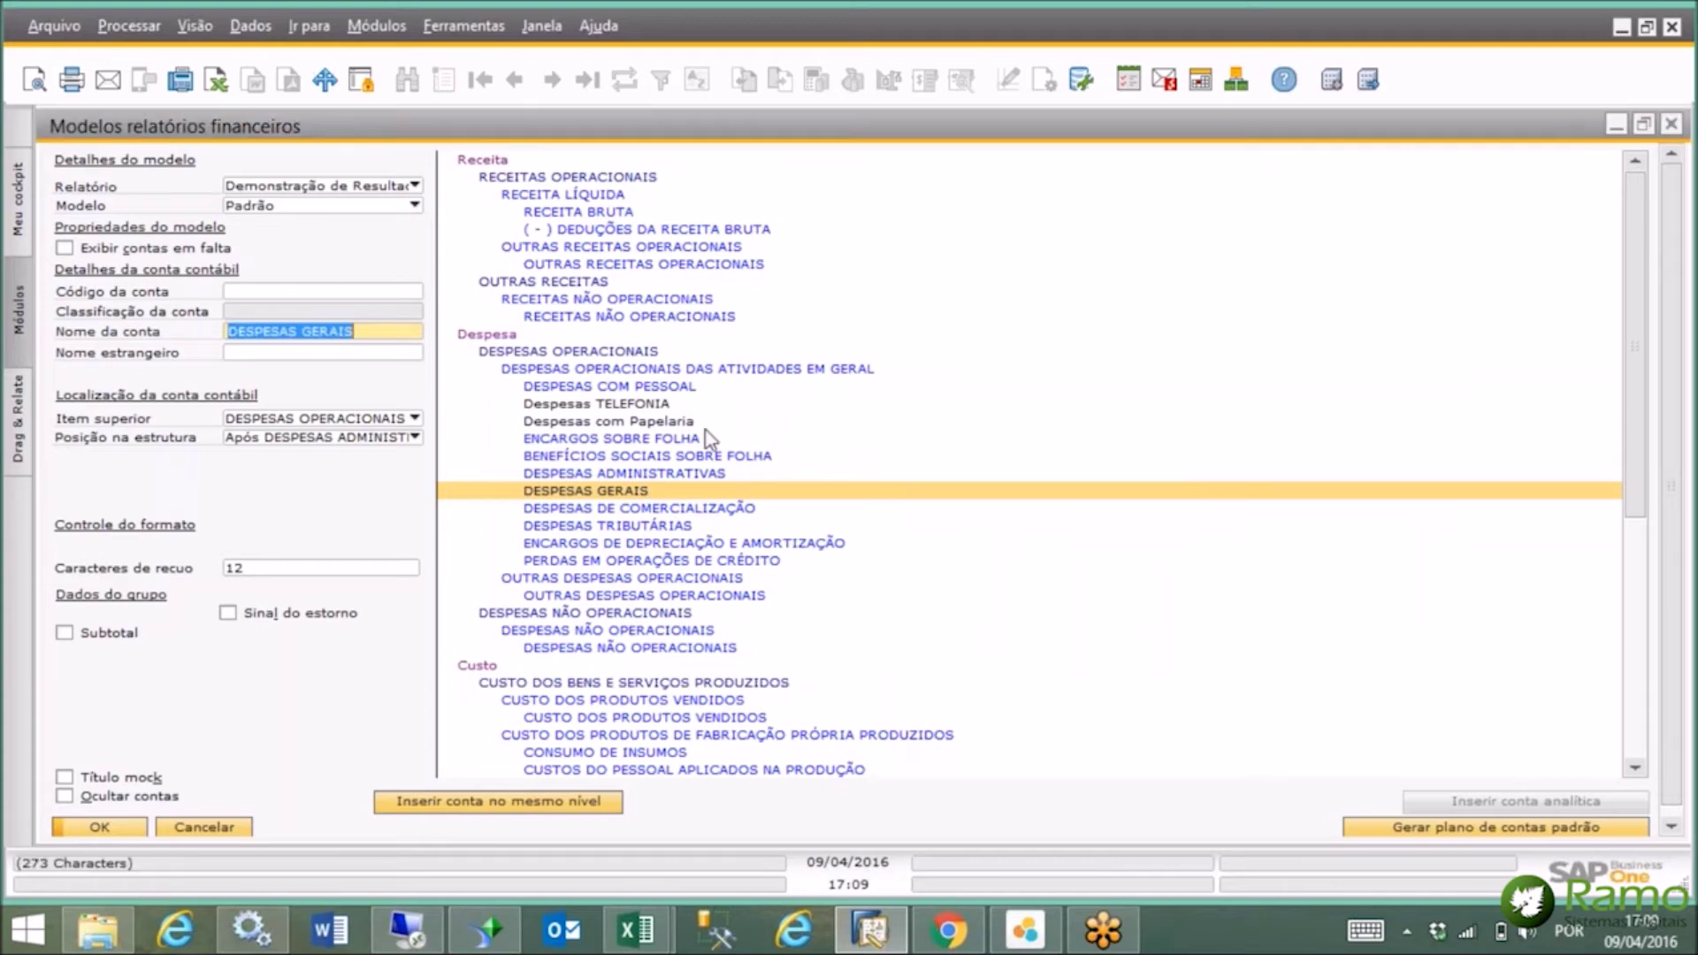
{"action": "double_click", "coordinate": [678, 439]}
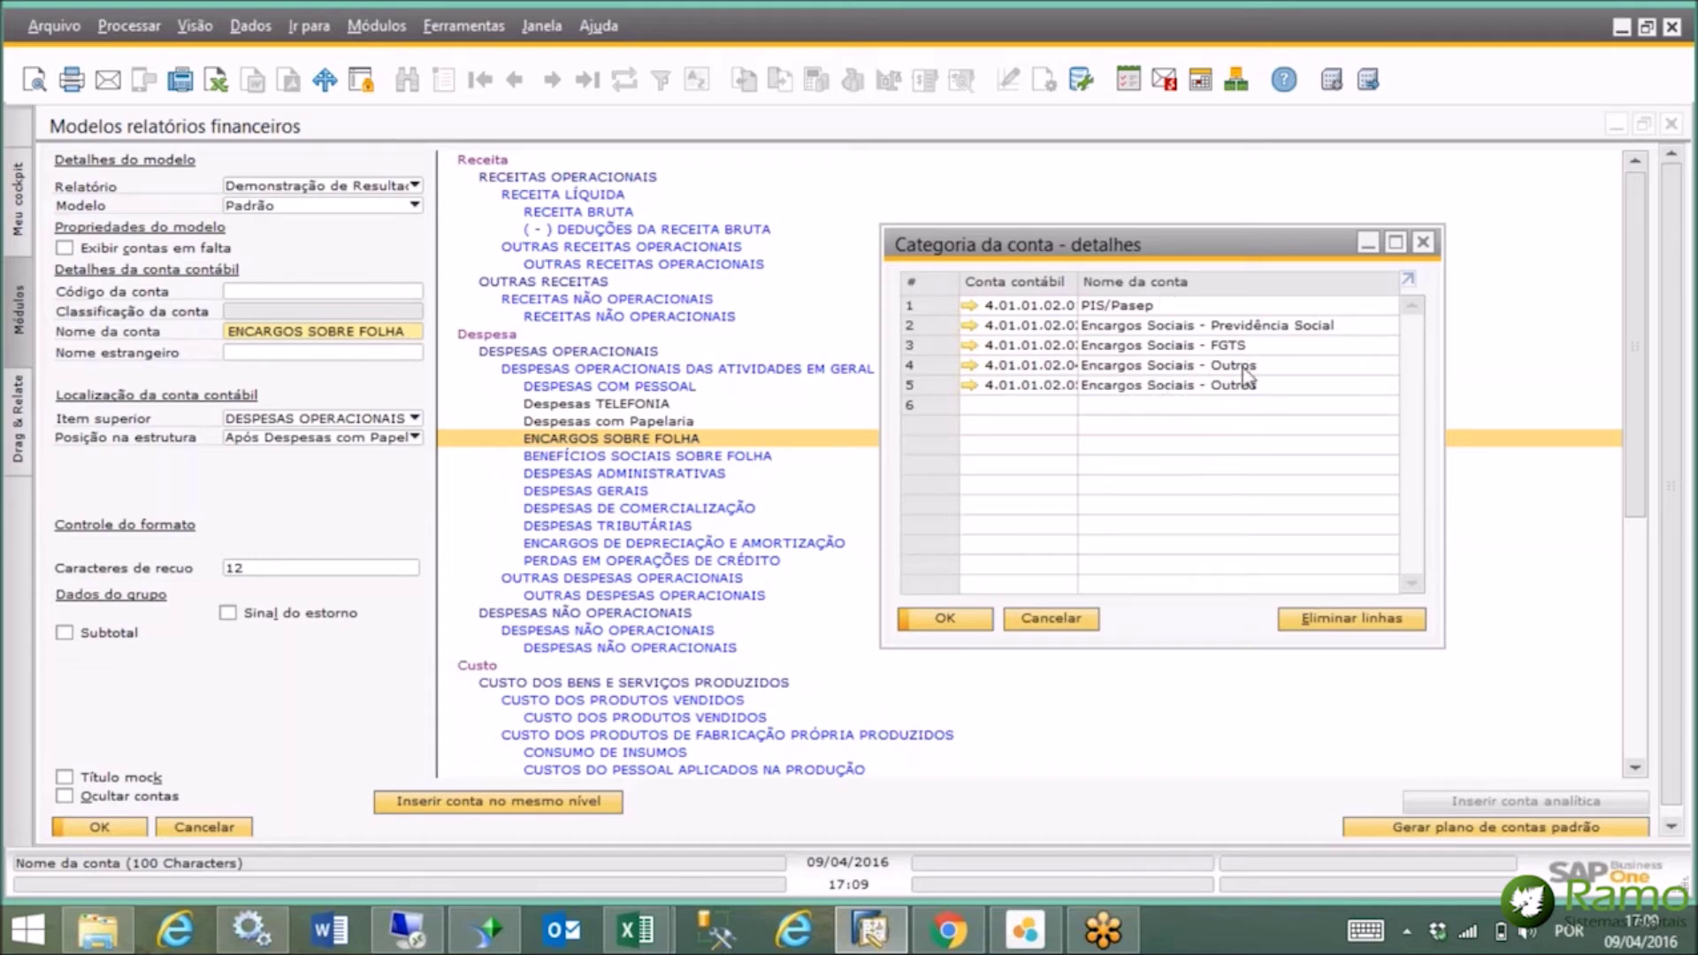
{"action": "left_click", "coordinate": [1422, 243]}
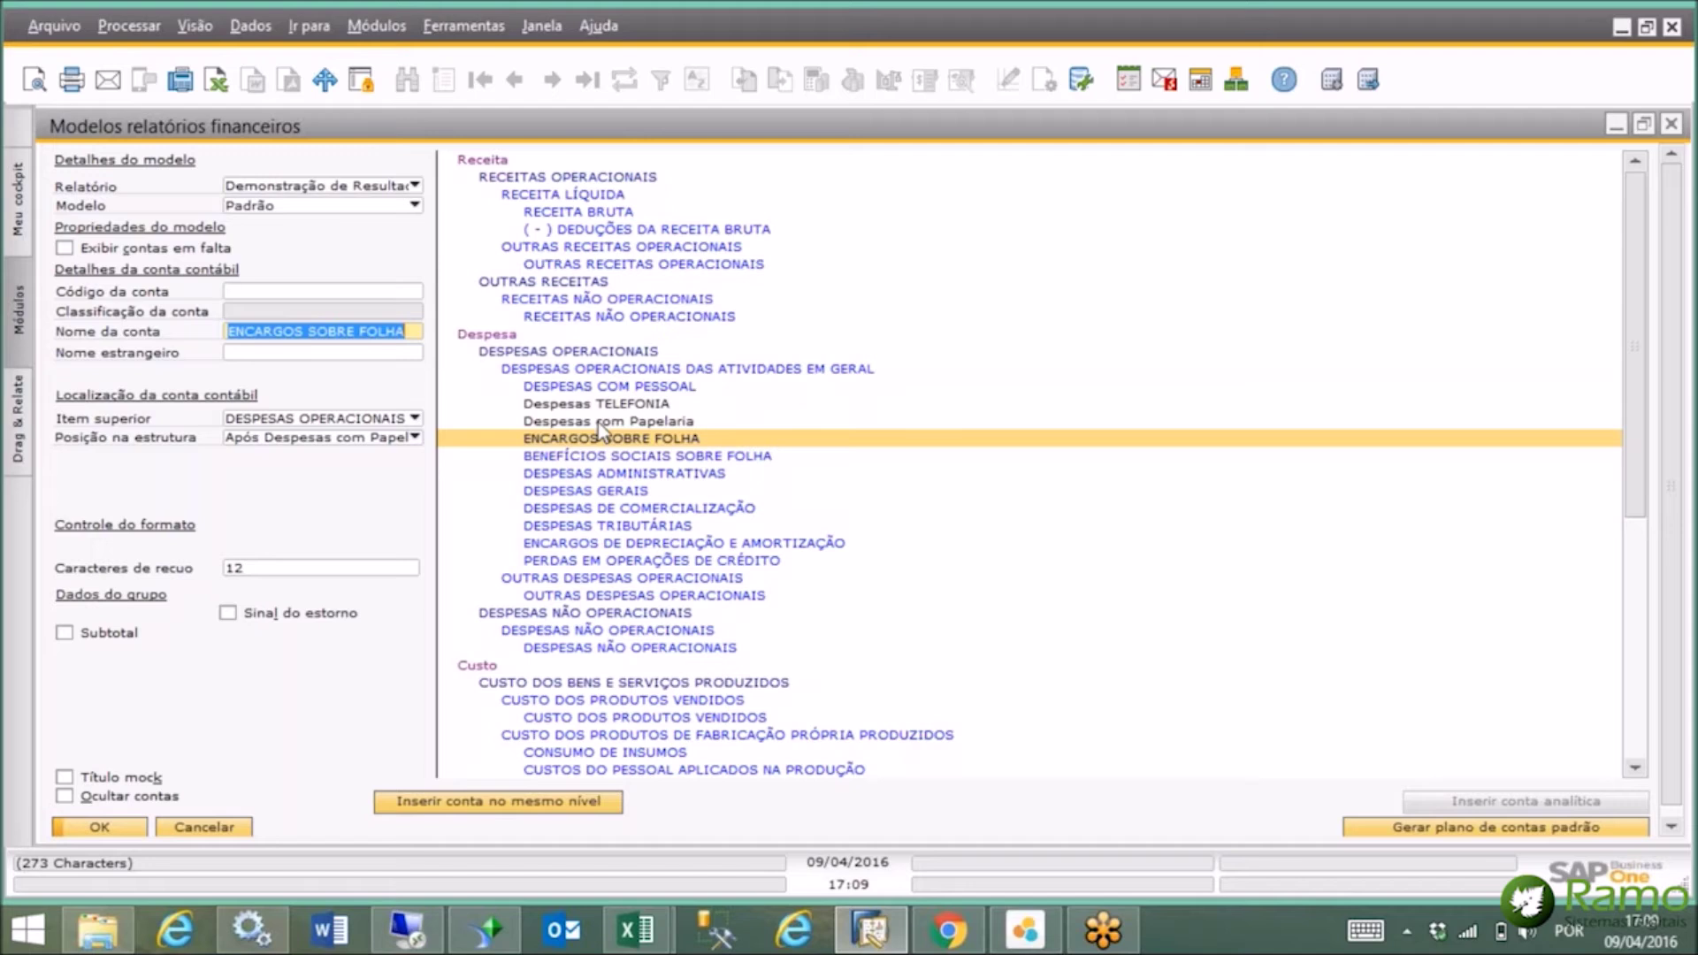
{"action": "left_click", "coordinate": [416, 186]}
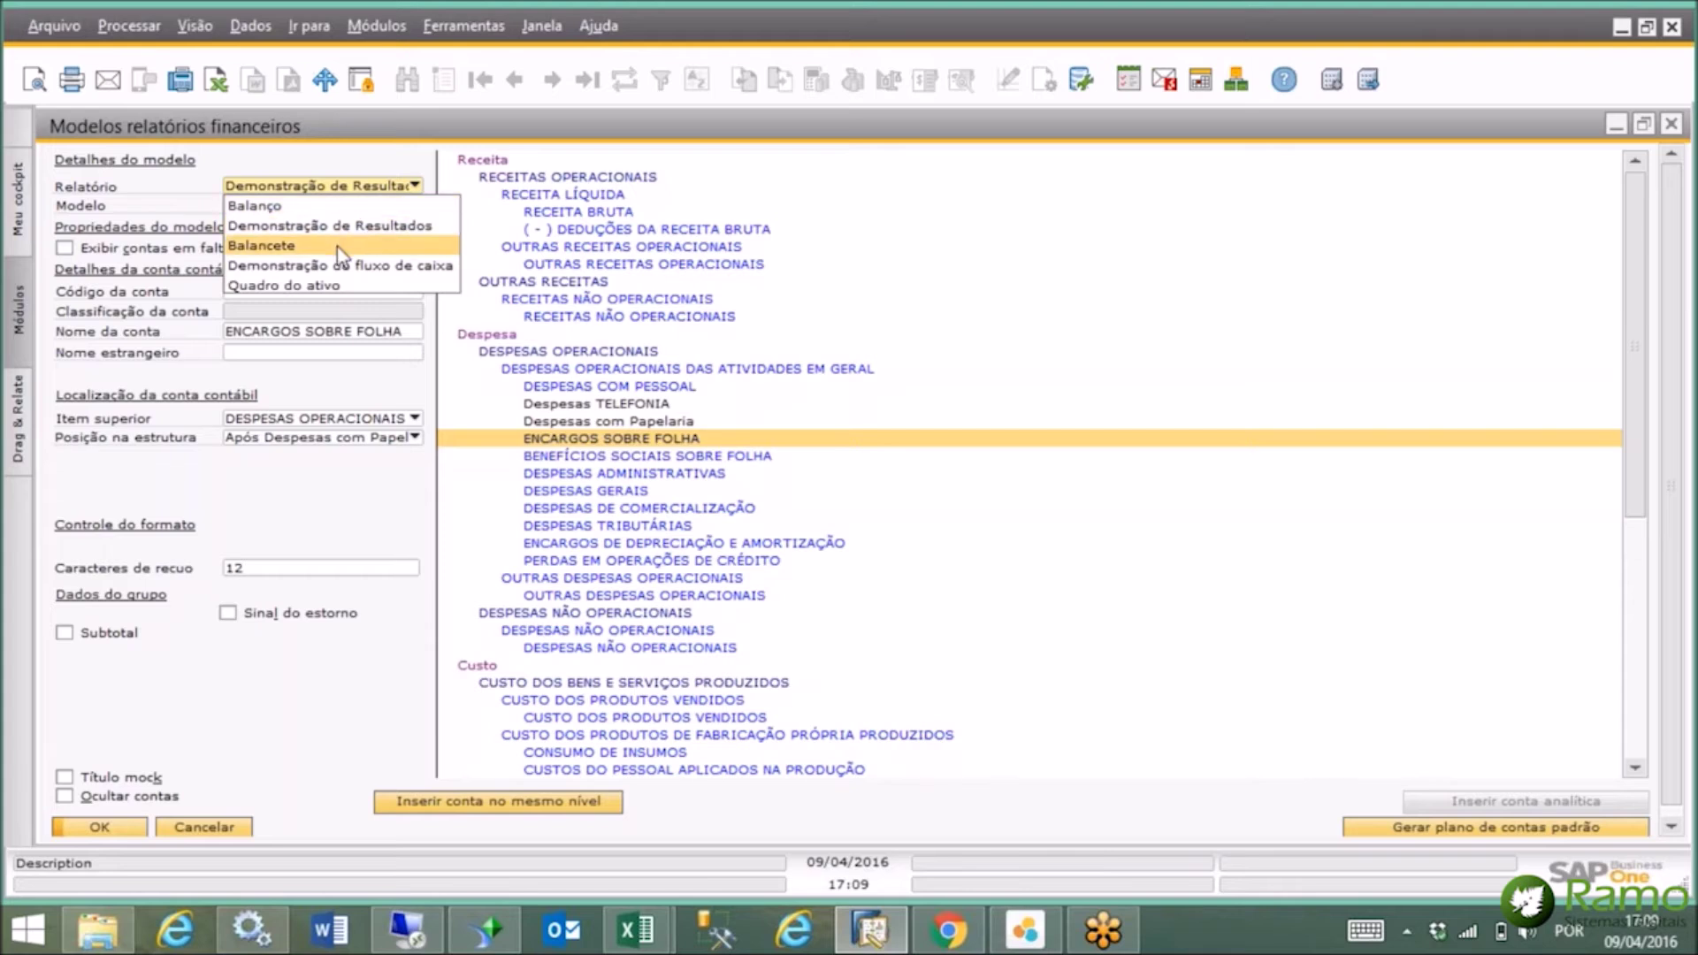
{"action": "left_click", "coordinate": [1670, 131]}
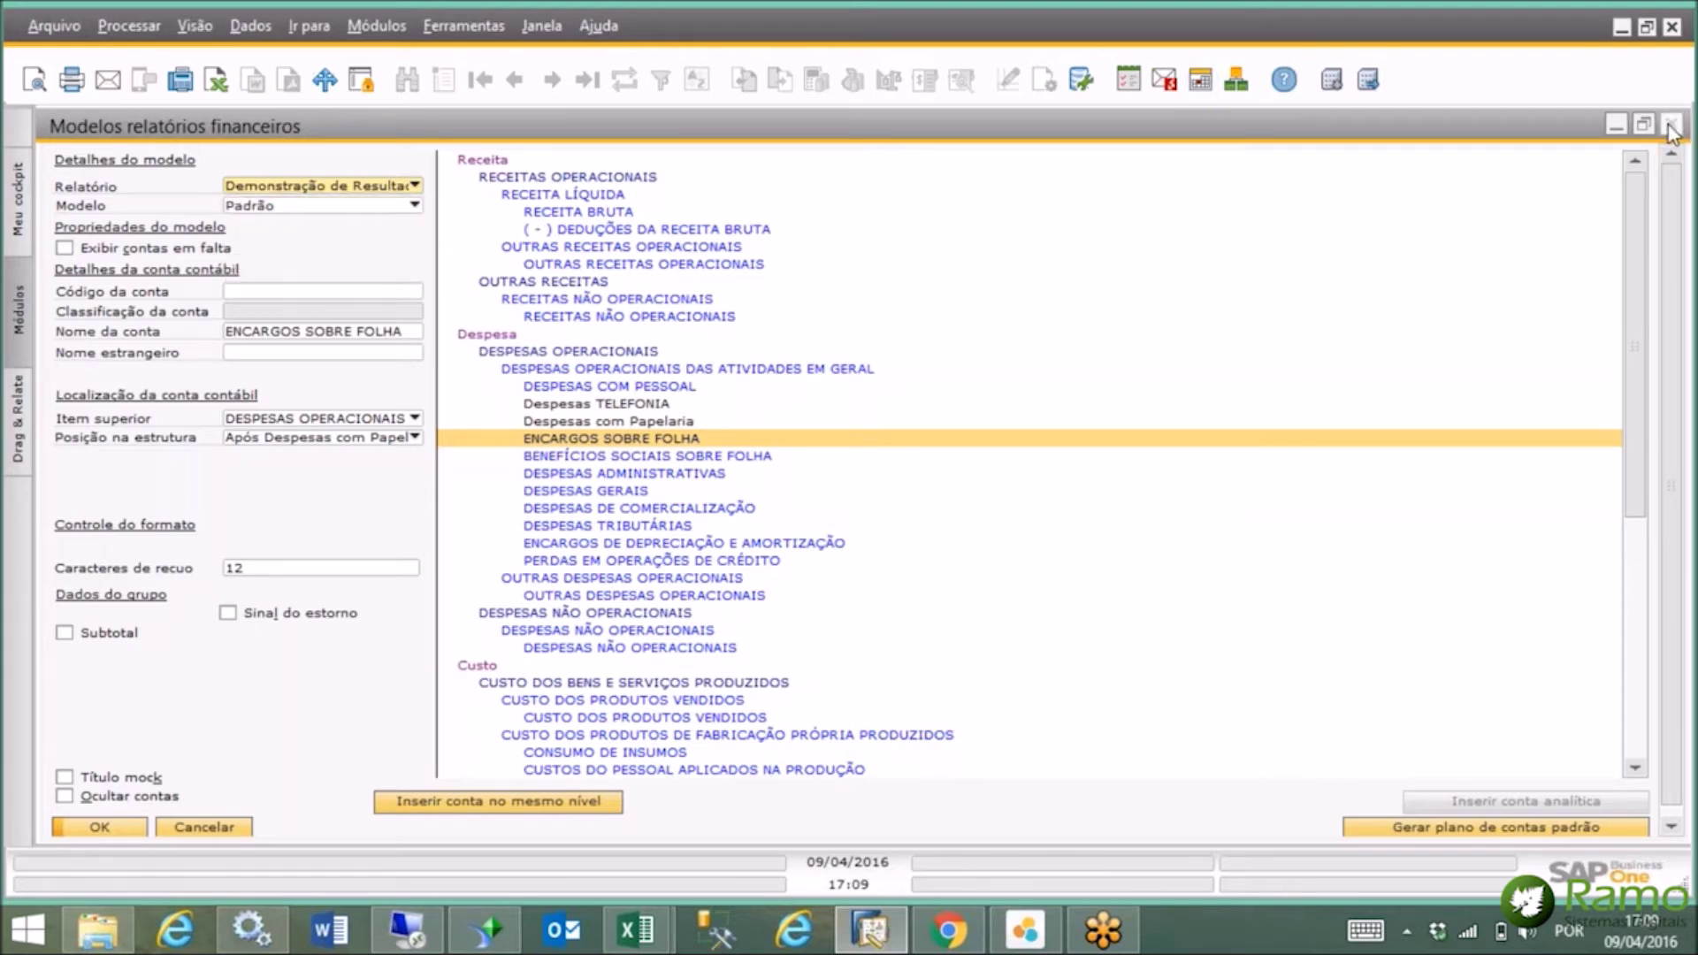
{"action": "left_click", "coordinate": [1670, 131]}
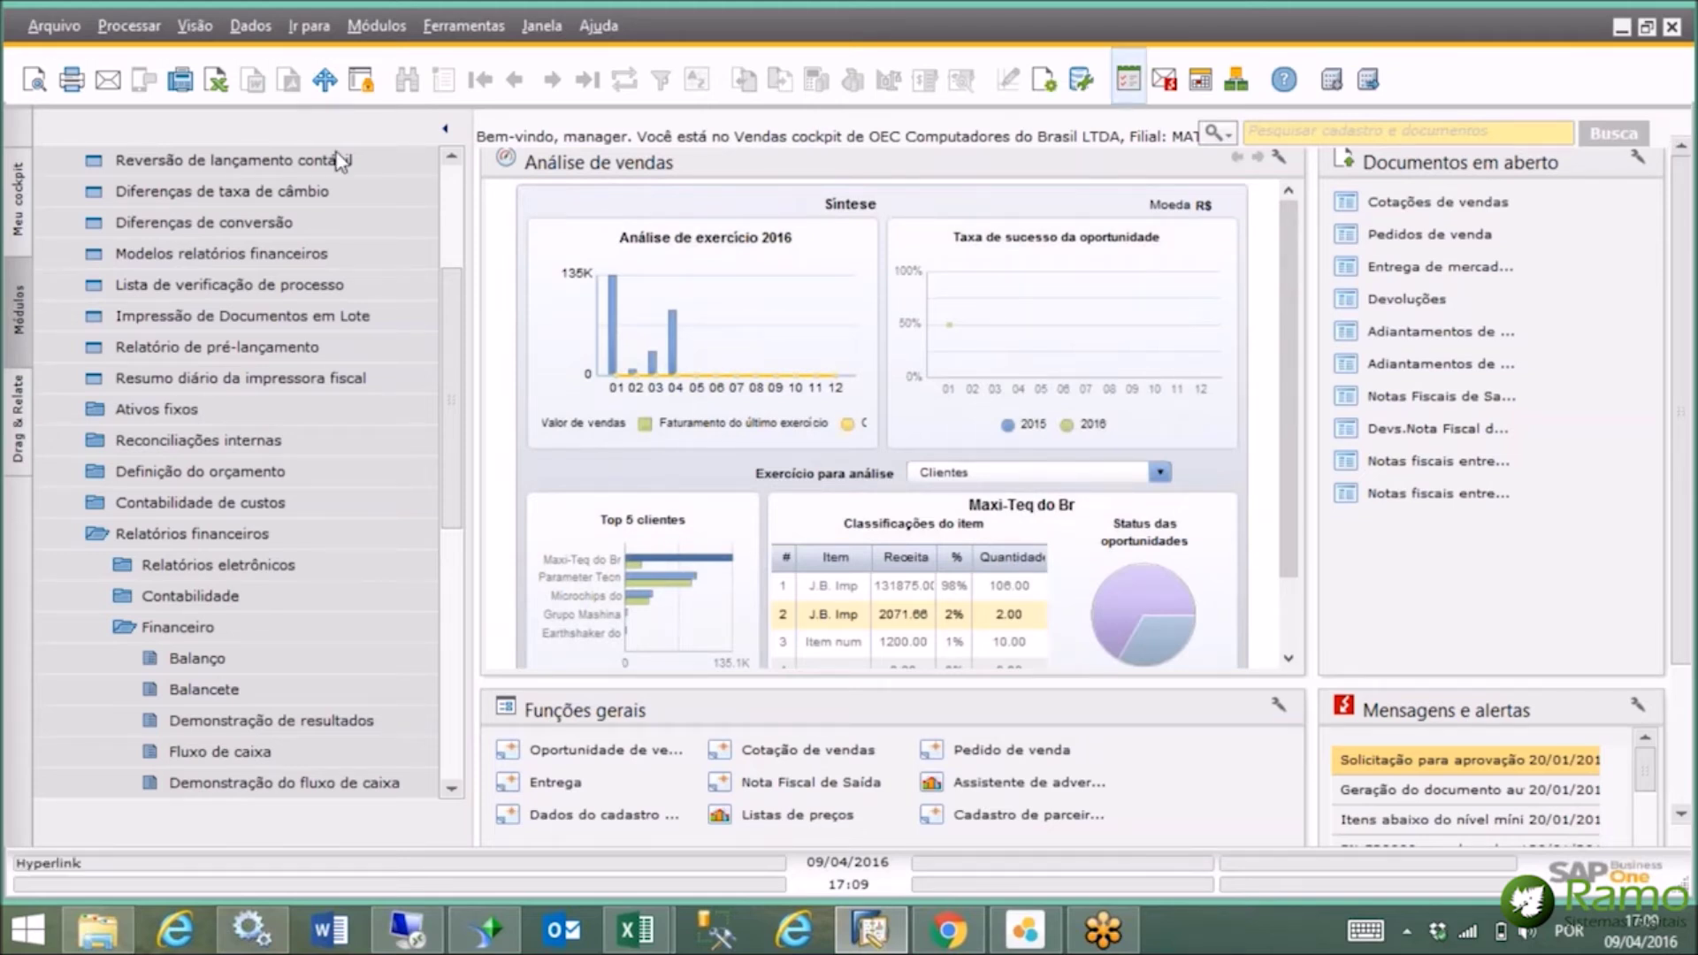
{"action": "scroll", "coordinate": [454, 188], "scroll_direction": "up", "scroll_amount": 5}
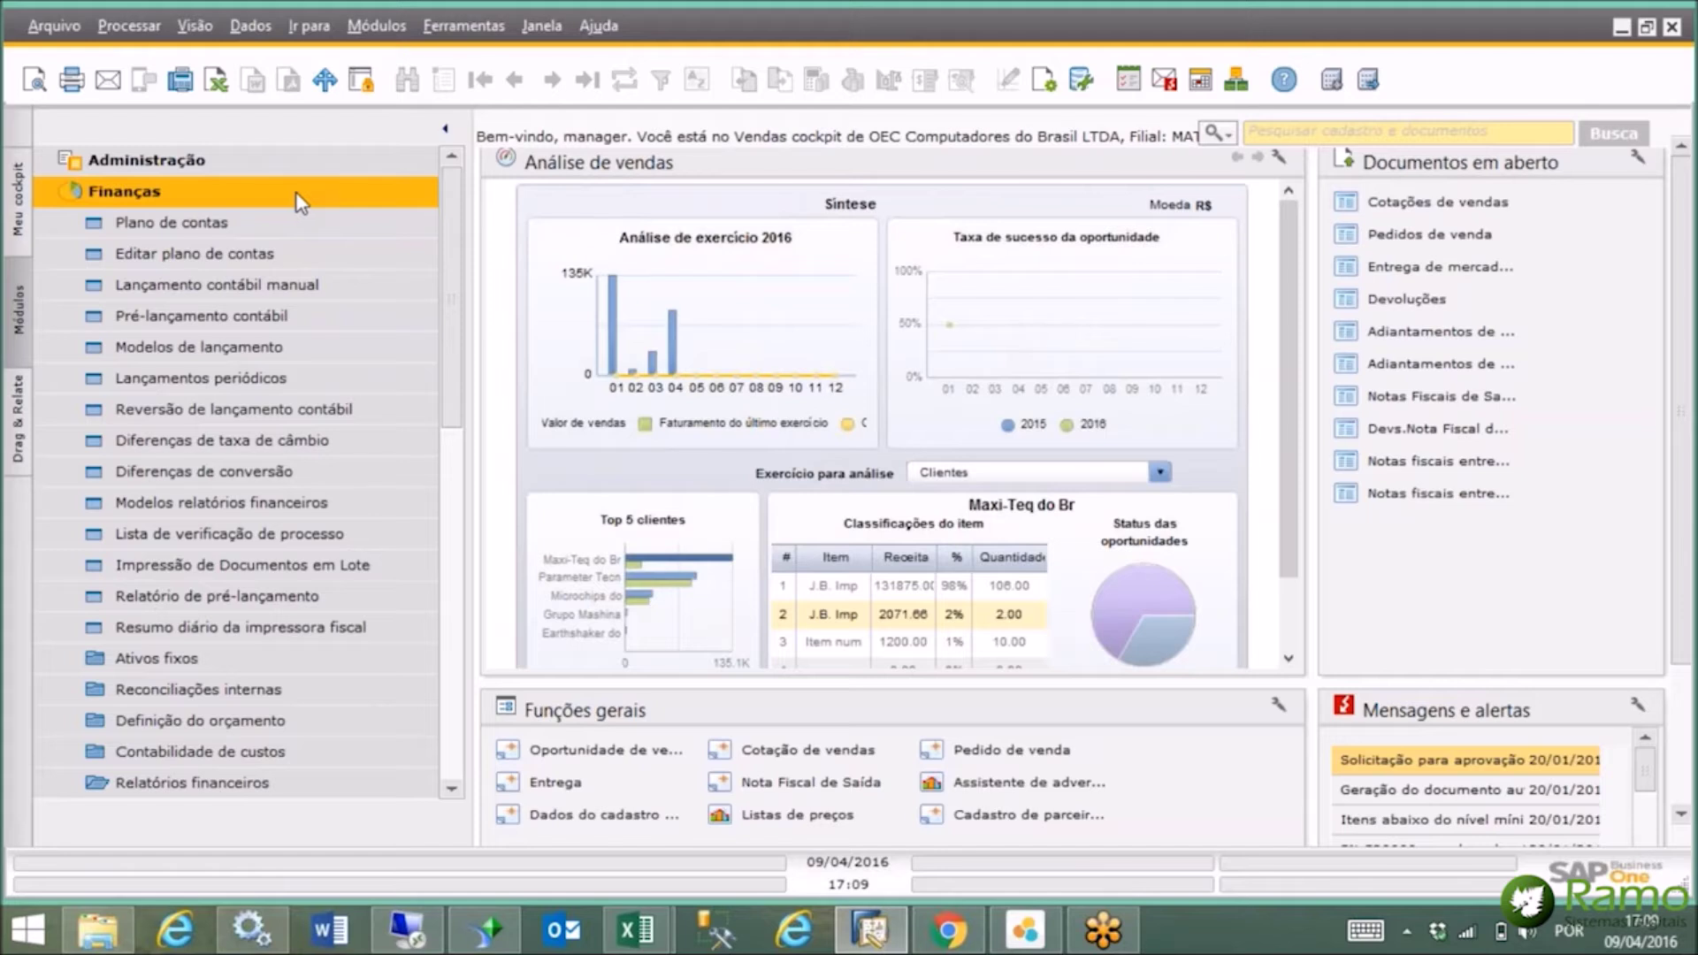
{"action": "left_click", "coordinate": [296, 191]}
{"action": "left_click", "coordinate": [274, 225]}
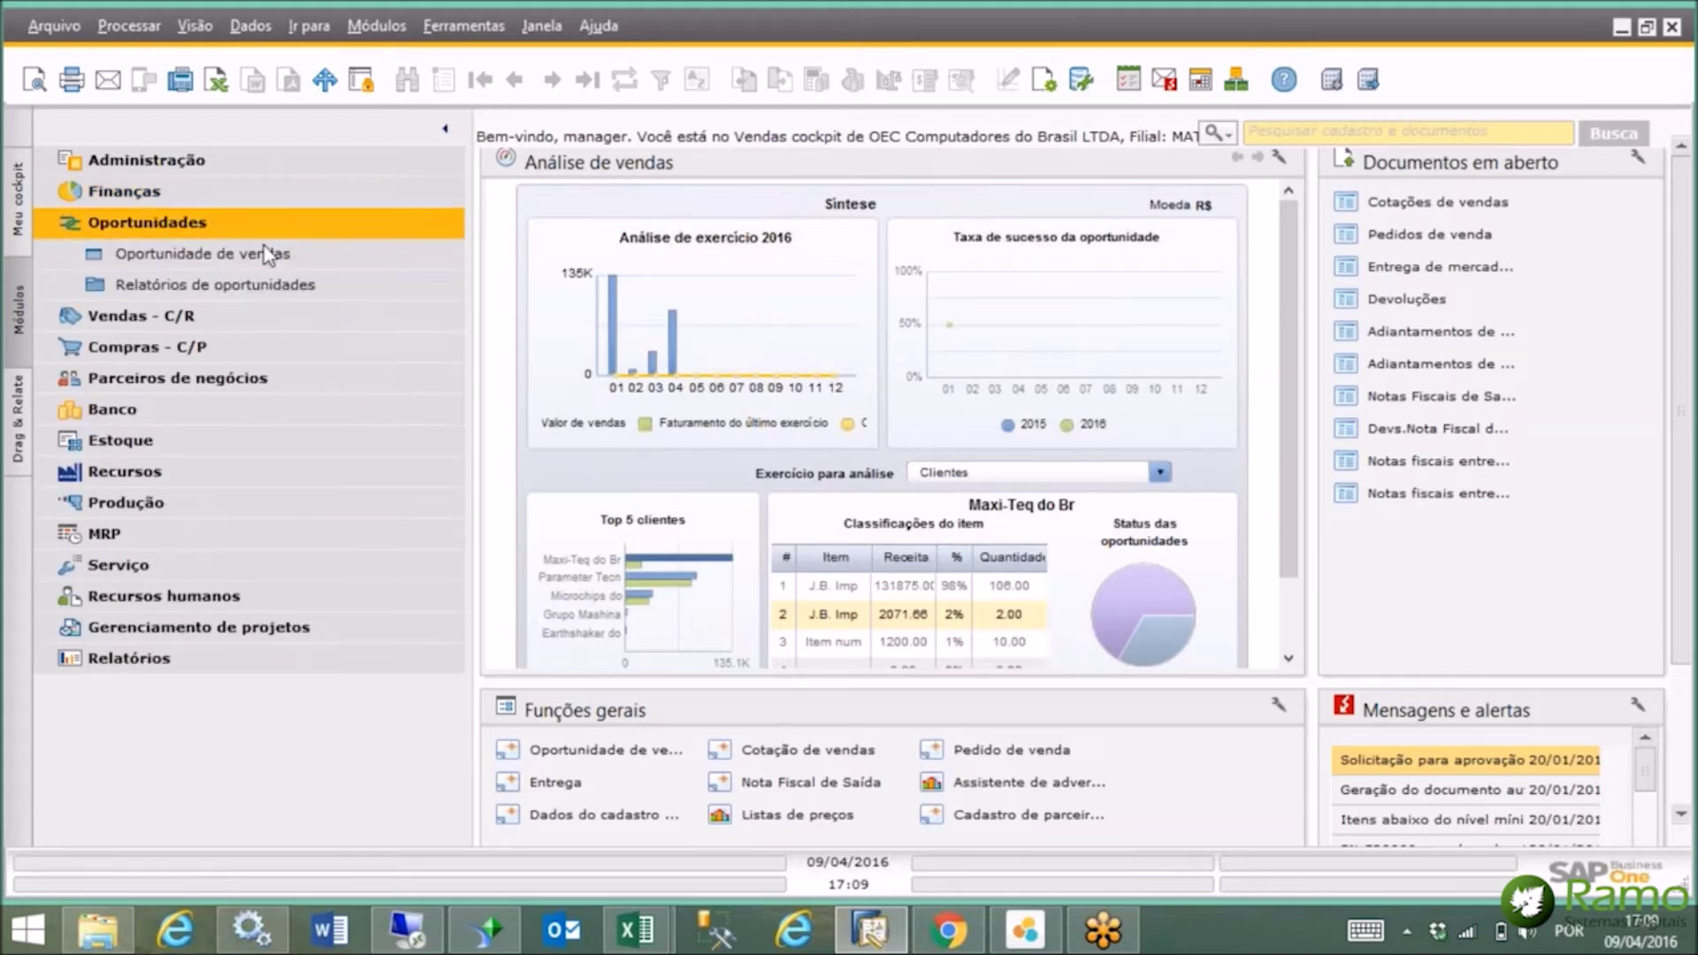
{"action": "left_click", "coordinate": [203, 254]}
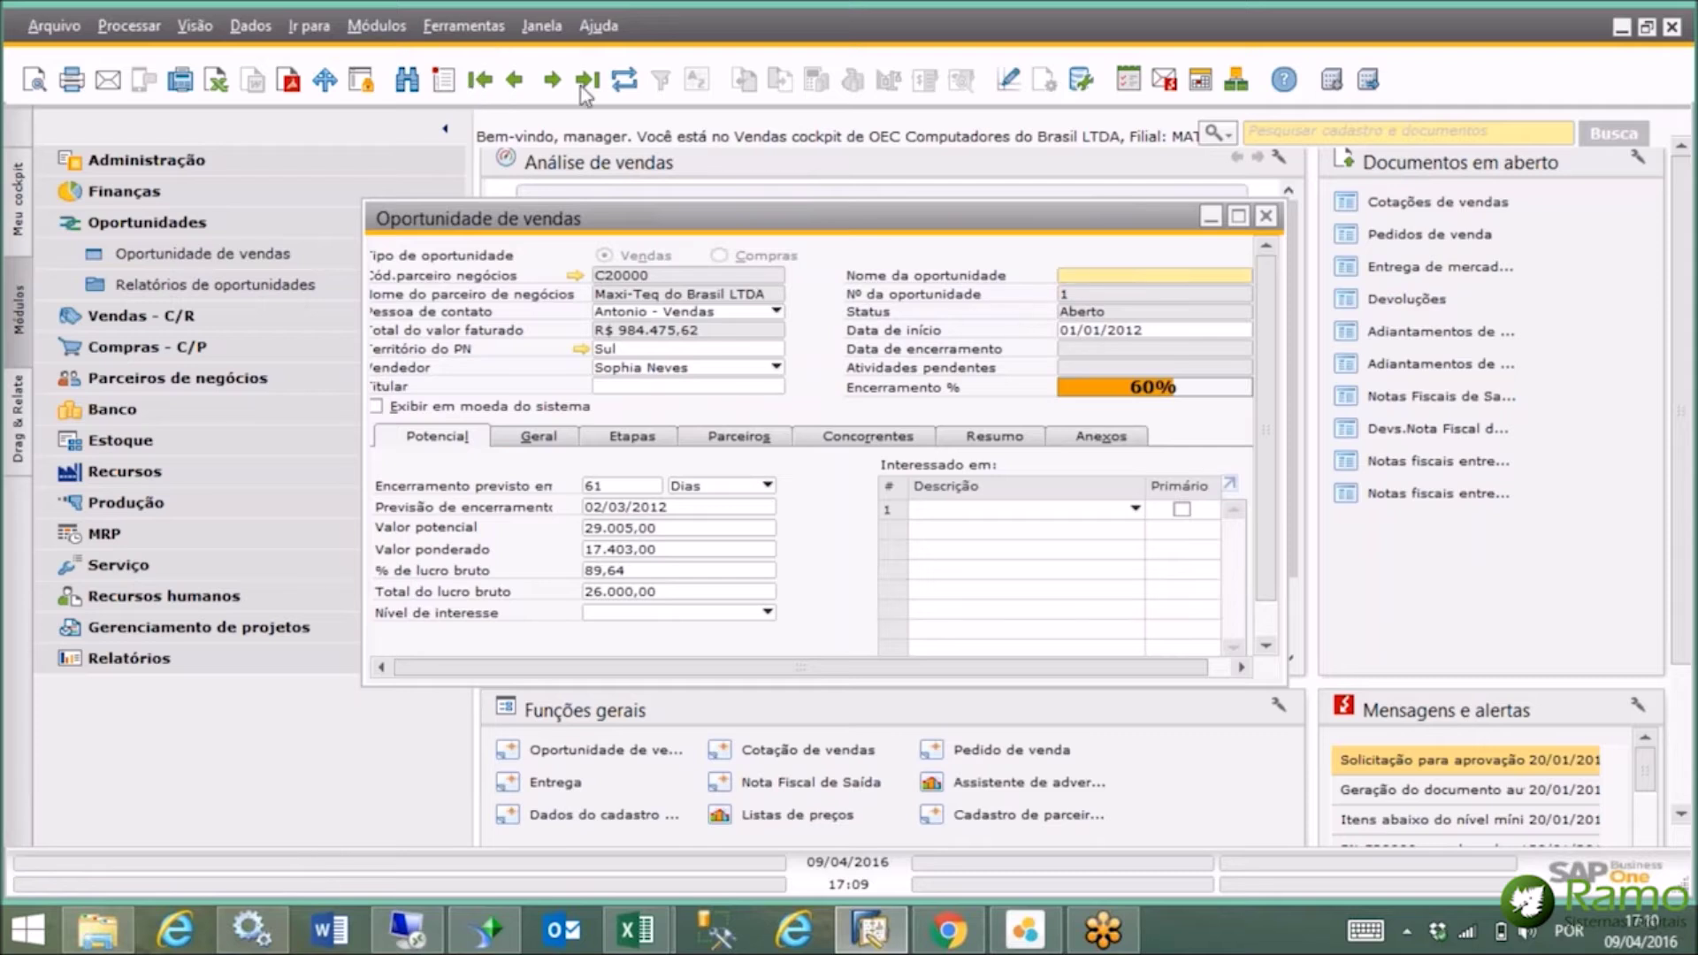
{"action": "left_click", "coordinate": [552, 80]}
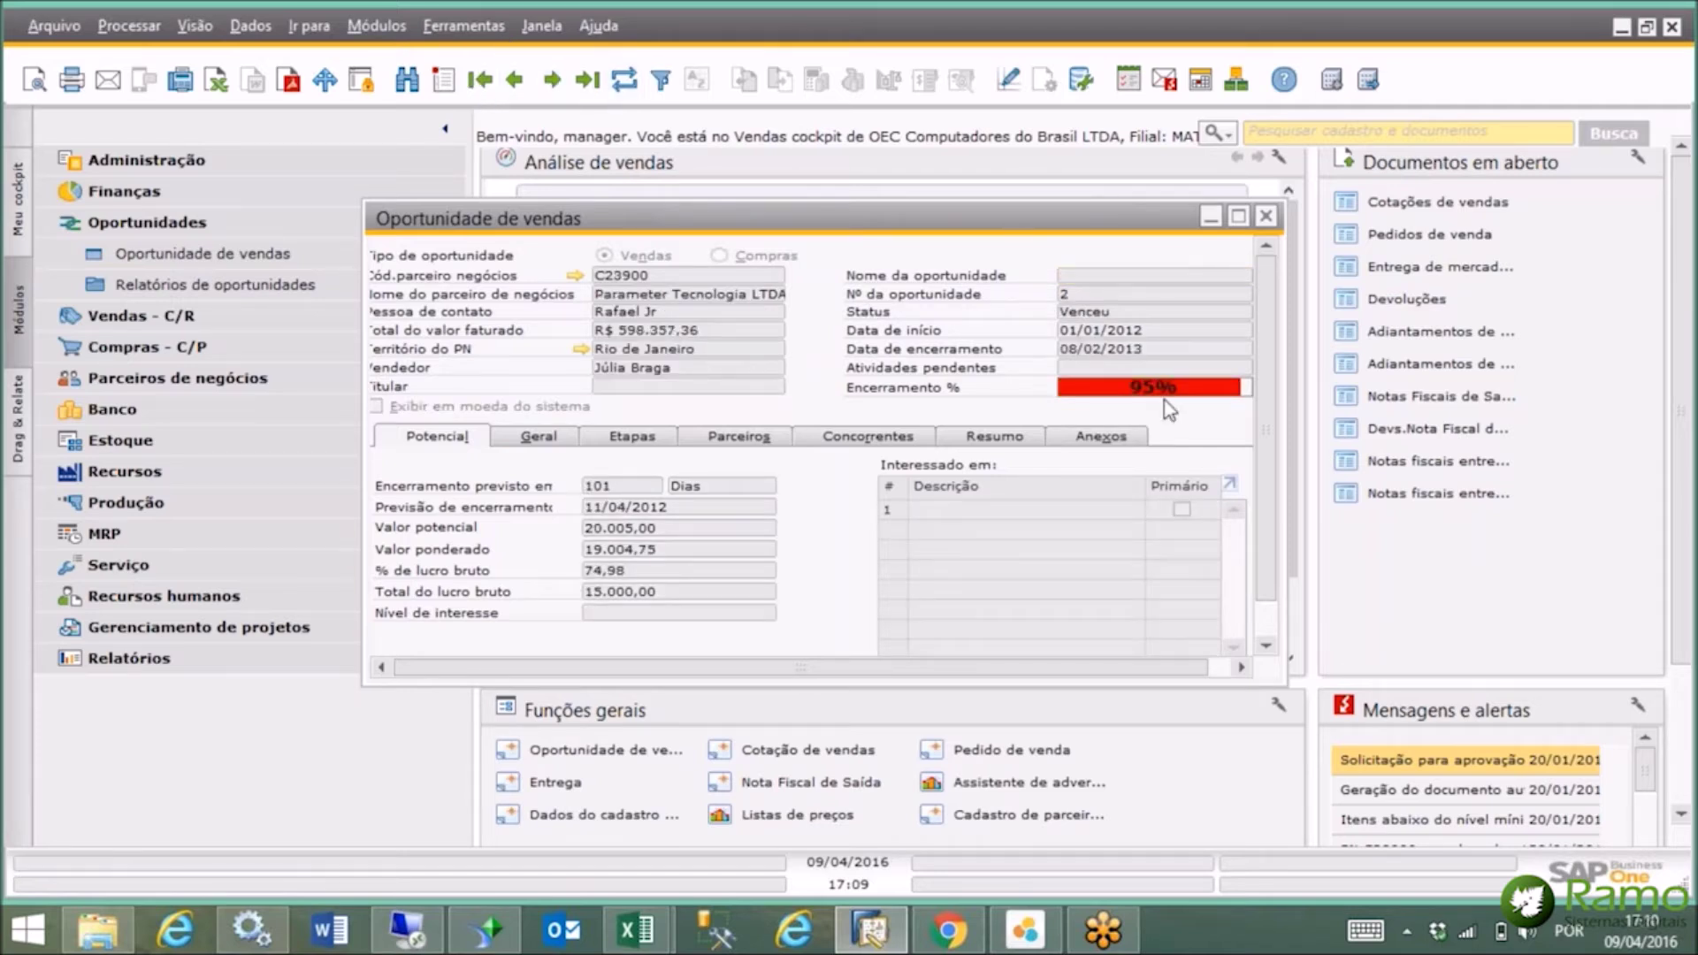
{"action": "left_click", "coordinate": [1239, 217]}
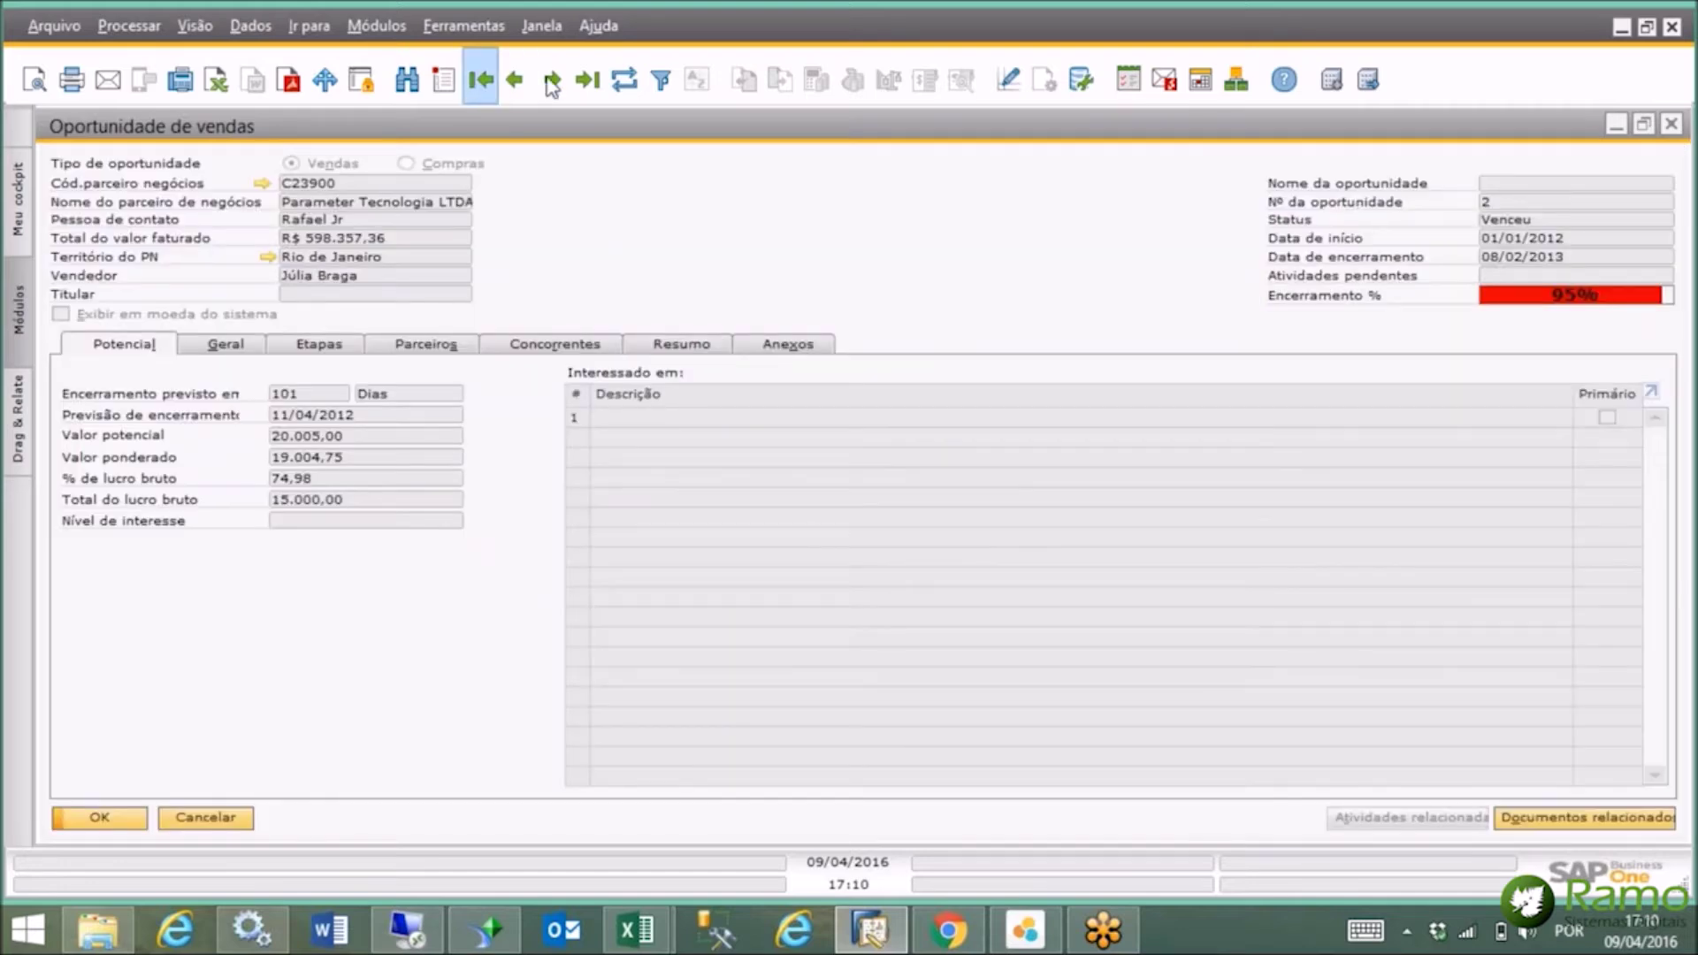
{"action": "left_click", "coordinate": [551, 81]}
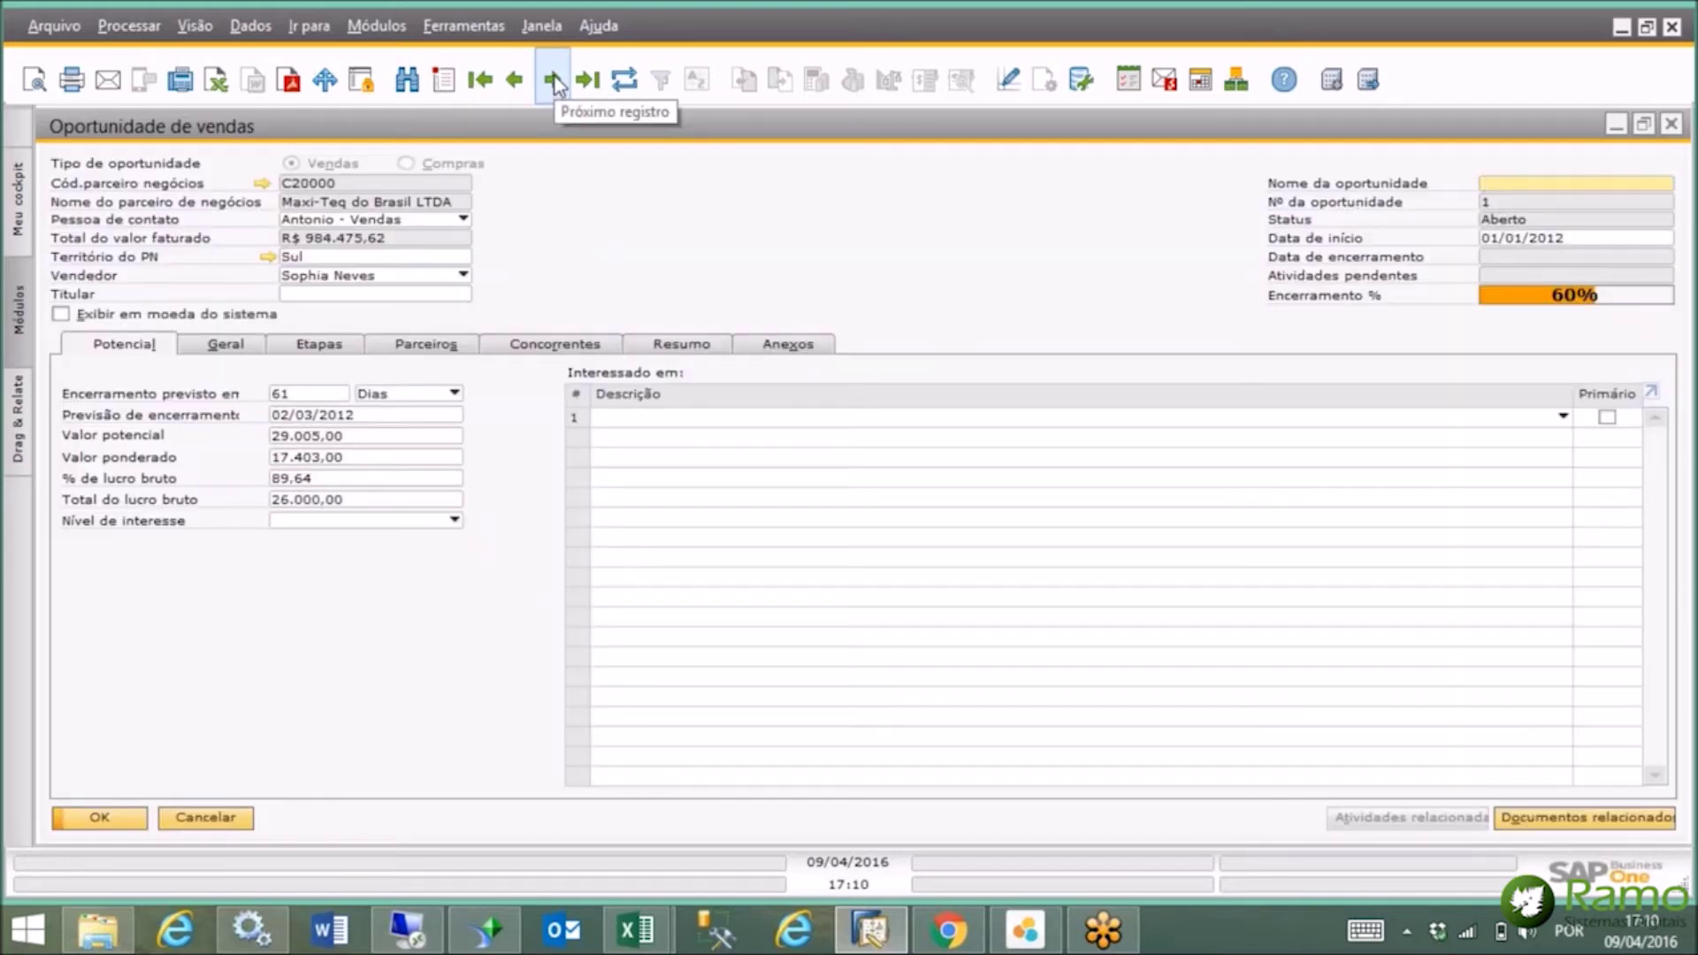
{"action": "left_click", "coordinate": [554, 81]}
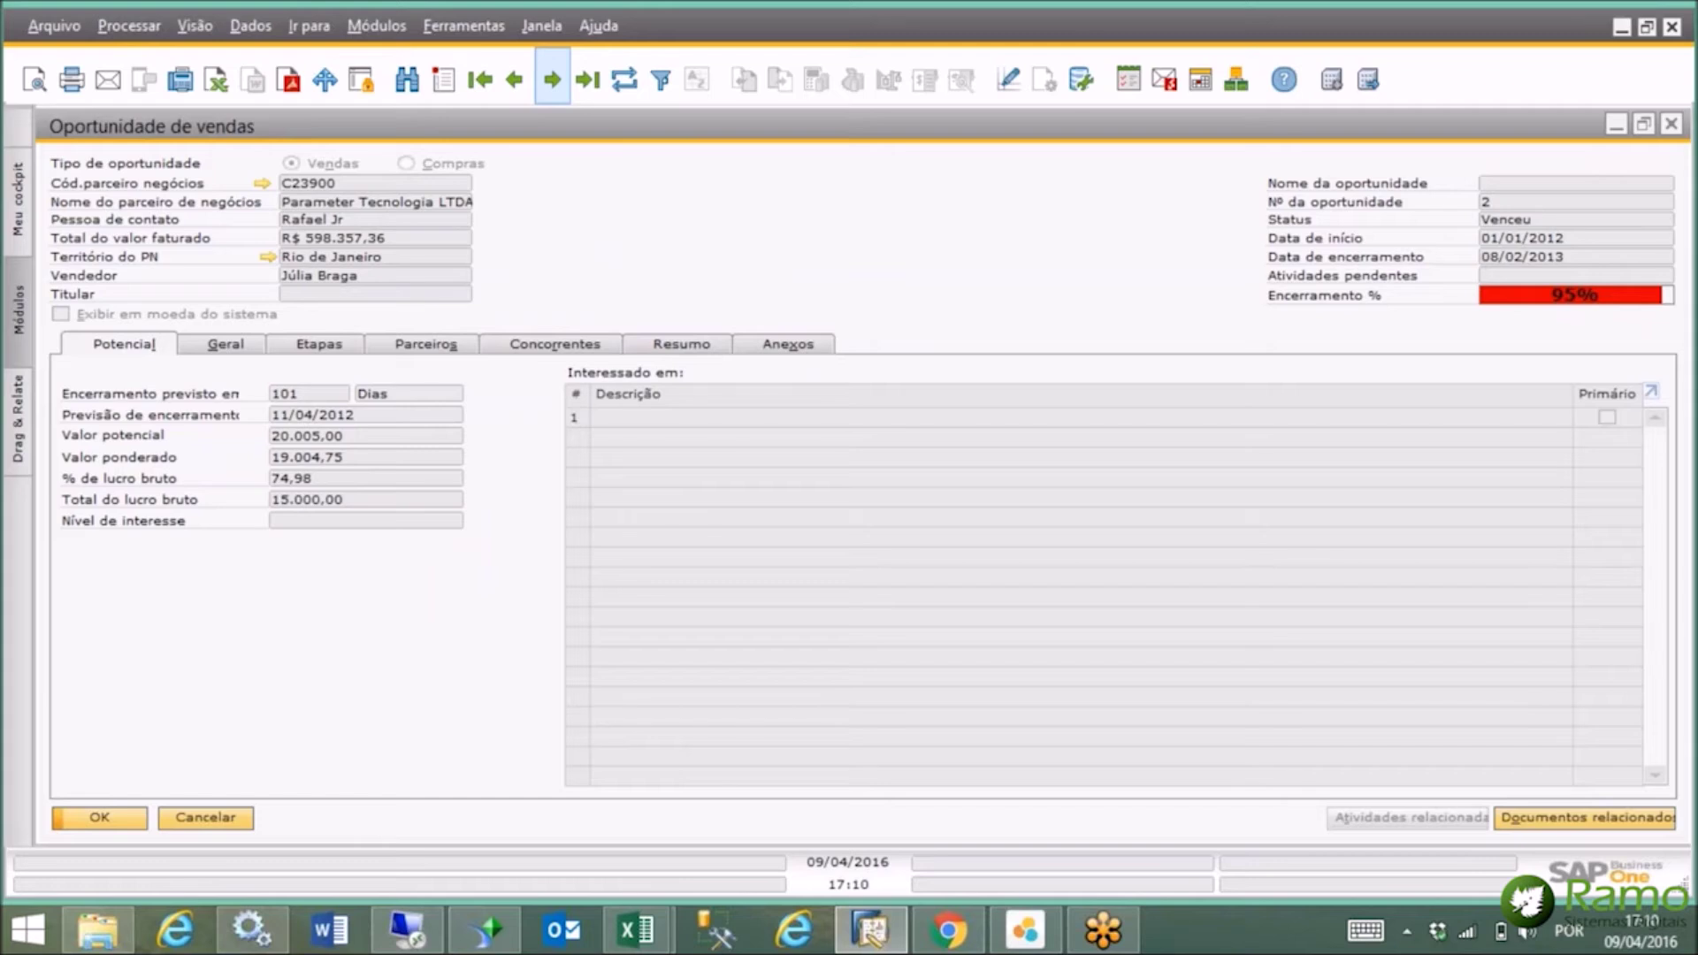
{"action": "left_click", "coordinate": [552, 81]}
{"action": "left_click", "coordinate": [552, 81]}
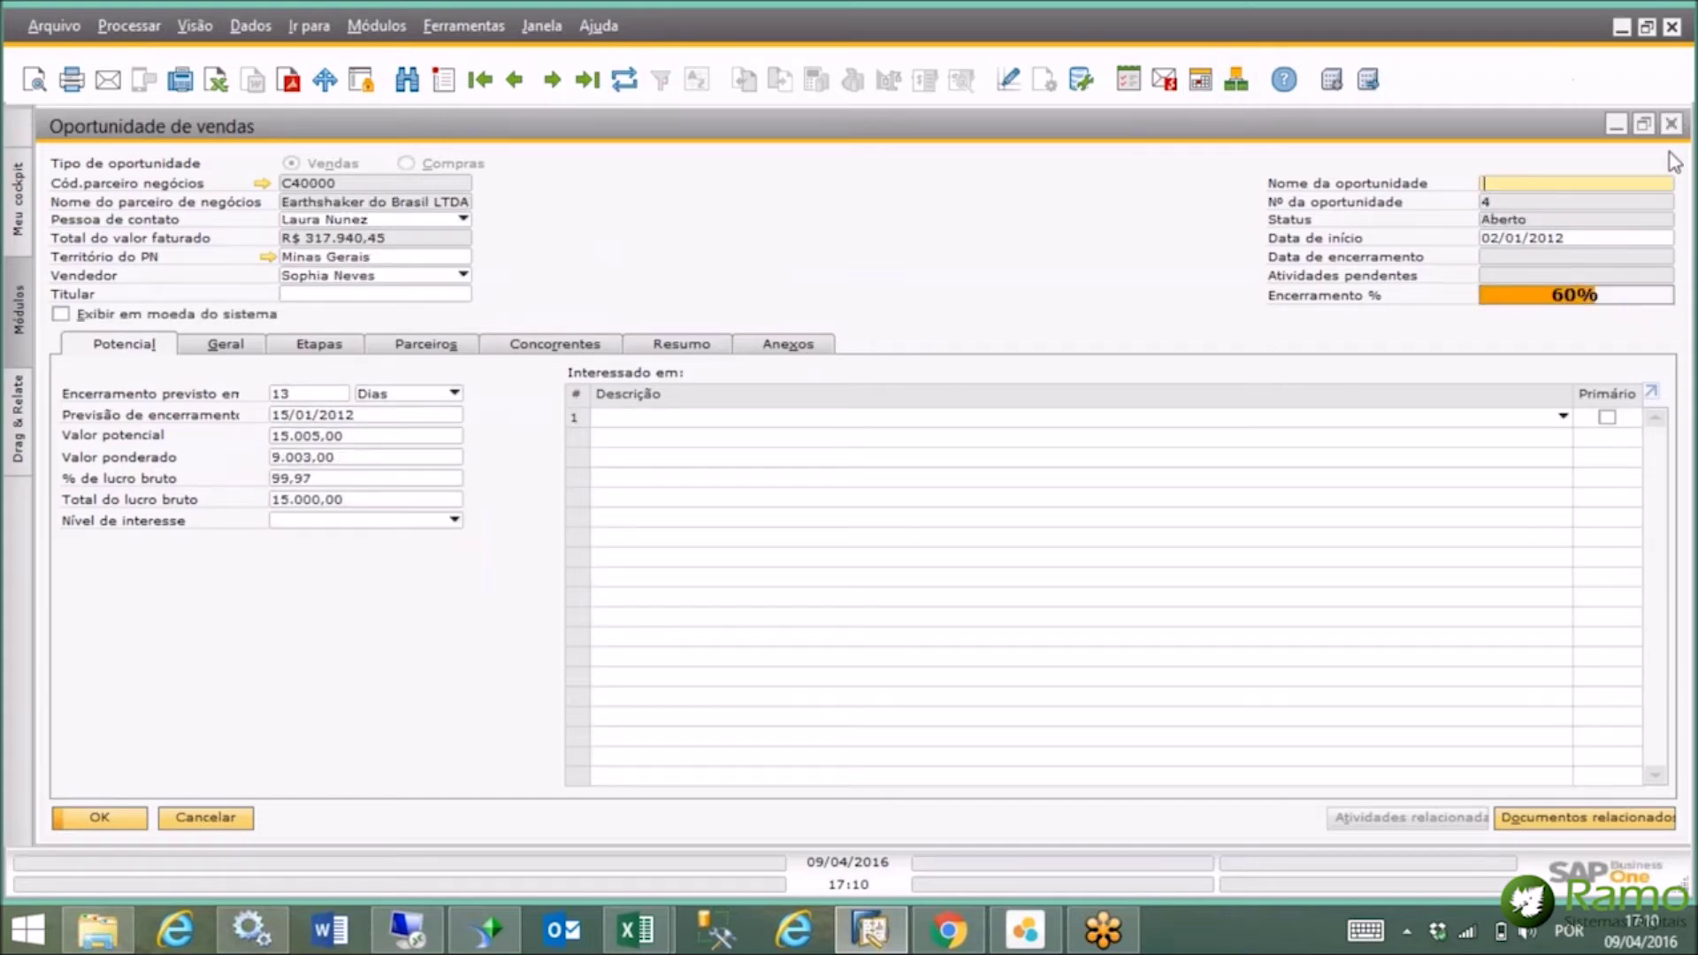
{"action": "left_click", "coordinate": [1674, 128]}
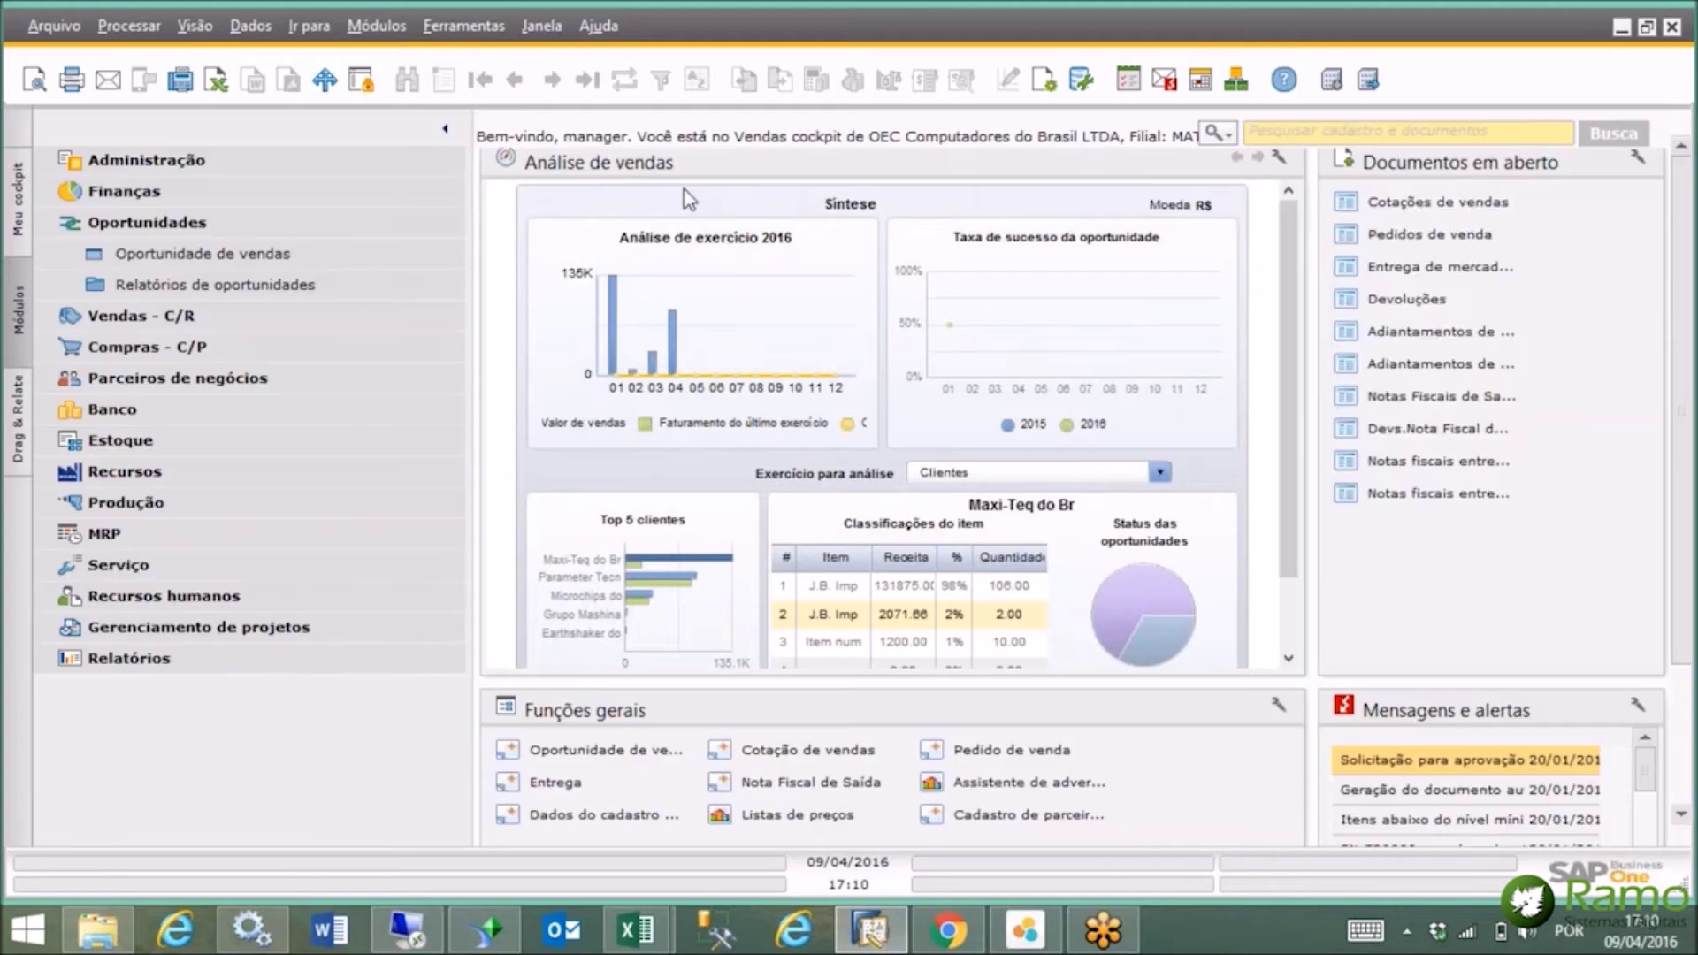
{"action": "left_click", "coordinate": [328, 161]}
{"action": "left_click", "coordinate": [251, 286]}
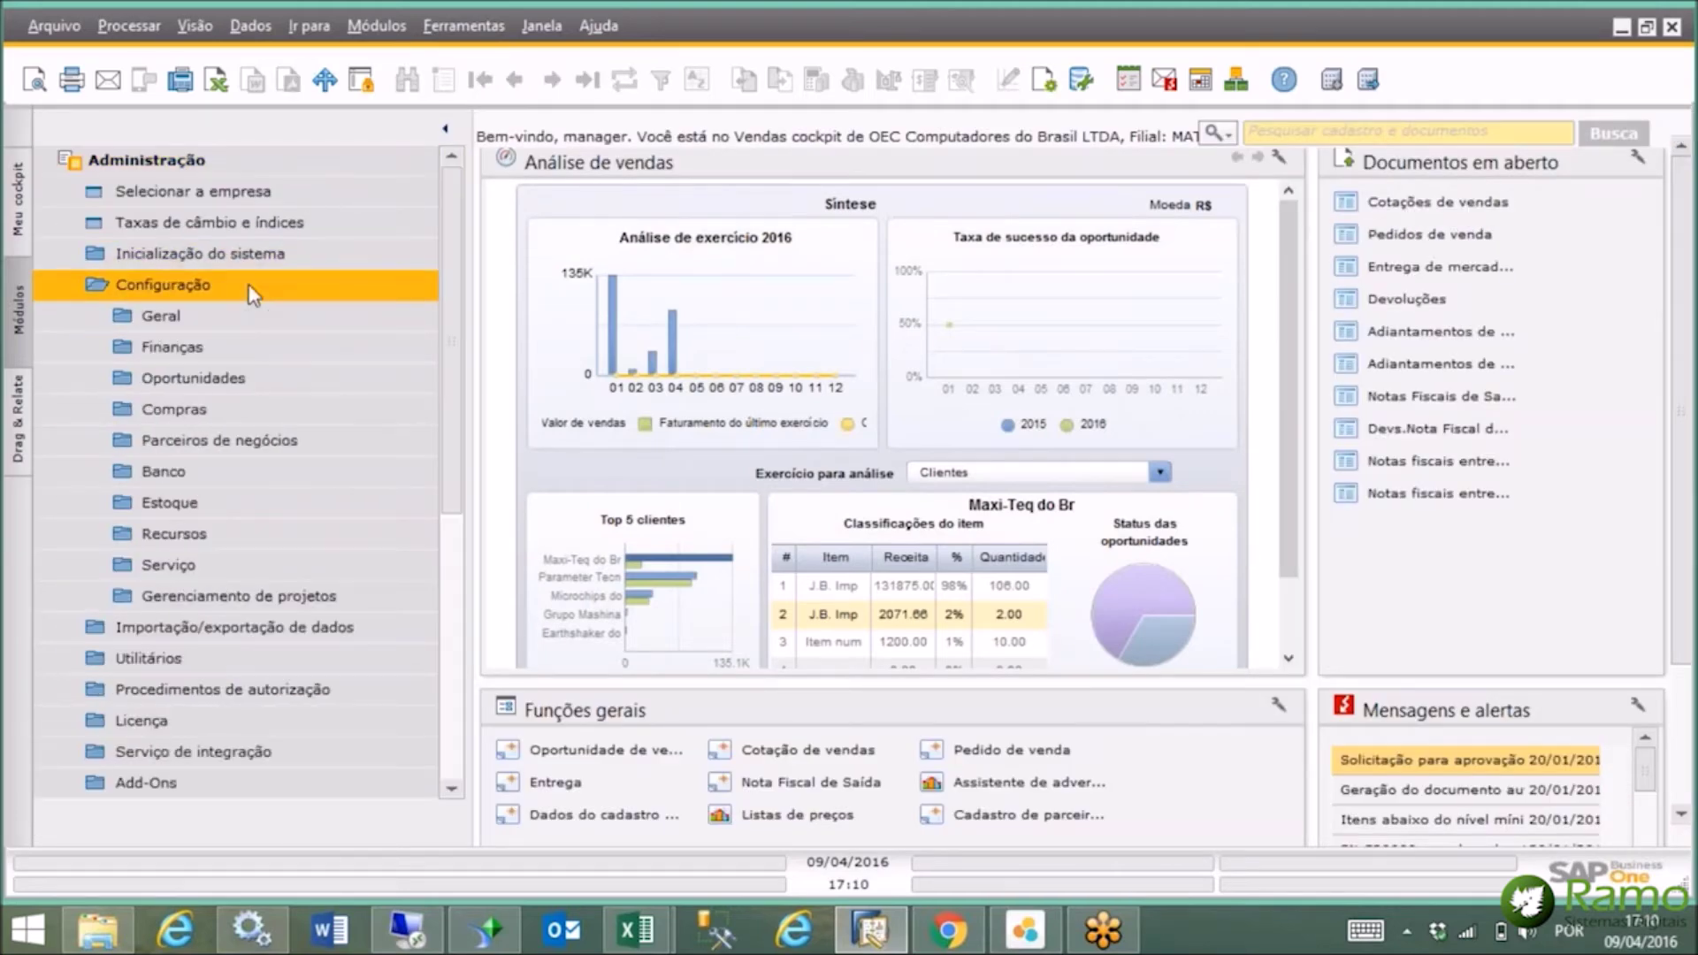
{"action": "left_click", "coordinate": [241, 379]}
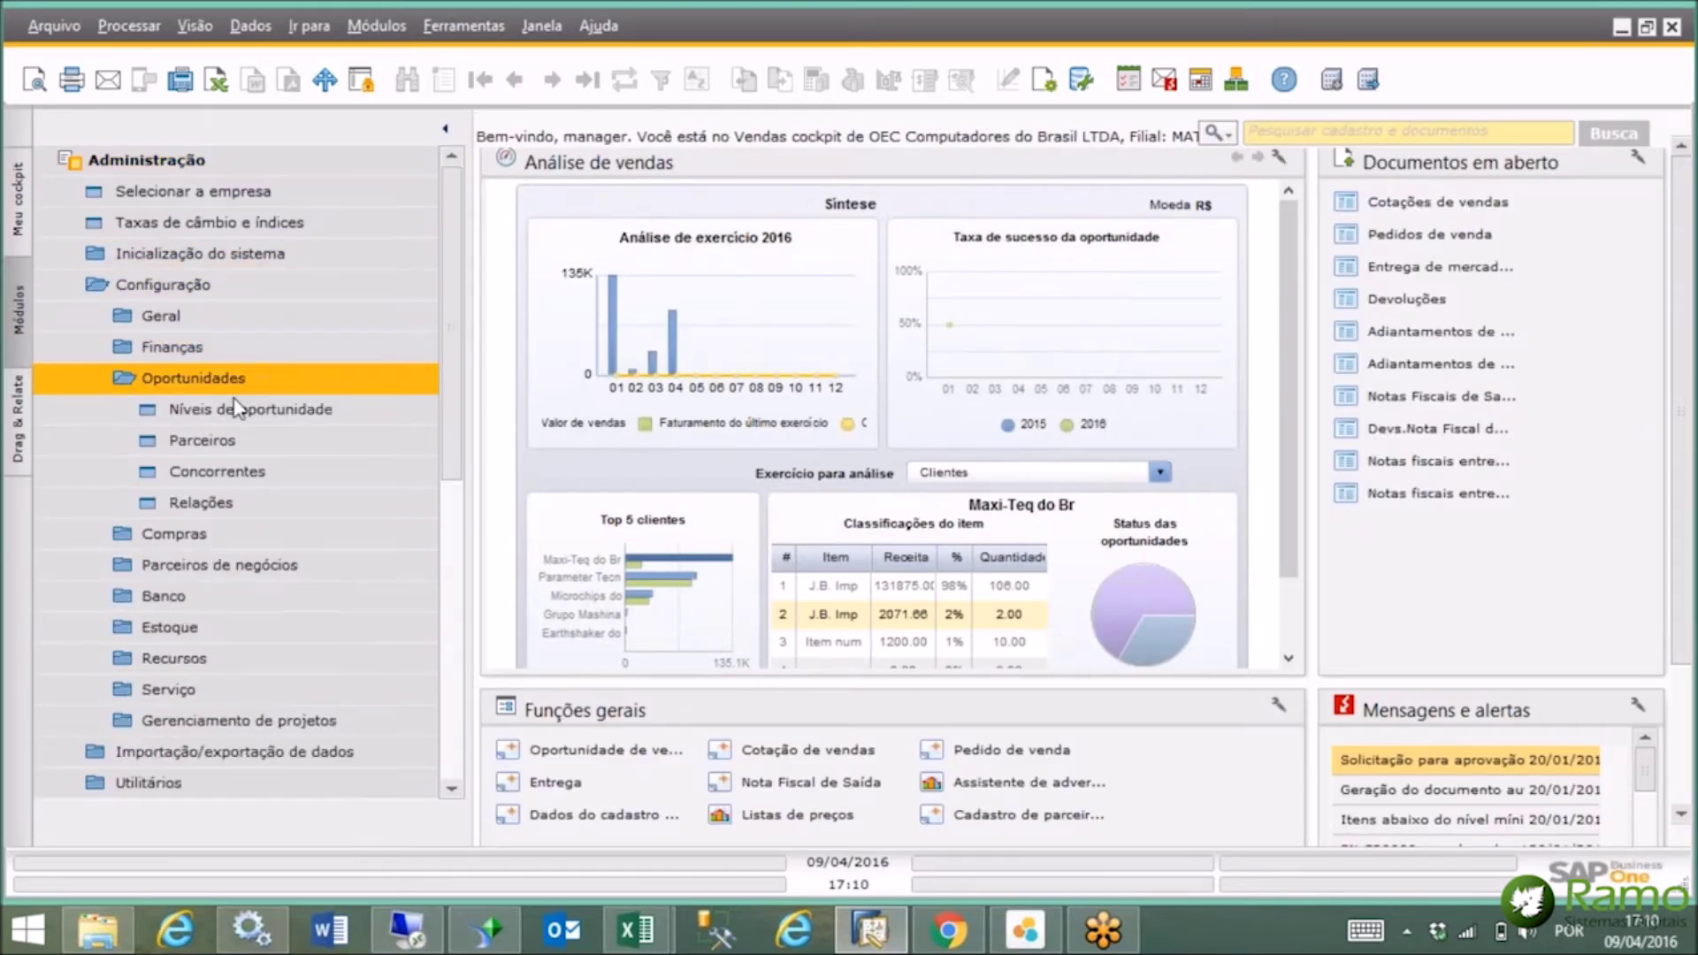
{"action": "left_click", "coordinate": [231, 405]}
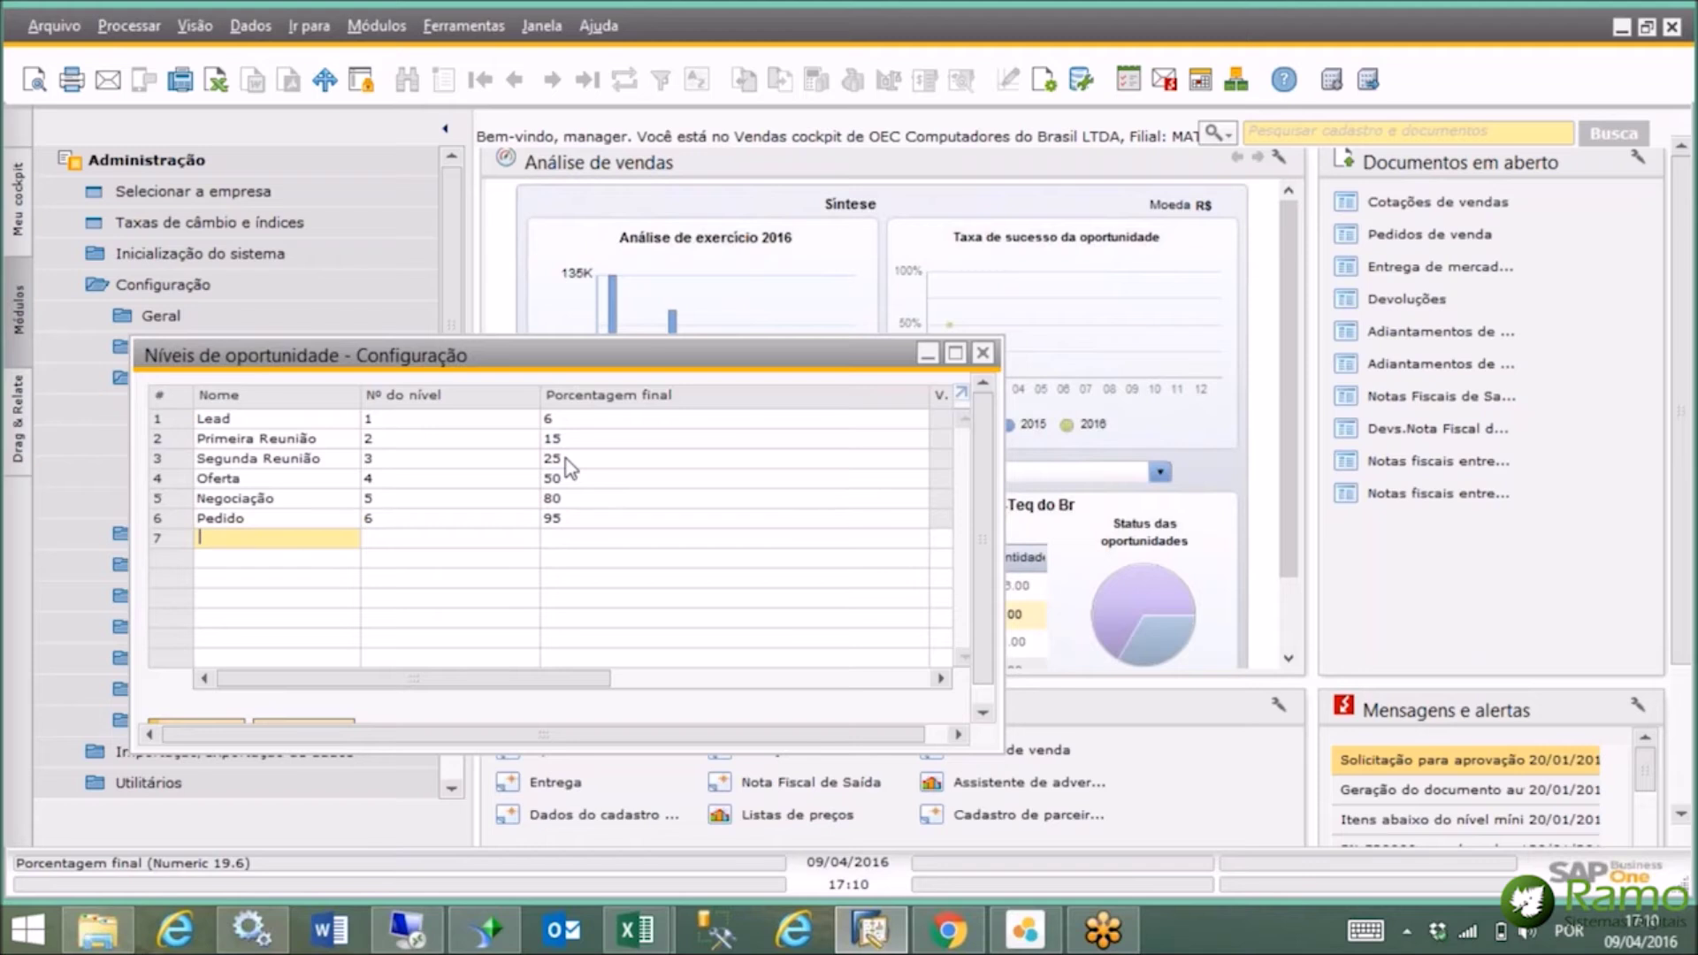
{"action": "left_click", "coordinate": [983, 355]}
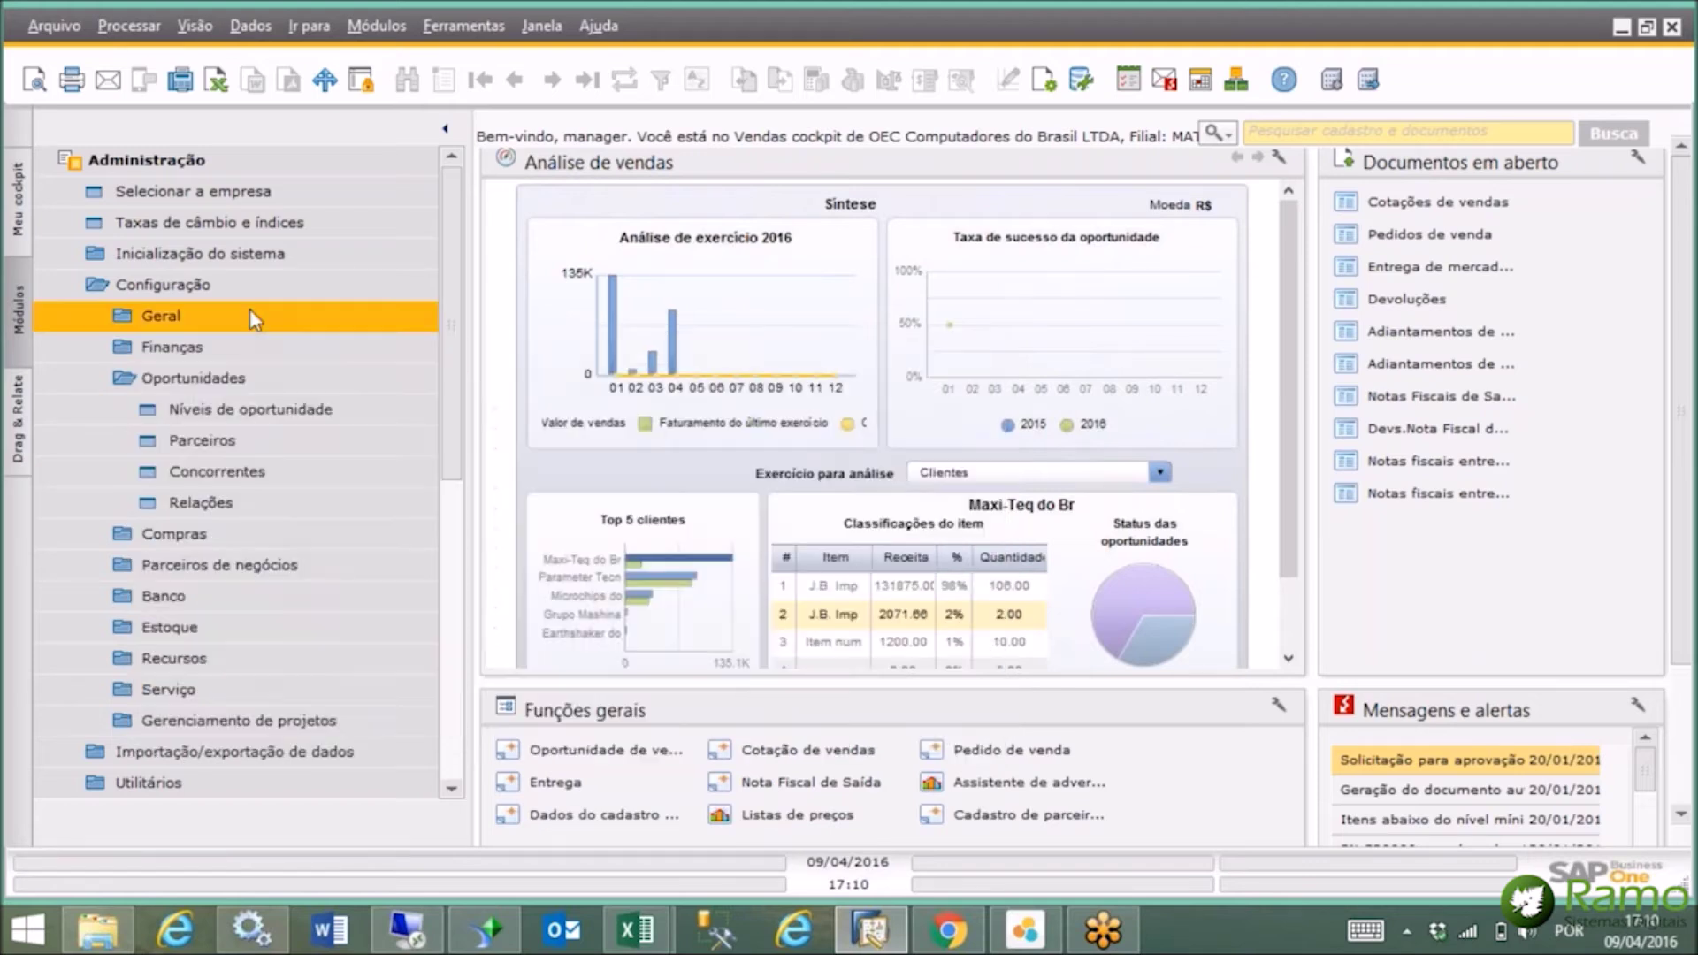
Open the first sales opportunity record in Oportunidade de vendas.
{"action": "left_click", "coordinate": [207, 150]}
{"action": "left_click", "coordinate": [198, 225]}
{"action": "left_click", "coordinate": [205, 255]}
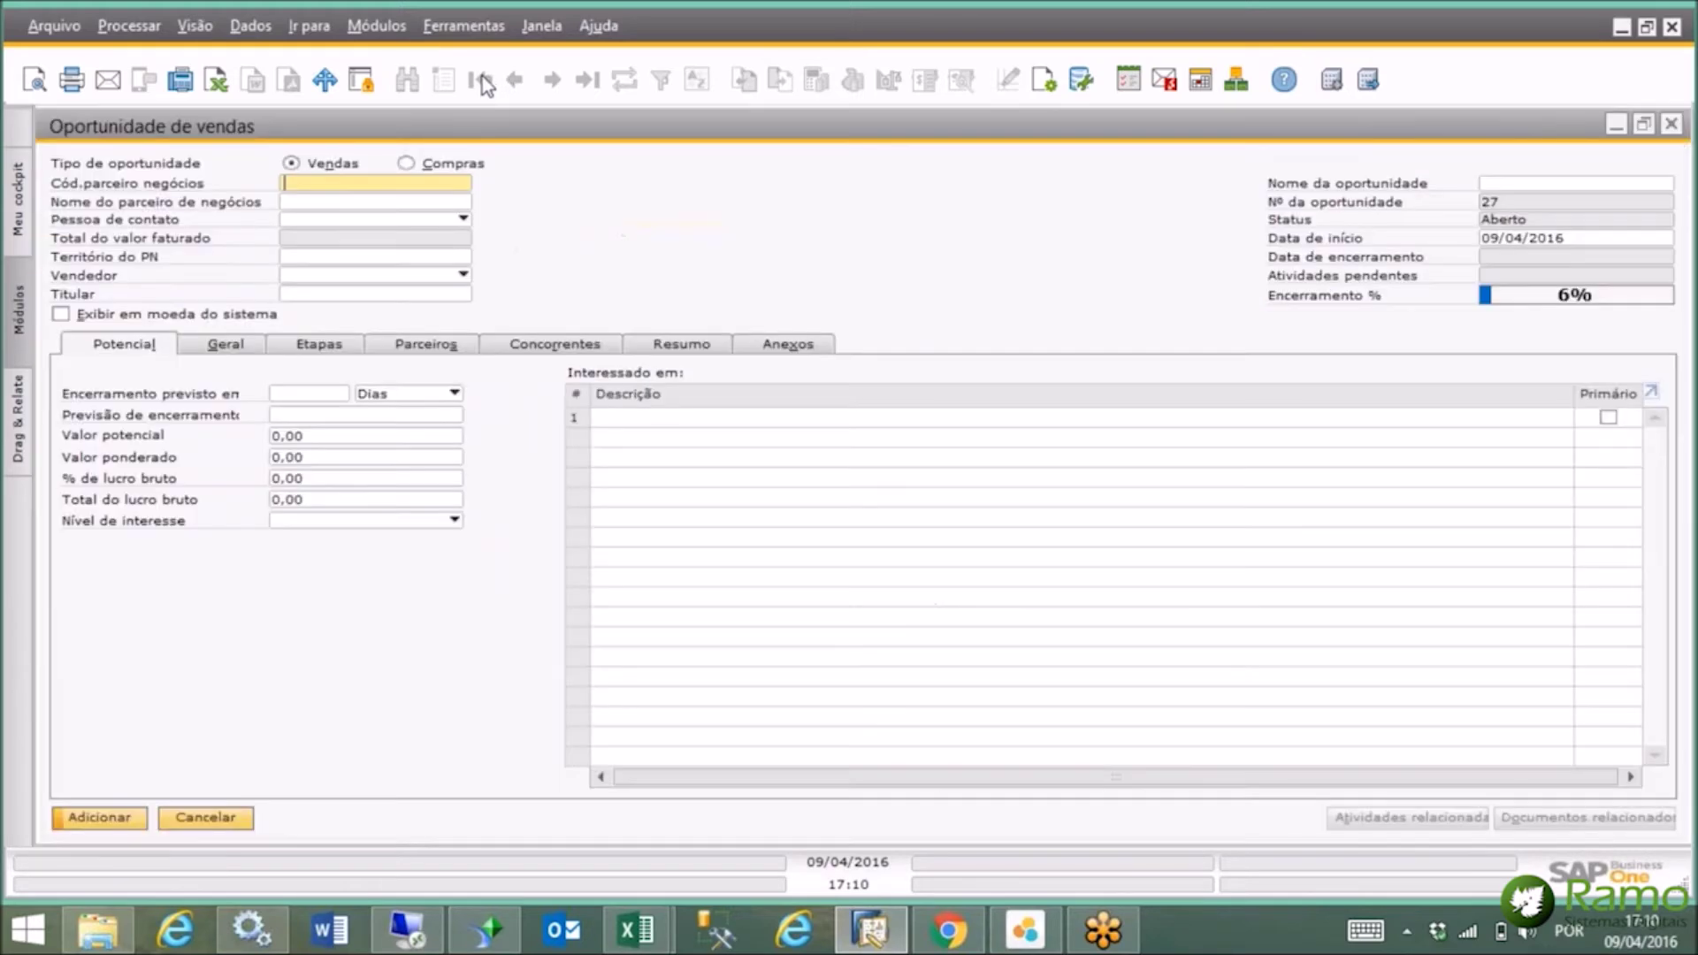
{"action": "left_click", "coordinate": [482, 79]}
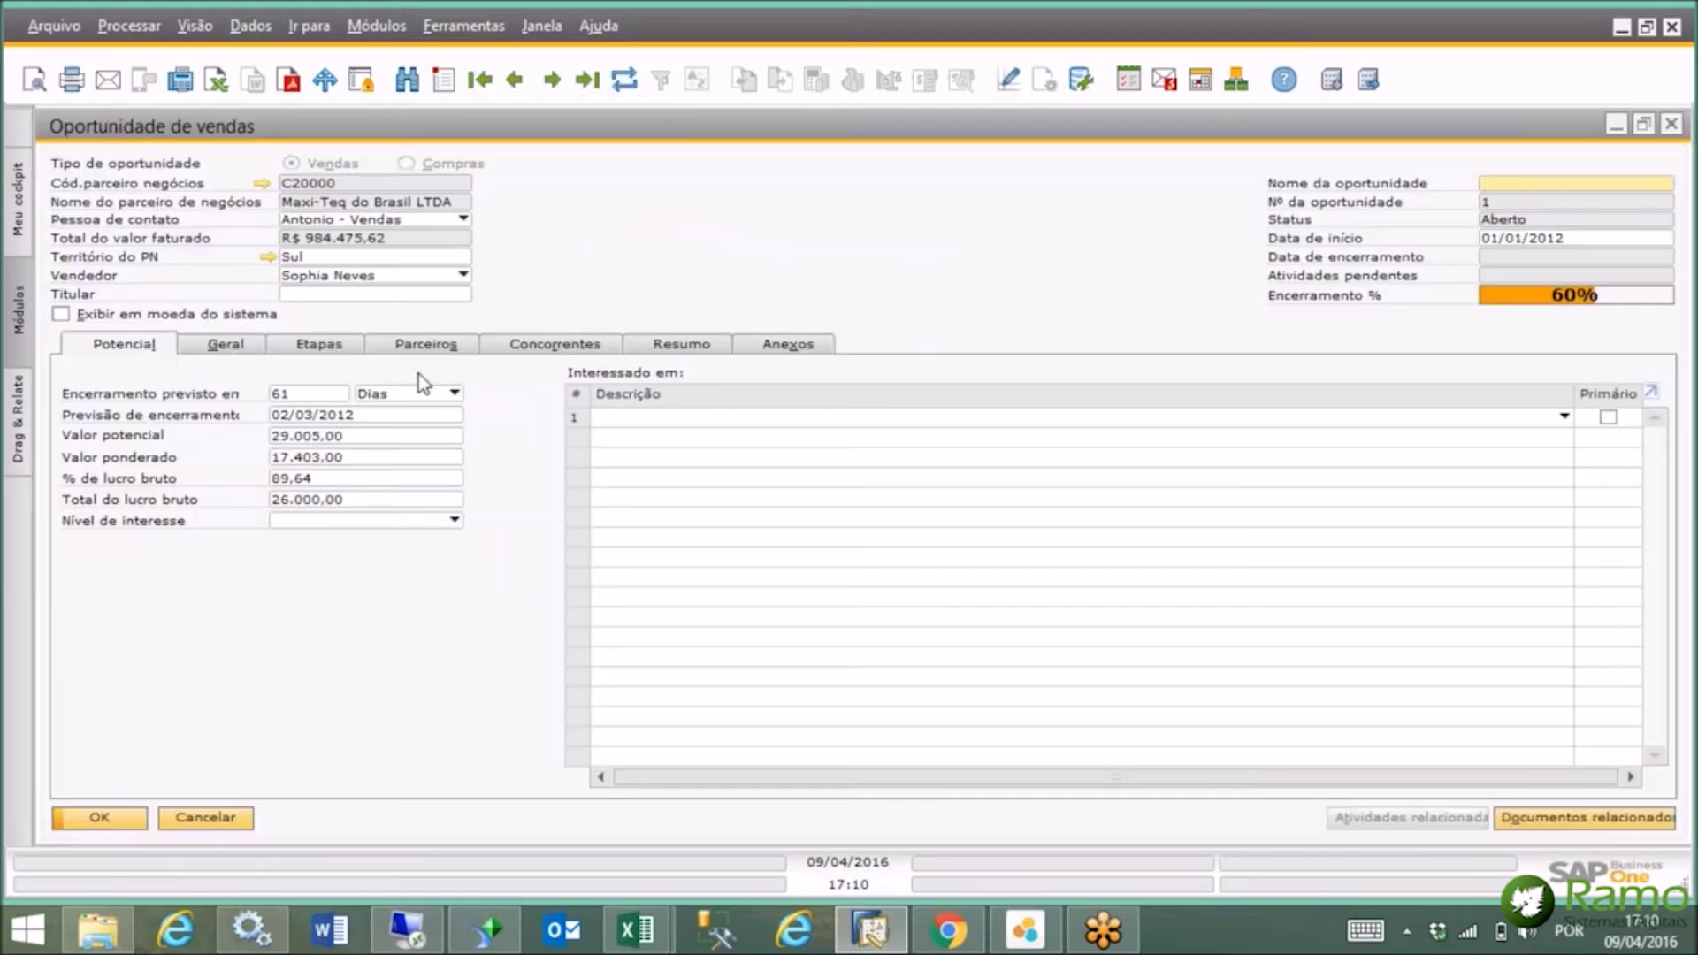
Review its Etapas tab, then close the form and expand Relatórios de oportunidades.
{"action": "left_click", "coordinate": [342, 345]}
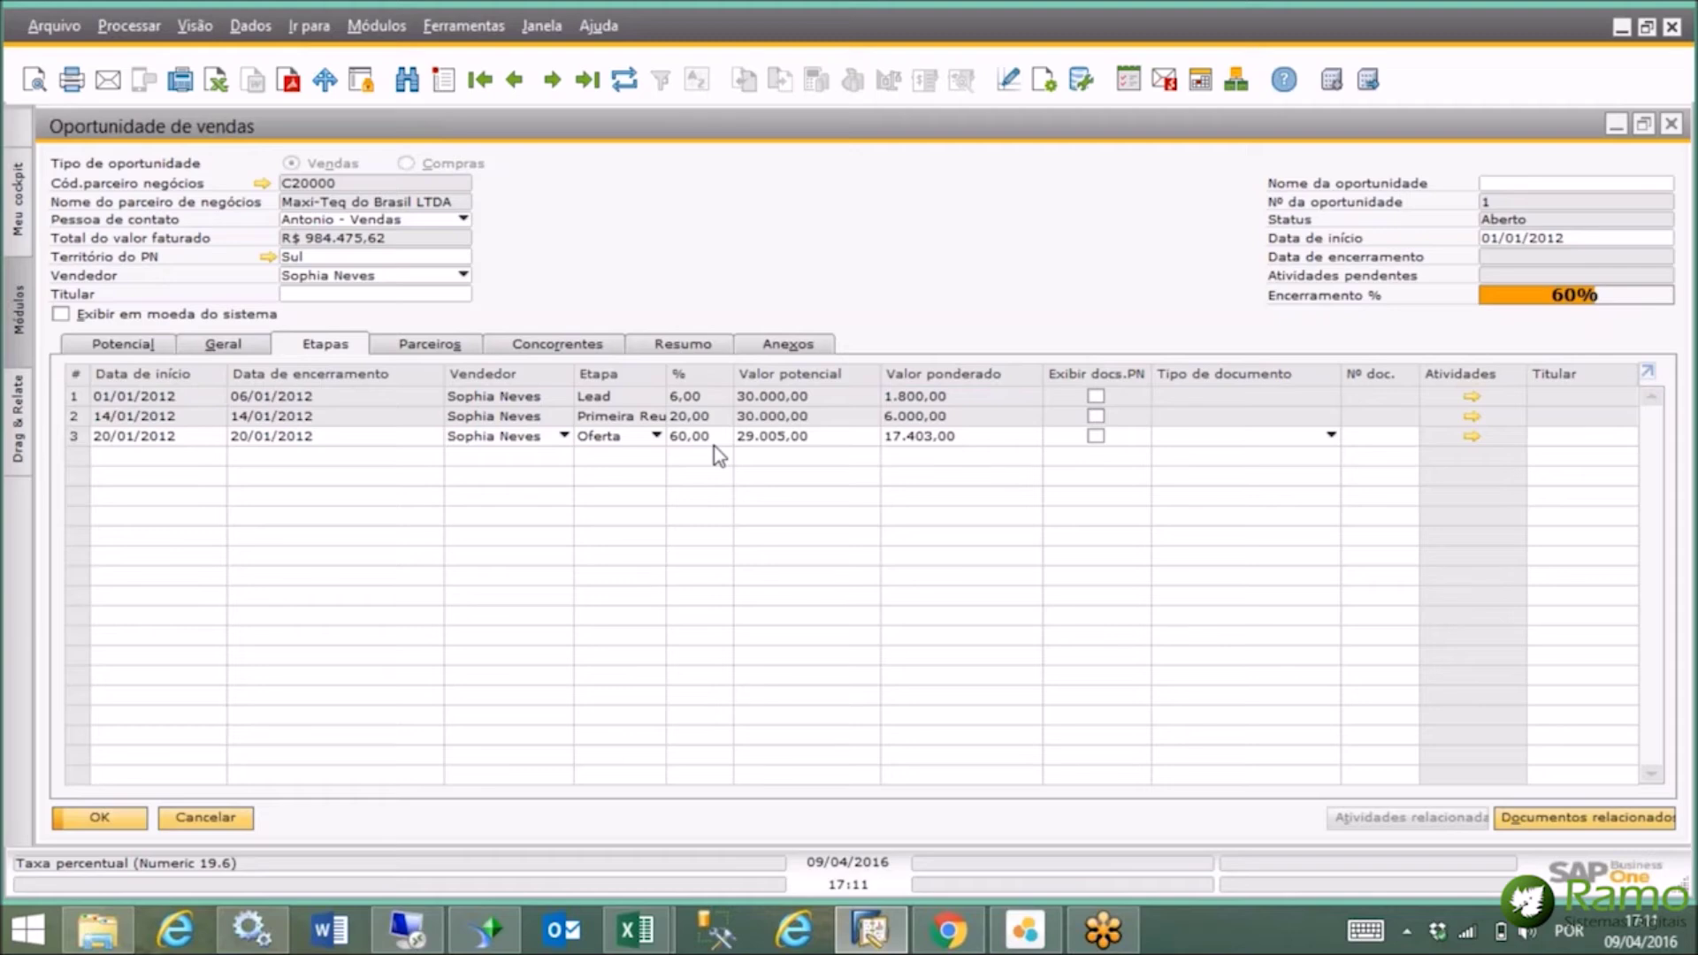
{"action": "left_click", "coordinate": [1671, 126]}
{"action": "left_click", "coordinate": [303, 284]}
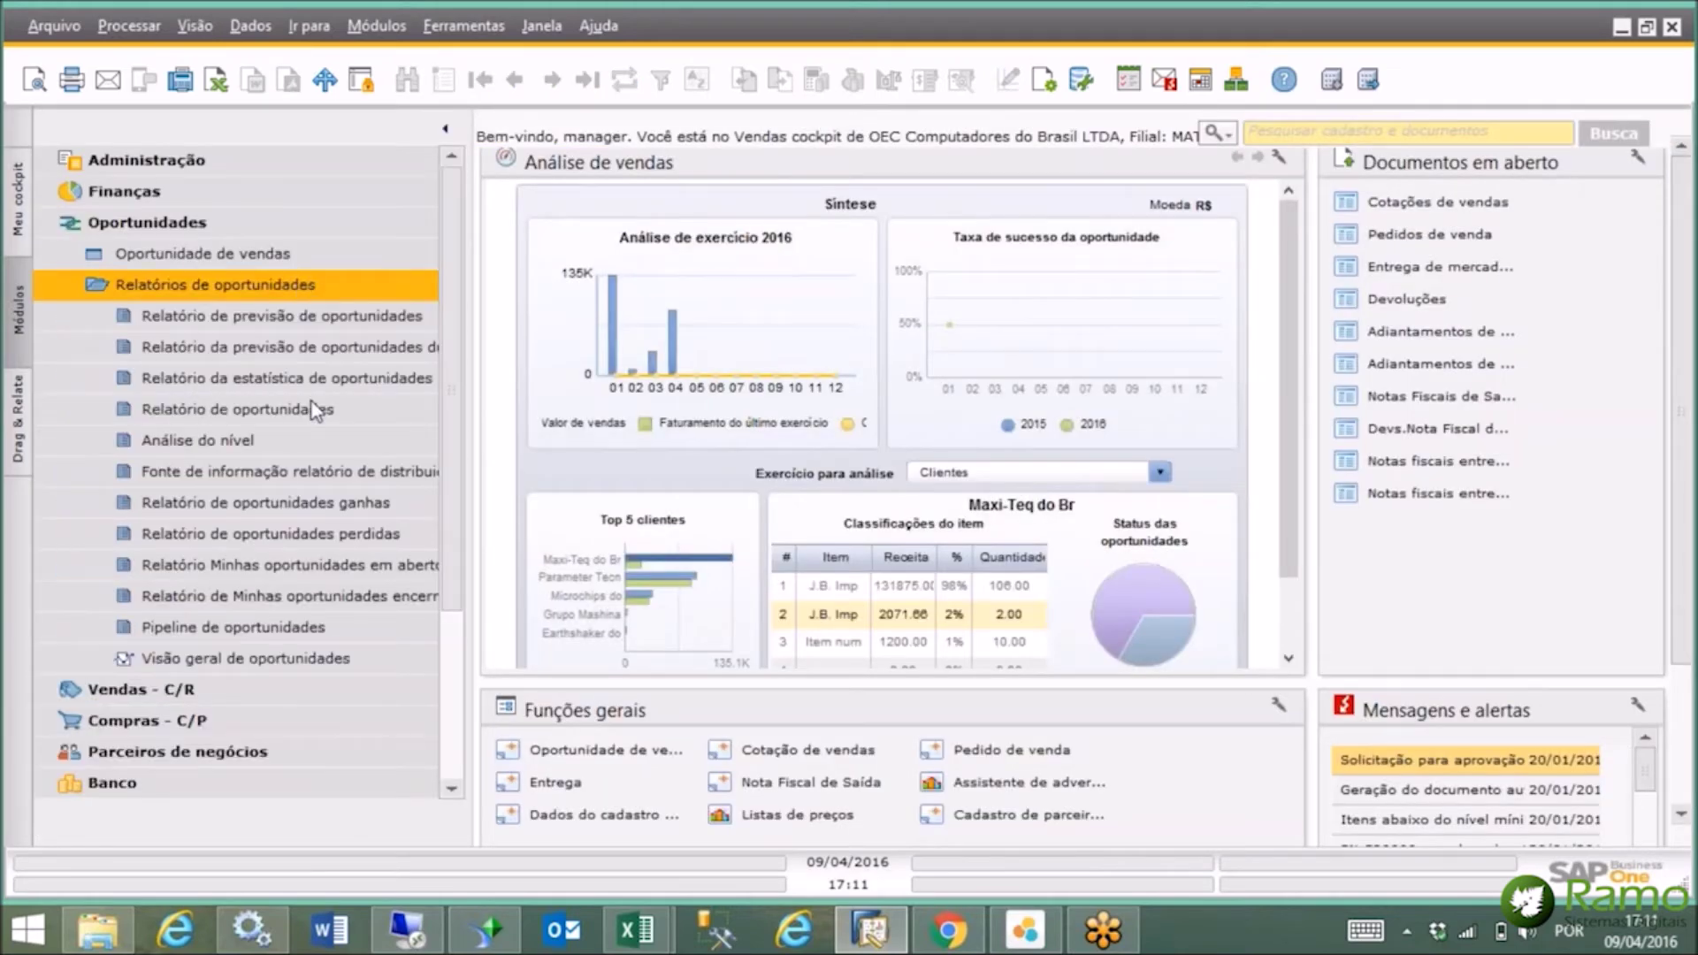
{"action": "left_click", "coordinate": [305, 625]}
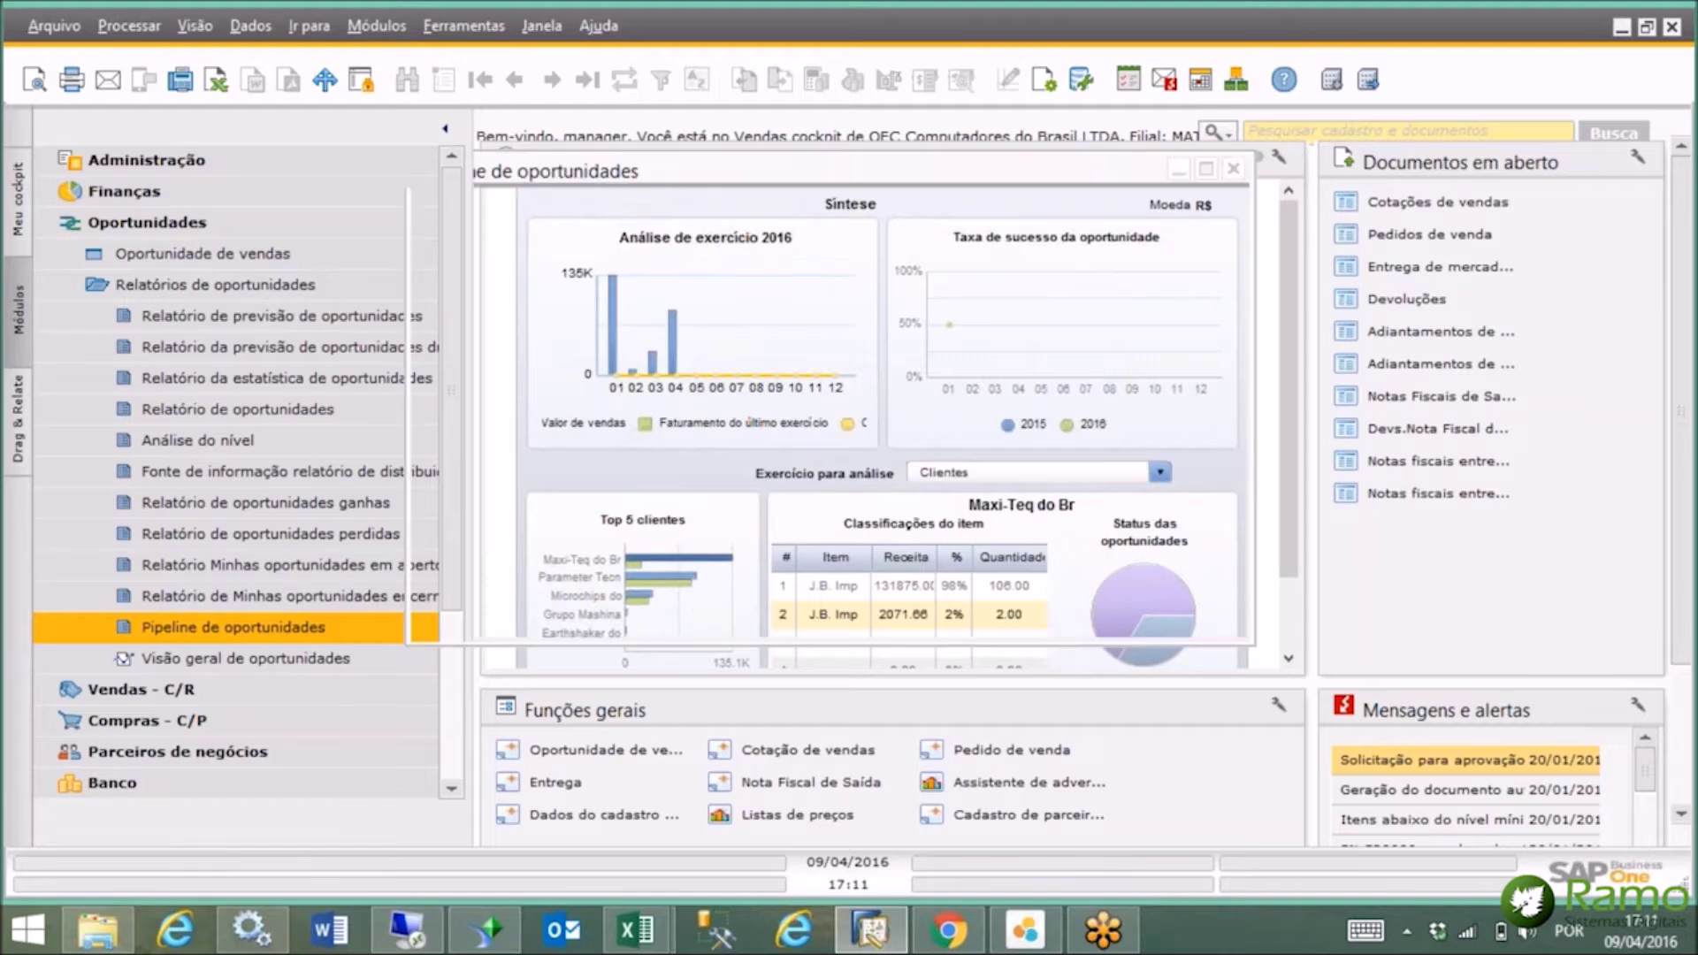
{"action": "right_click", "coordinate": [867, 257]}
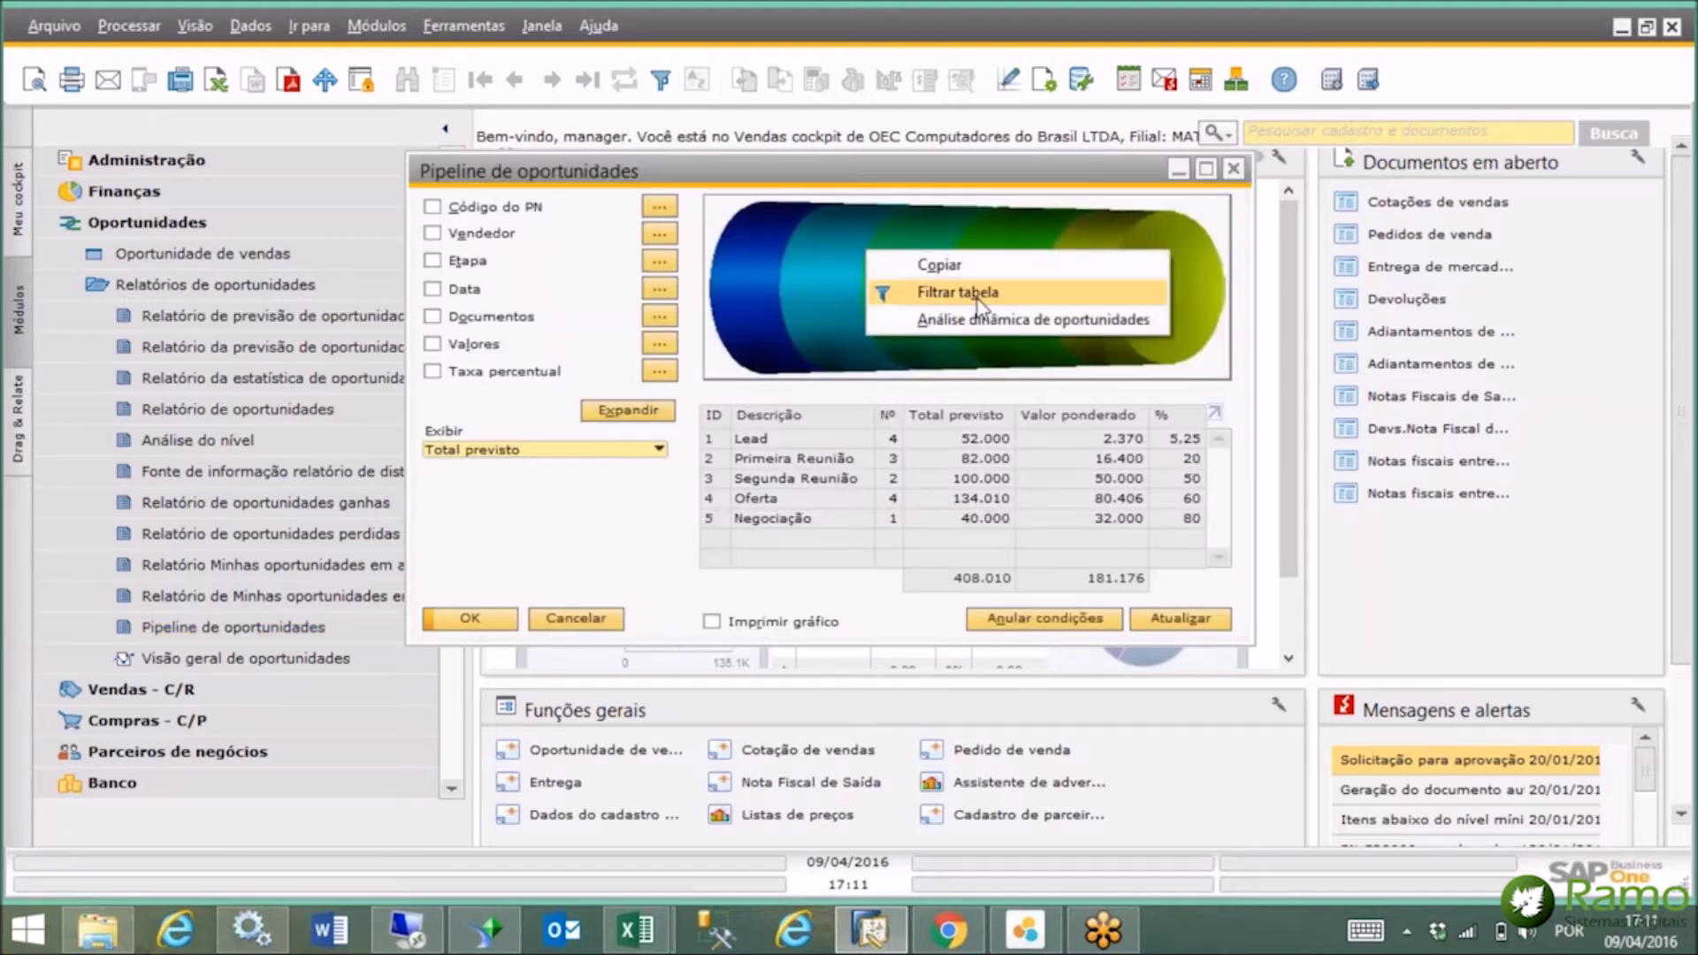
{"action": "left_click", "coordinate": [960, 325]}
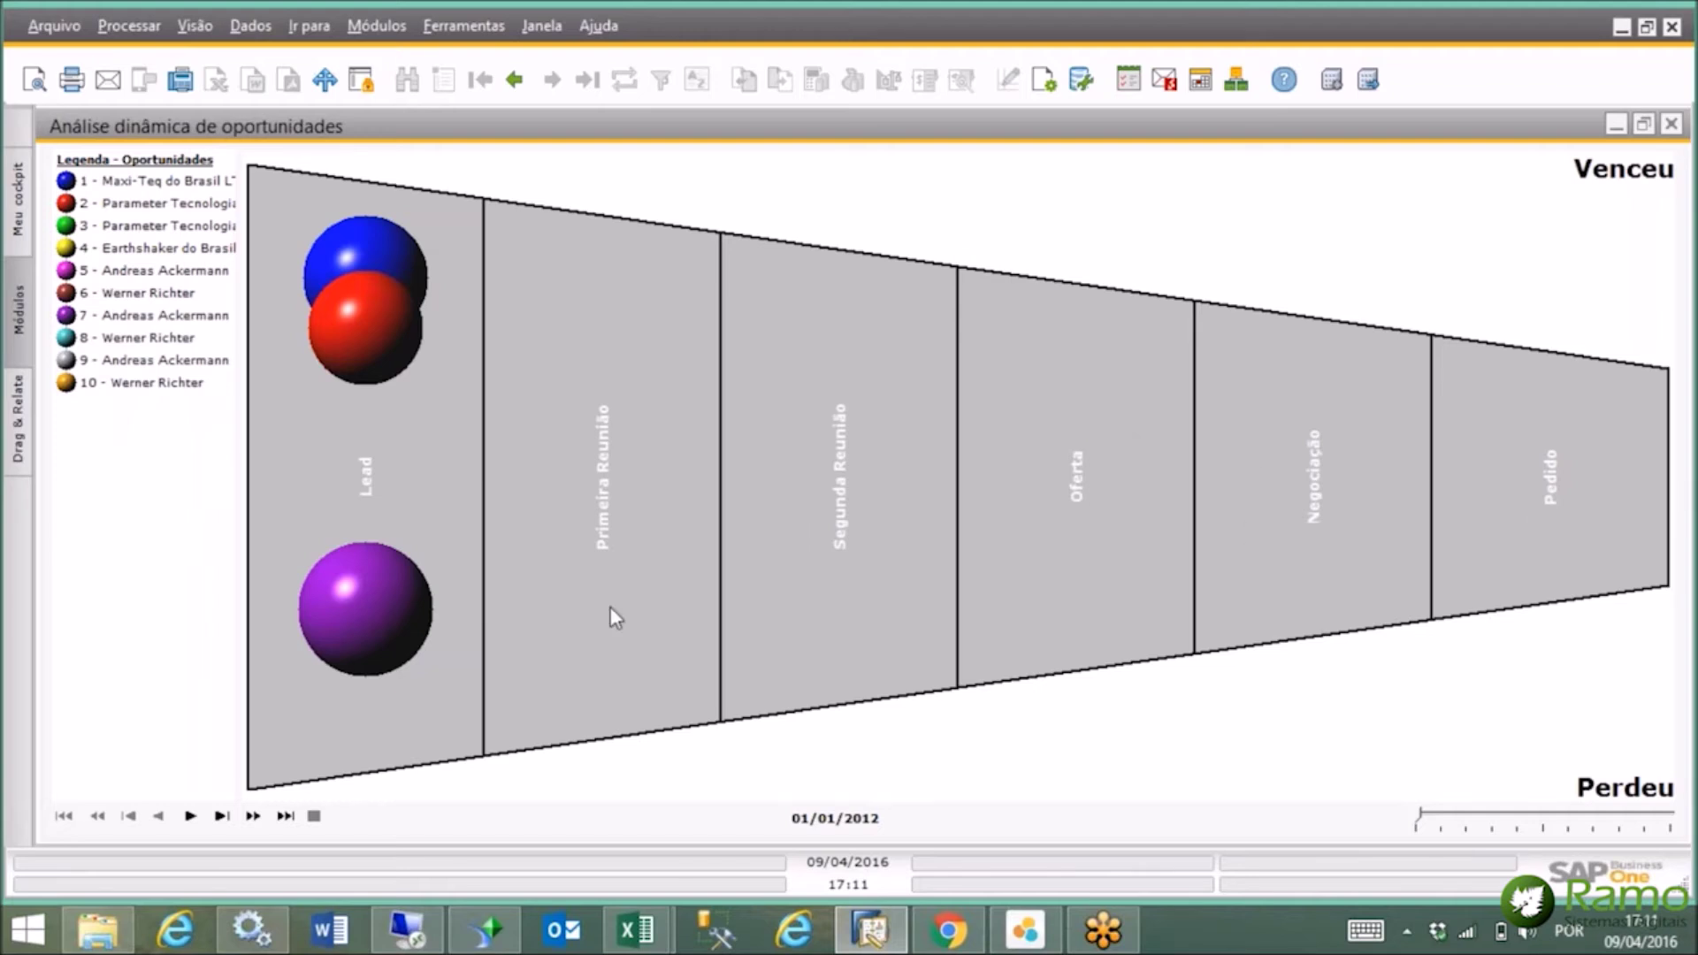
{"action": "left_click", "coordinate": [190, 815]}
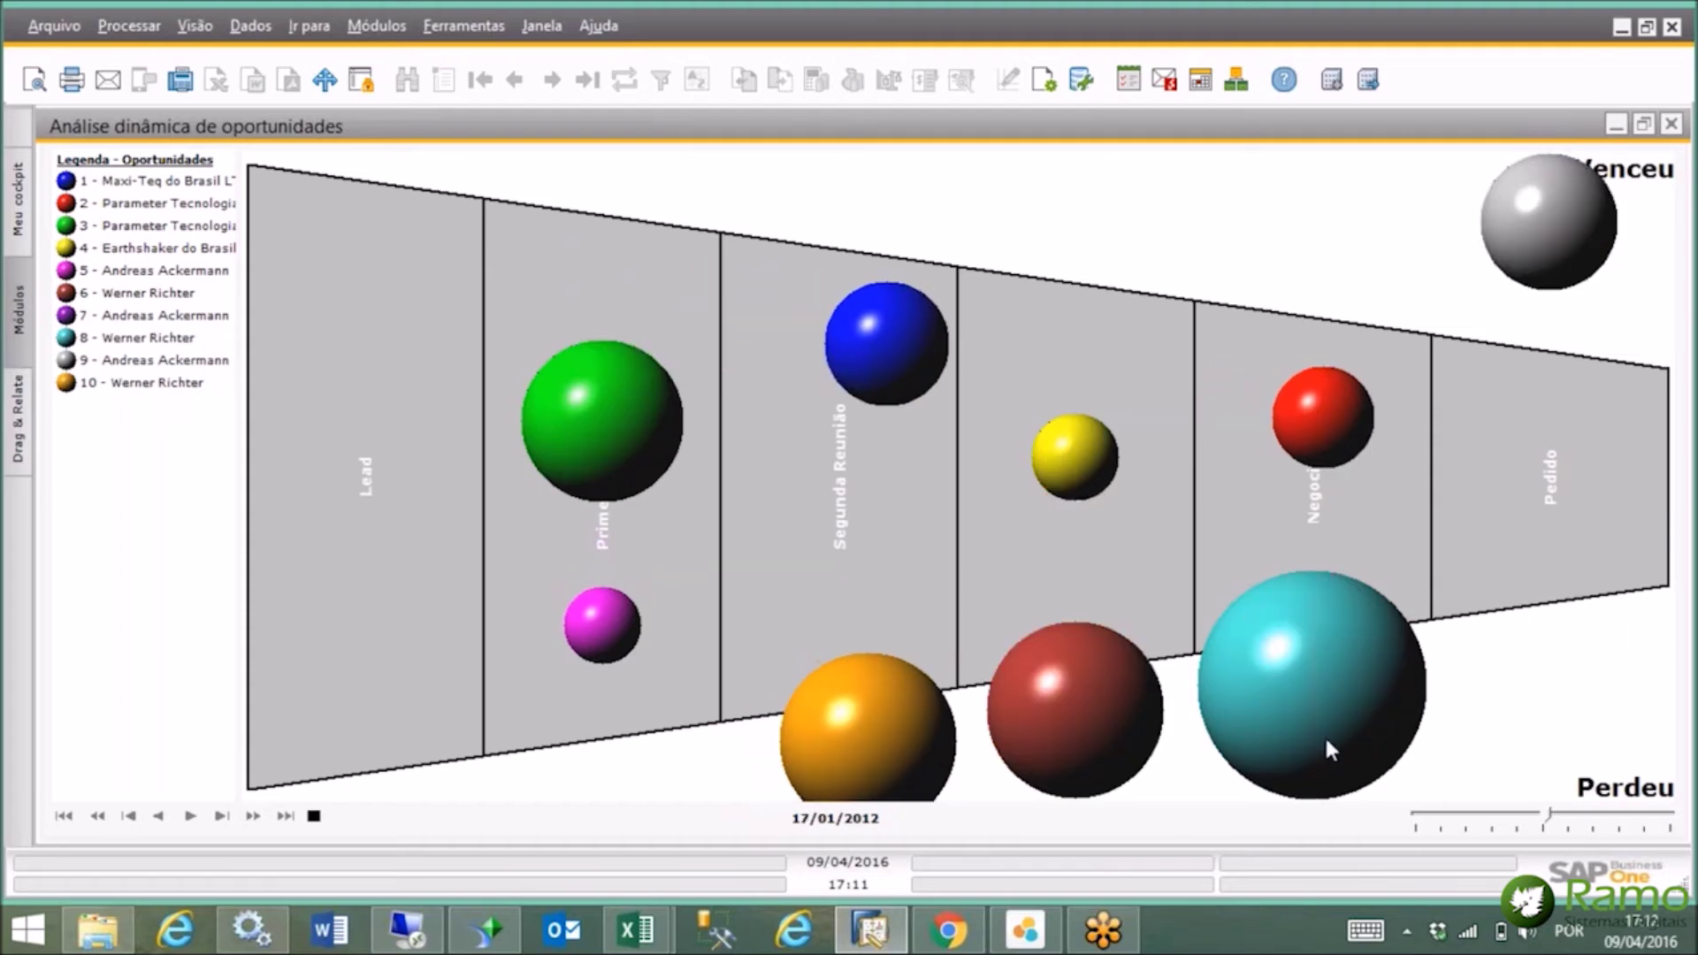
{"action": "left_click", "coordinate": [1302, 672]}
{"action": "double_click", "coordinate": [1305, 672]}
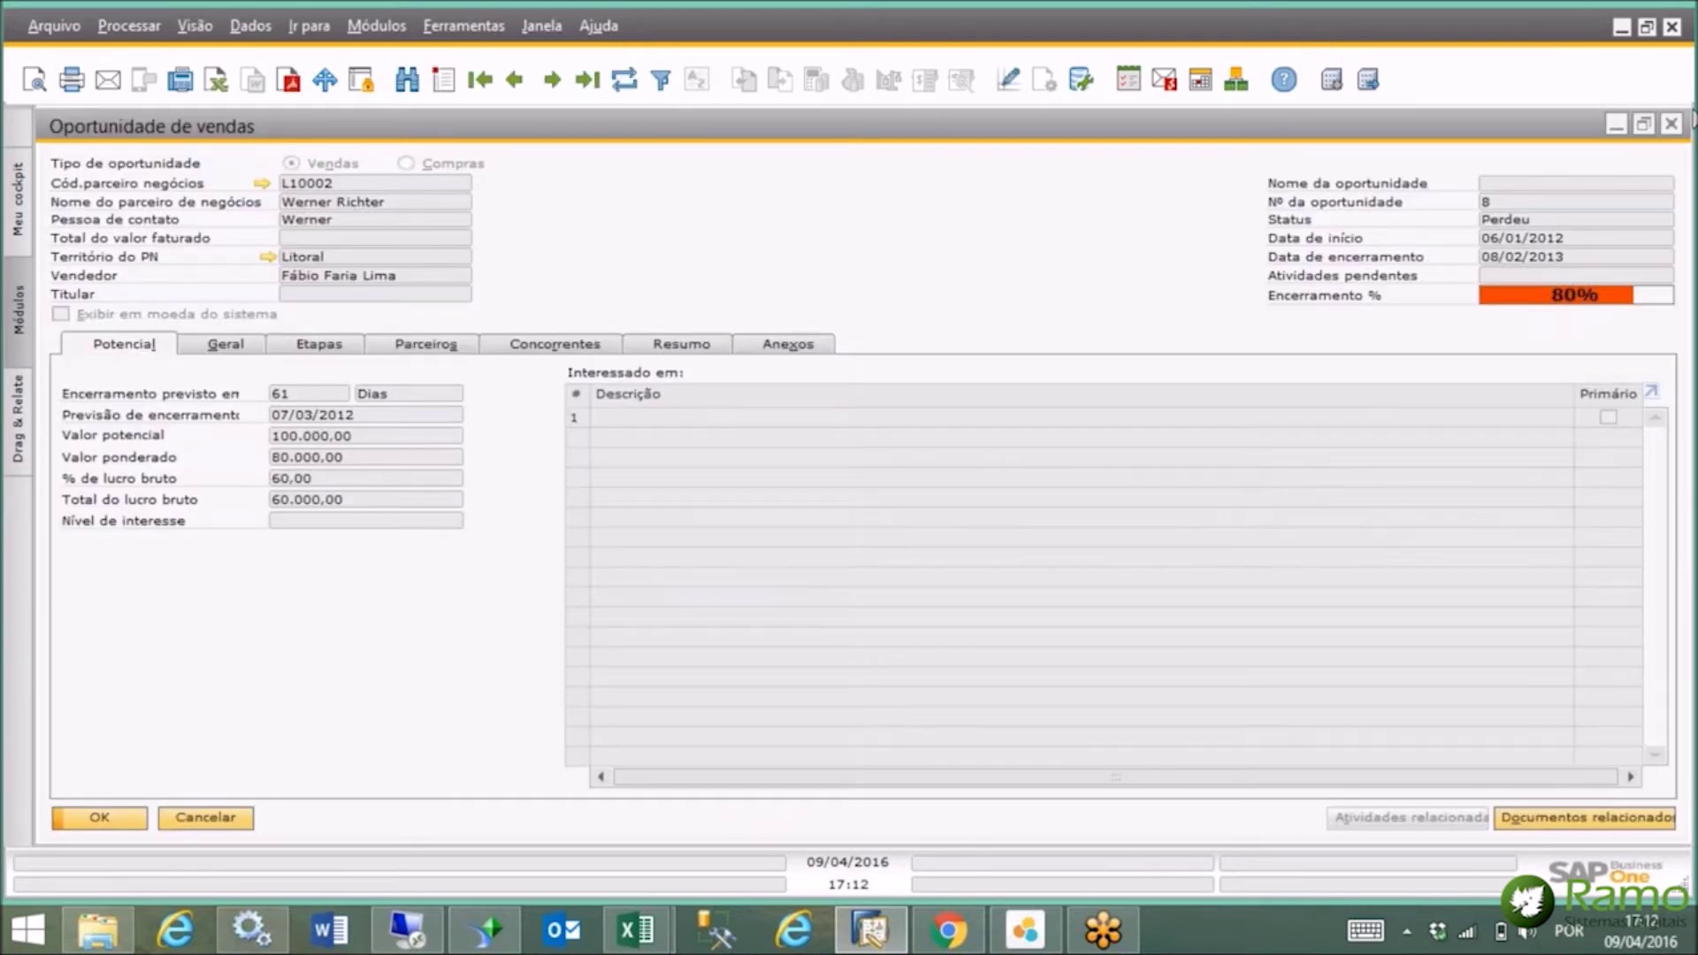
{"action": "left_click", "coordinate": [1673, 125]}
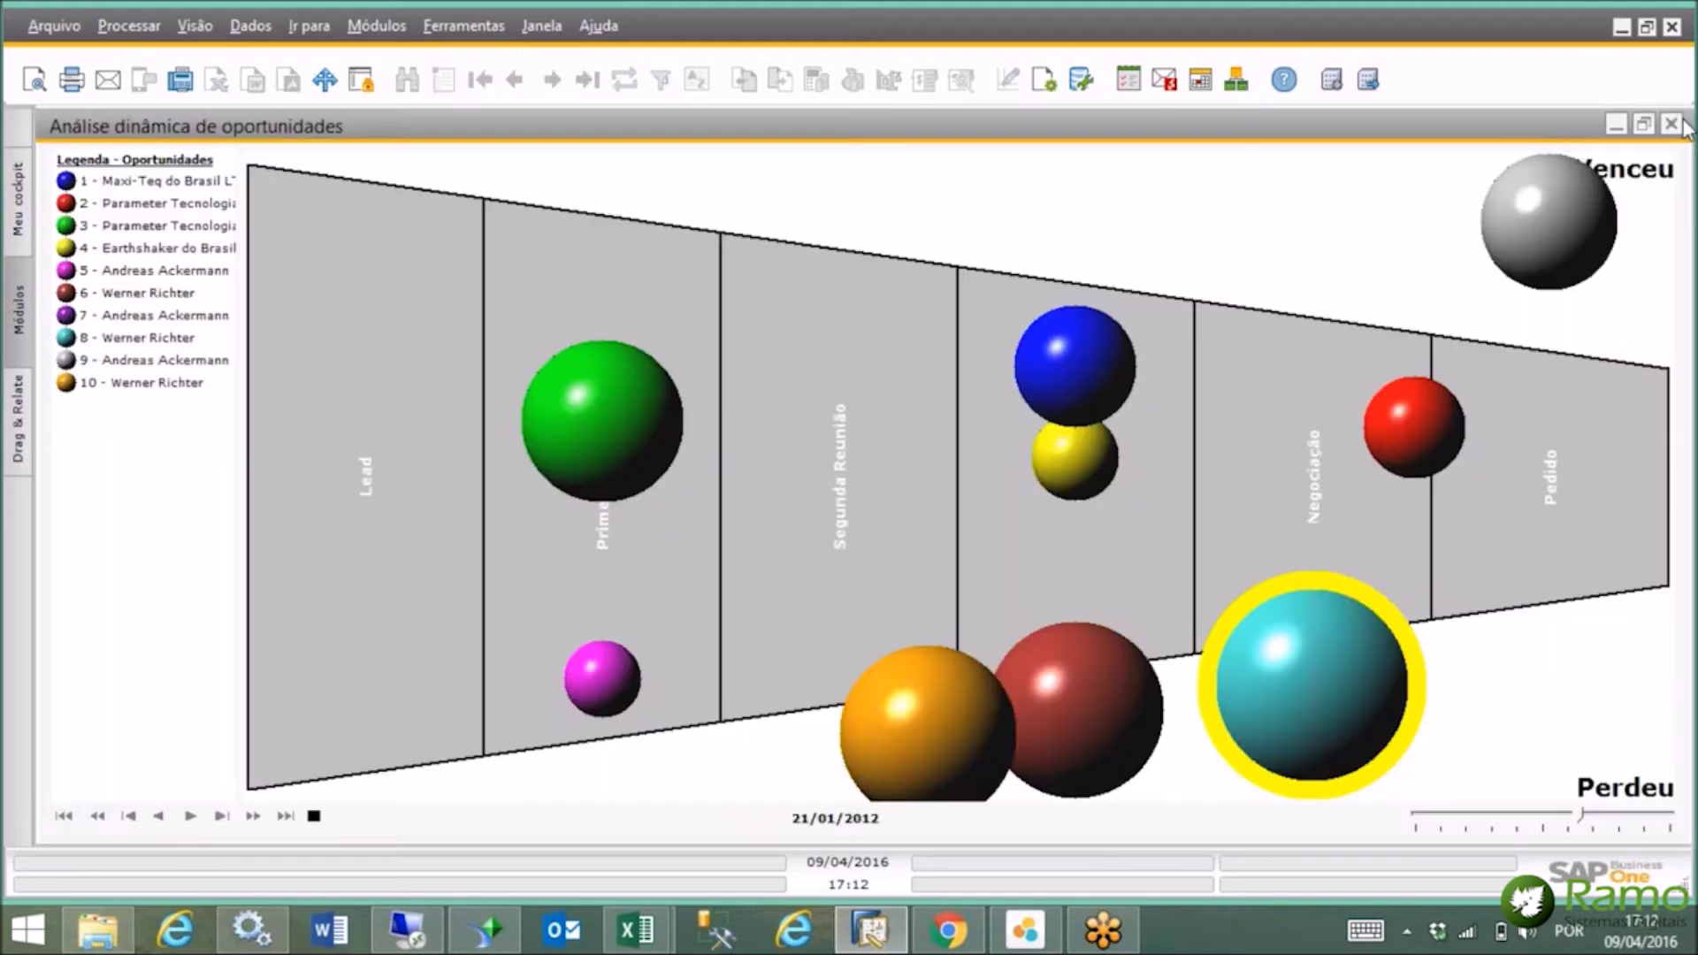
{"action": "left_click", "coordinate": [1669, 127]}
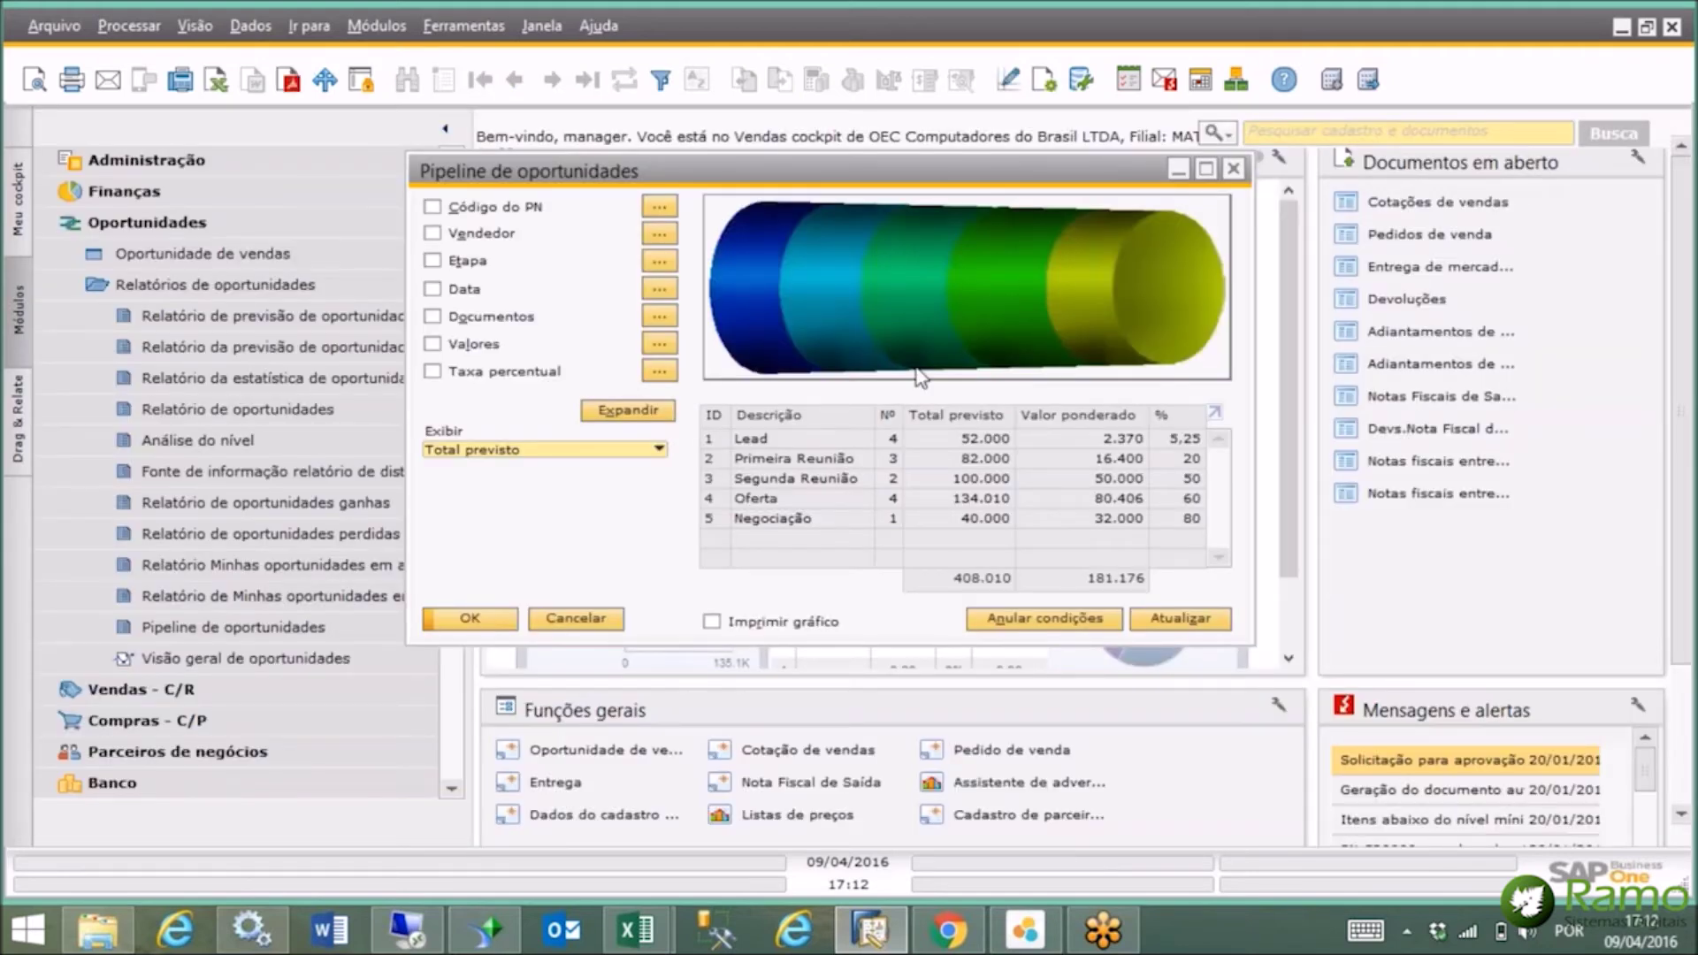
{"action": "left_click", "coordinate": [1233, 169]}
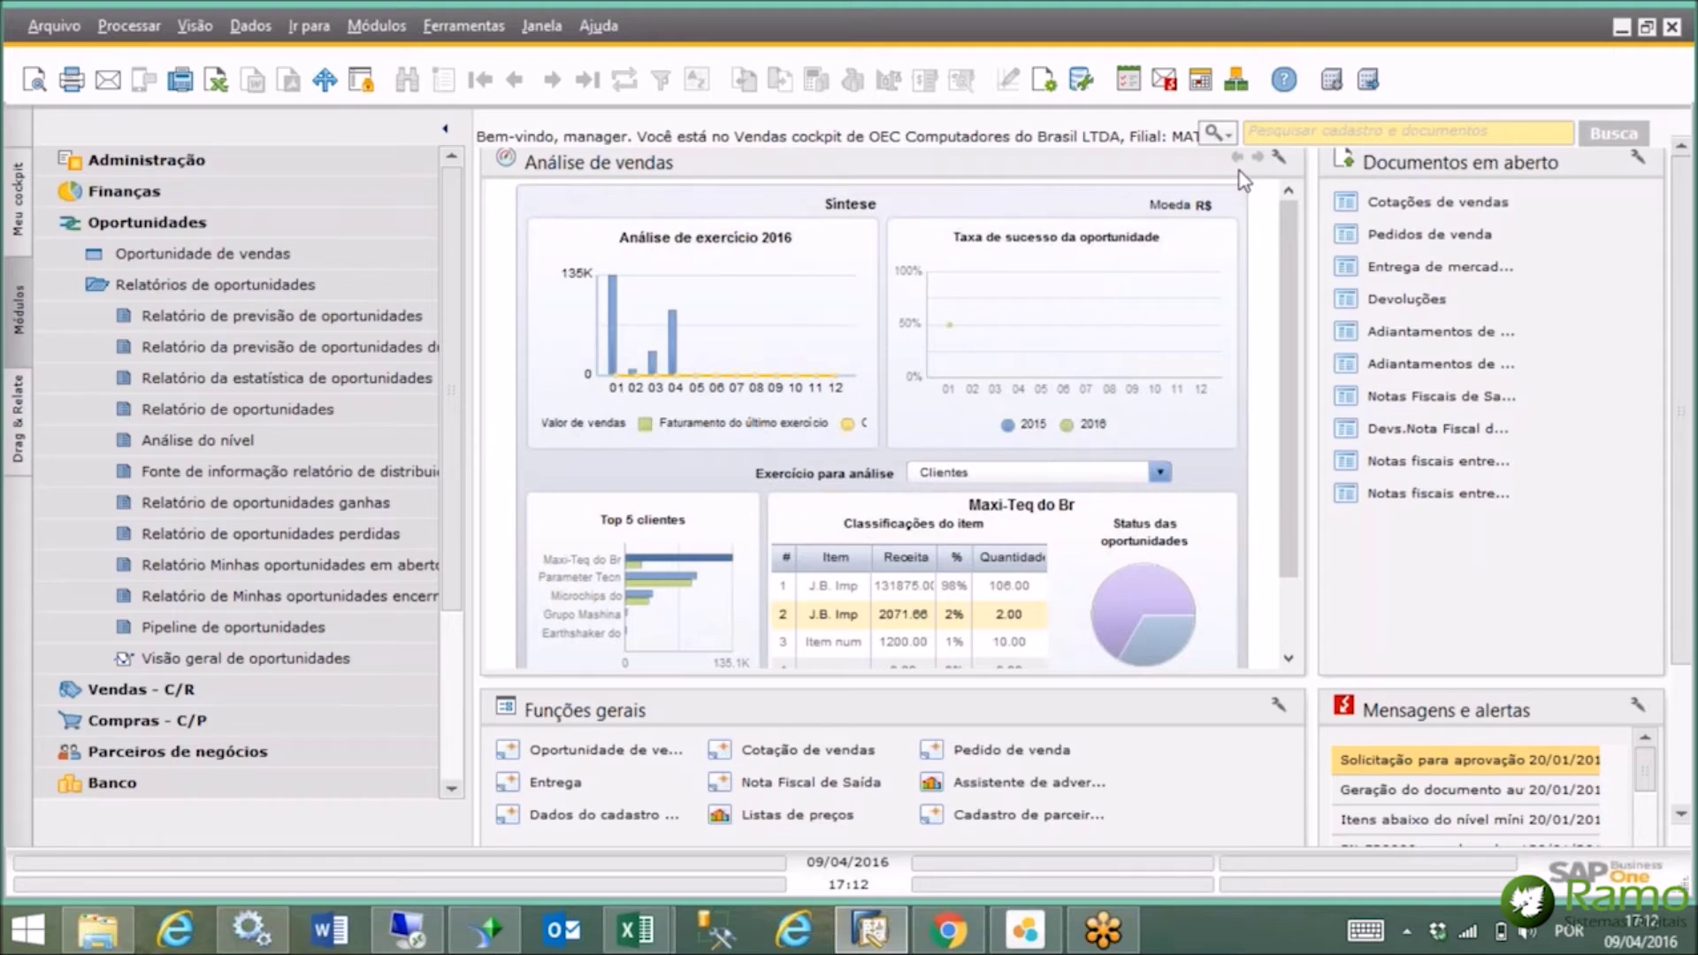
Collapse the Oportunidades module and switch to the SAP Business One web client in Chrome.
{"action": "left_click", "coordinate": [191, 221]}
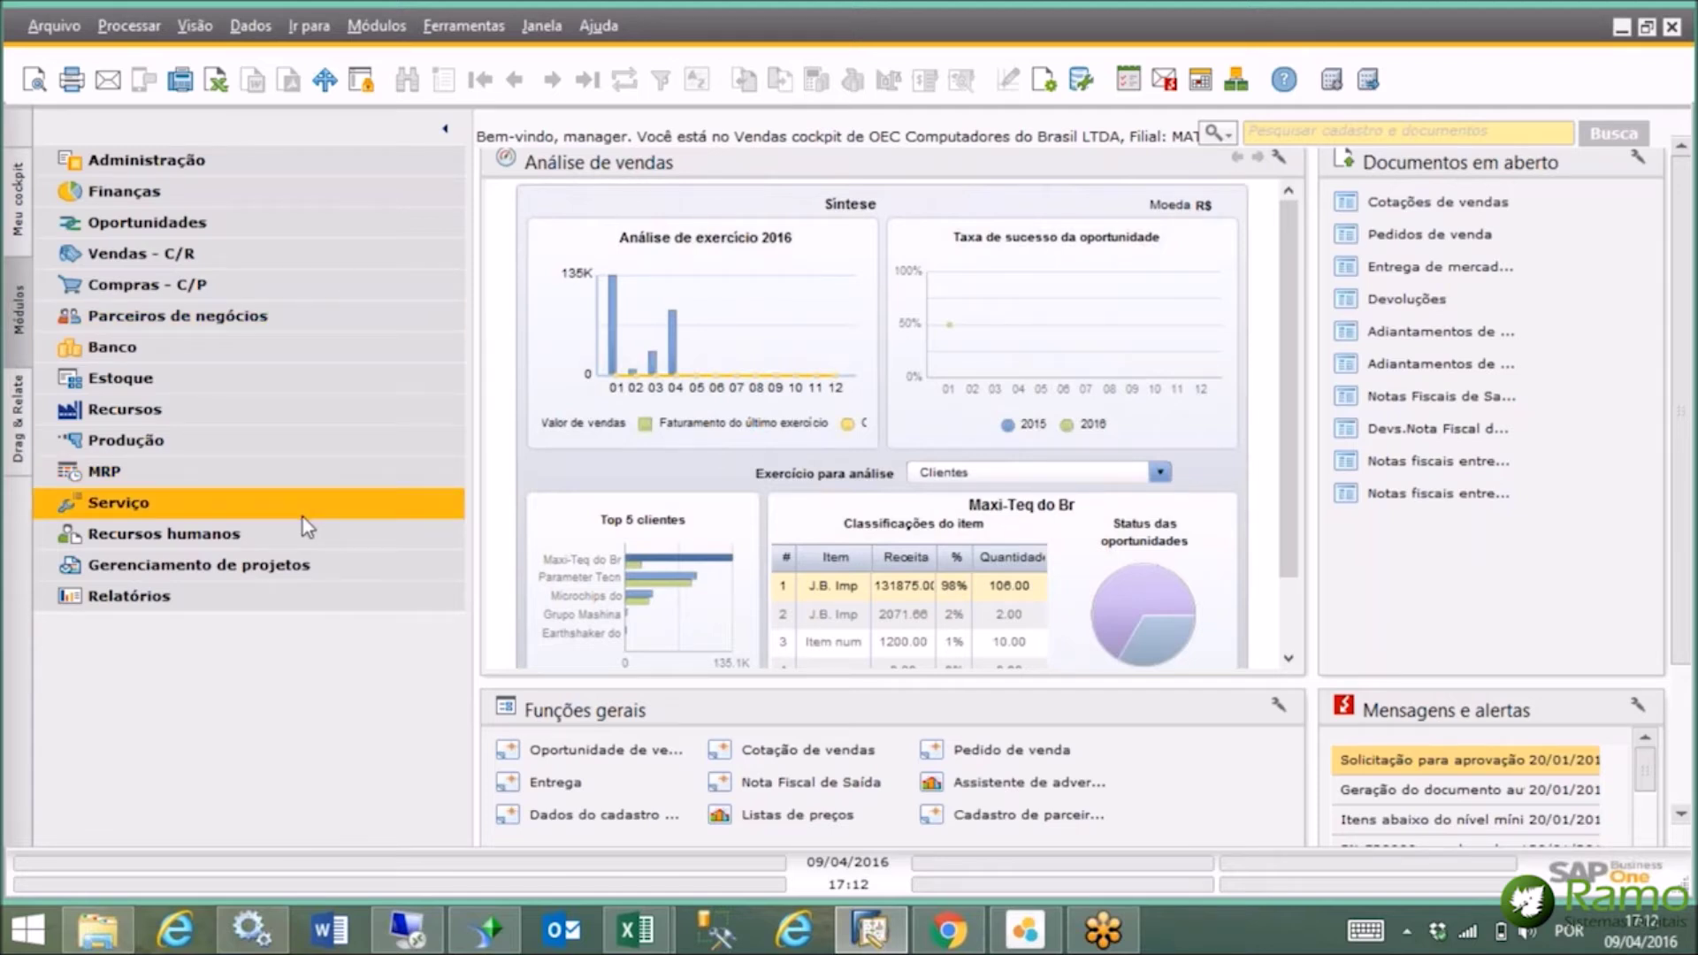
{"action": "mouse_move", "coordinate": [949, 930]}
{"action": "left_click", "coordinate": [926, 849]}
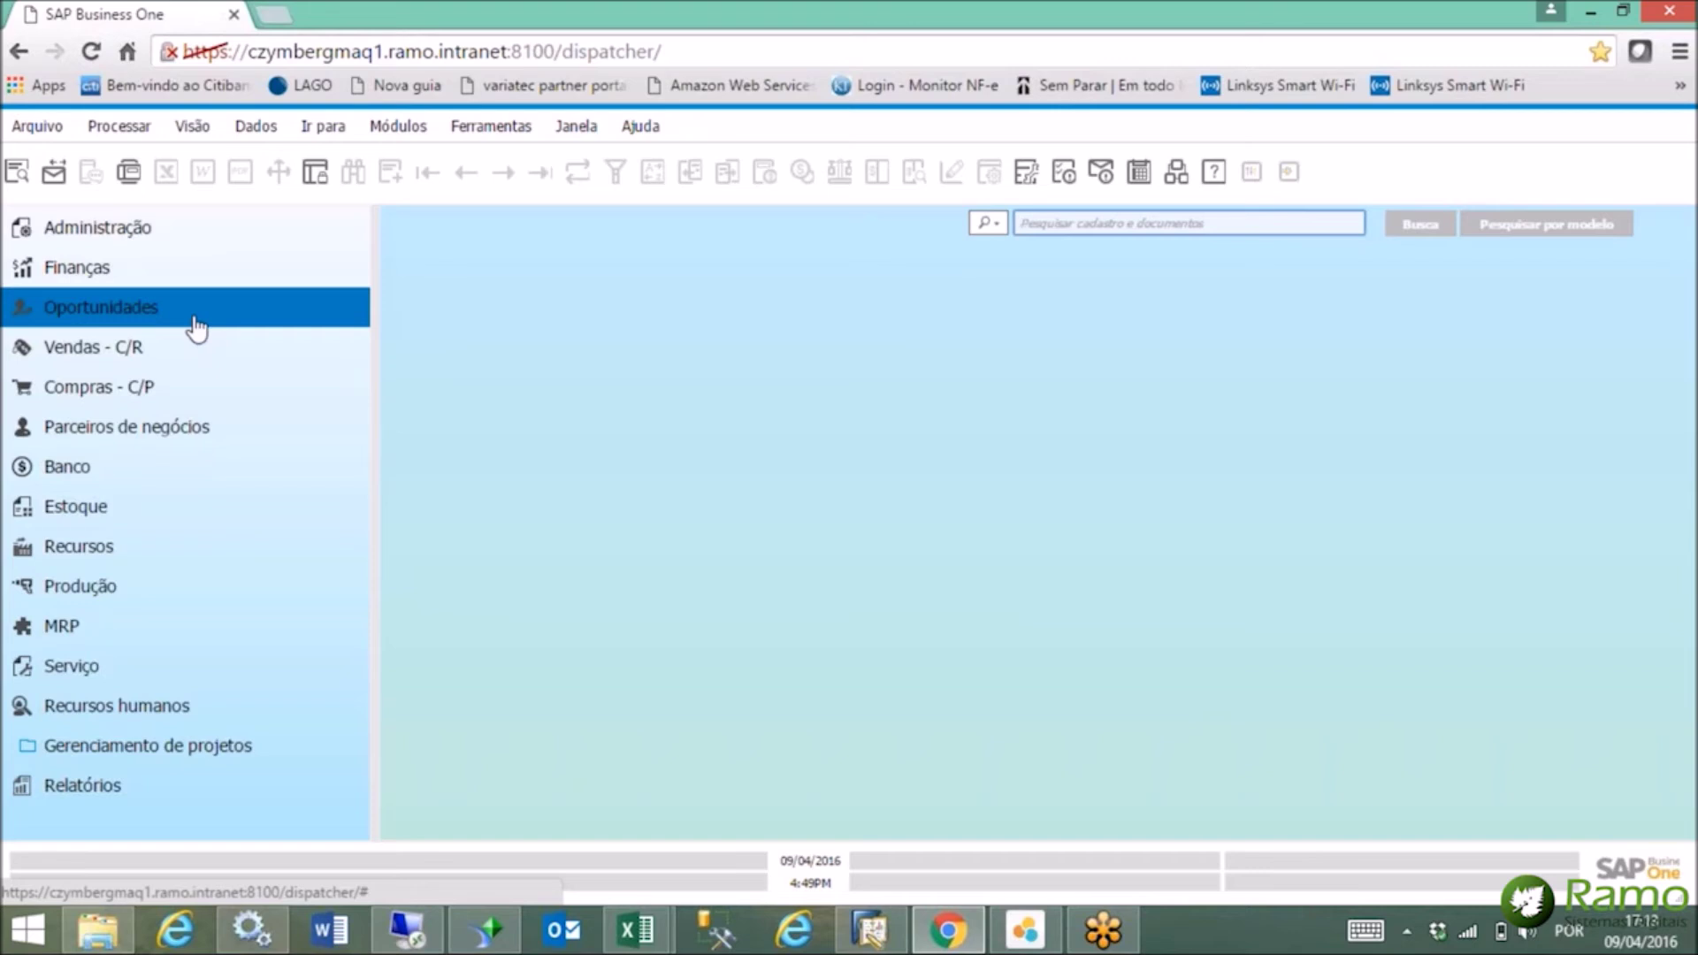
Dismiss the session-expired prompt, reload the web client, then minimize Chrome.
{"action": "left_click", "coordinate": [171, 437]}
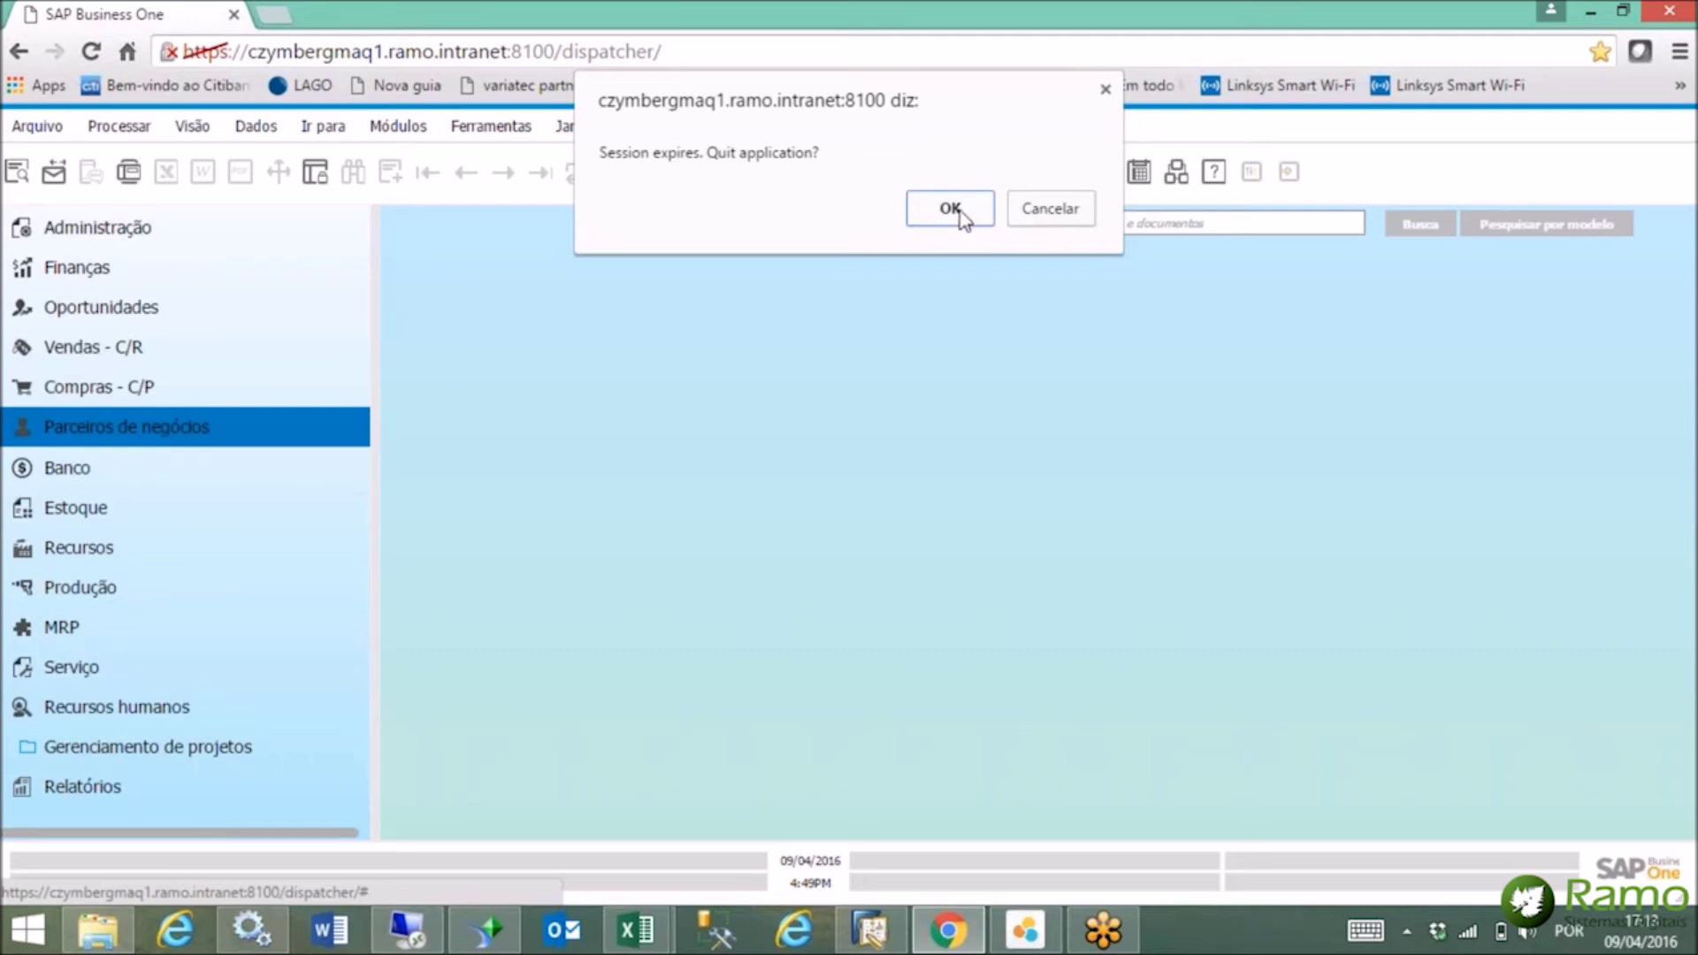
{"action": "left_click", "coordinate": [1051, 211]}
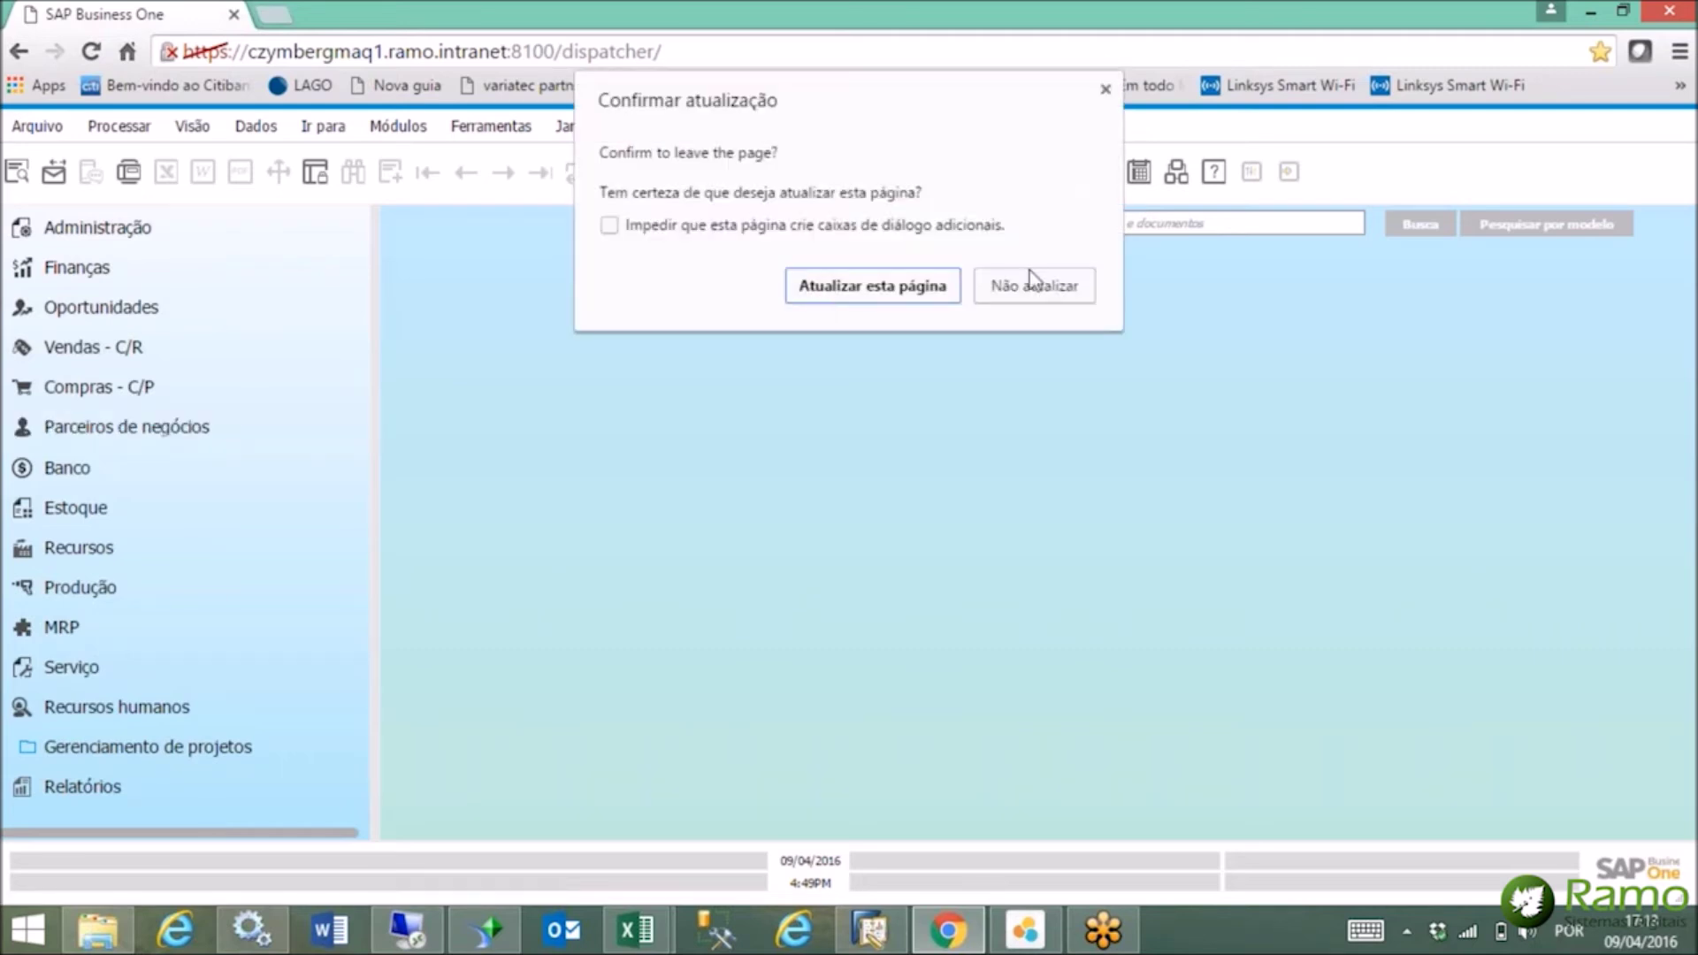
{"action": "left_click", "coordinate": [897, 285]}
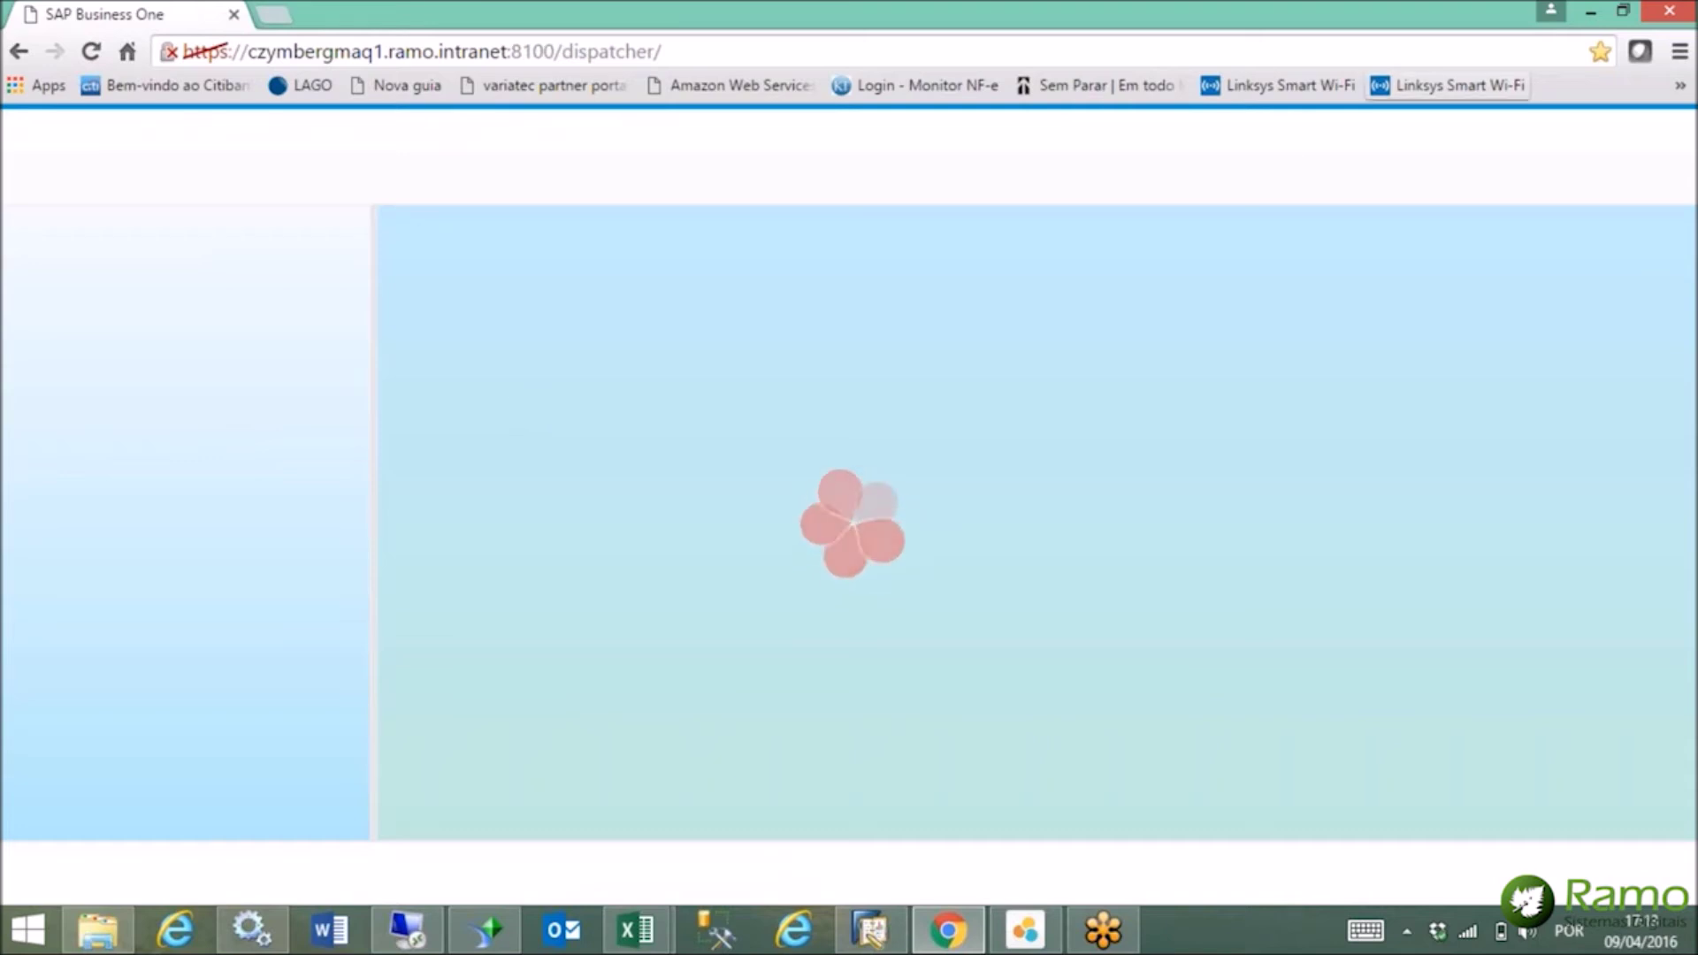
{"action": "left_click", "coordinate": [1589, 13]}
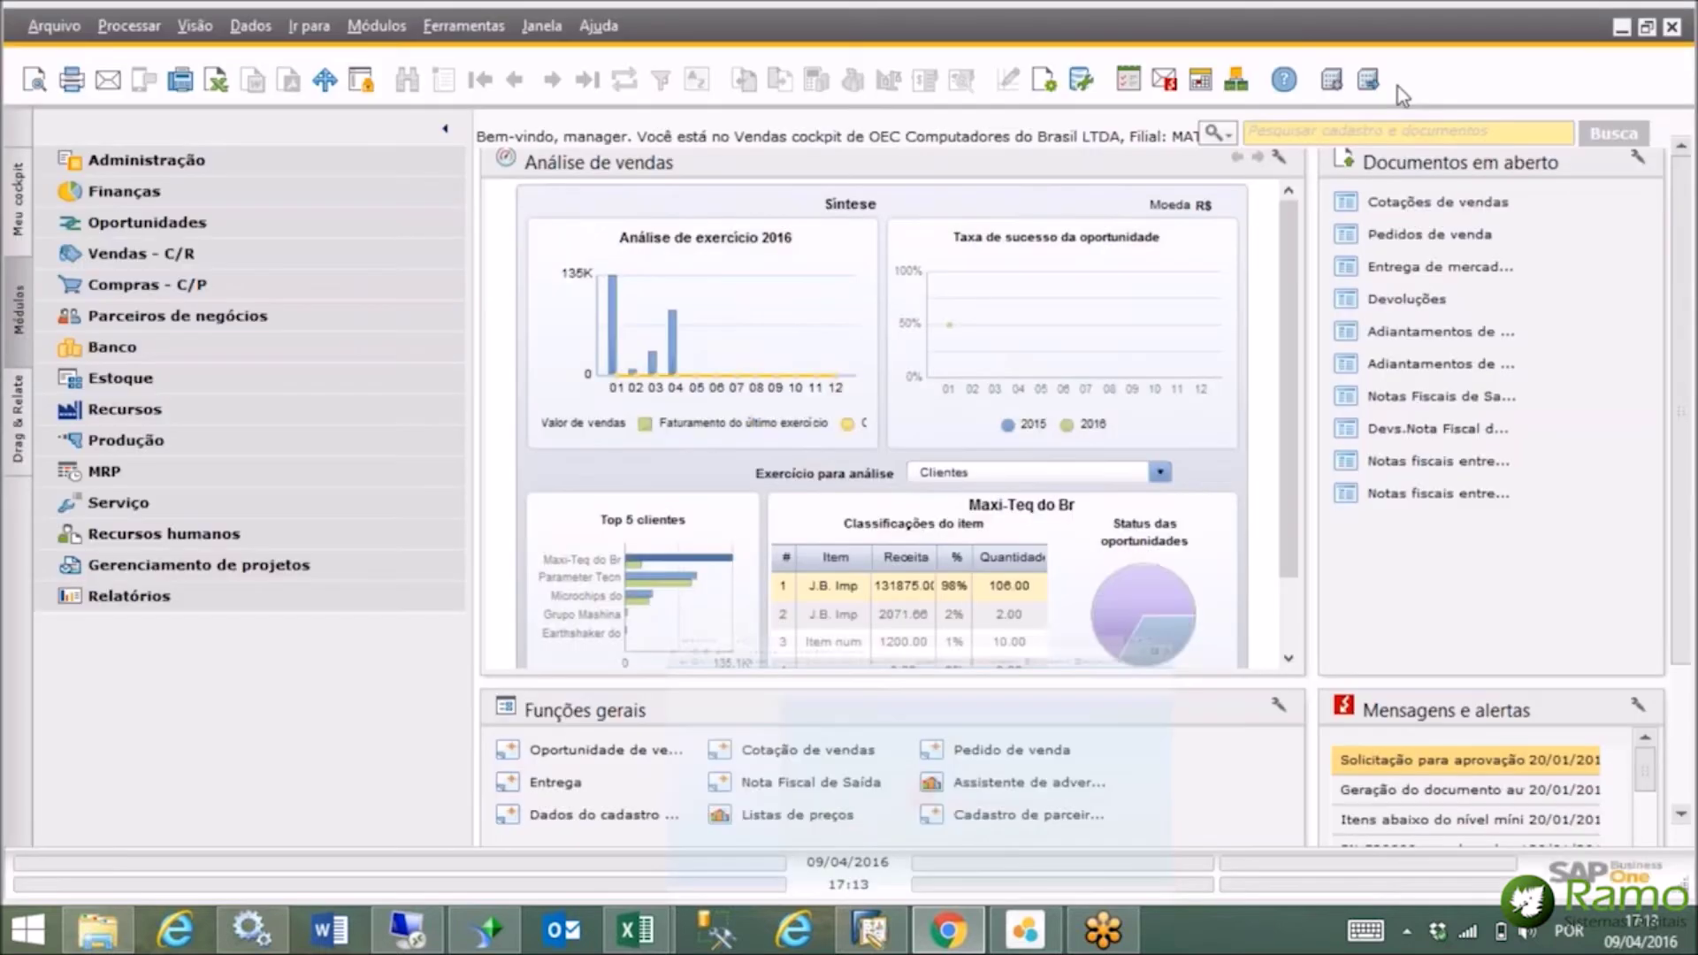
On the remote desktop, enter the account password in Senha and confirm the login to unlock the client.
{"action": "left_click", "coordinate": [406, 930]}
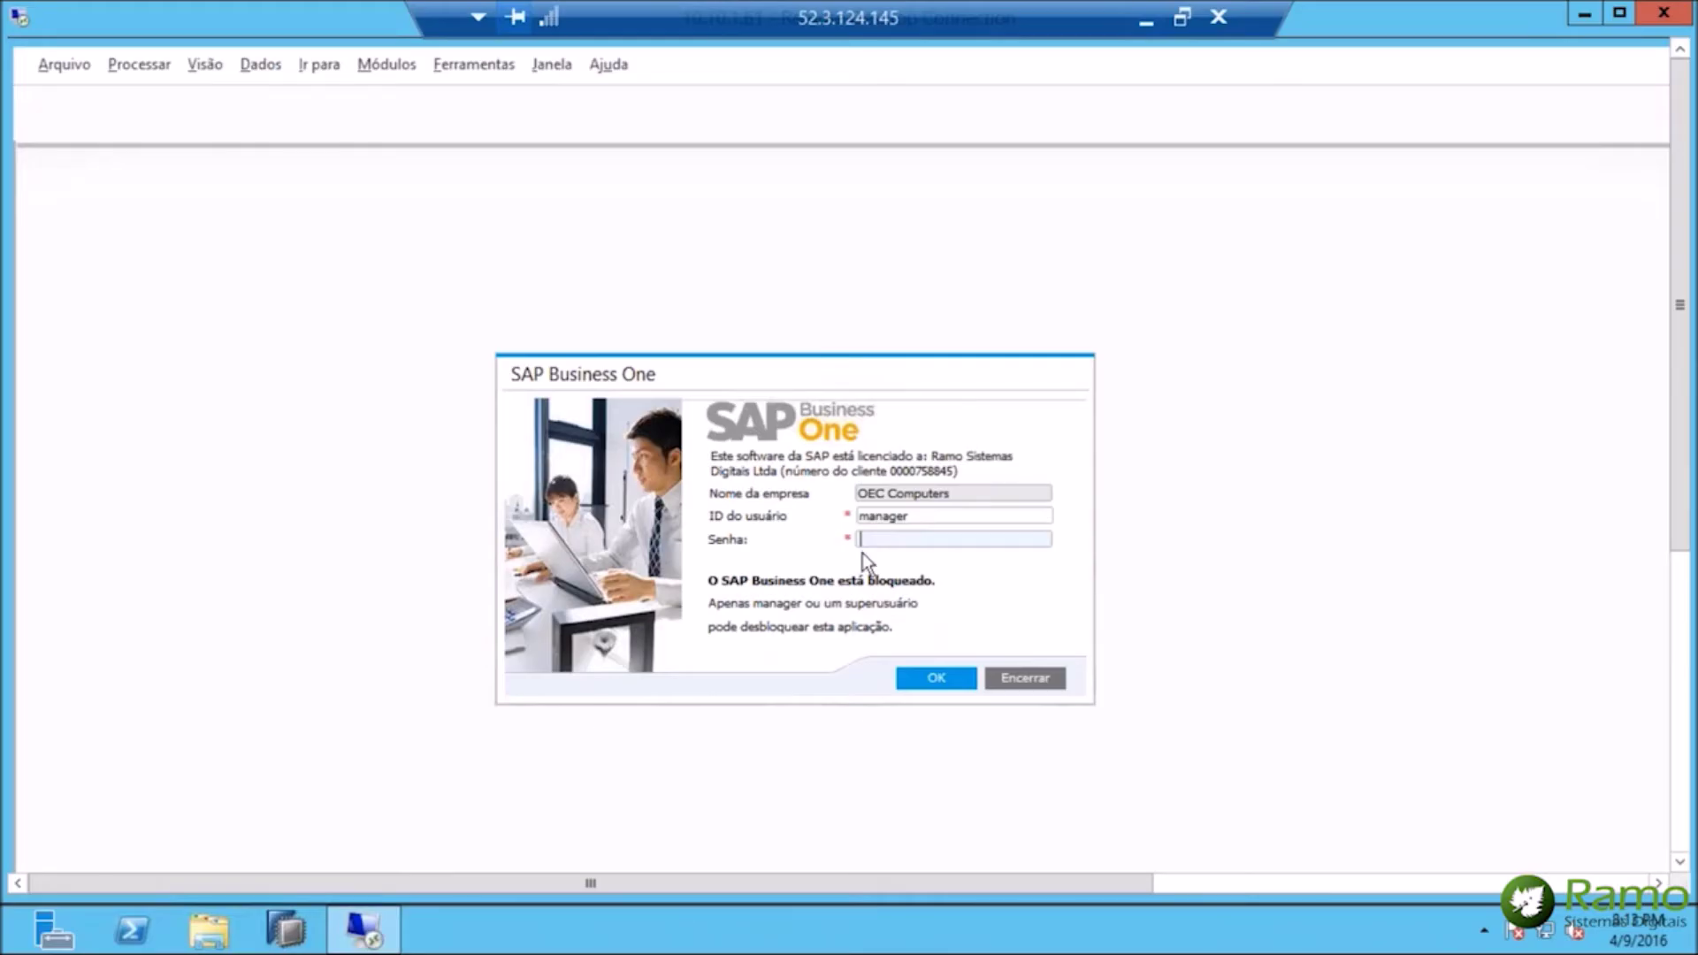
{"action": "type", "text": "manager"}
{"action": "key", "text": "BackSpace"}
{"action": "key", "text": "BackSpace"}
{"action": "key", "text": "BackSpace"}
{"action": "key", "text": "BackSpace"}
{"action": "key", "text": "BackSpace"}
{"action": "key", "text": "BackSpace"}
{"action": "key", "text": "BackSpace"}
{"action": "type", "text": "12345678"}
{"action": "key", "text": "Return"}
{"action": "type", "text": "12345678"}
{"action": "left_click", "coordinate": [953, 681]}
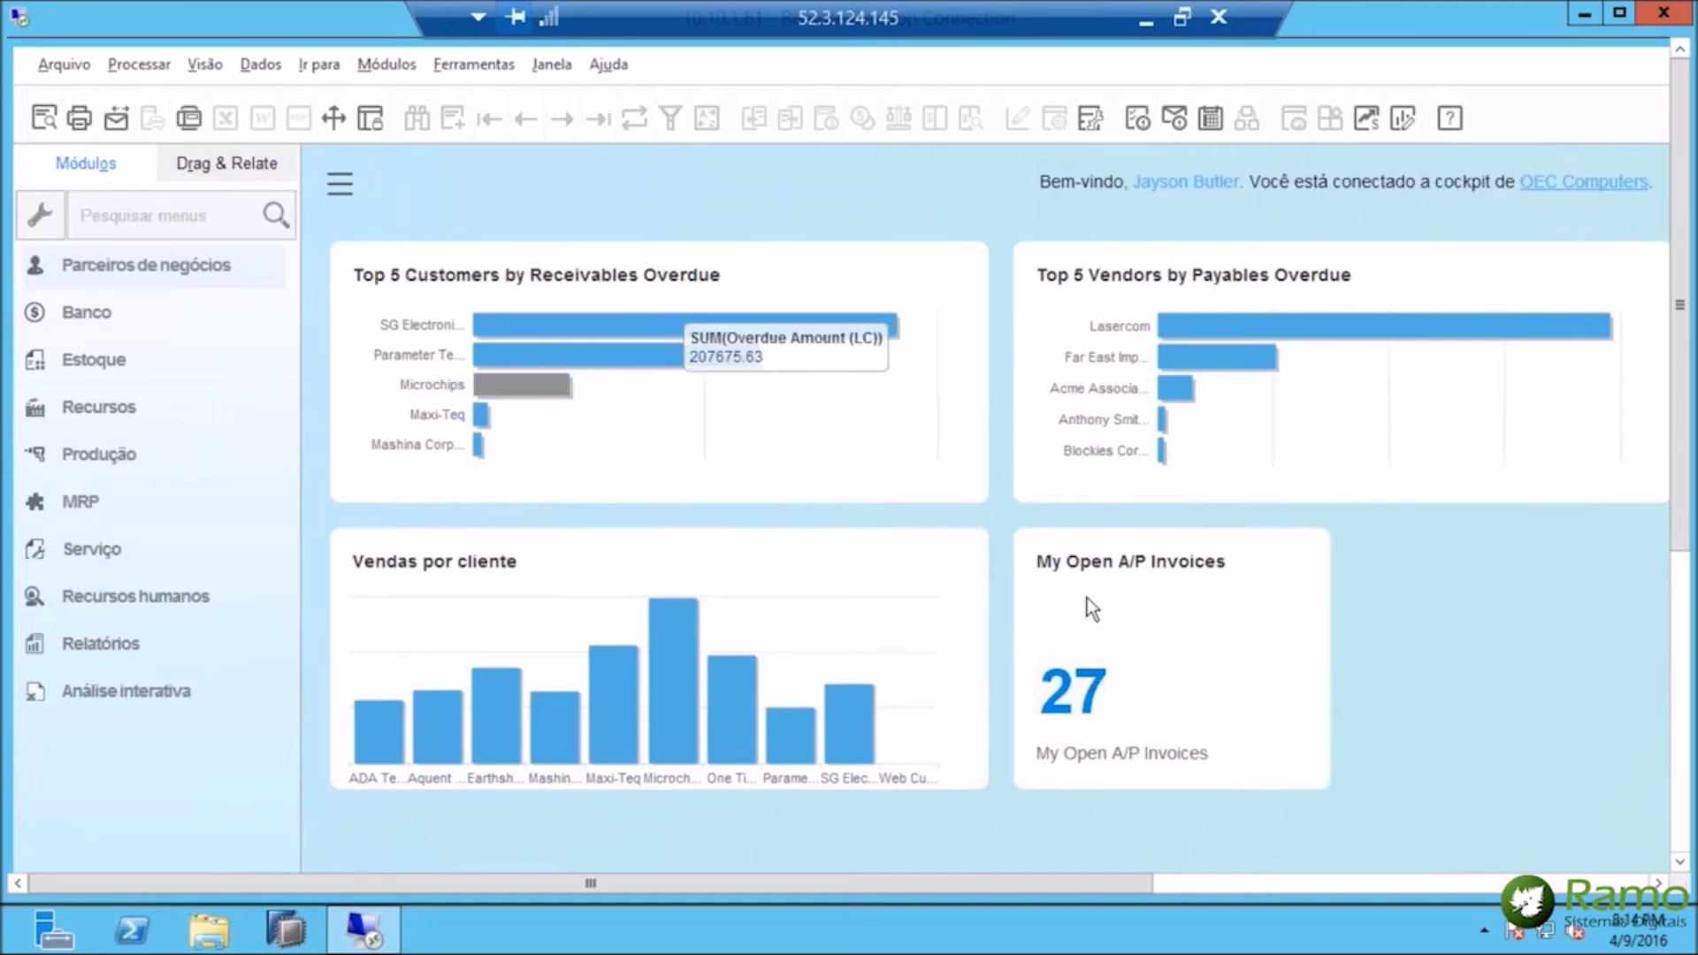
{"action": "left_click_drag", "start_coordinate": [1080, 884], "coordinate": [1573, 884]}
{"action": "left_click_drag", "start_coordinate": [1256, 905], "coordinate": [1229, 891]}
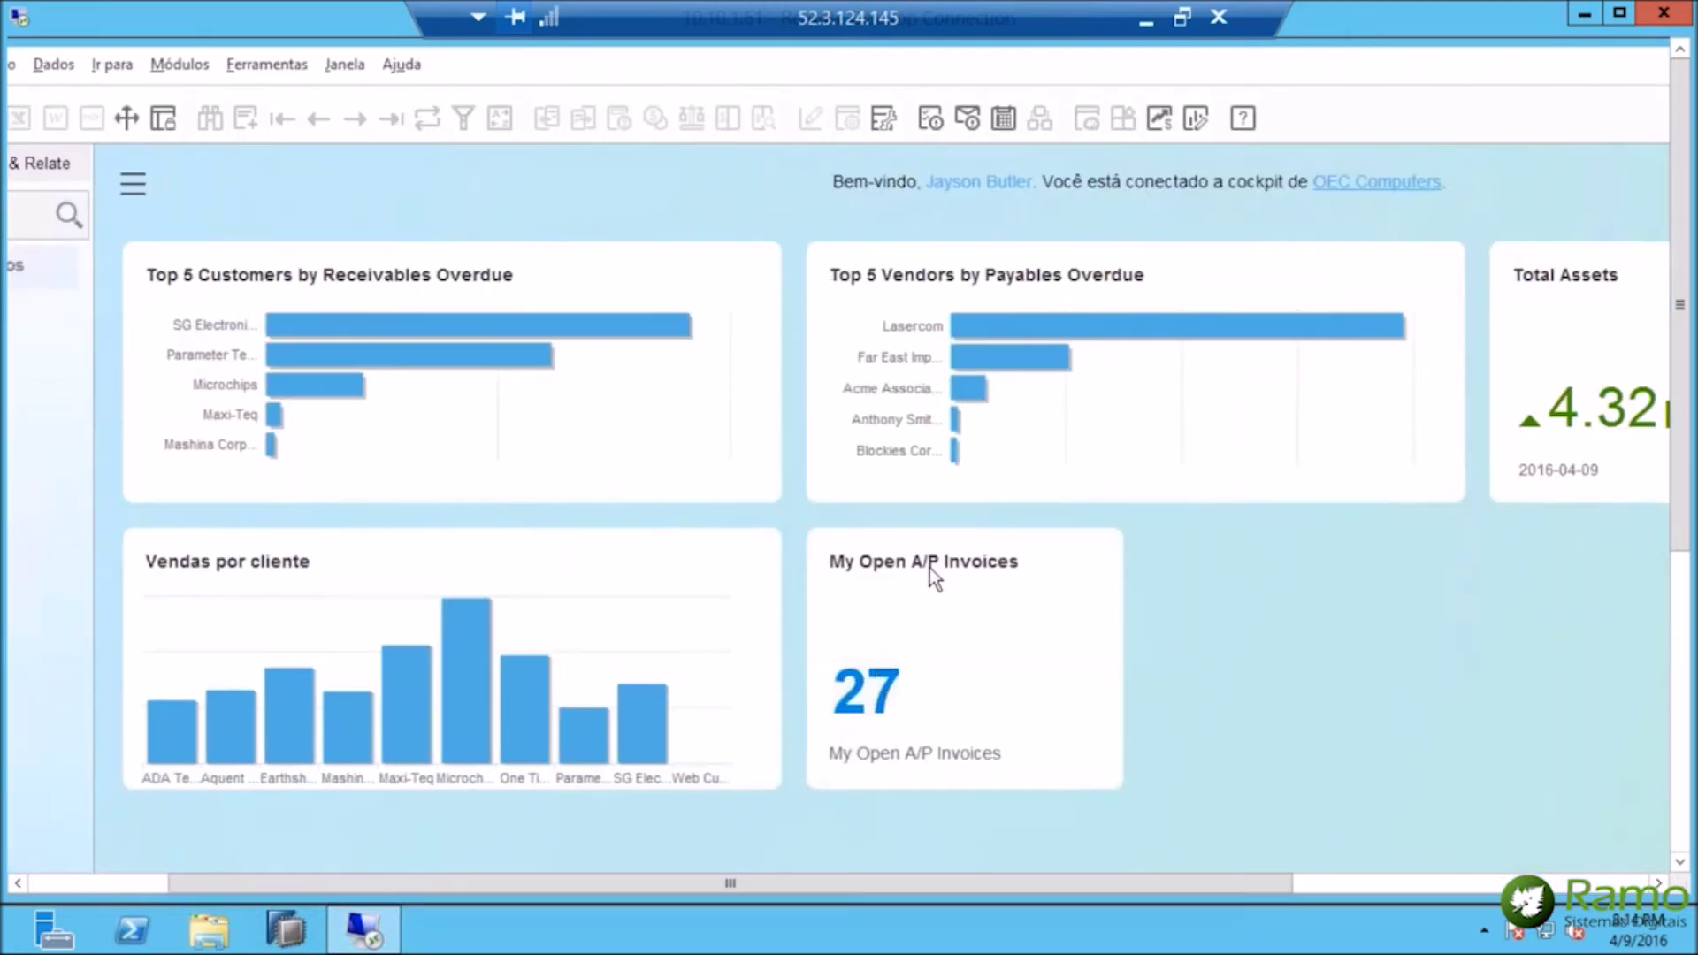
{"action": "left_click", "coordinate": [869, 701]}
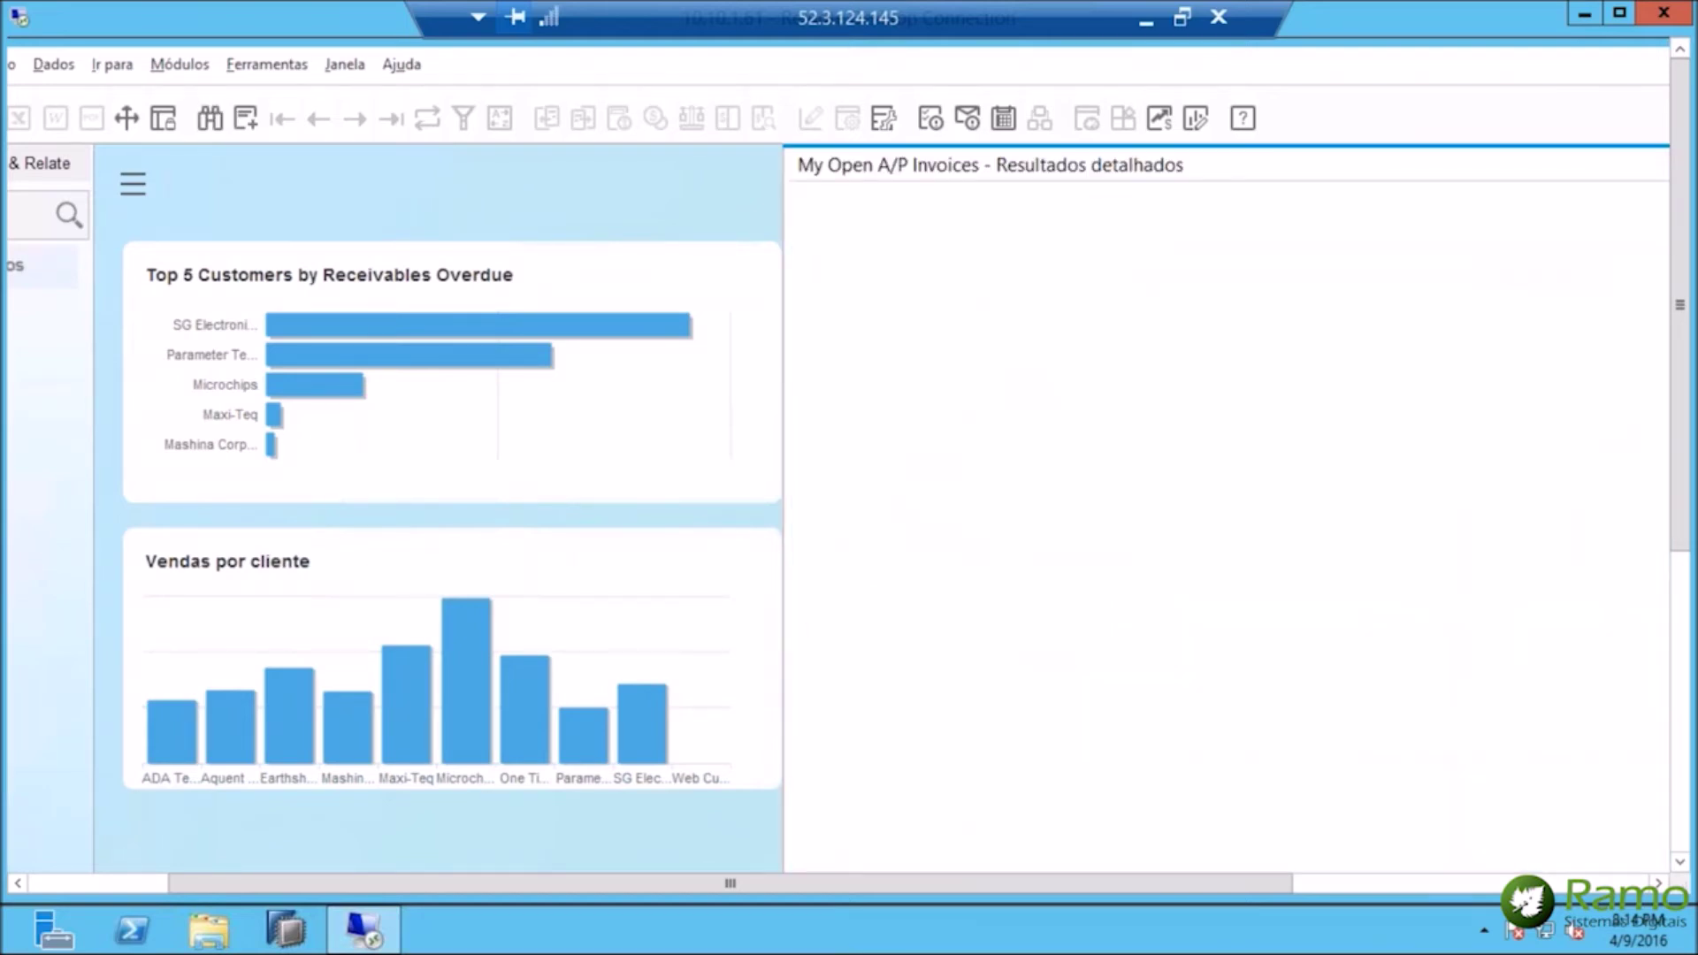
{"action": "left_click_drag", "start_coordinate": [1224, 162], "coordinate": [1069, 162]}
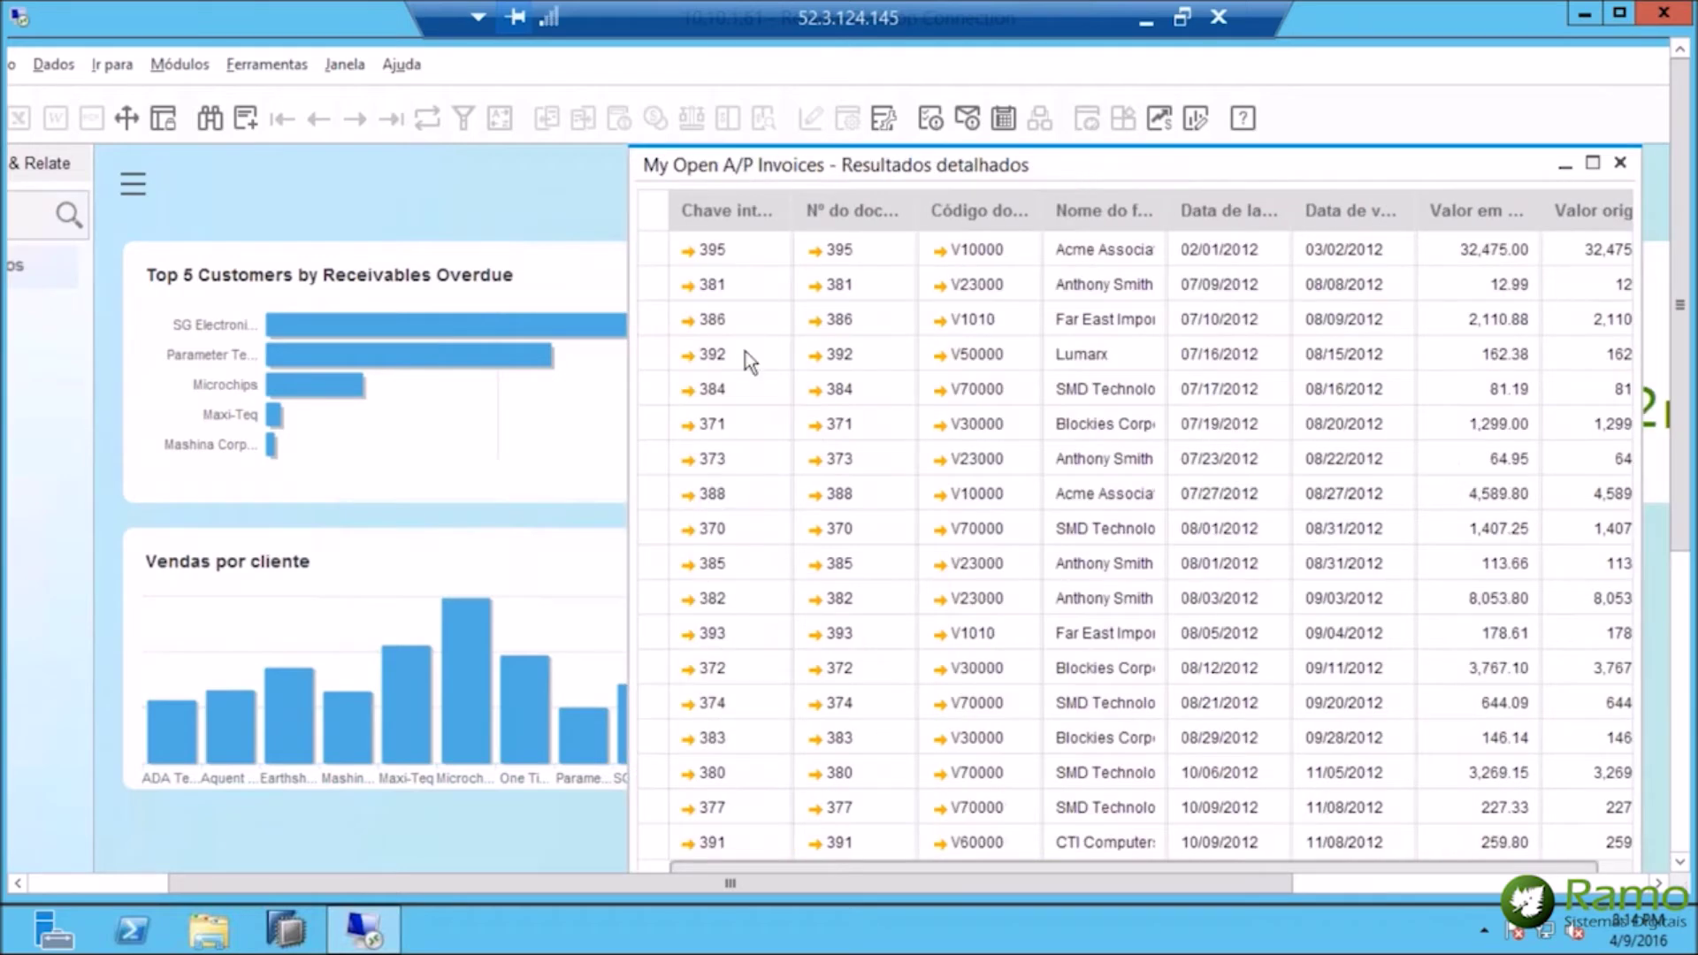
{"action": "left_click_drag", "start_coordinate": [1190, 163], "coordinate": [1112, 160]}
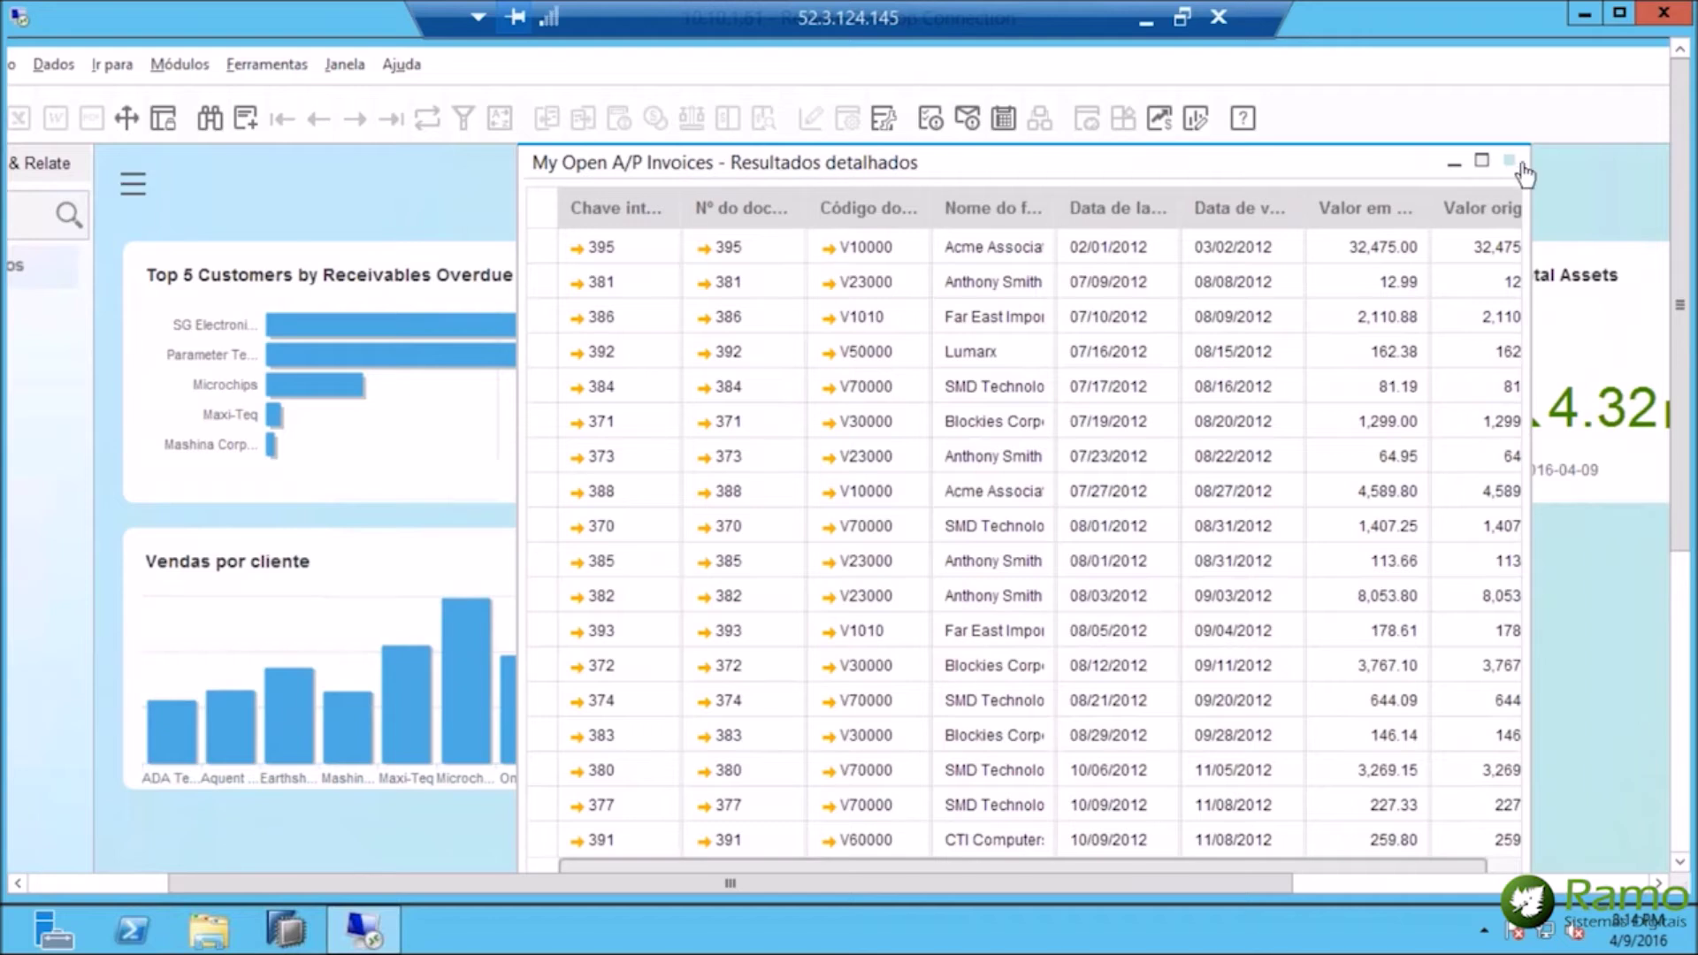
{"action": "left_click", "coordinate": [1510, 164]}
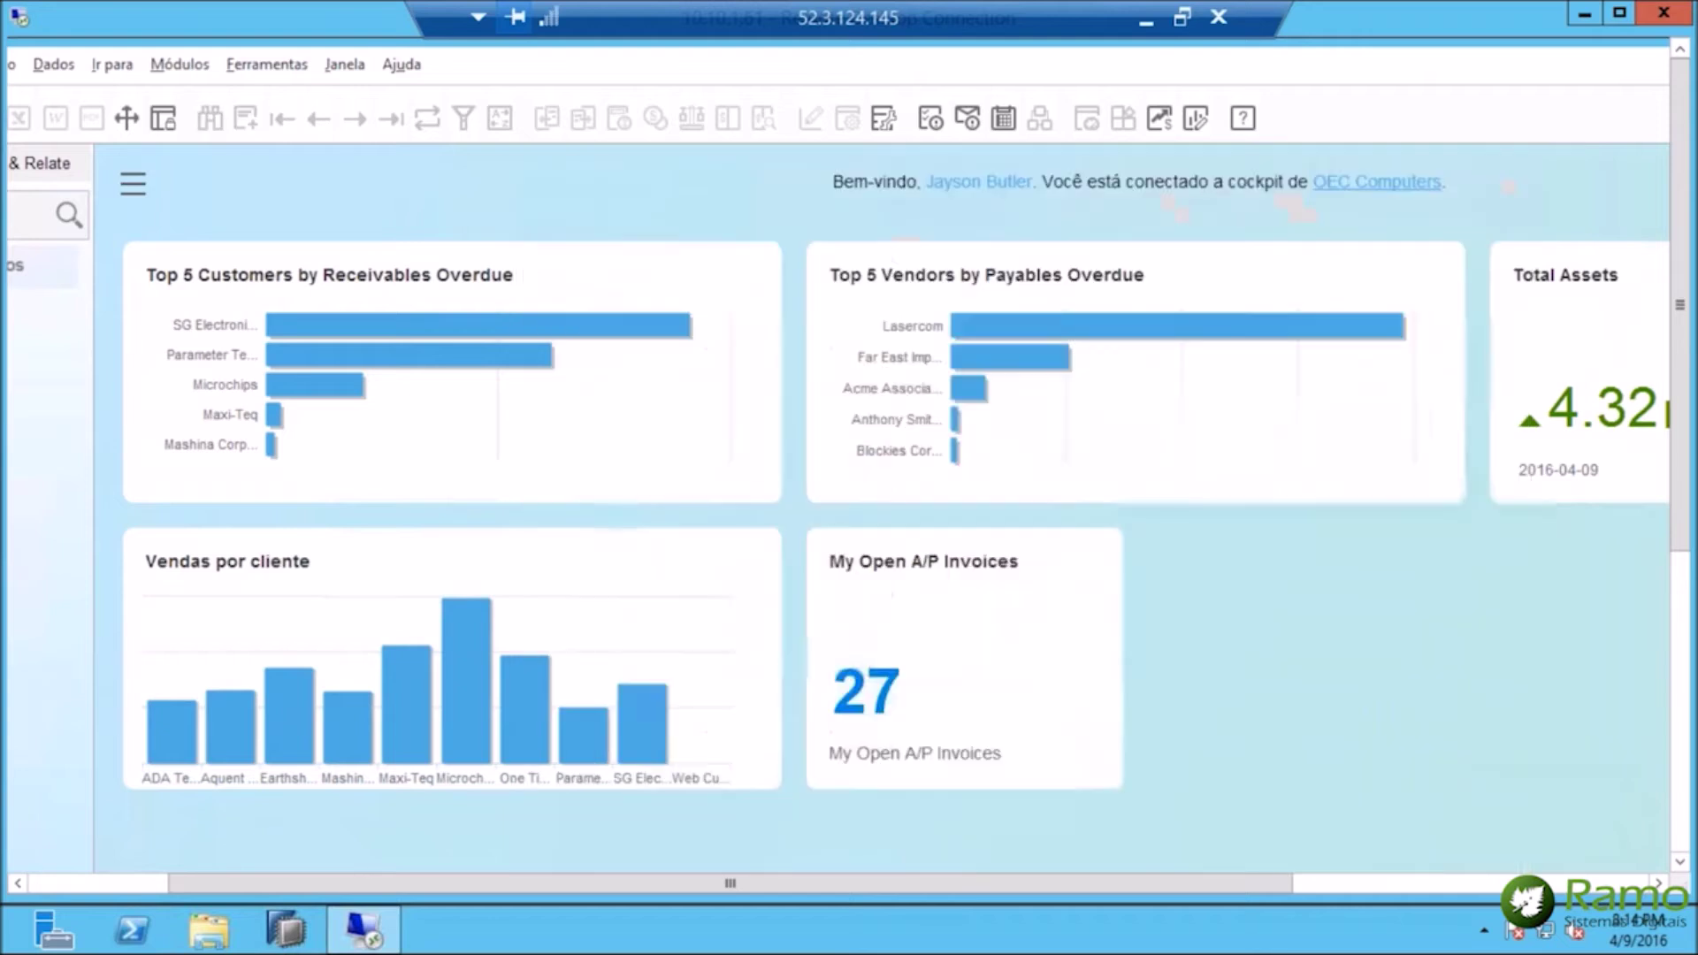
{"action": "left_click", "coordinate": [1573, 883]}
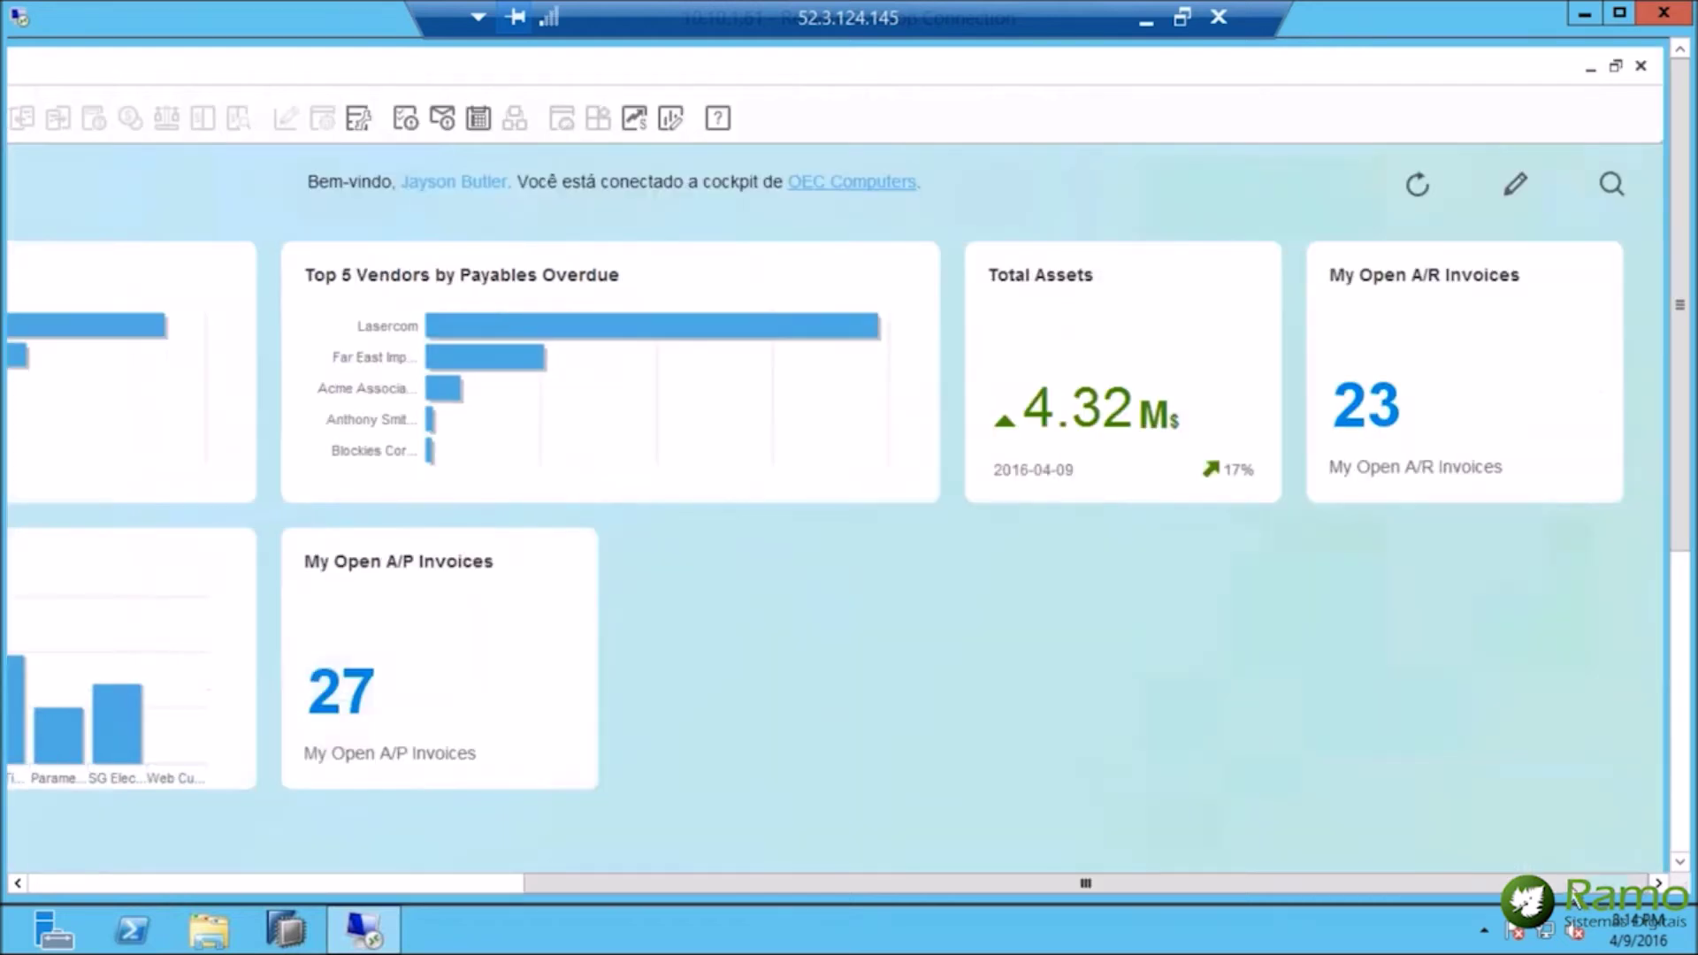
{"action": "left_click", "coordinate": [1374, 409]}
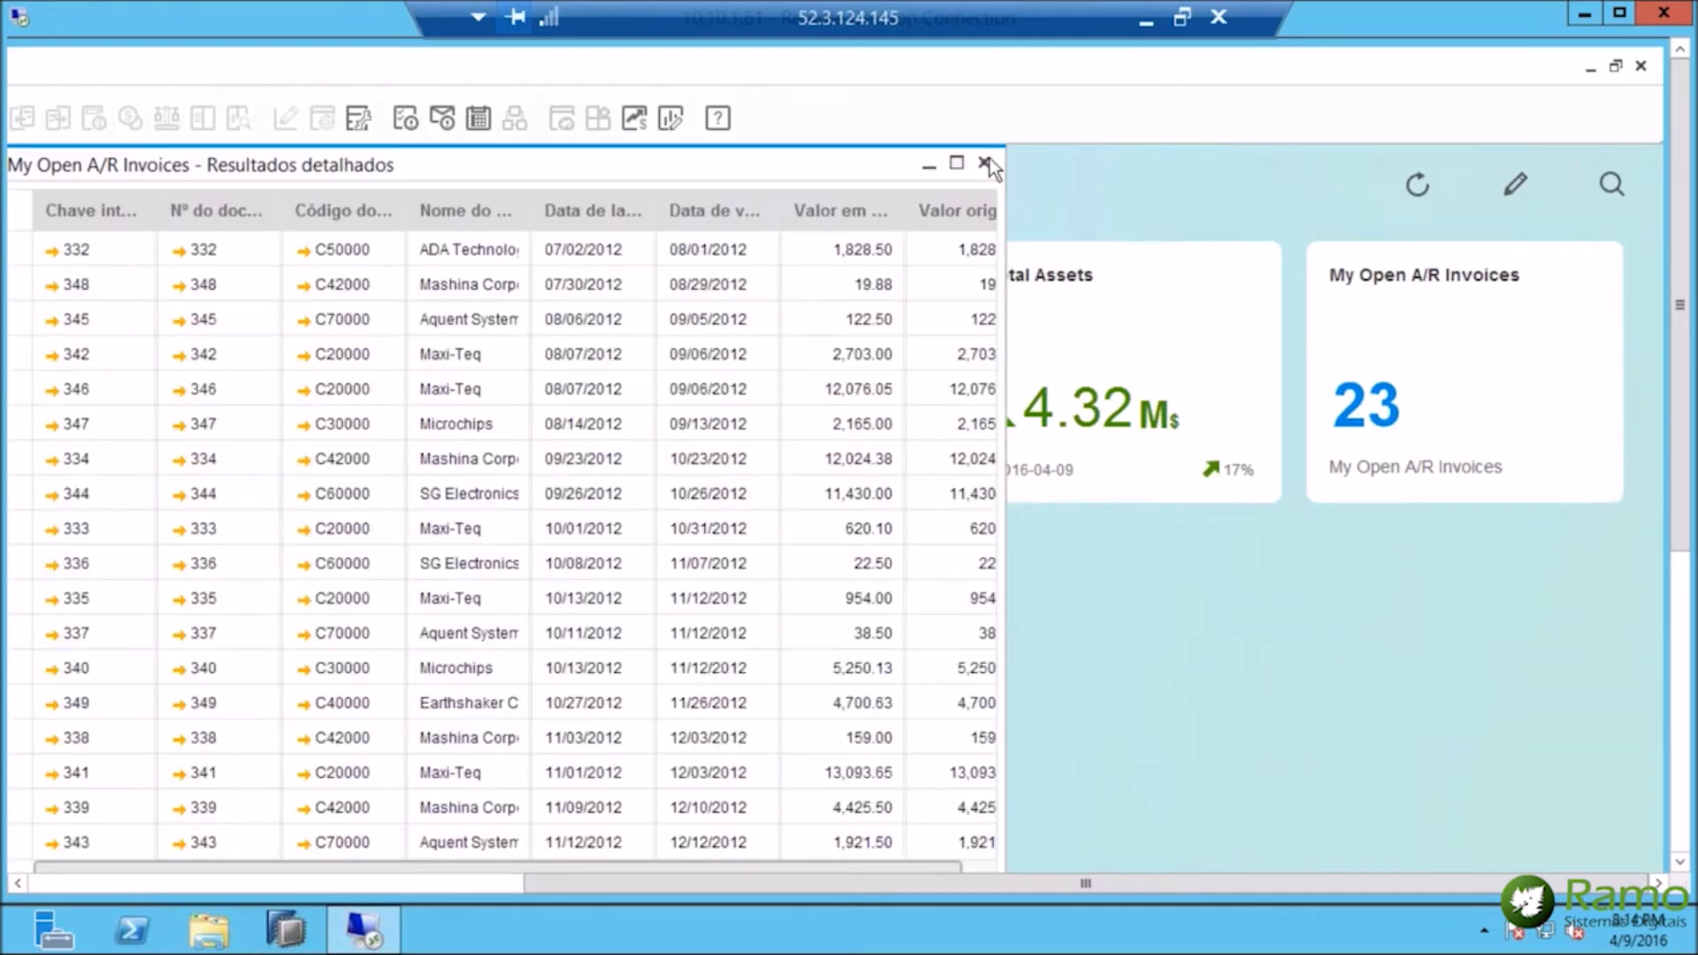
{"action": "left_click", "coordinate": [985, 163]}
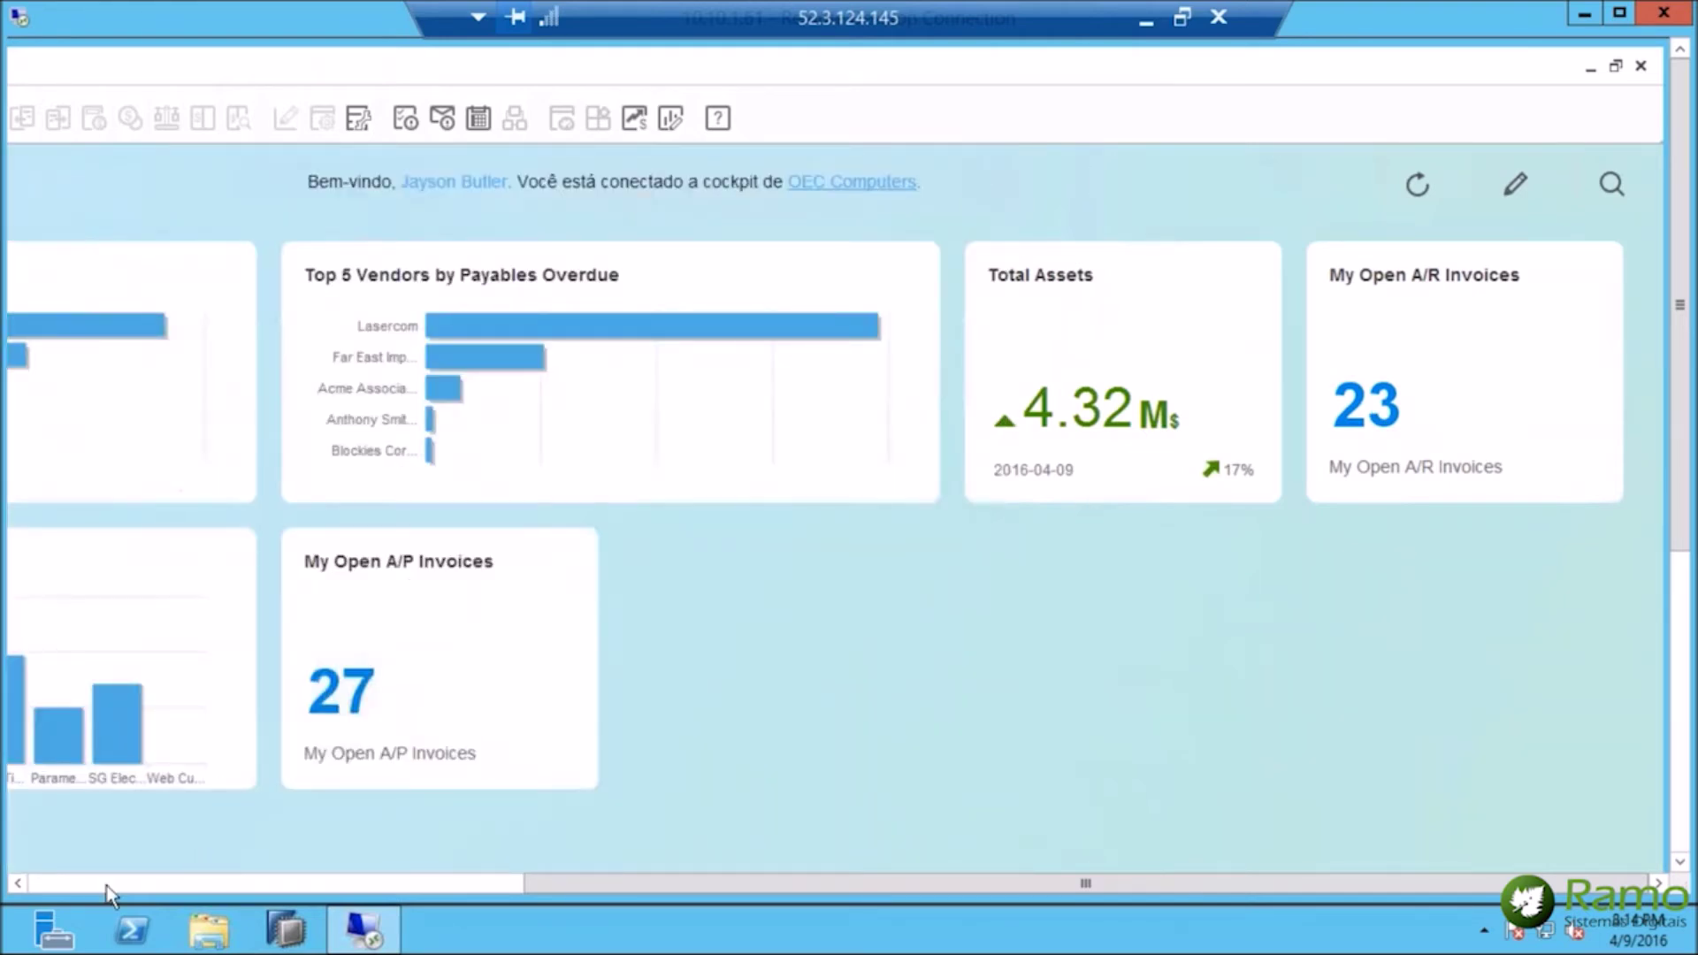
{"action": "left_click", "coordinate": [76, 879]}
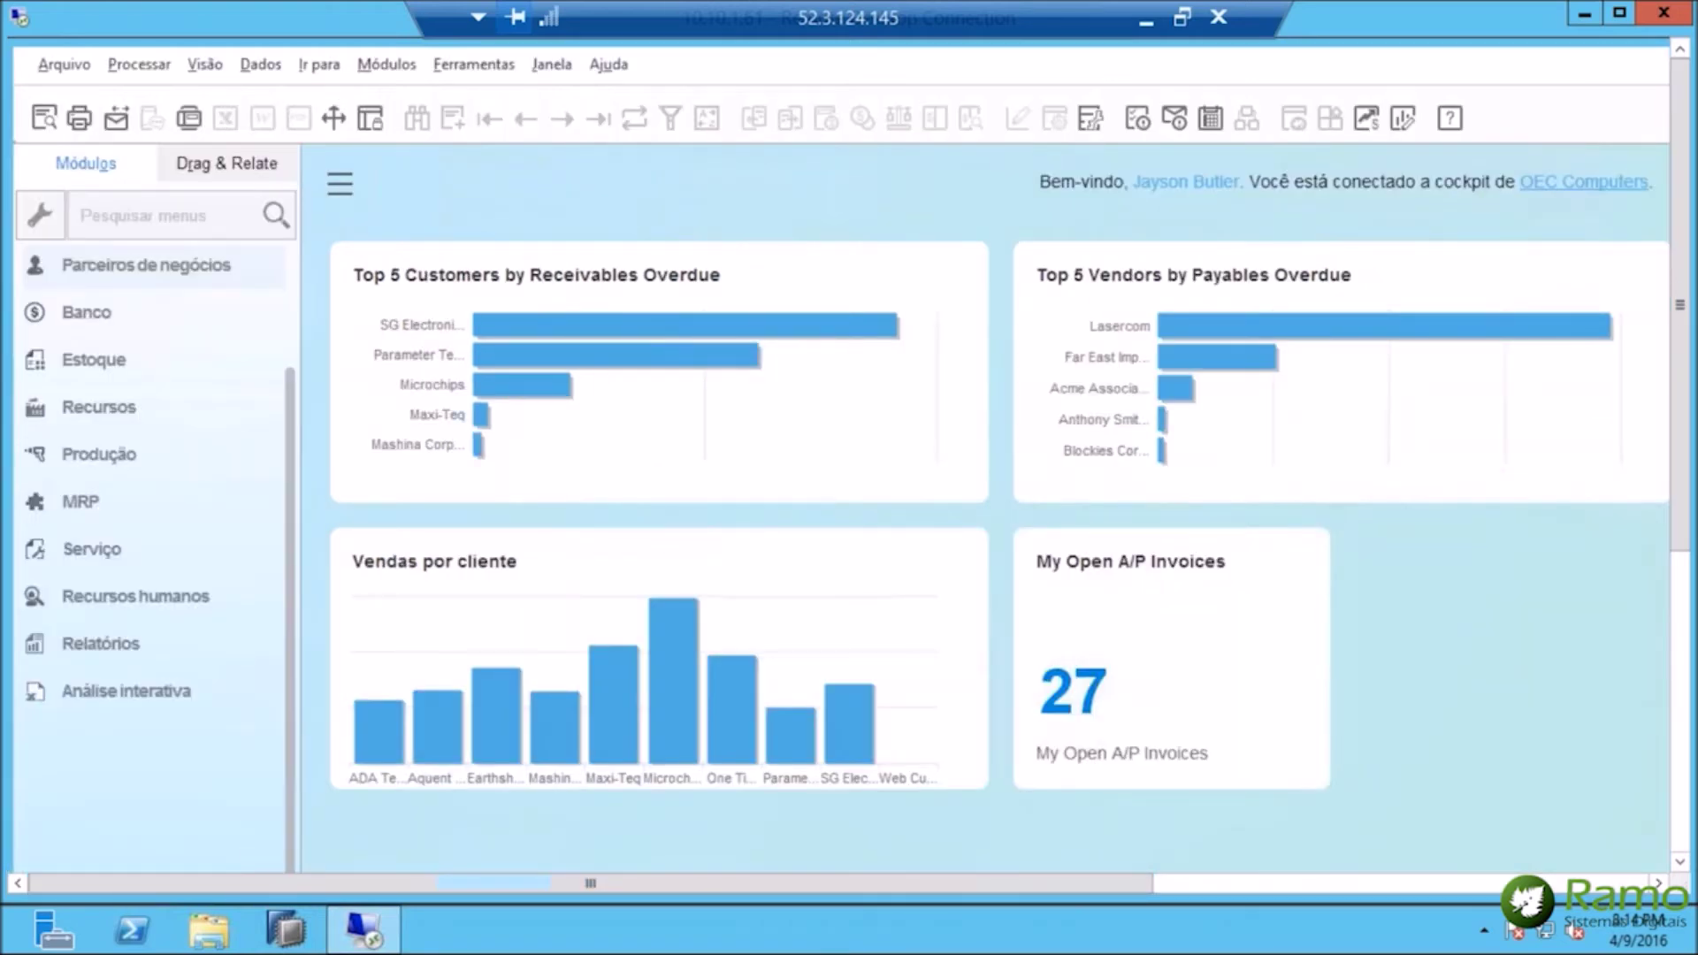
Search the cockpit's company data for 'micro' and move the Resultado da pesquisa window higher.
{"action": "left_click", "coordinate": [1595, 881]}
{"action": "left_click", "coordinate": [1611, 184]}
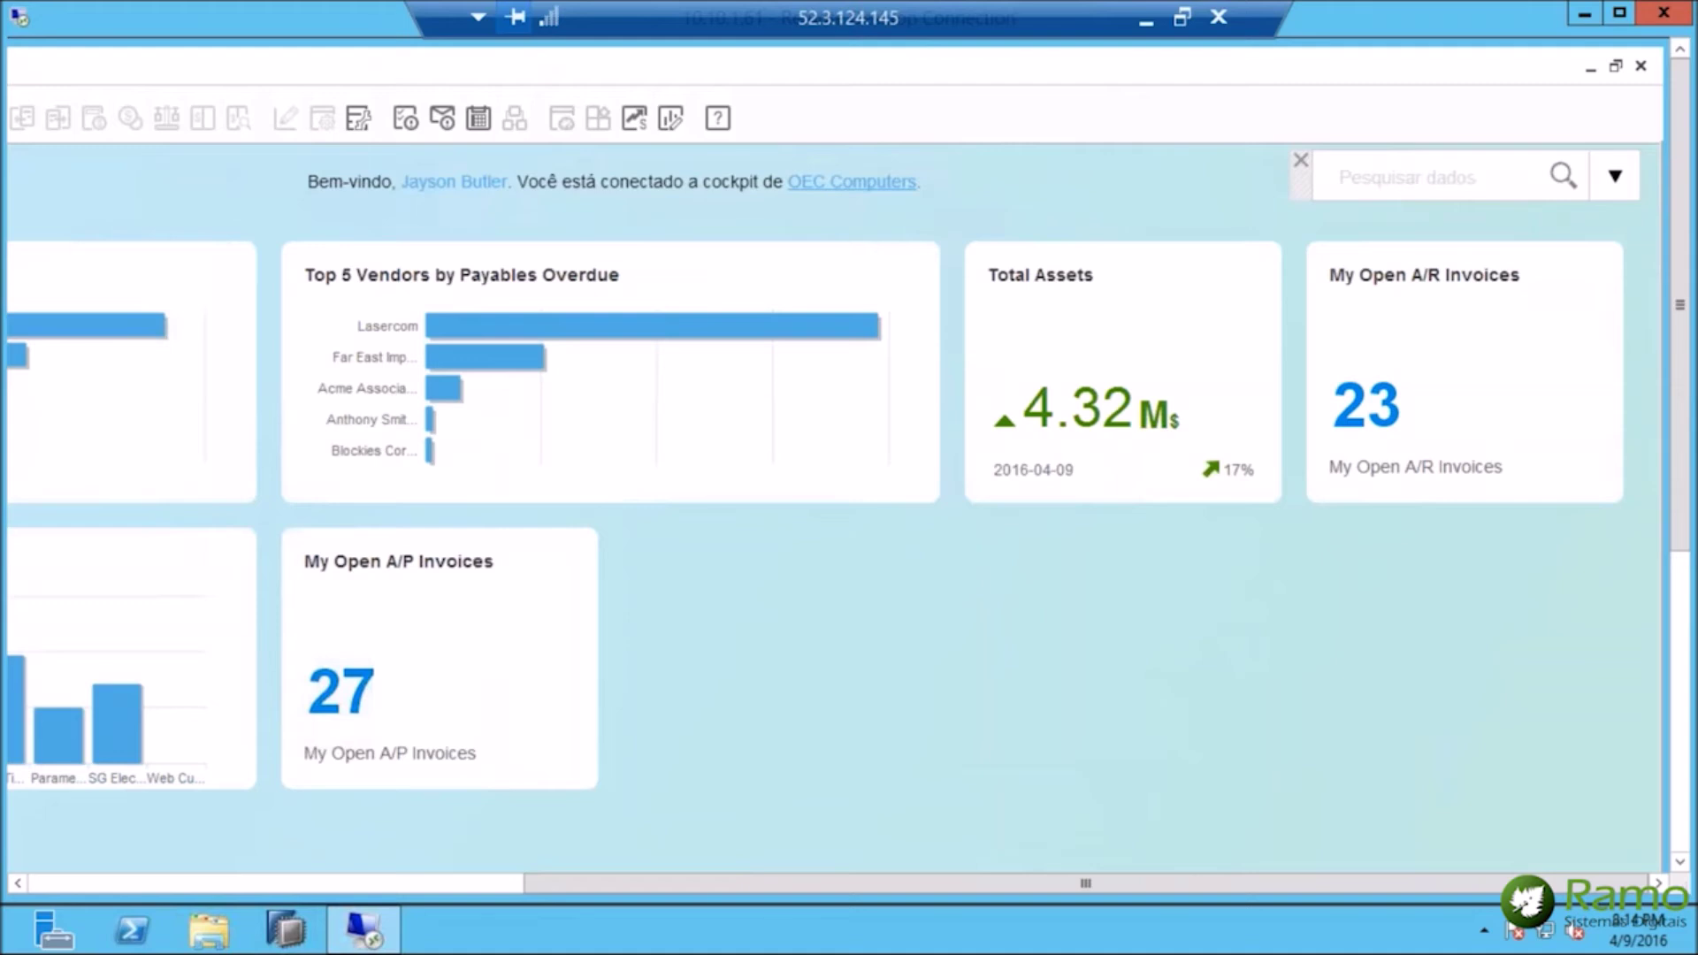
{"action": "left_click", "coordinate": [1465, 174]}
{"action": "type", "text": "micro"}
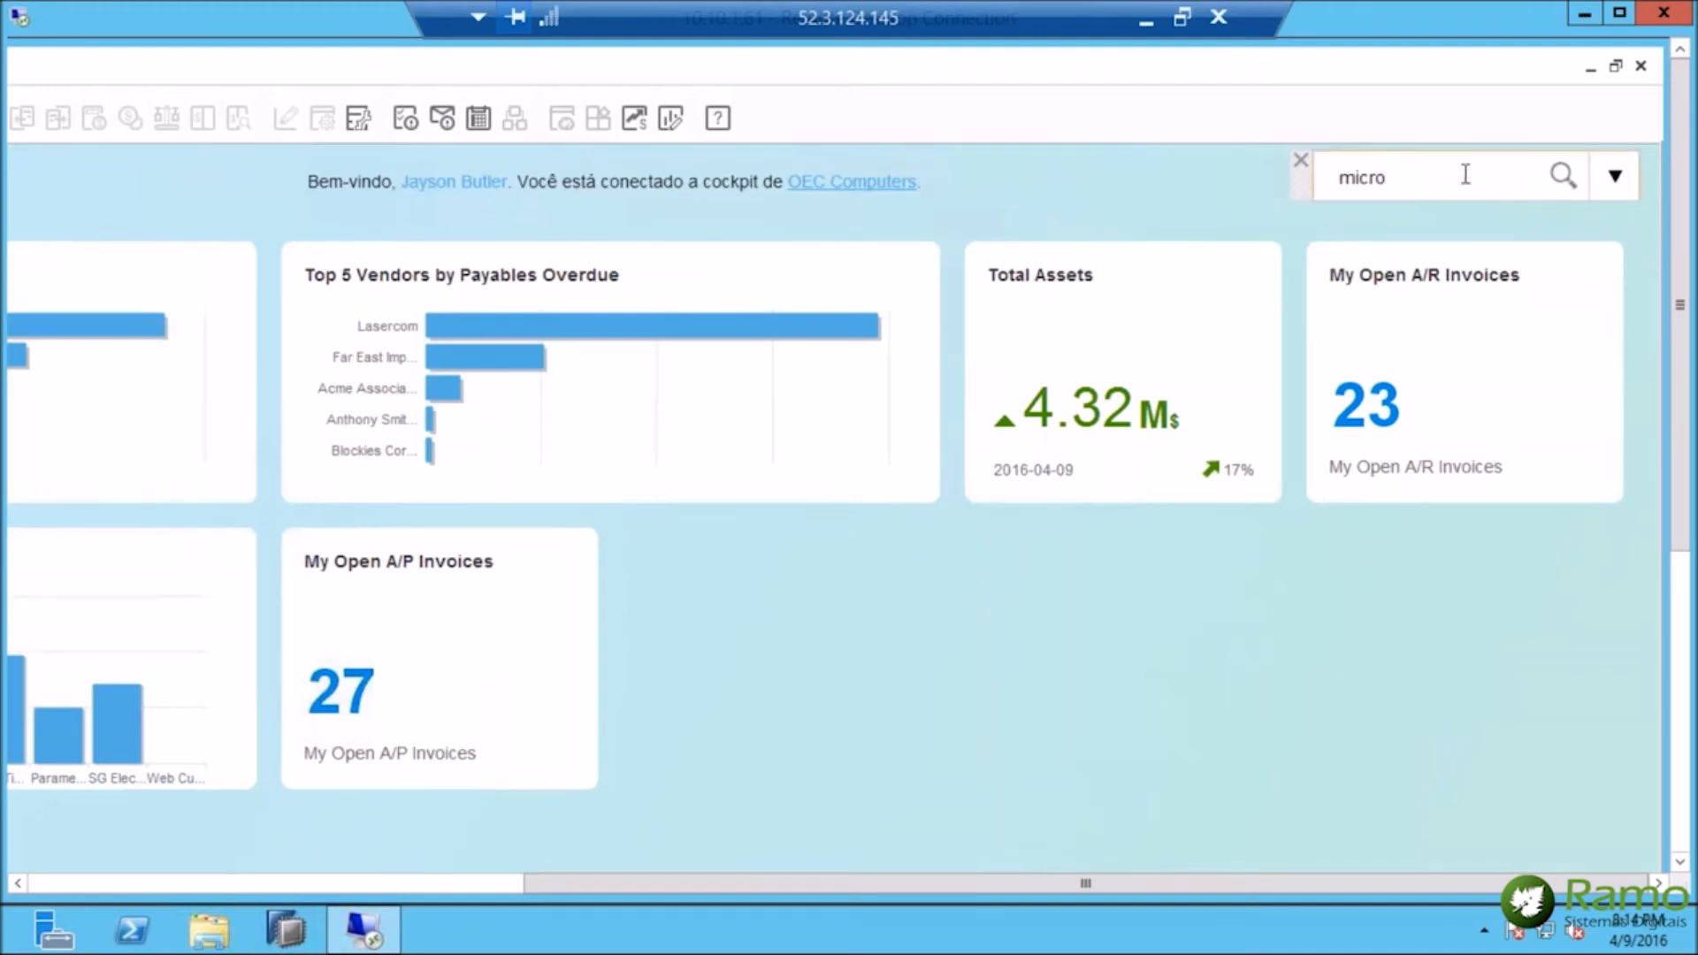
{"action": "key", "text": "Return"}
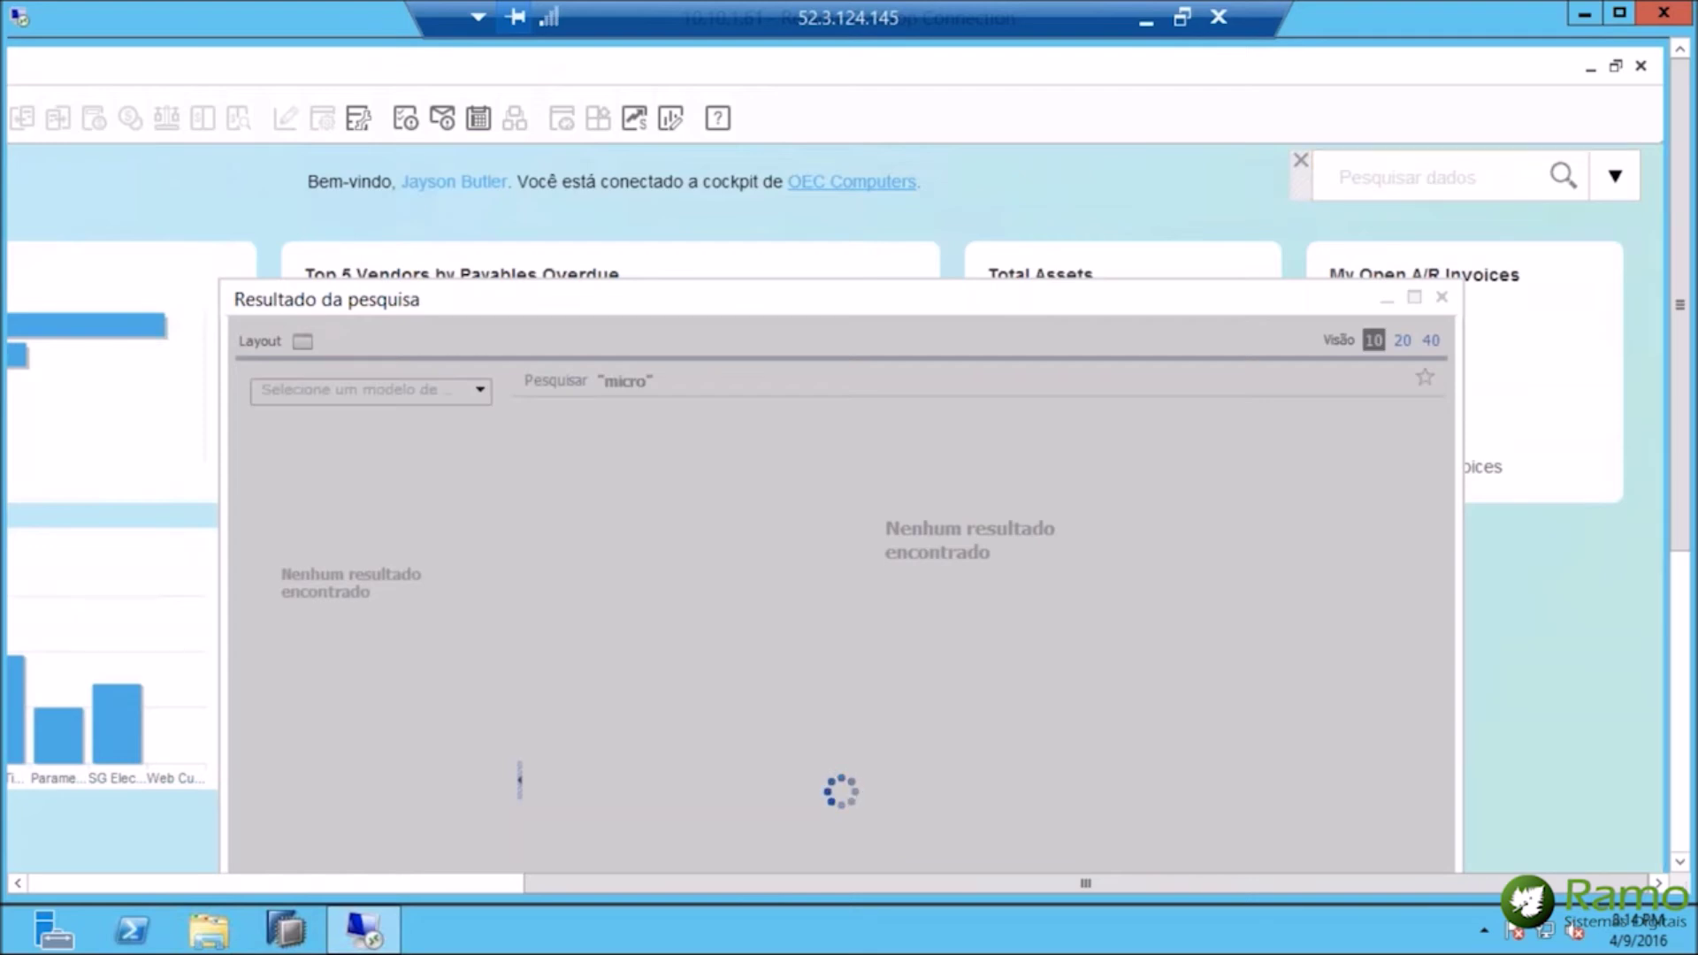
{"action": "left_click_drag", "start_coordinate": [1270, 295], "coordinate": [1275, 248]}
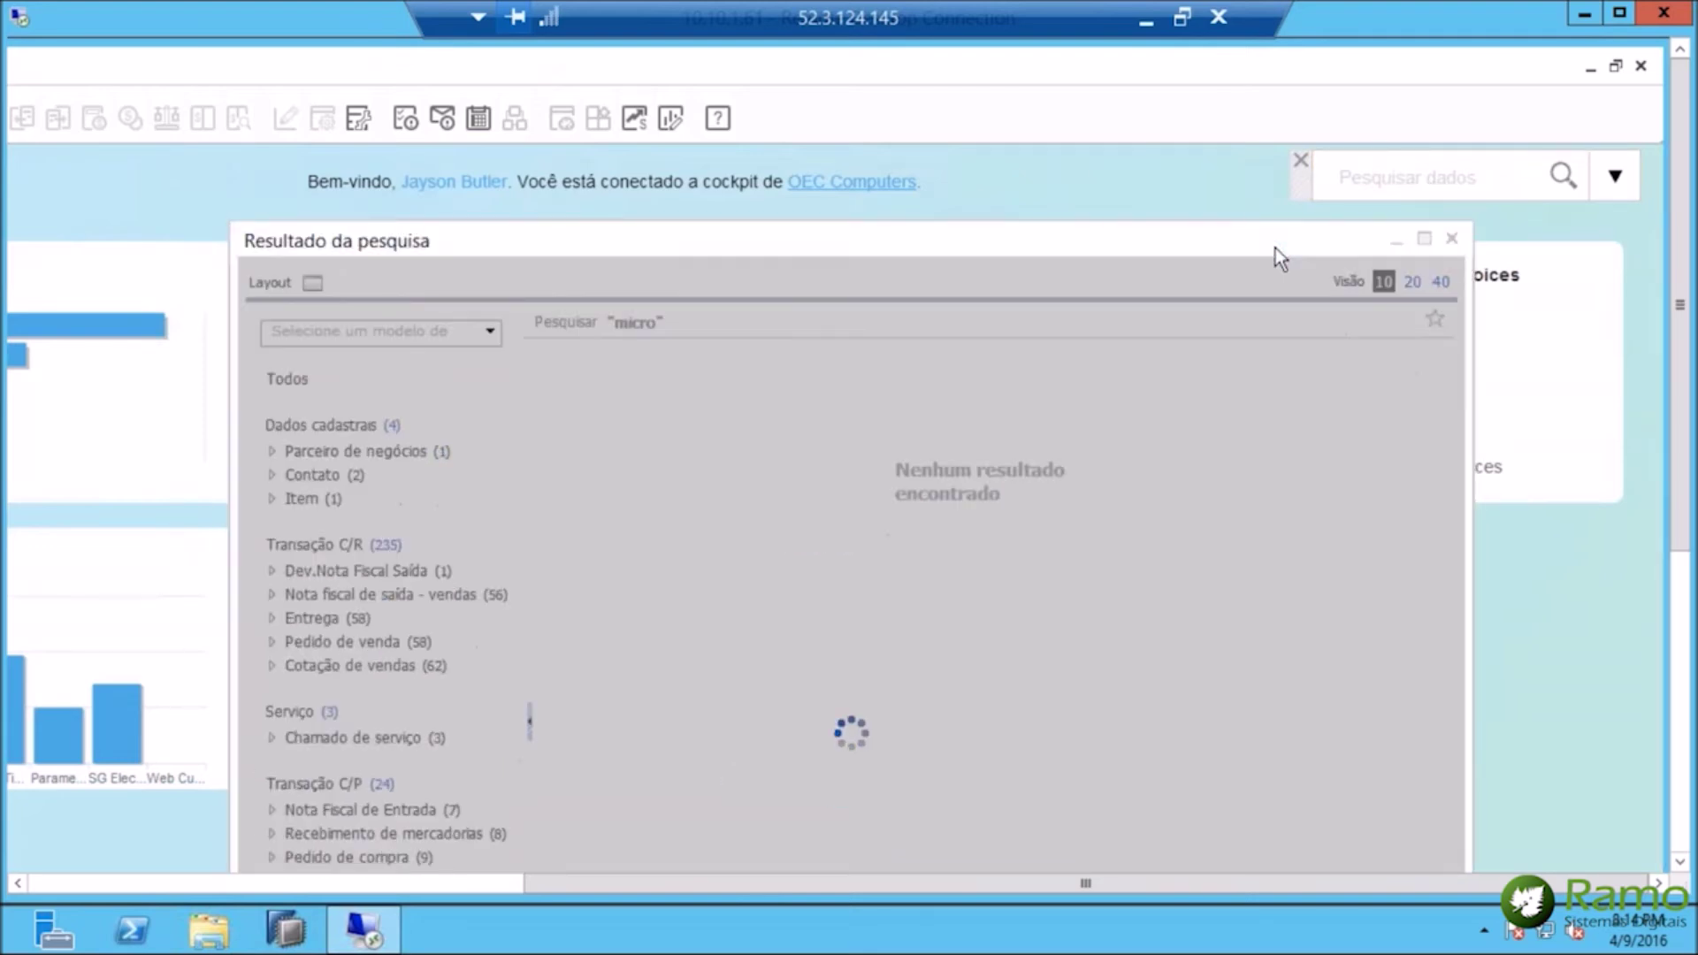
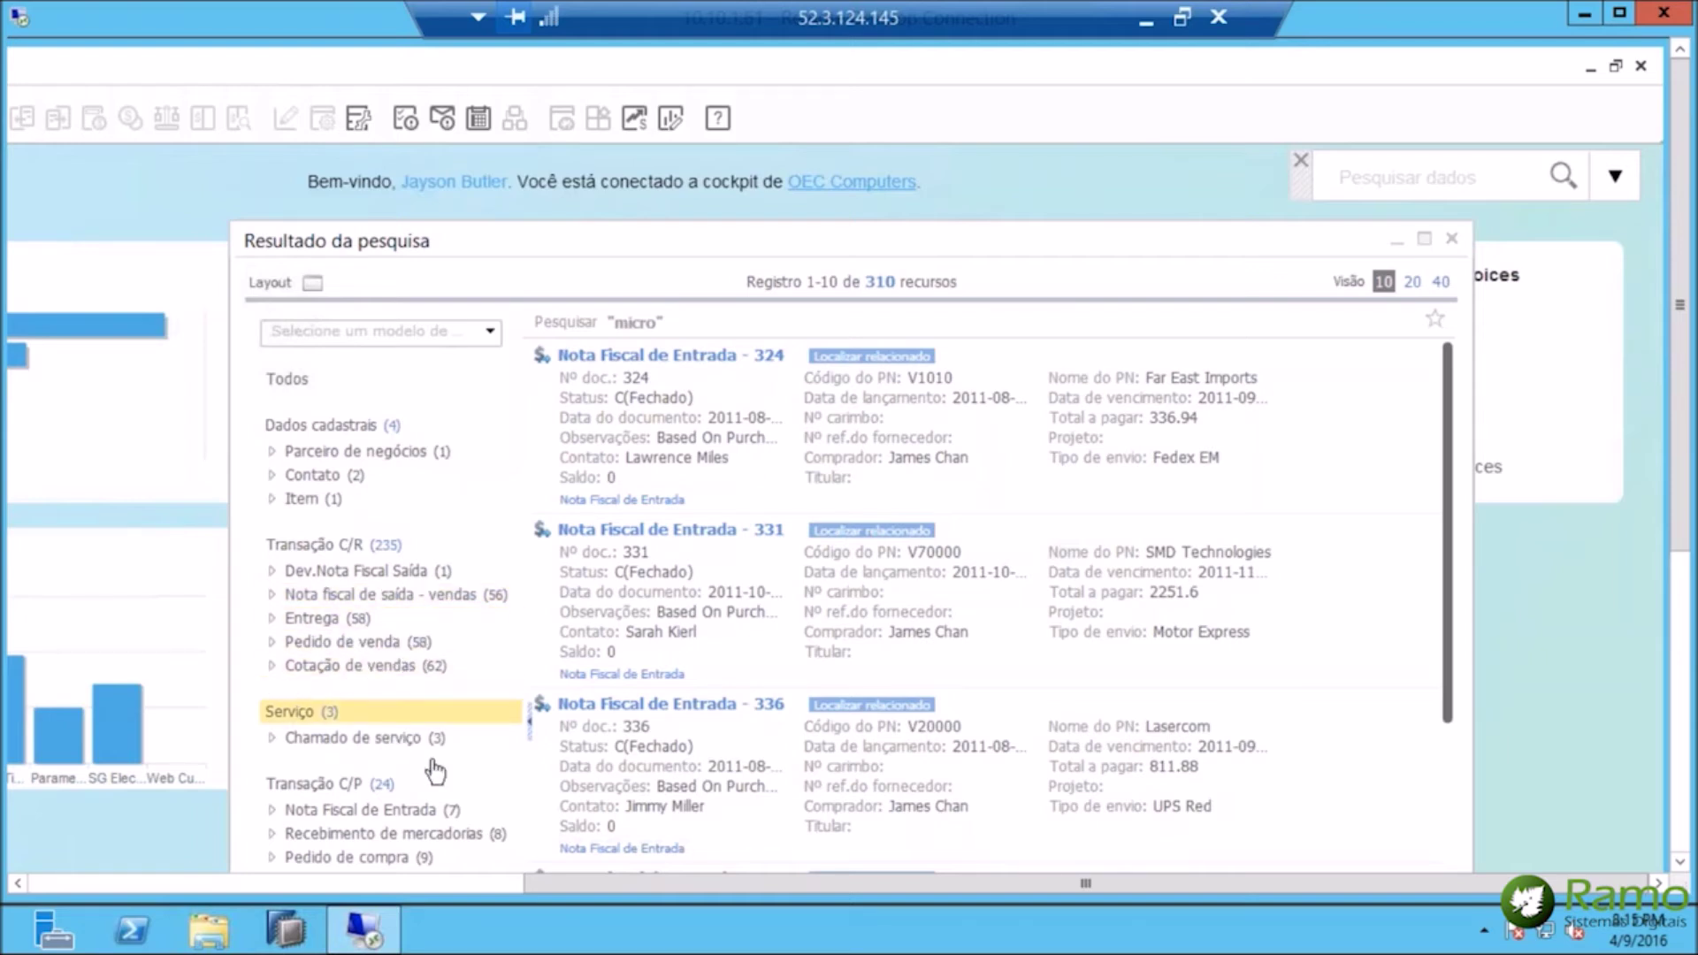
Maximize the 'micro' search results and find objects related to Nota Fiscal de Entrada 324.
{"action": "left_click", "coordinate": [1424, 240]}
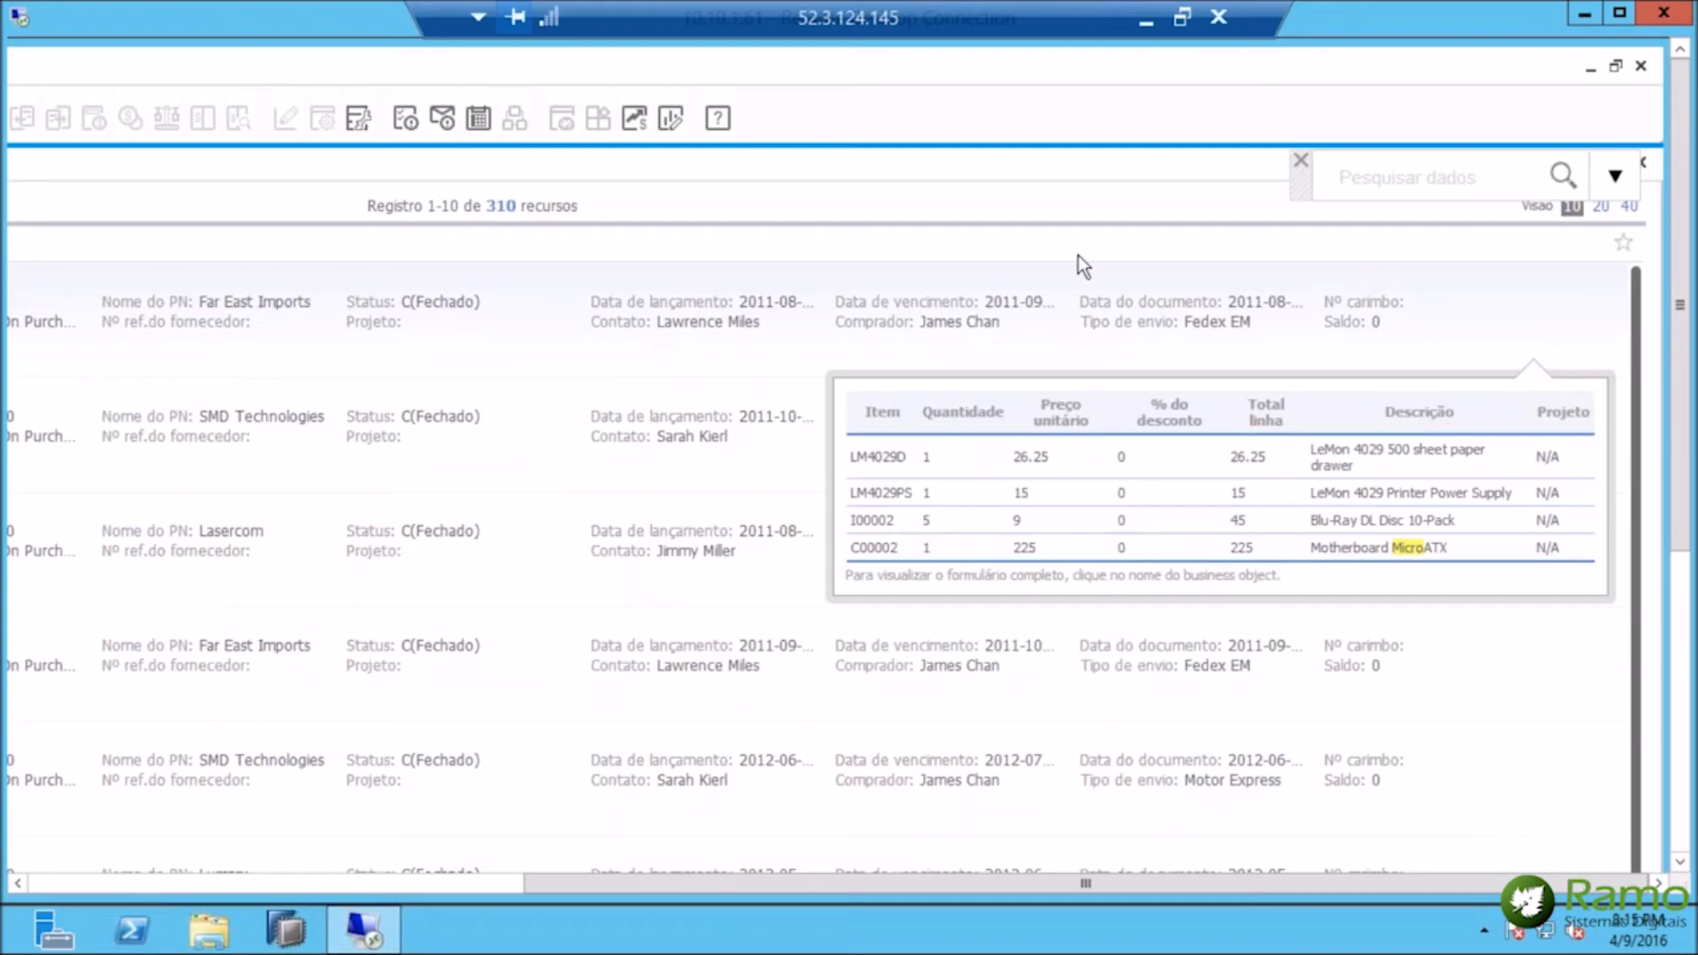
{"action": "left_click_drag", "start_coordinate": [612, 884], "coordinate": [55, 857]}
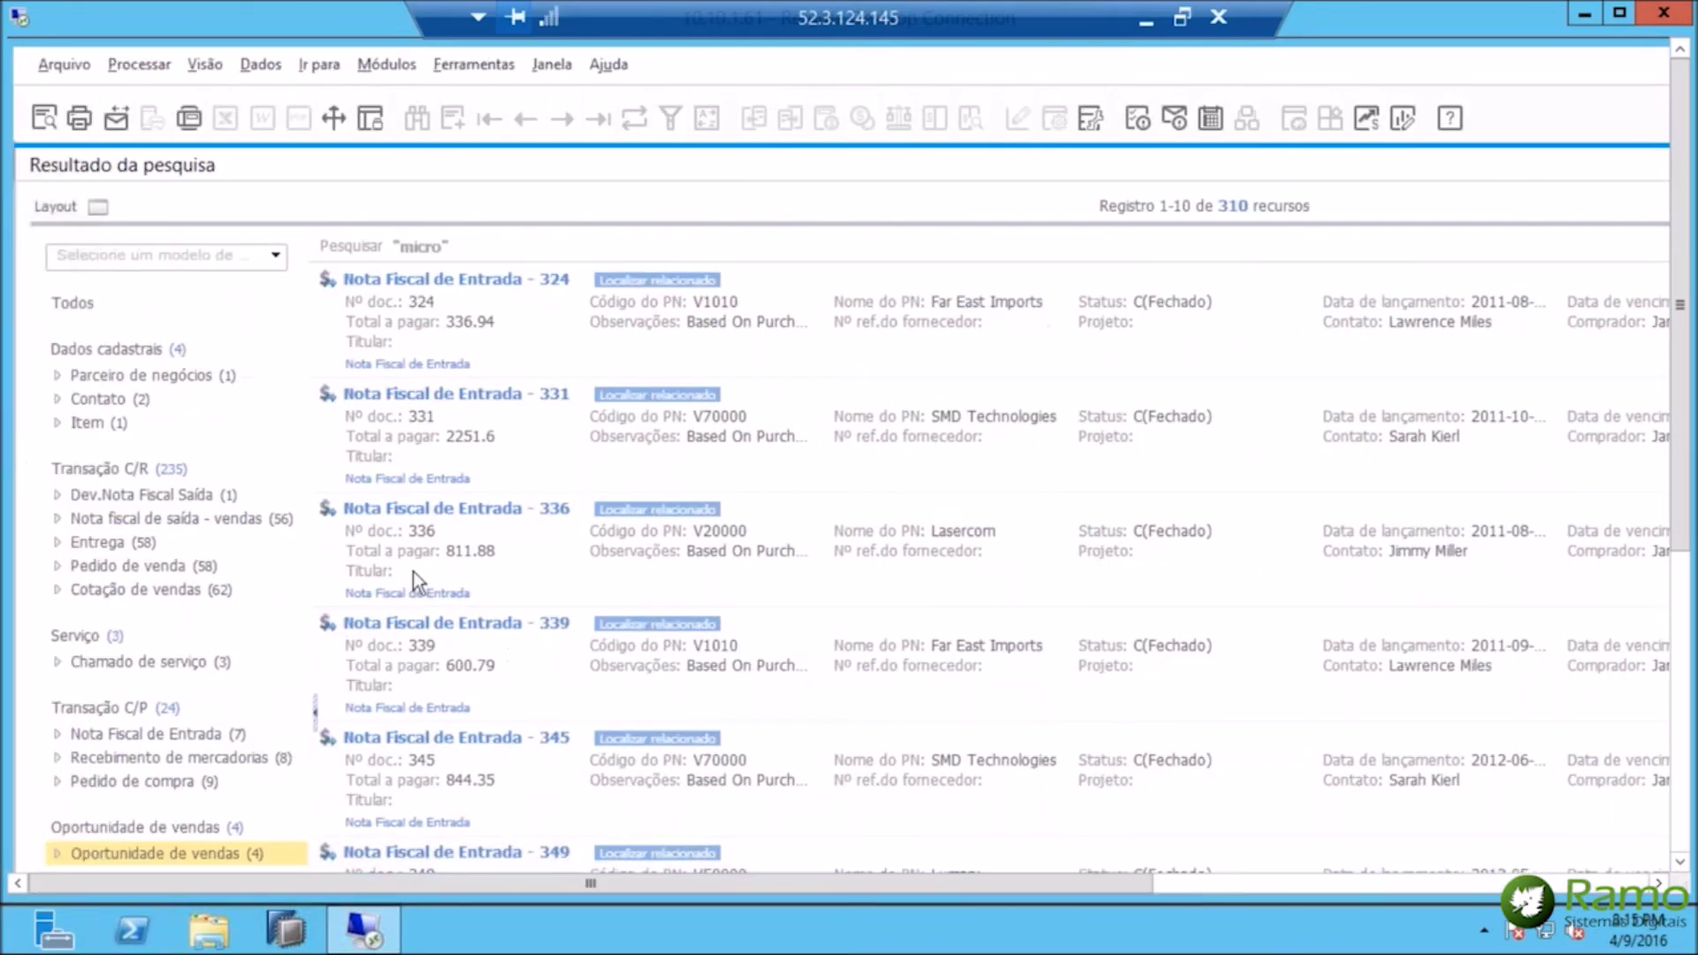
{"action": "mouse_move", "coordinate": [582, 284]}
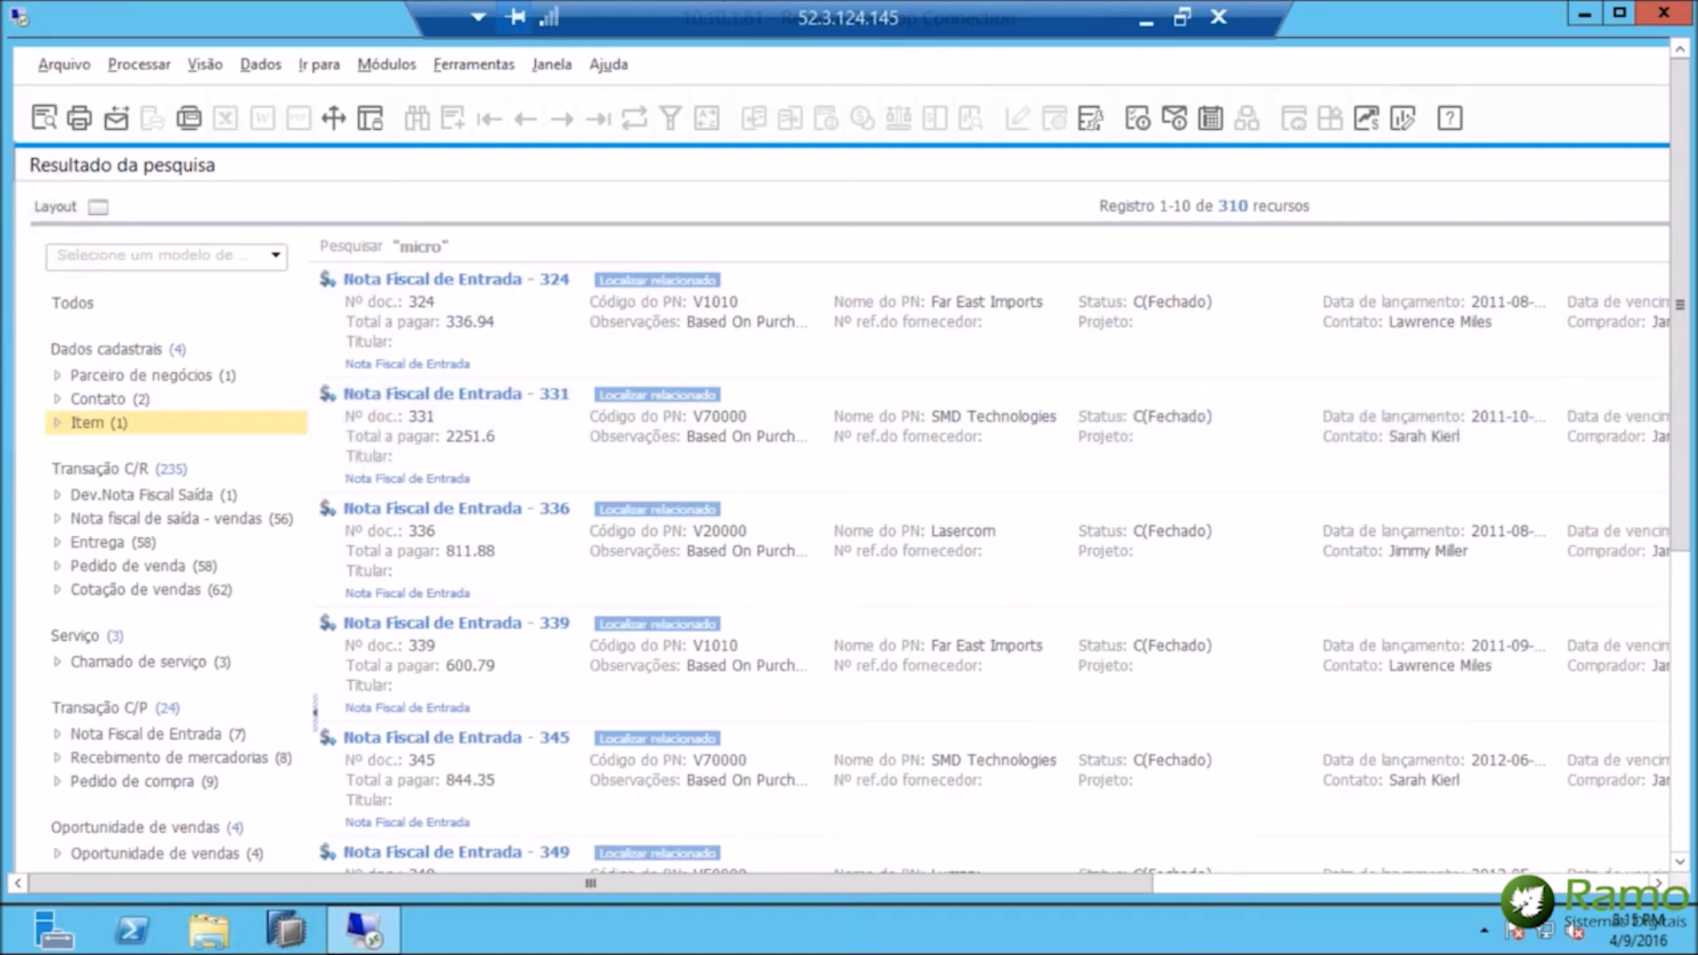
{"action": "mouse_move", "coordinate": [670, 287]}
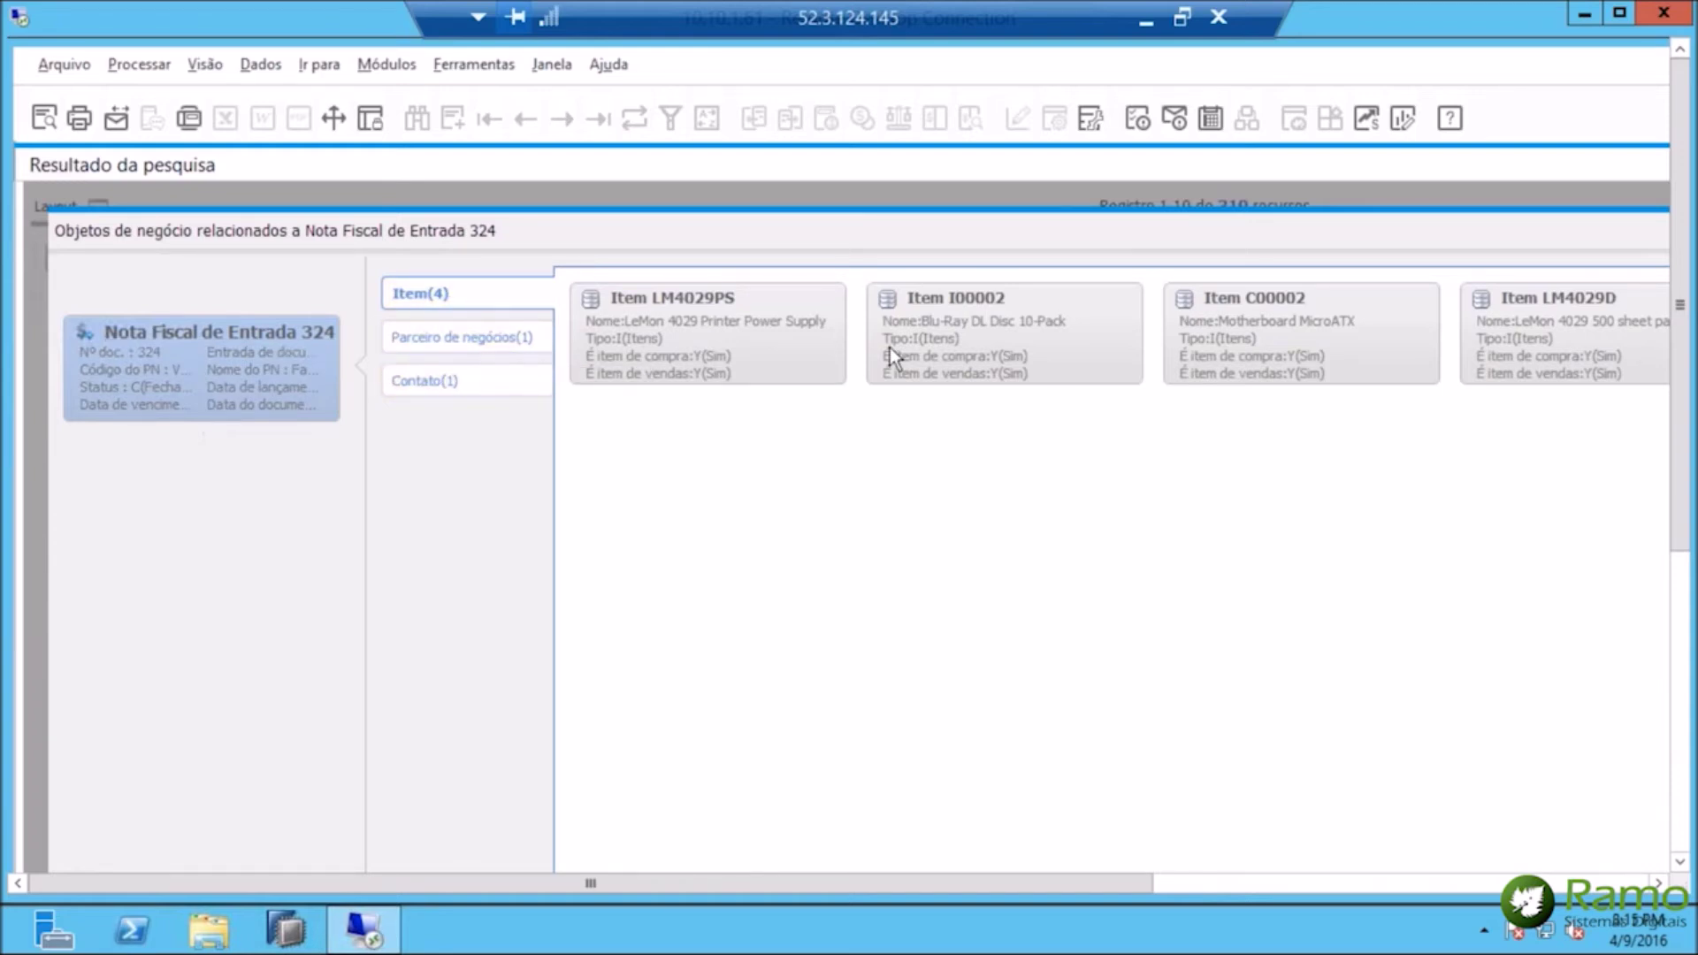
Drill from item I00002 via sales order 98 and item I00001 to purchase order 99.
{"action": "left_click", "coordinate": [994, 329]}
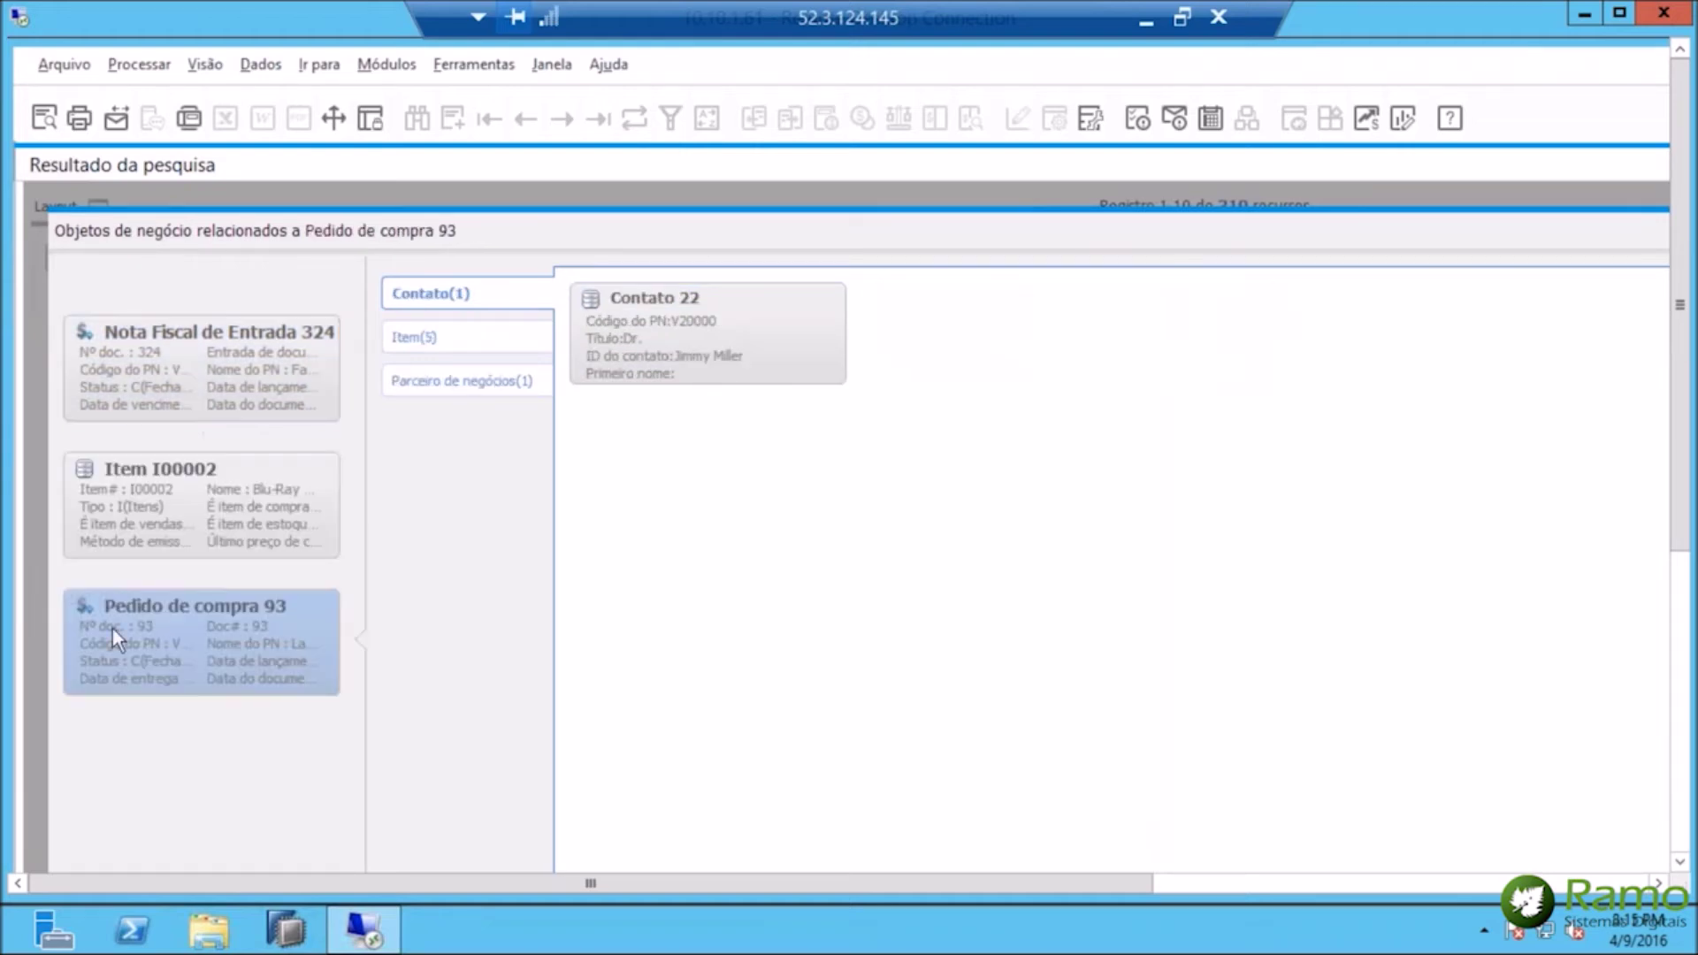
{"action": "left_click", "coordinate": [226, 508]}
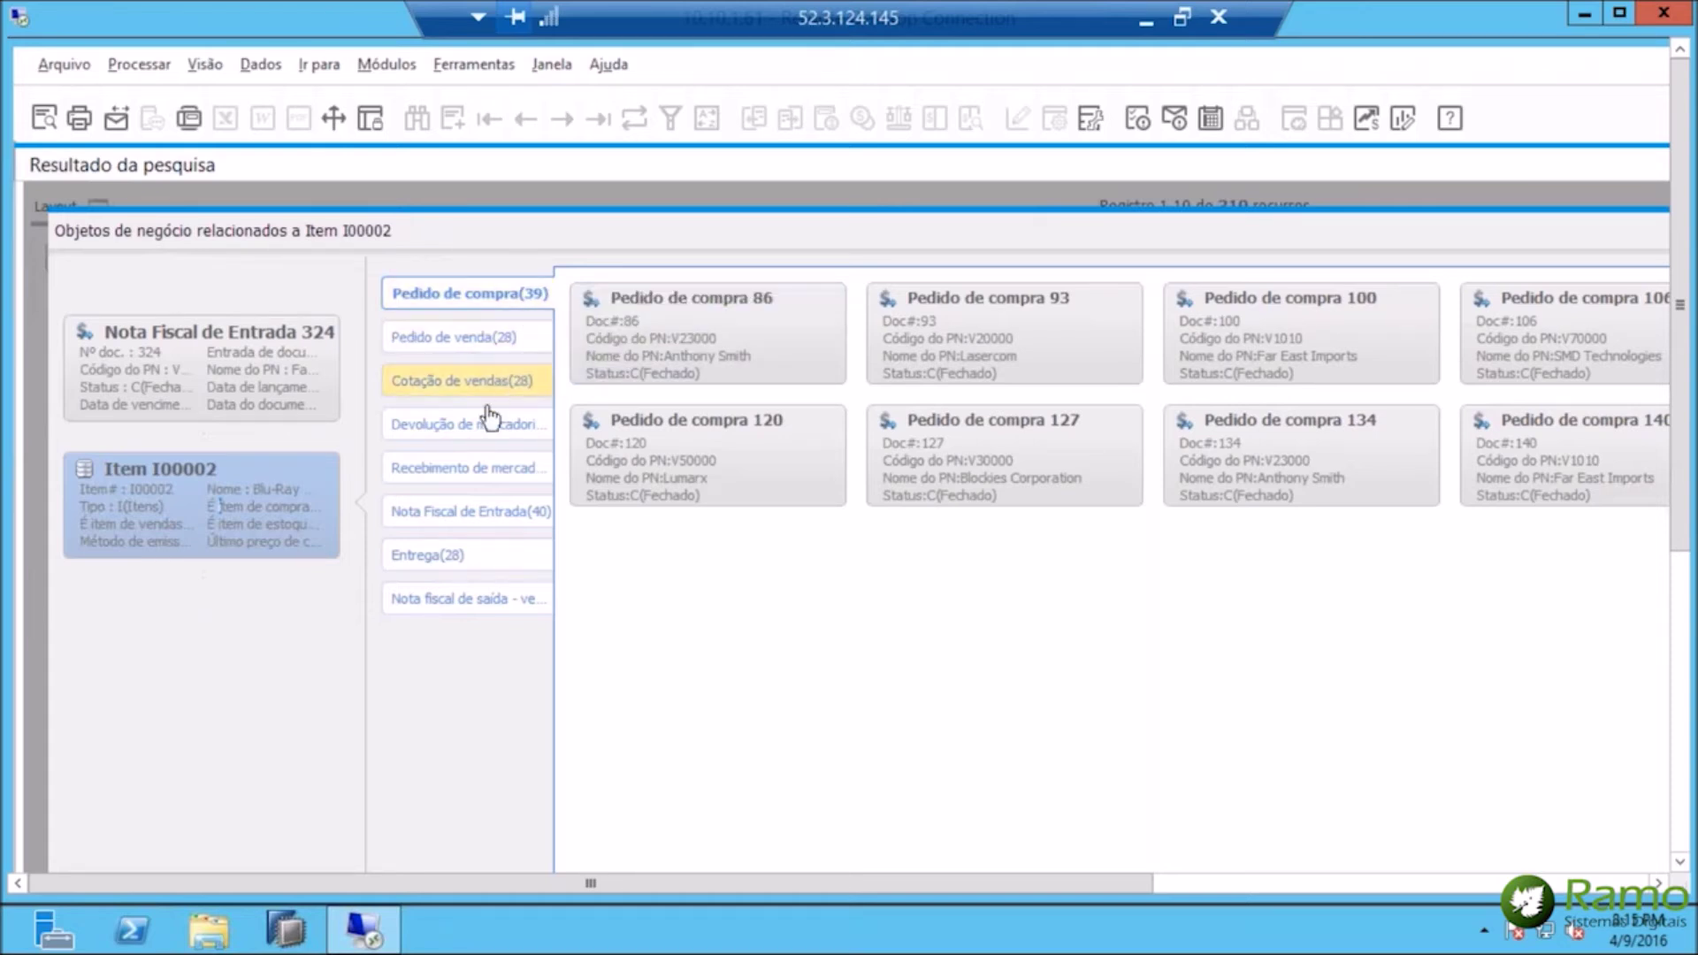
{"action": "left_click", "coordinate": [475, 344]}
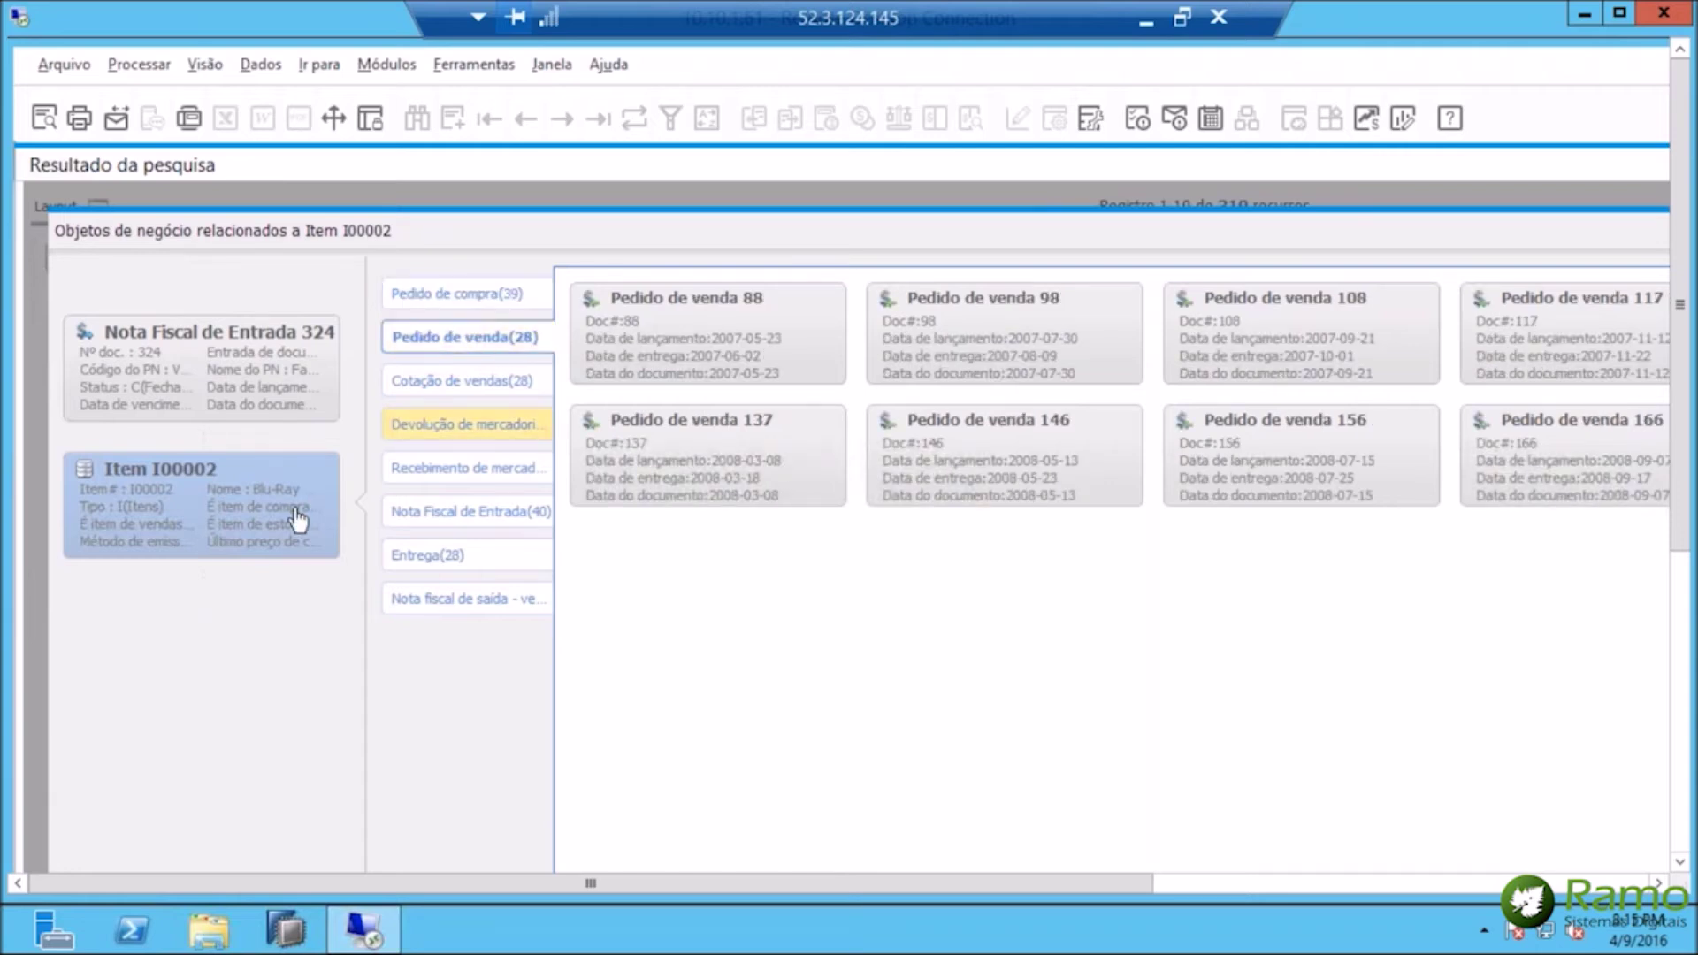
{"action": "double_click", "coordinate": [1048, 337]}
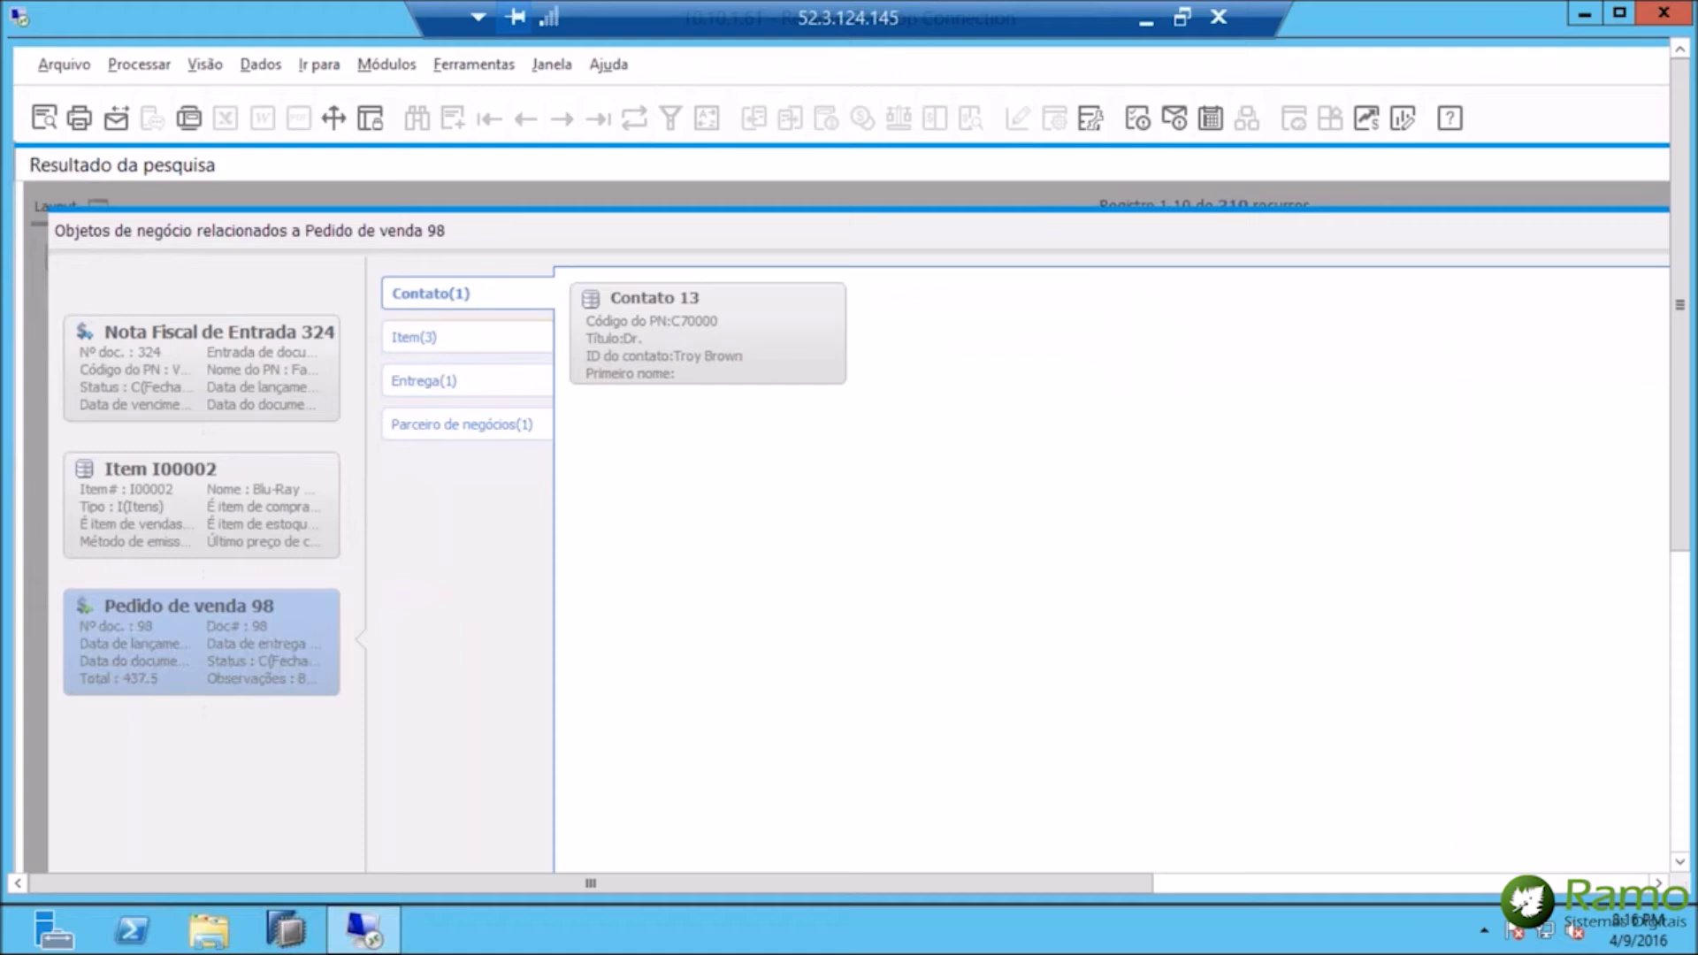
{"action": "left_click", "coordinate": [423, 345]}
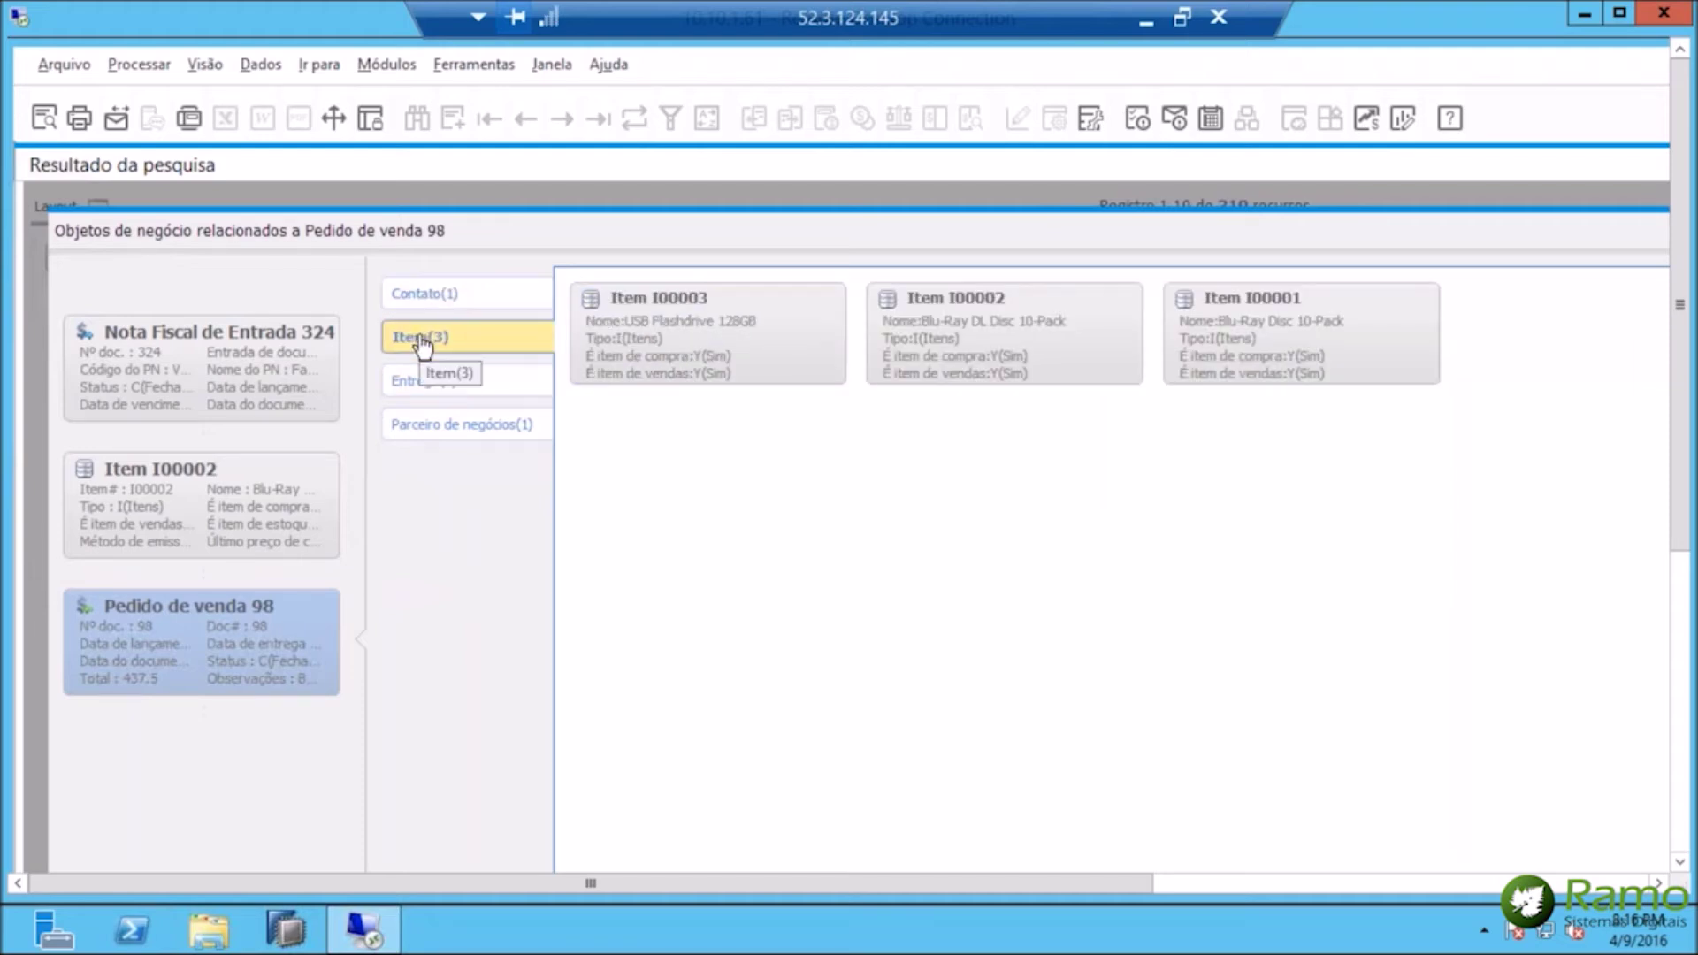
{"action": "left_click", "coordinate": [1292, 334]}
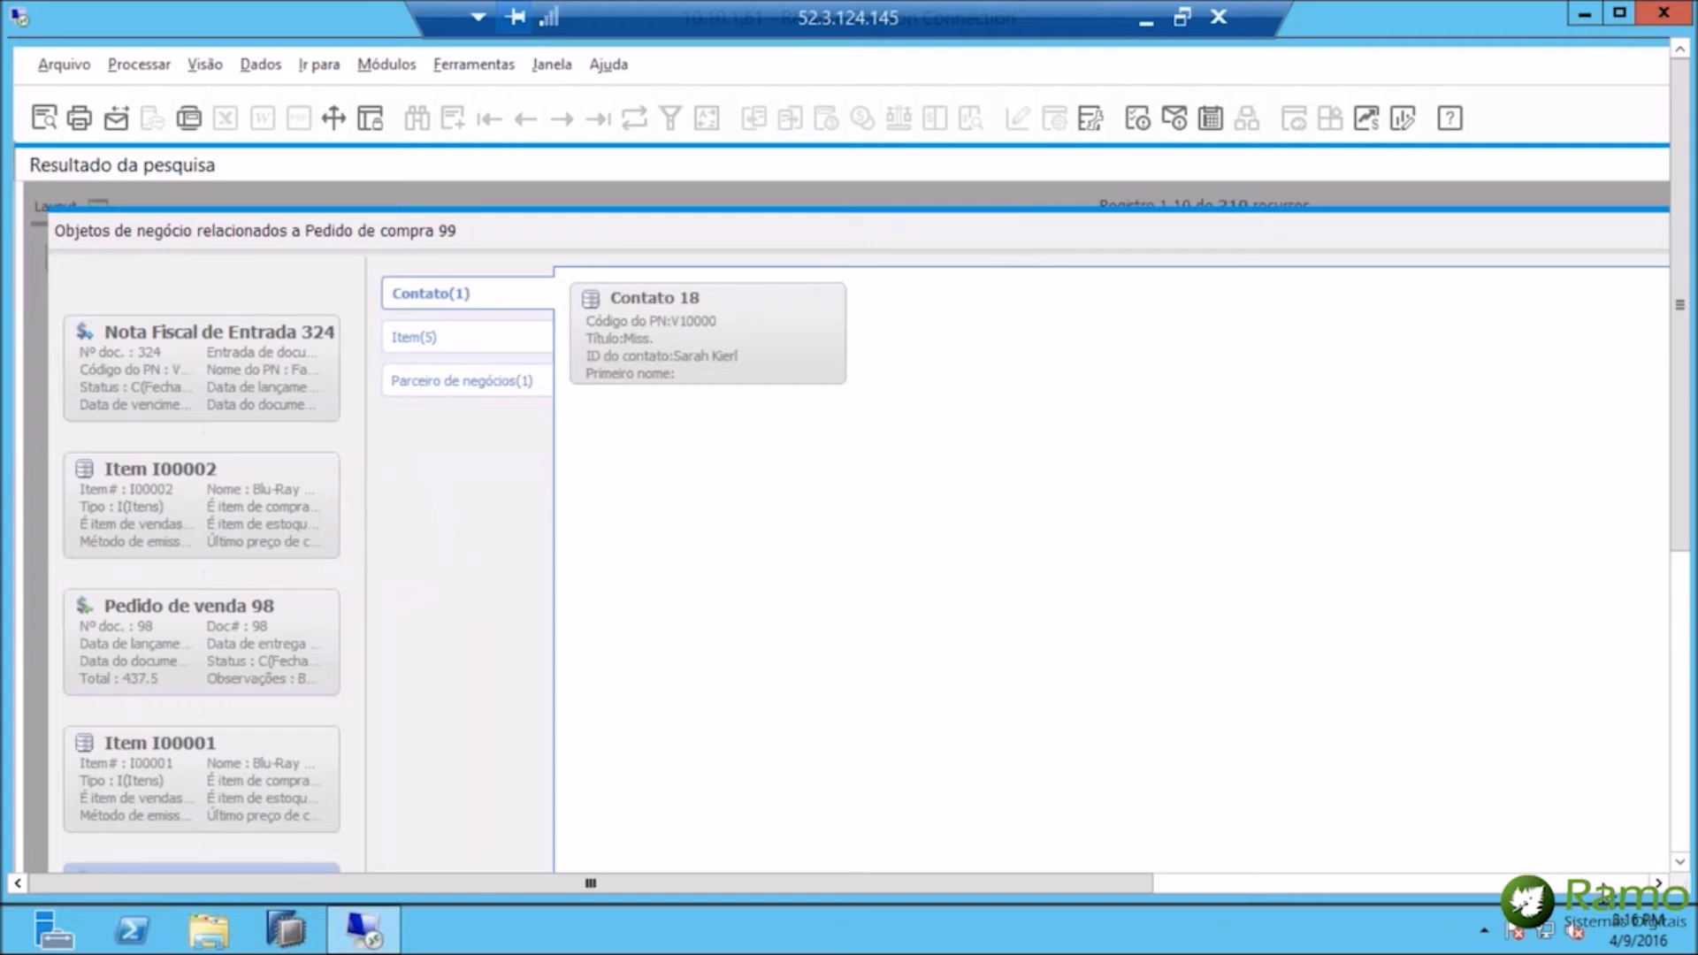
{"action": "left_click", "coordinate": [1604, 883]}
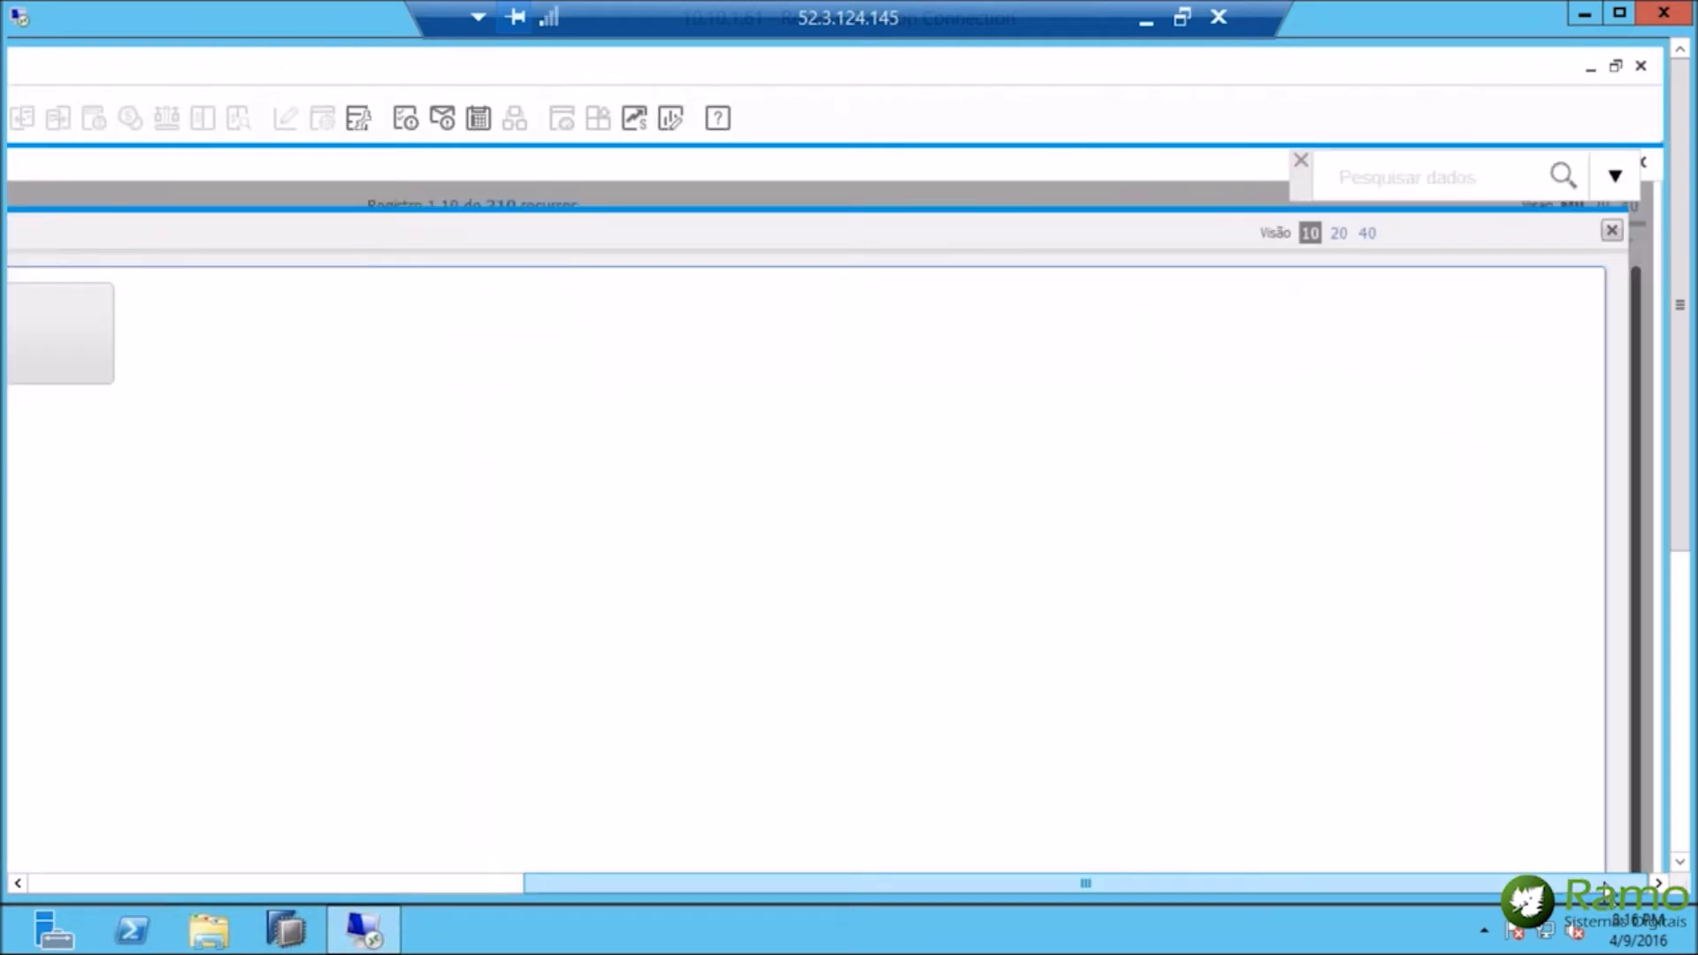
Close the related map and search results, then open Cadastro de parceiros de negócio.
{"action": "left_click", "coordinate": [1612, 231]}
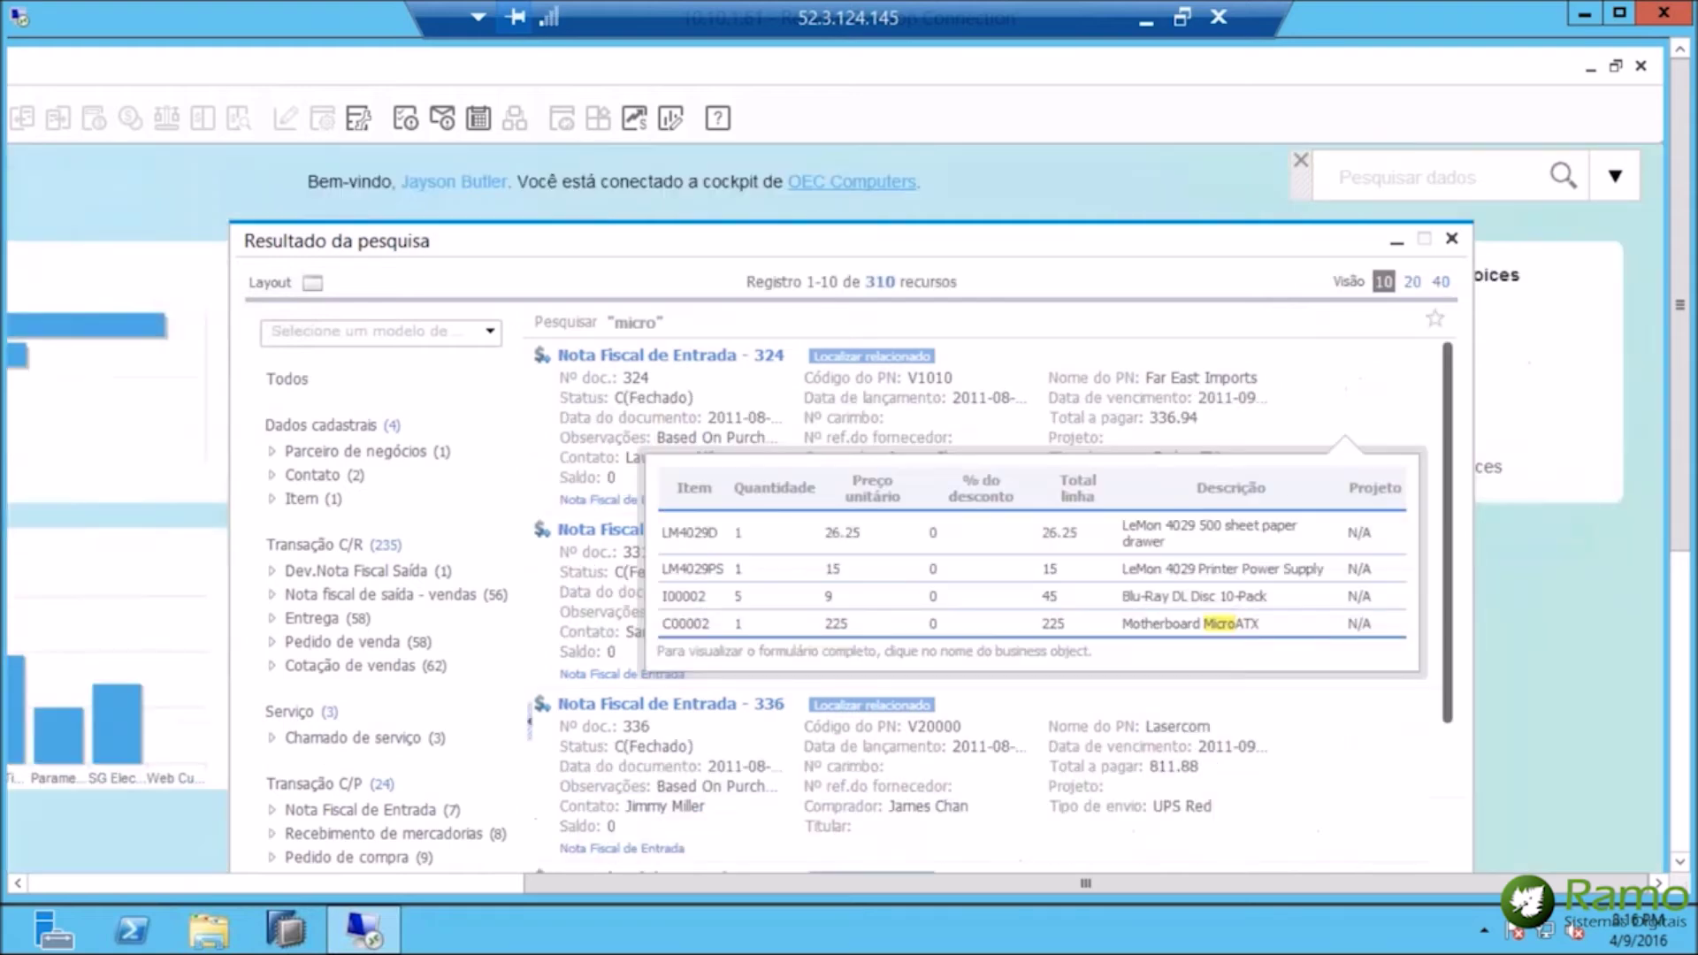
{"action": "left_click", "coordinate": [1451, 239]}
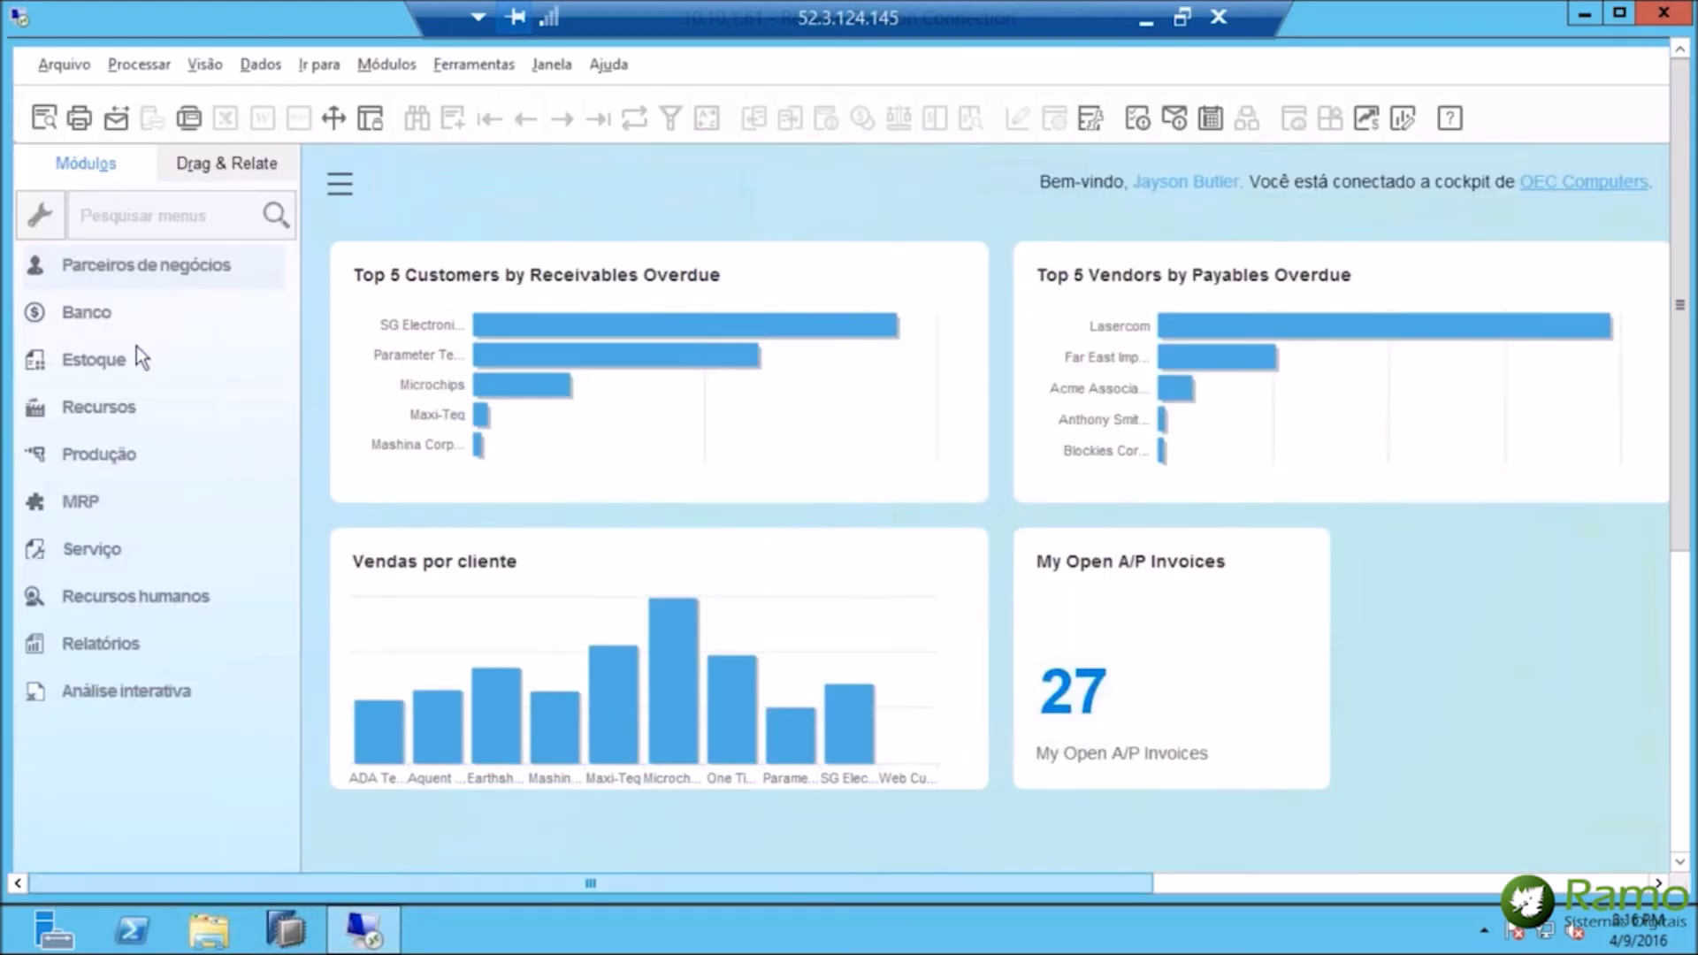
{"action": "left_click", "coordinate": [168, 274]}
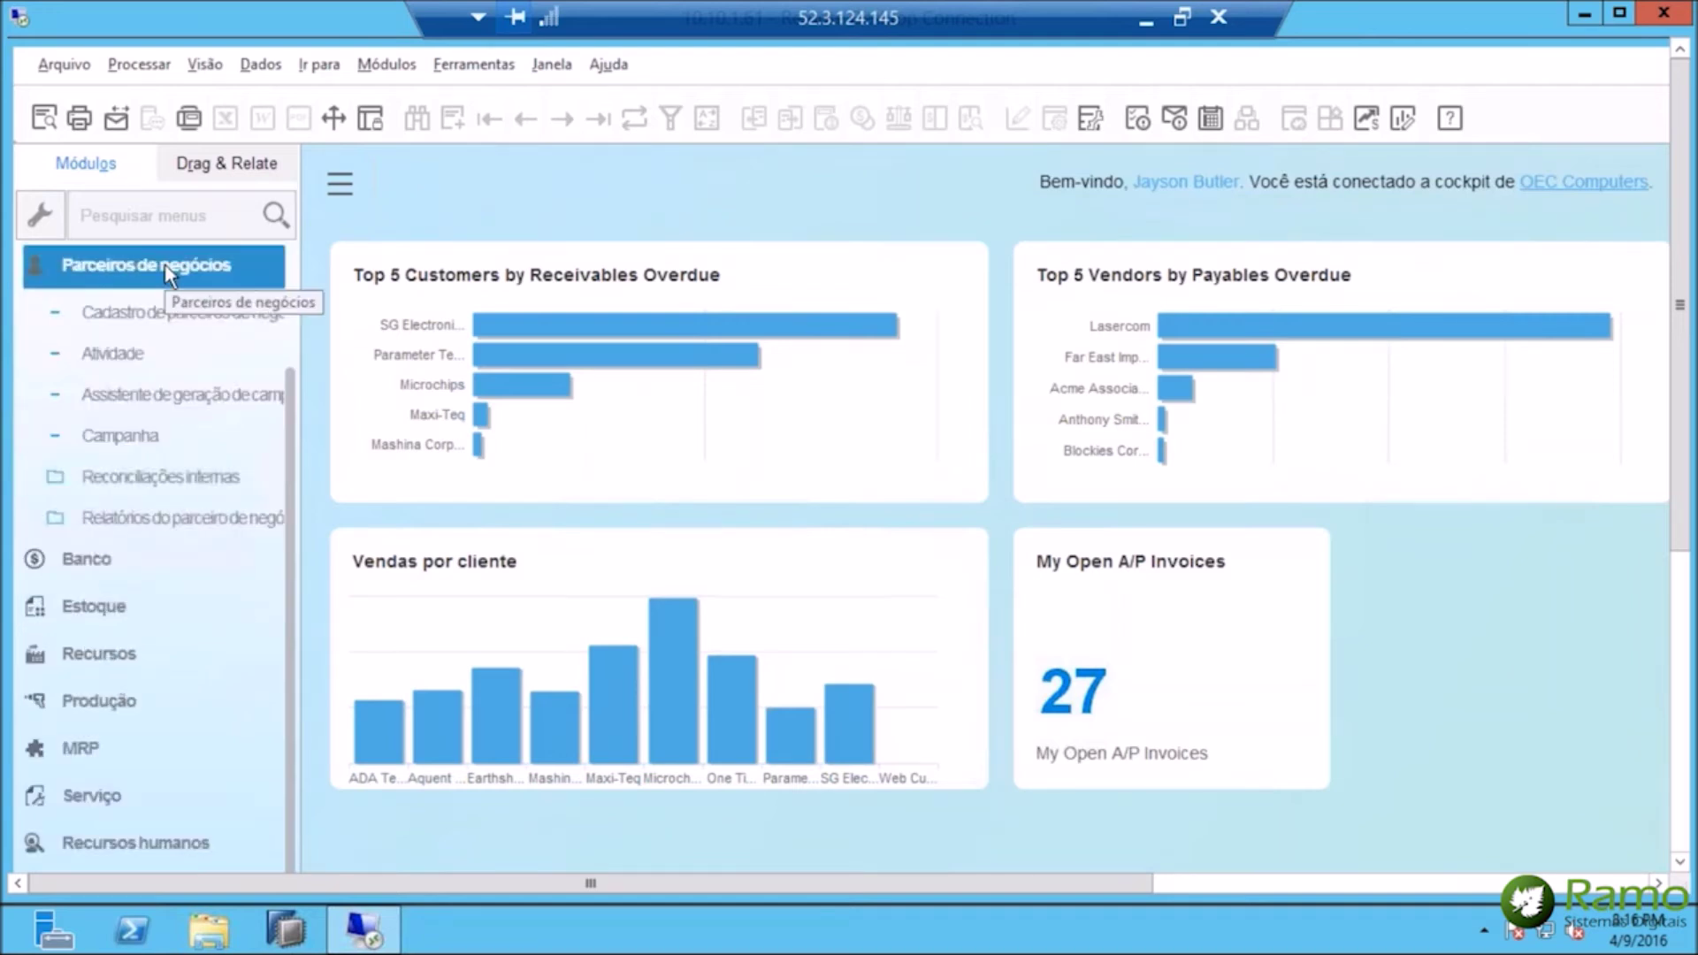
{"action": "left_click", "coordinate": [141, 309]}
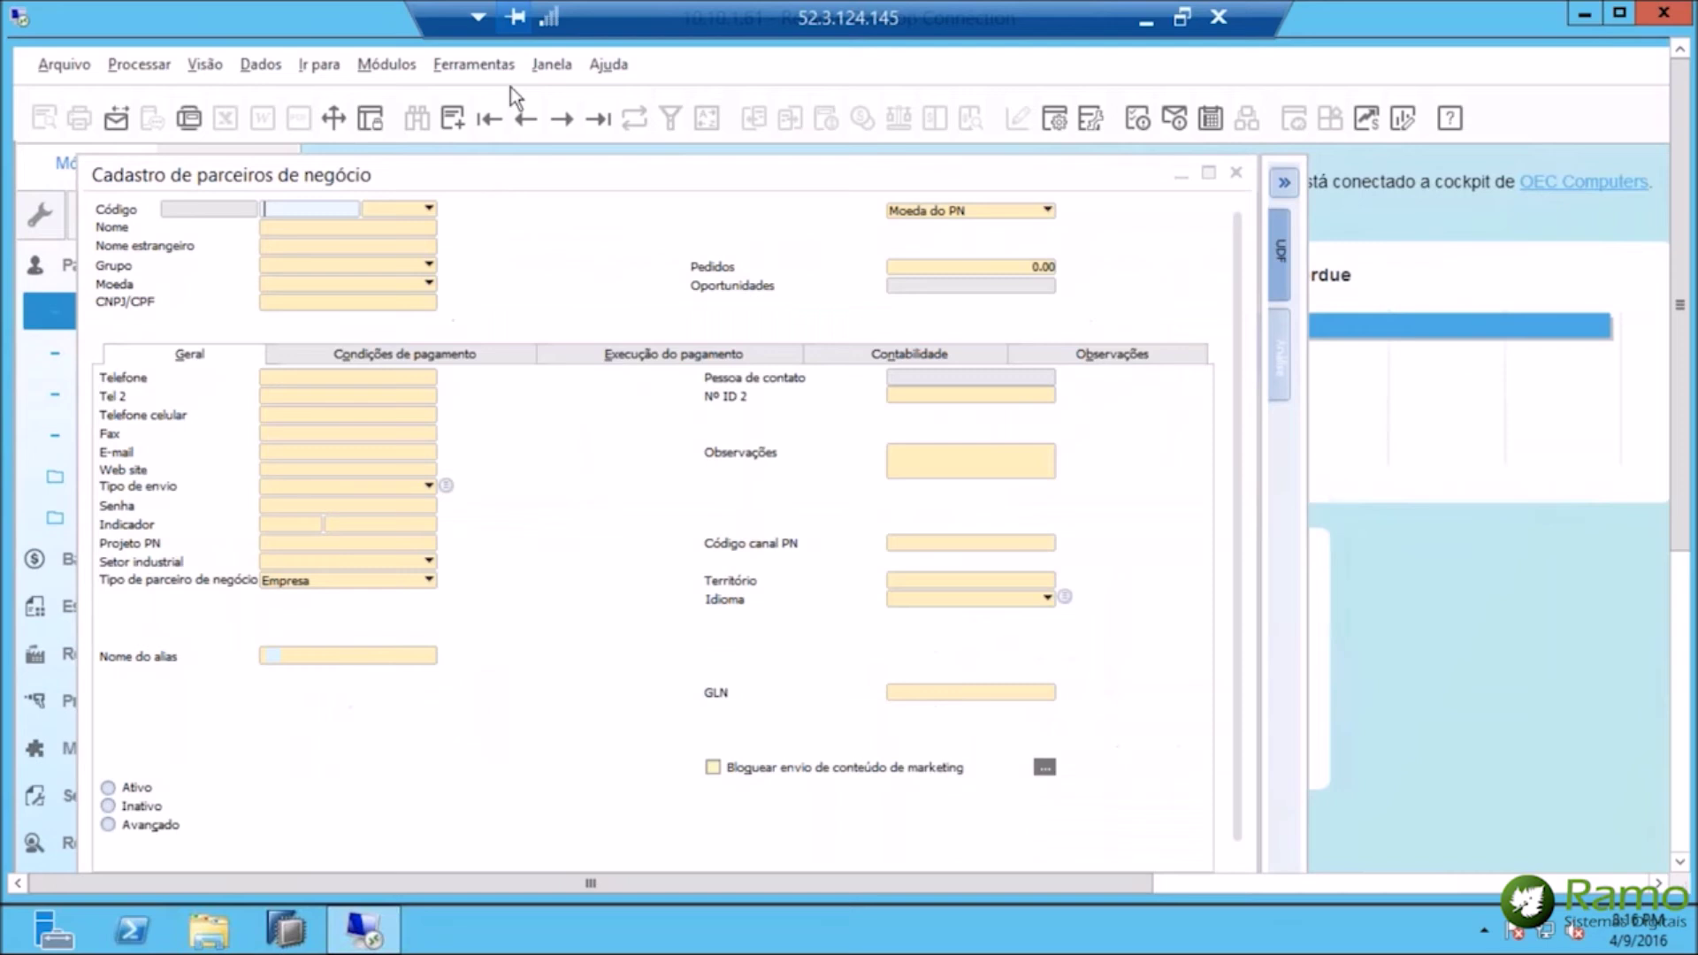
Go to the first partner record and show the Vendas cliente x Item analysis chart.
{"action": "left_click", "coordinate": [489, 126]}
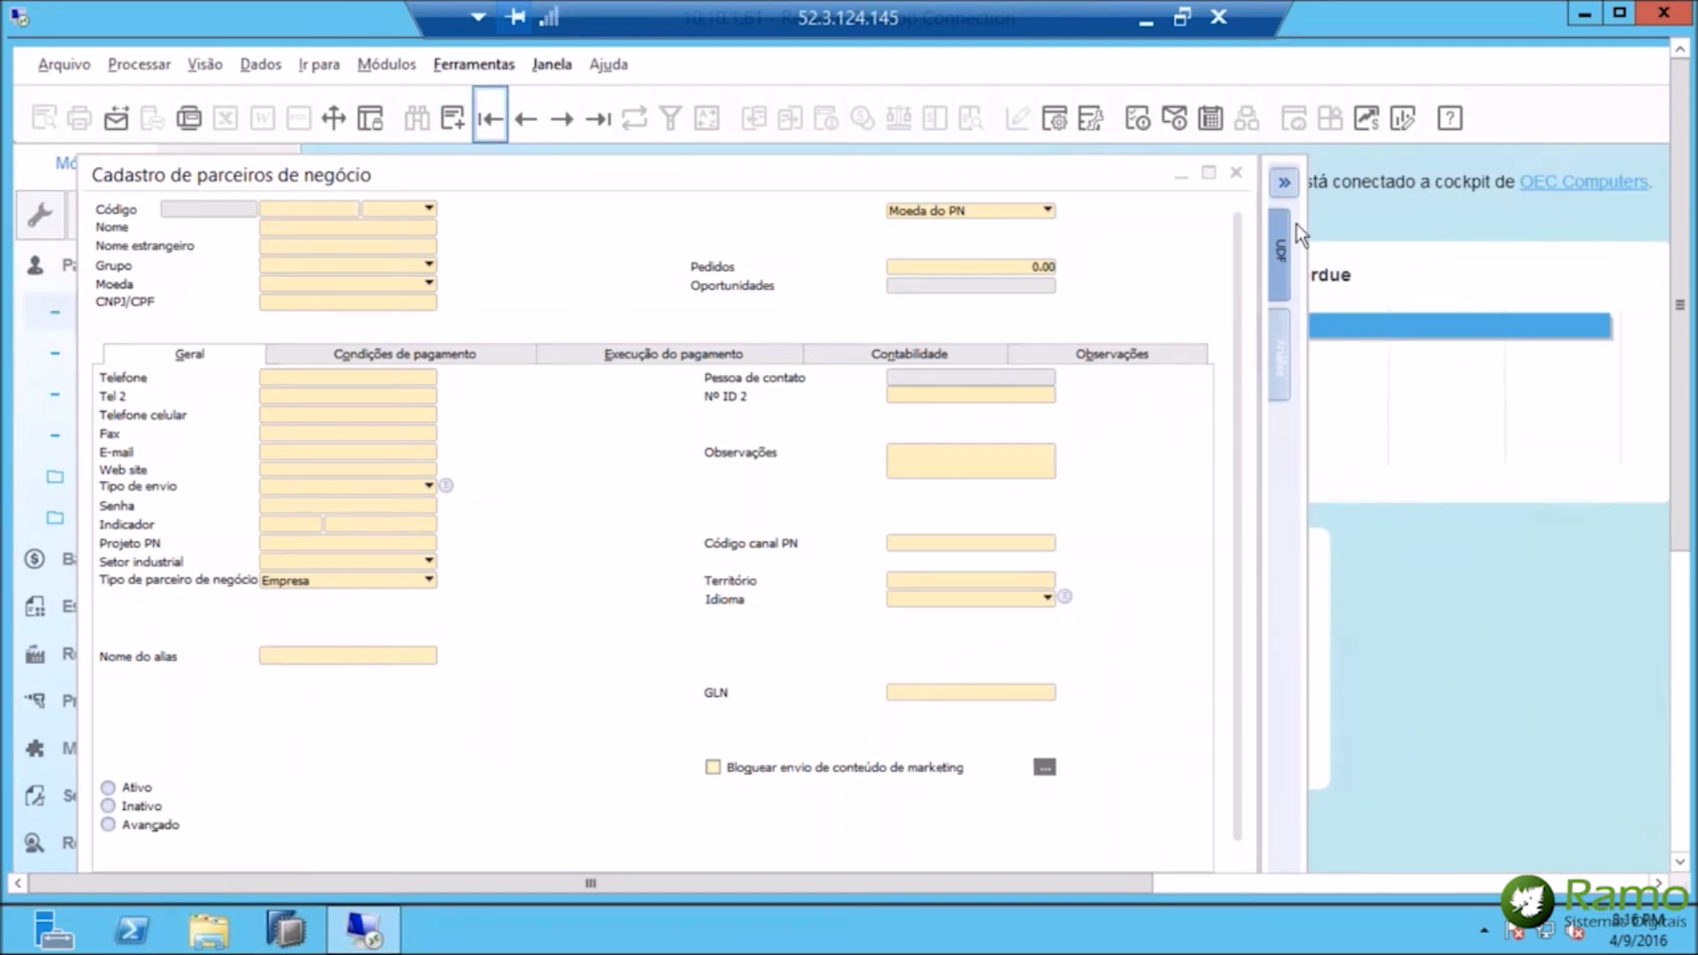
{"action": "left_click", "coordinate": [1281, 352]}
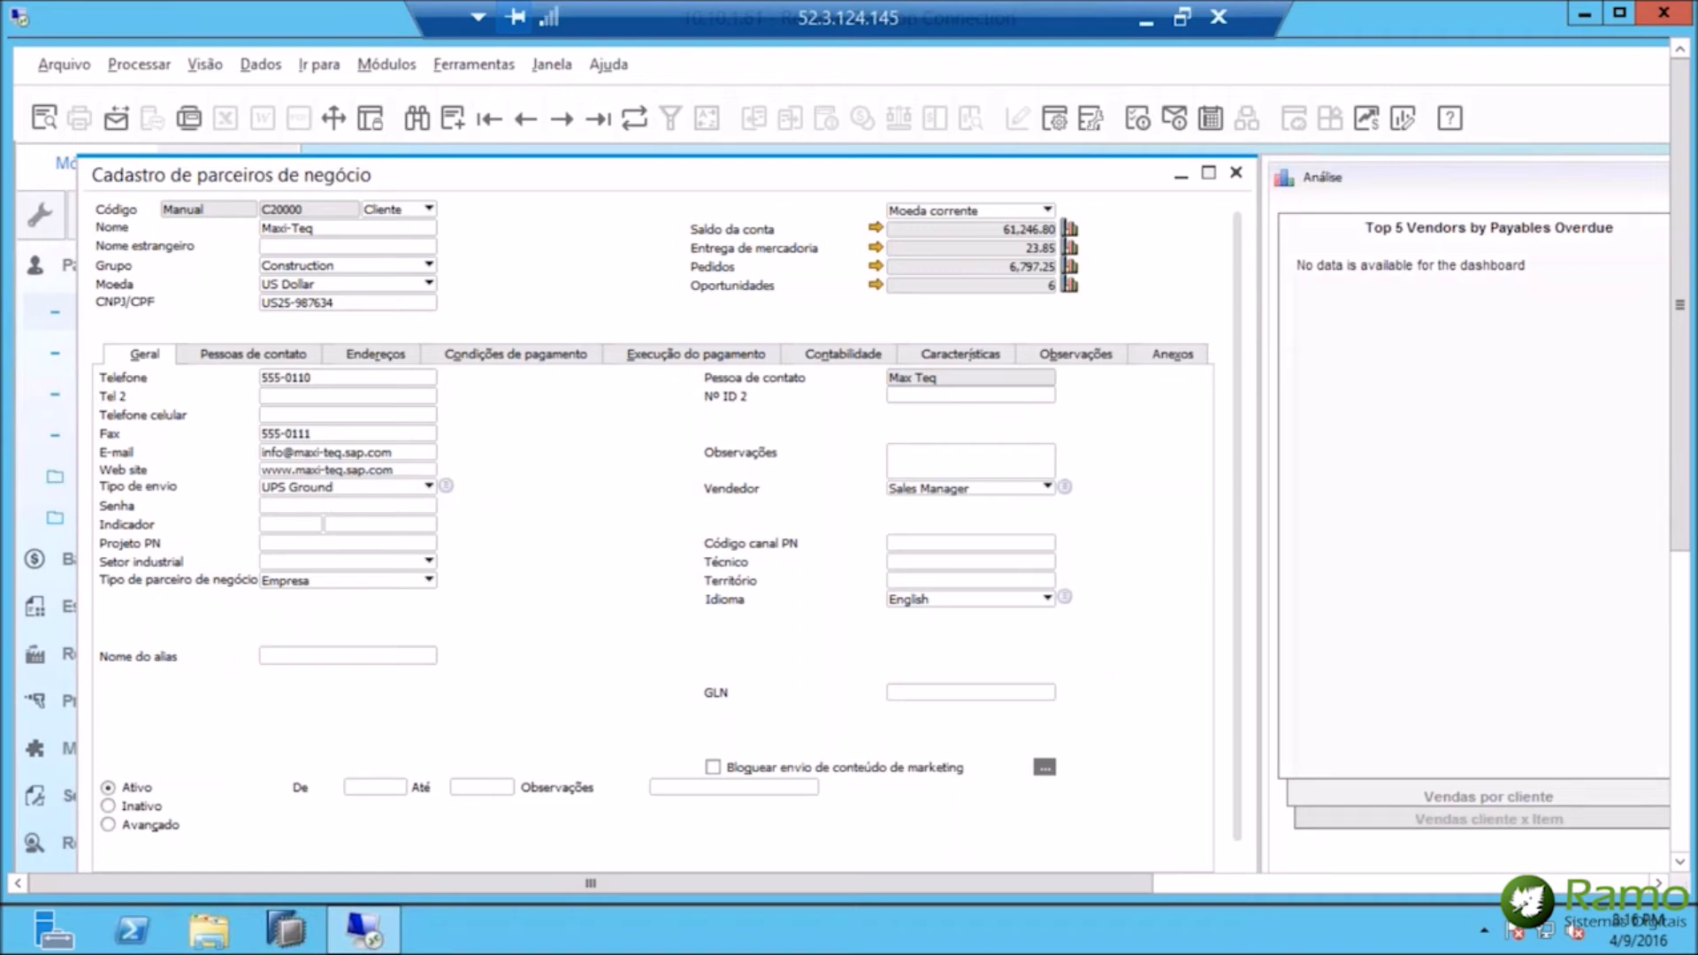
{"action": "left_click", "coordinate": [1485, 819]}
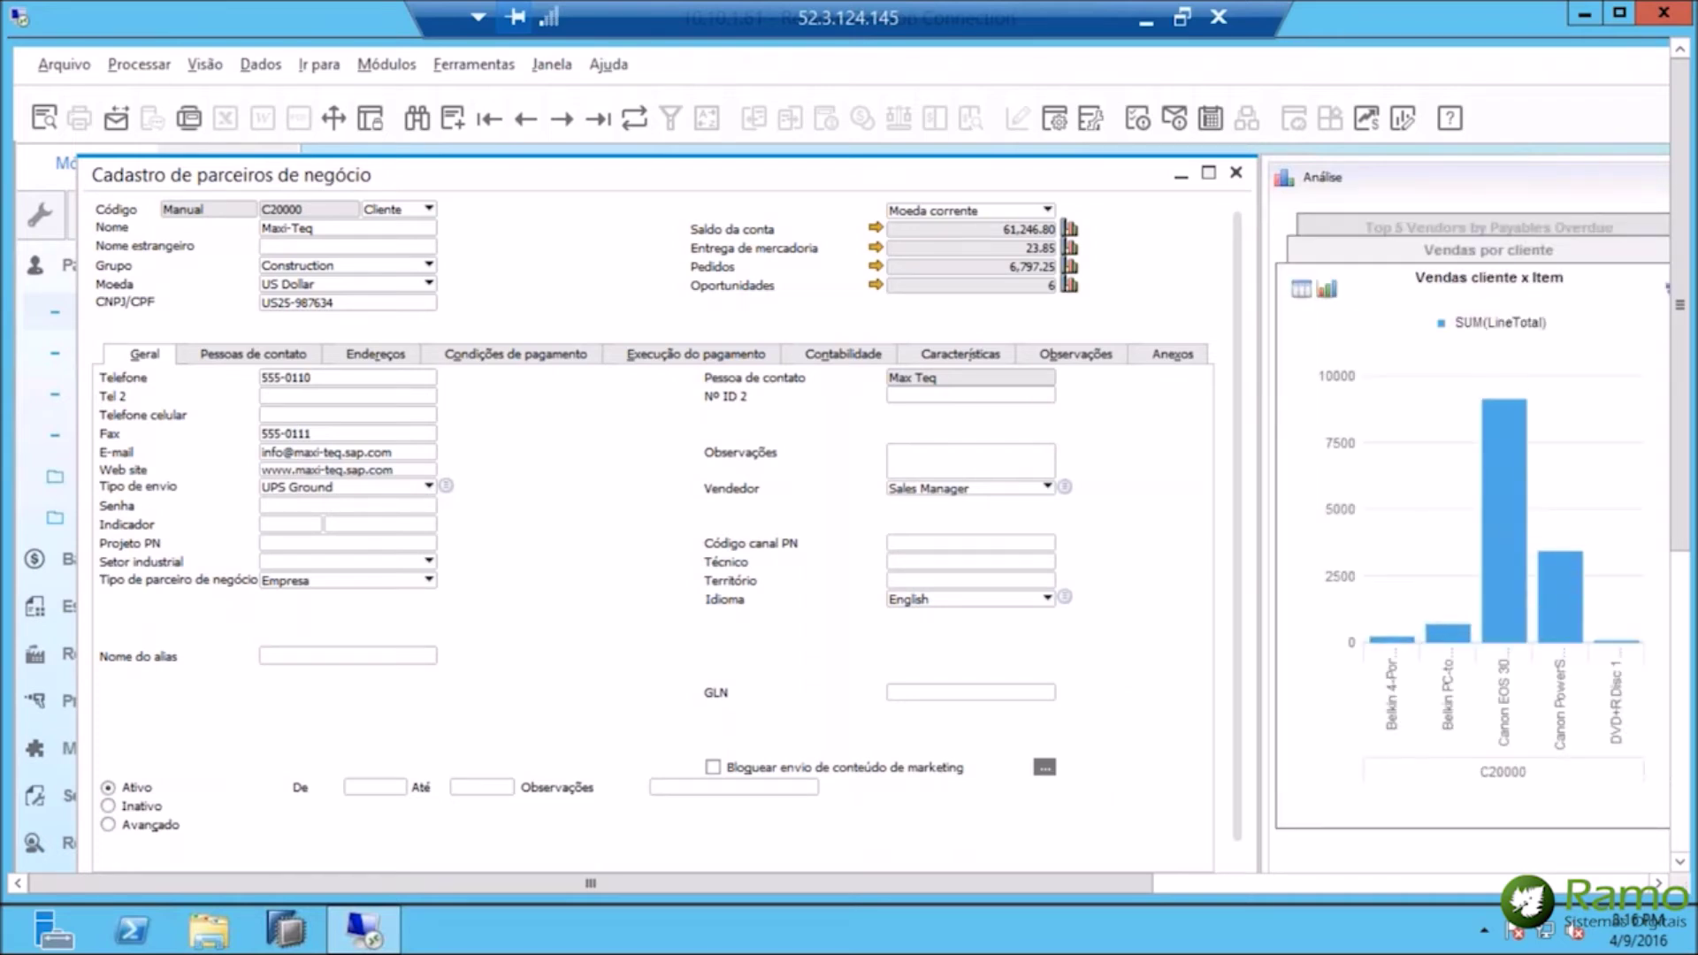
{"action": "mouse_move", "coordinate": [1445, 550]}
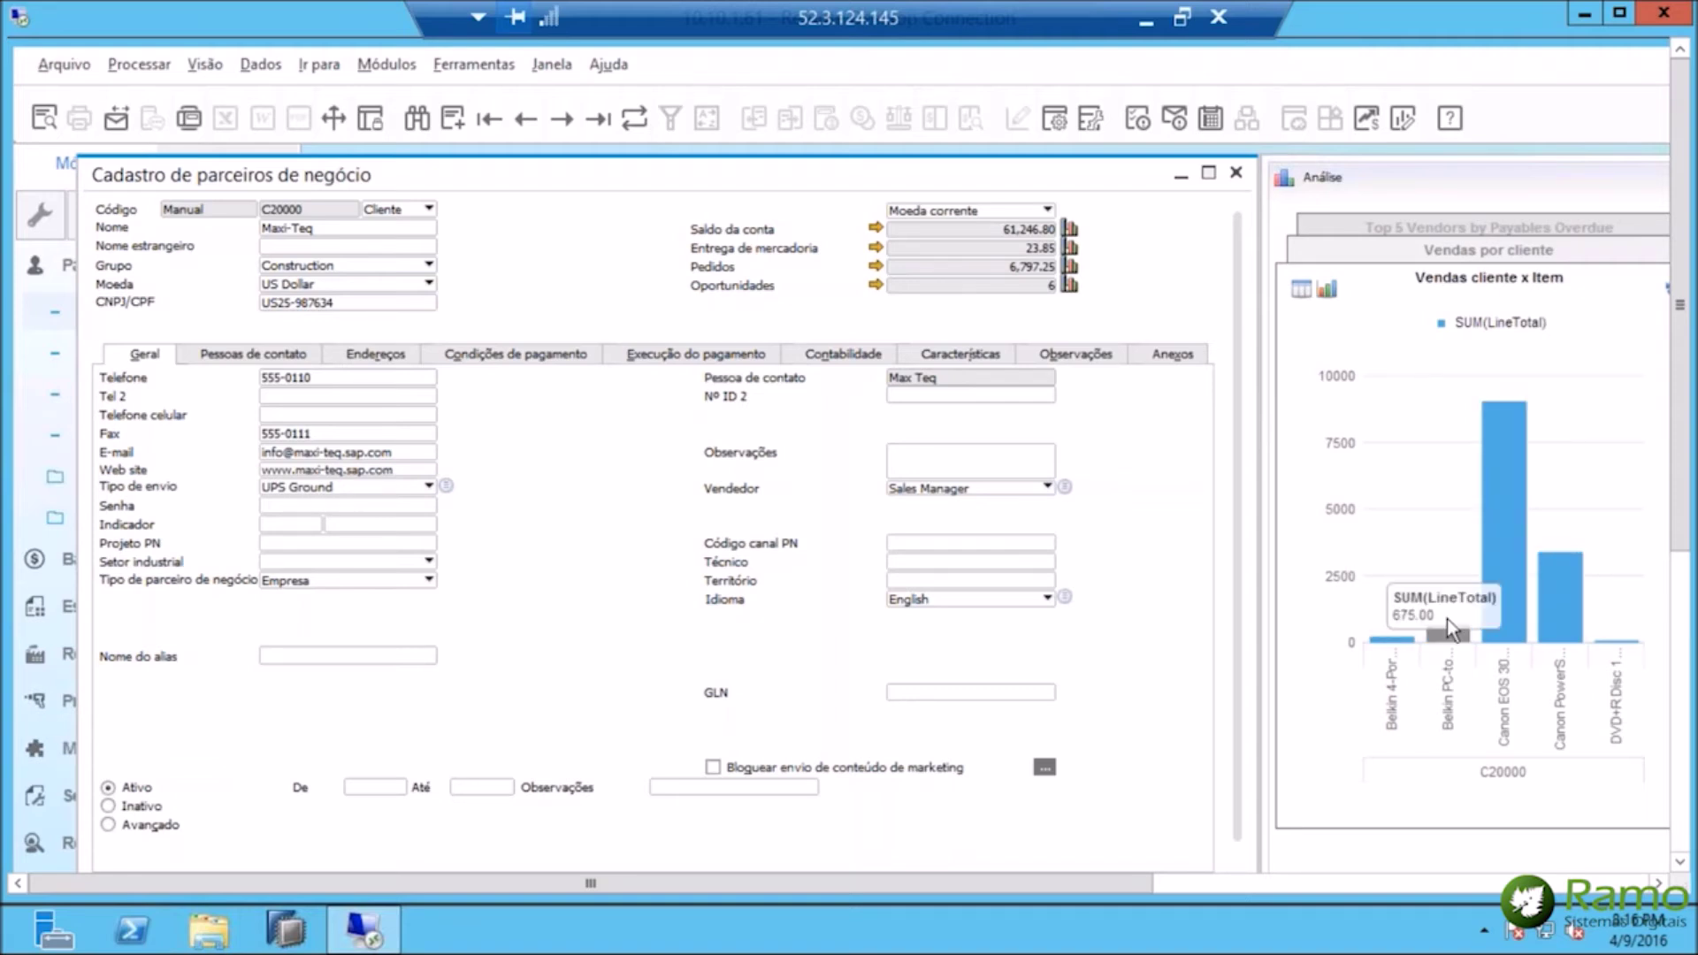
{"action": "mouse_move", "coordinate": [1508, 612]}
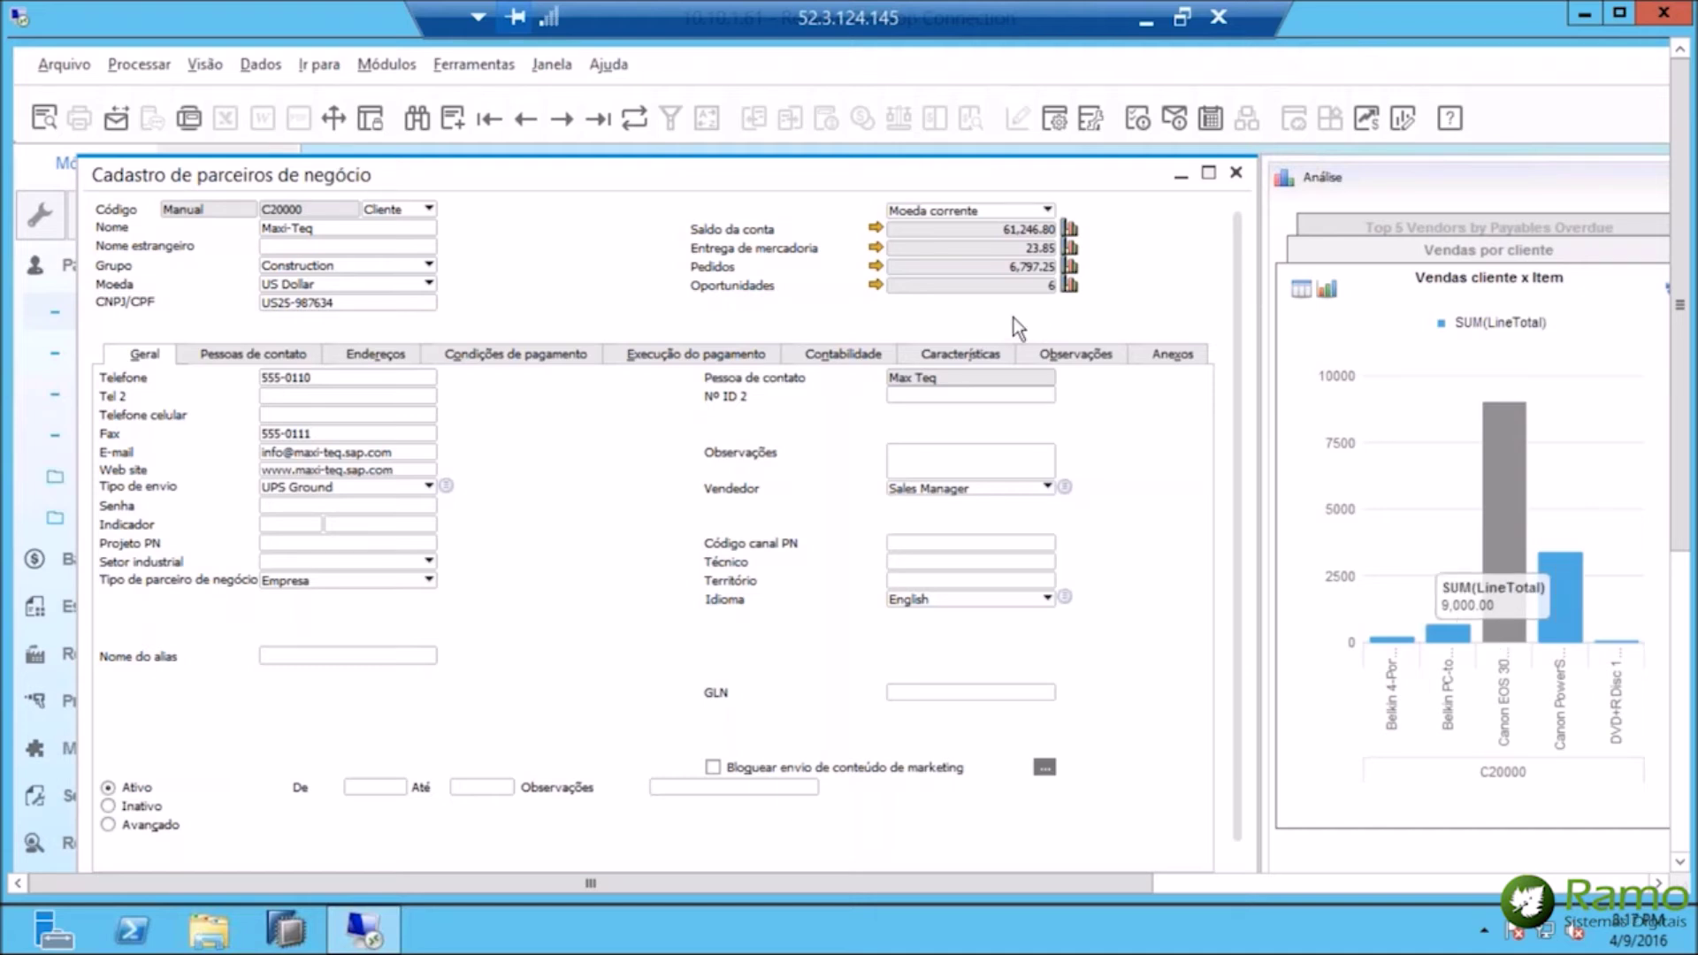
Step through Parameter Technology, Microchips and Earthshaker to Mashina Corporation's record.
{"action": "left_click", "coordinate": [564, 118]}
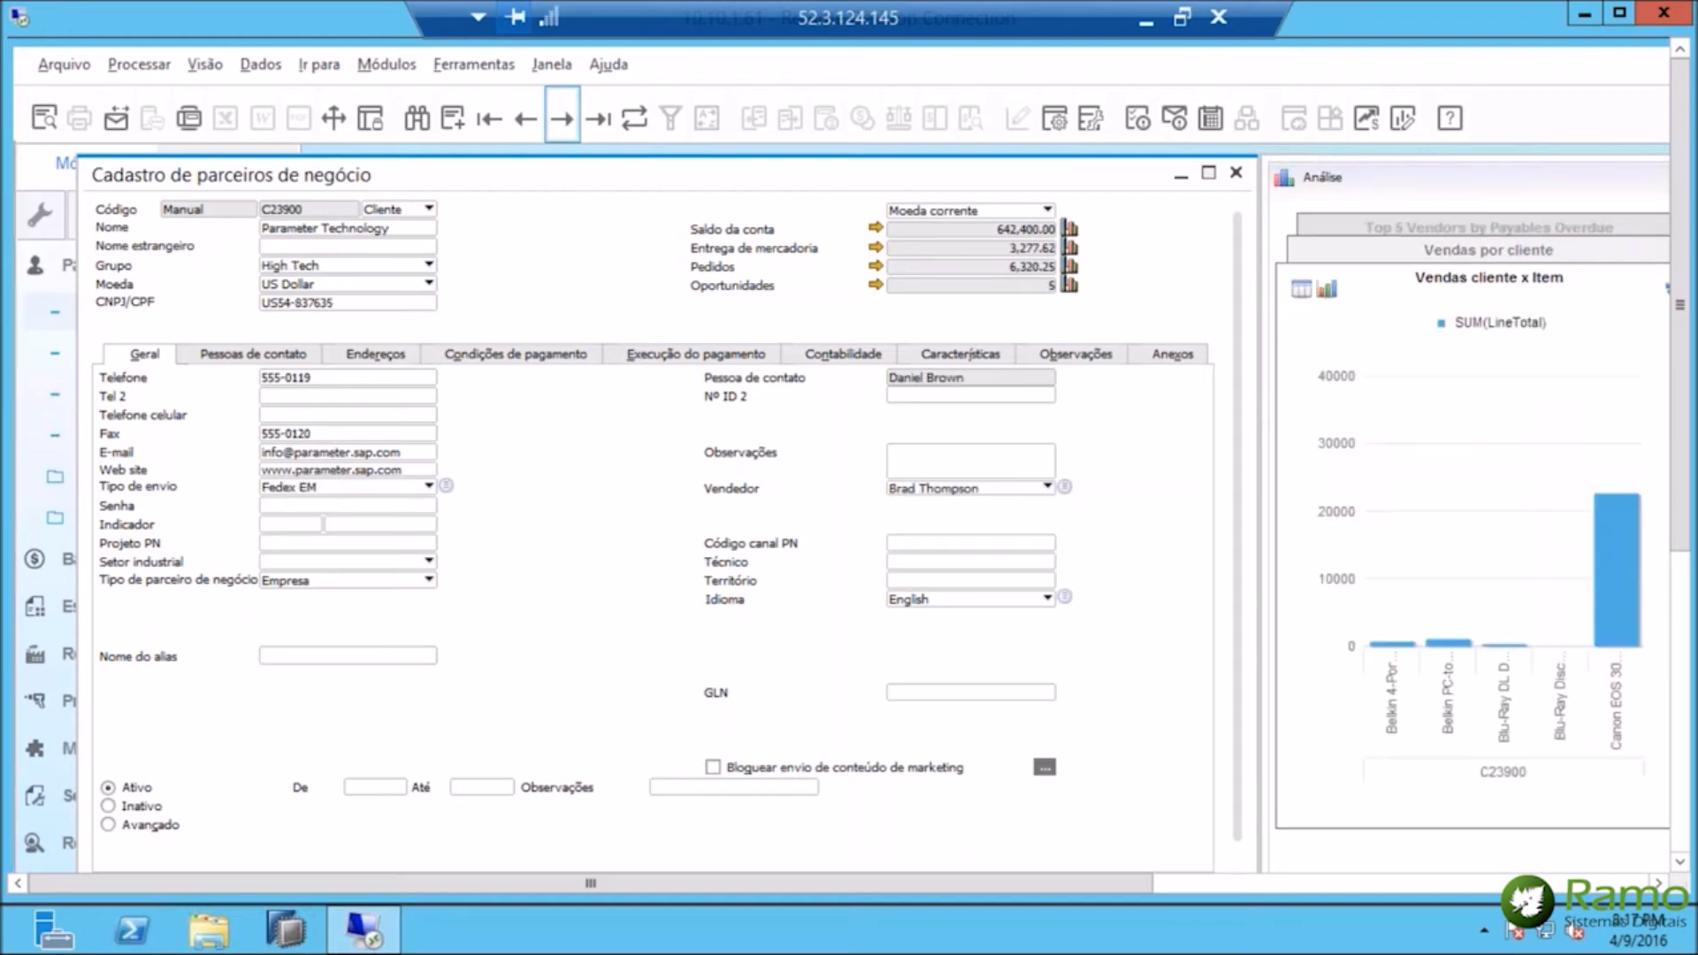
{"action": "left_click", "coordinate": [564, 119]}
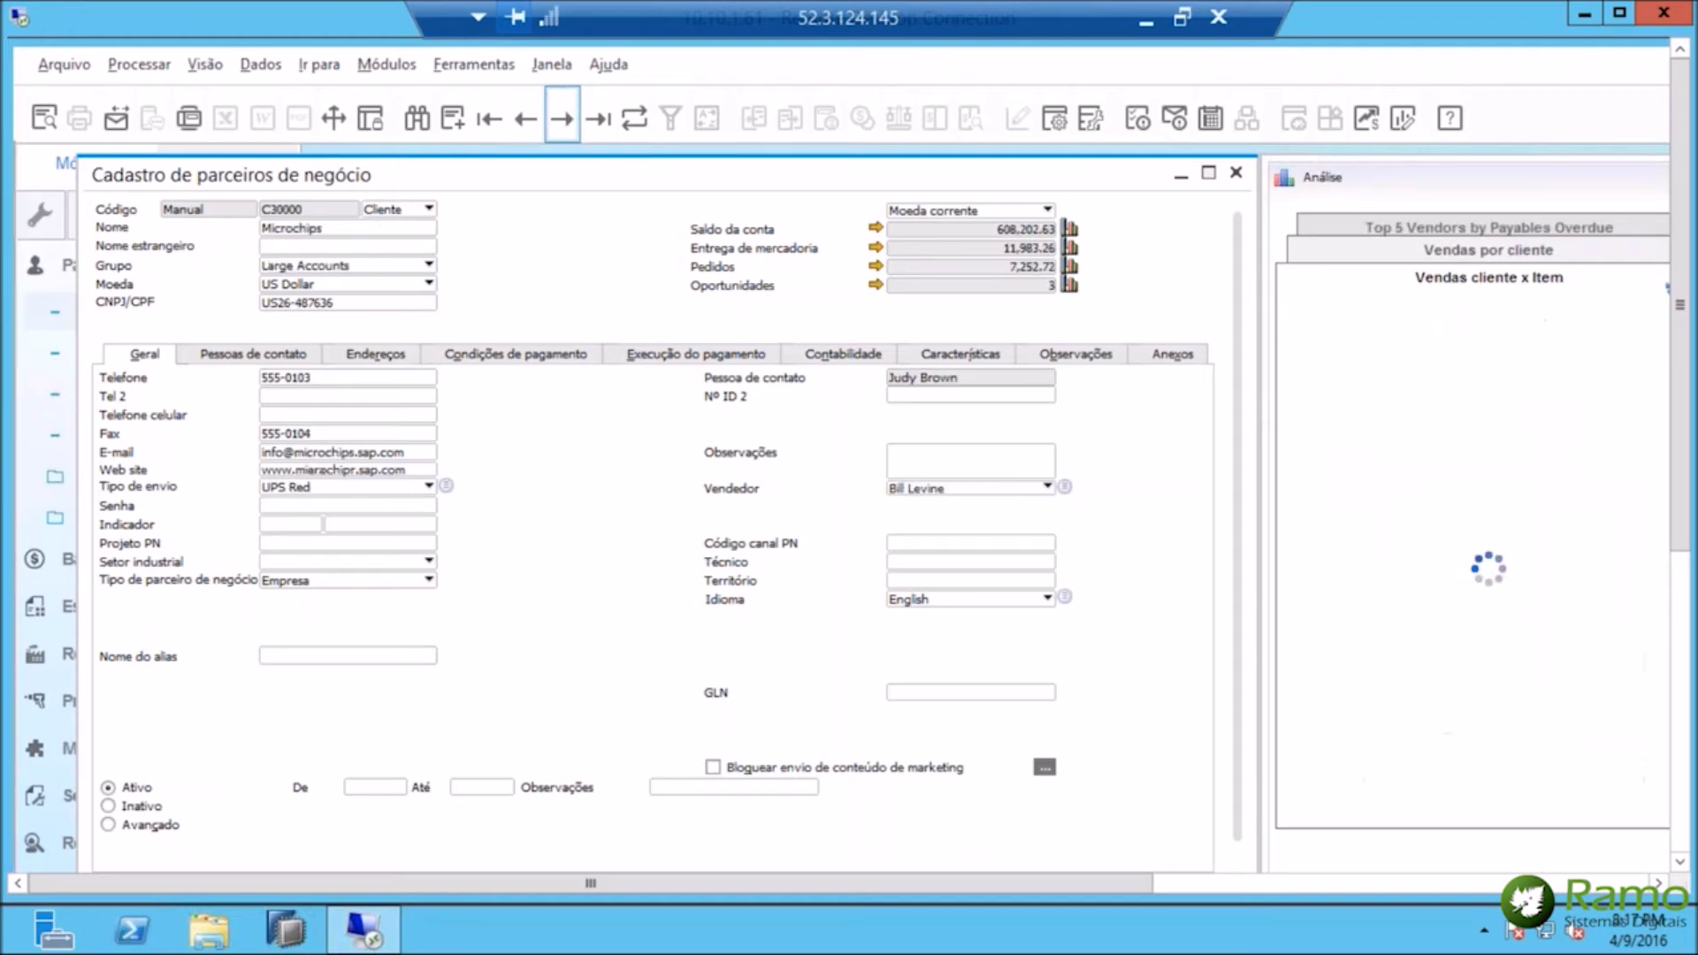
{"action": "left_click", "coordinate": [564, 118]}
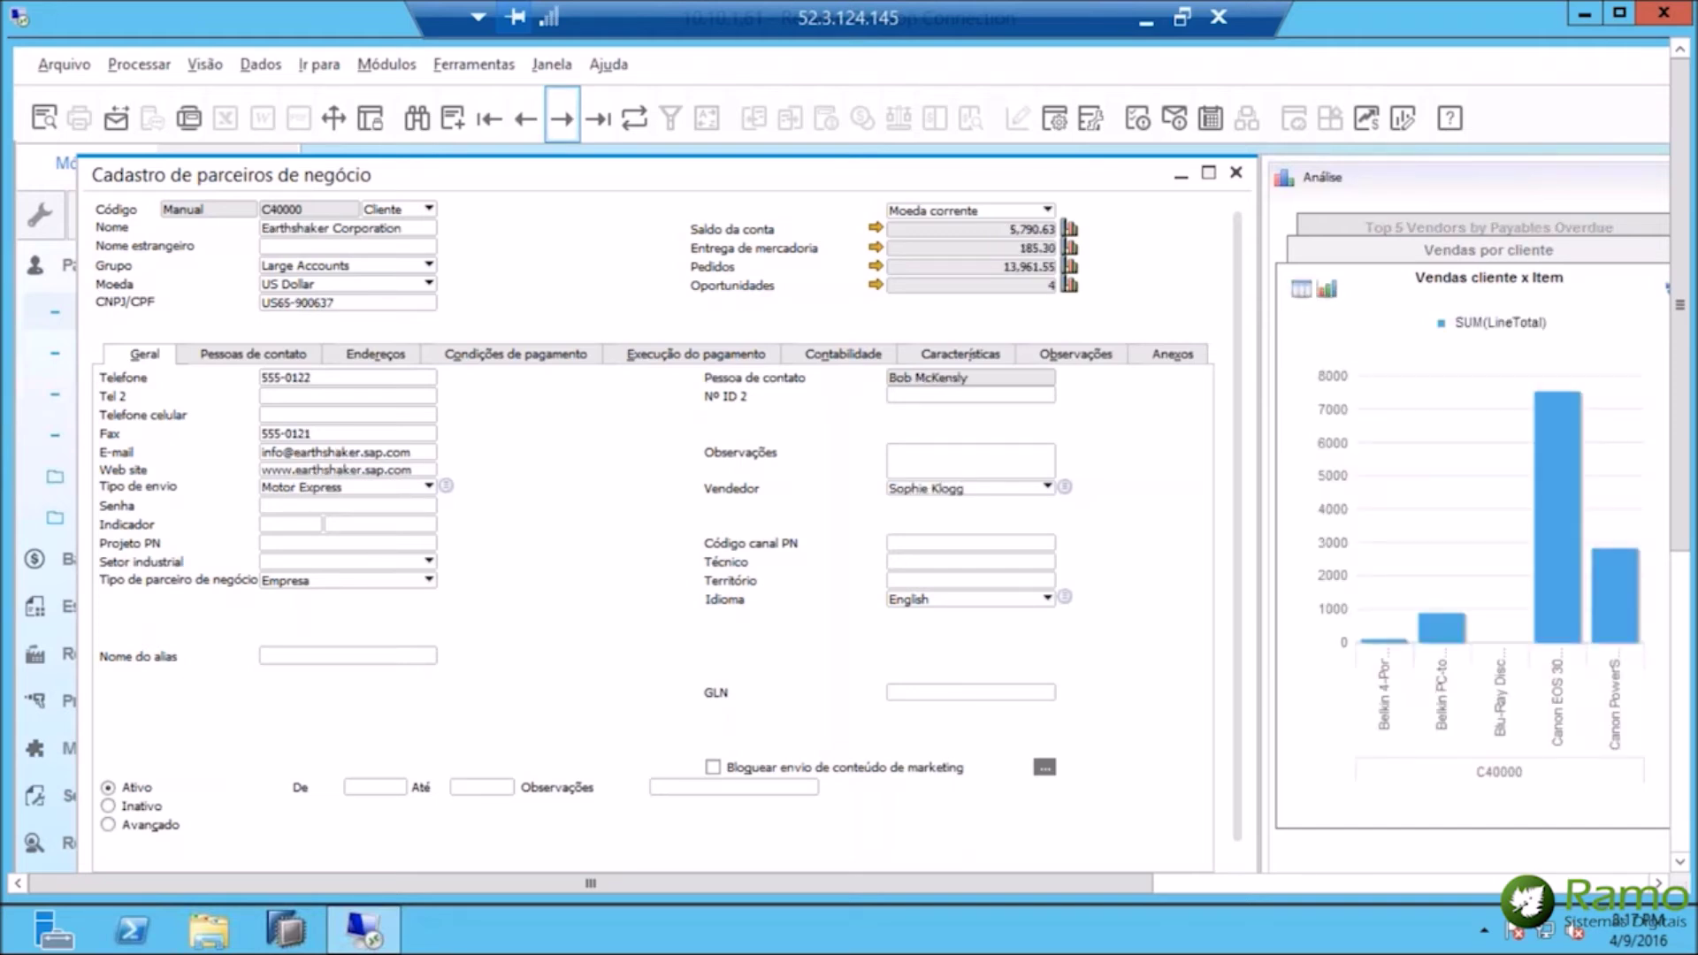
{"action": "left_click", "coordinate": [564, 119]}
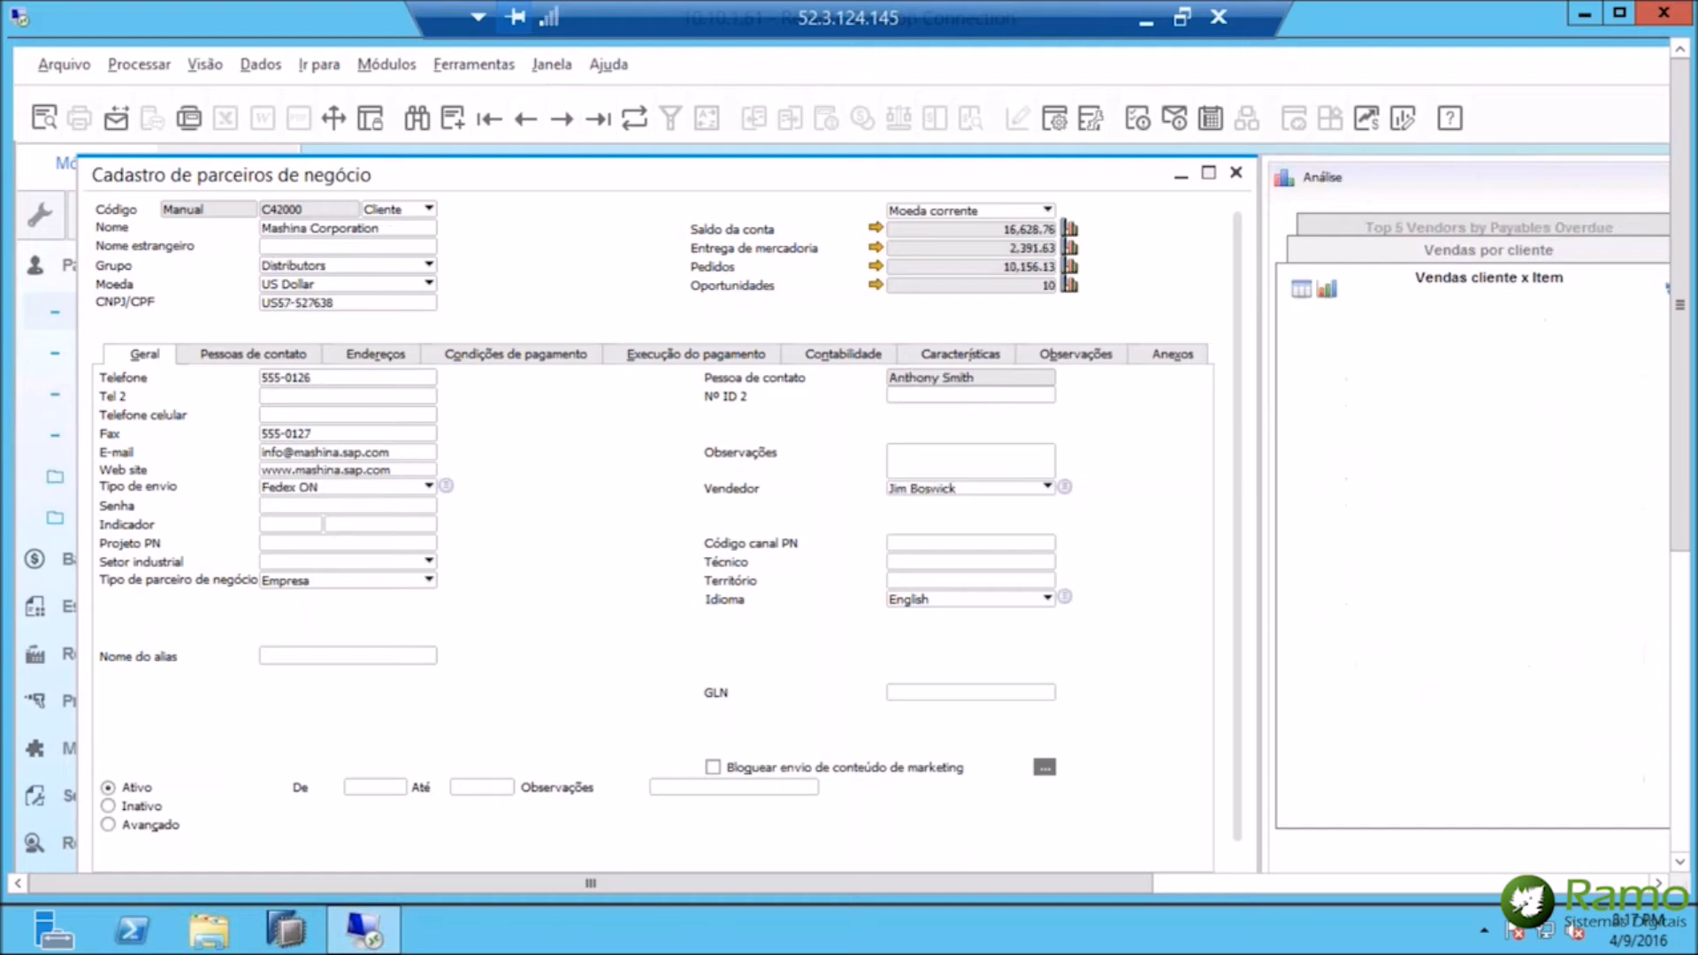
Close the partner form, expand Análise interativa, and bring up the Excel pivot workbook.
{"action": "left_click", "coordinate": [1235, 174]}
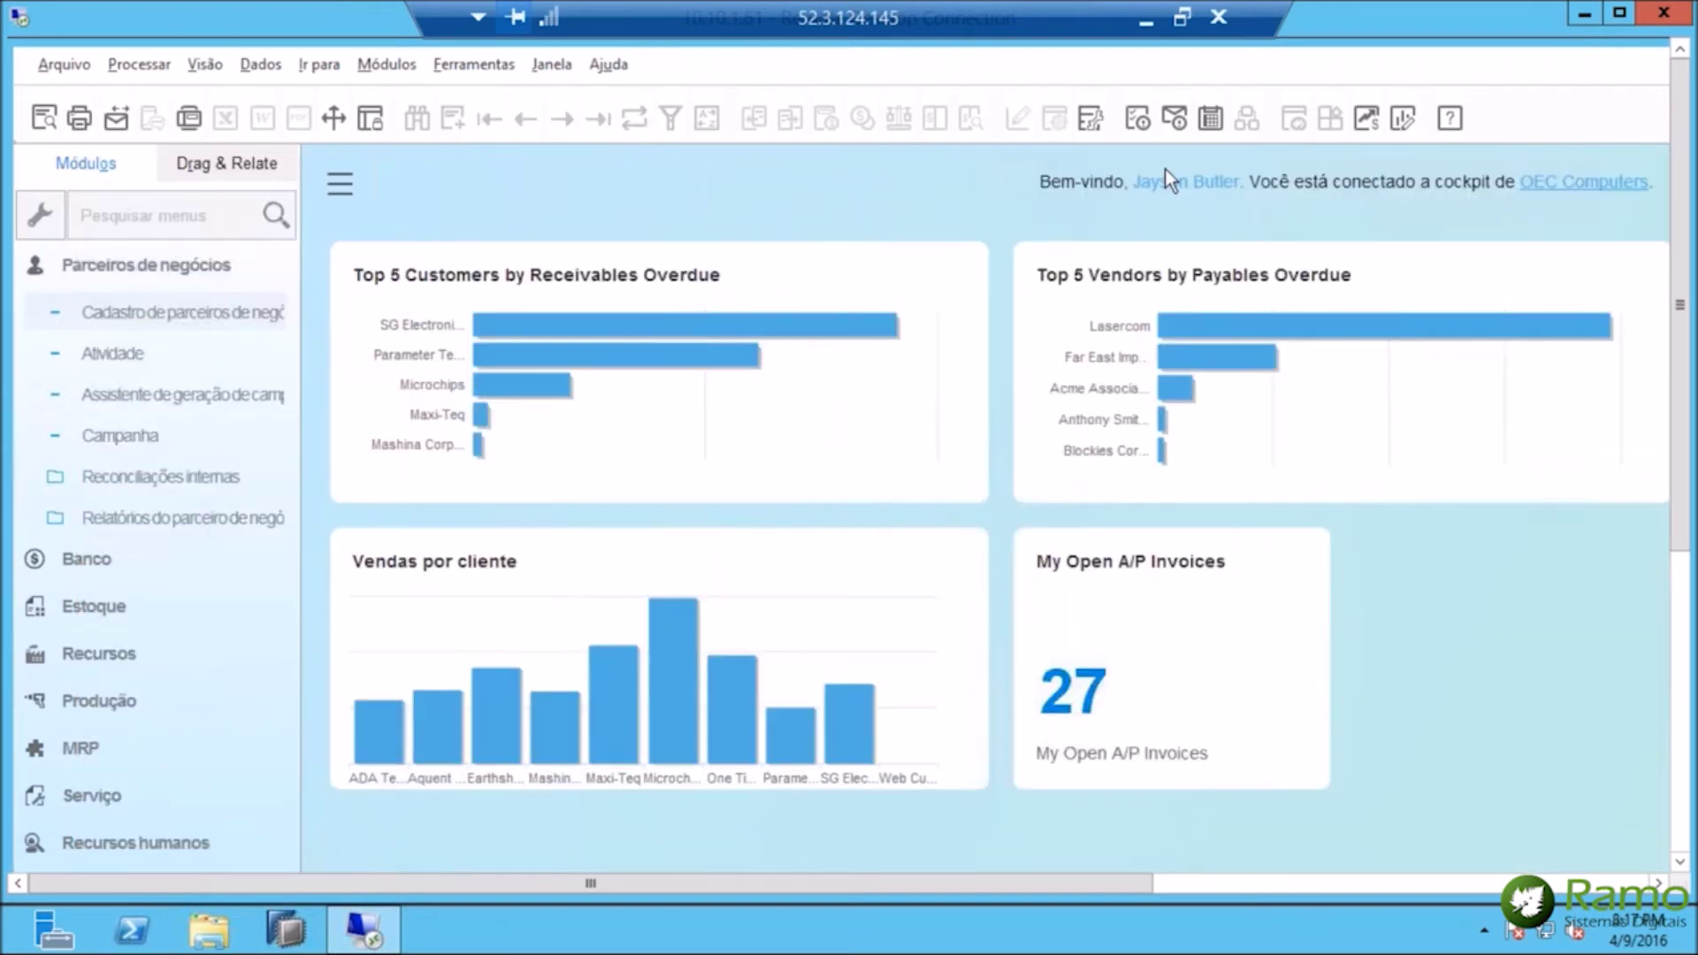
{"action": "left_click", "coordinate": [150, 270]}
{"action": "left_click", "coordinate": [178, 354]}
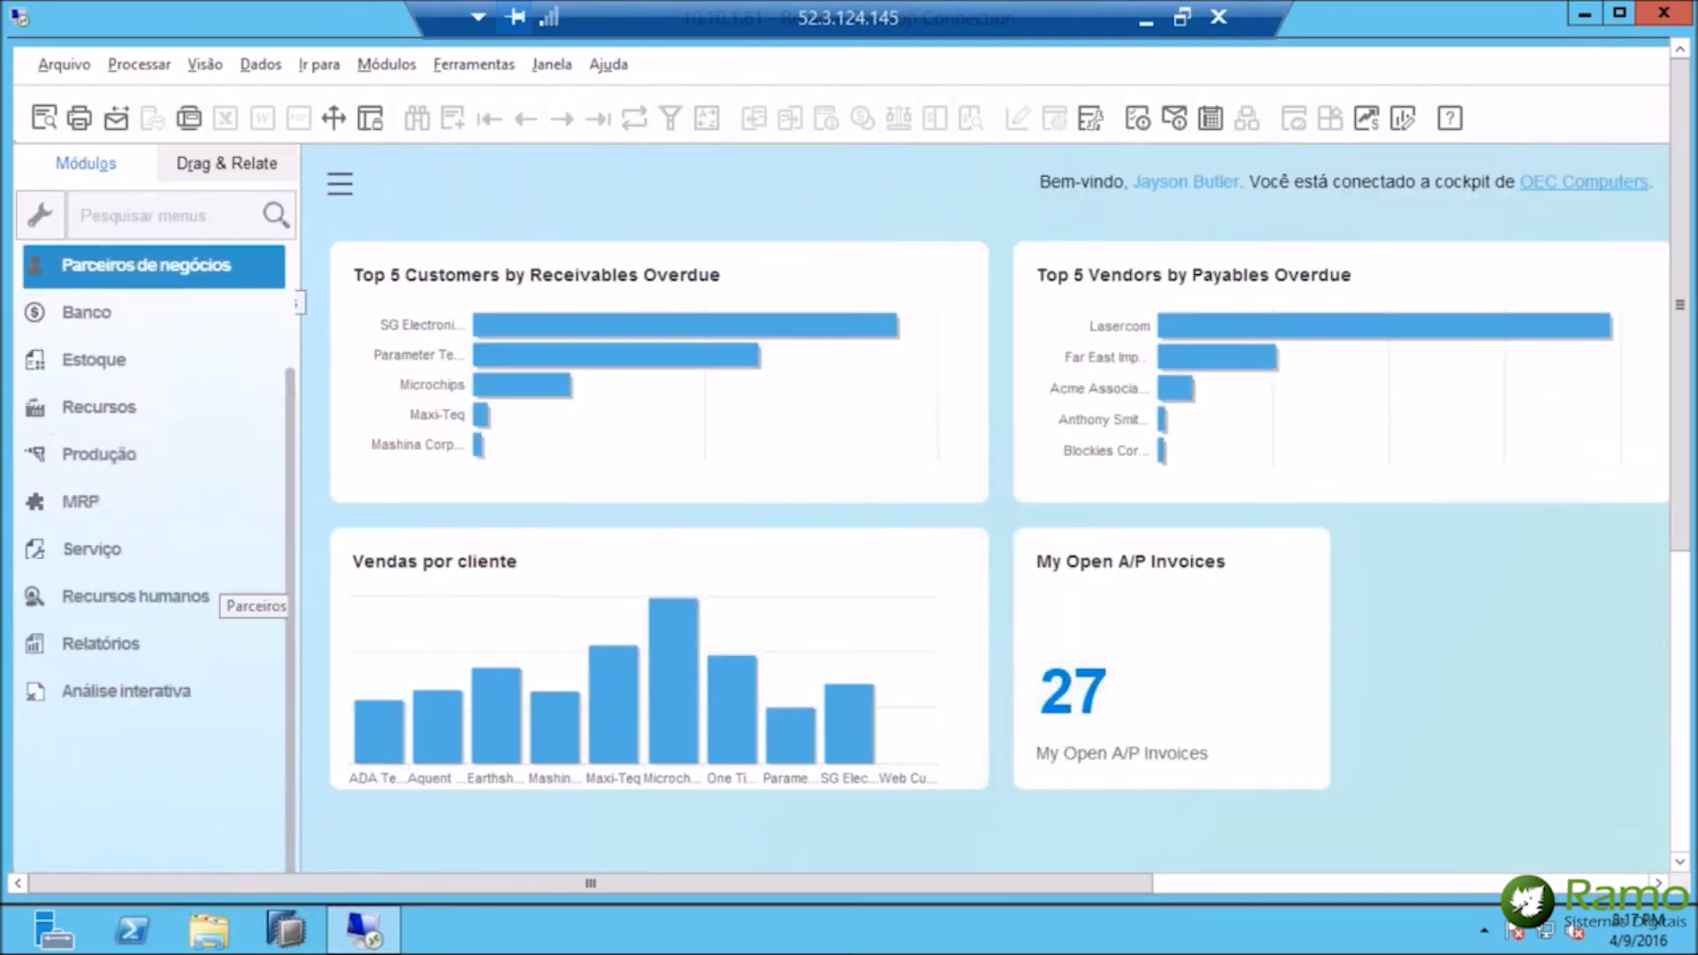
{"action": "left_click", "coordinate": [148, 696]}
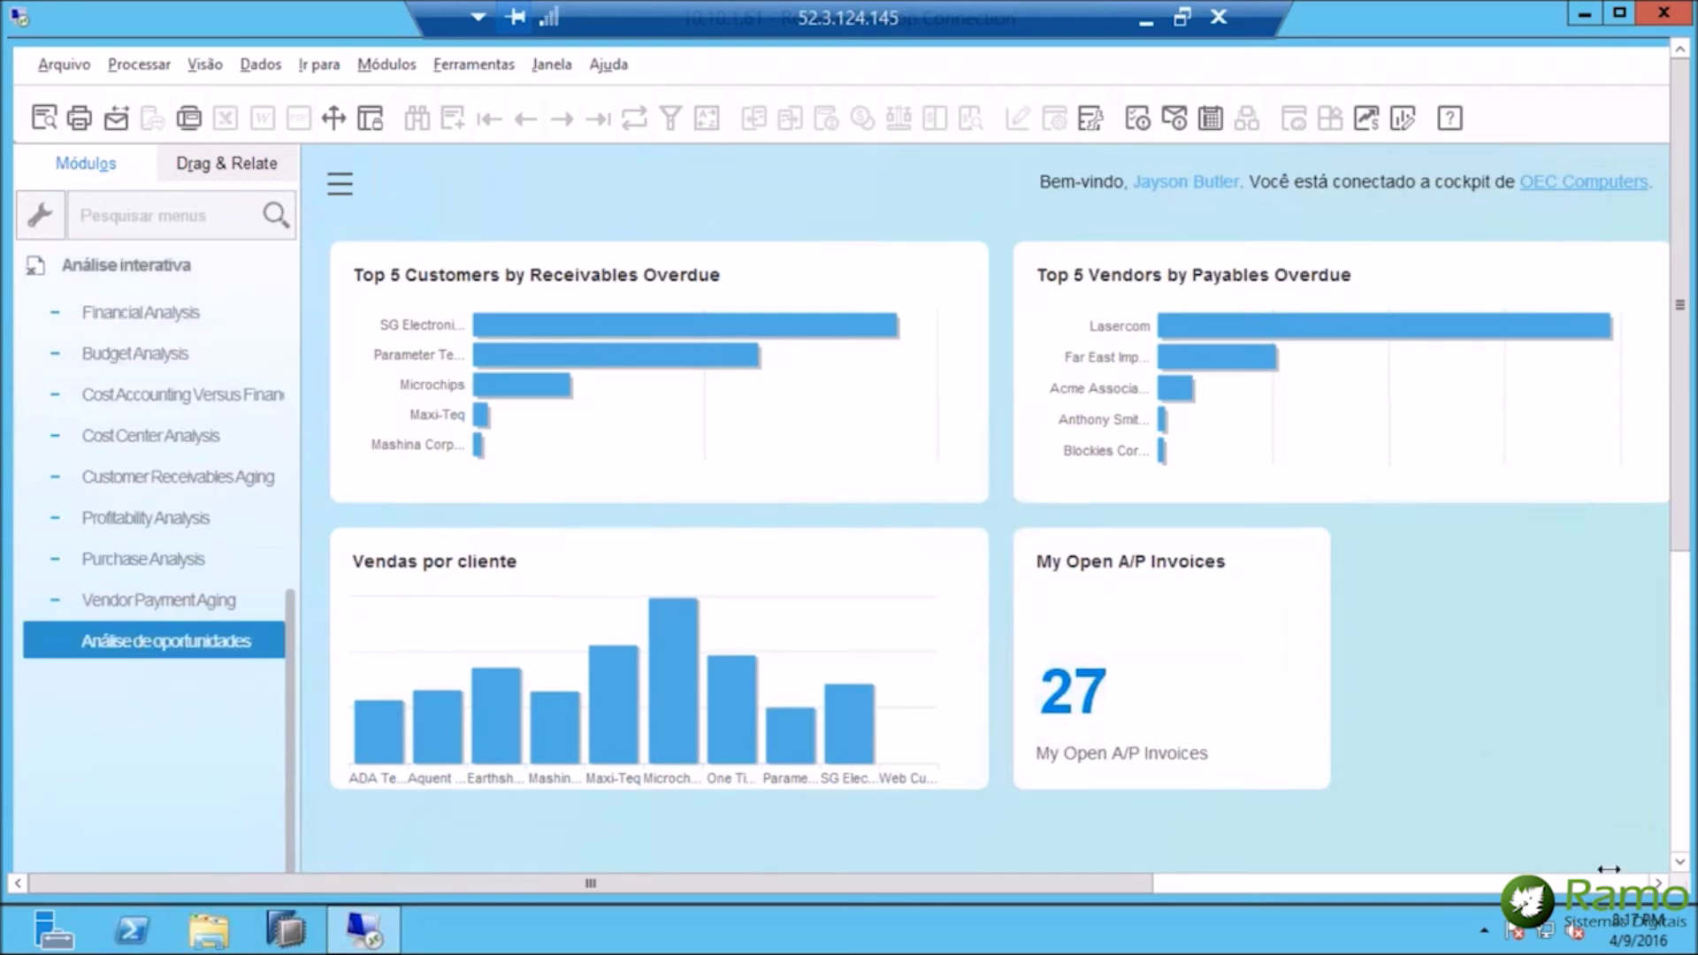
{"action": "left_click", "coordinate": [1682, 840]}
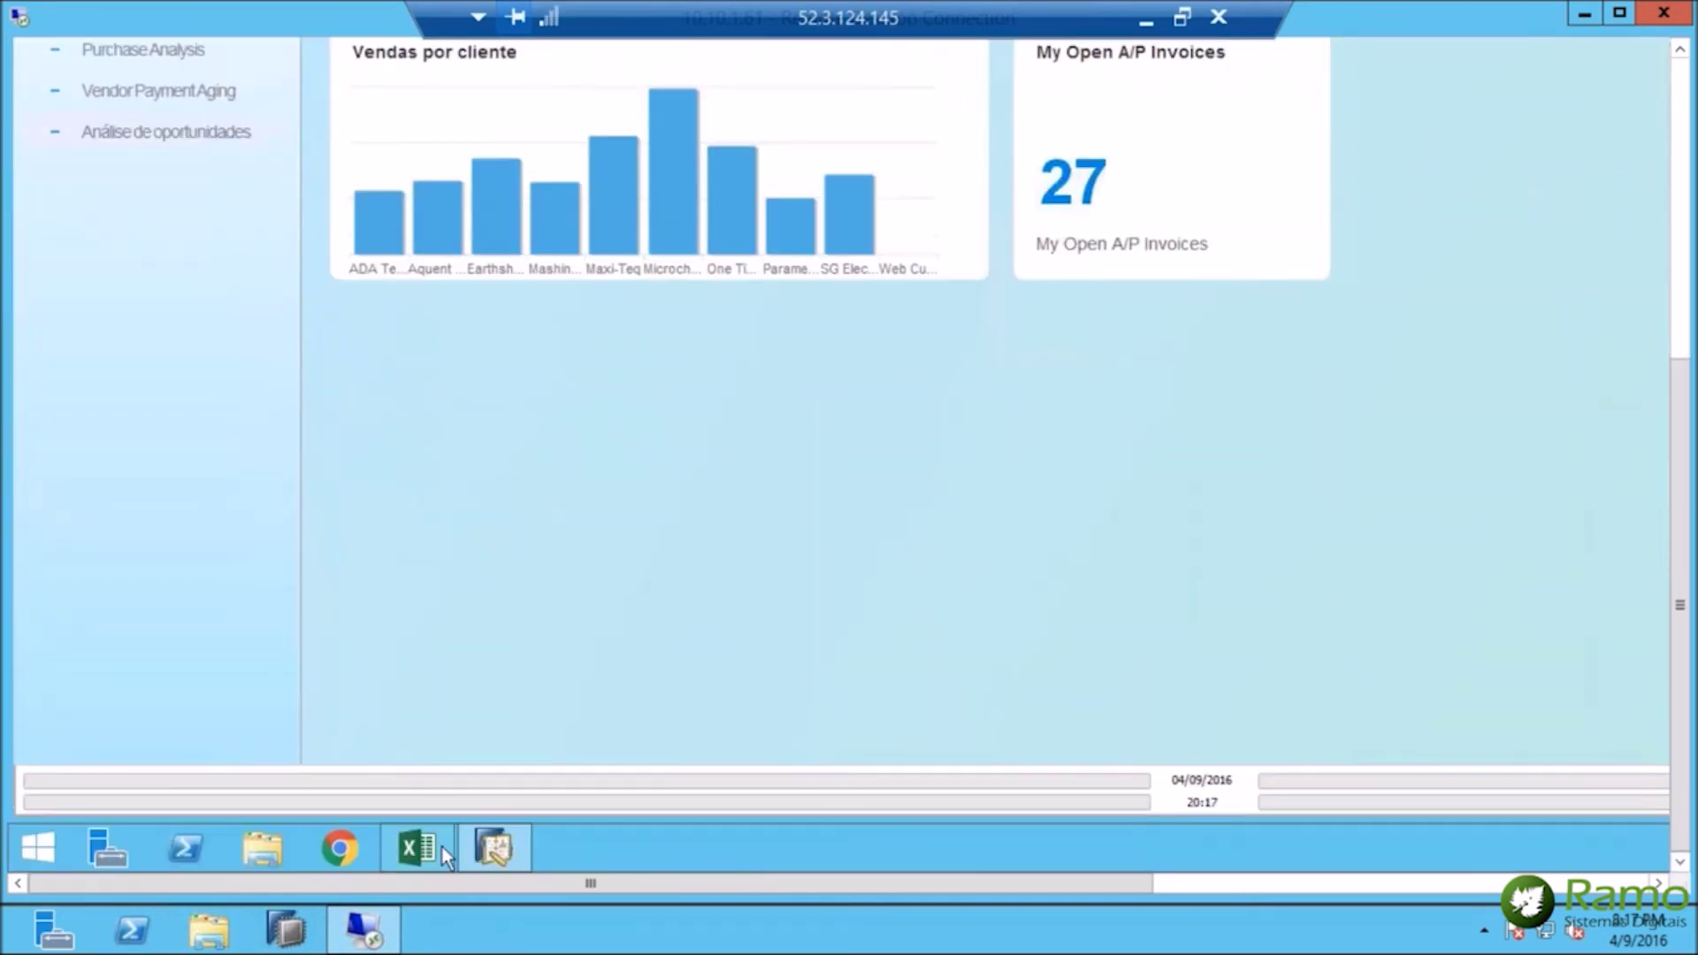
{"action": "left_click", "coordinate": [417, 849]}
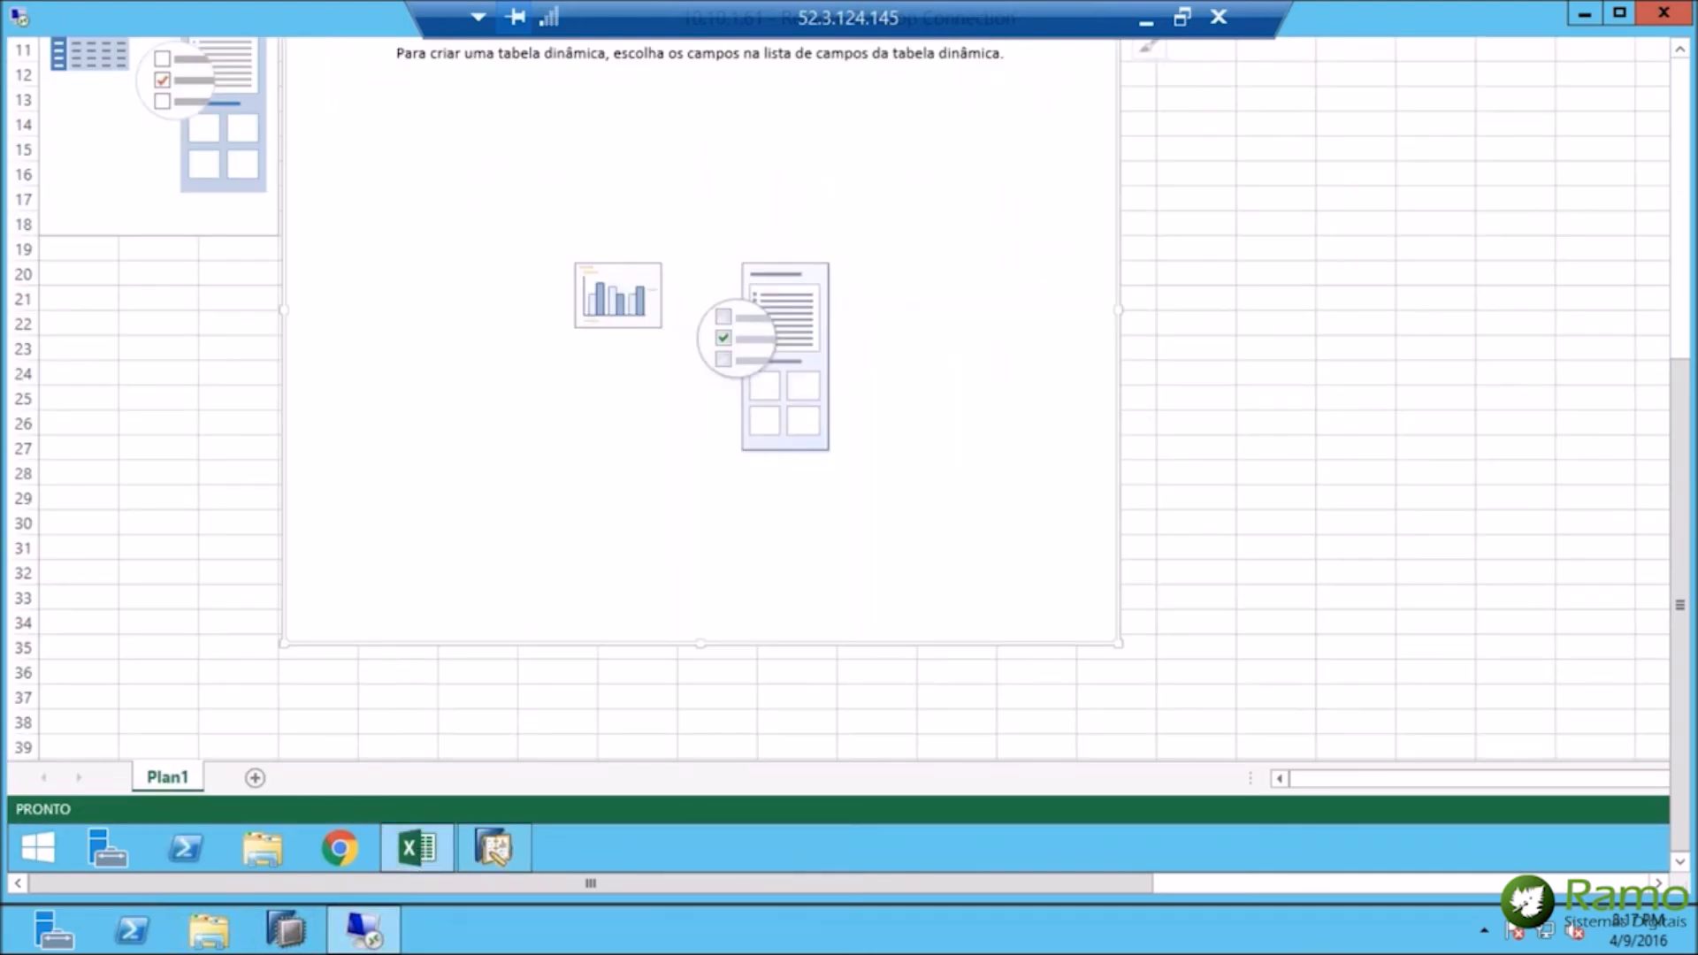
Chart Gross Profit (Local Currency) broken down by BP Group Name.
{"action": "left_click_drag", "start_coordinate": [1682, 760], "coordinate": [1682, 677]}
{"action": "left_click_drag", "start_coordinate": [1680, 521], "coordinate": [1679, 343]}
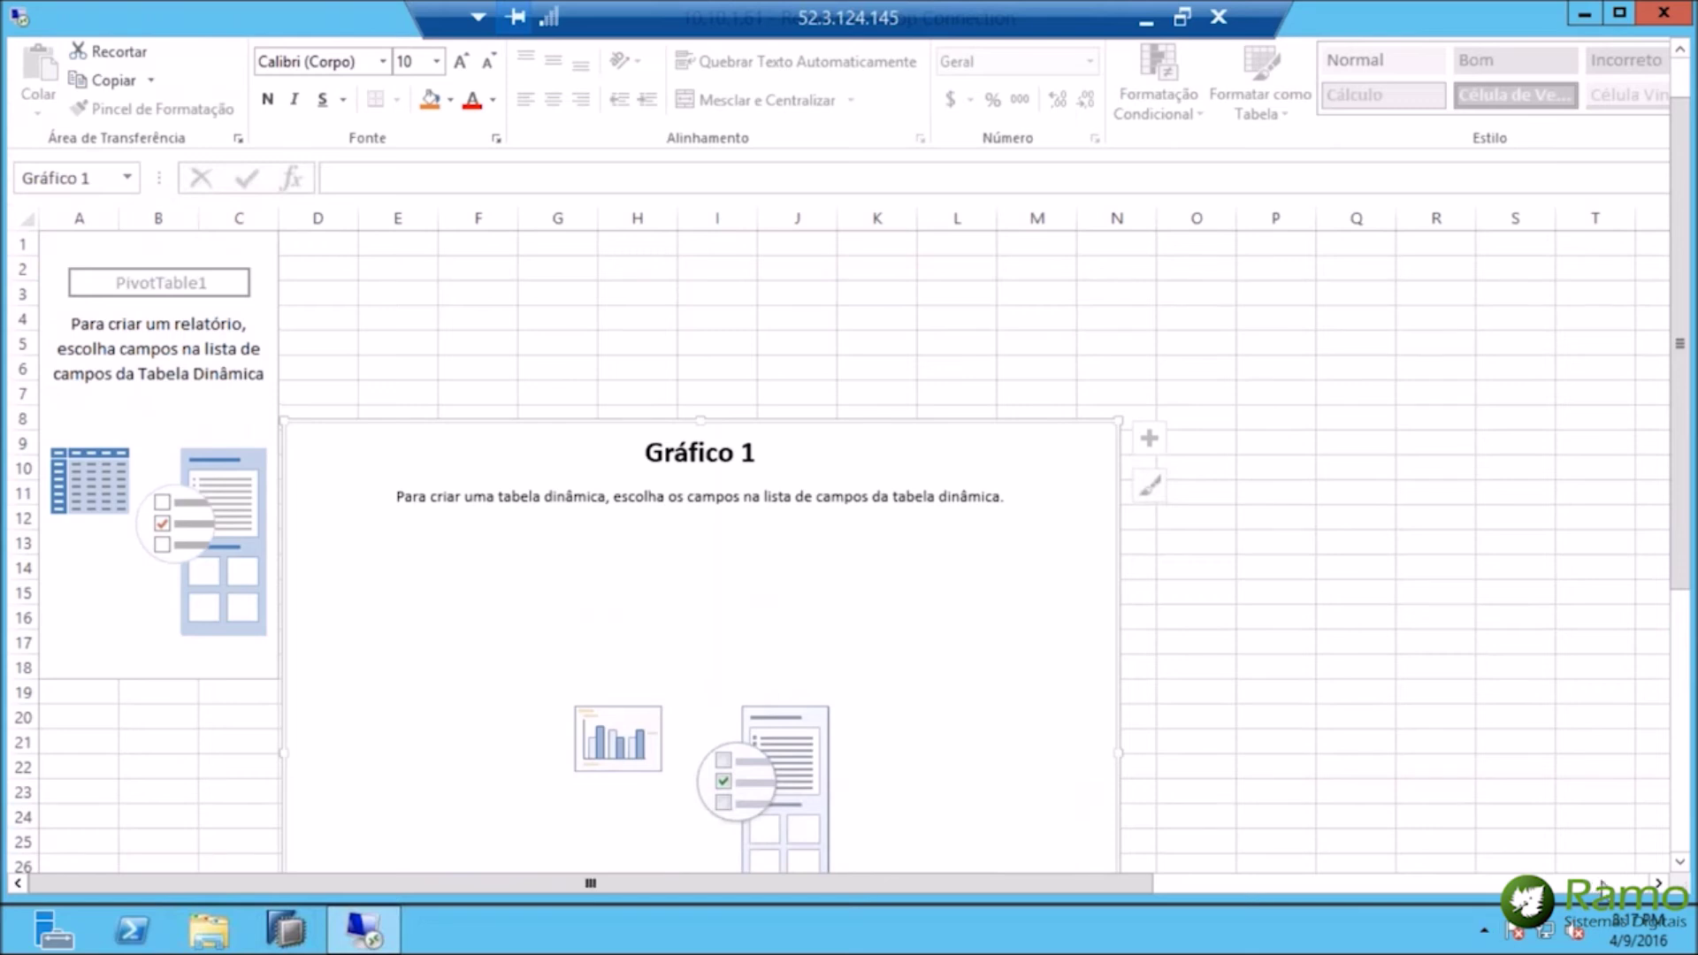
{"action": "left_click", "coordinate": [1602, 885]}
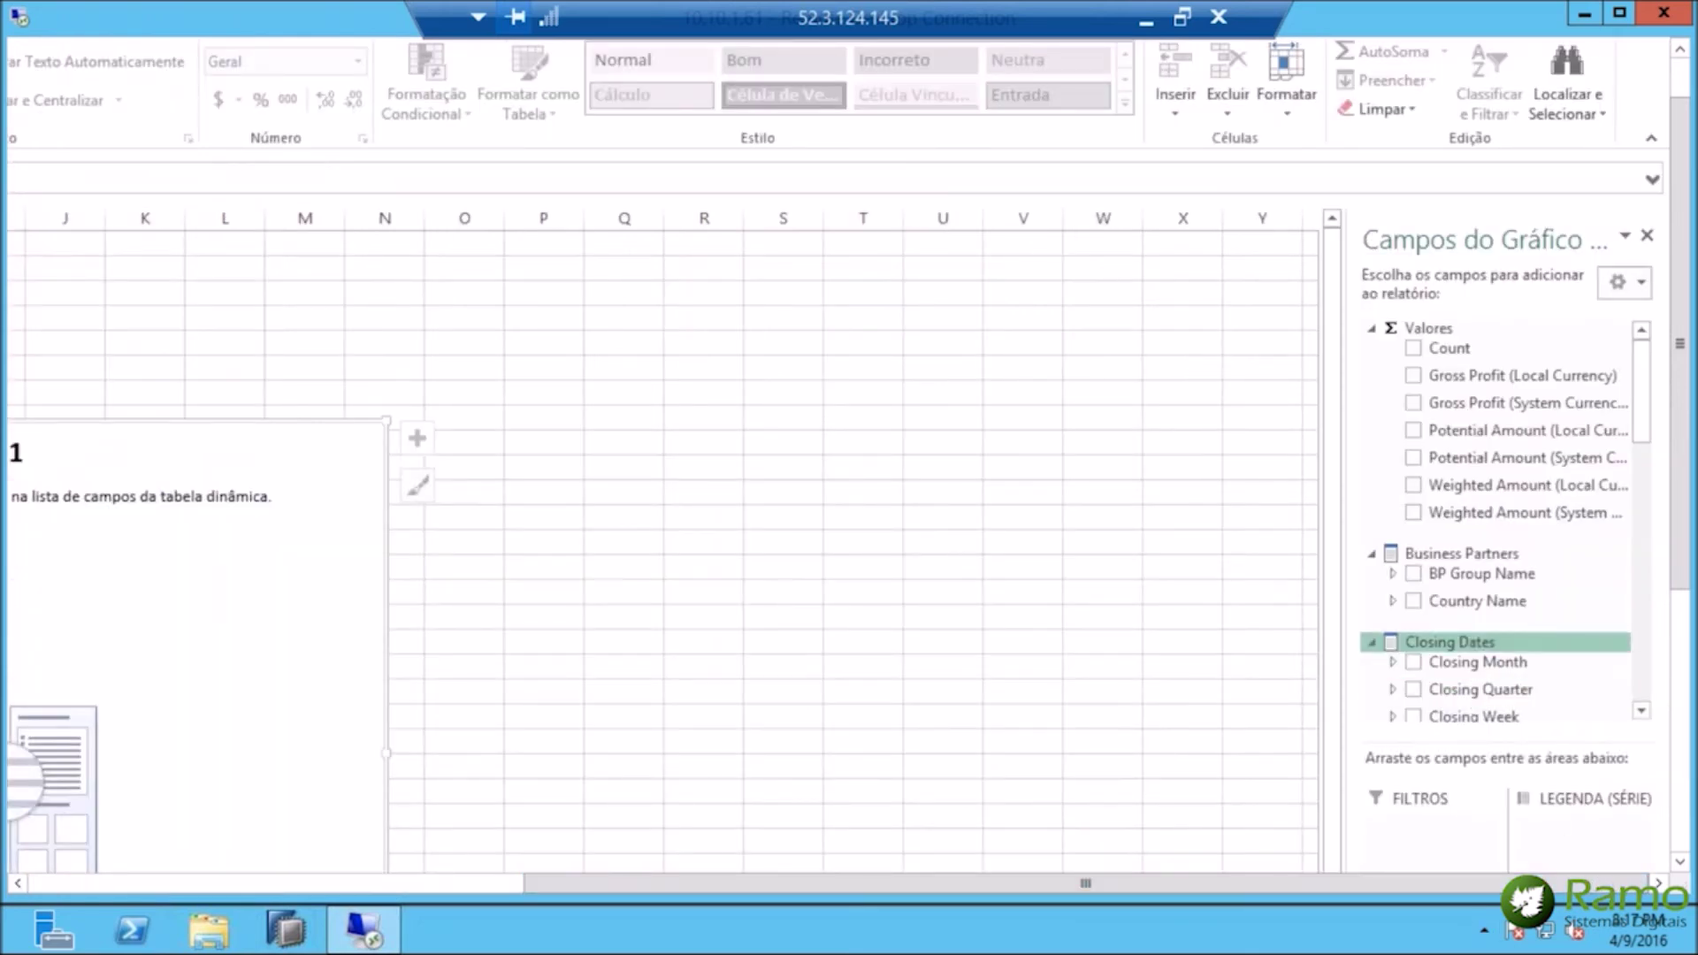
{"action": "left_click", "coordinate": [1413, 375]}
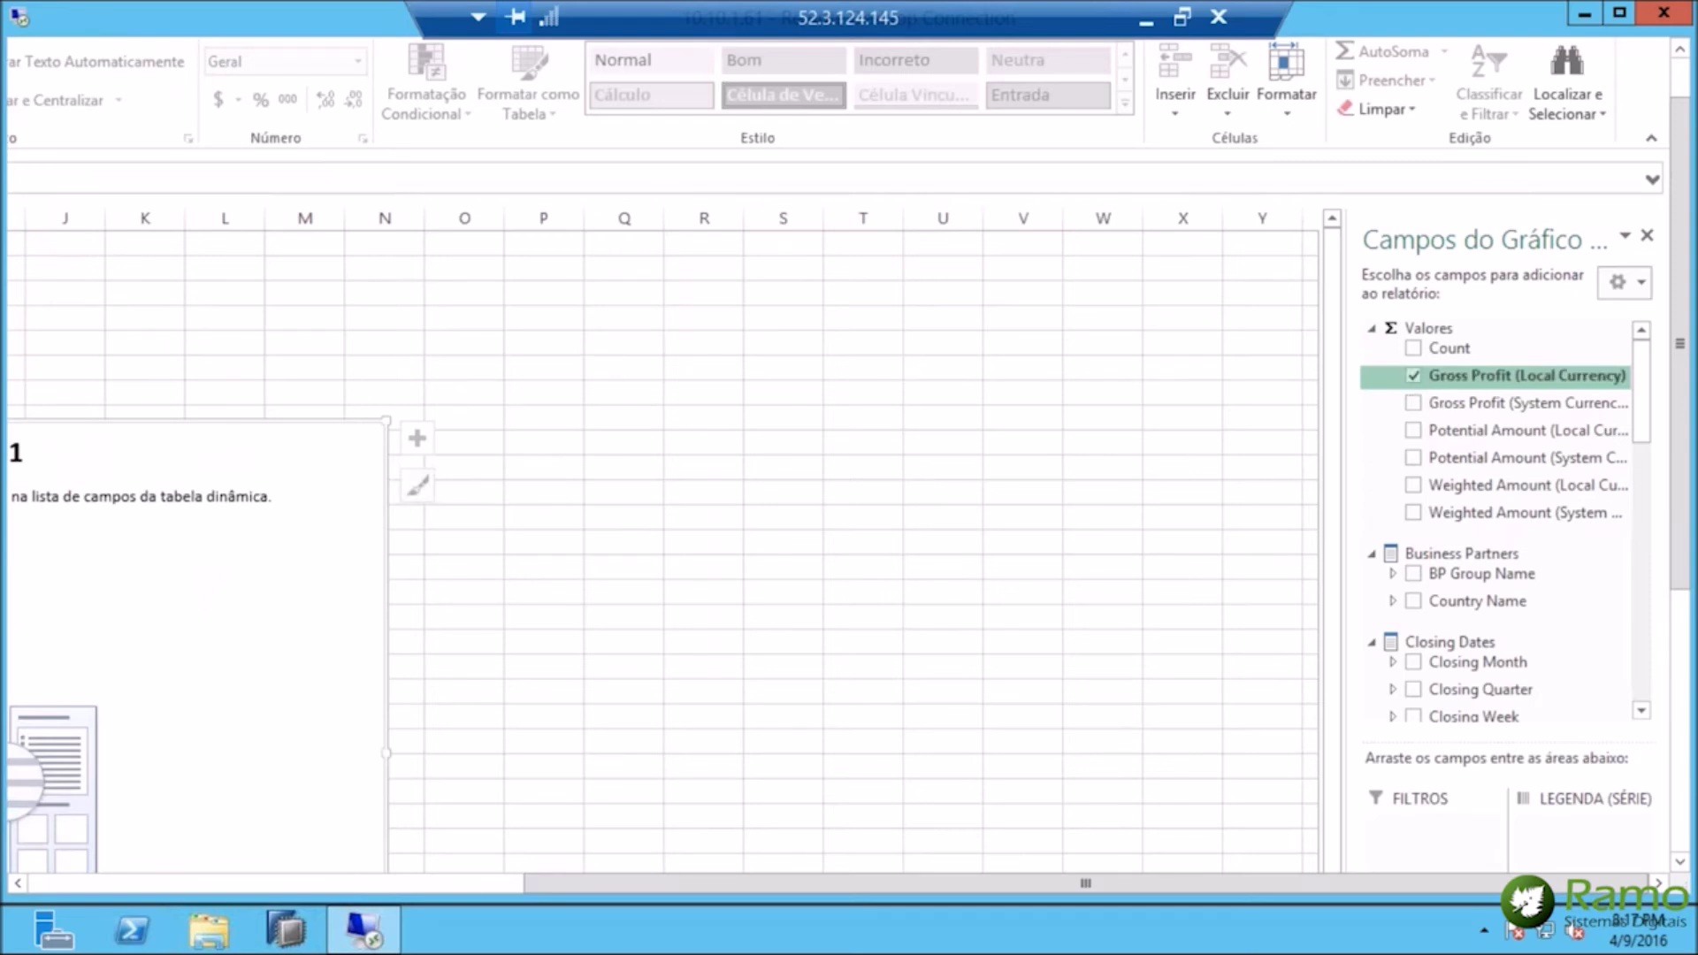
{"action": "left_click", "coordinate": [1413, 574]}
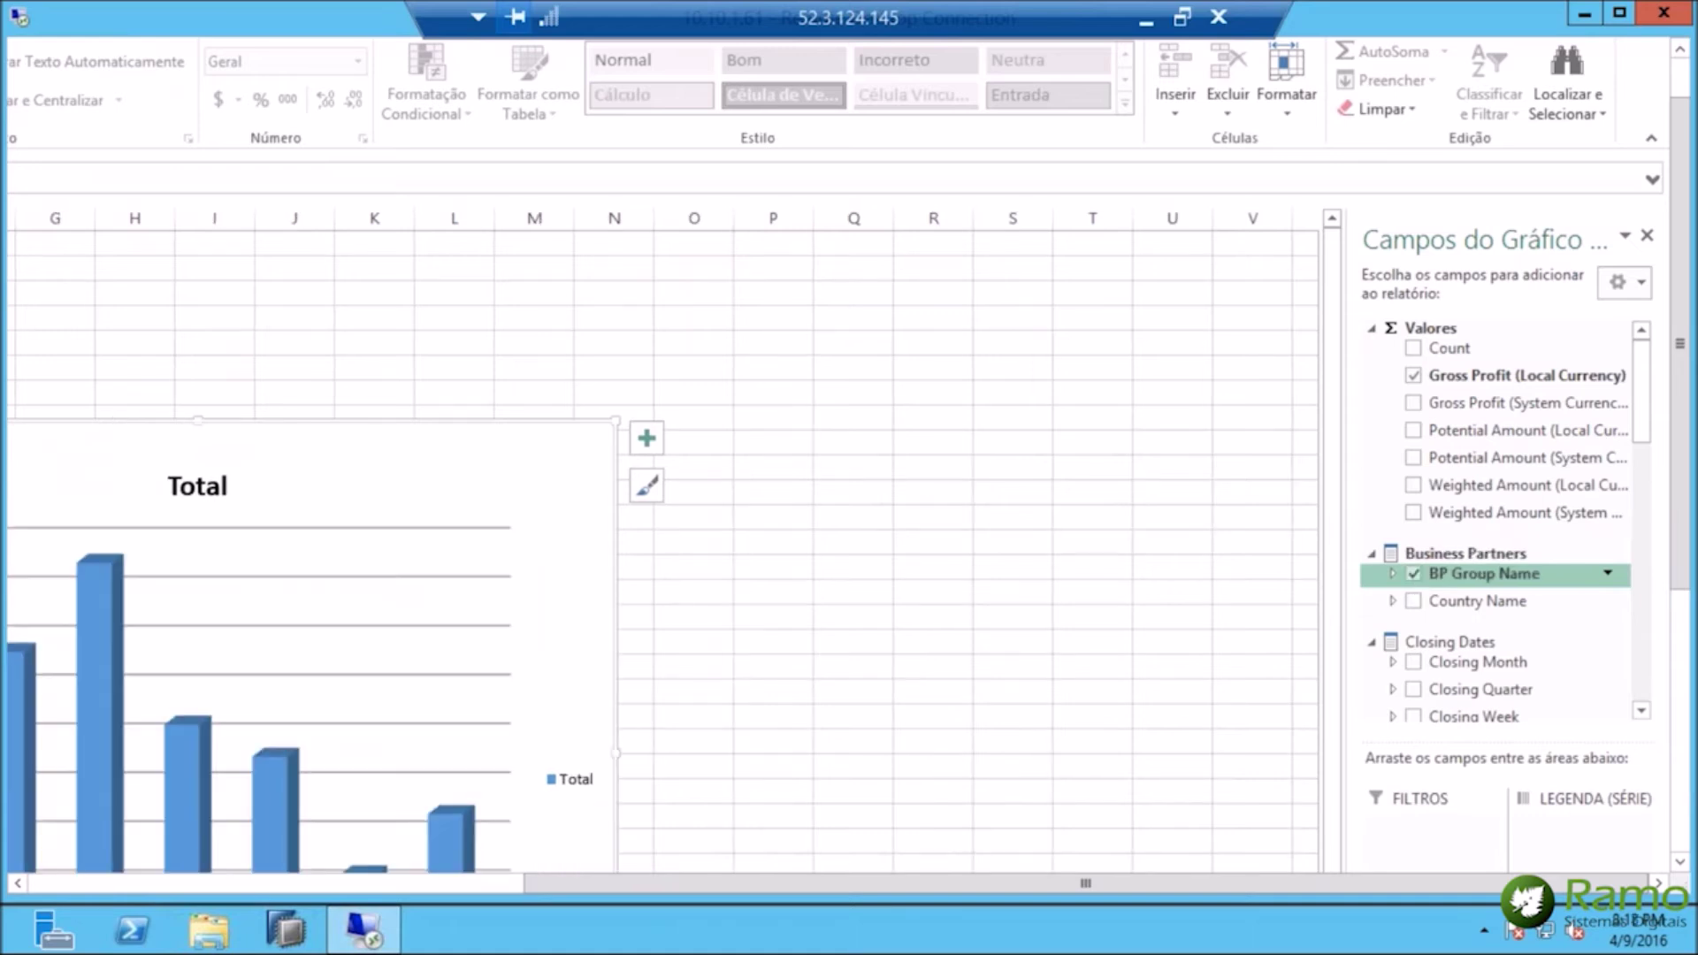
{"action": "left_click_drag", "start_coordinate": [1085, 884], "coordinate": [590, 884]}
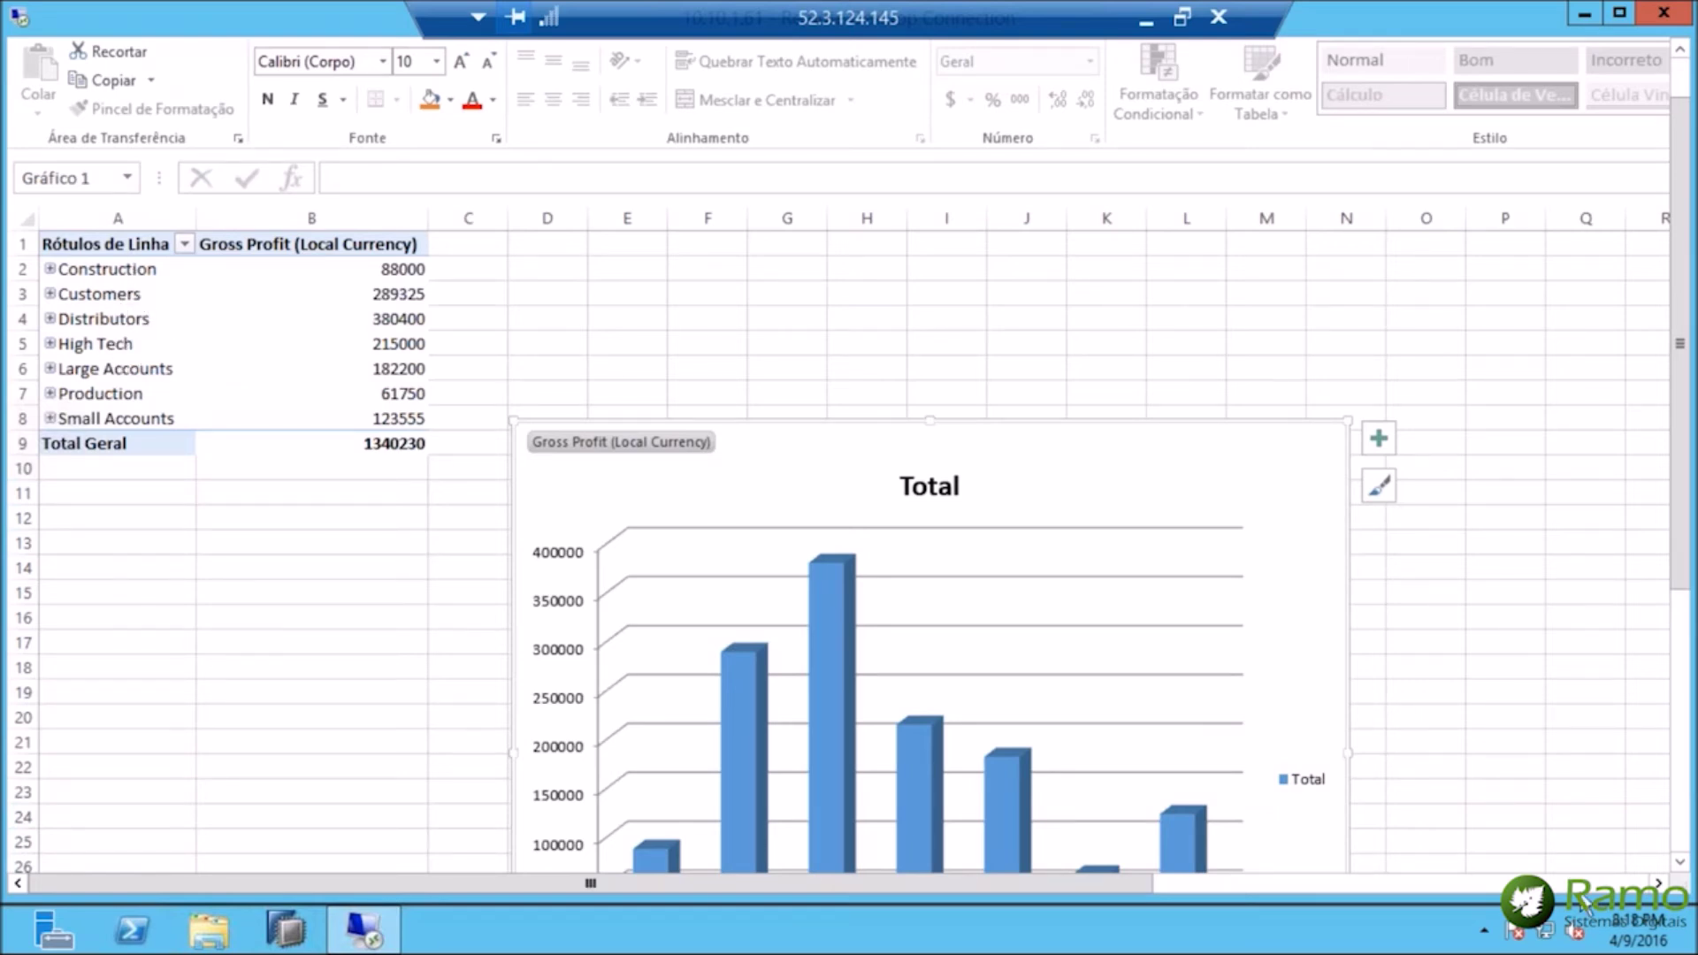
Add Closing Month and Closing Quarter as chart categories.
{"action": "left_click", "coordinate": [1599, 884]}
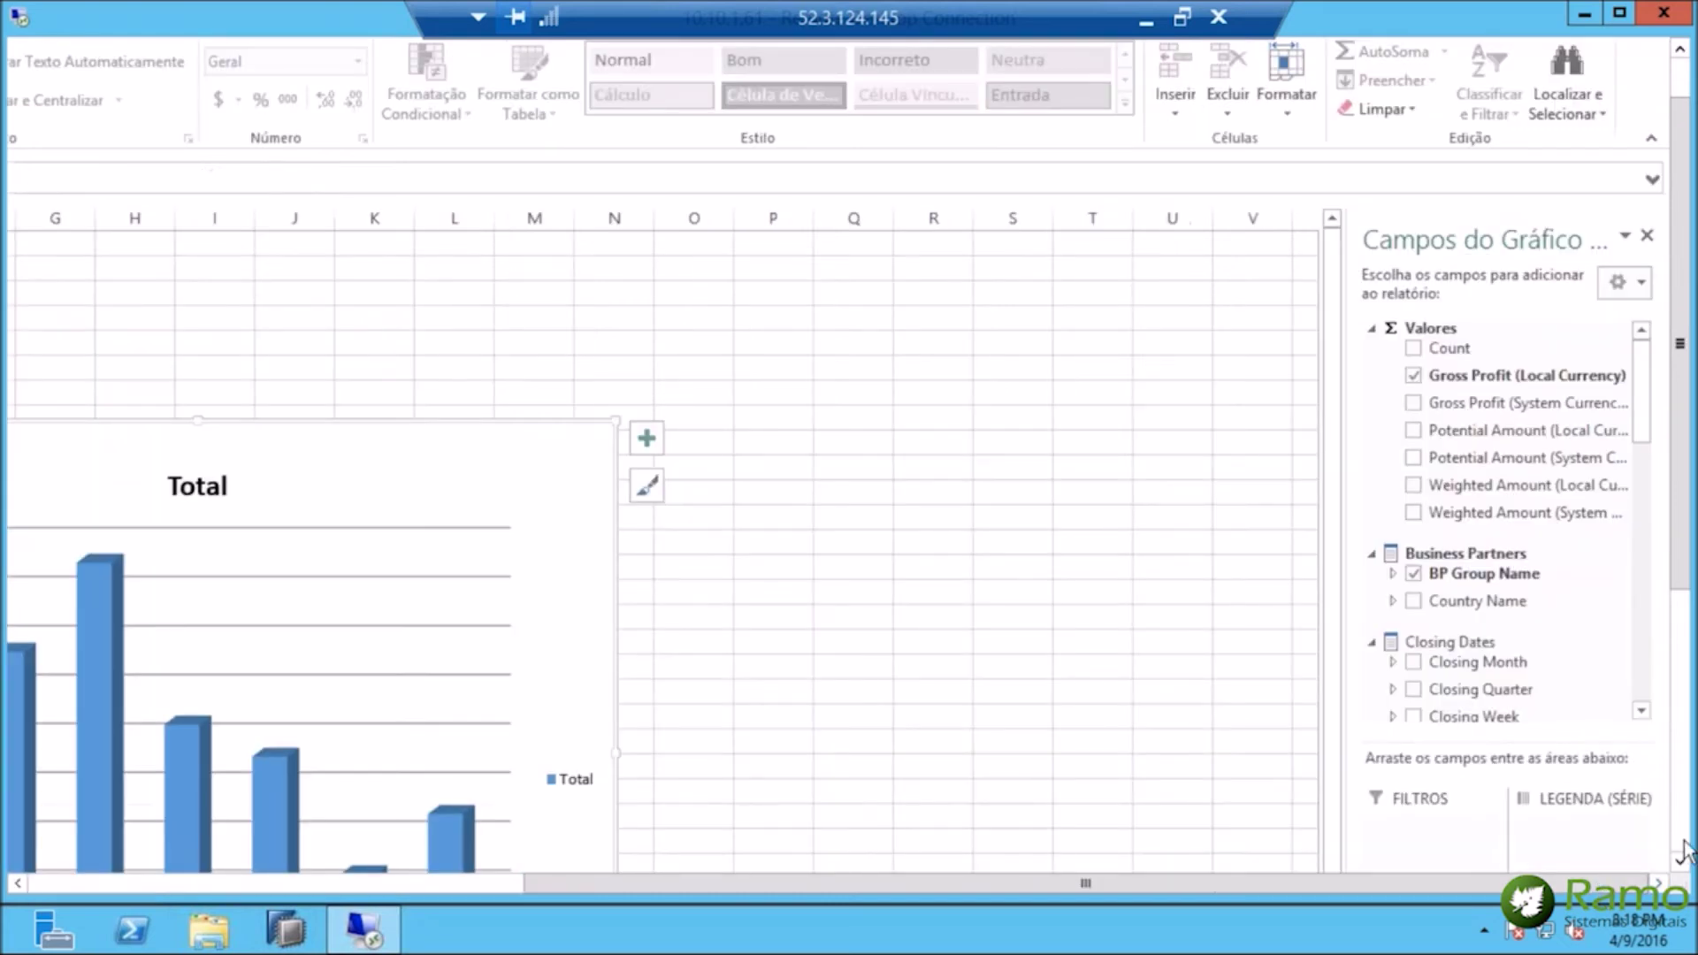
{"action": "left_click", "coordinate": [1685, 840]}
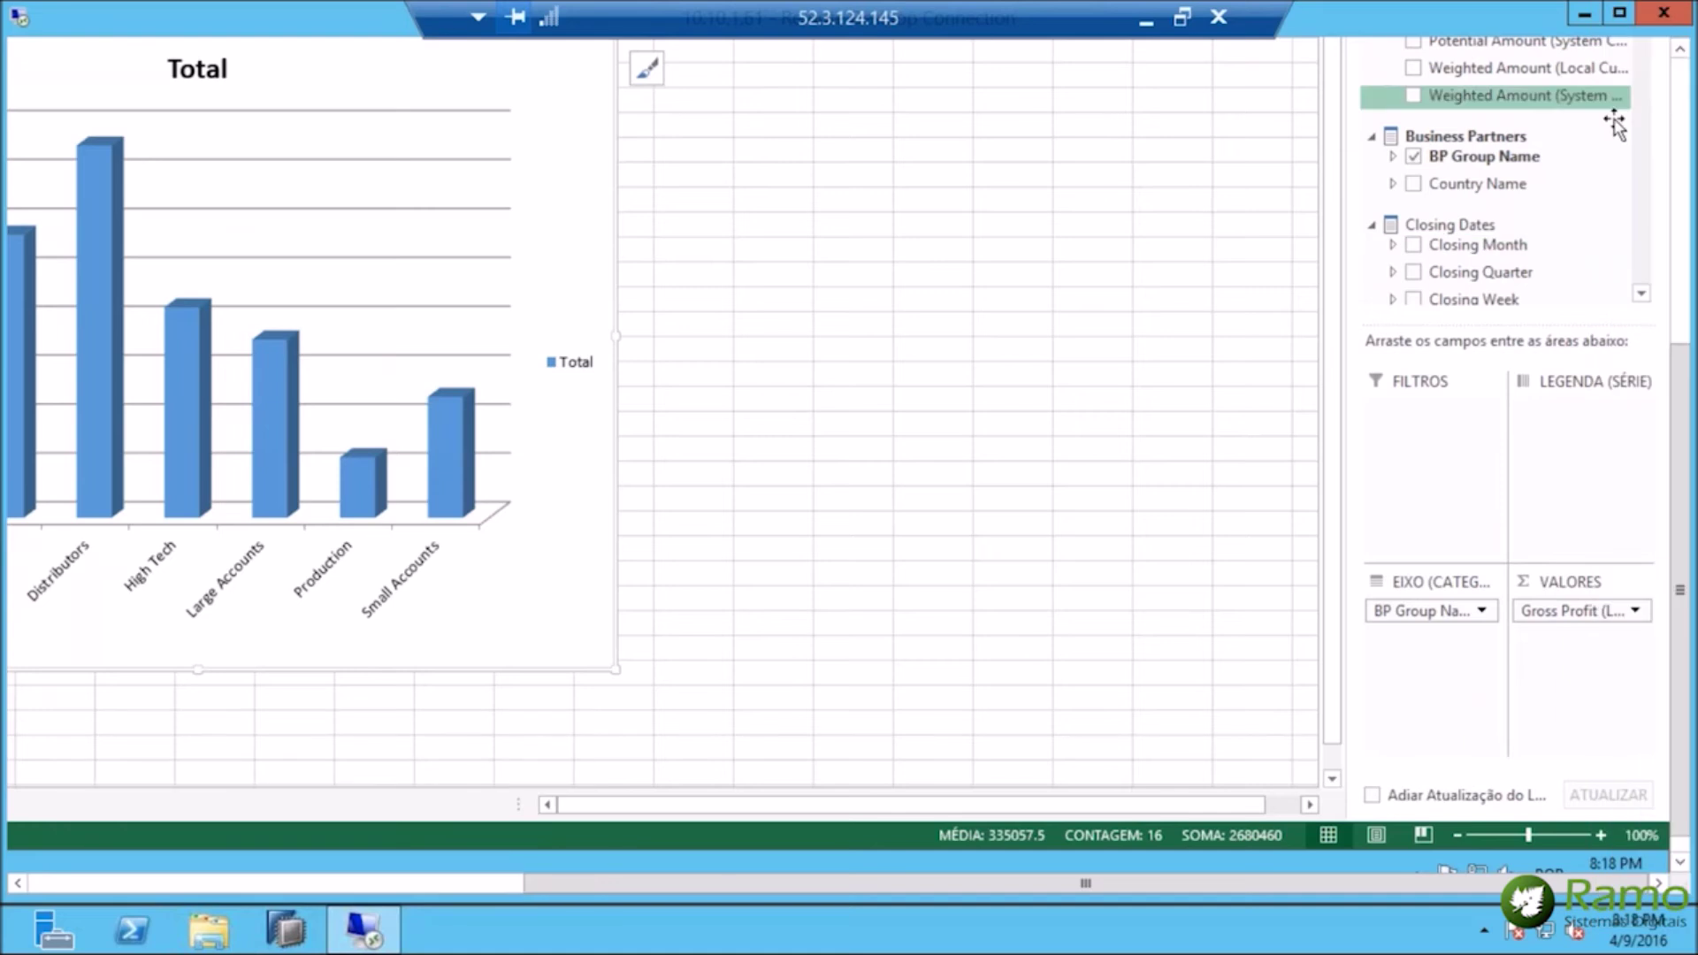
{"action": "left_click", "coordinate": [1685, 98]}
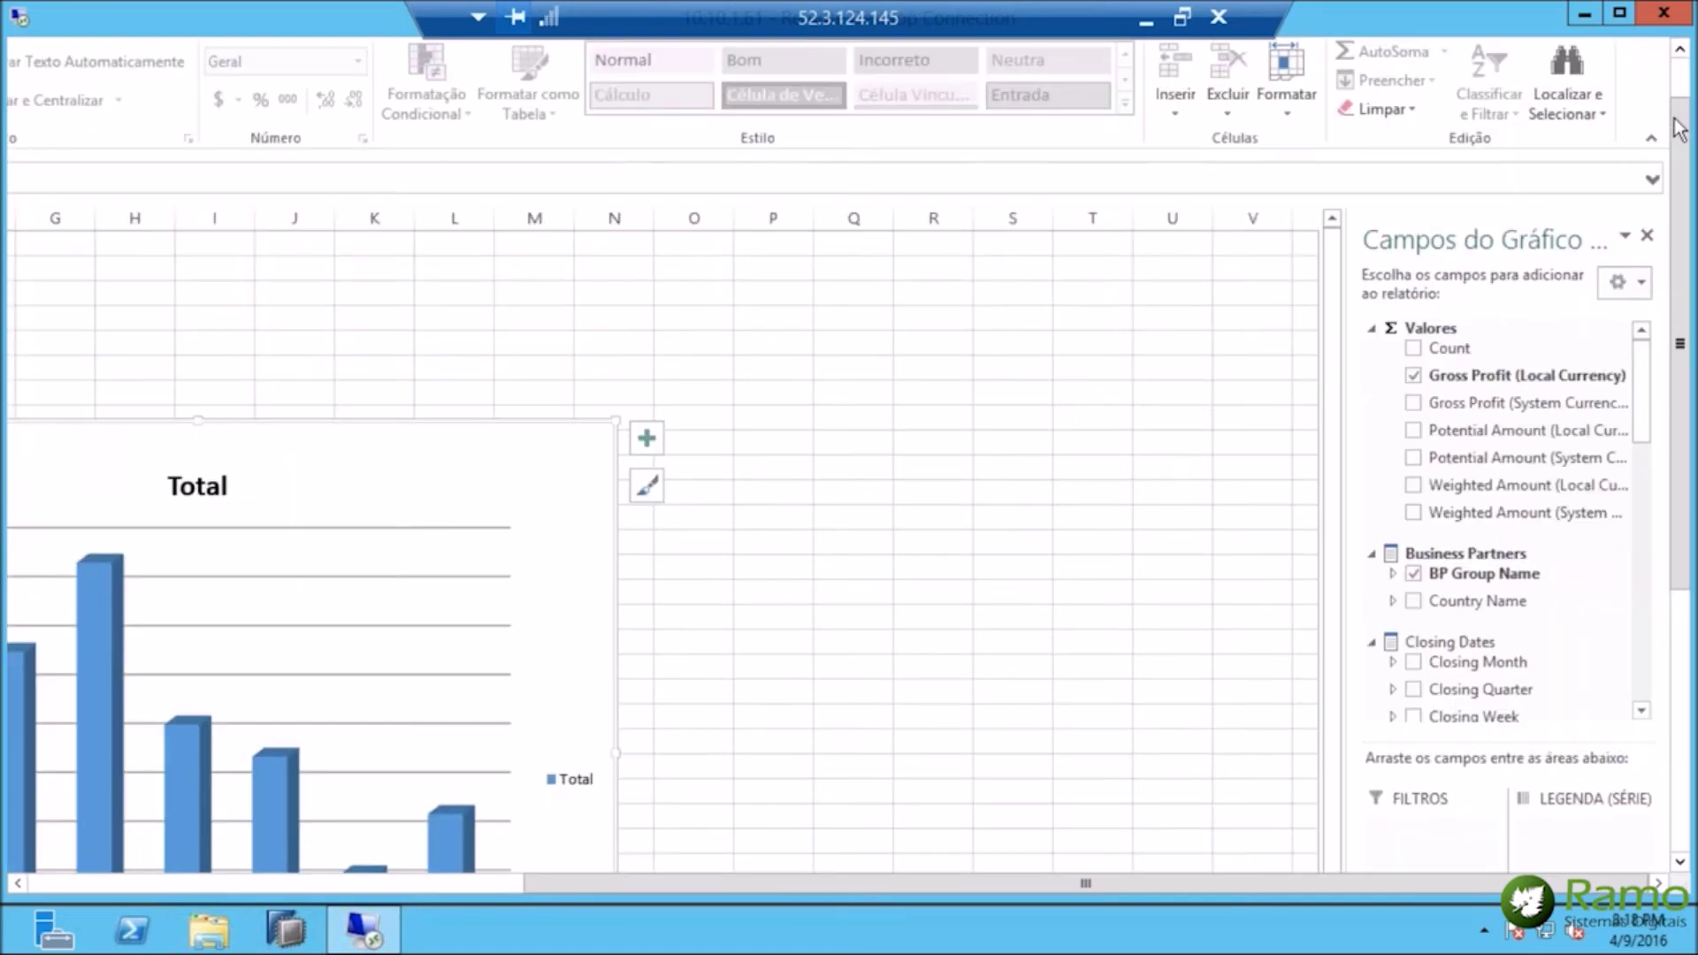
{"action": "left_click", "coordinate": [1641, 710]}
{"action": "left_click_drag", "start_coordinate": [1641, 710], "coordinate": [1641, 710]}
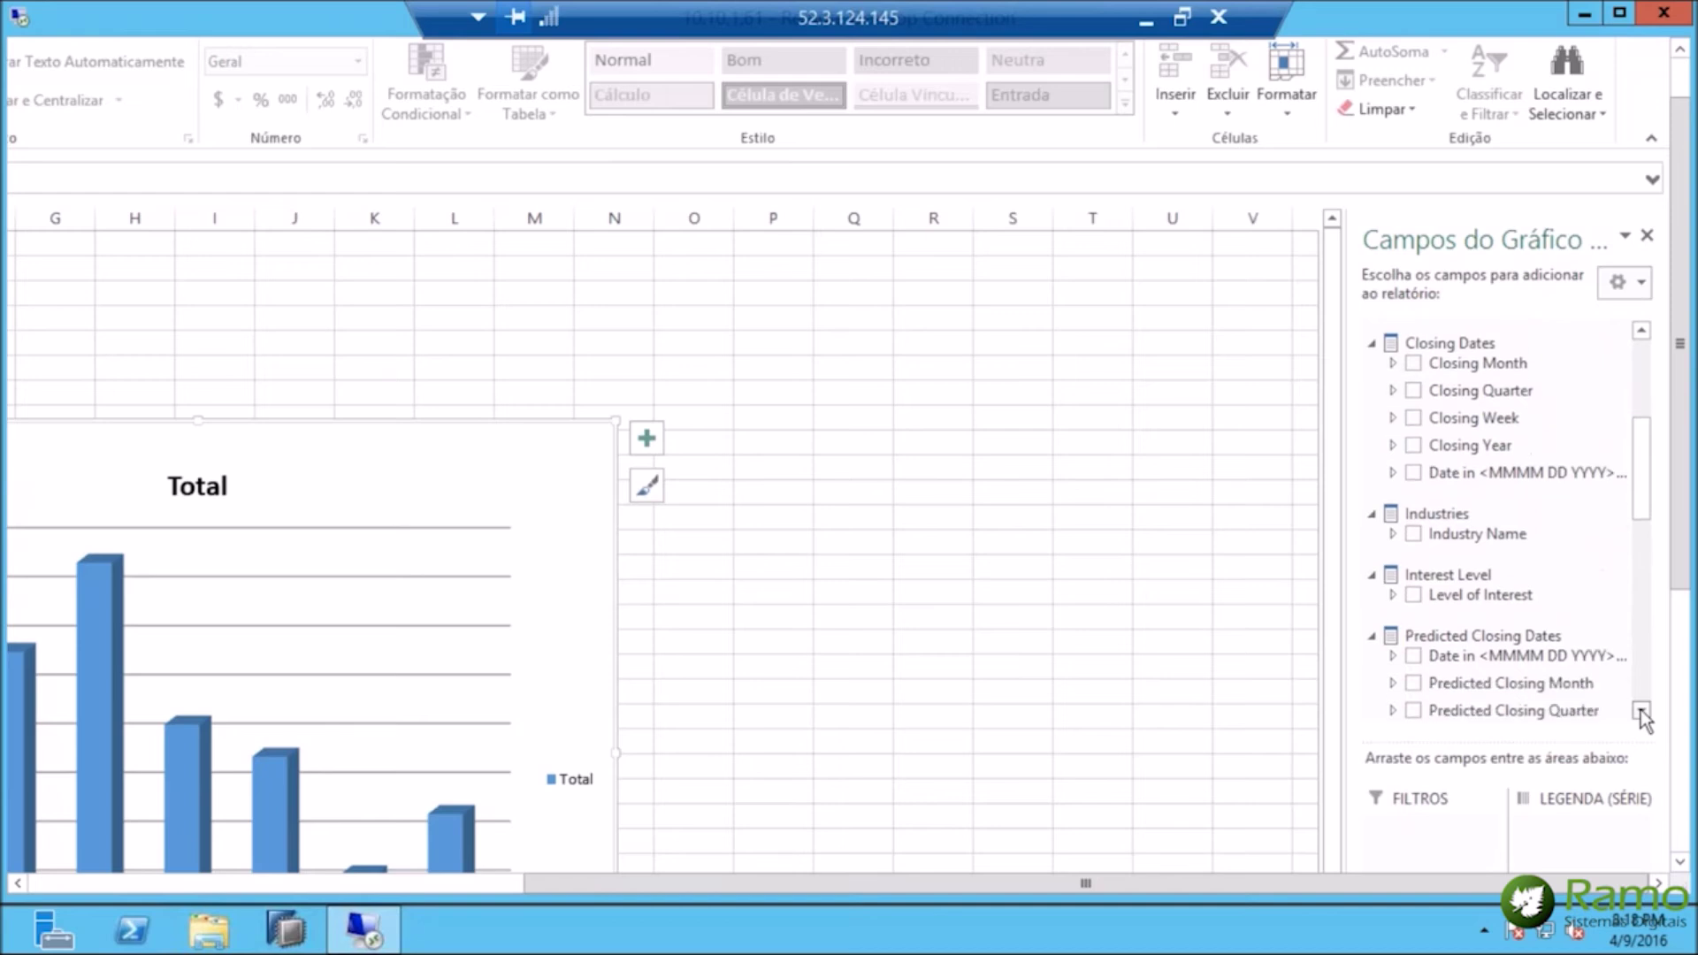
{"action": "left_click", "coordinate": [1413, 363]}
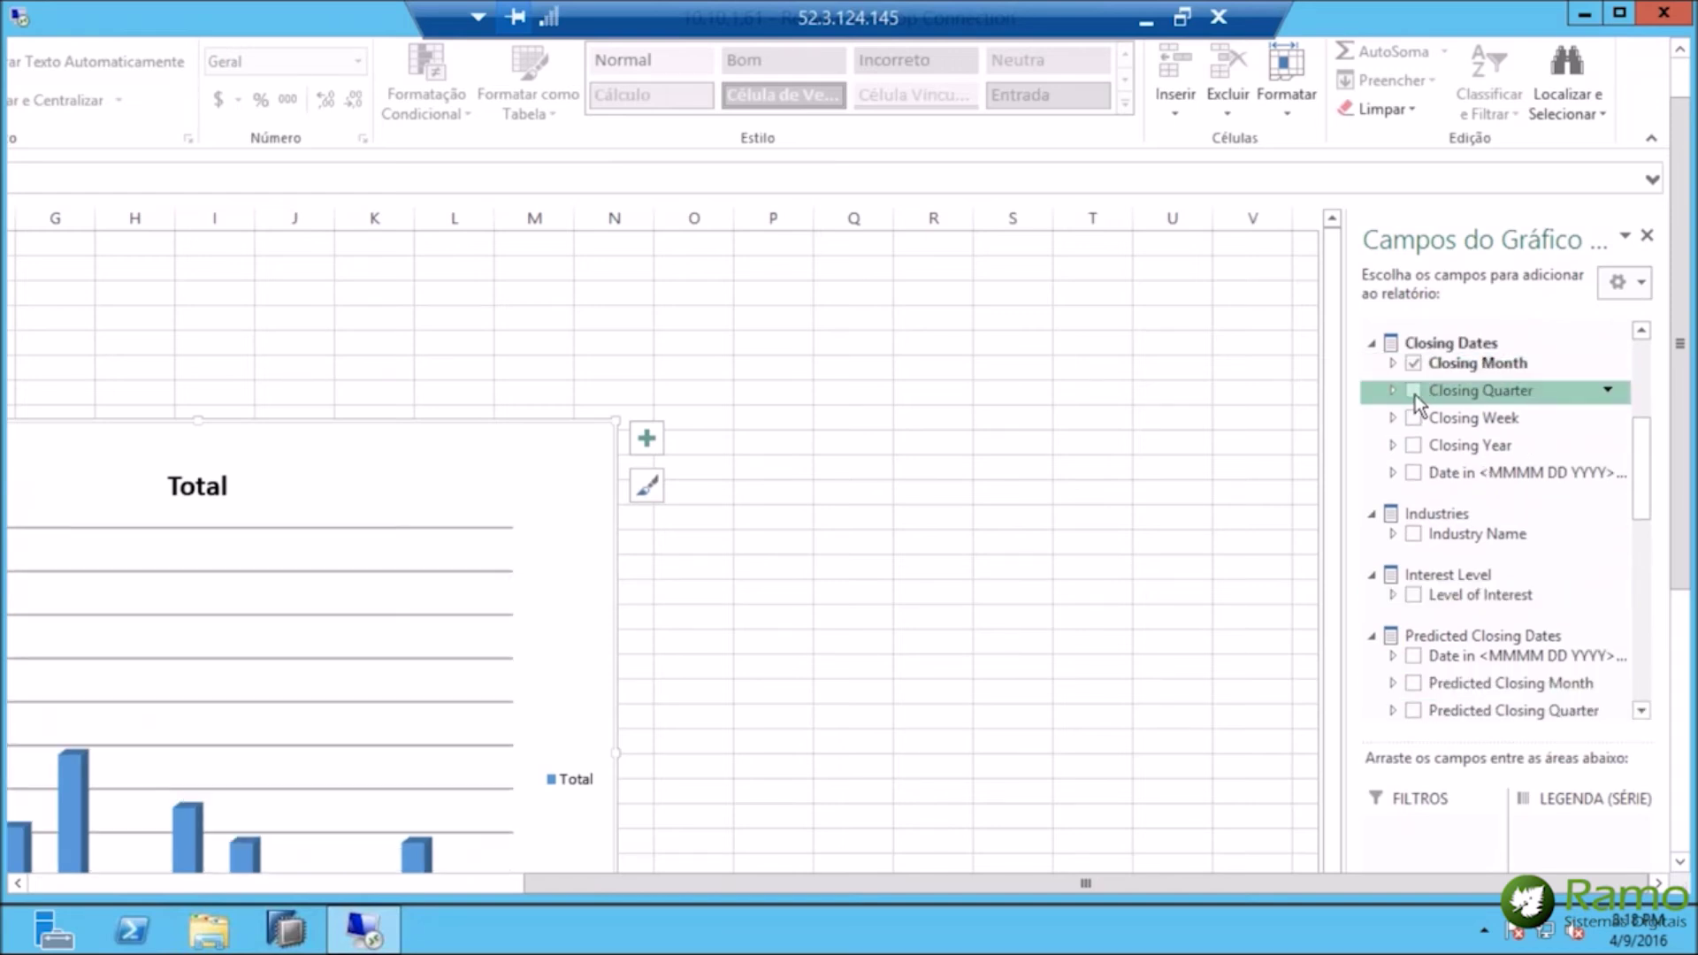
{"action": "left_click", "coordinate": [1413, 390]}
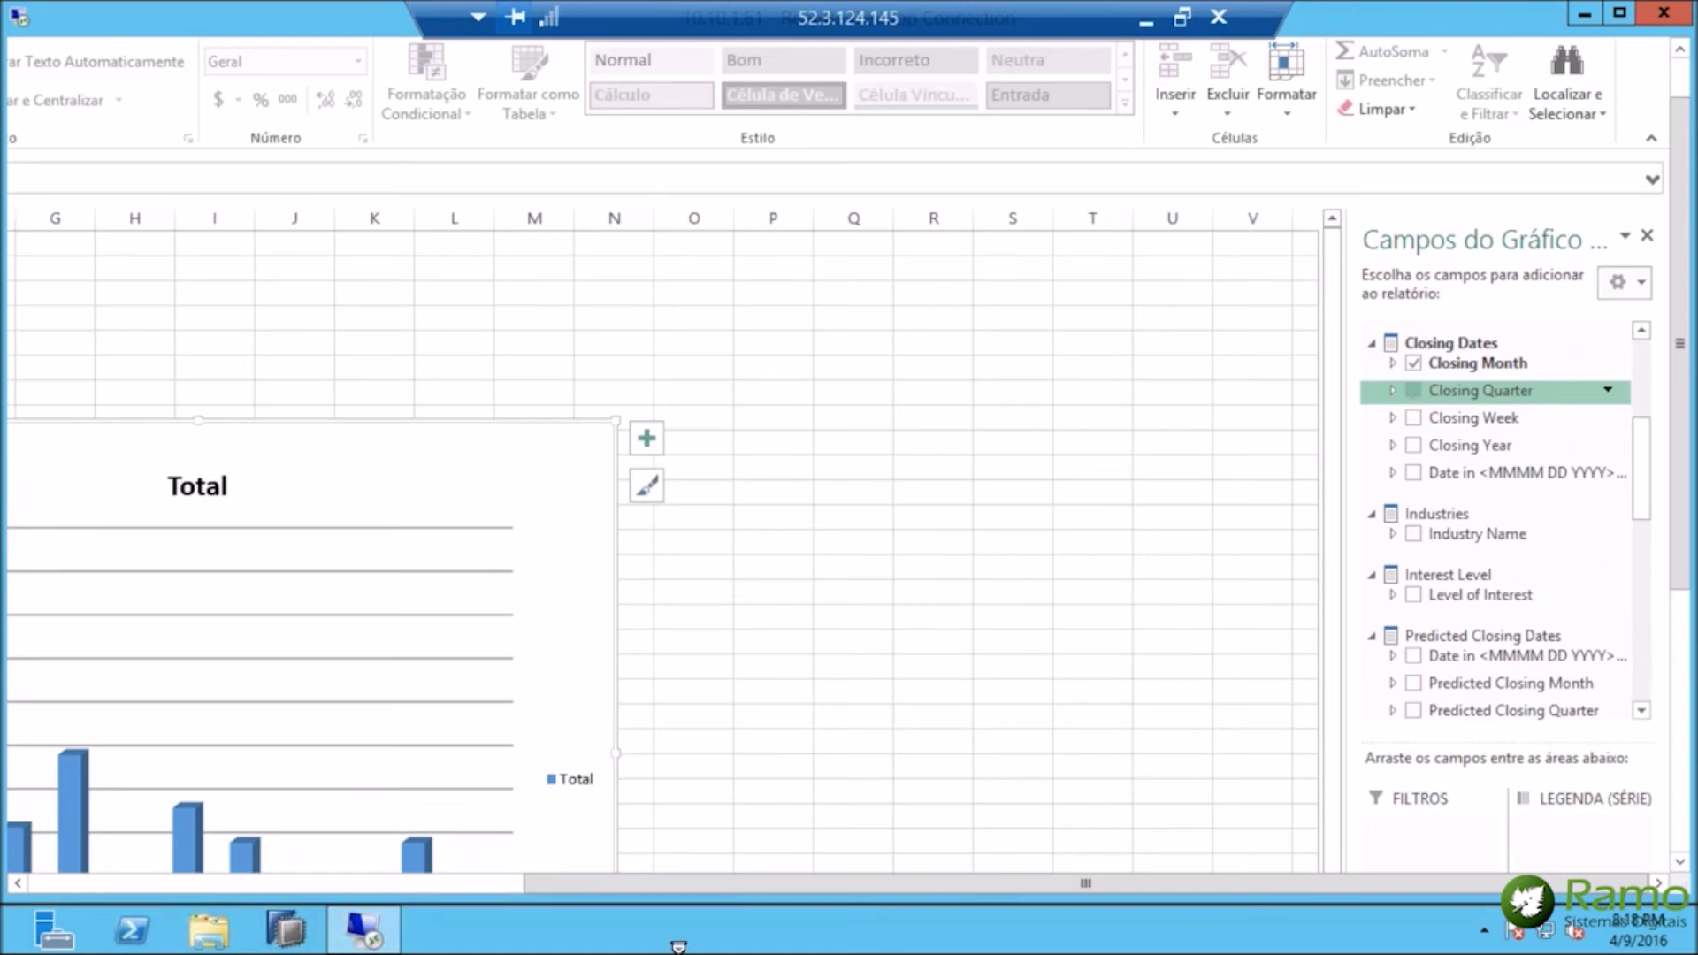
Review the finished pivot chart, then close the workbook without saving.
{"action": "left_click", "coordinate": [49, 883]}
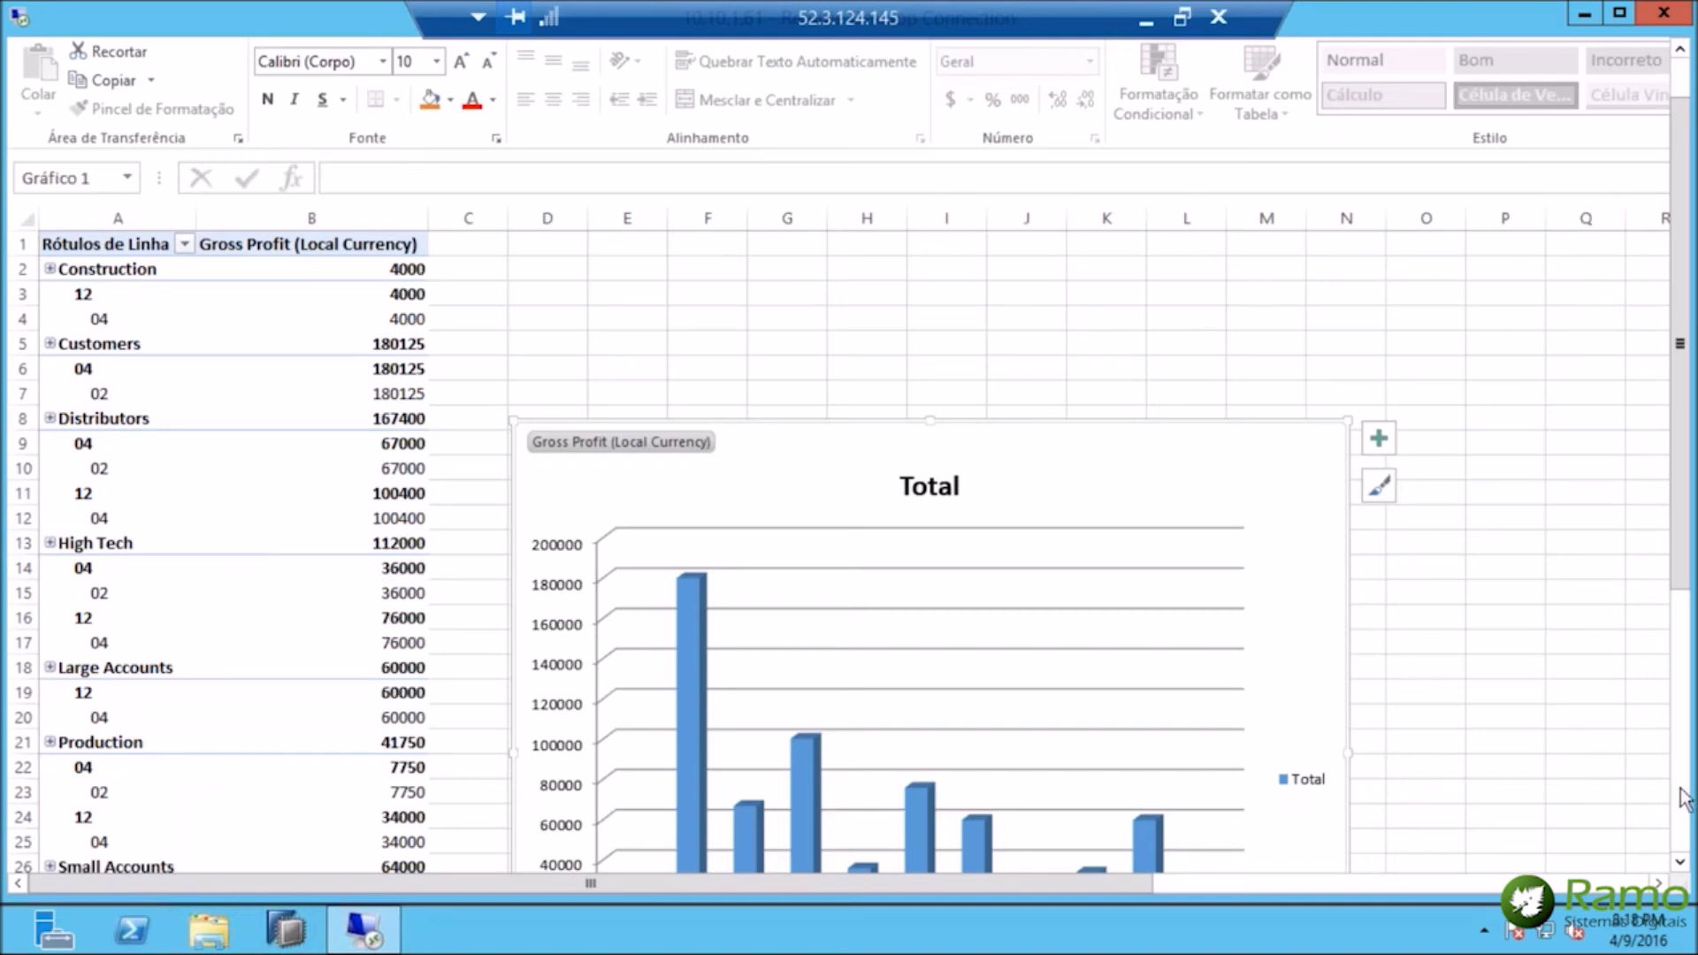
{"action": "left_click_drag", "start_coordinate": [1682, 113], "coordinate": [1682, 358]}
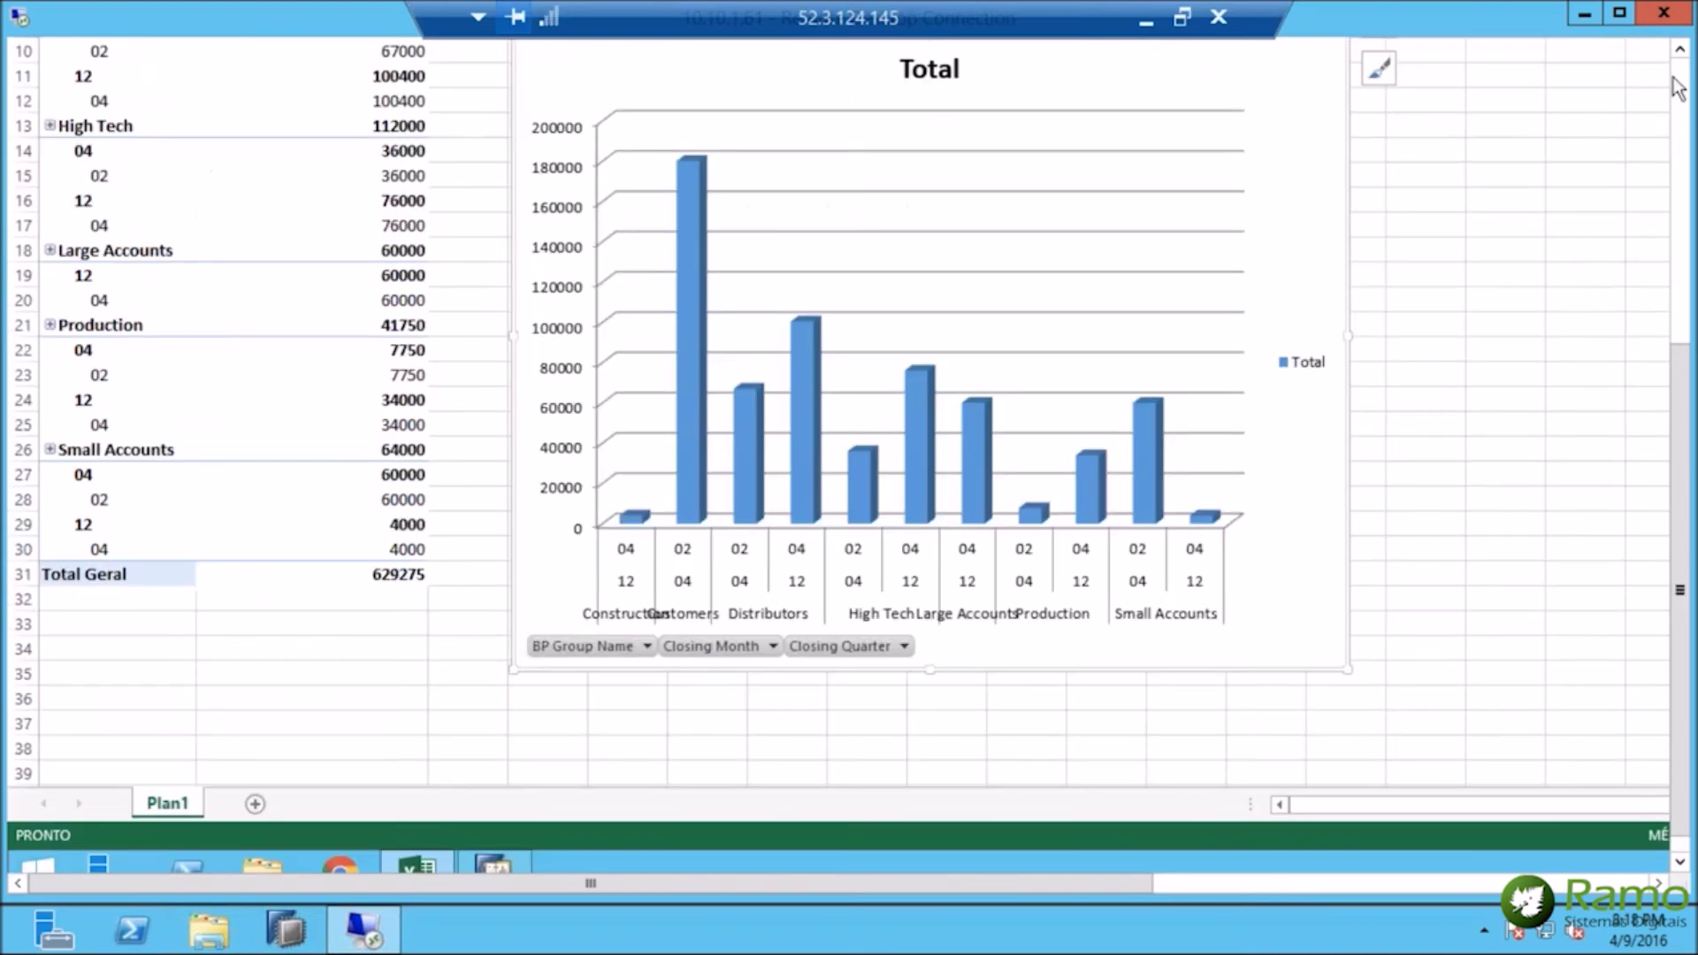
{"action": "left_click", "coordinate": [1679, 78]}
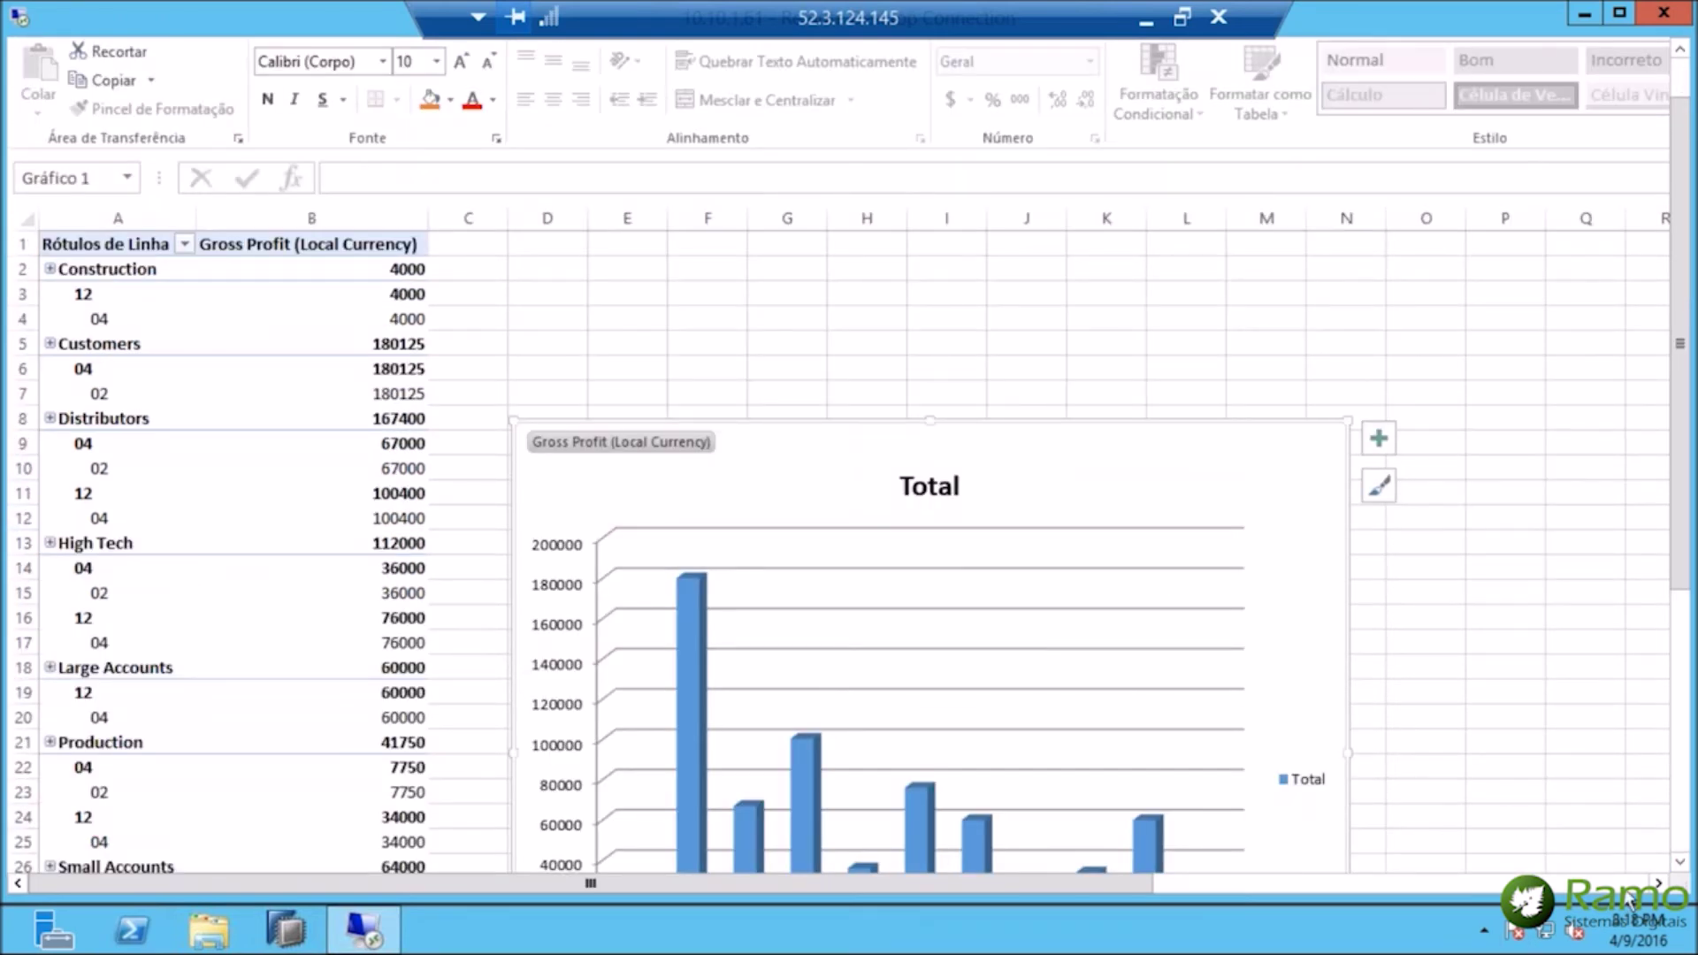
{"action": "left_click", "coordinate": [1625, 884]}
{"action": "left_click", "coordinate": [1679, 49]}
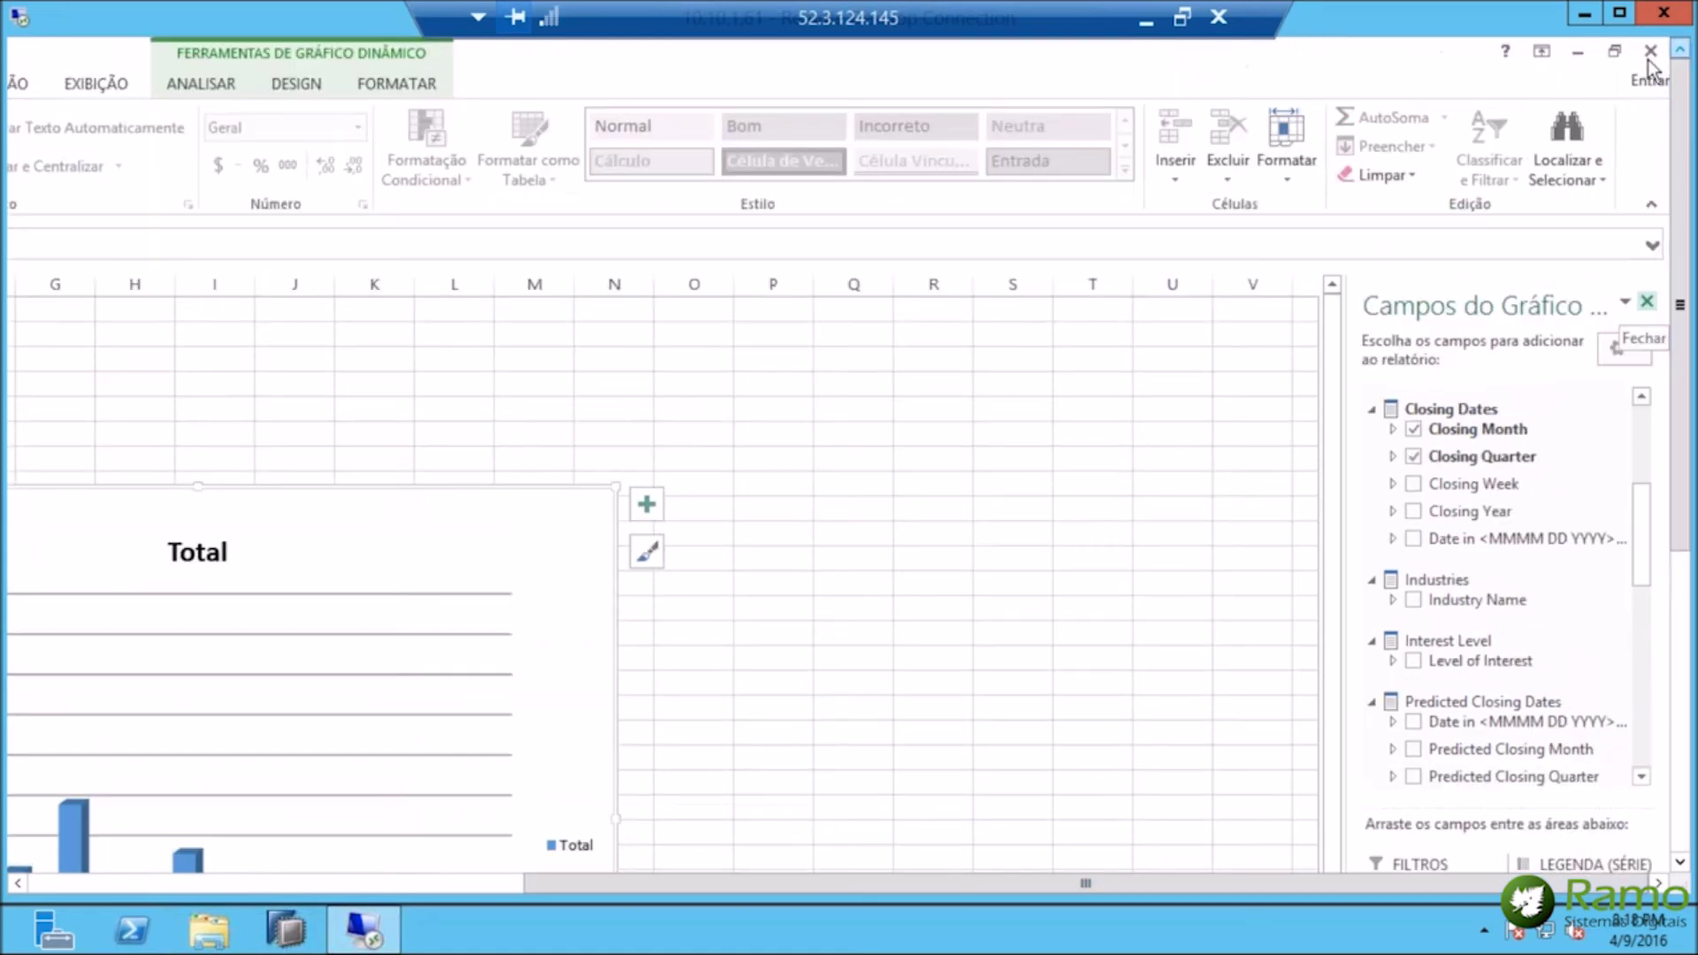
{"action": "left_click", "coordinate": [1650, 51]}
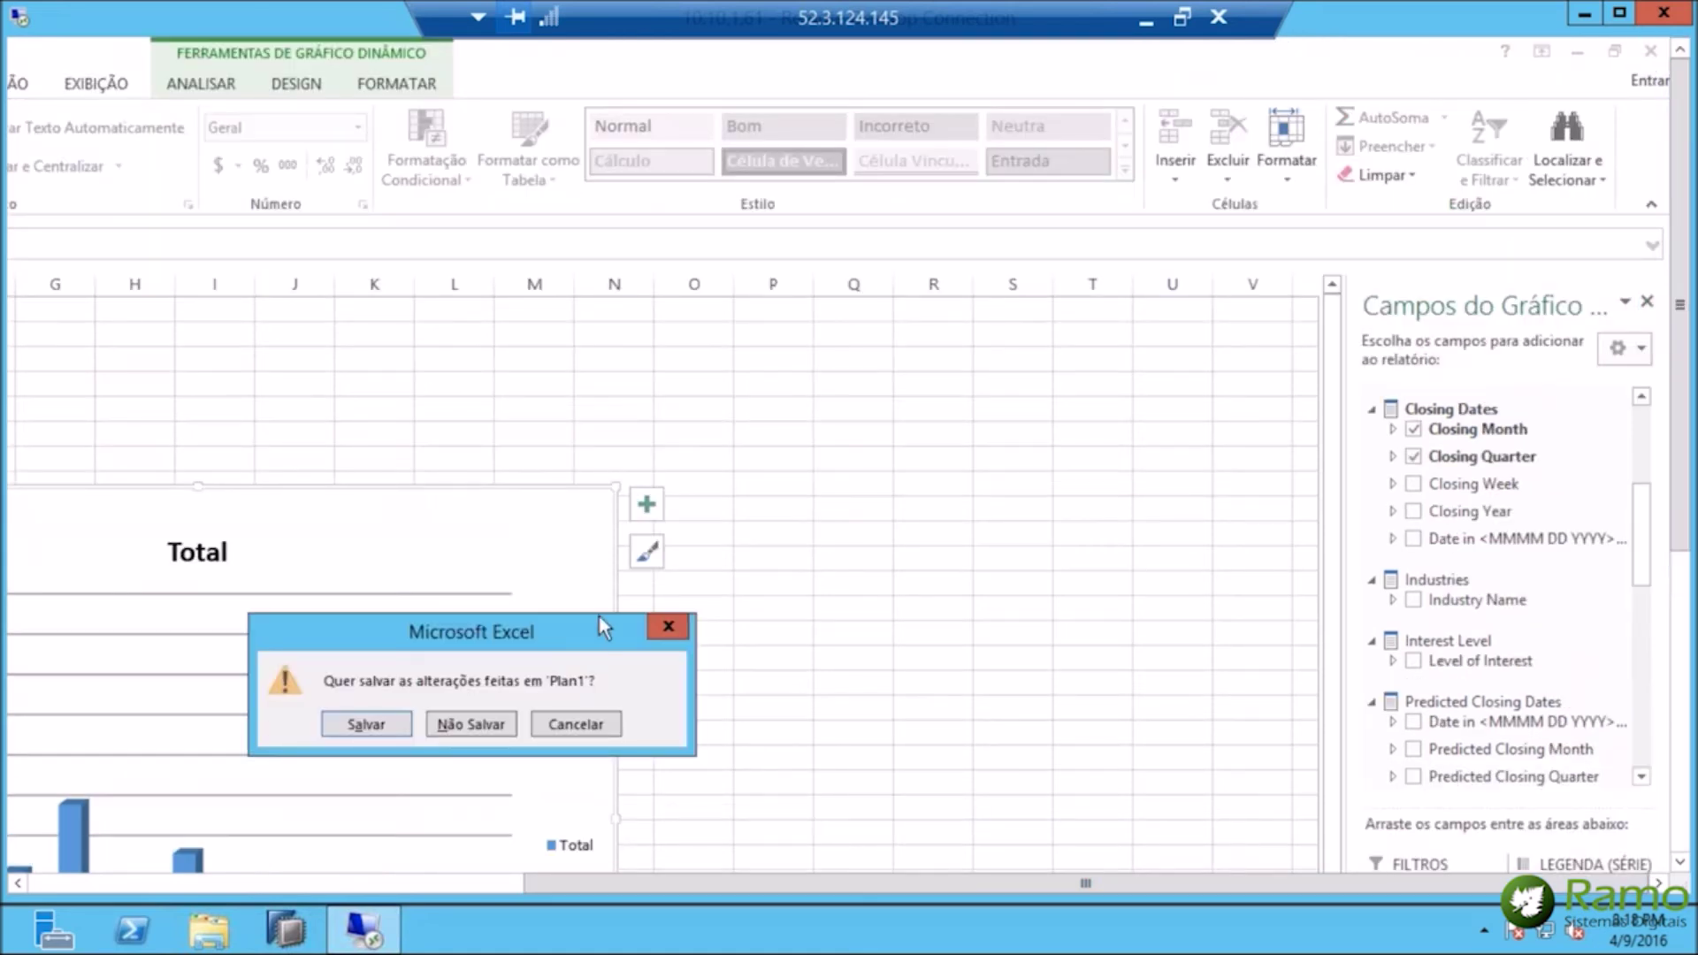
{"action": "left_click", "coordinate": [485, 727]}
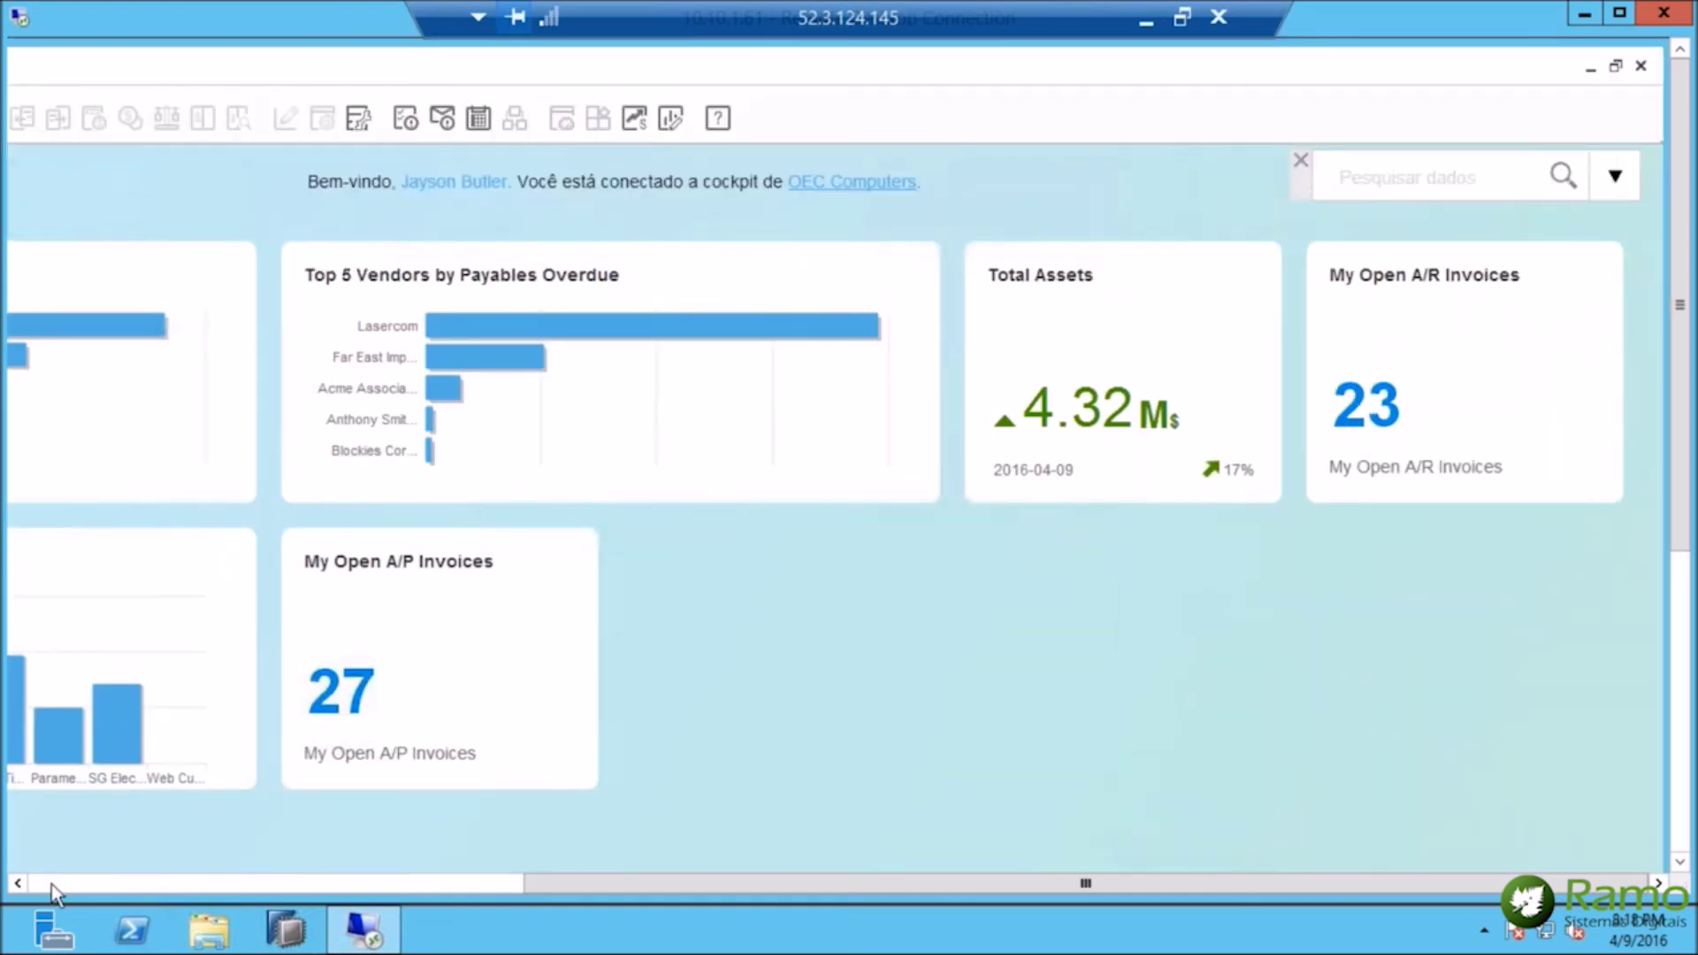
Open Previsão de fluxo de caixa and maximize it to fill the workspace.
{"action": "left_click", "coordinate": [51, 883]}
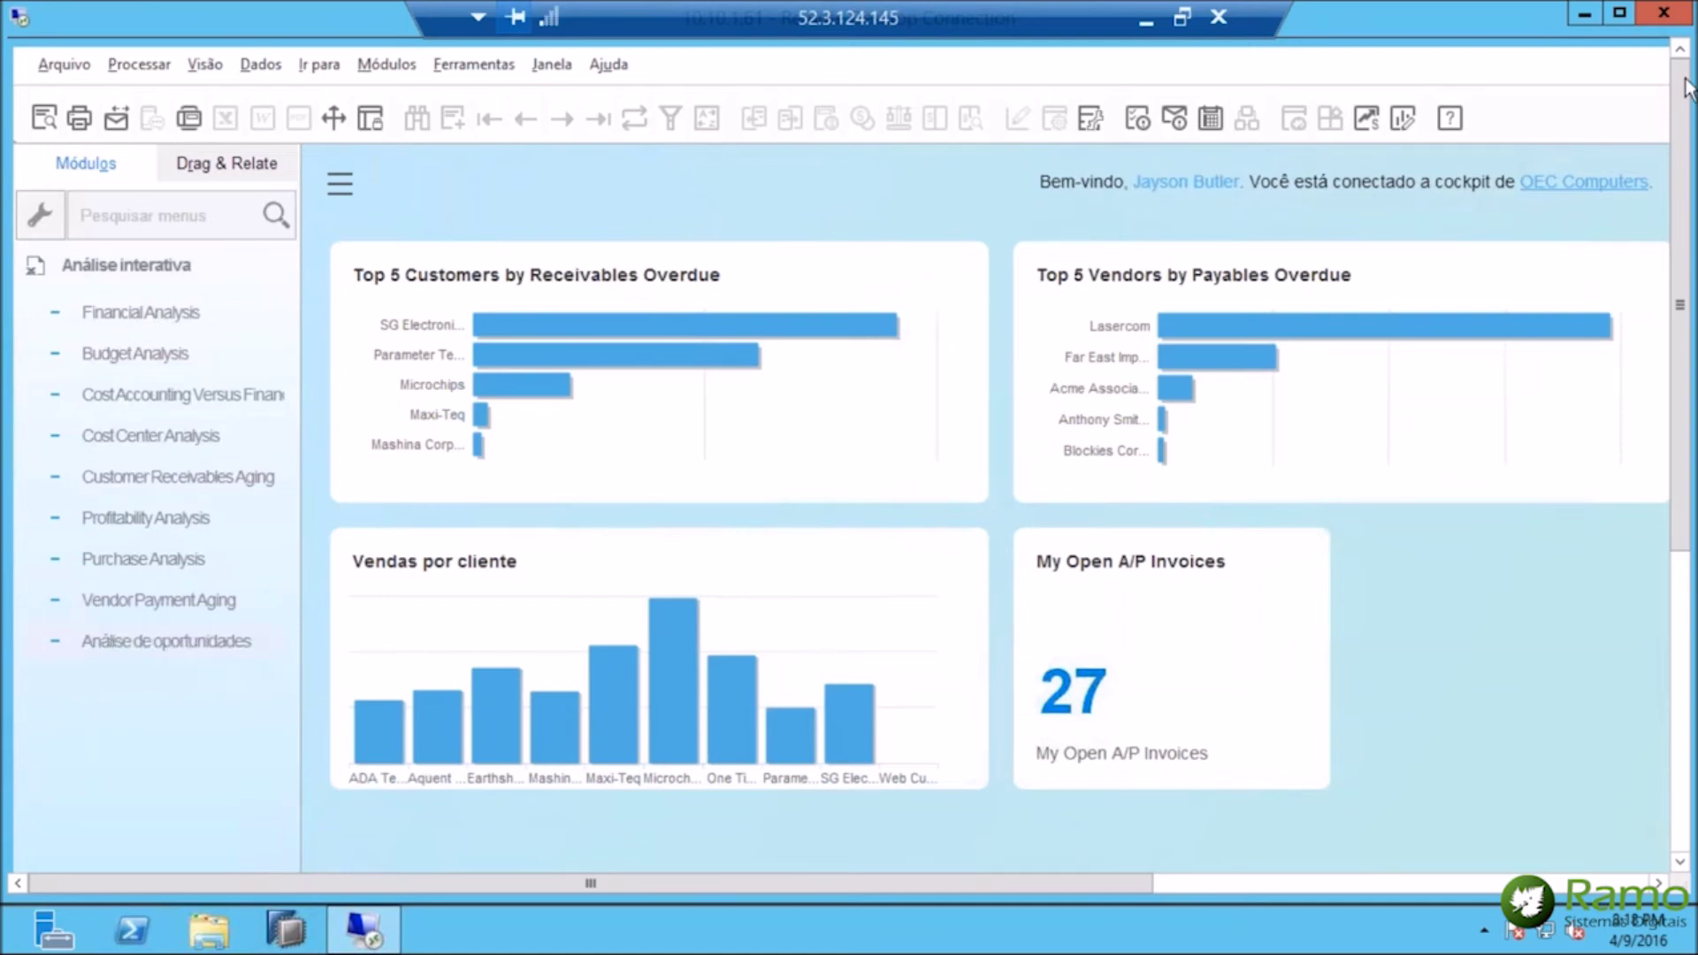
{"action": "left_click", "coordinate": [1366, 121]}
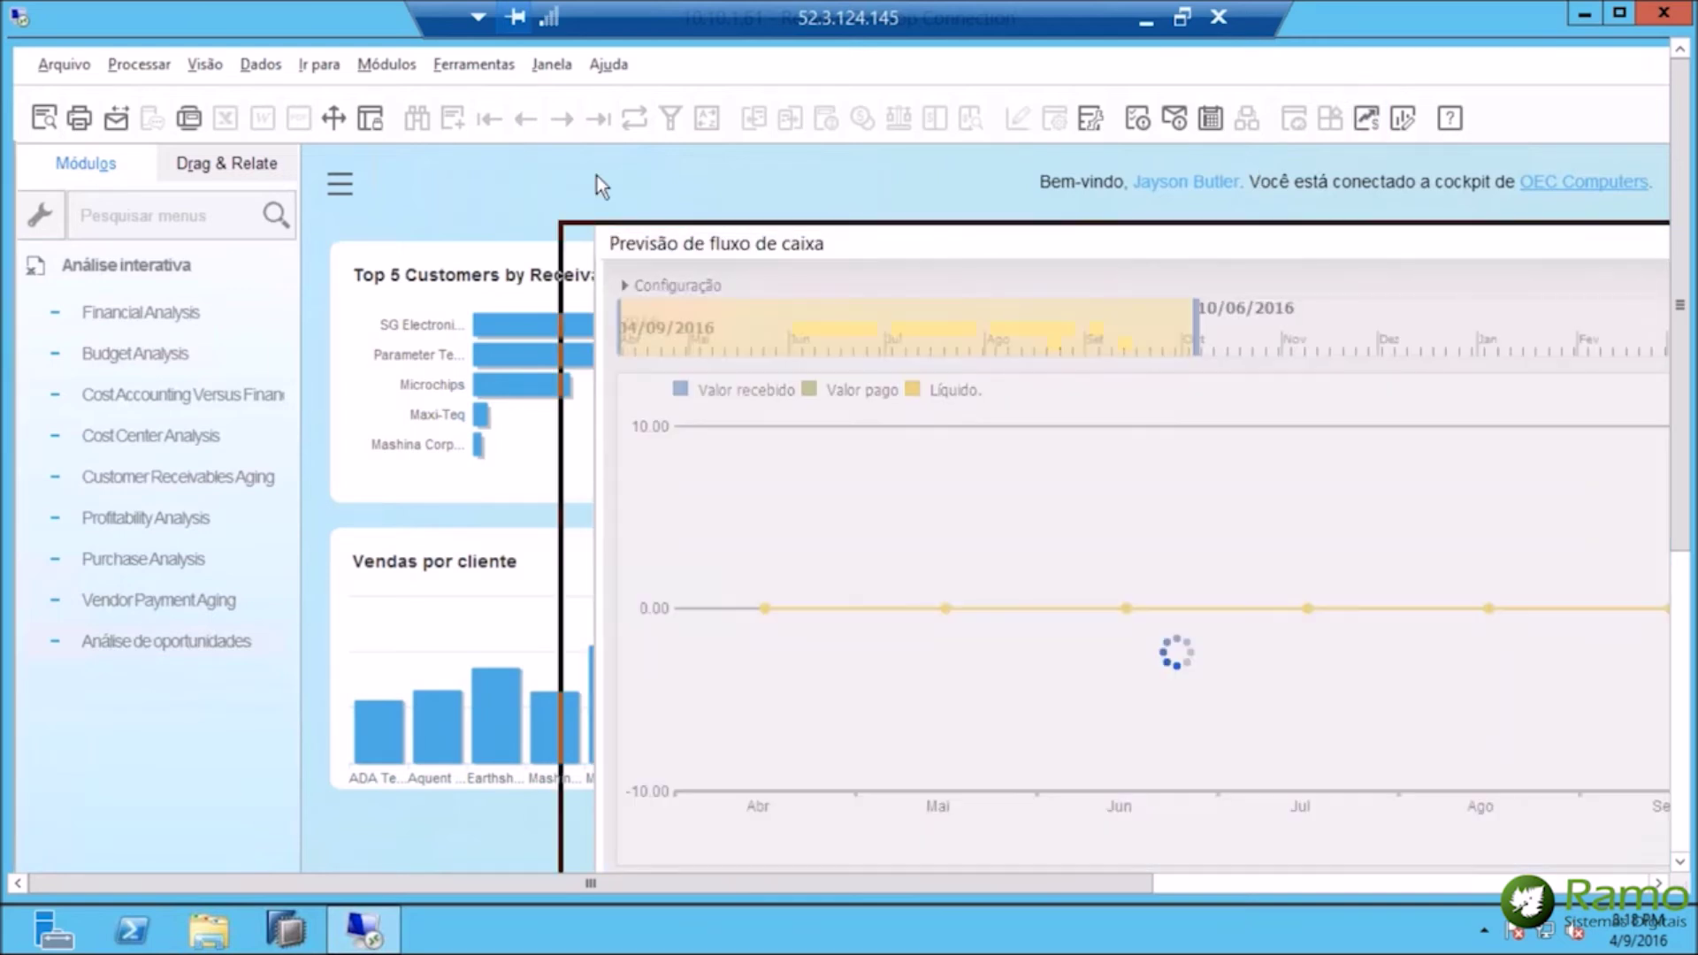
{"action": "left_click_drag", "start_coordinate": [962, 243], "coordinate": [184, 85]}
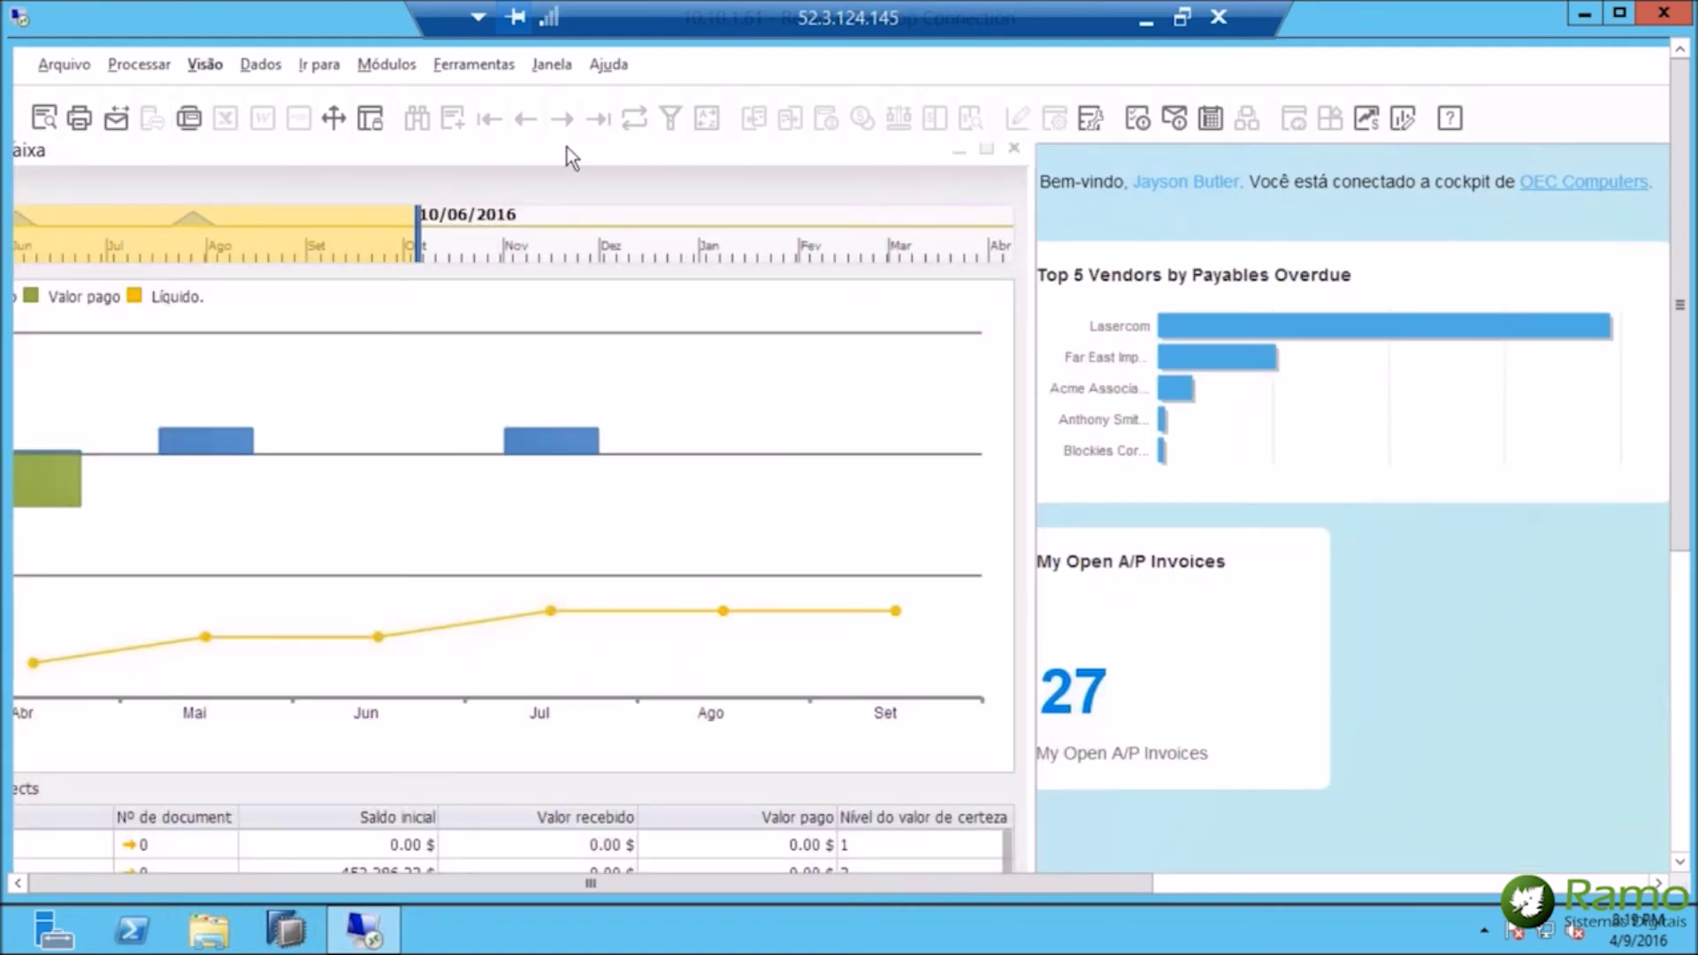
{"action": "left_click_drag", "start_coordinate": [687, 170], "coordinate": [805, 186]}
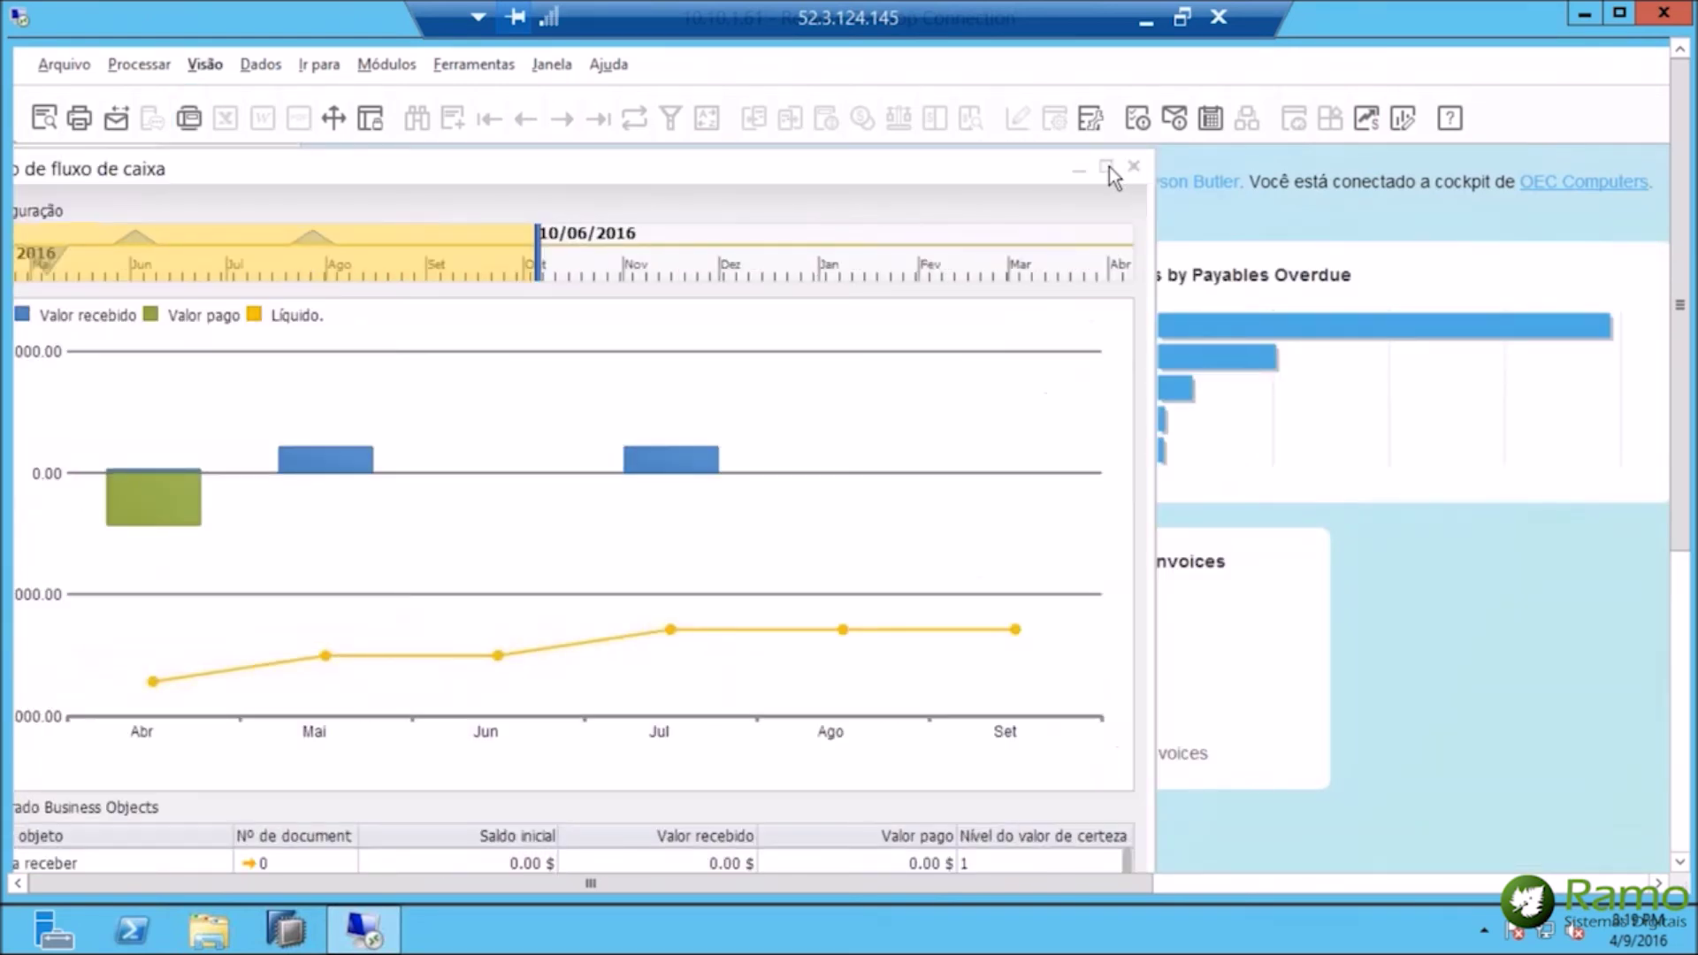
{"action": "left_click", "coordinate": [1106, 167]}
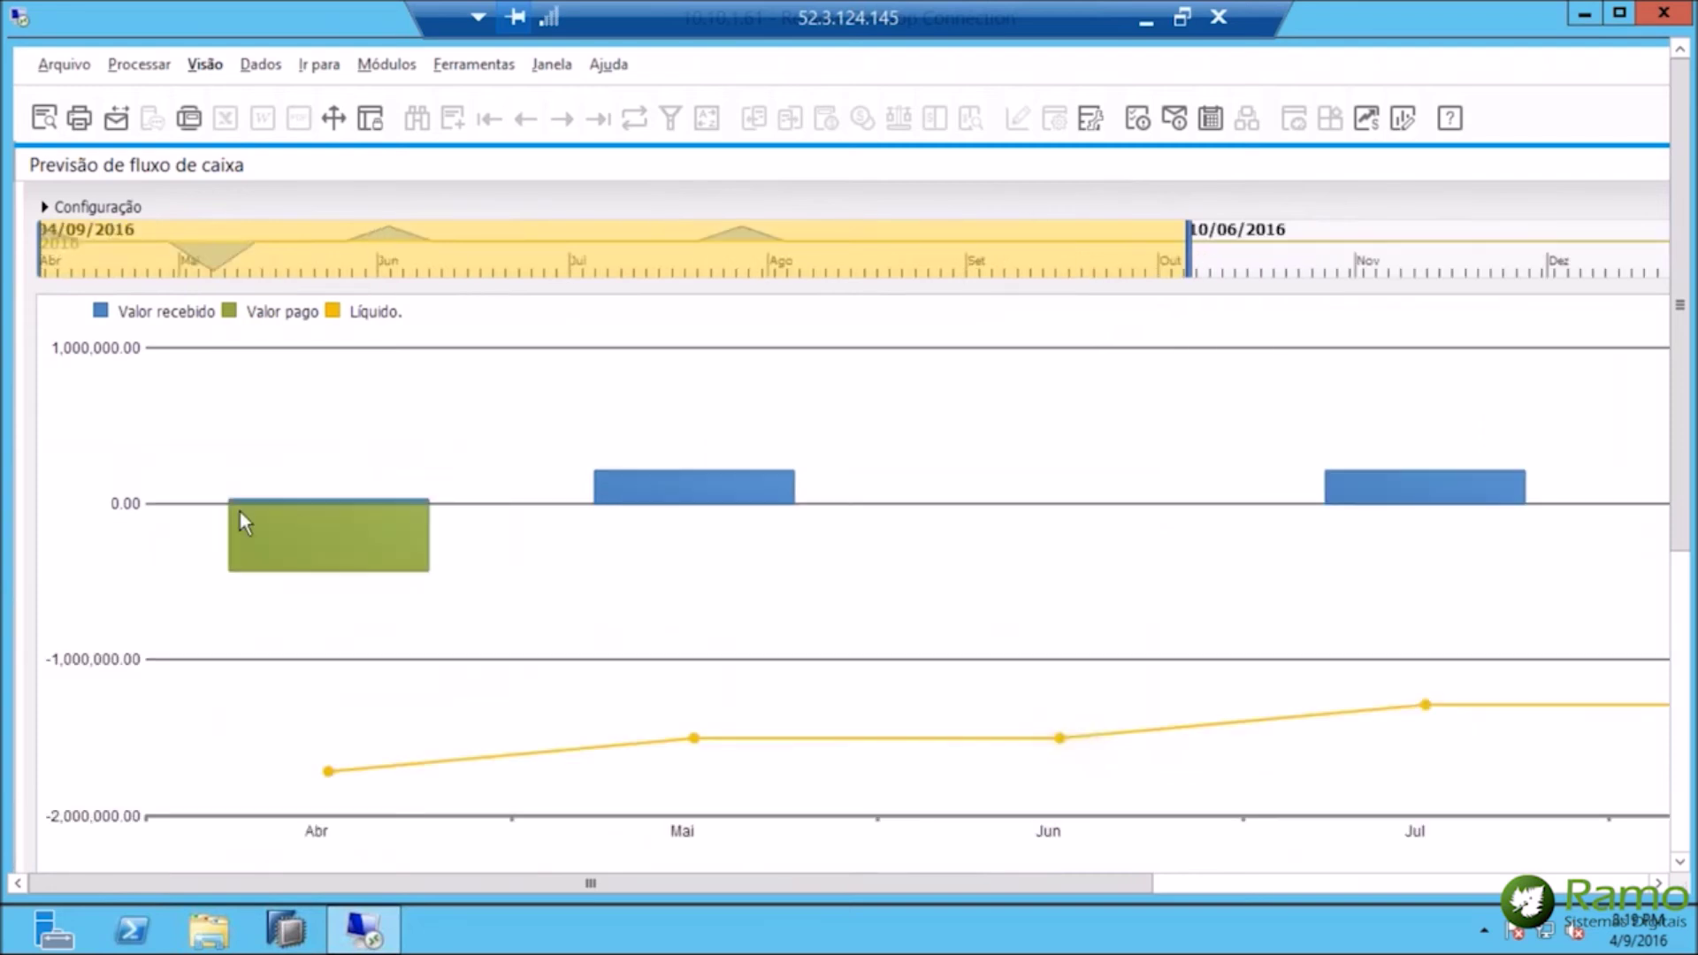
Narrow the forecast timeline so the range ends 06/03/2016.
{"action": "mouse_move", "coordinate": [353, 509]}
{"action": "left_click_drag", "start_coordinate": [1185, 242], "coordinate": [567, 251]}
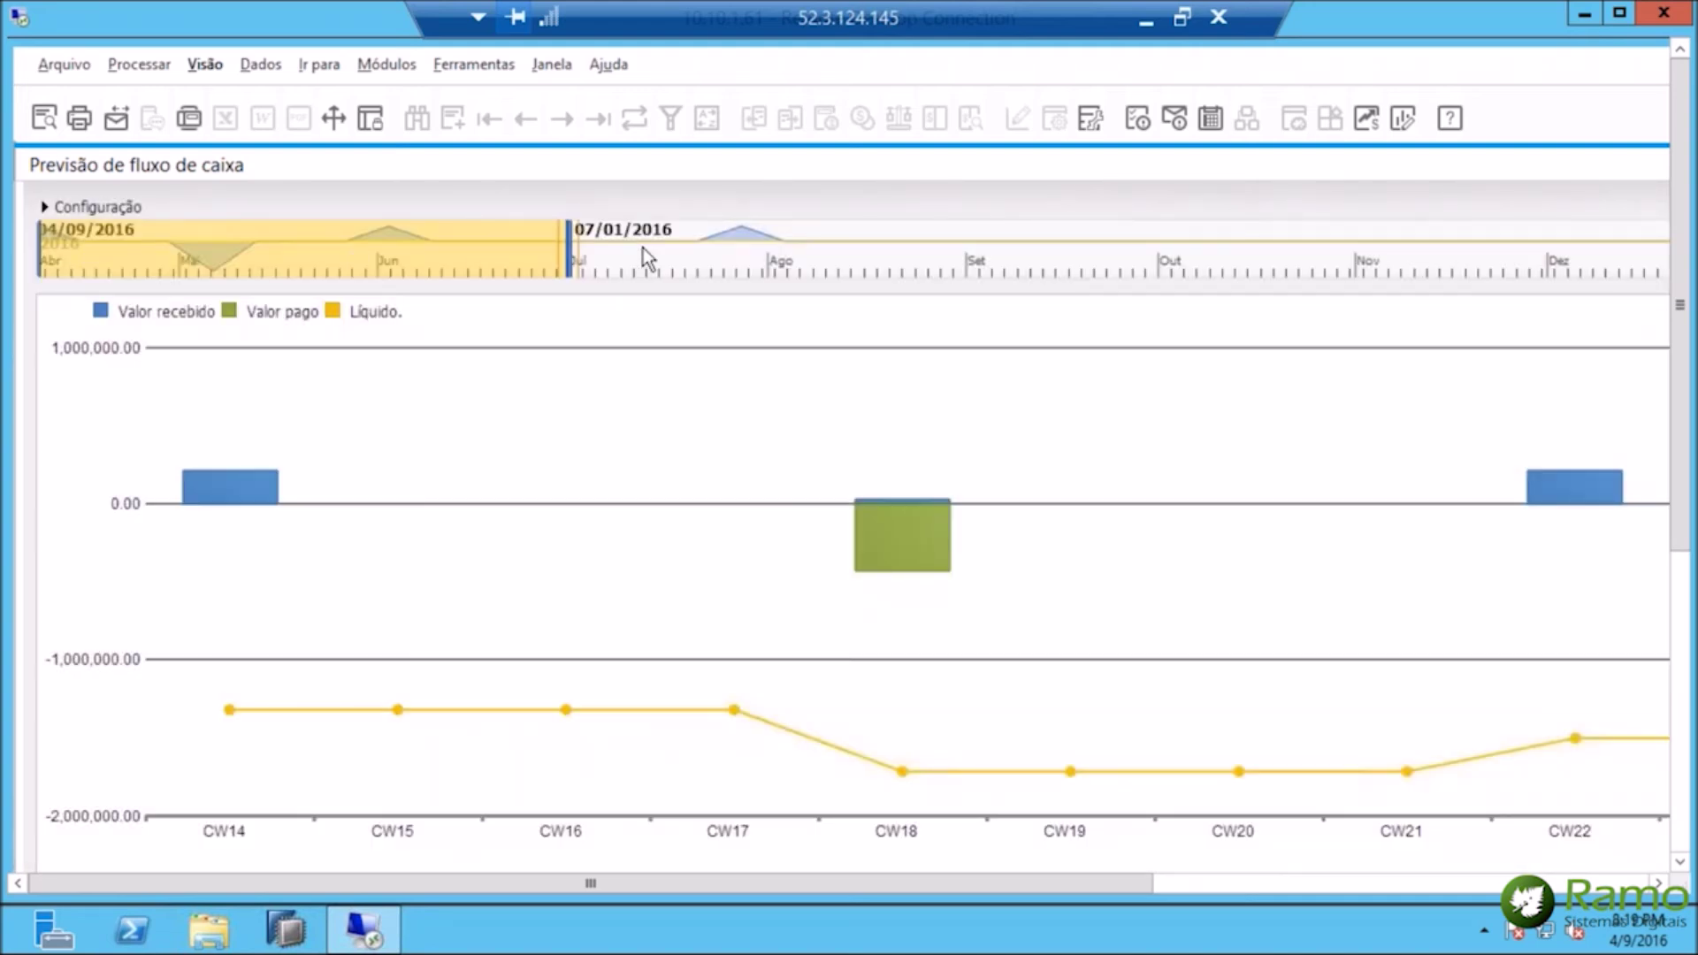
{"action": "left_click_drag", "start_coordinate": [566, 251], "coordinate": [174, 247]}
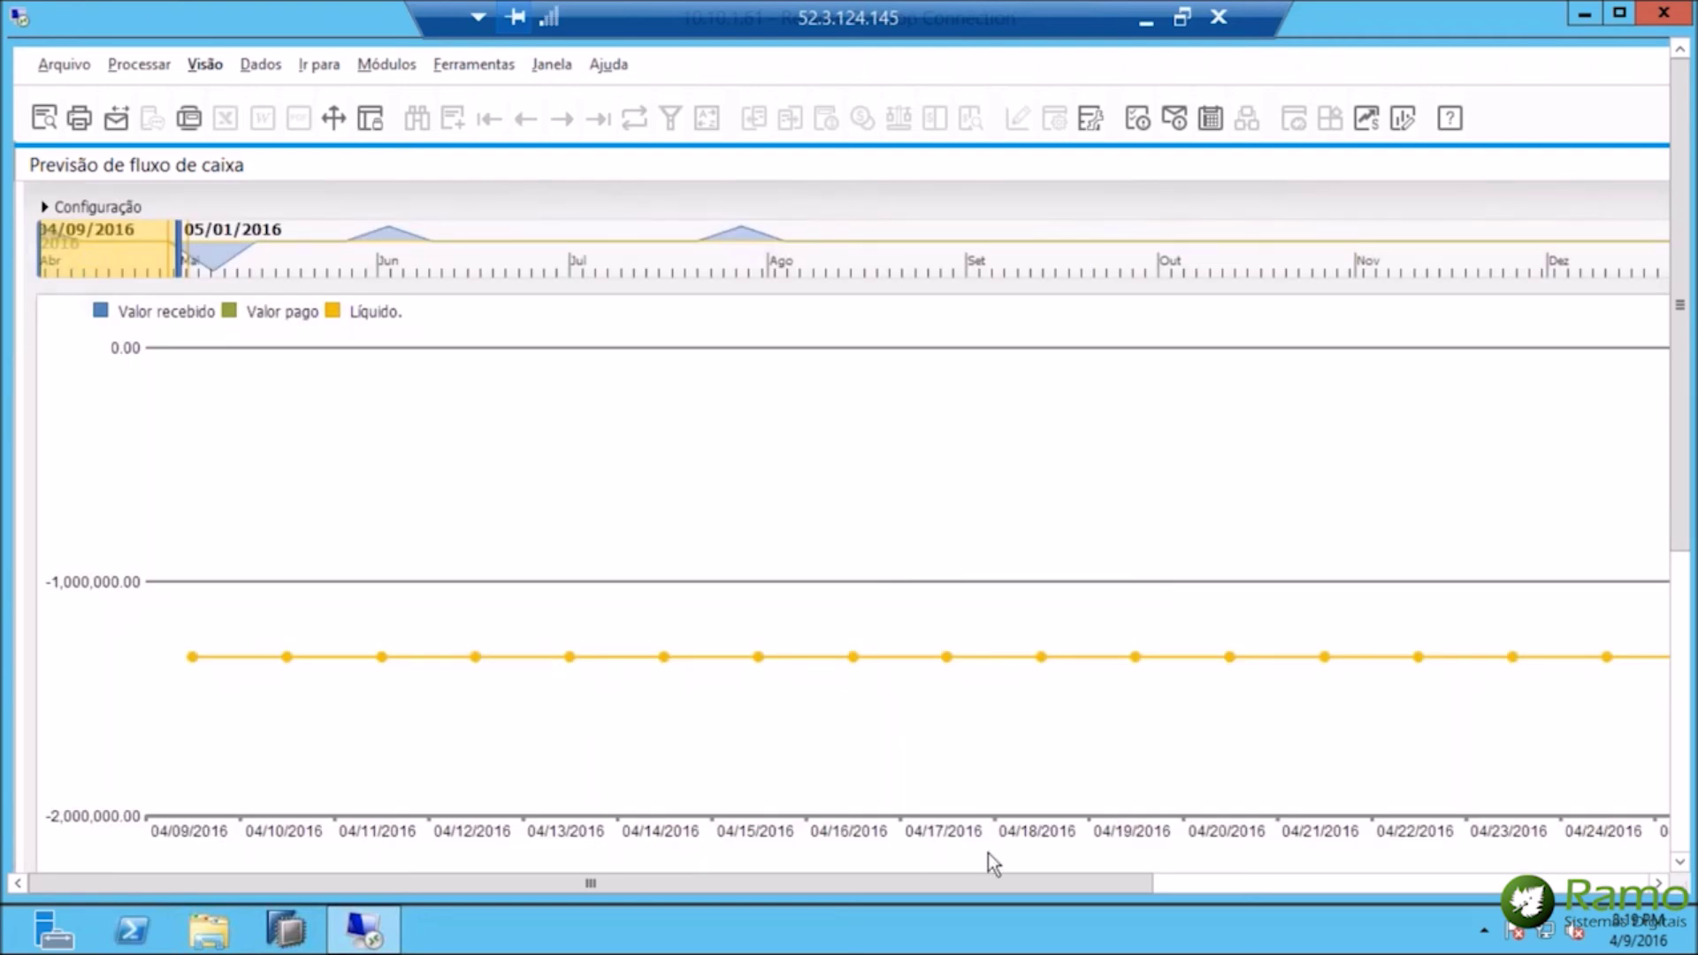
{"action": "left_click_drag", "start_coordinate": [175, 246], "coordinate": [374, 255]}
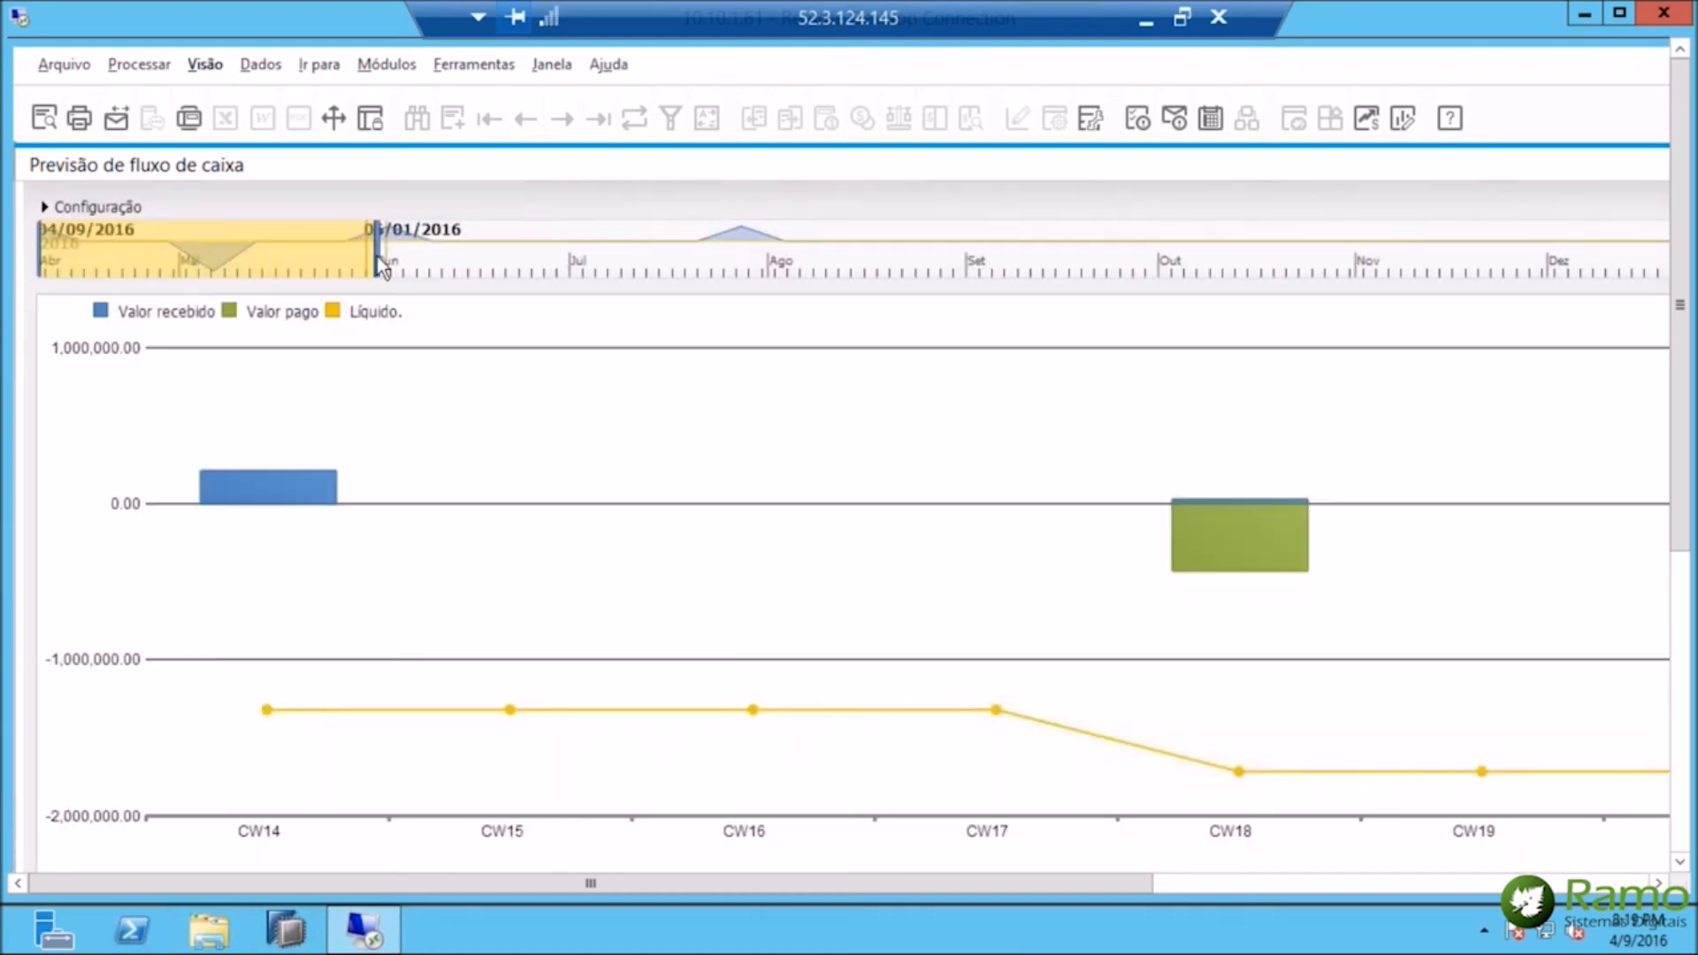
{"action": "left_click_drag", "start_coordinate": [377, 255], "coordinate": [388, 256]}
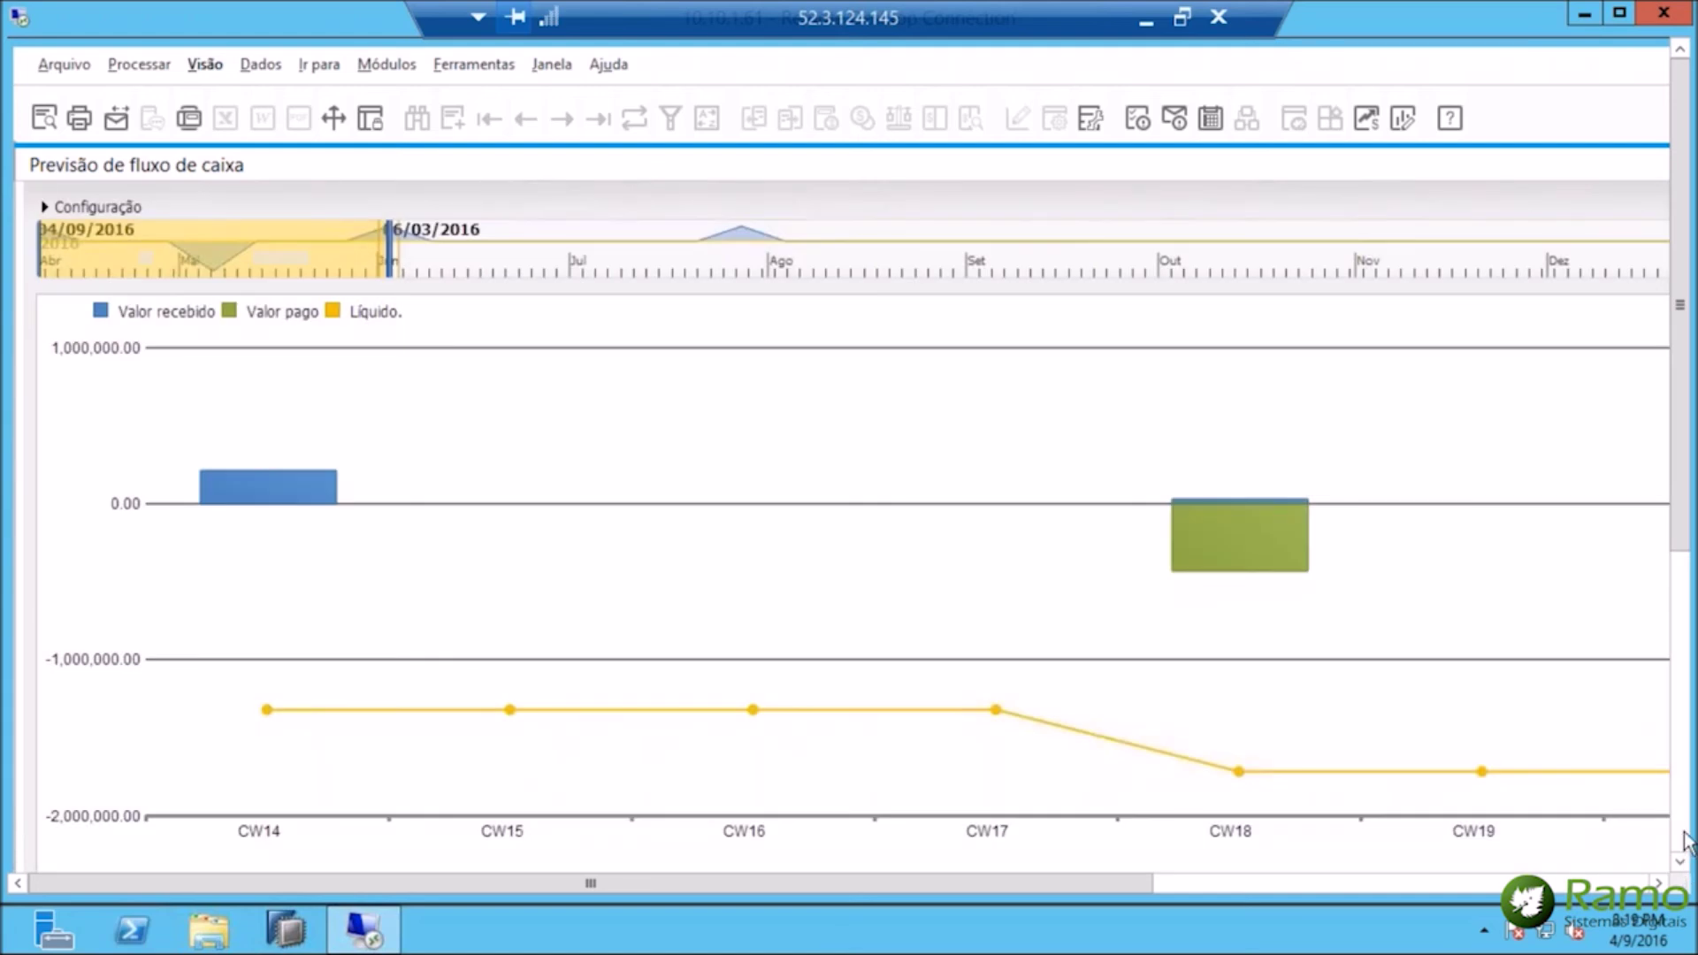
Check the Business Objects table, then minimize the remote desktop session.
{"action": "left_click", "coordinate": [1682, 831]}
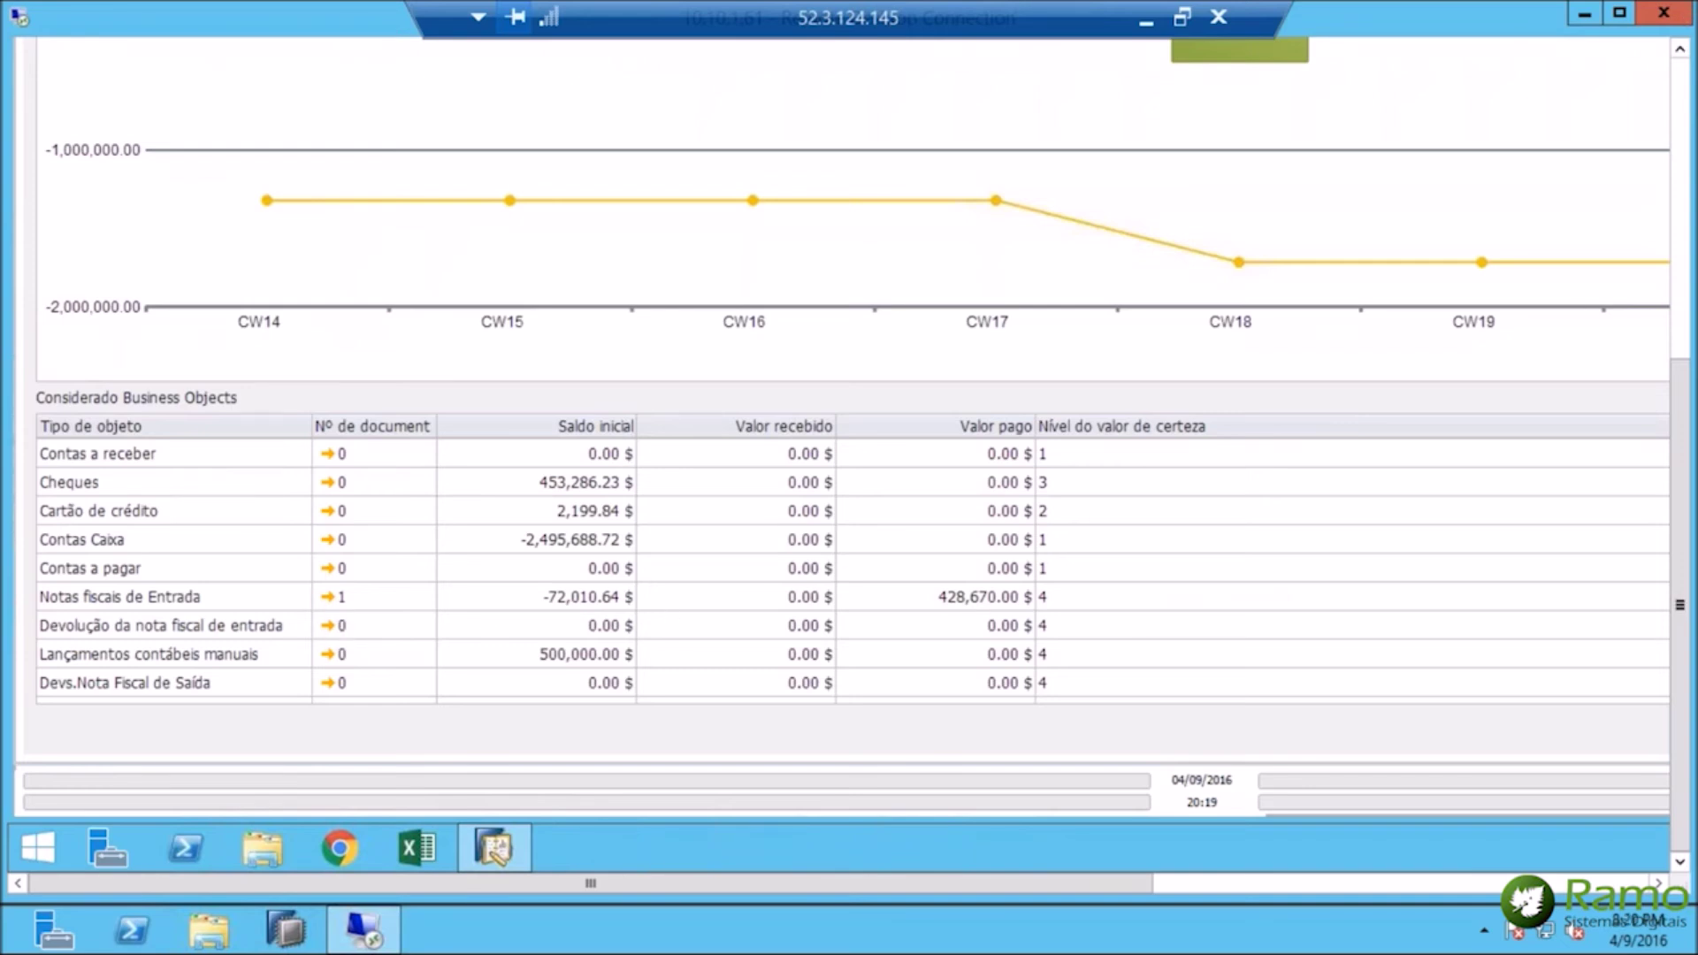
{"action": "left_click", "coordinate": [1684, 78]}
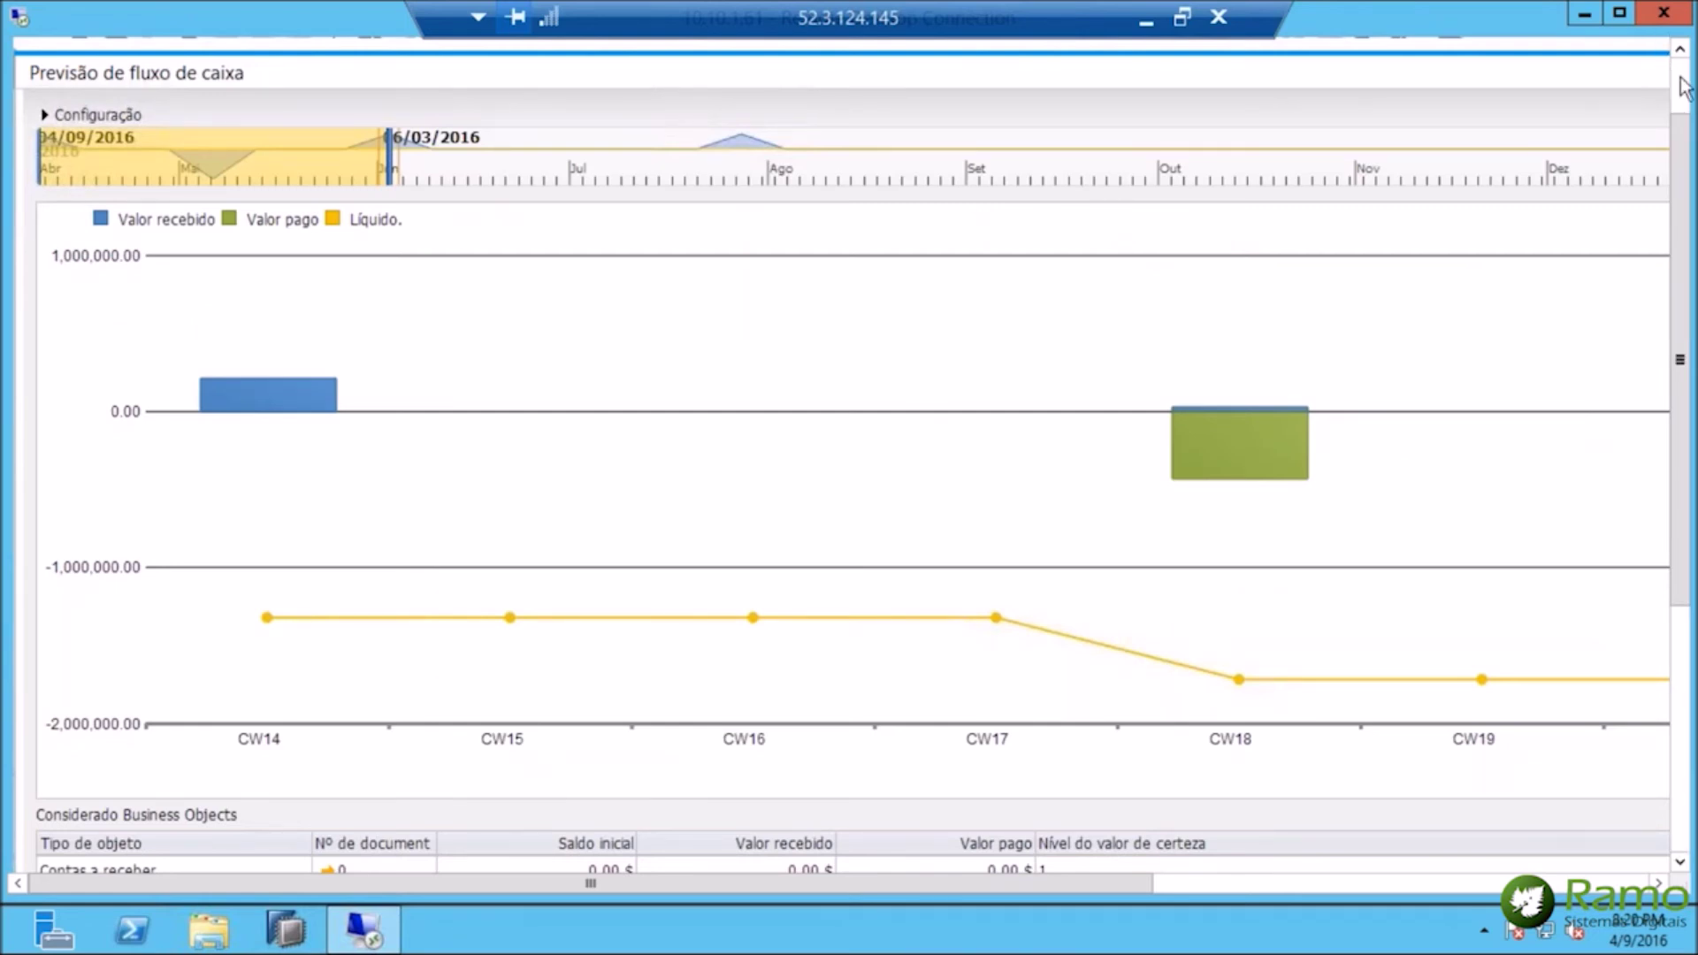
{"action": "left_click", "coordinate": [1687, 76]}
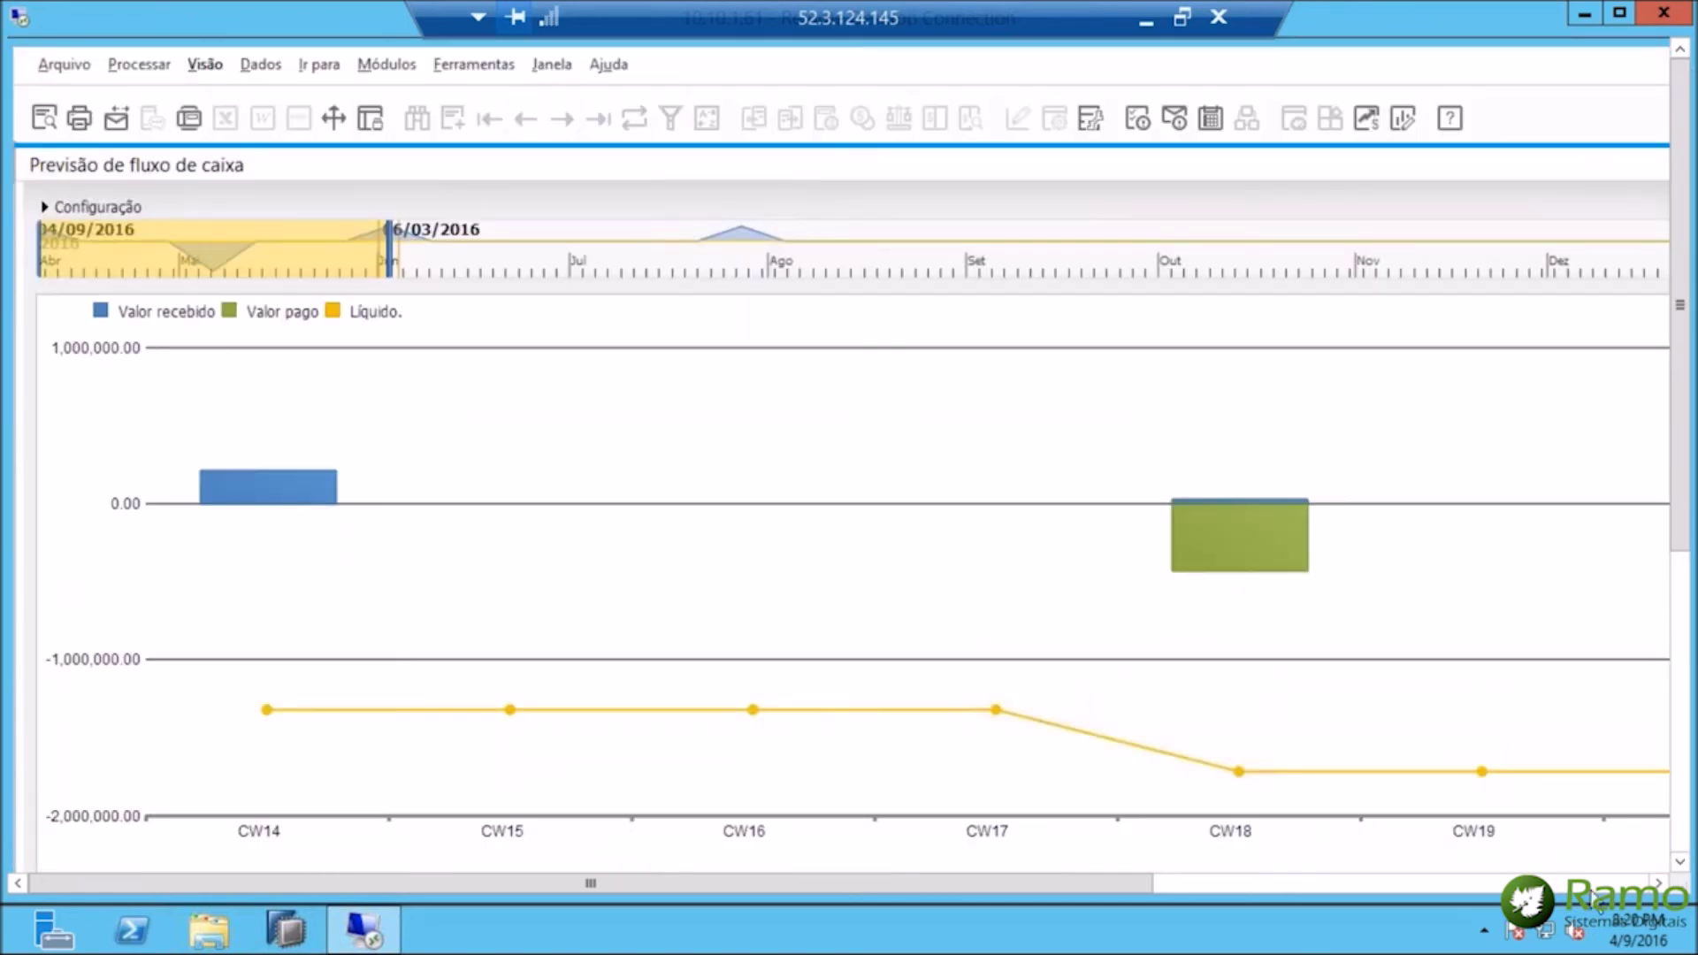
{"action": "left_click", "coordinate": [1142, 17]}
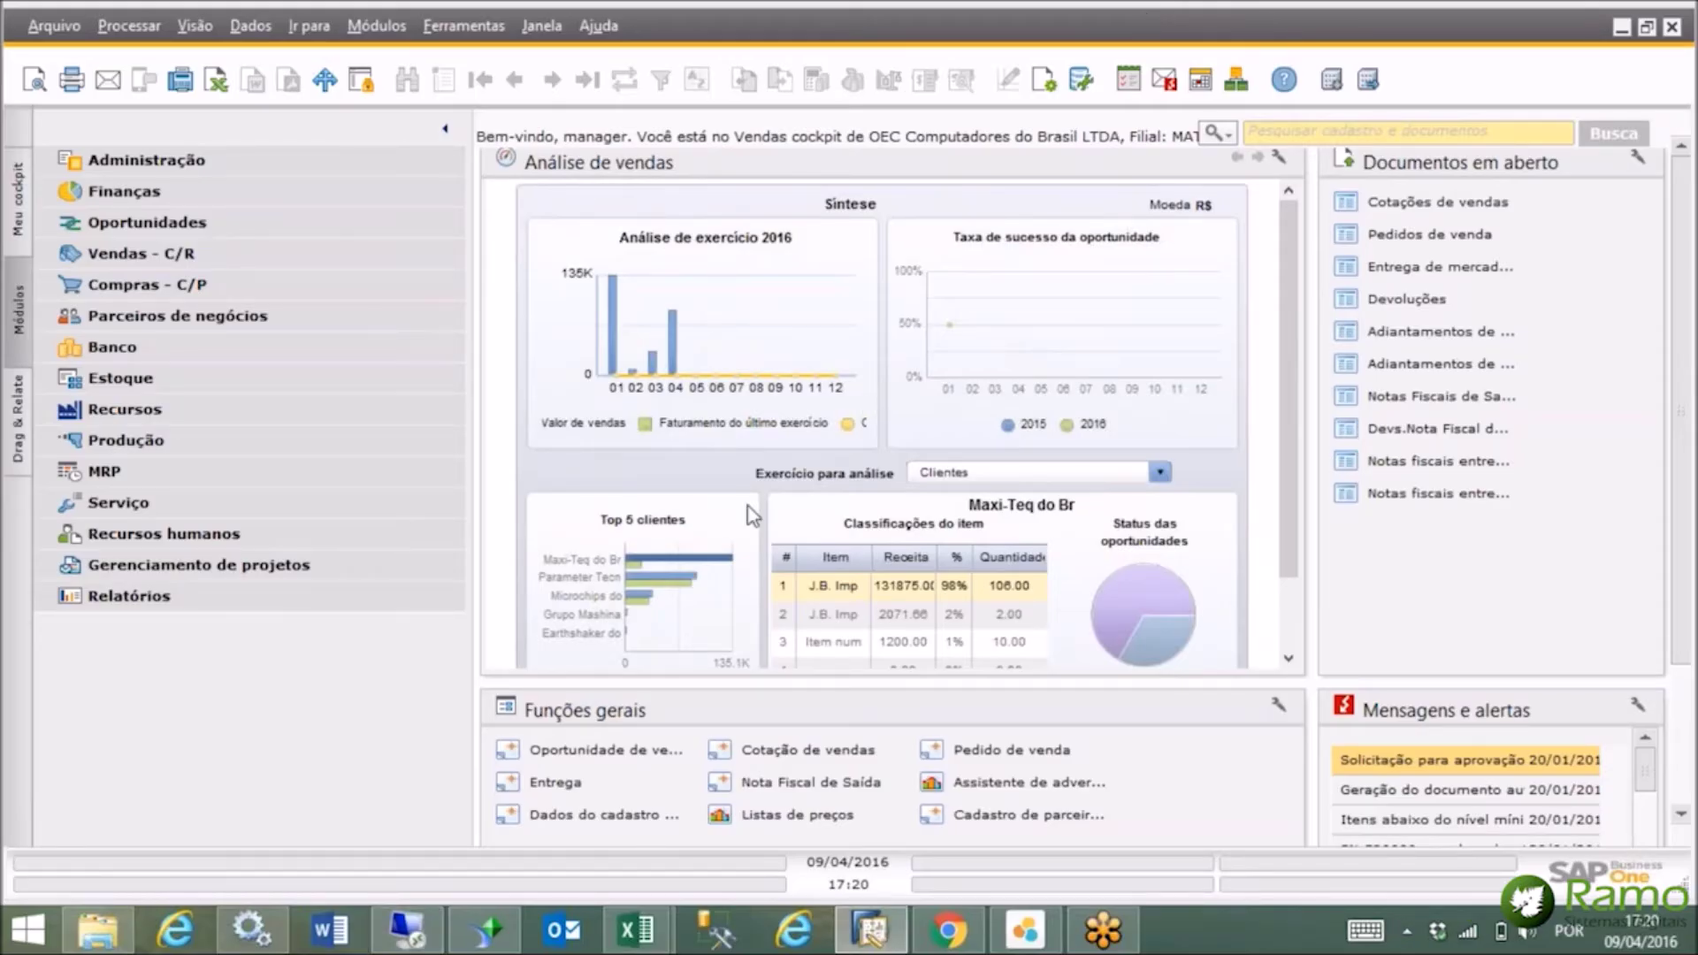
Close the system message log and bring the Analise de Vendas GERAL Lumira document forward.
{"action": "left_click", "coordinate": [949, 944]}
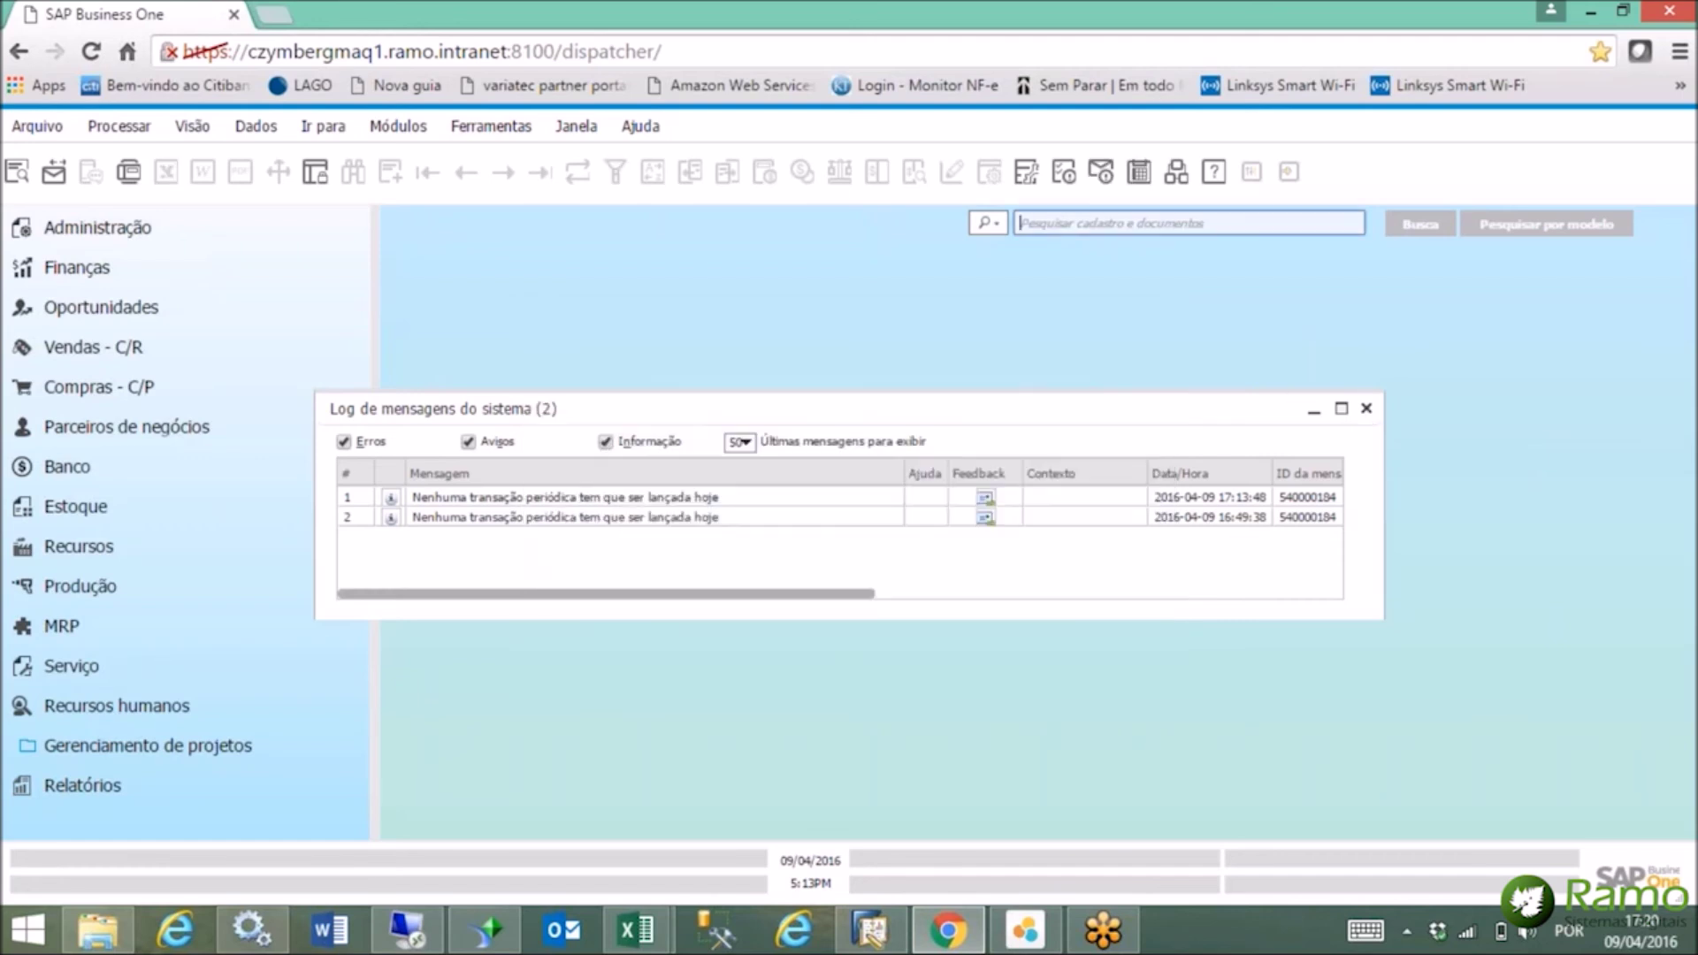
{"action": "left_click", "coordinate": [1365, 407]}
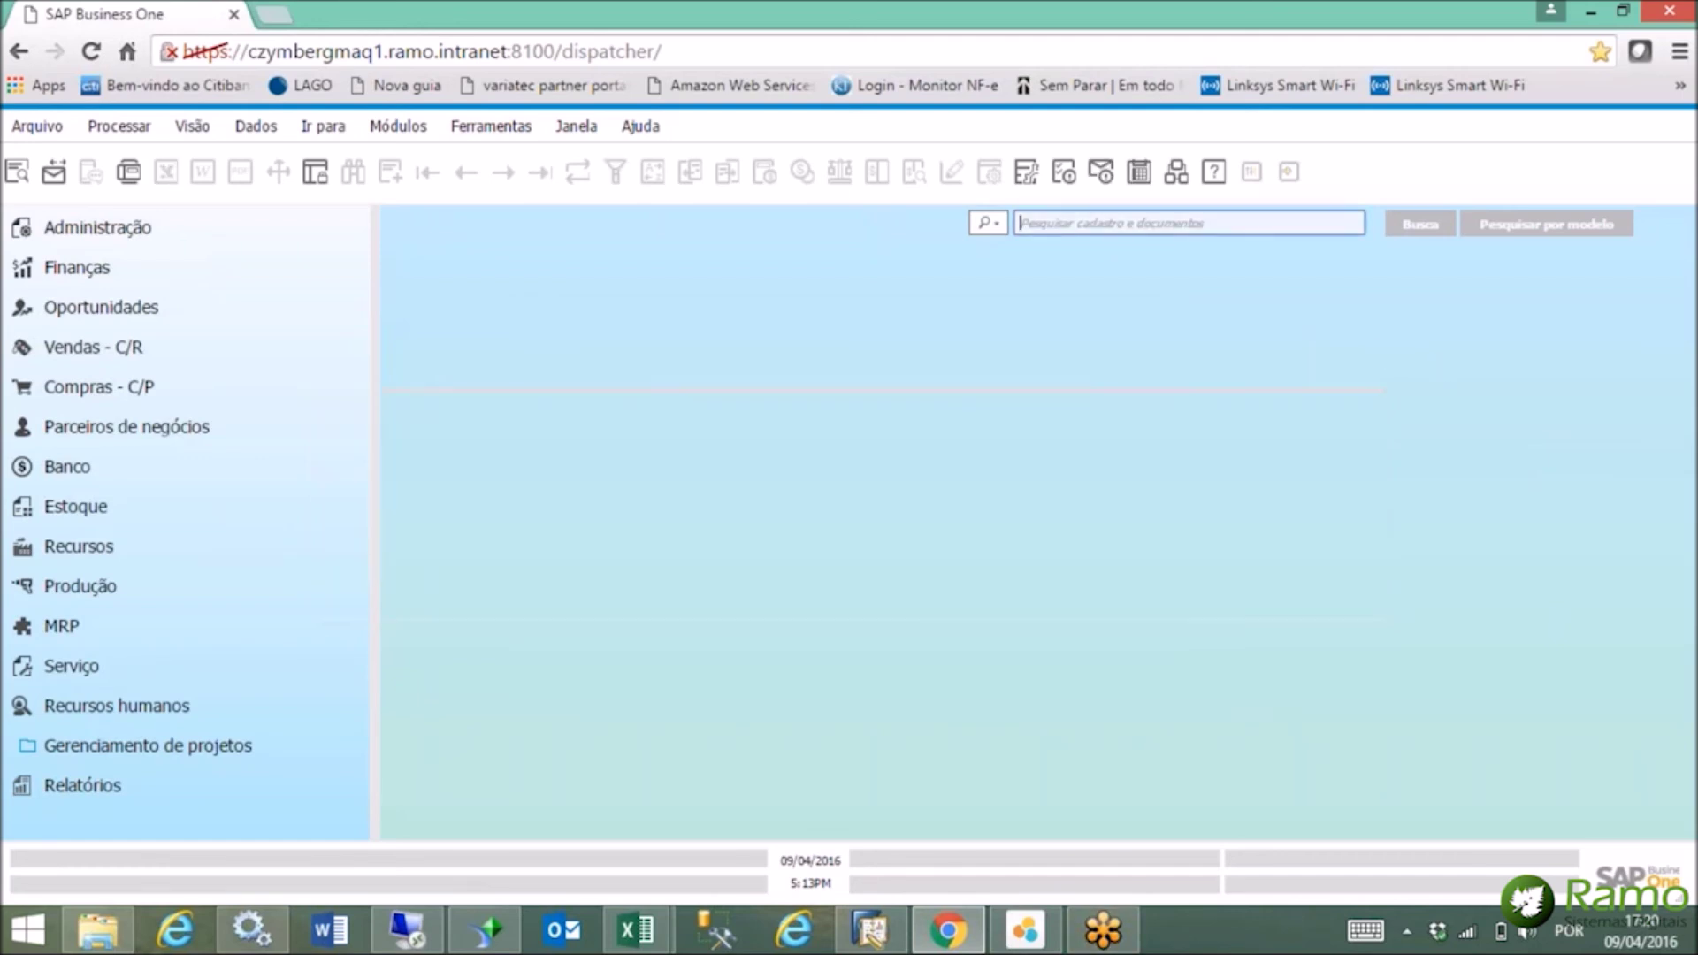
{"action": "left_click", "coordinate": [1024, 938]}
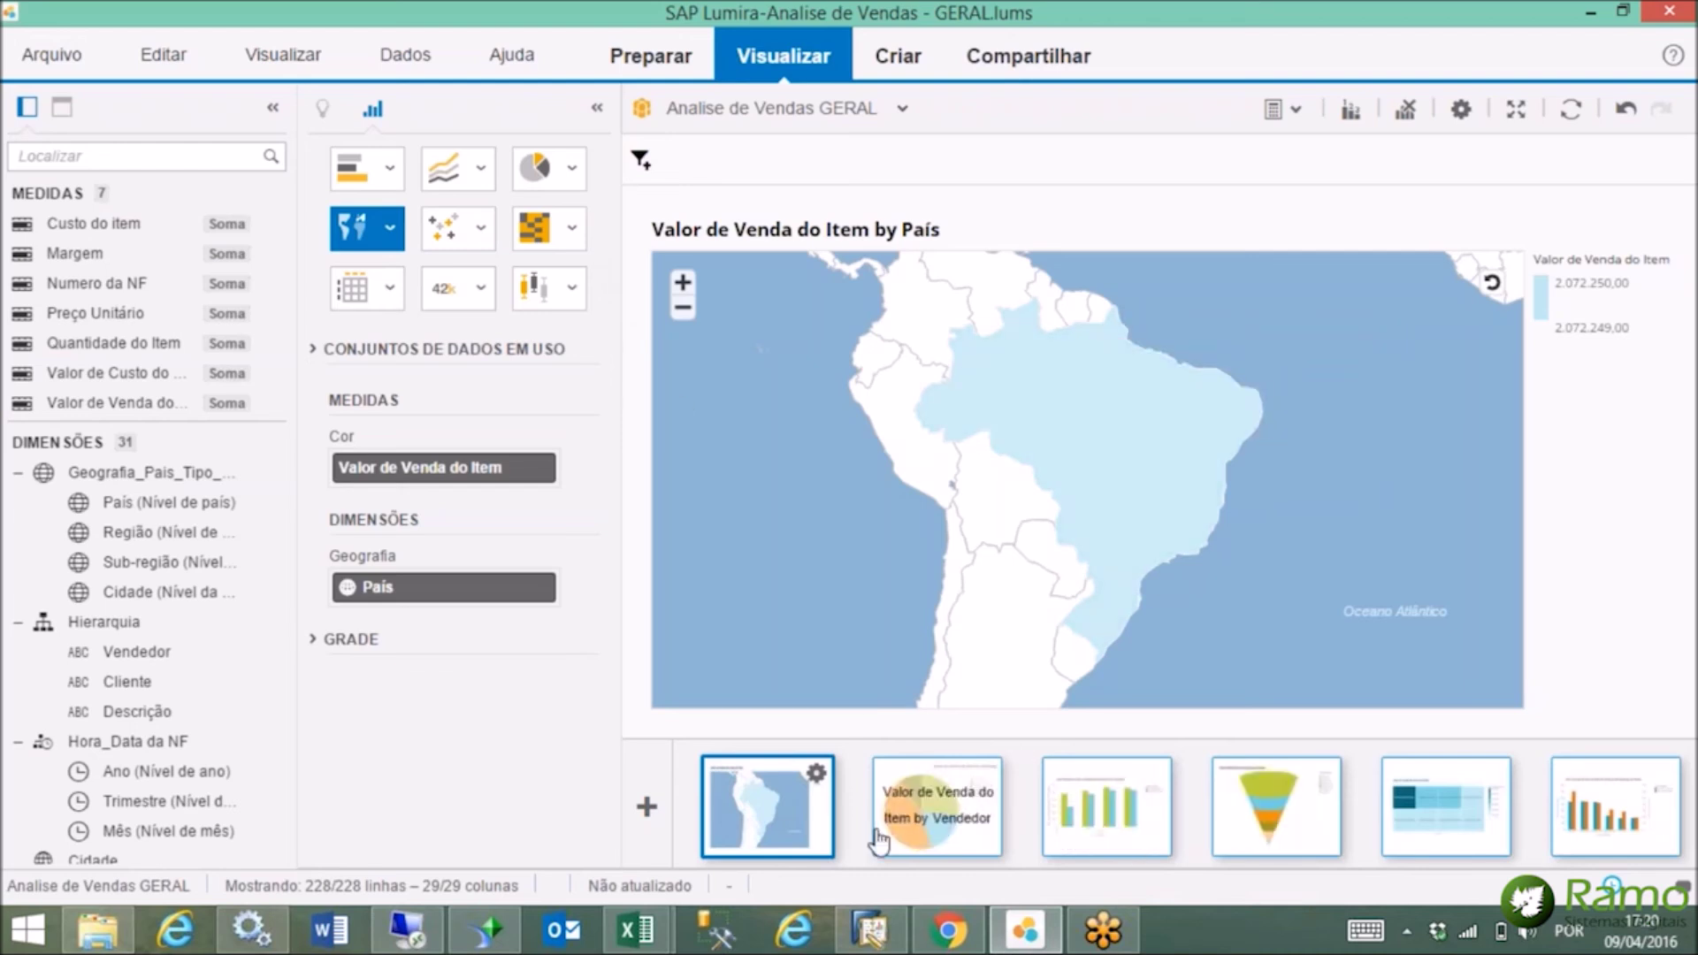
Drill Brazil down to Região on the map, showing Sudeste highest at 1.517.089,93.
{"action": "mouse_move", "coordinate": [1143, 492]}
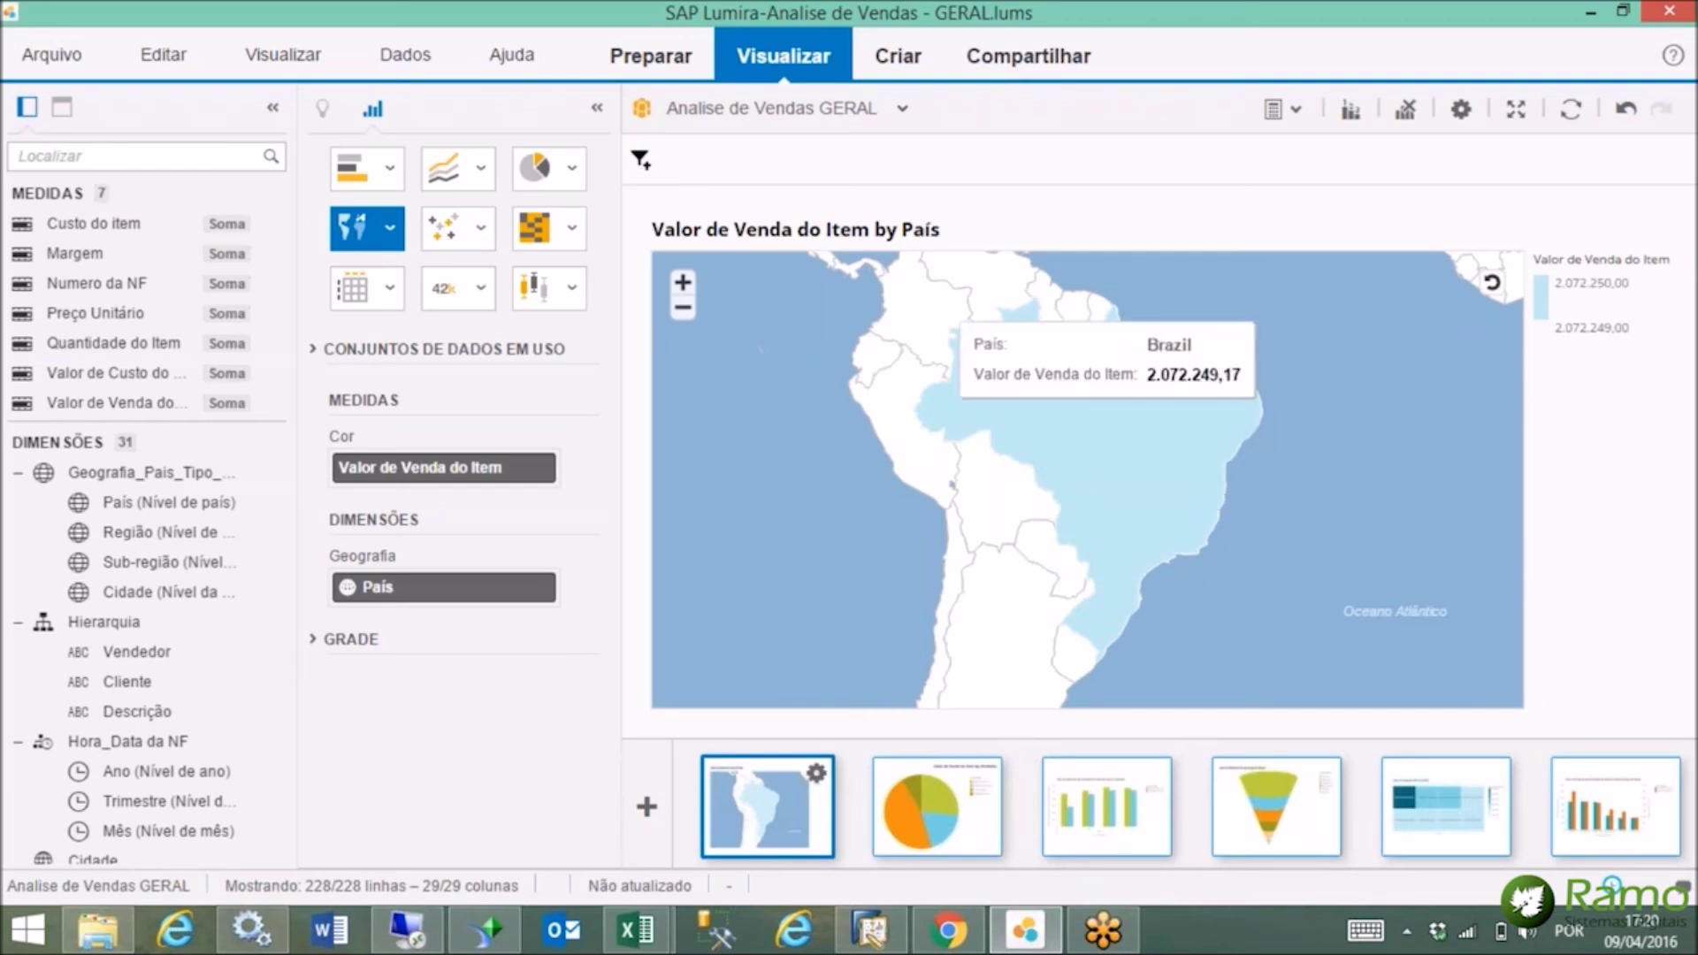
{"action": "left_click", "coordinate": [1125, 443]}
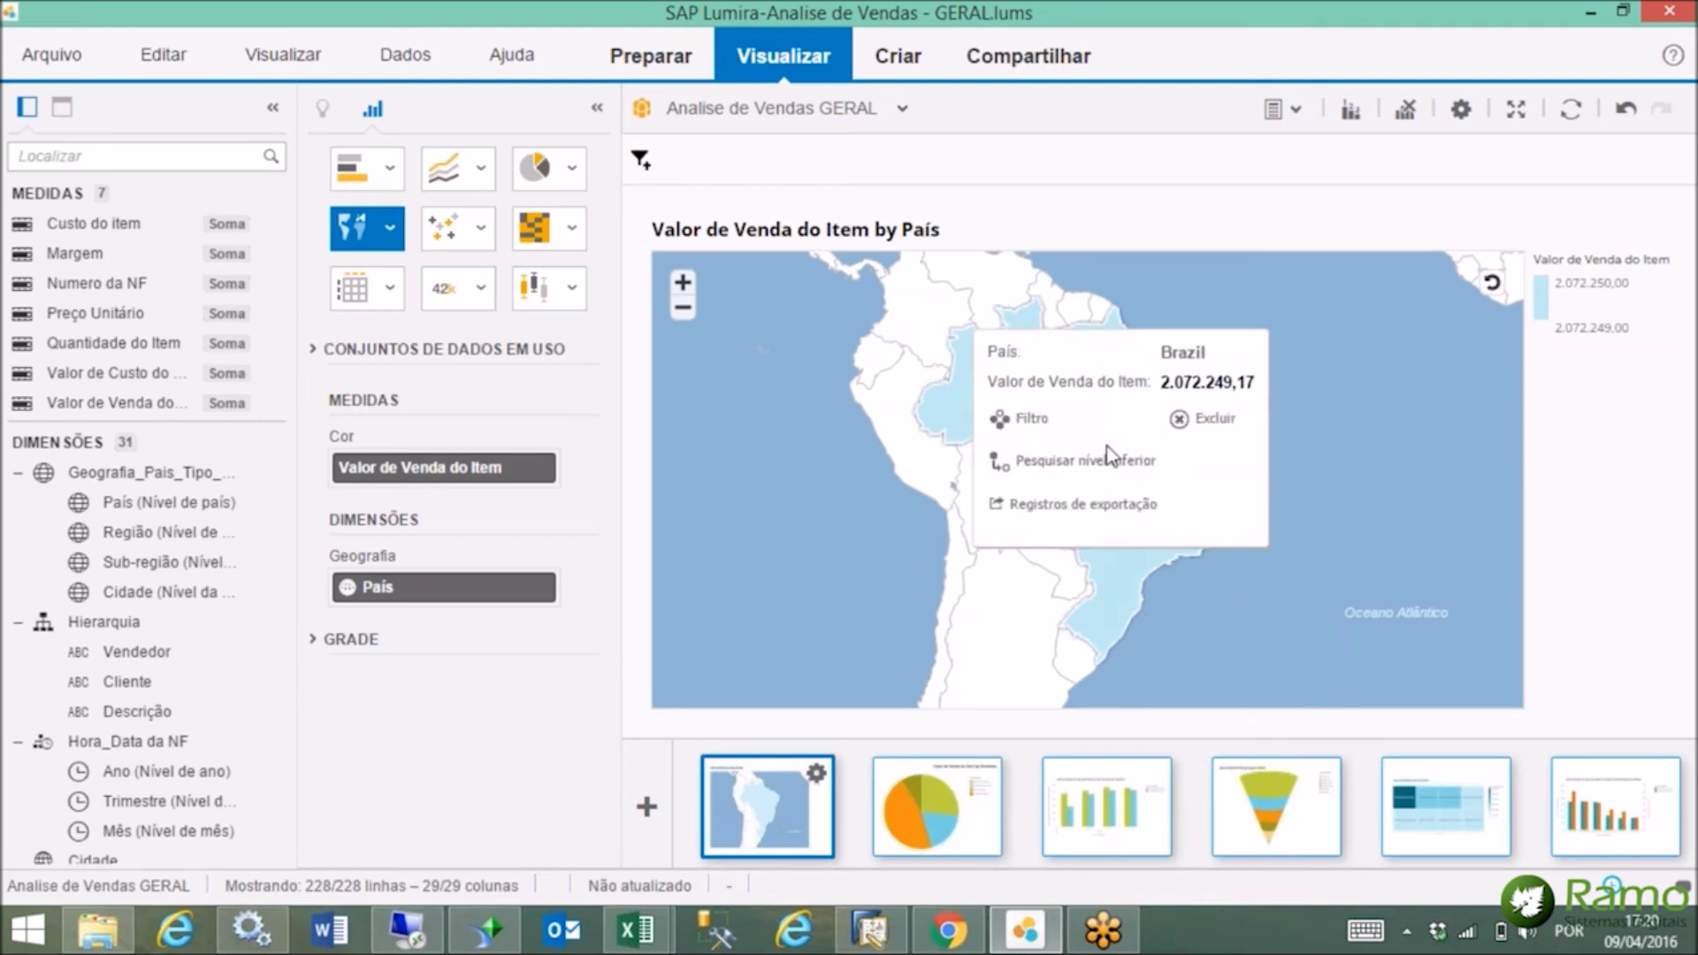
{"action": "left_click", "coordinate": [1127, 461]}
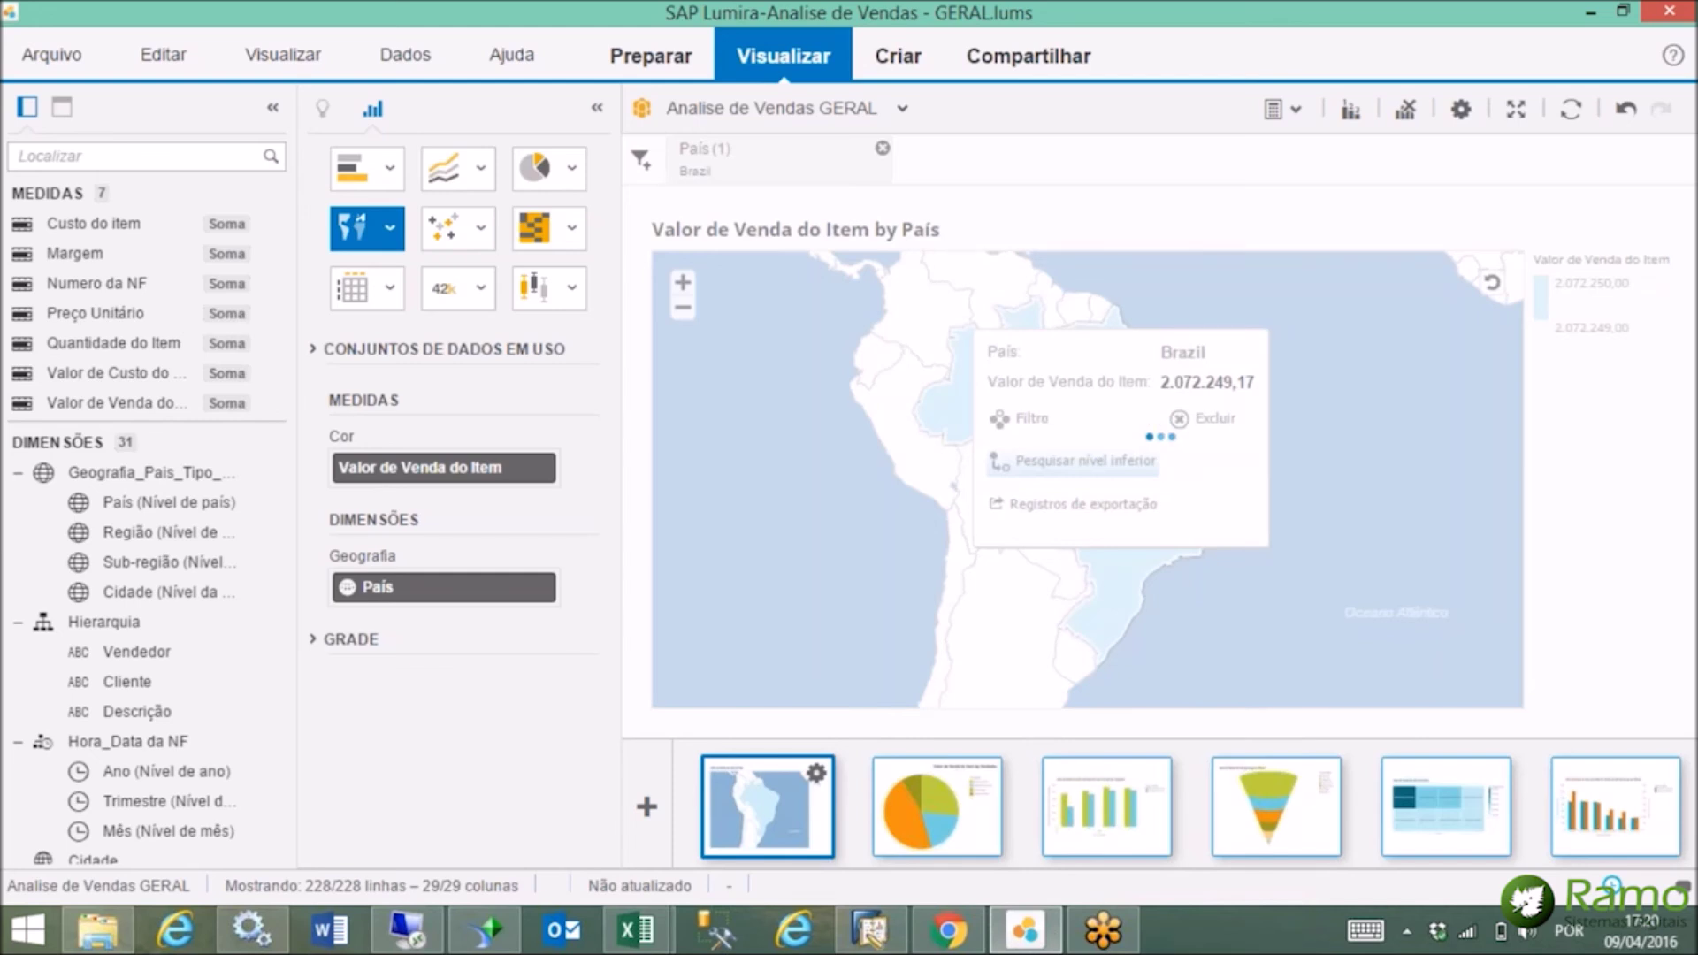
{"action": "mouse_move", "coordinate": [1158, 594]}
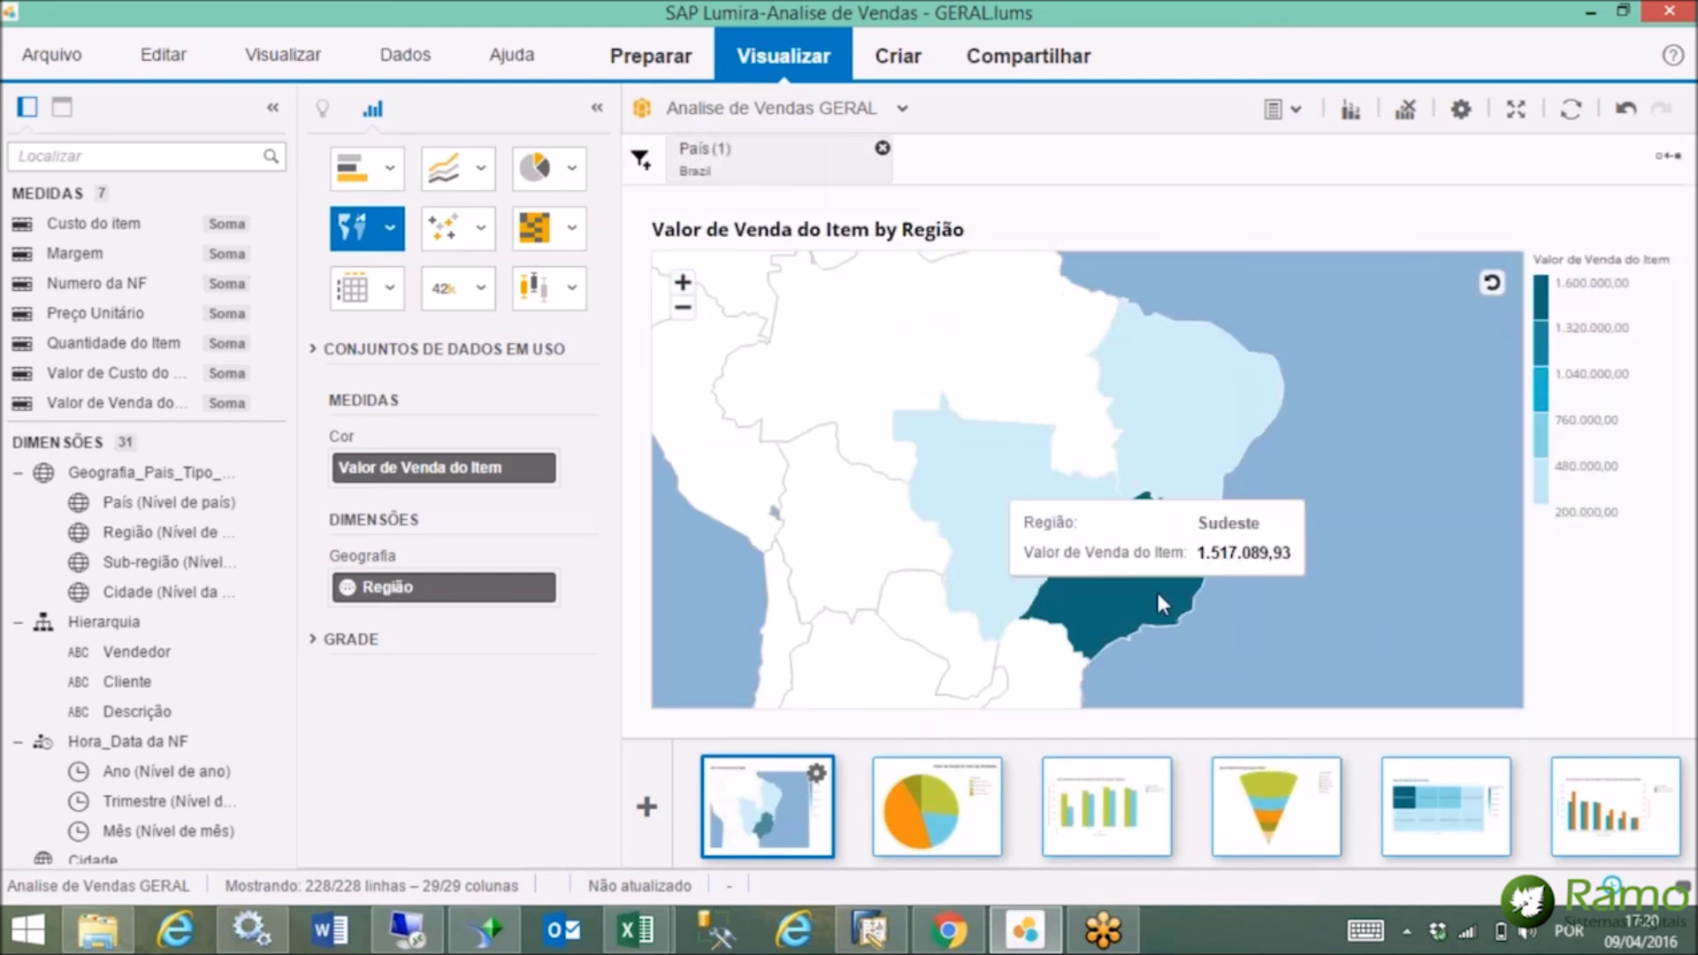
{"action": "mouse_move", "coordinate": [1022, 530]}
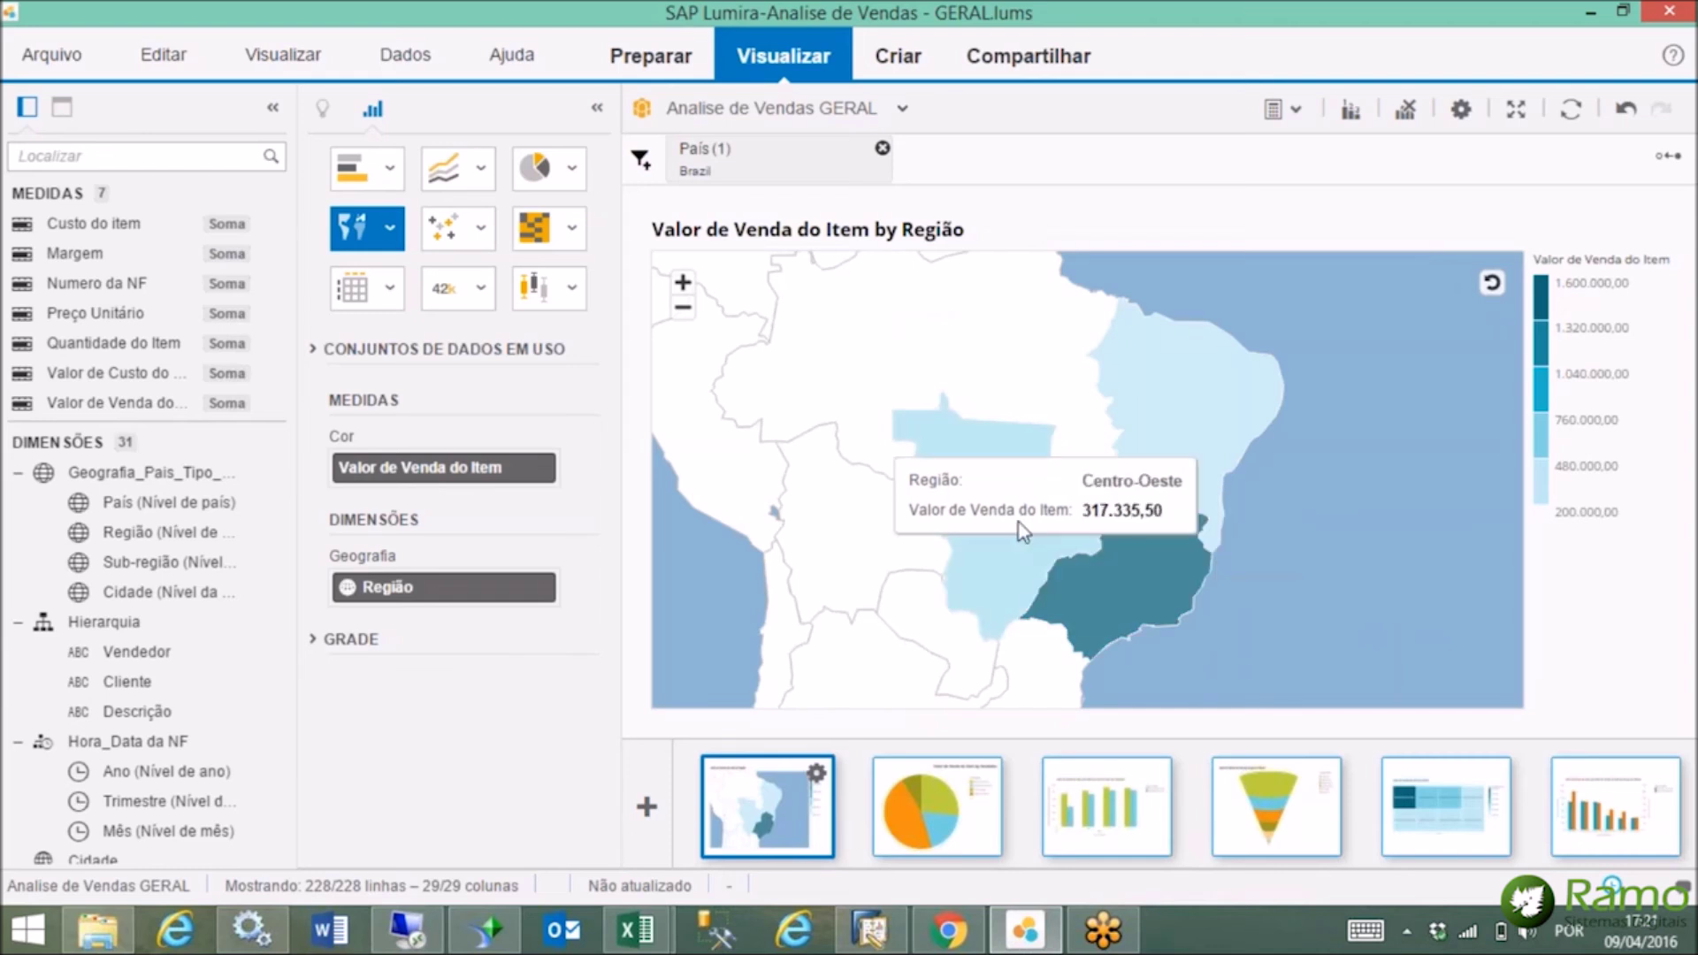
Drill the Lumira map down from Sudeste into Sao Paulo so sales are charted by Cidade.
{"action": "left_click", "coordinate": [1138, 577]}
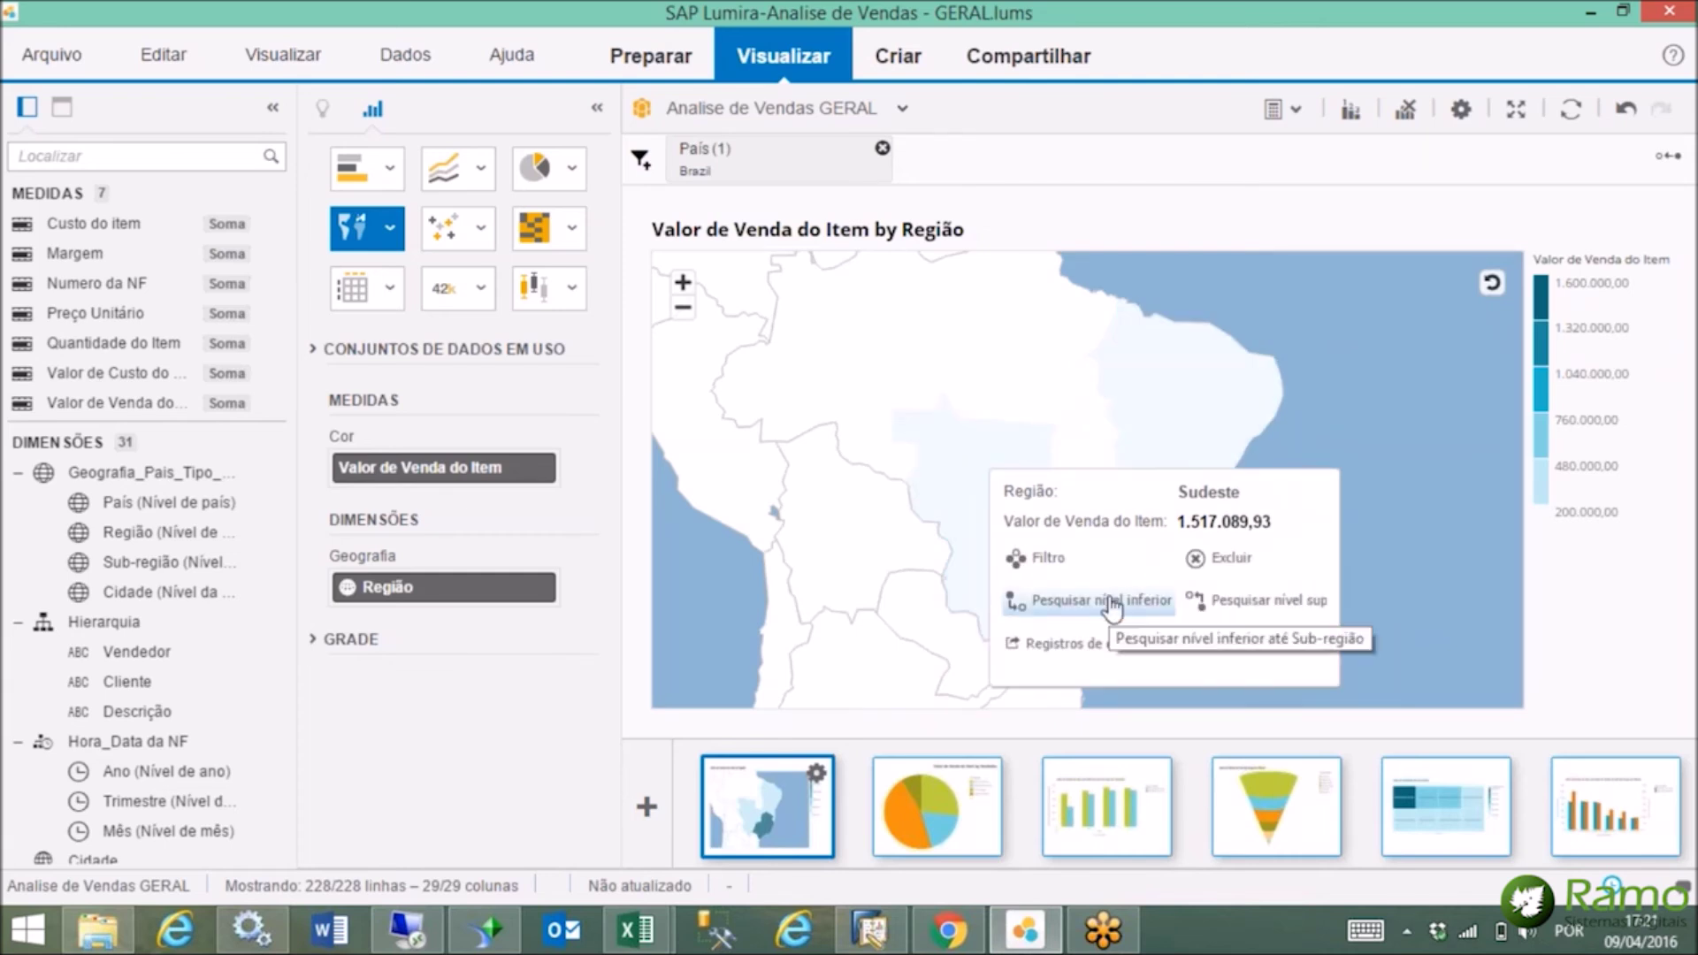
{"action": "left_click", "coordinate": [1112, 605]}
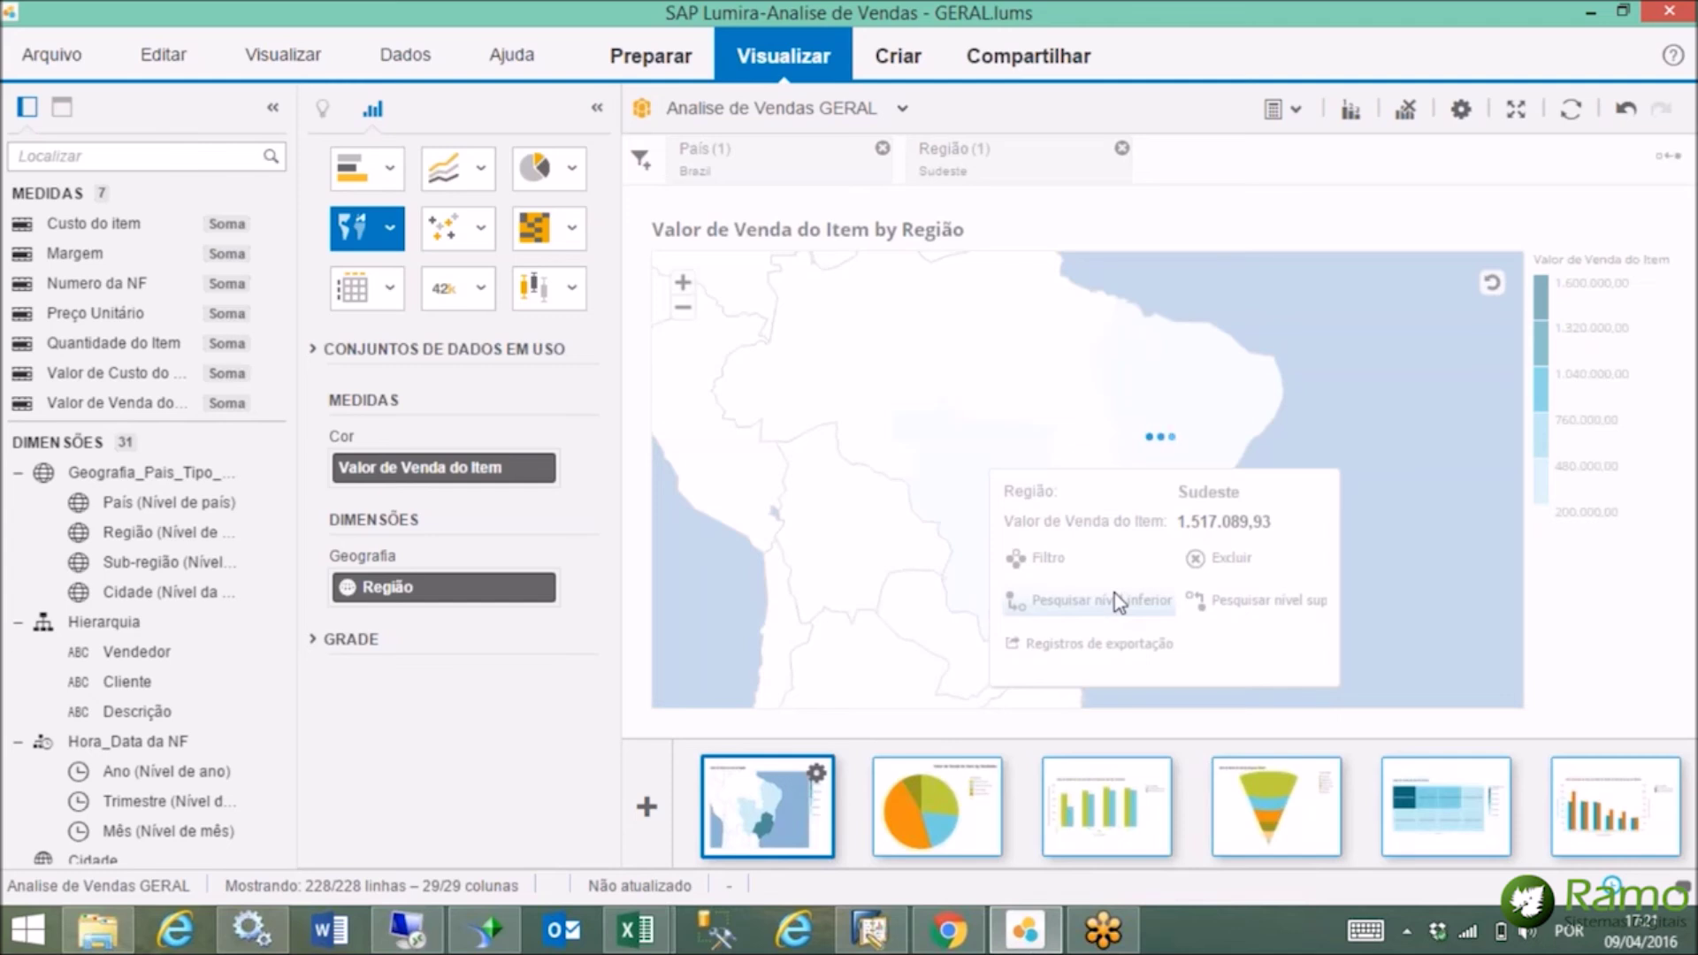
{"action": "mouse_move", "coordinate": [1059, 517]}
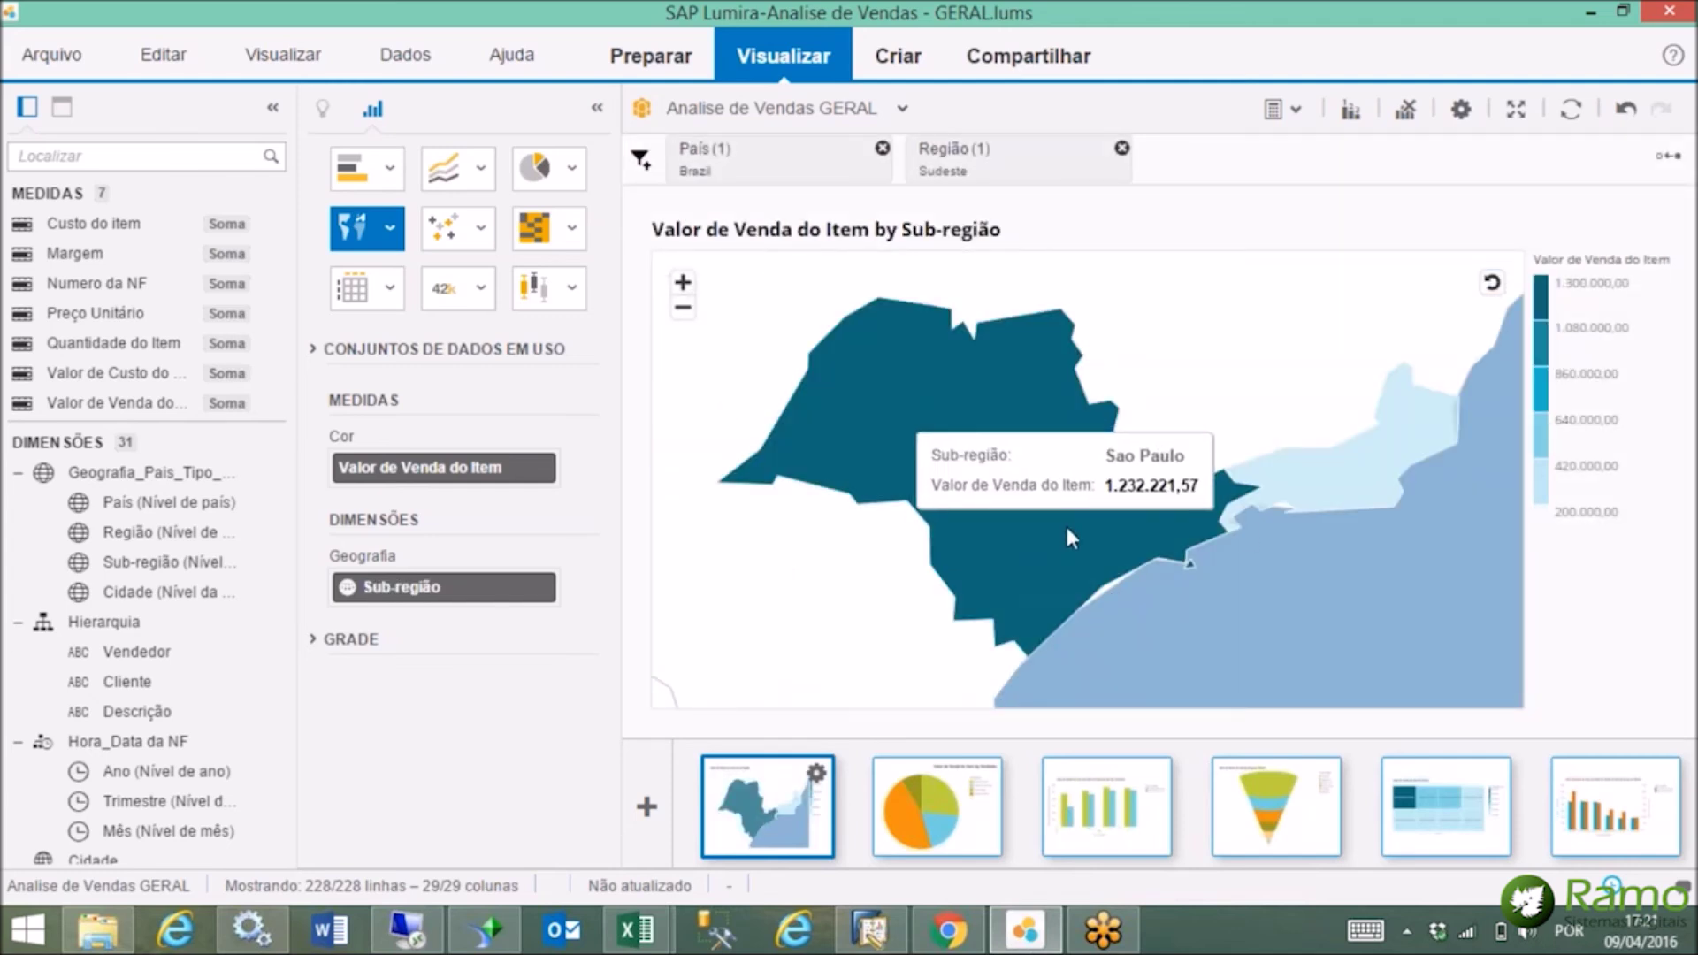
{"action": "mouse_move", "coordinate": [1371, 486]}
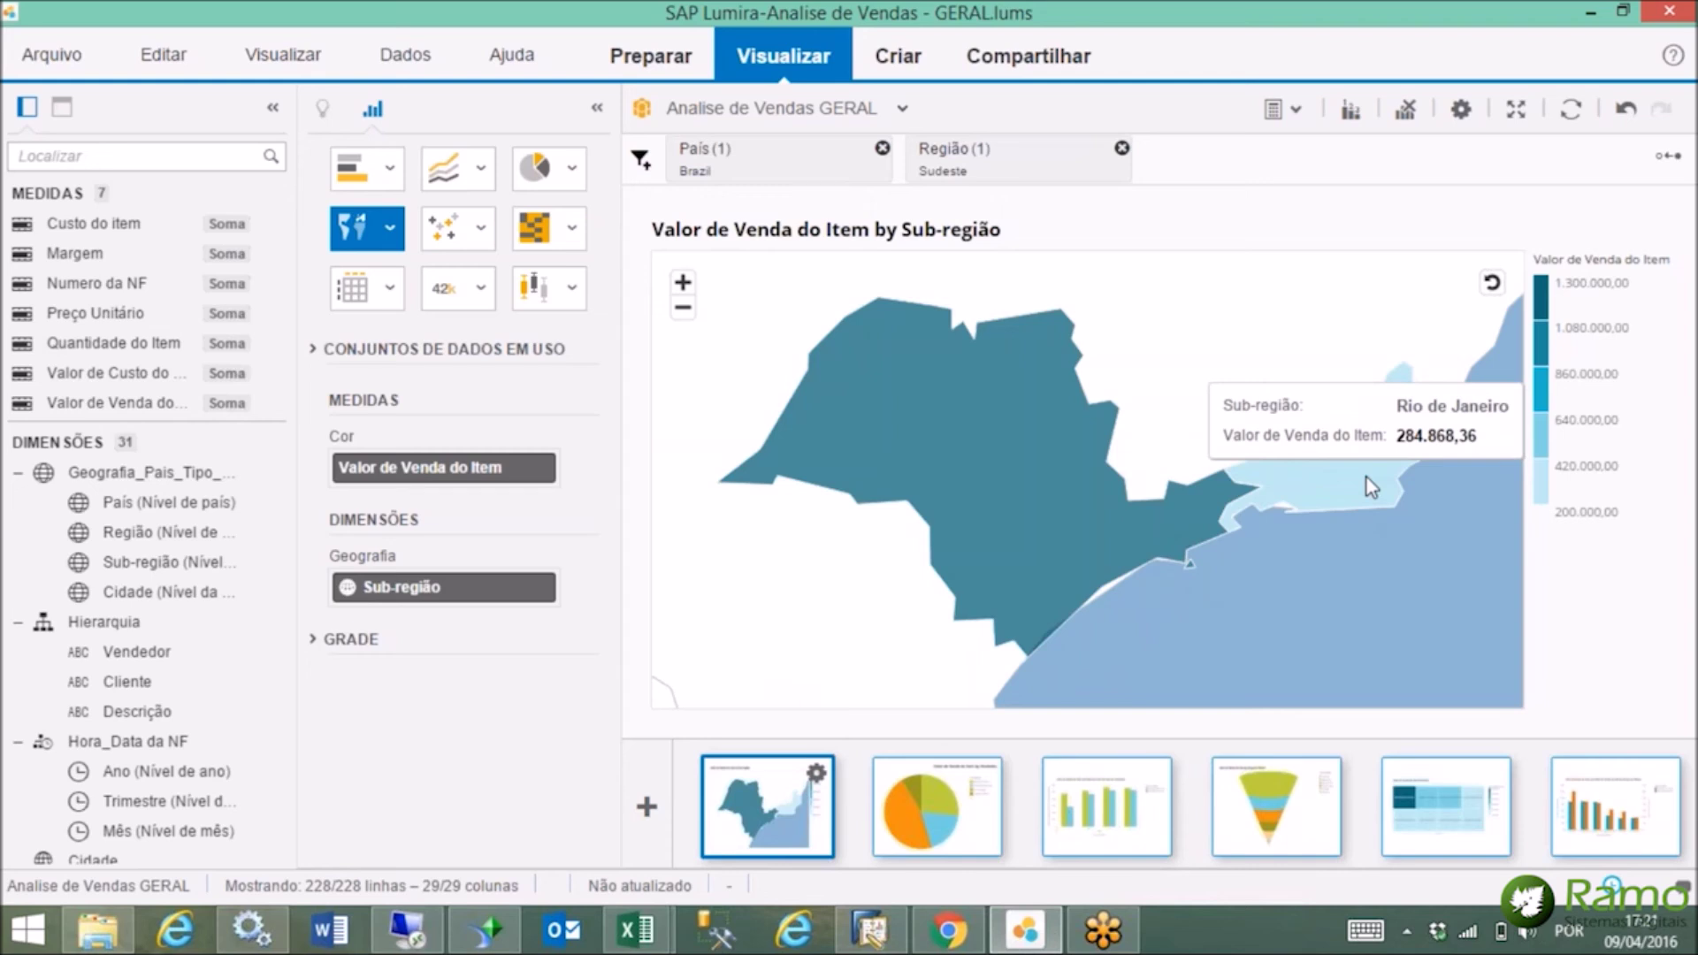
{"action": "left_click", "coordinate": [1056, 522]}
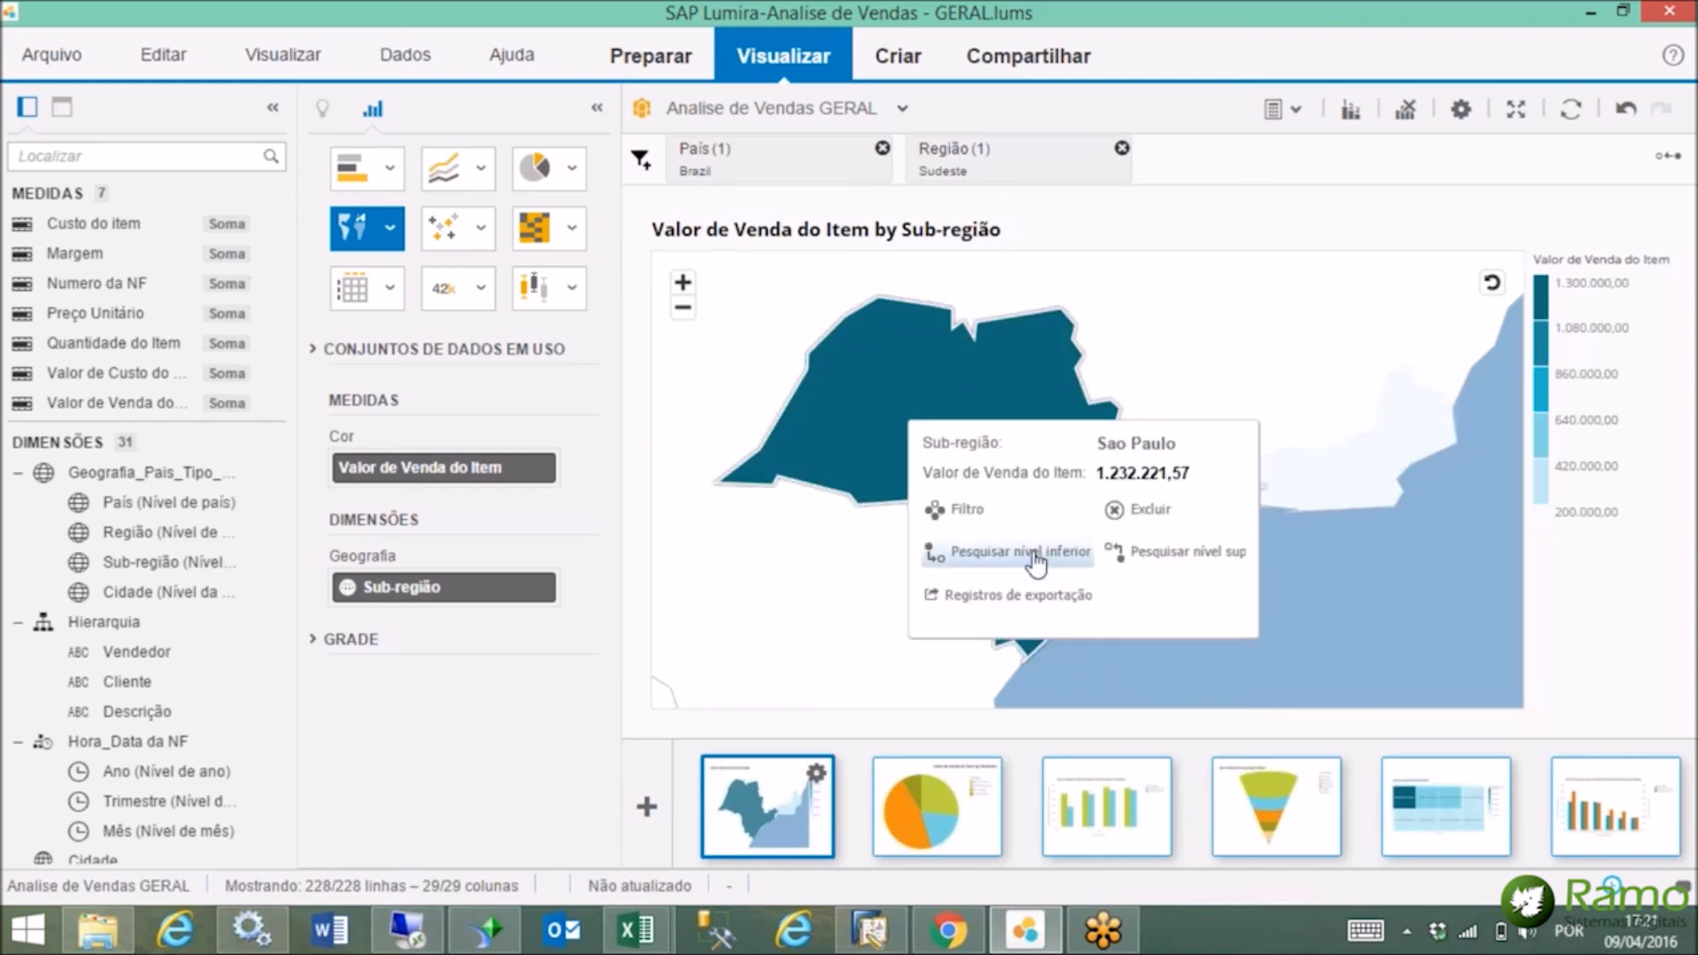
{"action": "left_click", "coordinate": [1035, 555]}
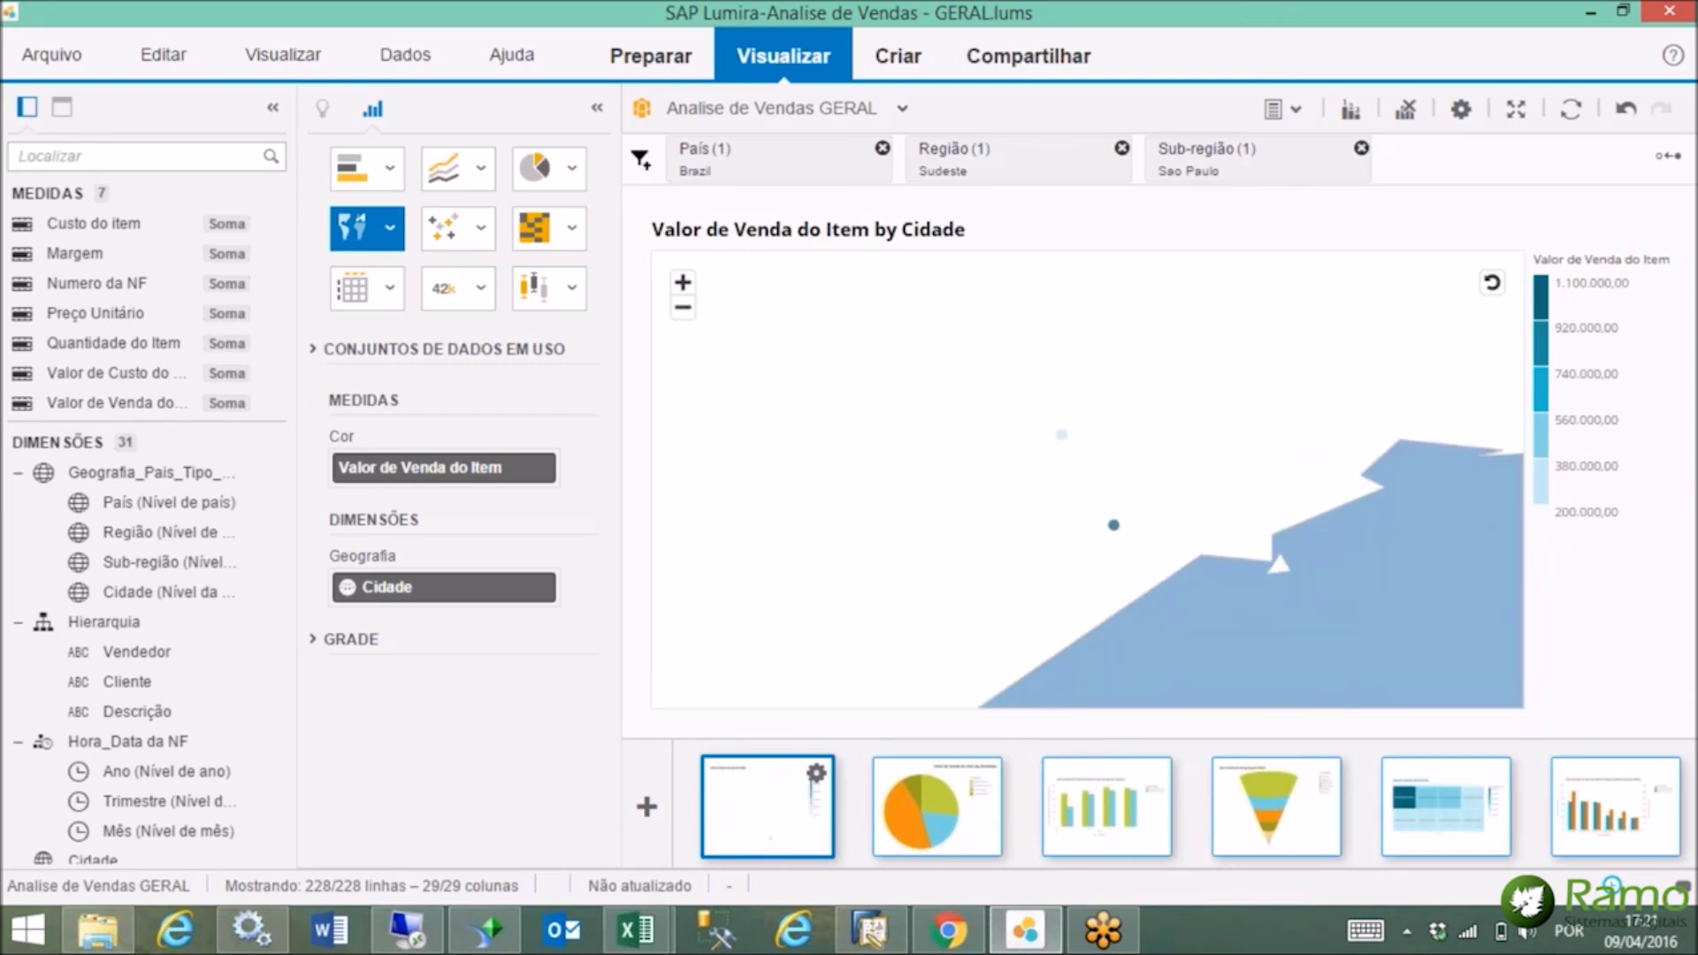
{"action": "mouse_move", "coordinate": [1108, 511]}
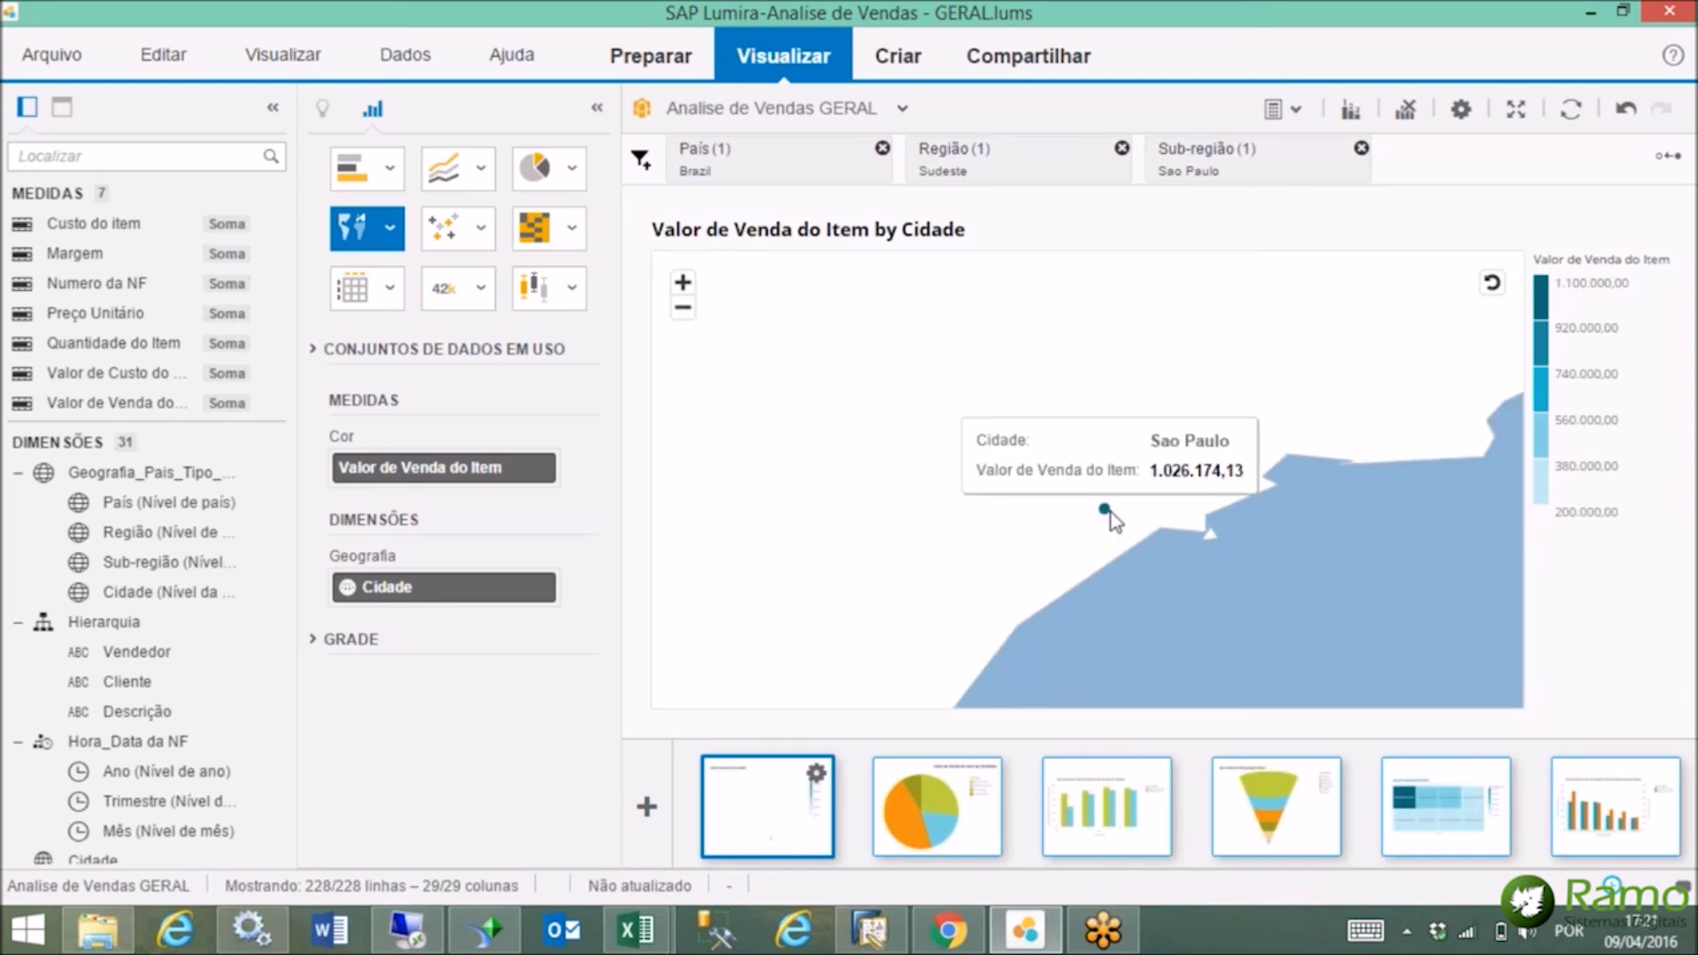
{"action": "mouse_move", "coordinate": [1072, 457]}
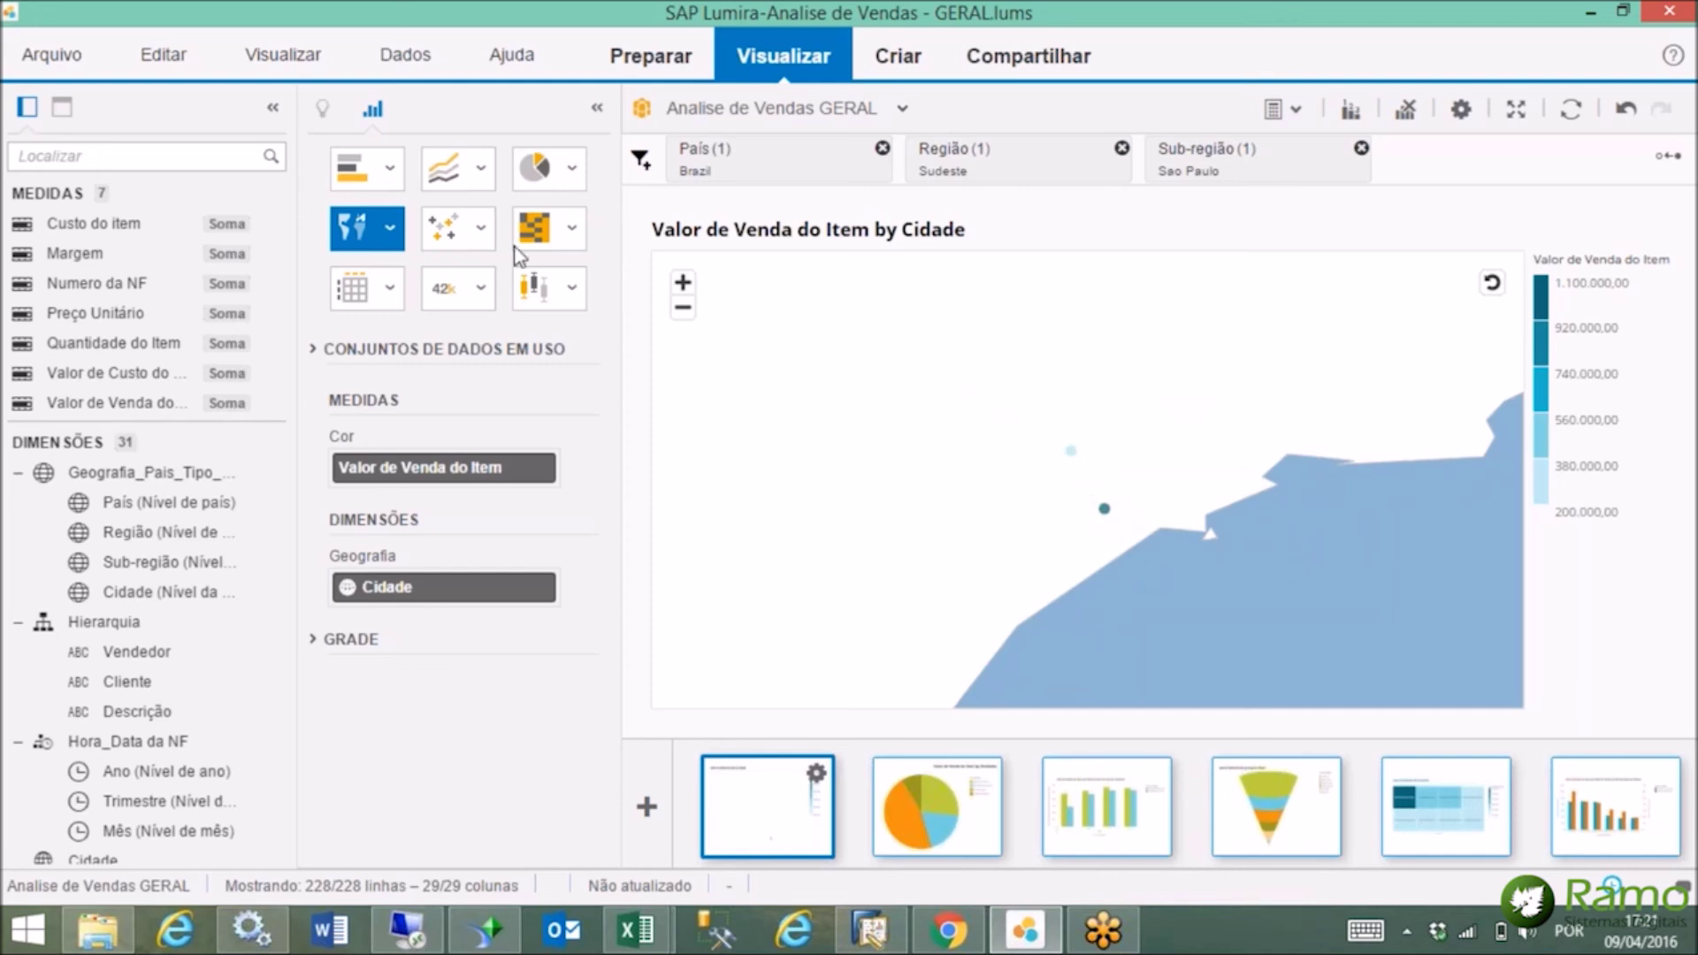
Turn the city sales map into a cross table of Campinas and Sao Paulo, then show the pie chart.
{"action": "left_click", "coordinate": [390, 294]}
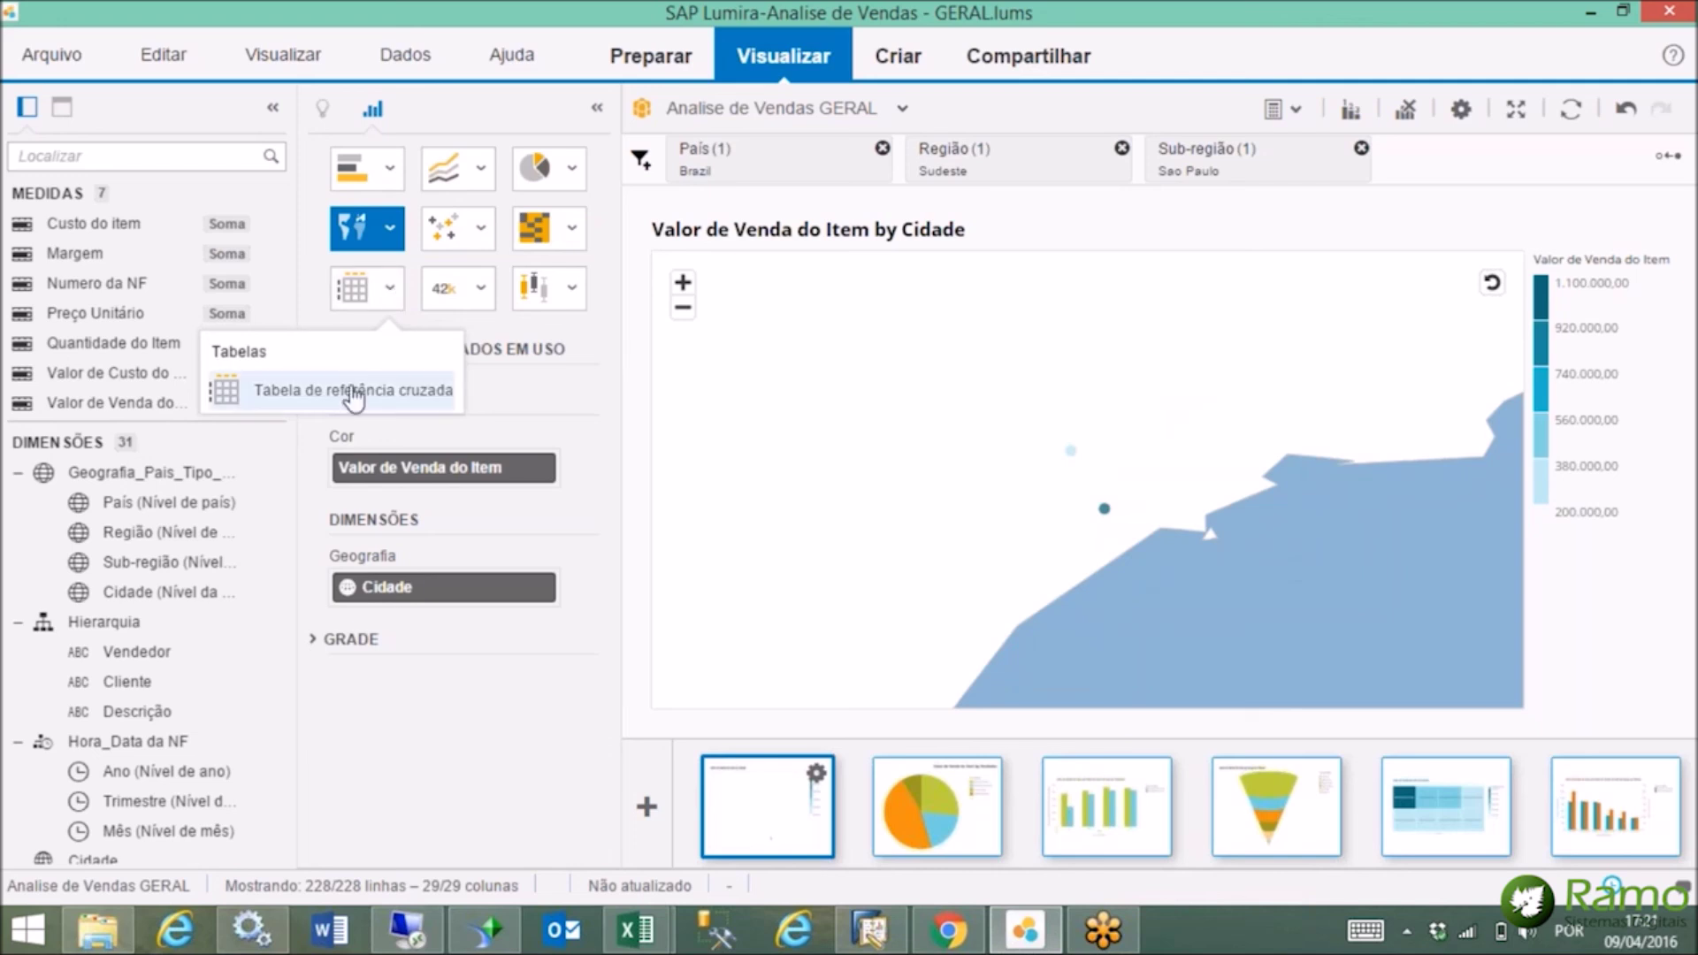
{"action": "left_click", "coordinate": [354, 395]}
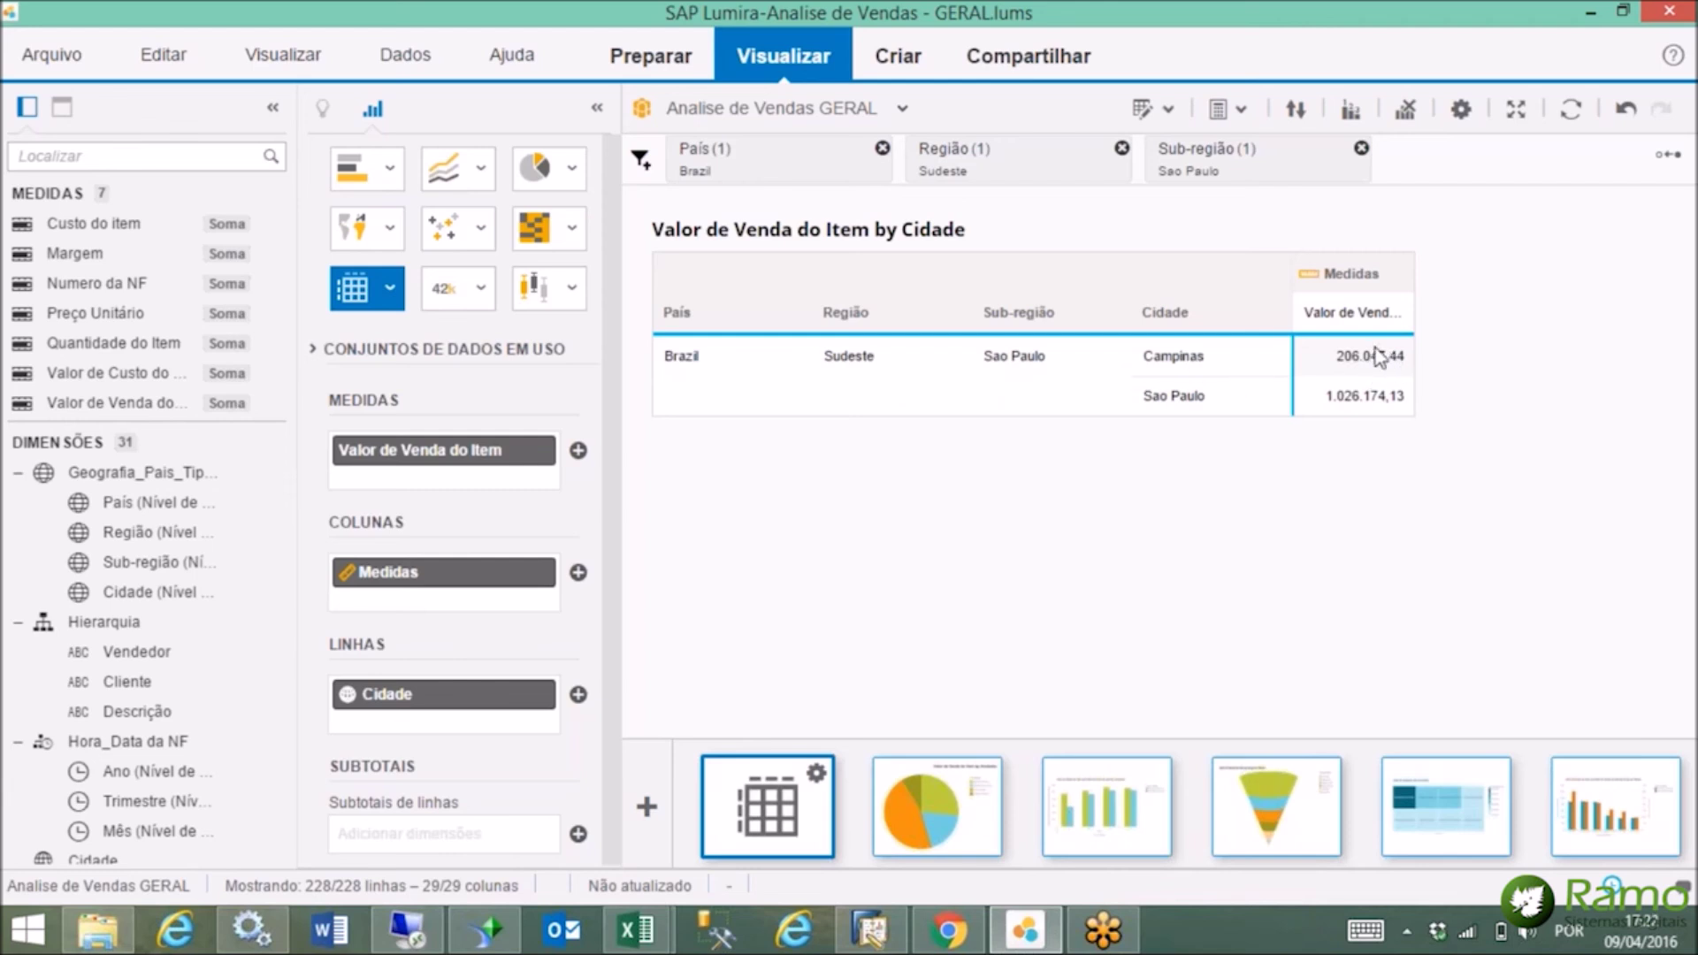
{"action": "mouse_move", "coordinate": [1380, 413]}
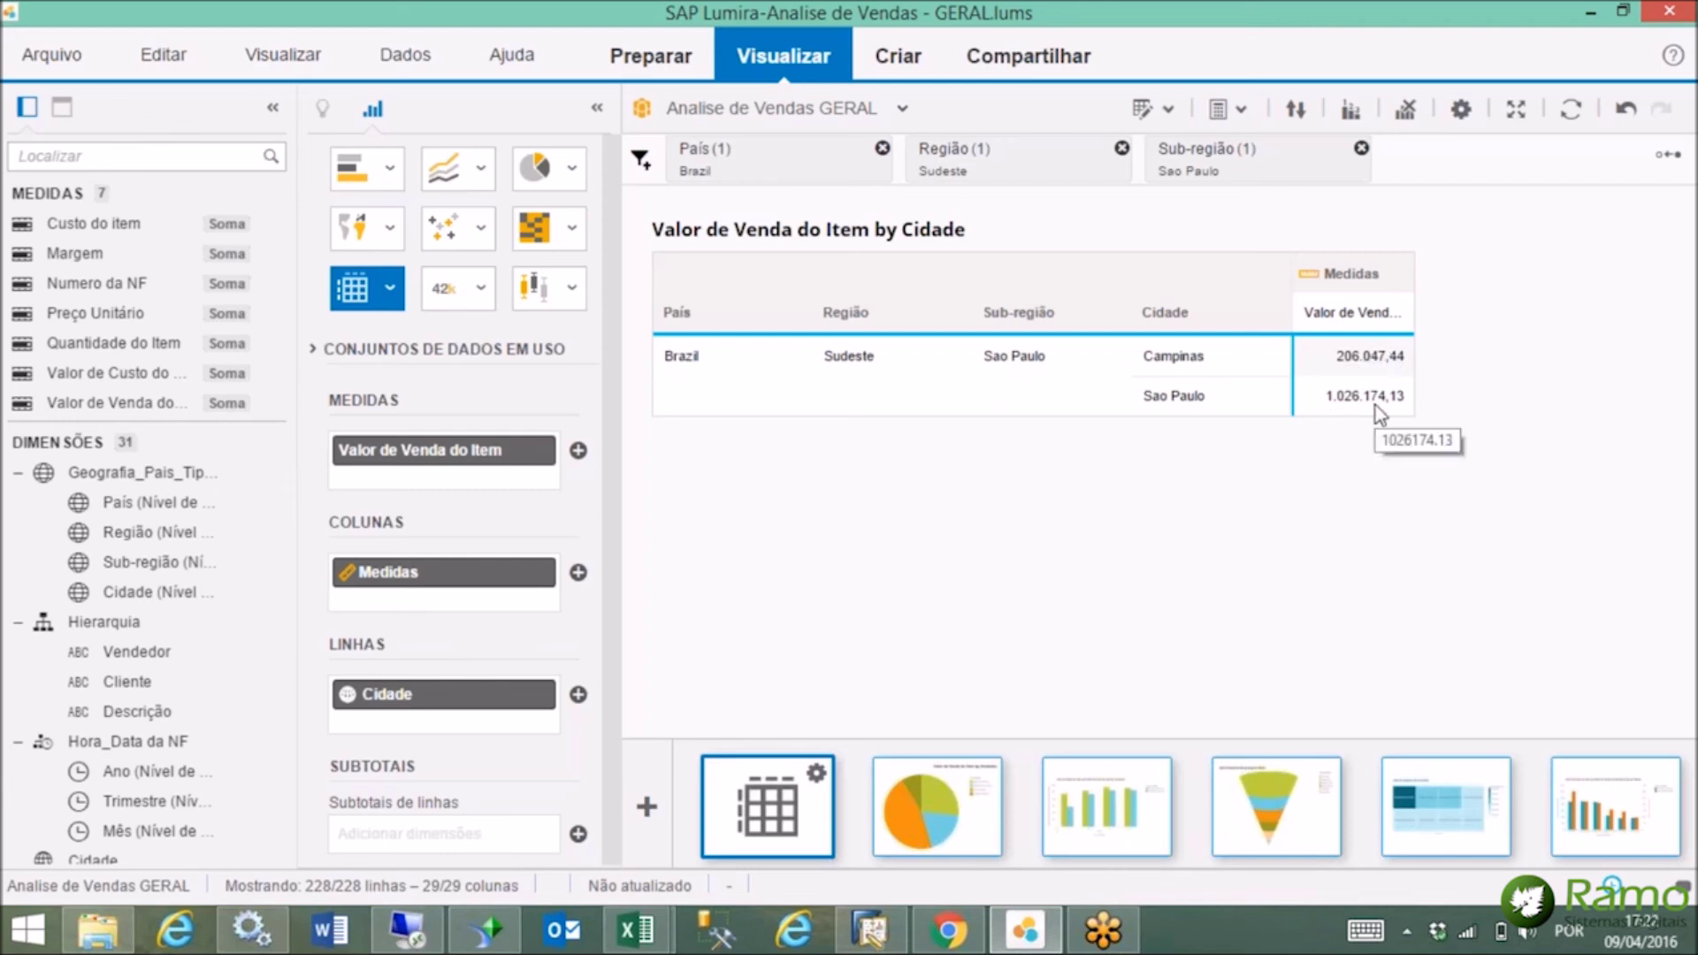
{"action": "left_click", "coordinate": [953, 794]}
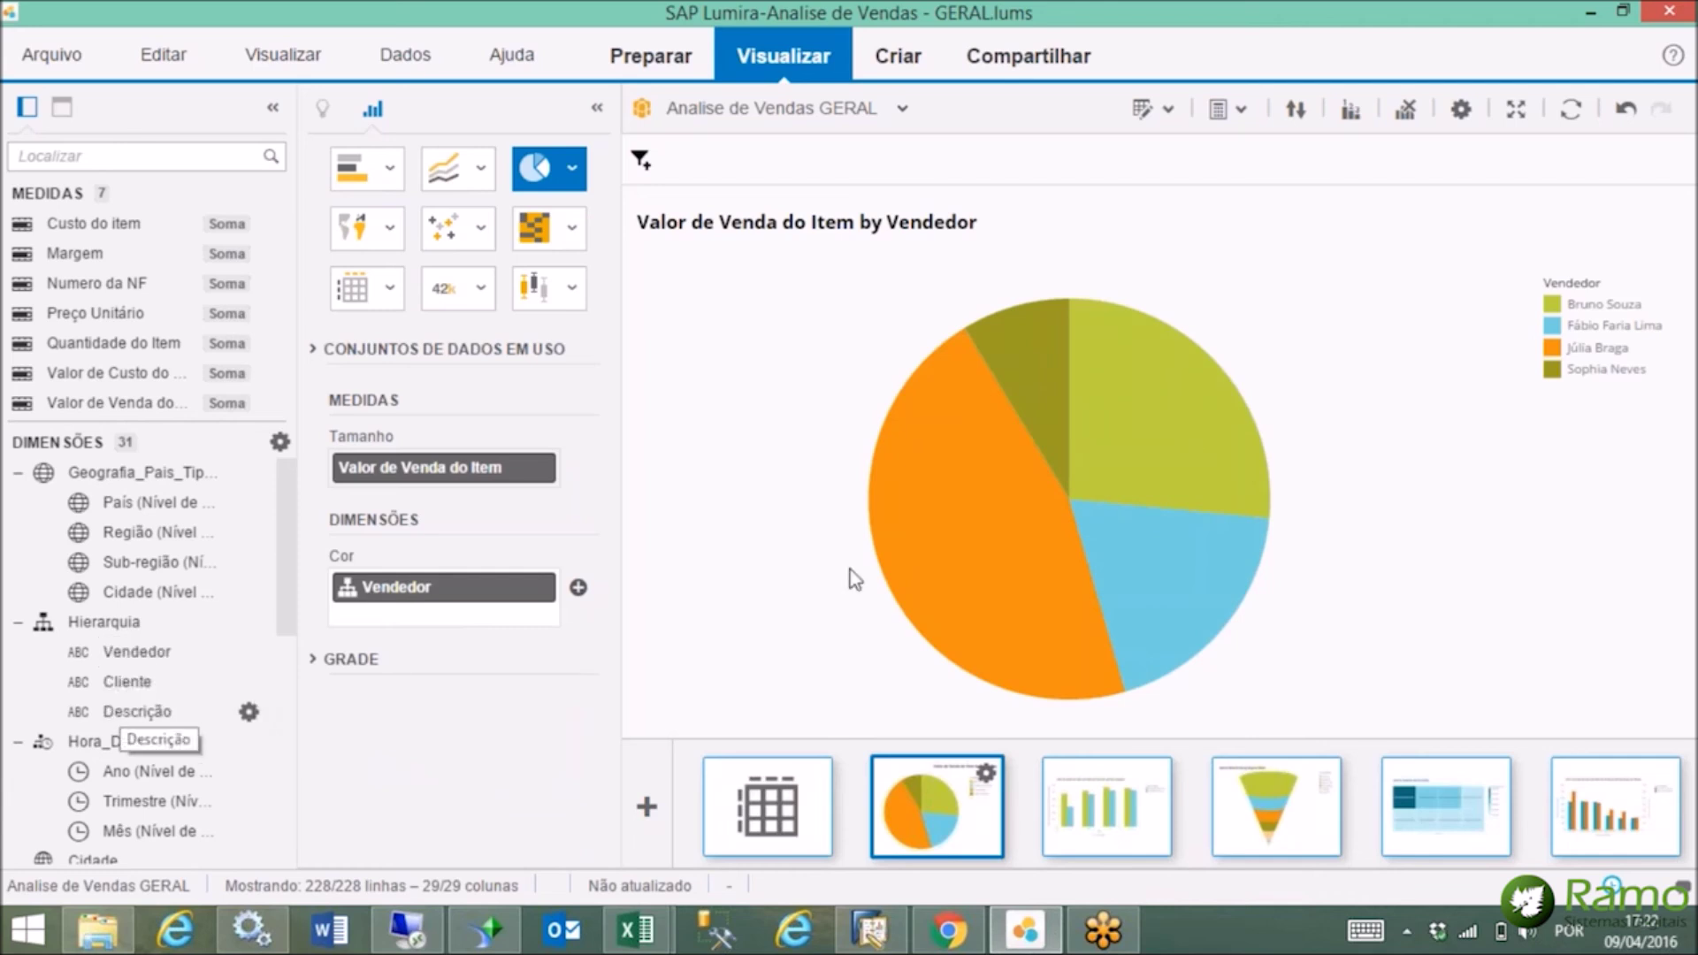
Drill the pie from the largest salesperson slice into their largest customer's item descriptions.
{"action": "mouse_move", "coordinate": [1082, 512]}
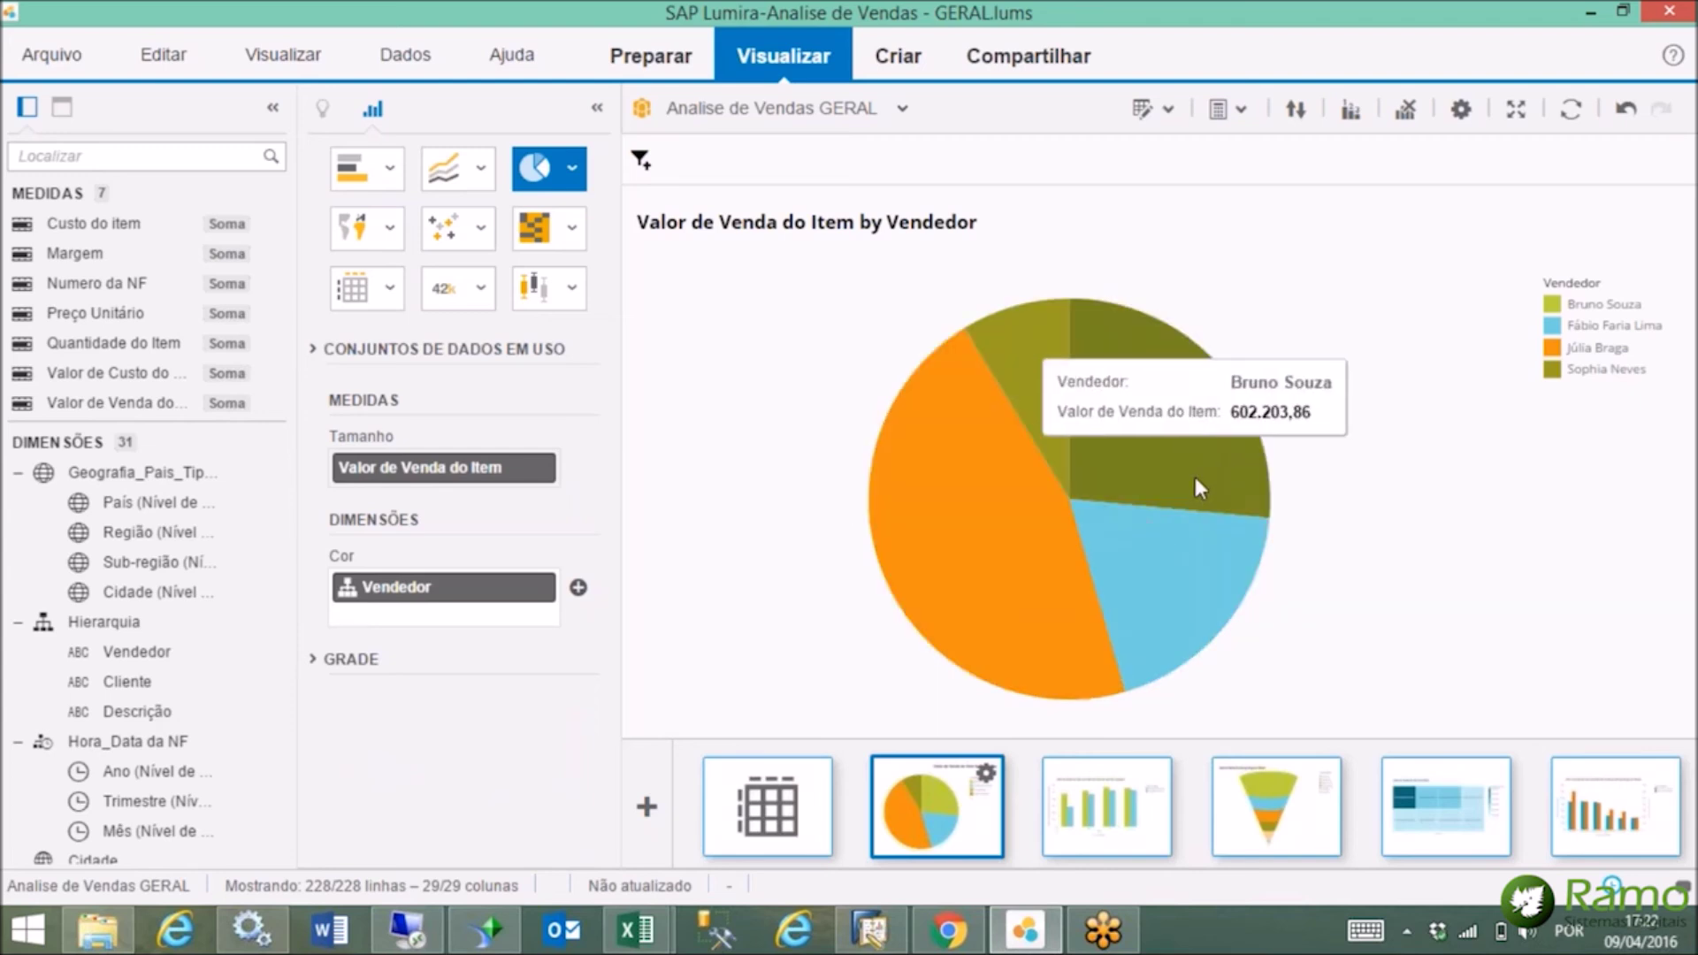
{"action": "left_click", "coordinate": [1015, 558]}
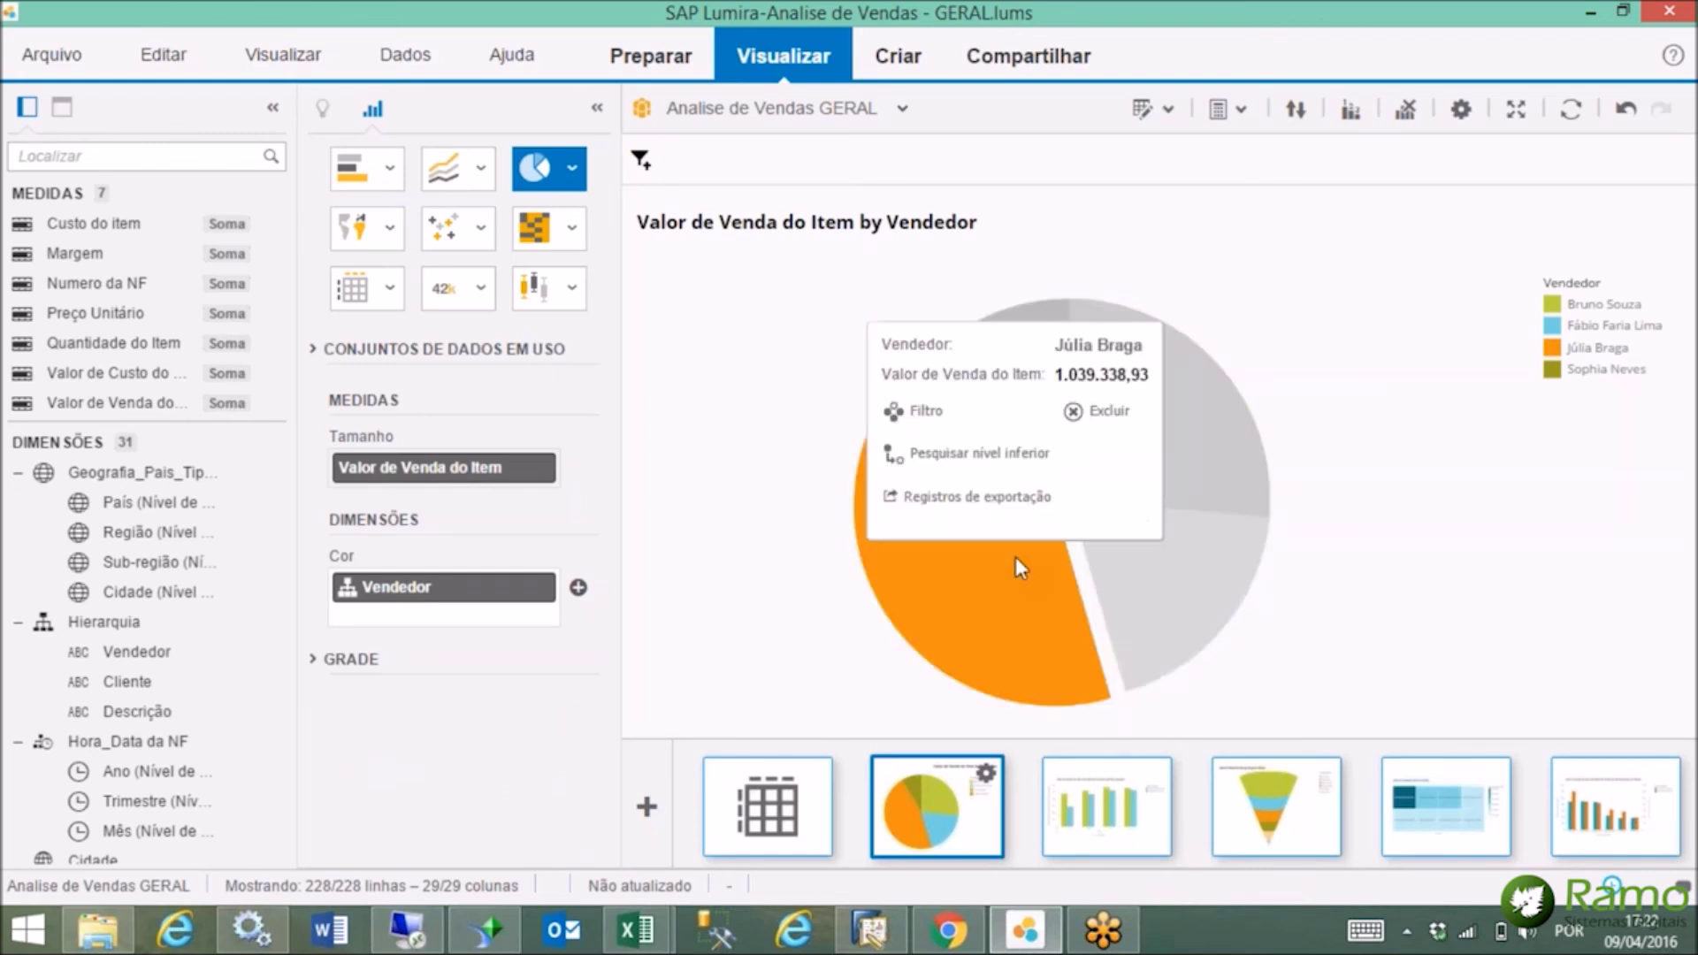
{"action": "left_click", "coordinate": [1010, 457]}
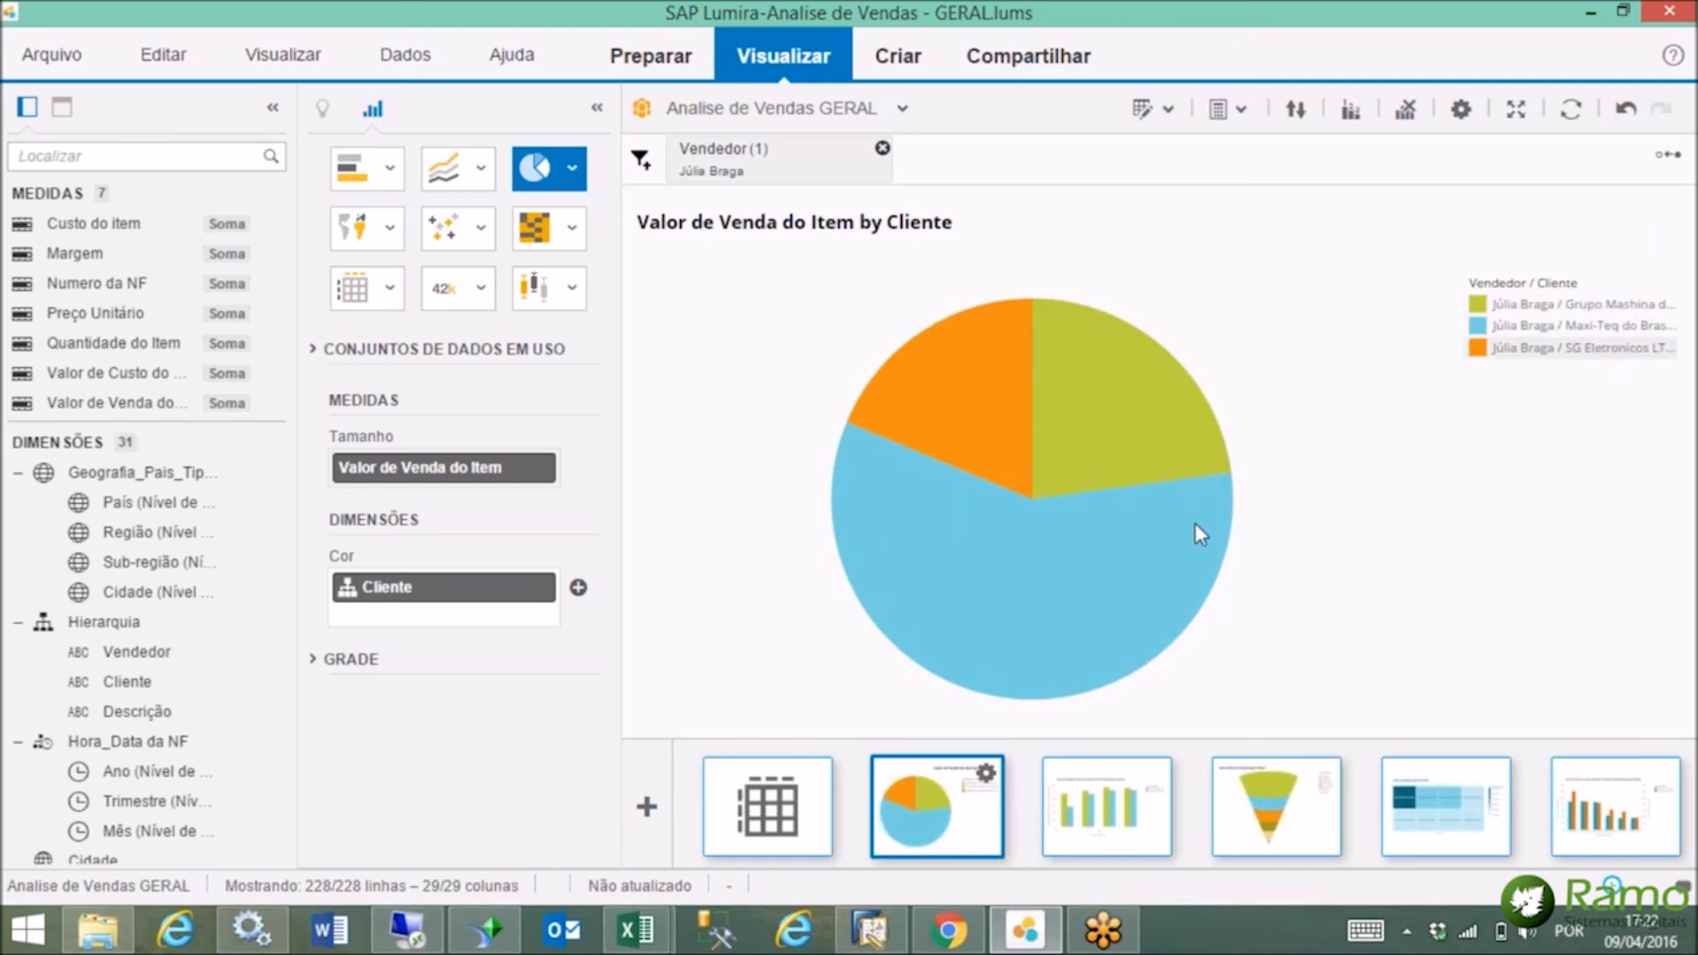
{"action": "mouse_move", "coordinate": [1082, 574]}
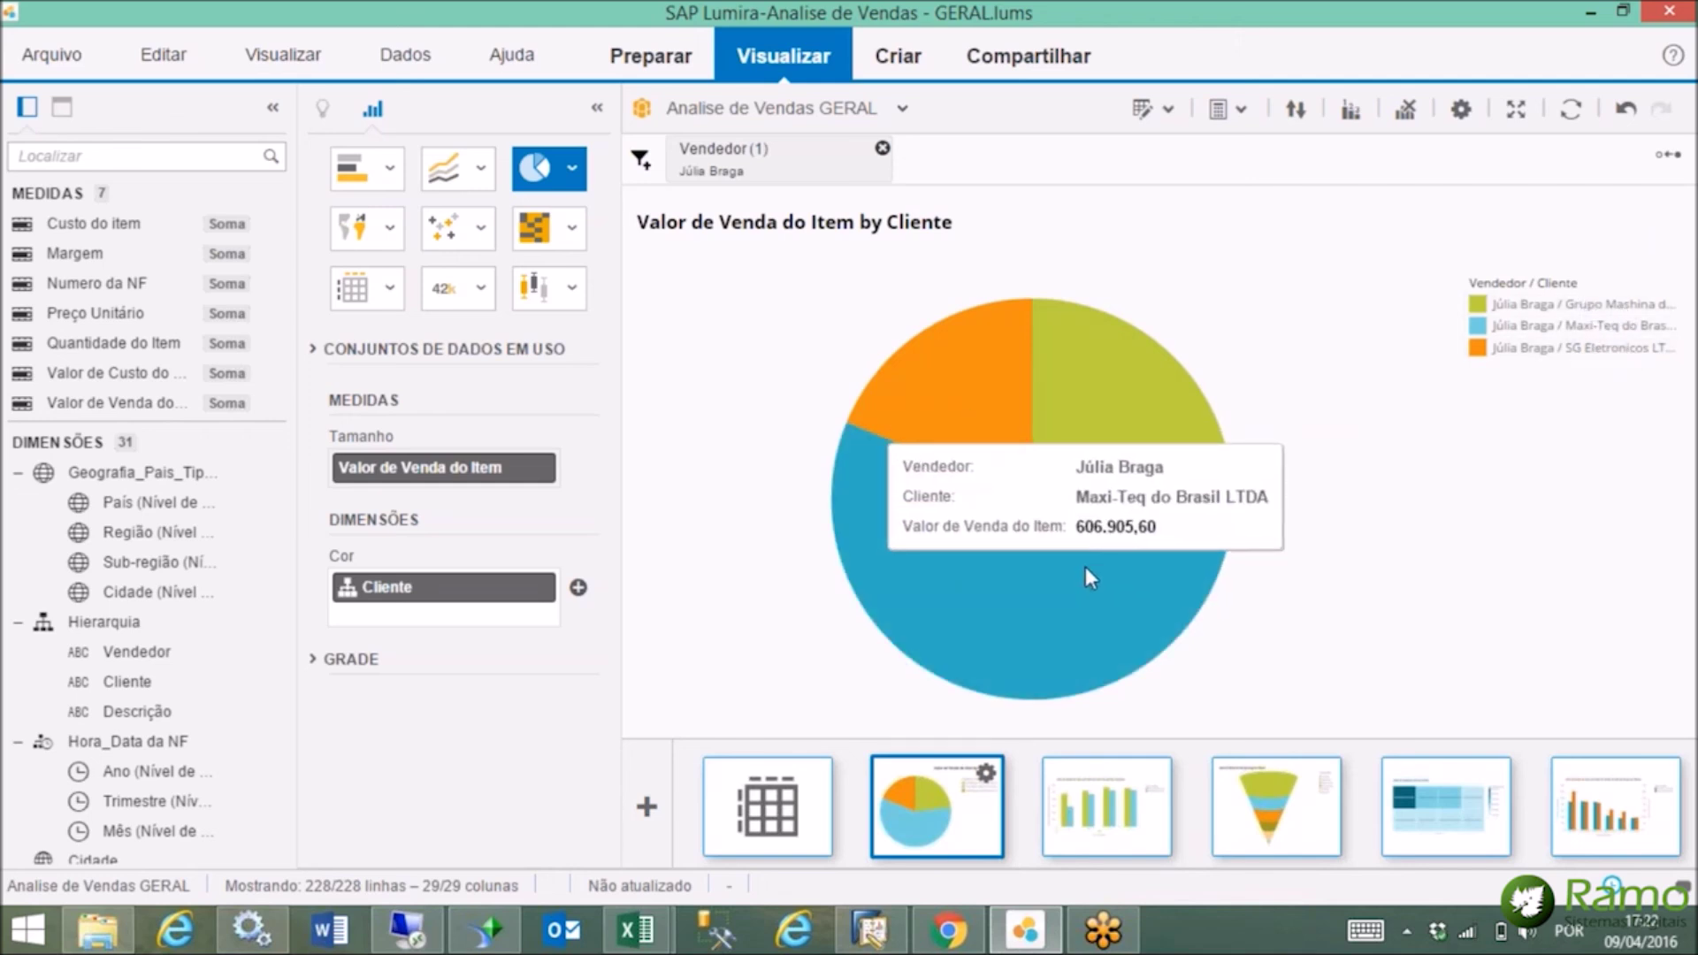
{"action": "left_click", "coordinate": [1091, 578]}
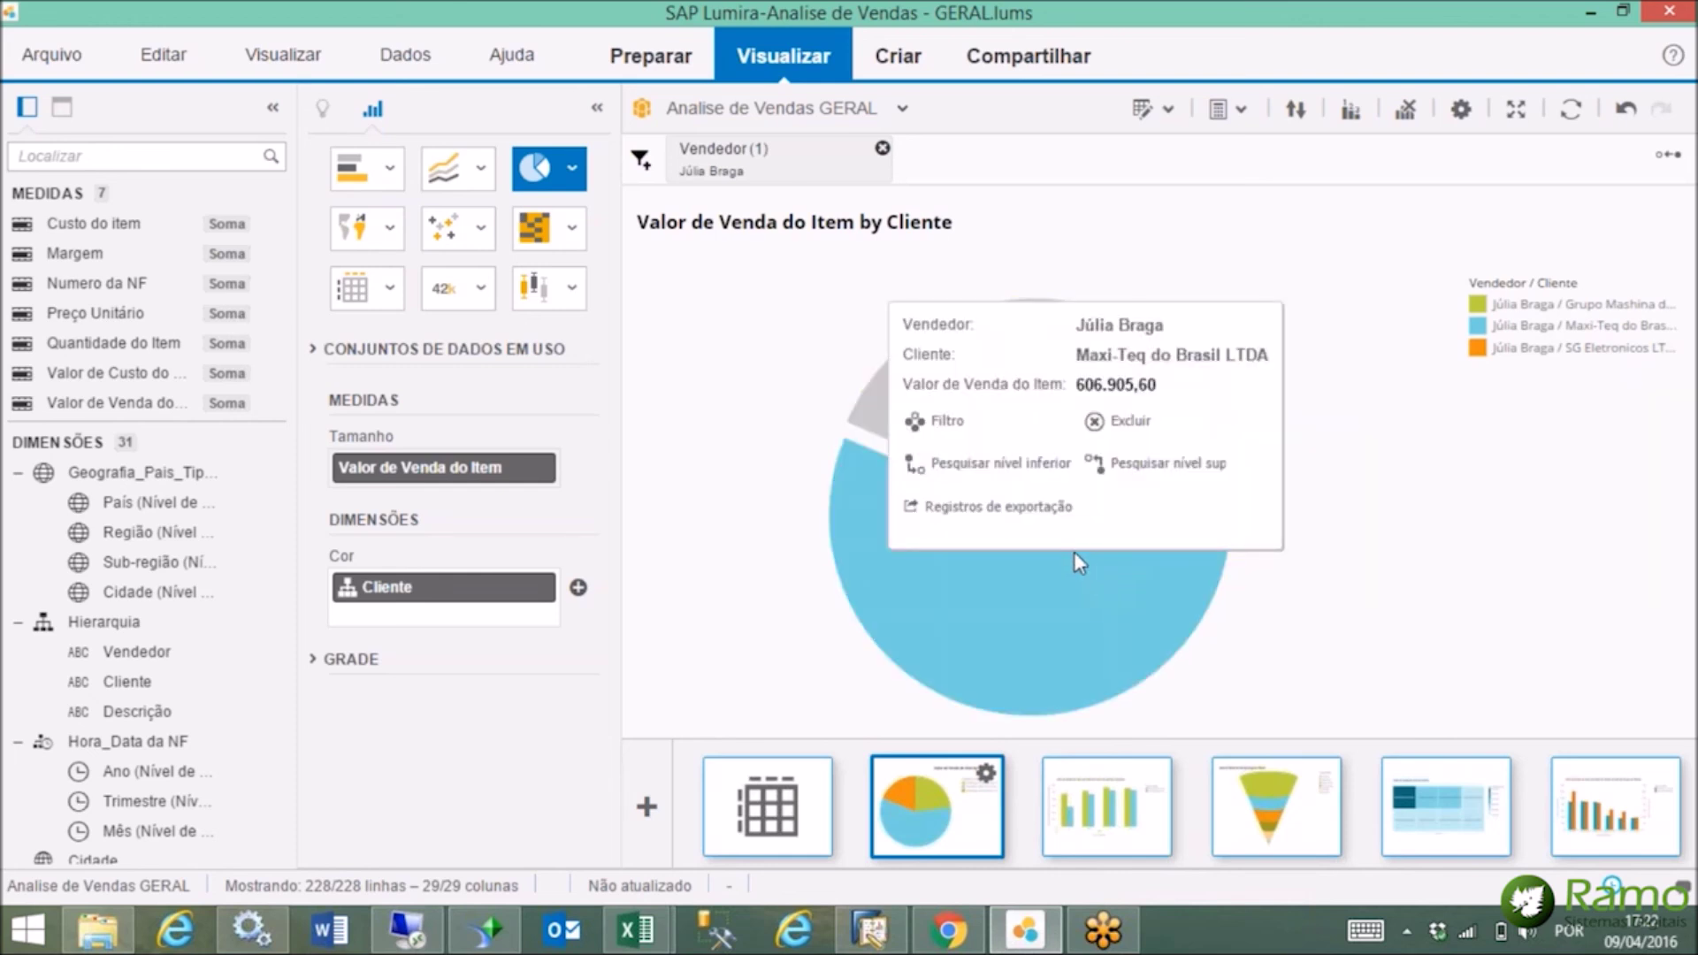
{"action": "left_click", "coordinate": [1017, 464]}
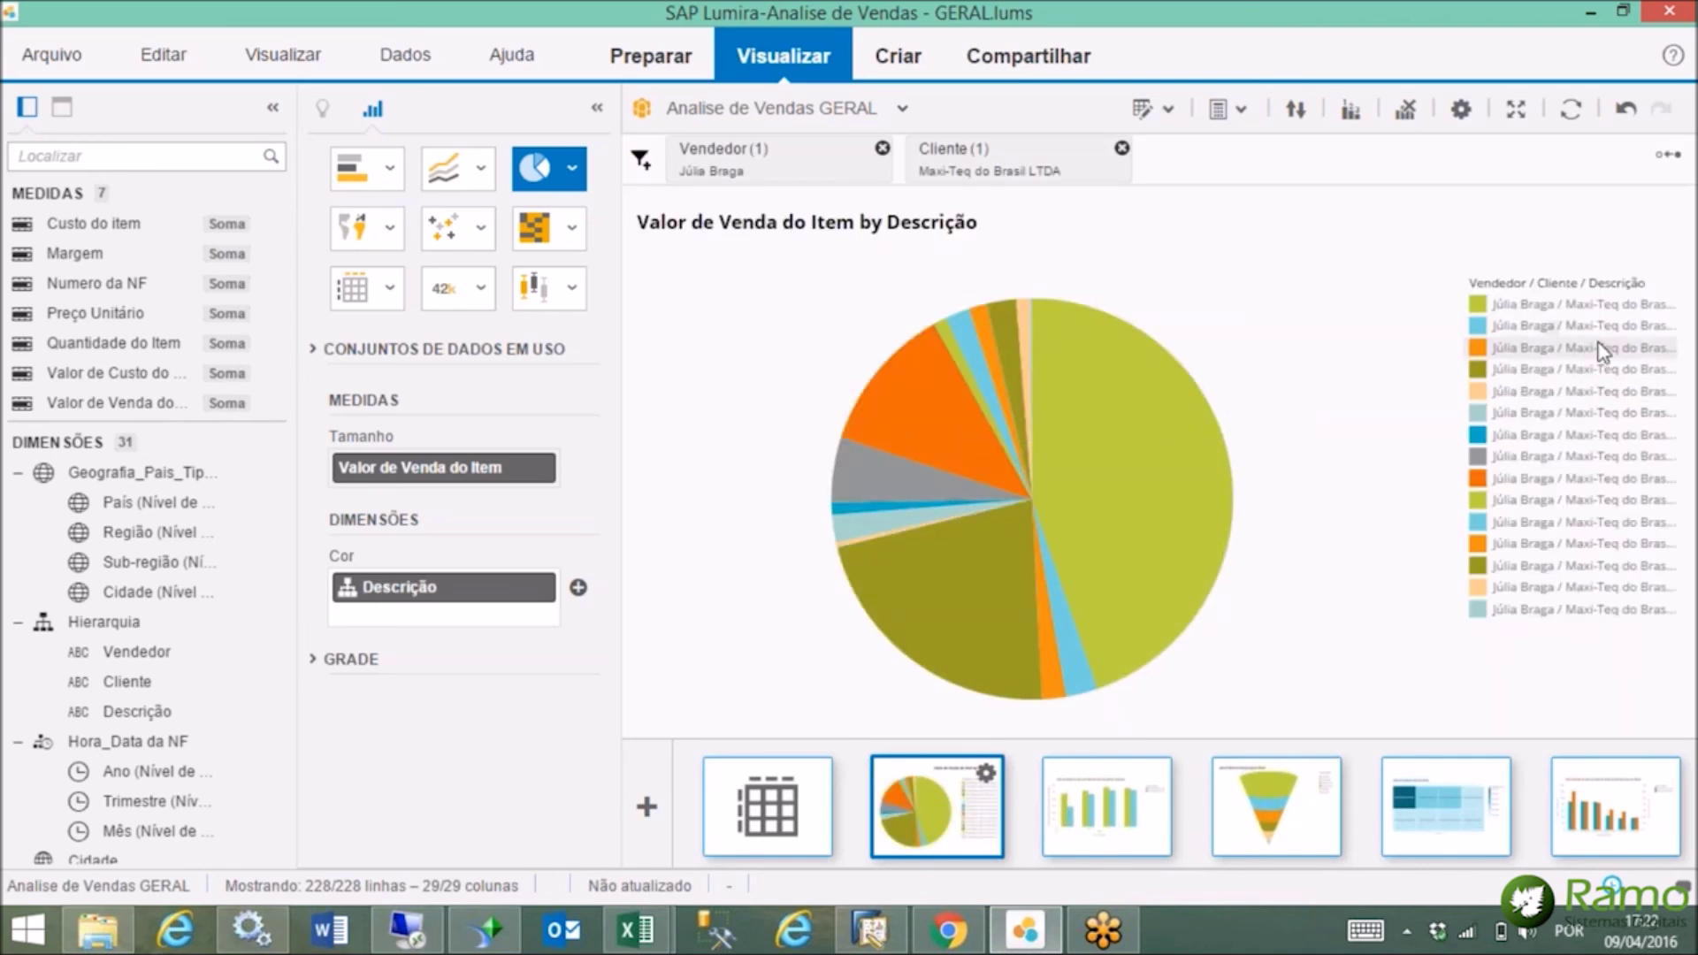
Show Maxi-Teq do Brasil LTDA's item sales by Descrição as a cross table.
{"action": "mouse_move", "coordinate": [951, 370]}
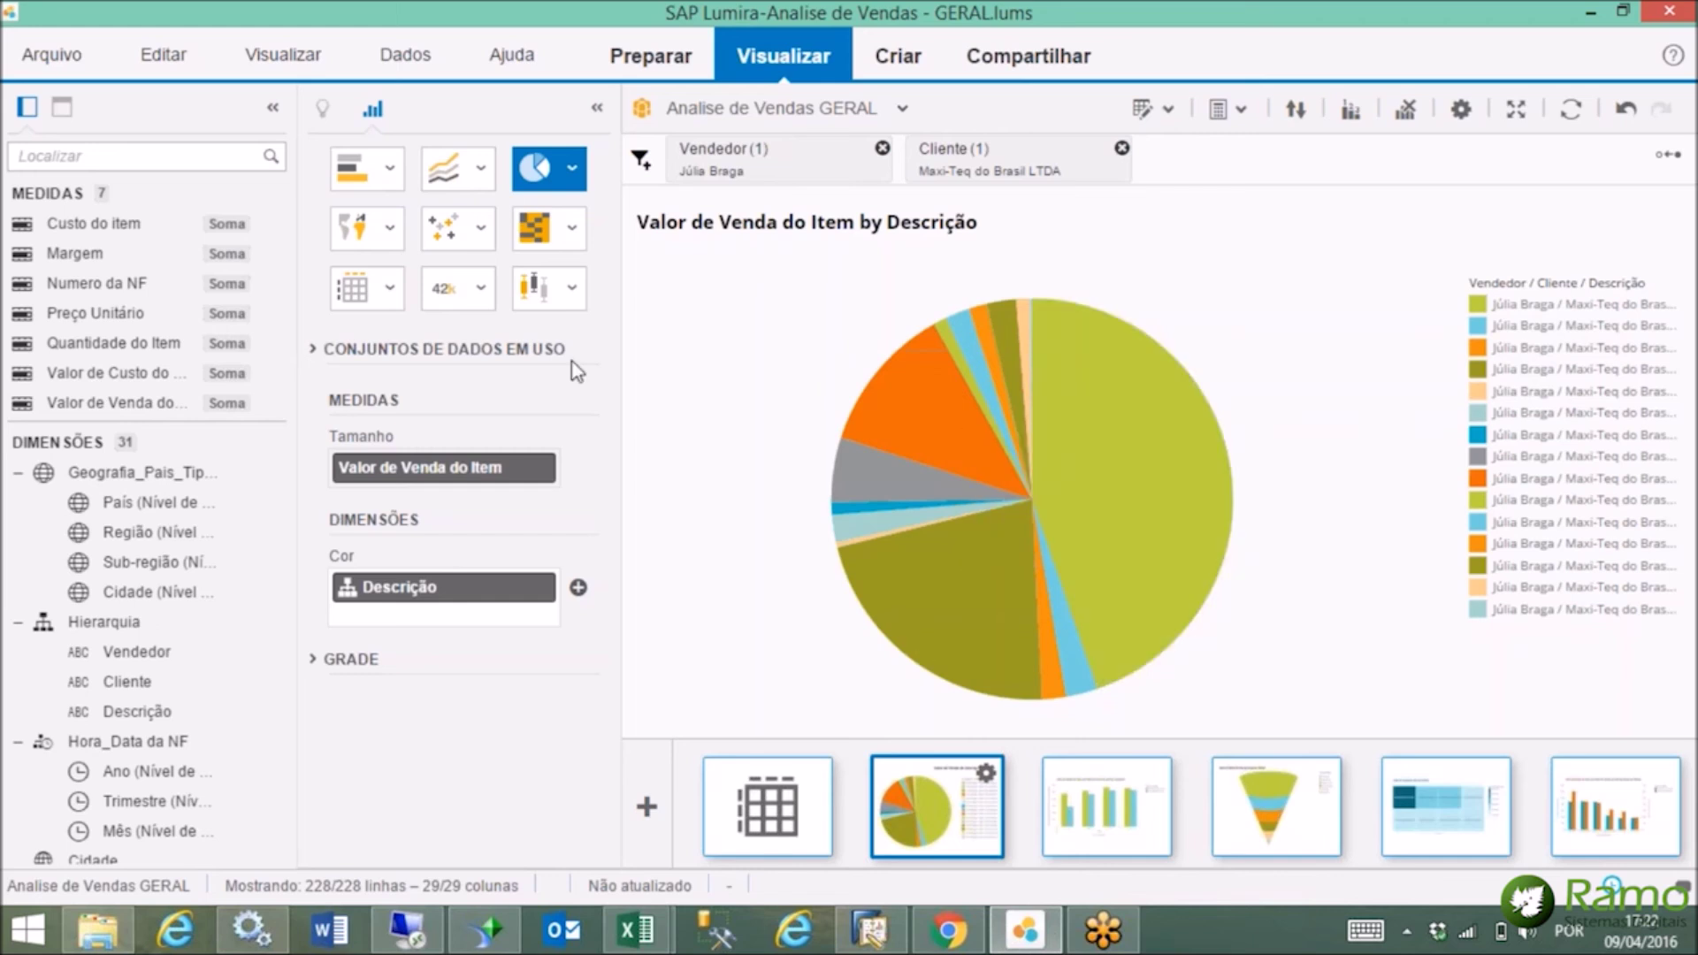
{"action": "left_click", "coordinate": [388, 290]}
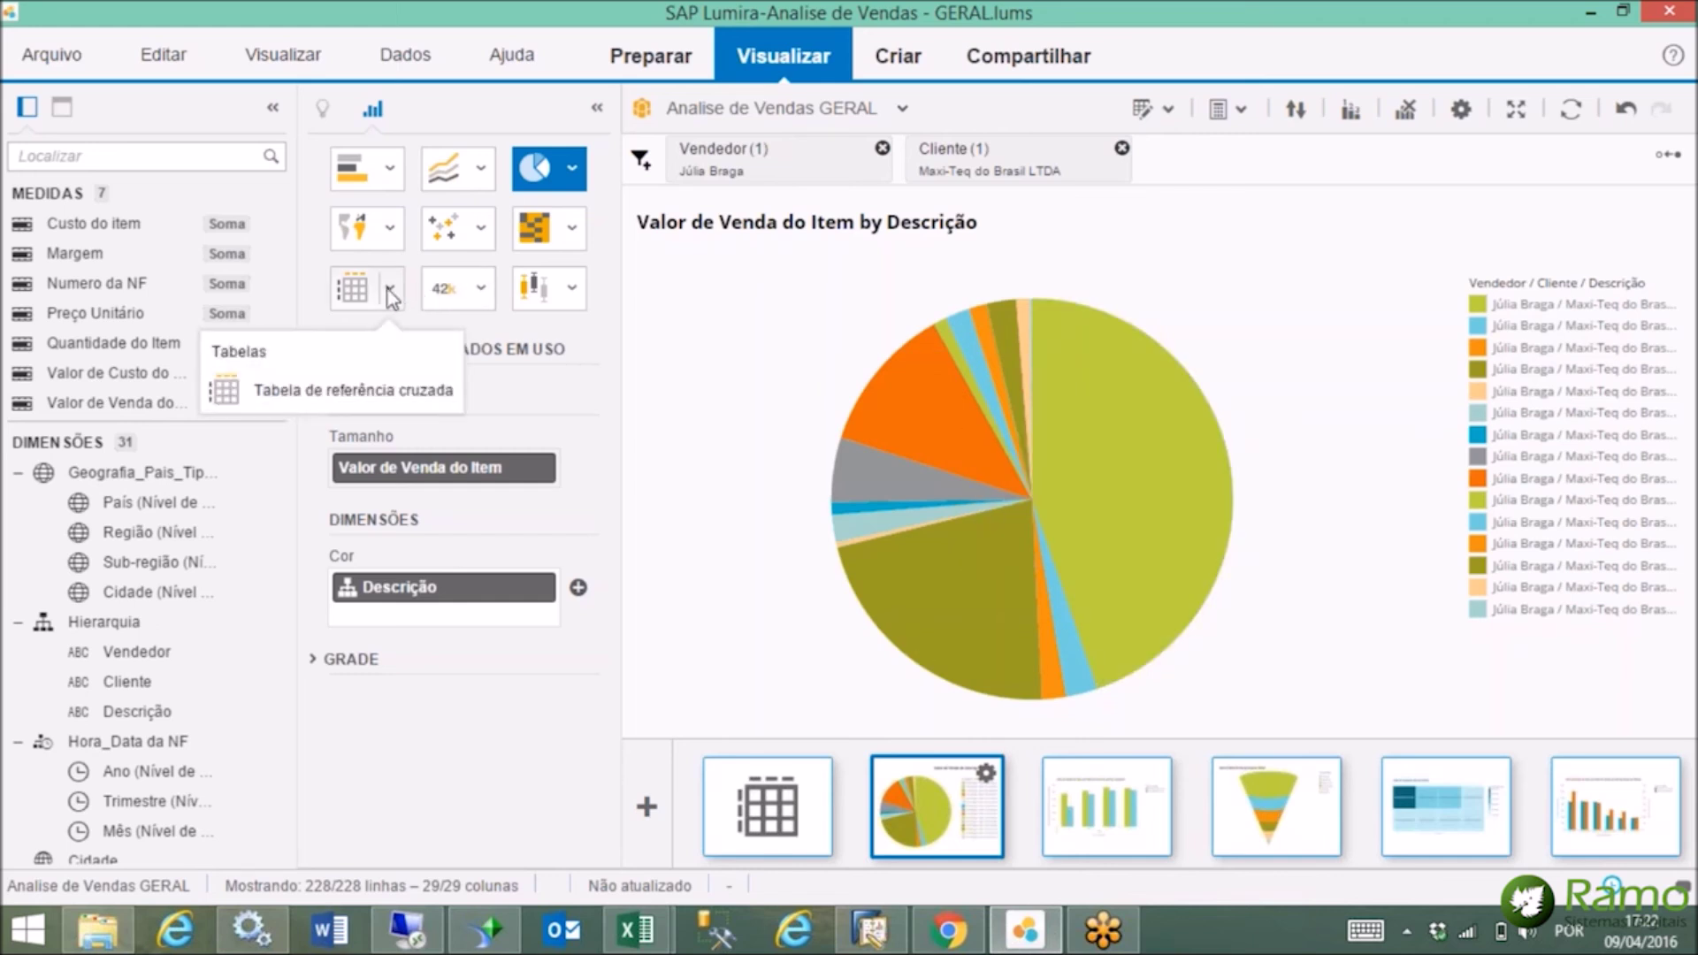
{"action": "left_click", "coordinate": [343, 393]}
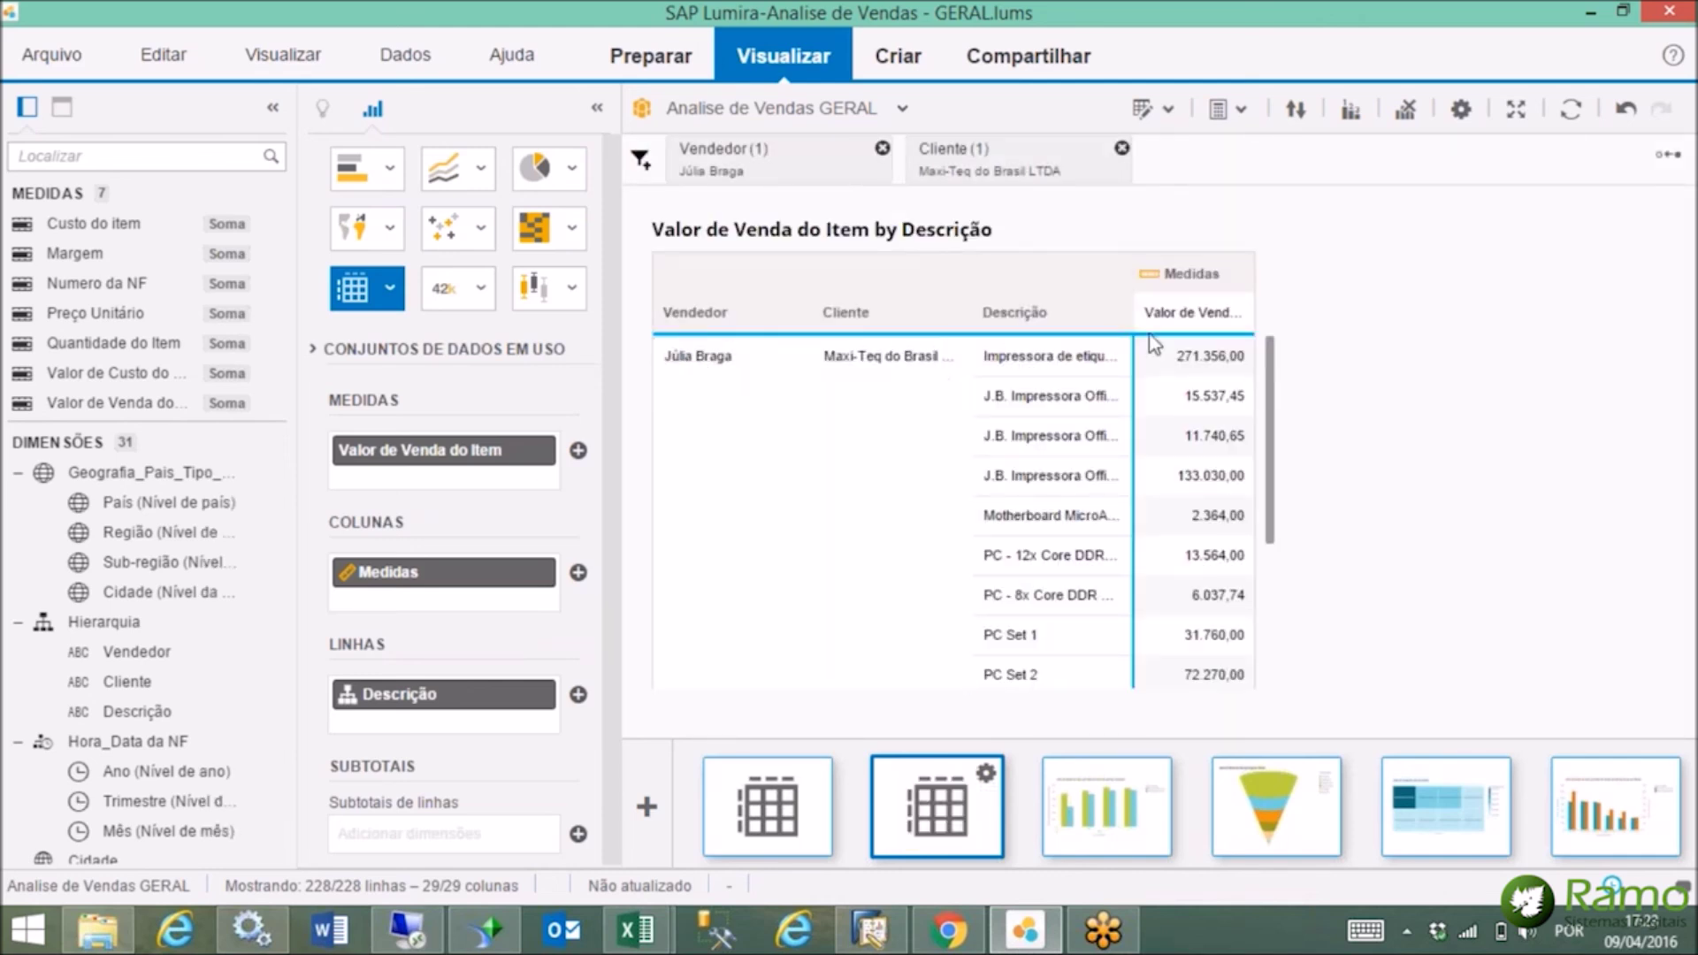
{"action": "scroll", "coordinate": [1277, 509], "scroll_direction": "down", "scroll_amount": 2}
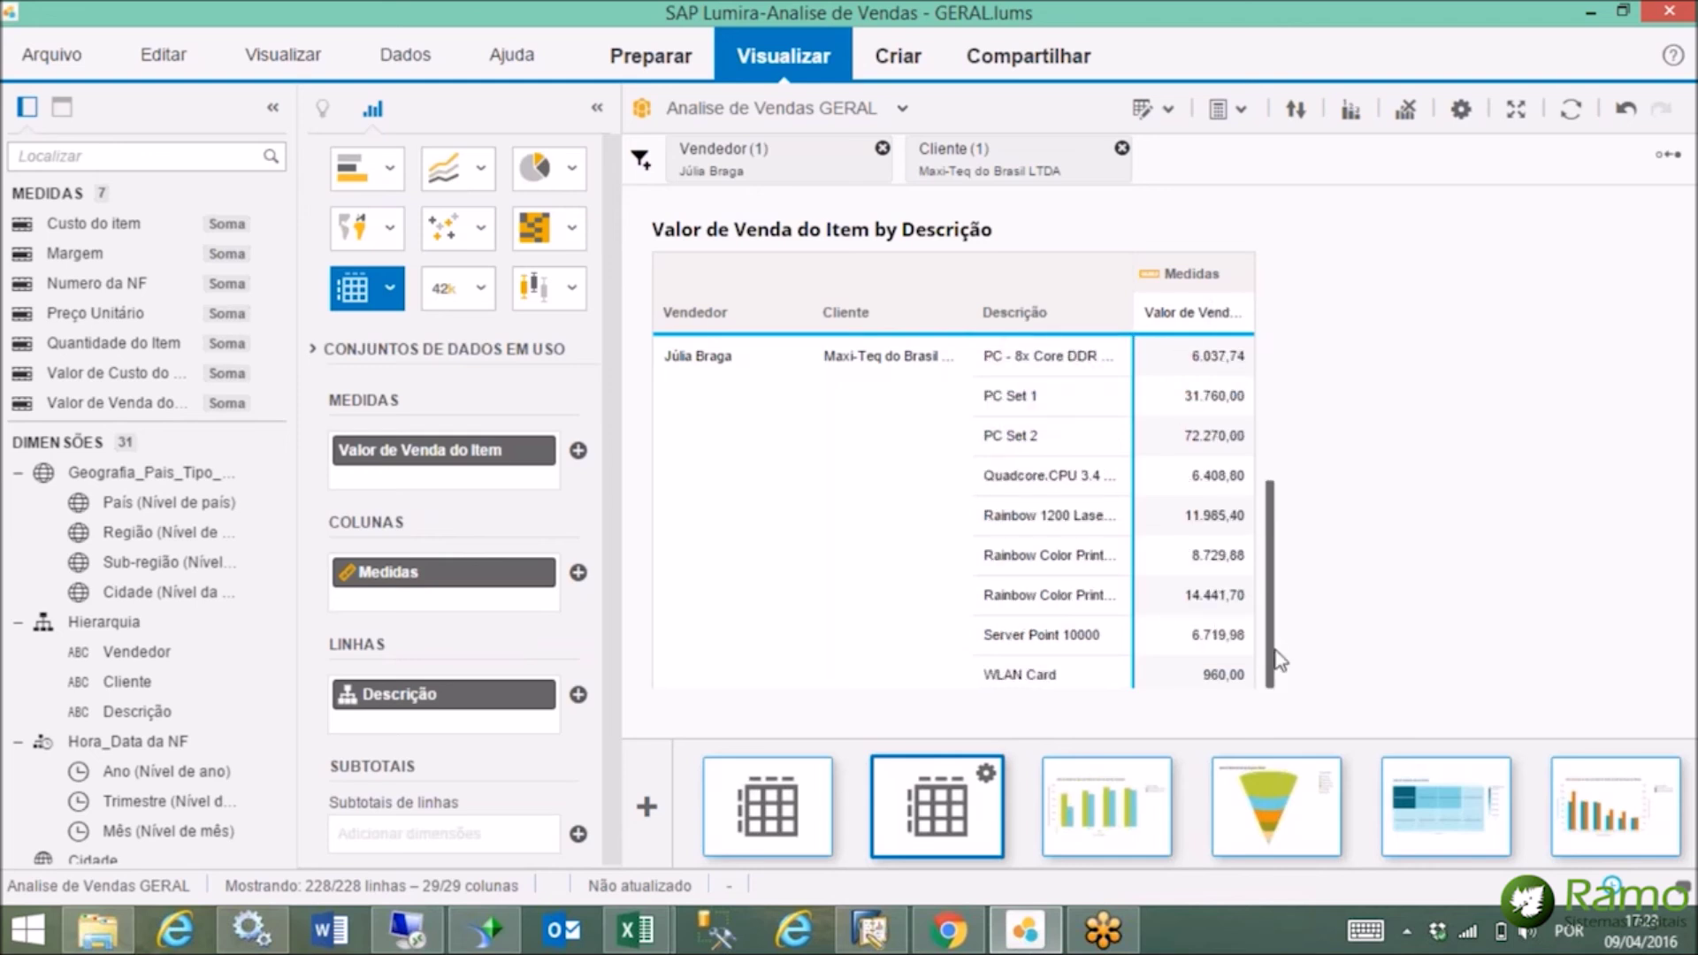
{"action": "scroll", "coordinate": [1282, 477], "scroll_direction": "up", "scroll_amount": 2}
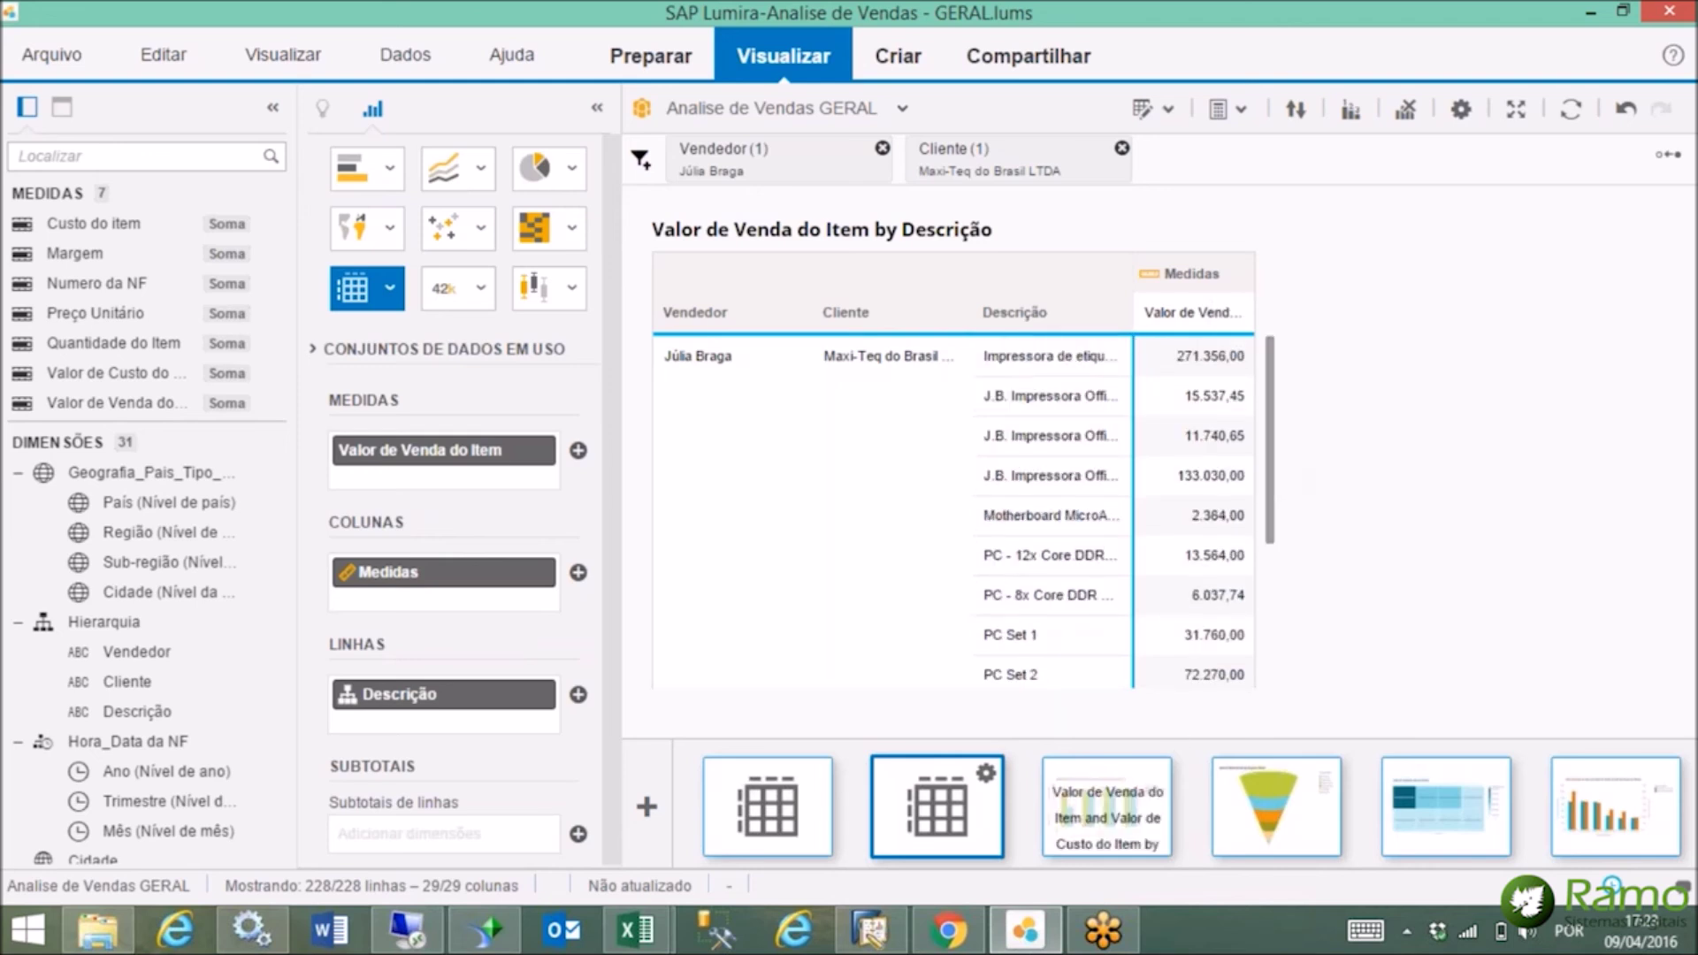
Display the 2012 column chart of Valor de Venda and Valor de Custo do Item by Trimestre.
{"action": "left_click", "coordinate": [1110, 801]}
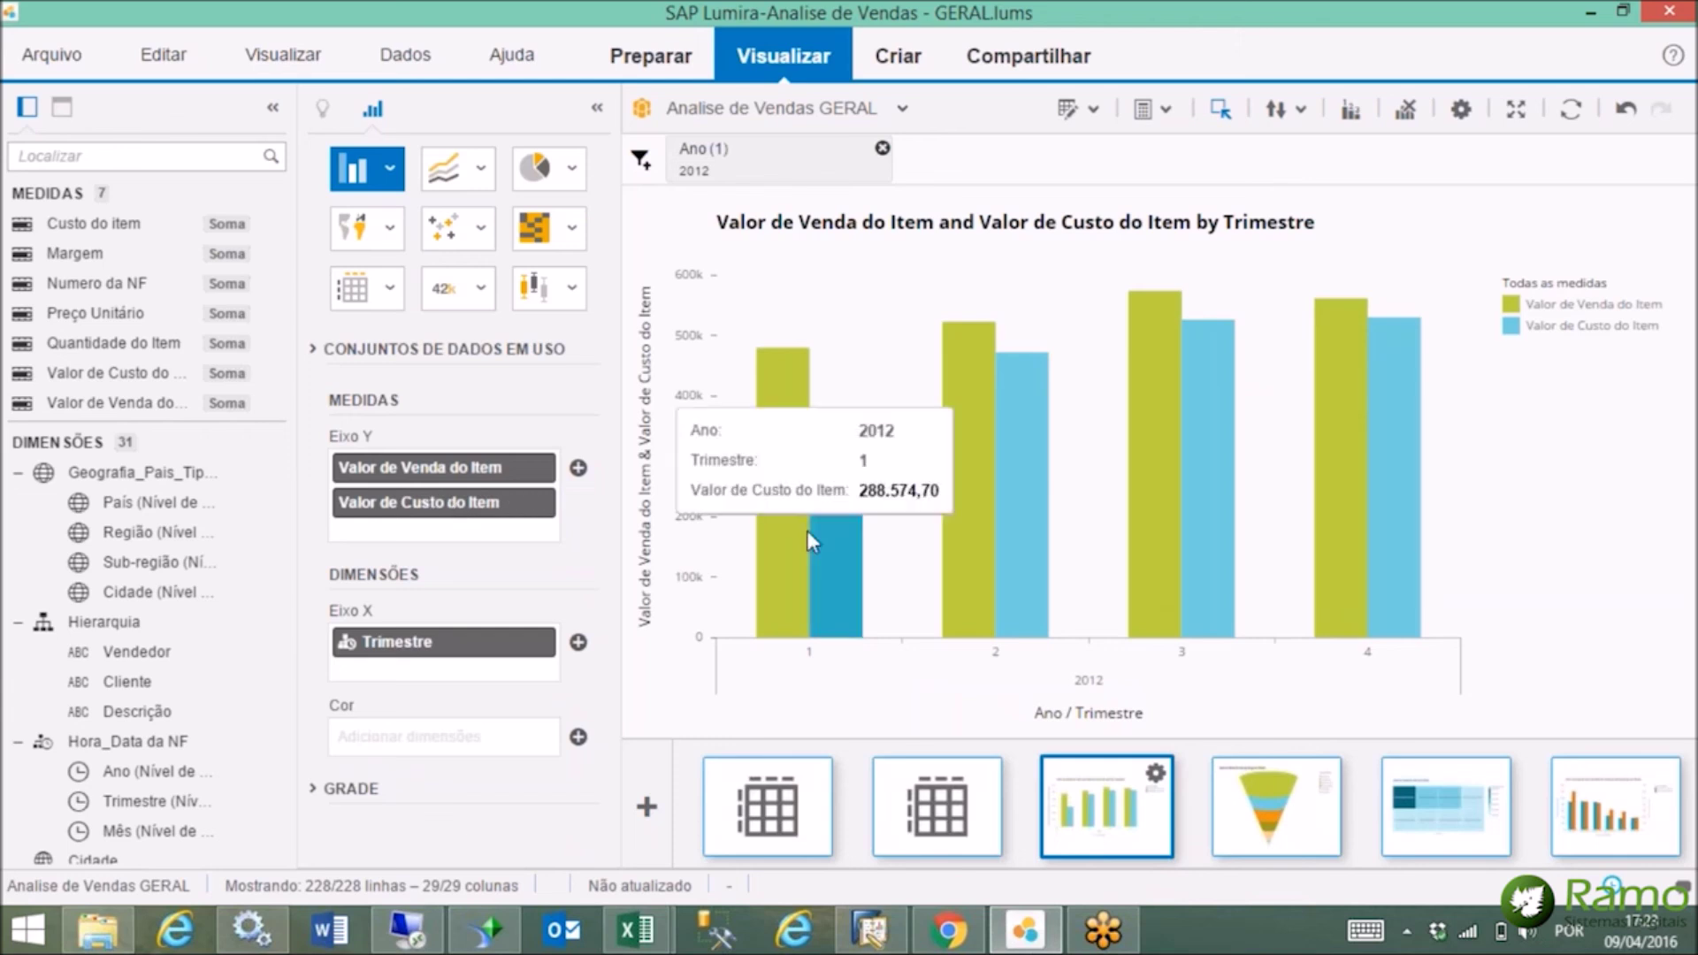
{"action": "mouse_move", "coordinate": [793, 541]}
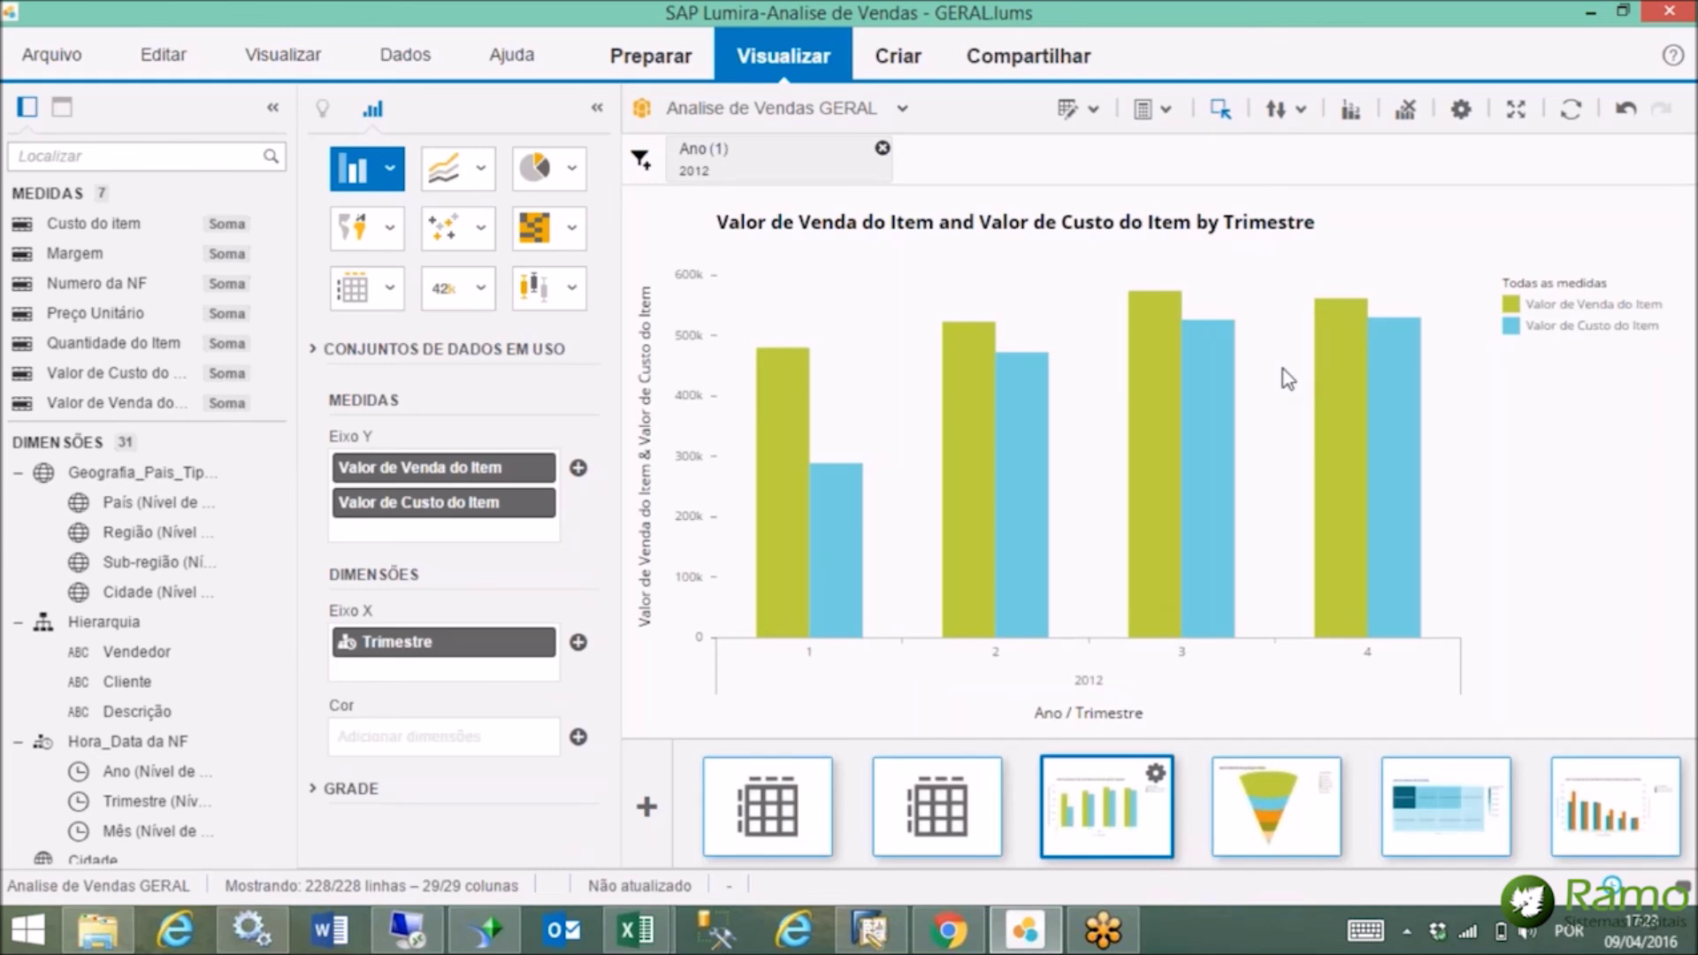
{"action": "mouse_move", "coordinate": [787, 353]}
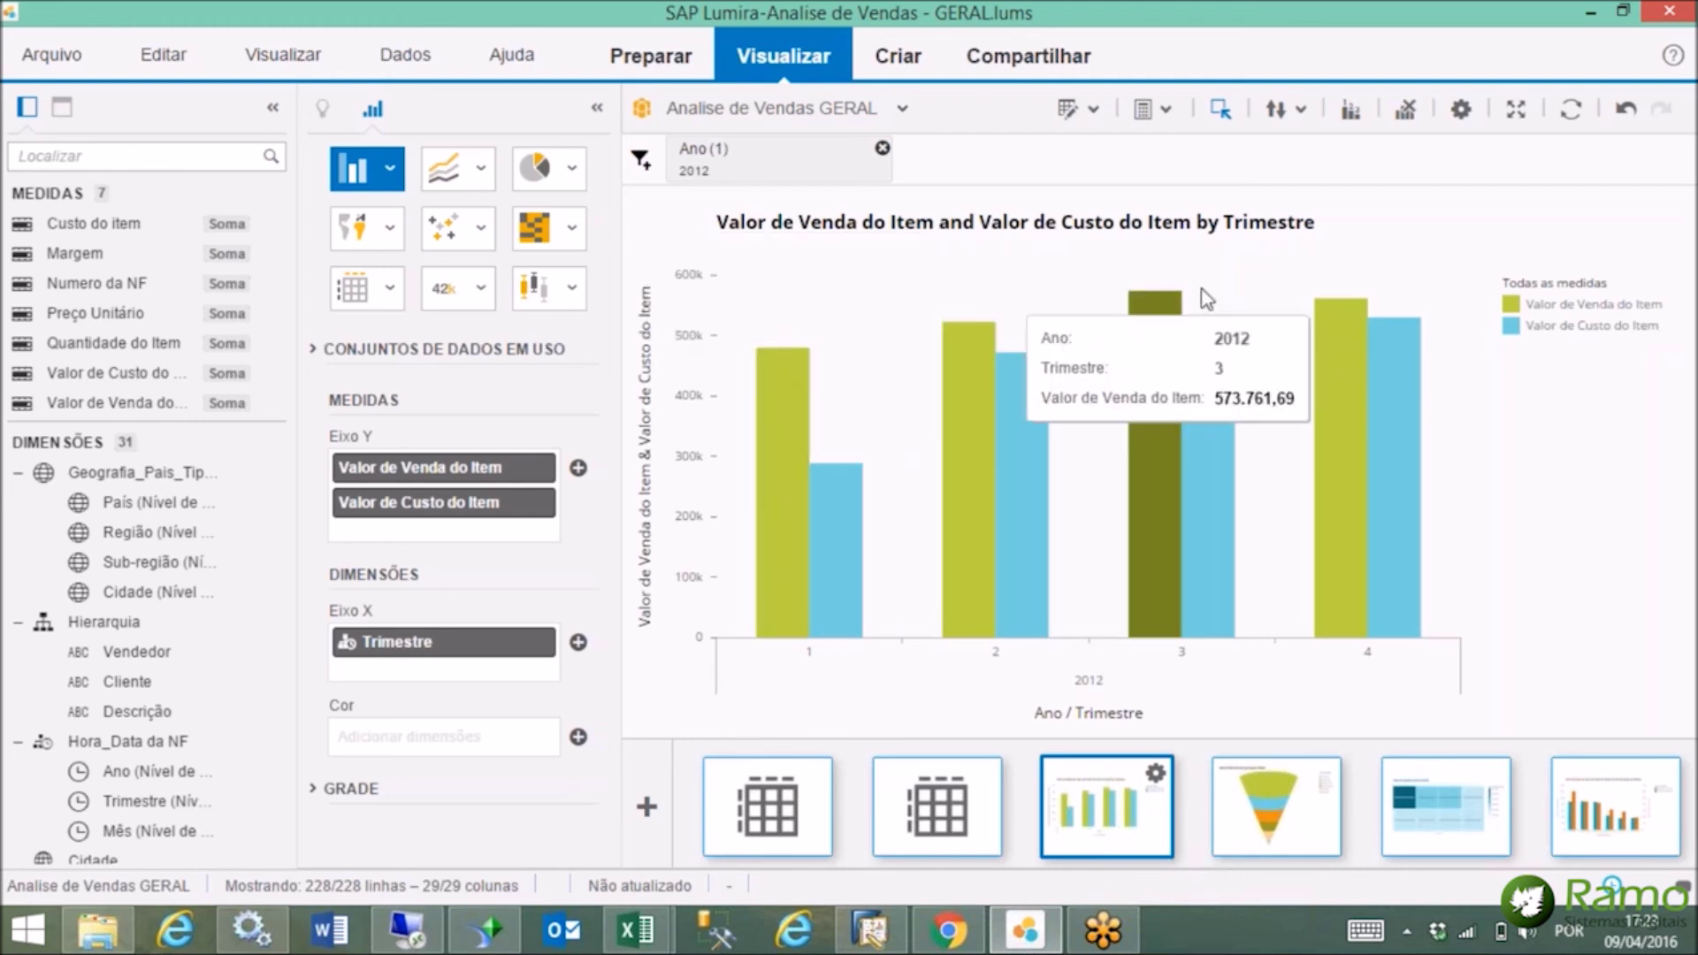
{"action": "mouse_move", "coordinate": [787, 401]}
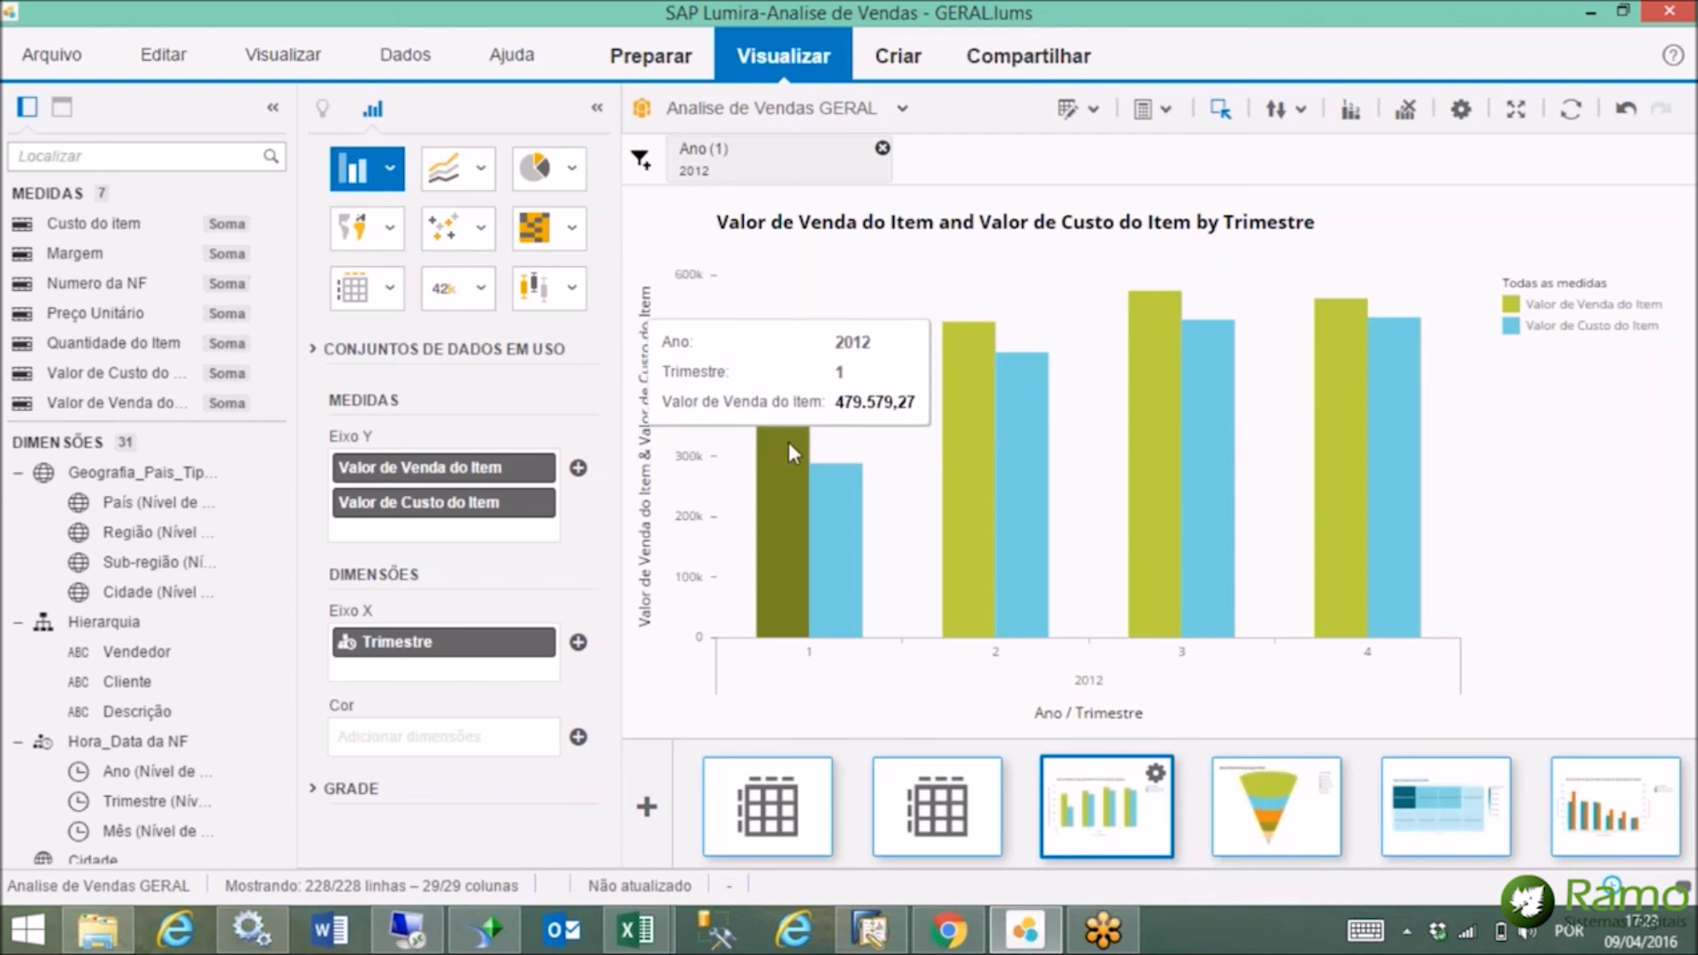
Drill quarter 1 of 2012 down to months, then show cost and sales by Grupo do Cliente.
{"action": "left_click", "coordinate": [833, 555]}
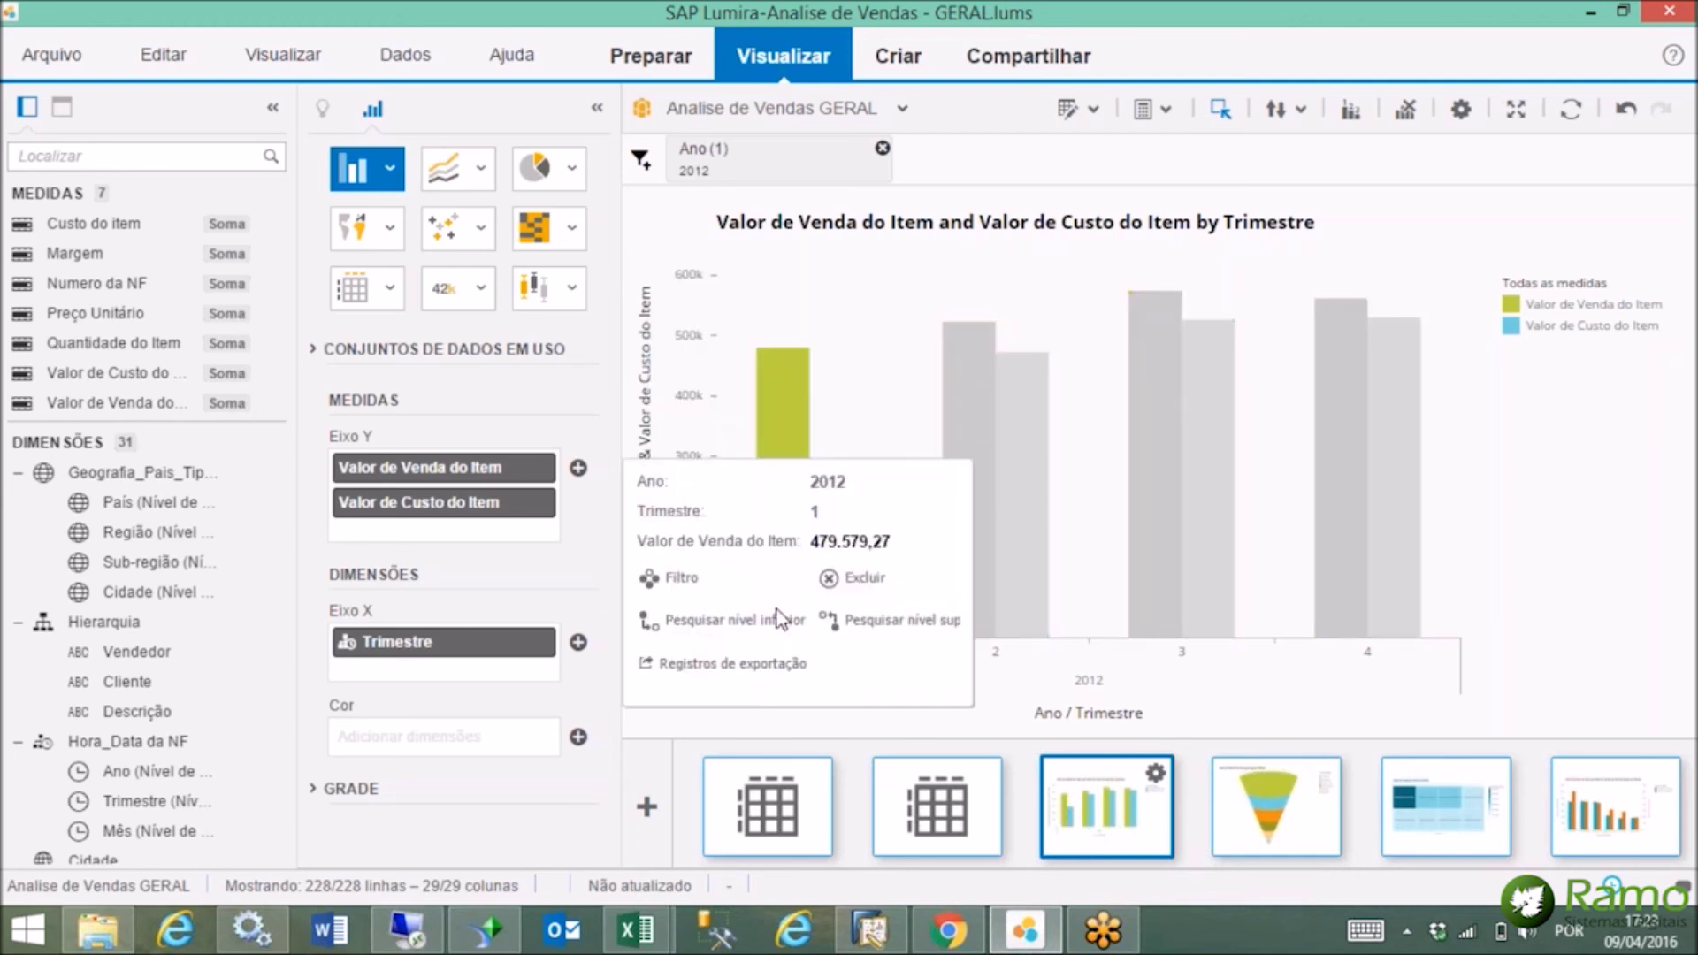
{"action": "left_click", "coordinate": [721, 620]}
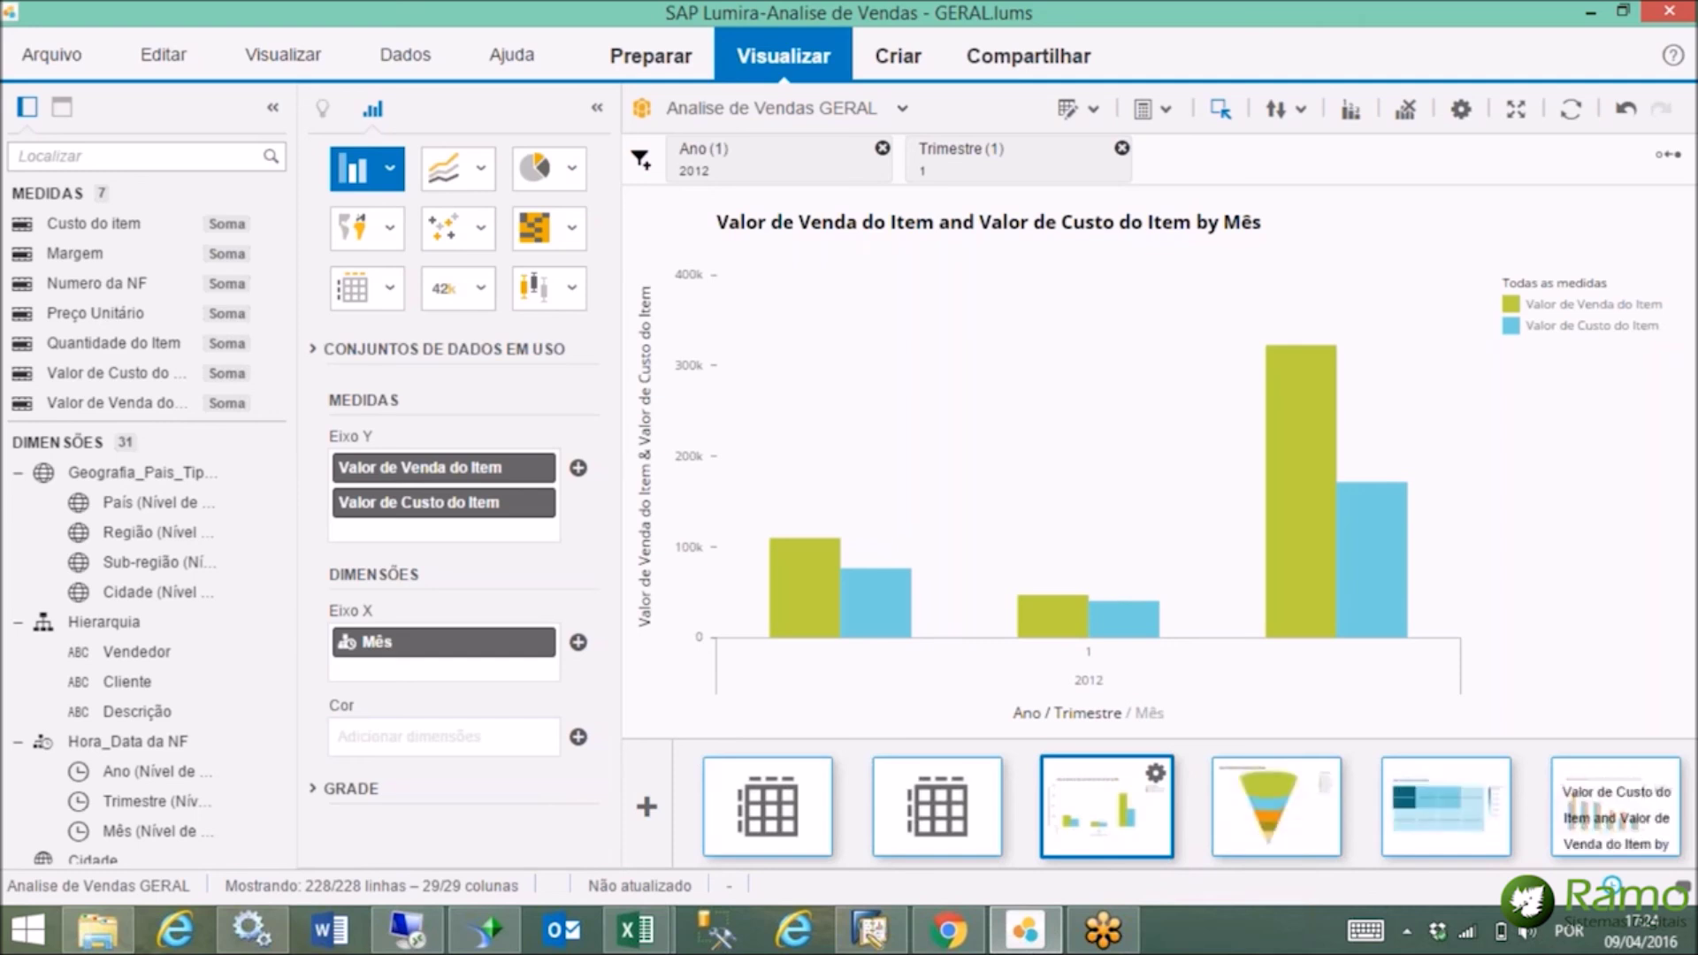
{"action": "left_click", "coordinate": [1622, 822]}
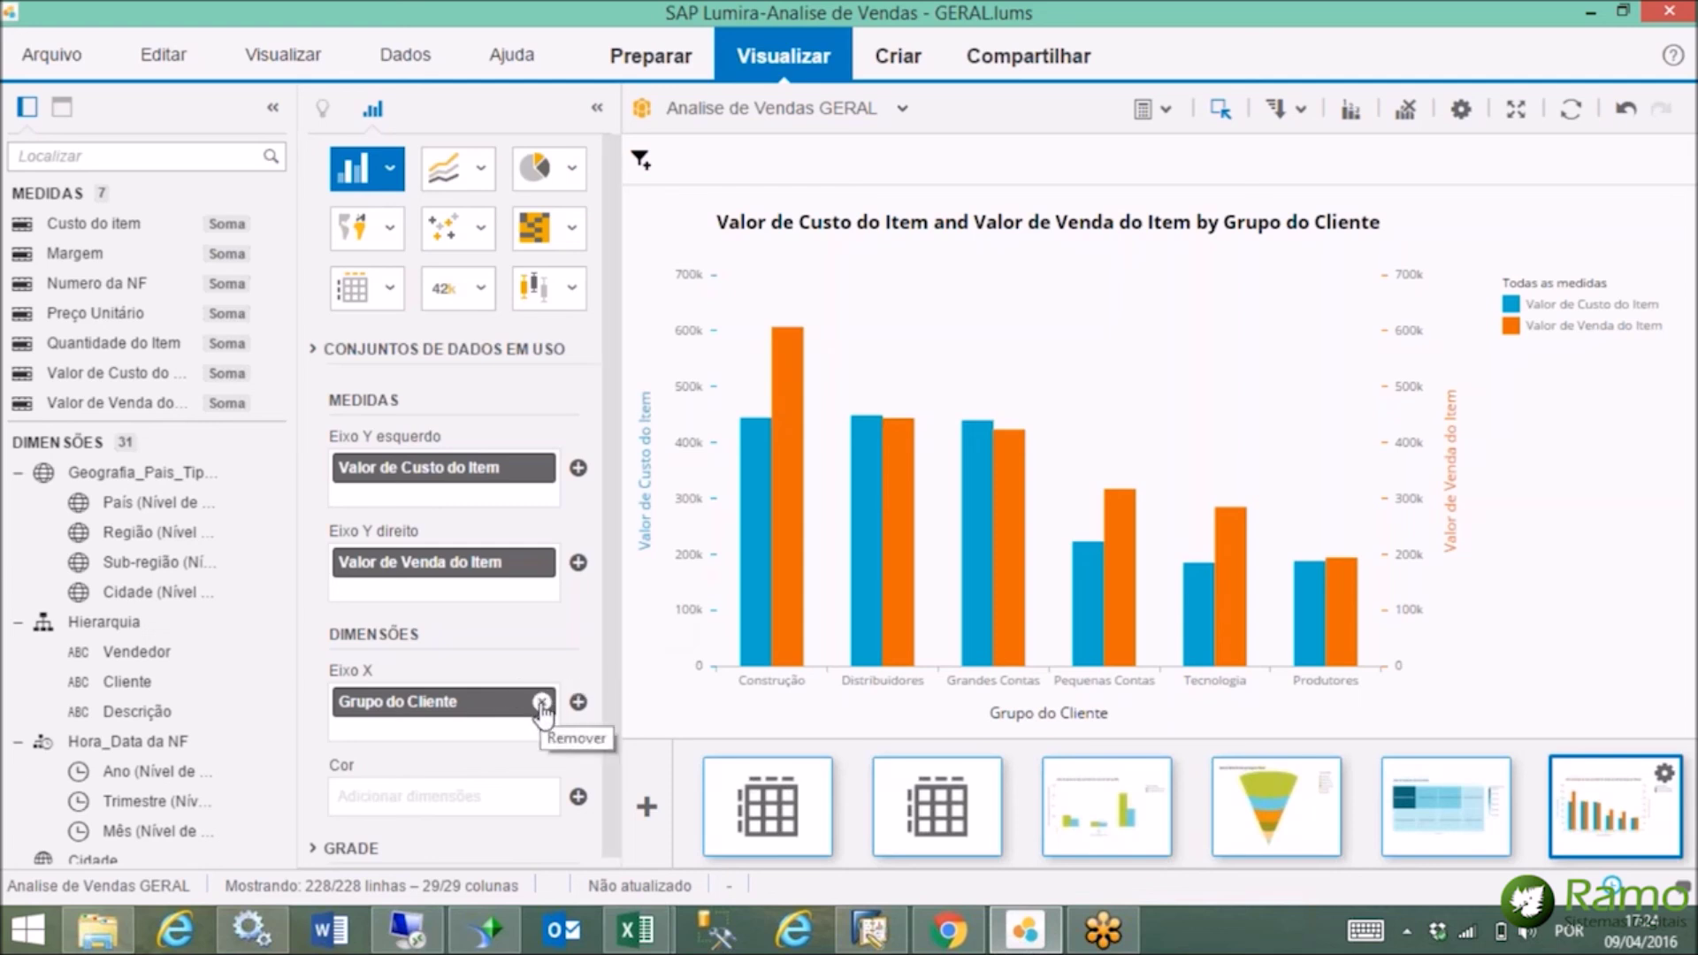
Replace Grupo do Cliente with Grupo do Item on the chart's Eixo X.
{"action": "left_click", "coordinate": [541, 703]}
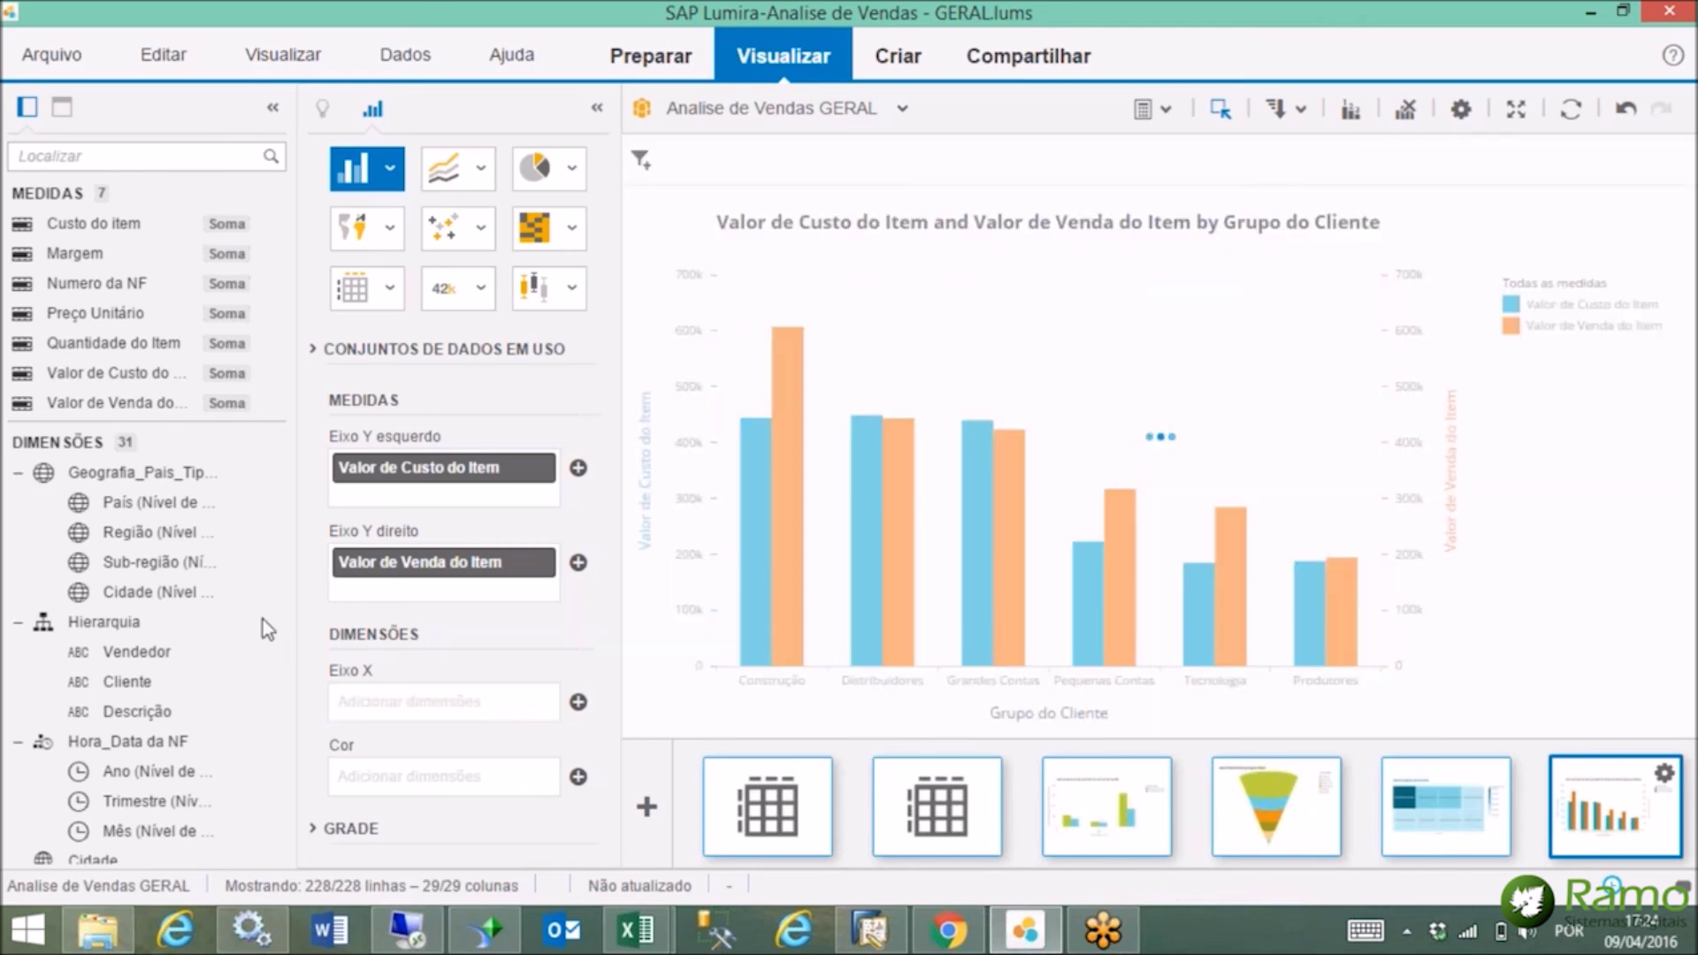
{"action": "scroll", "coordinate": [281, 663], "scroll_direction": "down", "scroll_amount": 5}
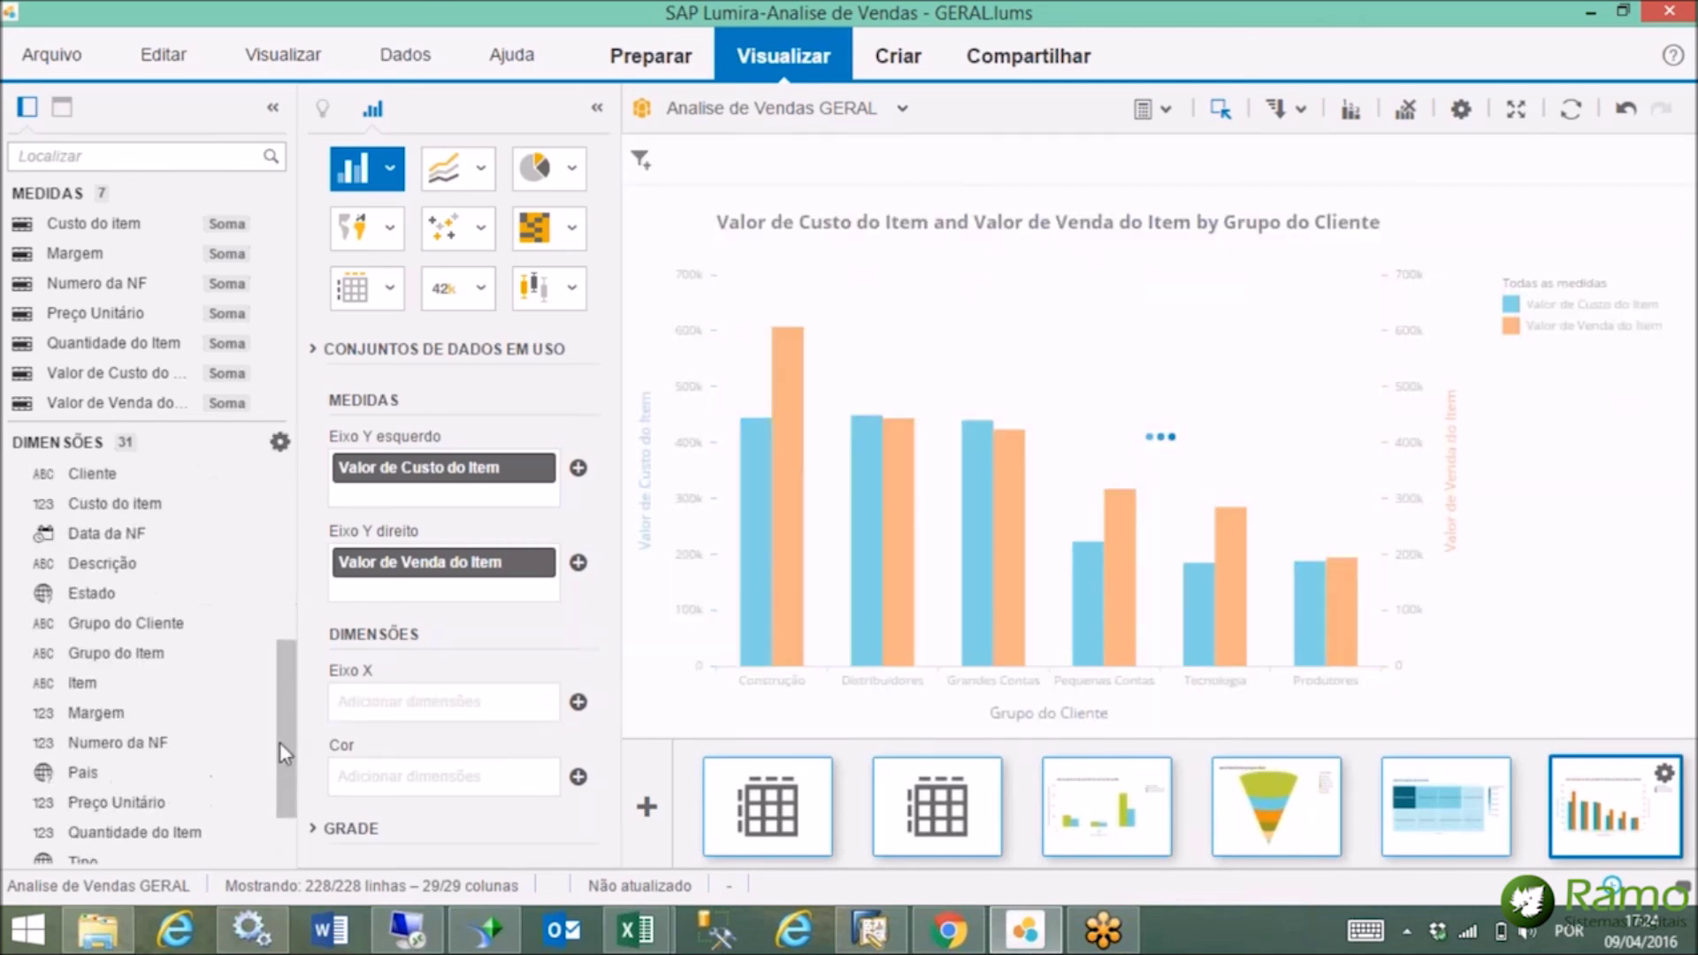
{"action": "left_click_drag", "start_coordinate": [104, 635], "coordinate": [447, 701]}
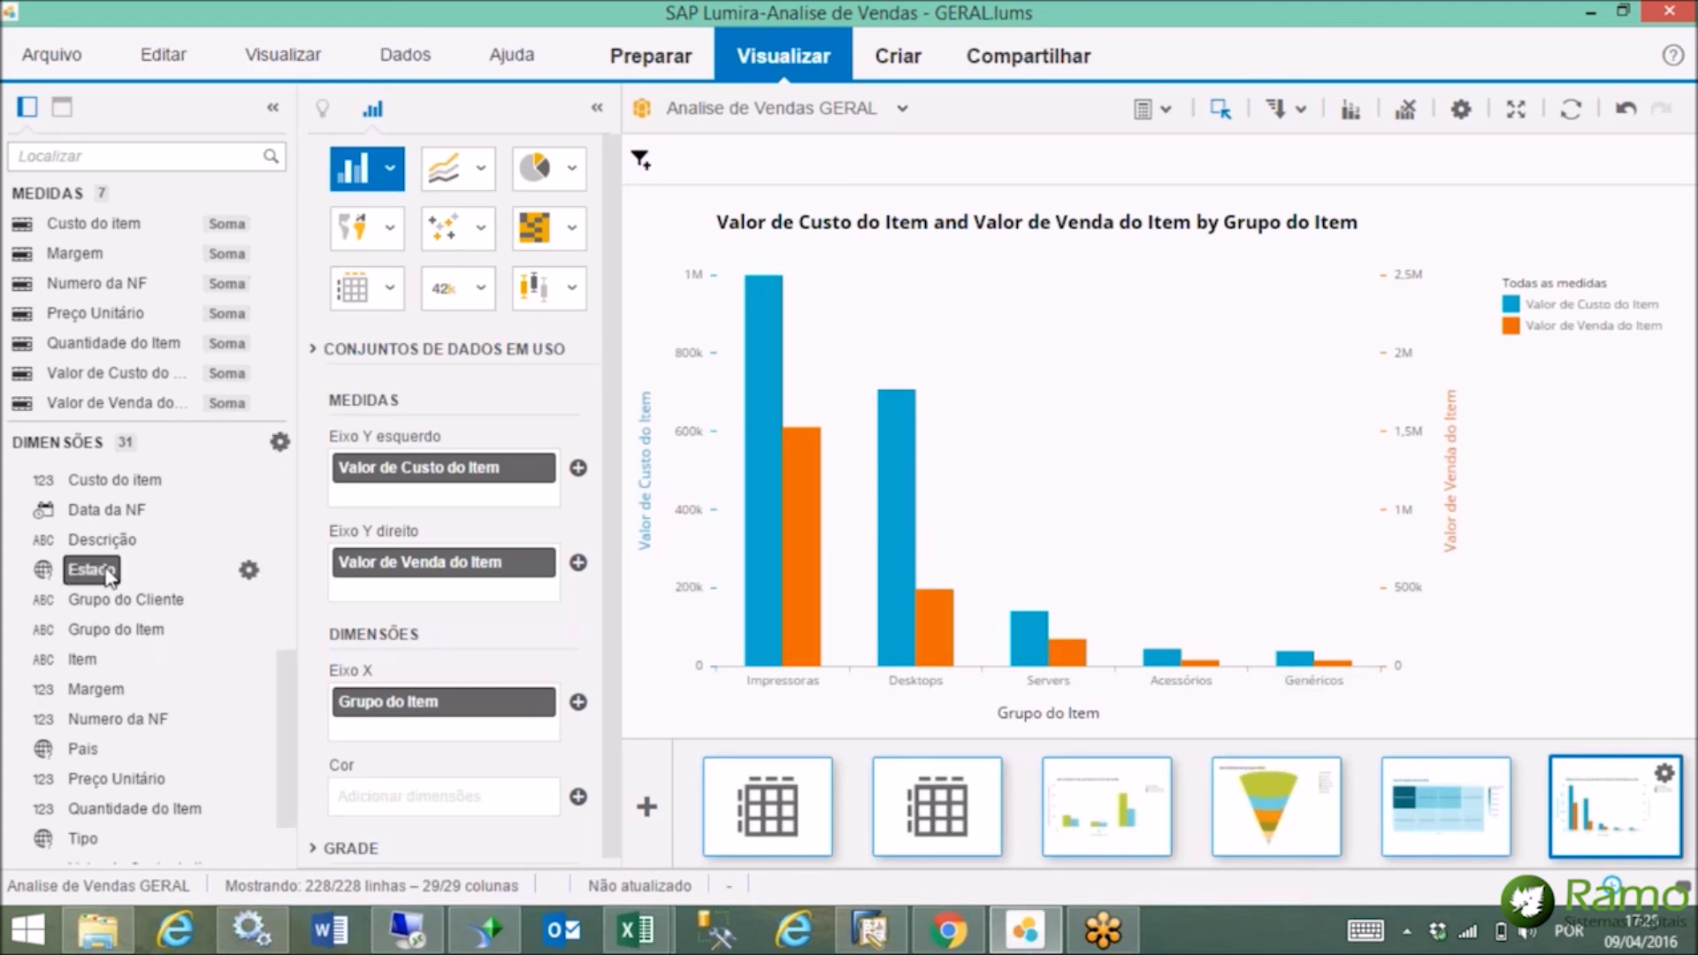
{"action": "left_click_drag", "start_coordinate": [281, 719], "coordinate": [292, 754]}
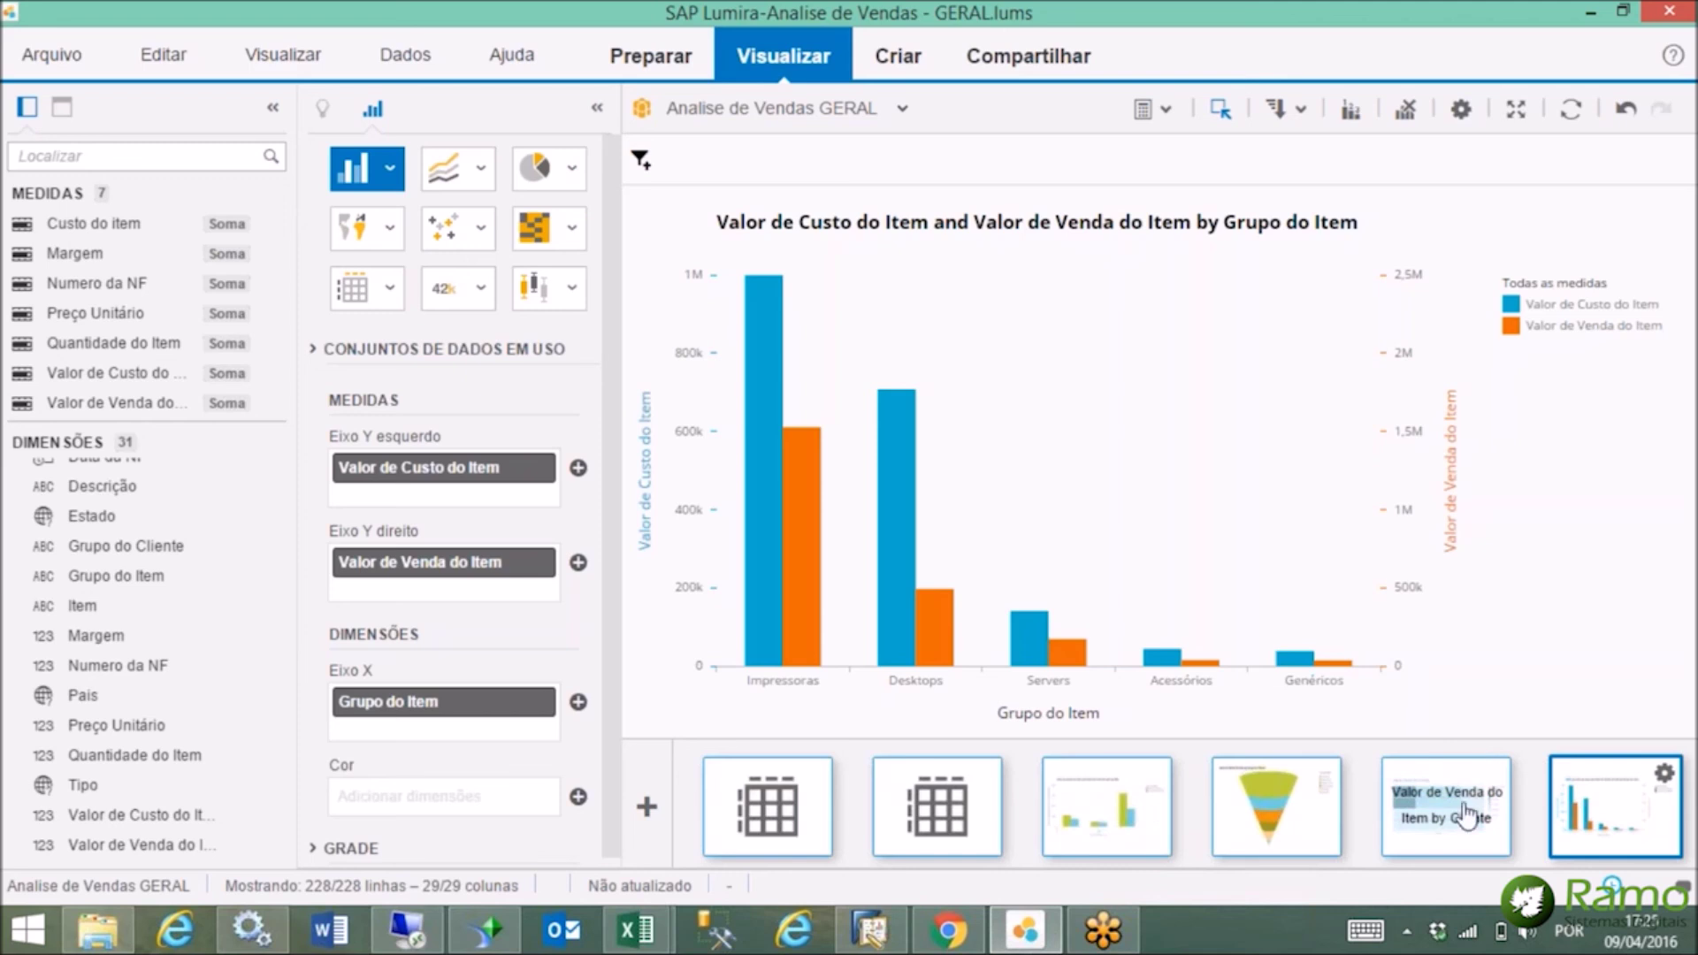
Open the item sales heat map and swap Cliente for Grupo do Item on Eixo X.
{"action": "left_click", "coordinate": [1461, 815]}
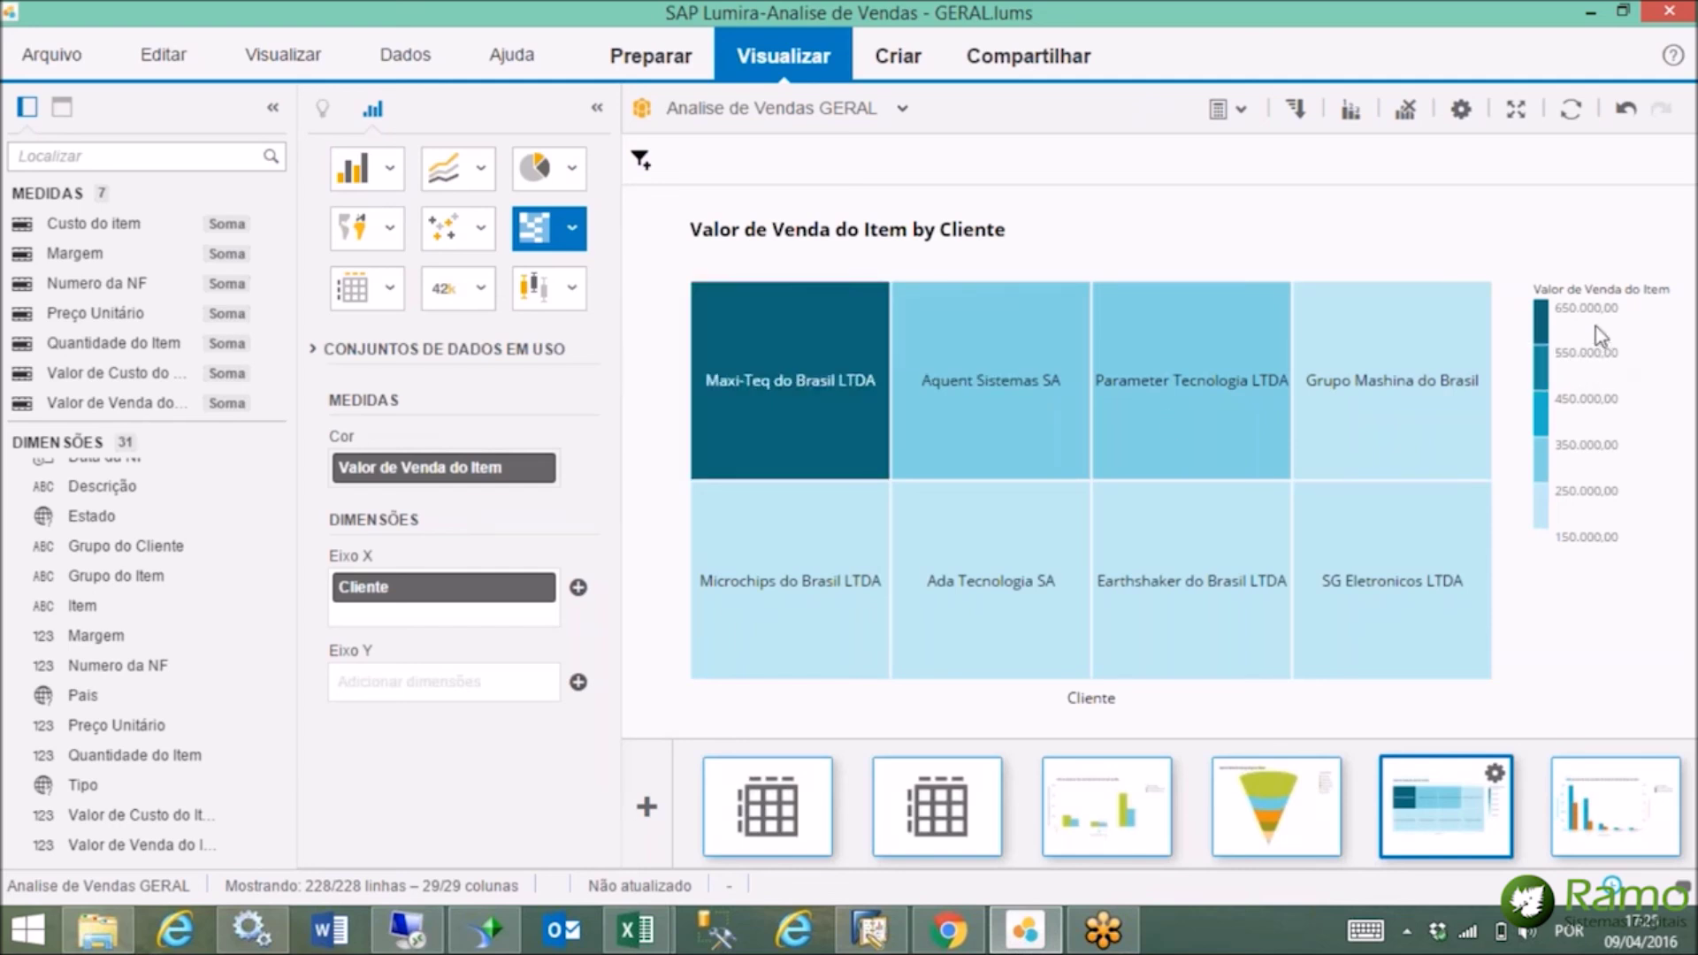
{"action": "mouse_move", "coordinate": [789, 427]}
{"action": "mouse_move", "coordinate": [1006, 426]}
{"action": "left_click", "coordinate": [541, 587]}
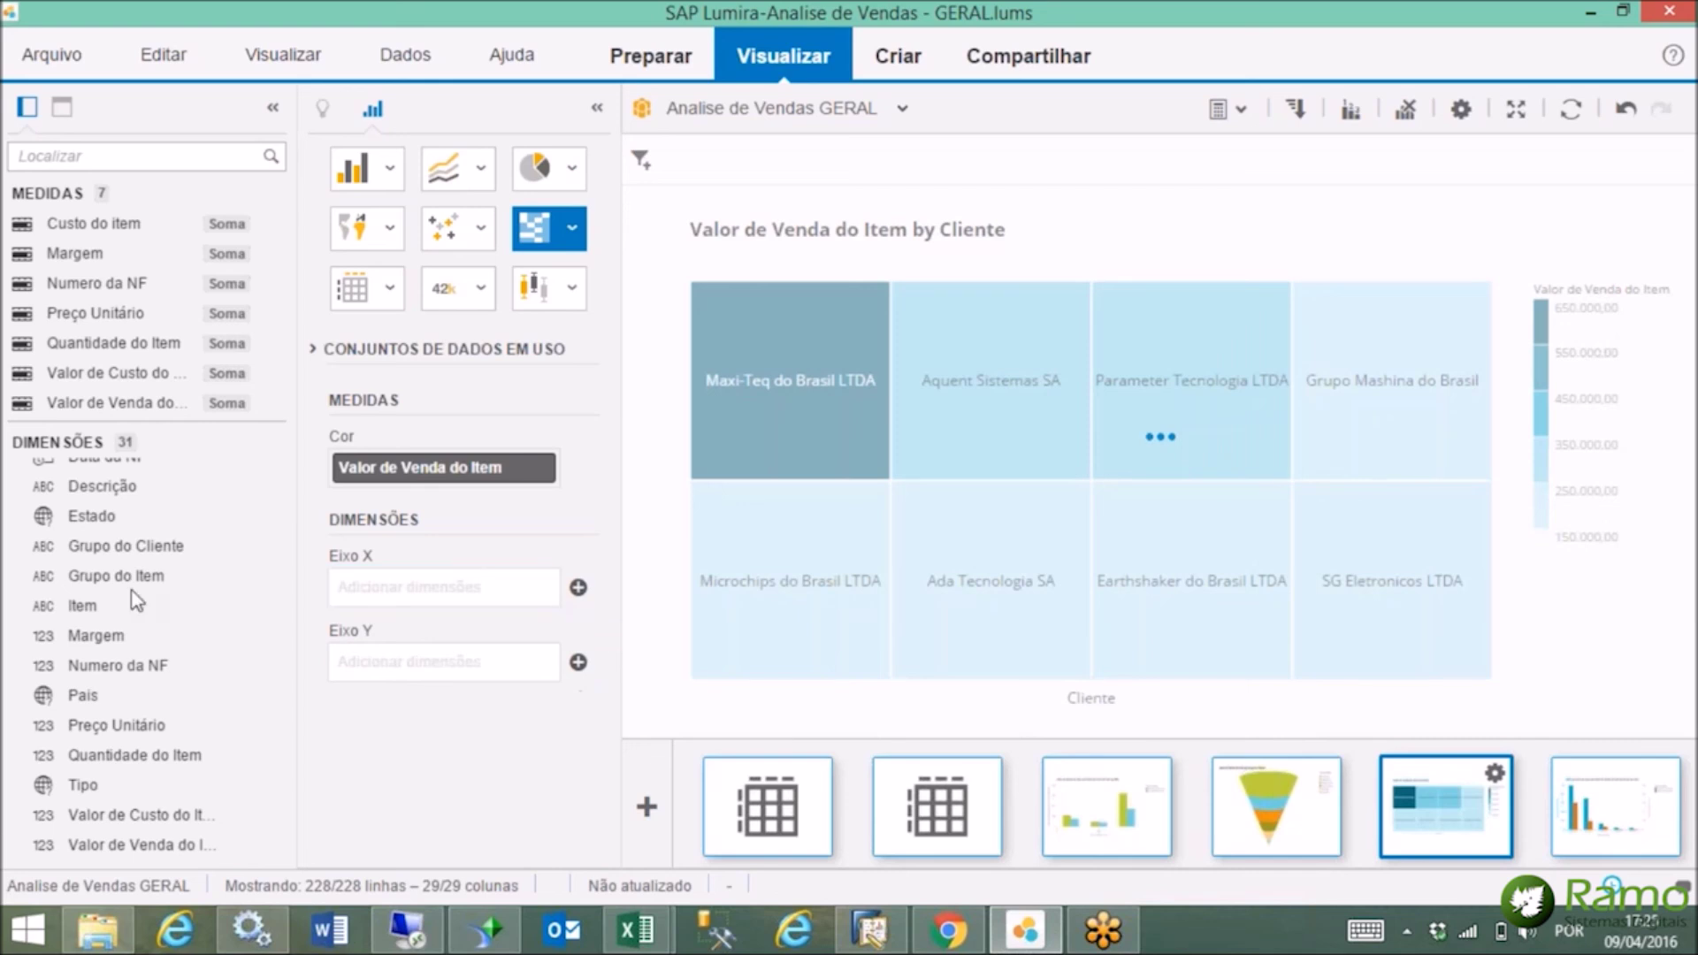
{"action": "left_click_drag", "start_coordinate": [111, 579], "coordinate": [478, 591]}
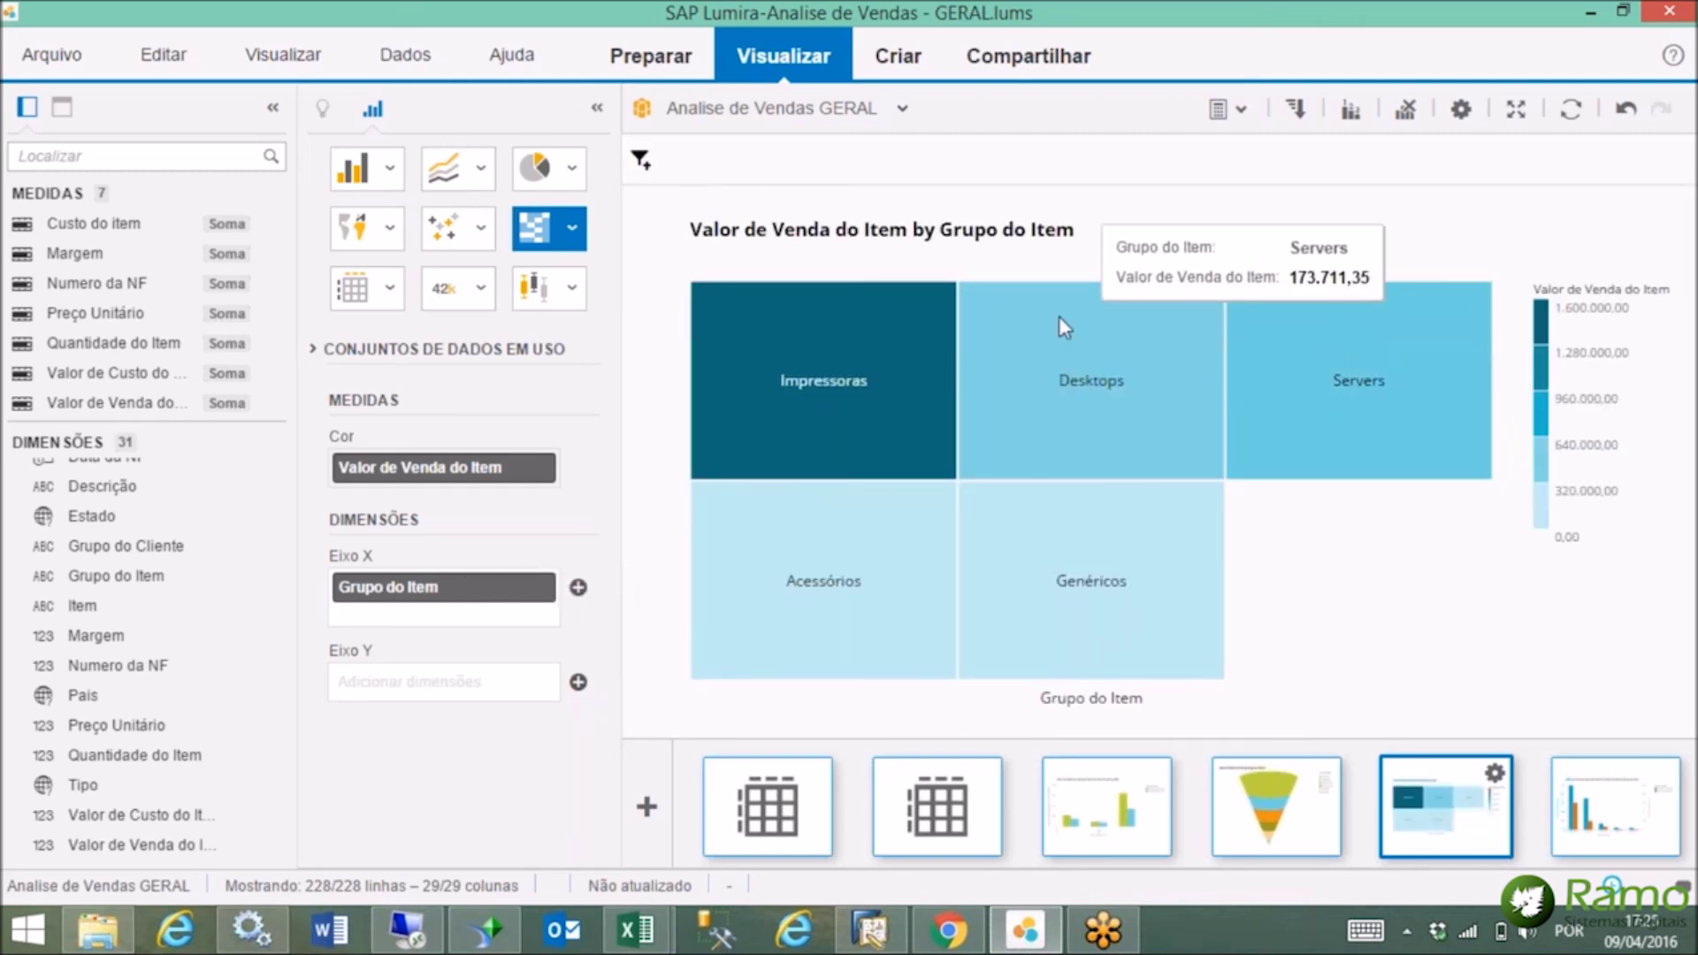
{"action": "mouse_move", "coordinate": [866, 380]}
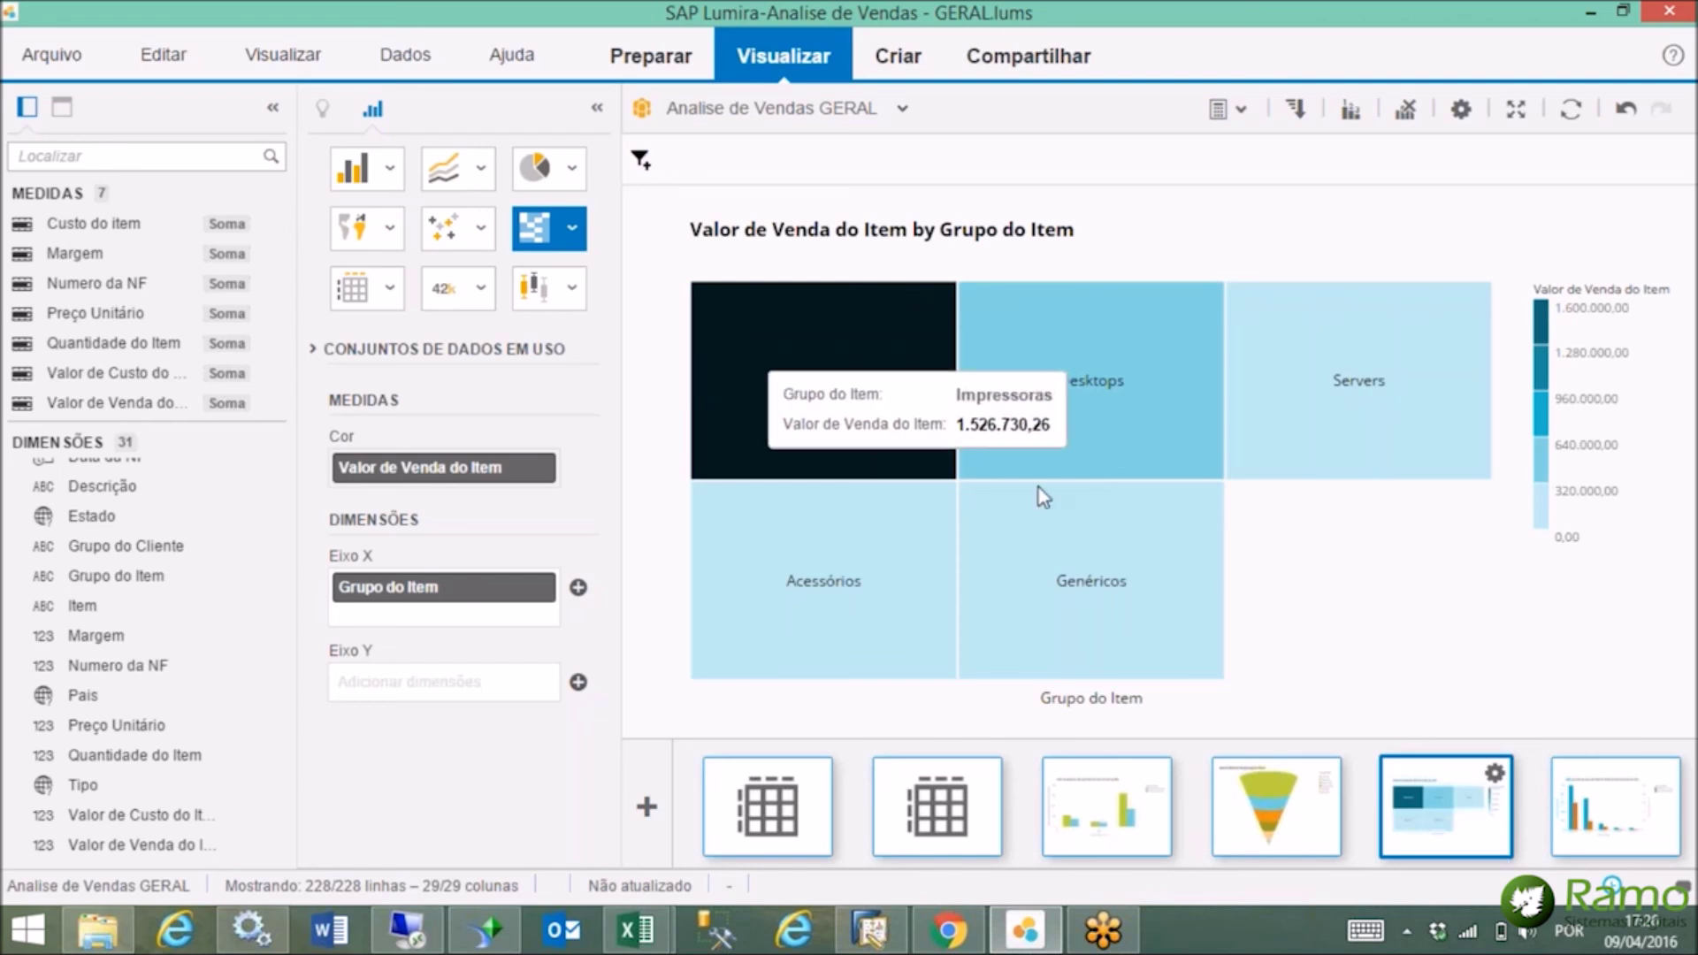
{"action": "mouse_move", "coordinate": [973, 530]}
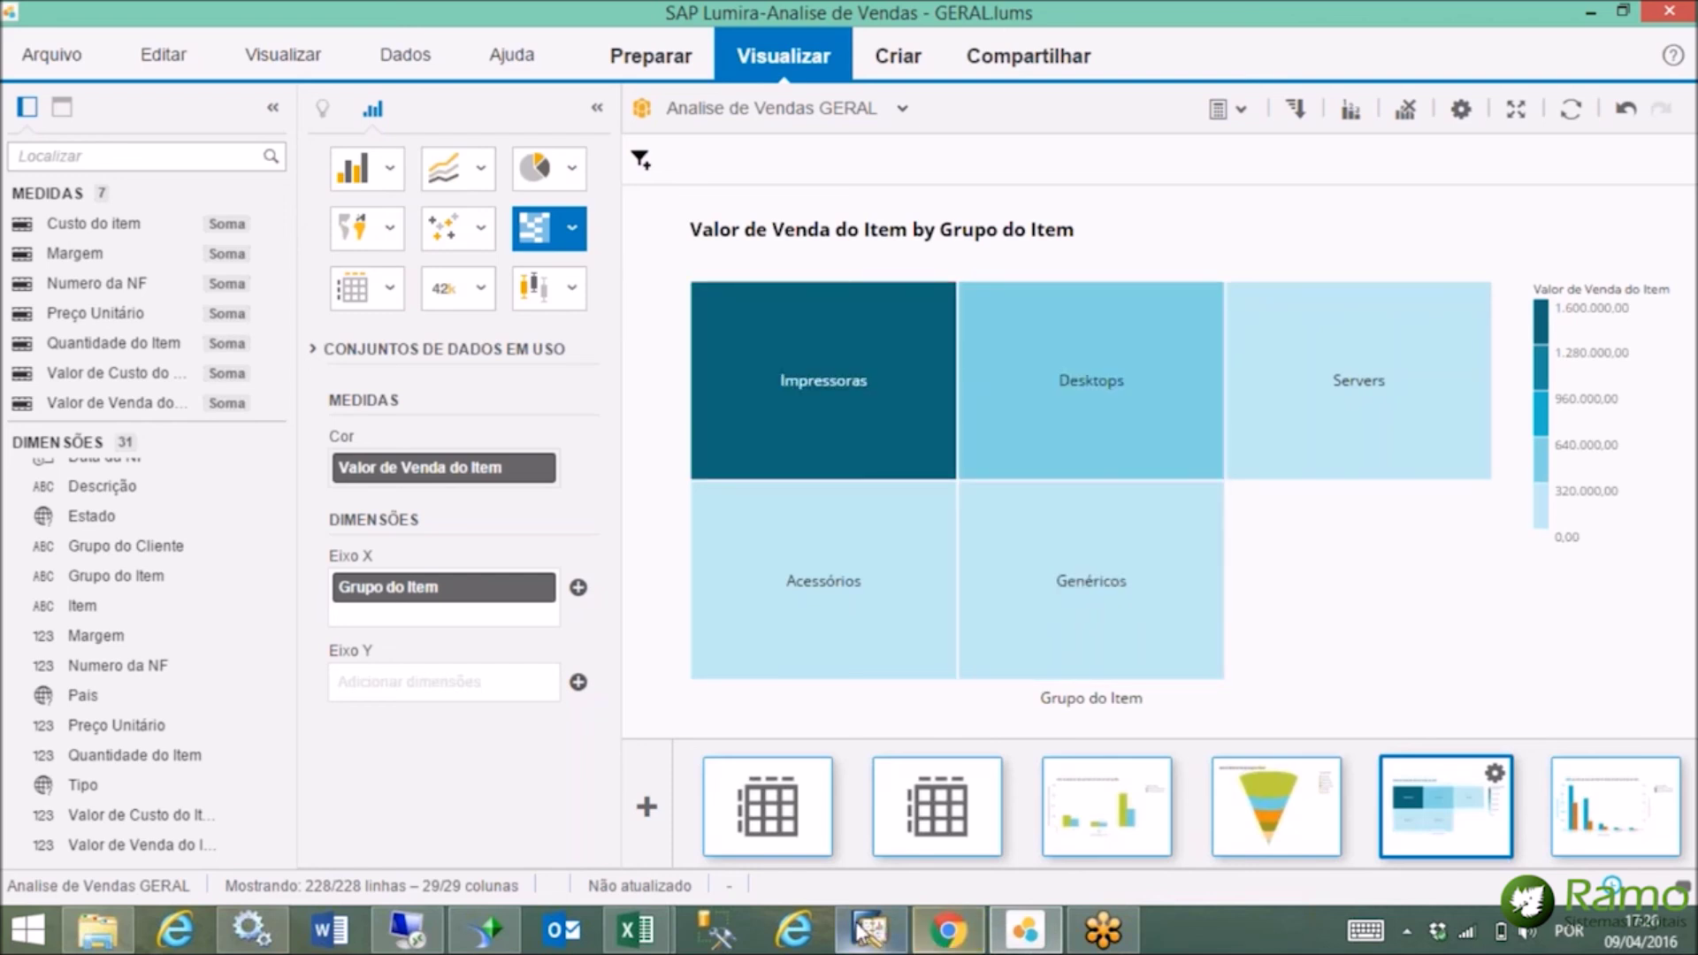
{"action": "mouse_move", "coordinate": [870, 929]}
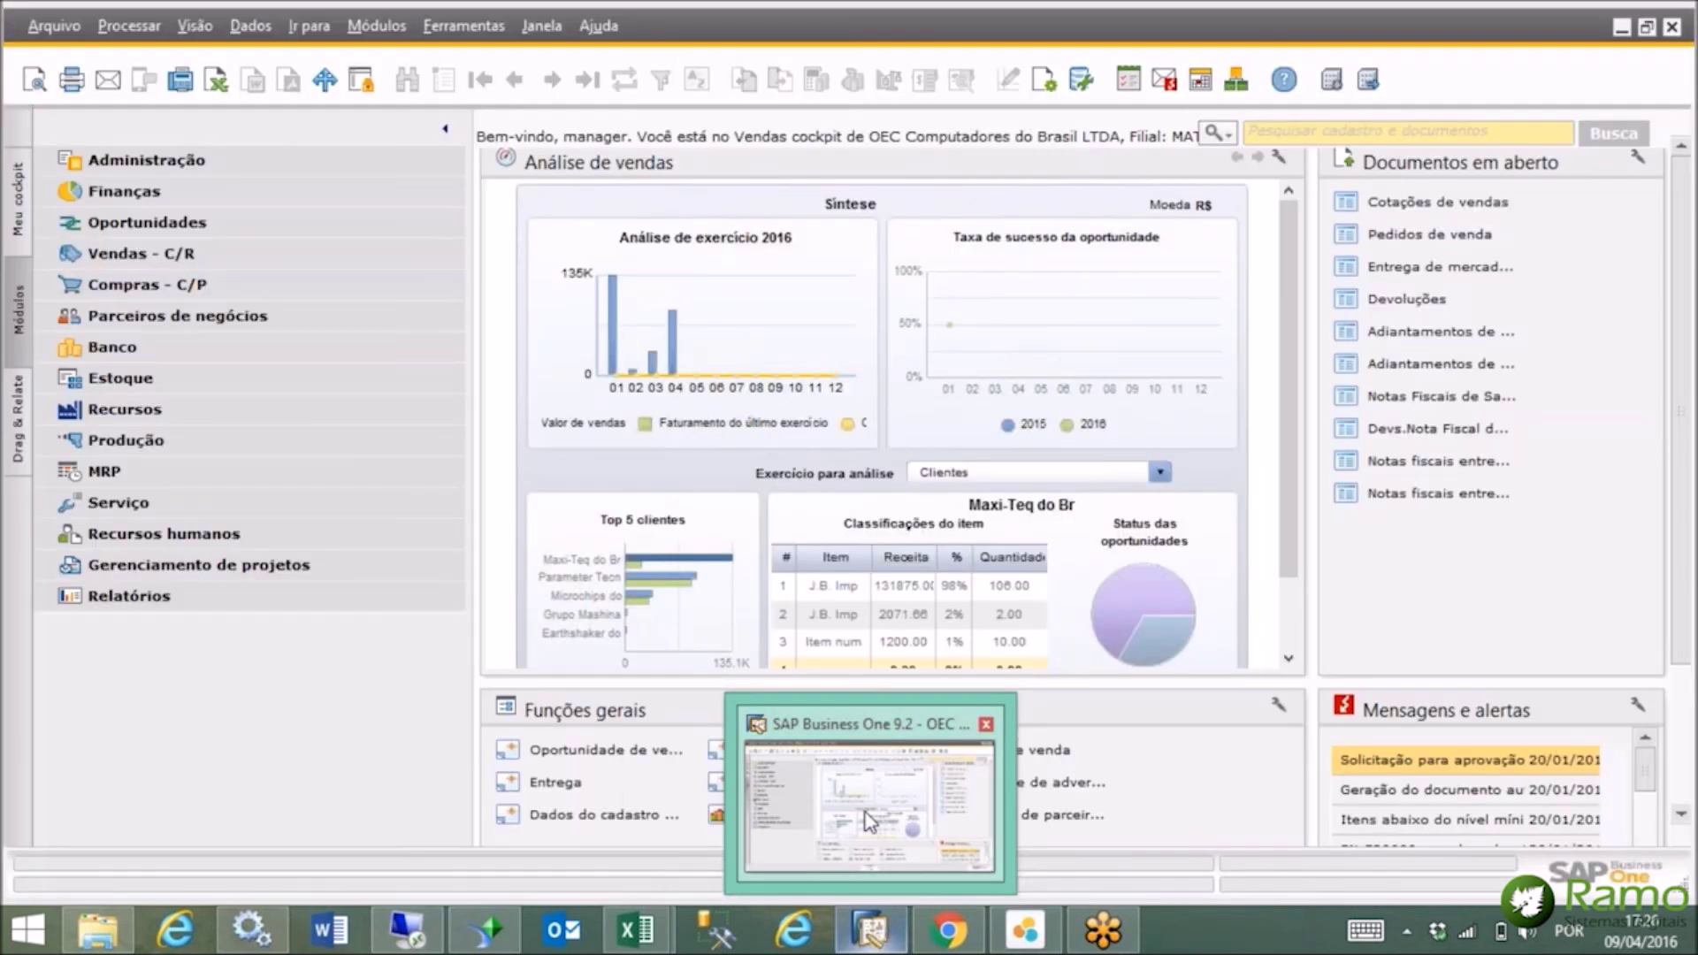
Cycle through the SAP Business One desktop and web clients to the remote session's cash flow forecast.
{"action": "left_click", "coordinate": [853, 849]}
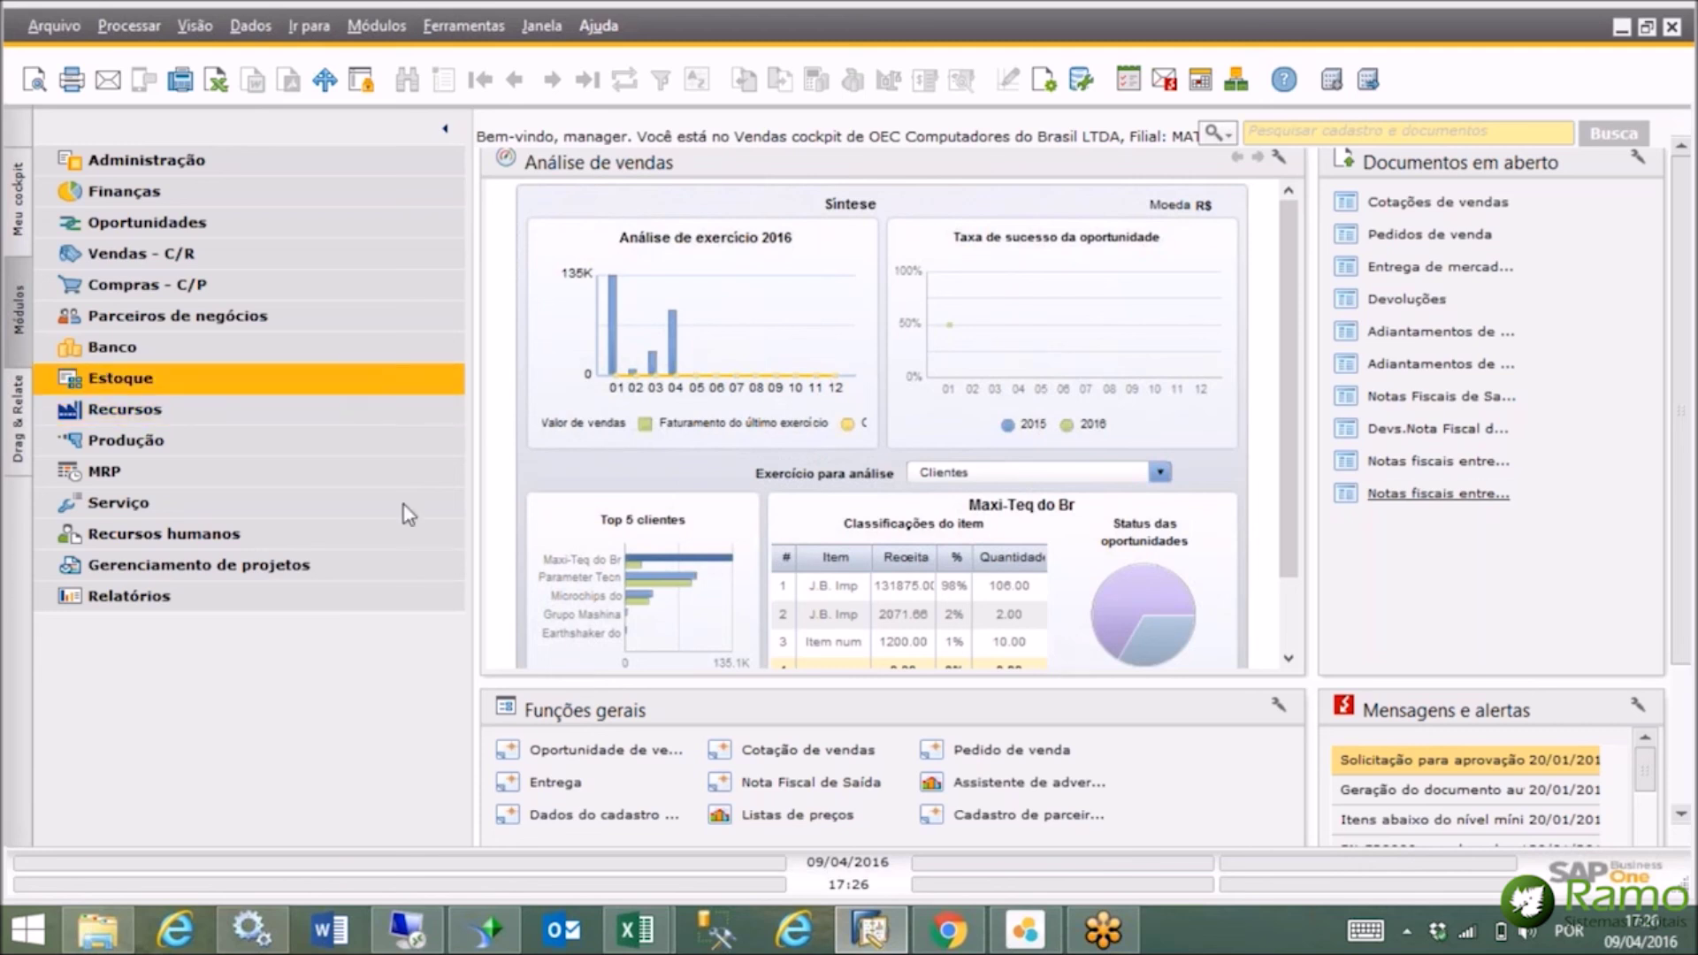
{"action": "left_click", "coordinate": [946, 936]}
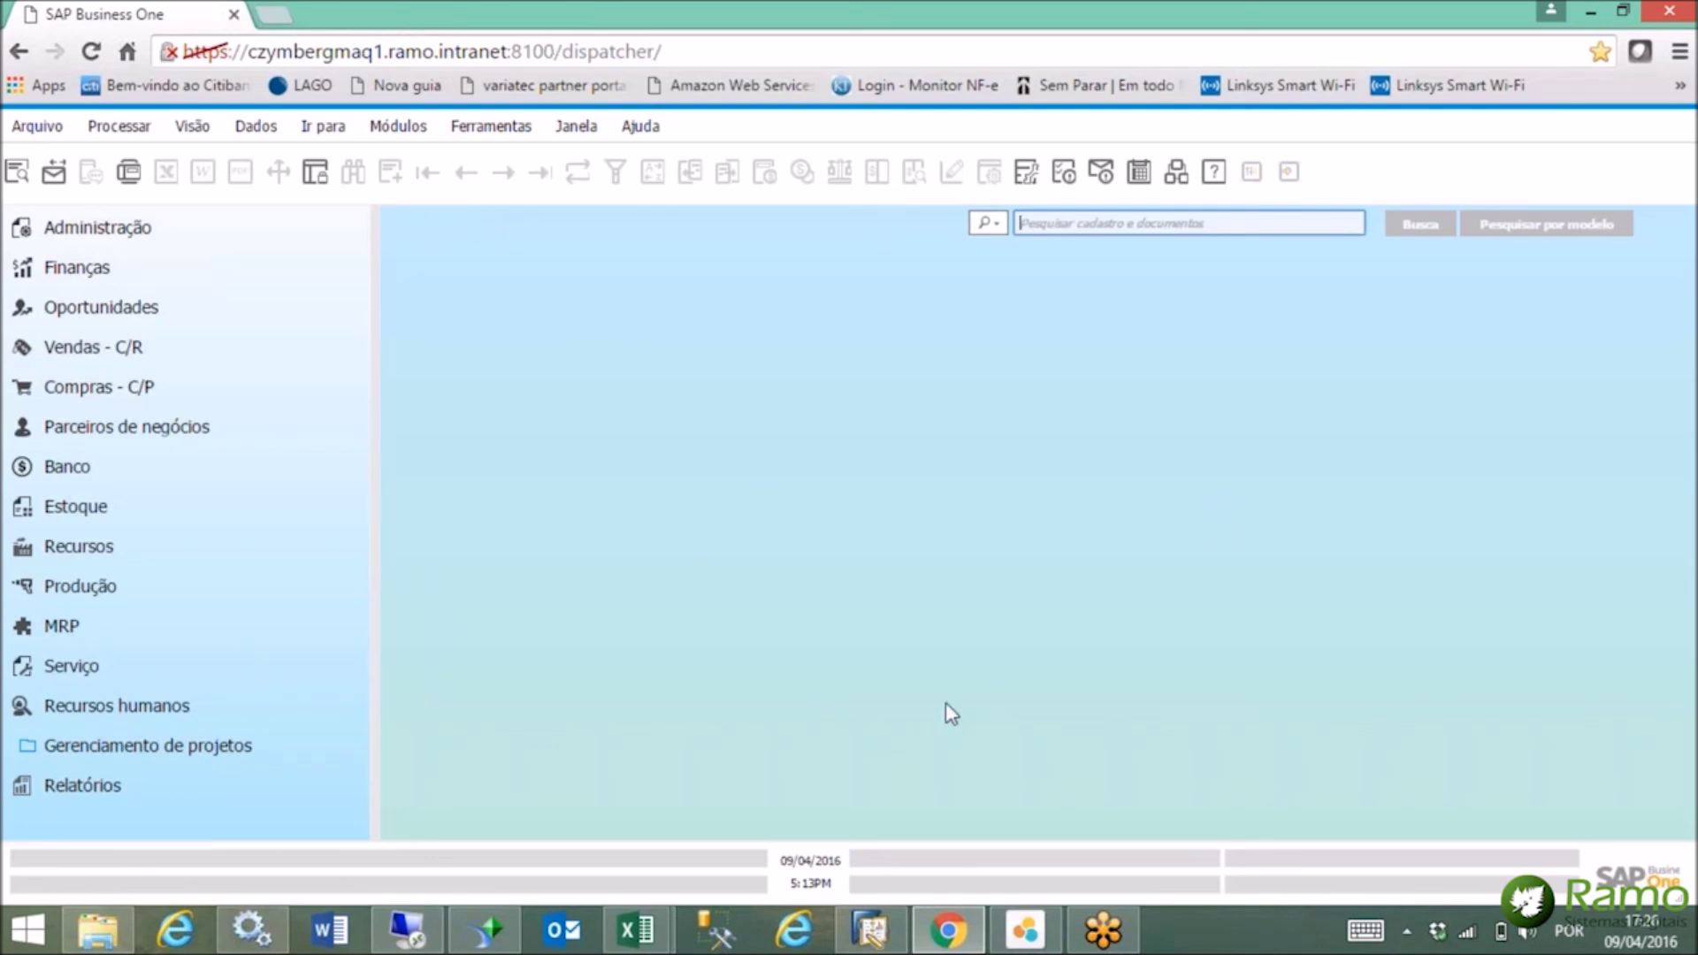
{"action": "left_click", "coordinate": [404, 928]}
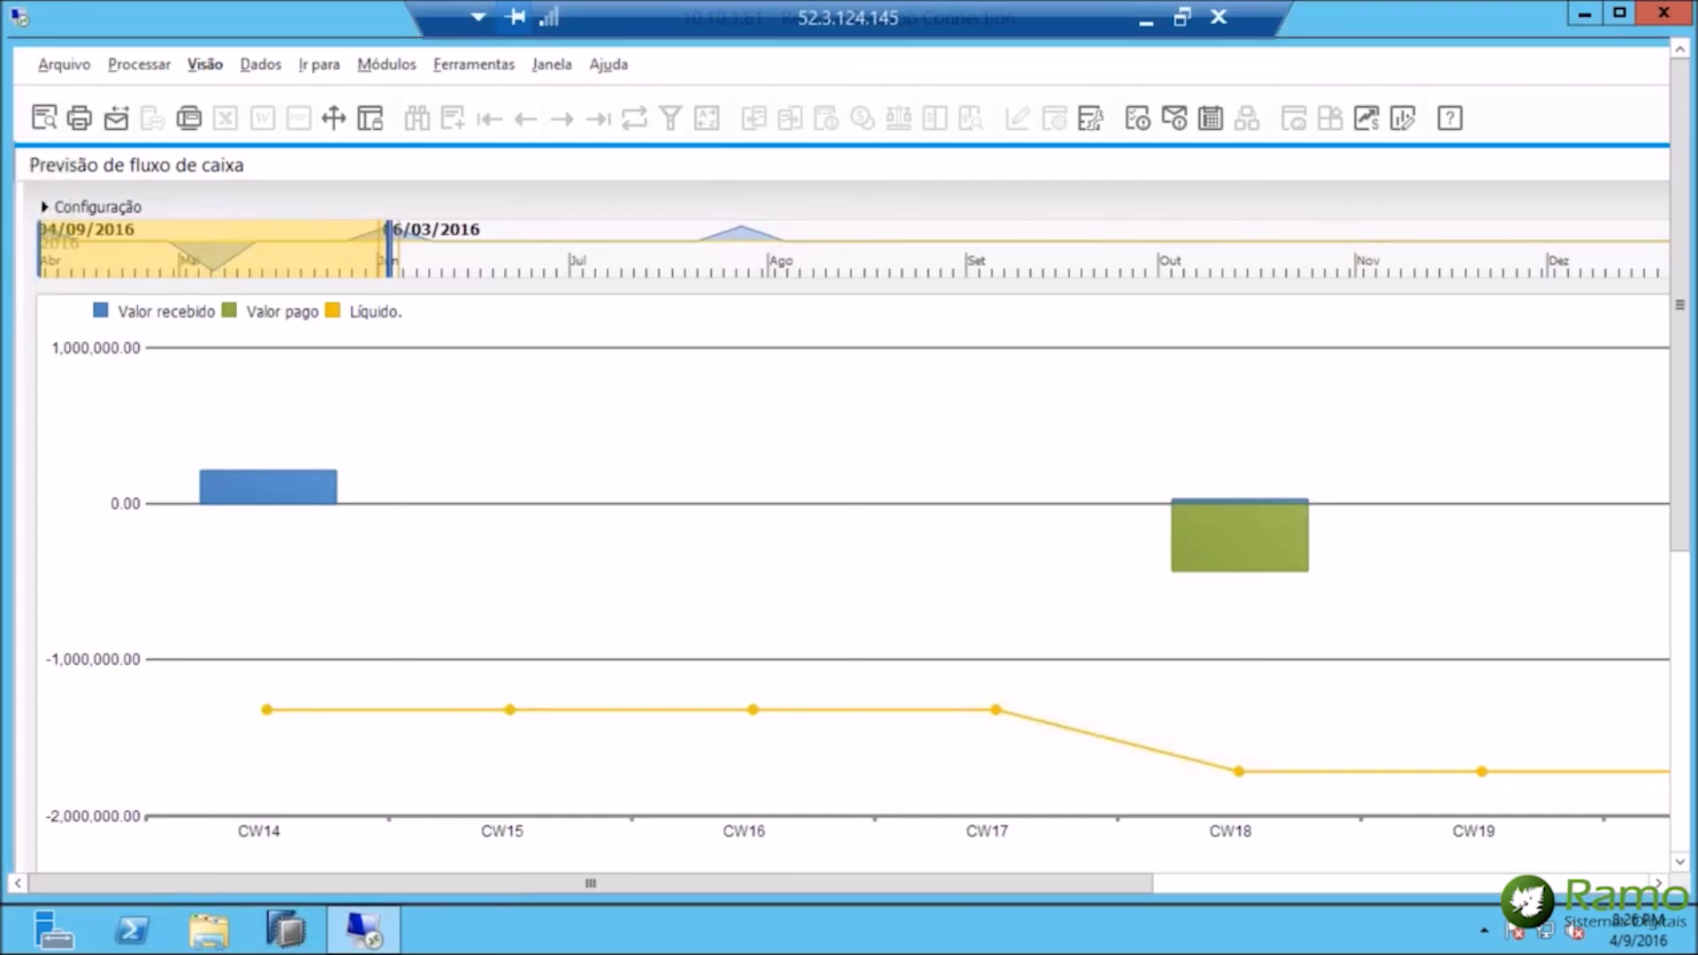
Close the cash flow forecast and minimise the remote session to reveal the browser web client.
{"action": "left_click_drag", "start_coordinate": [591, 884], "coordinate": [1086, 883]}
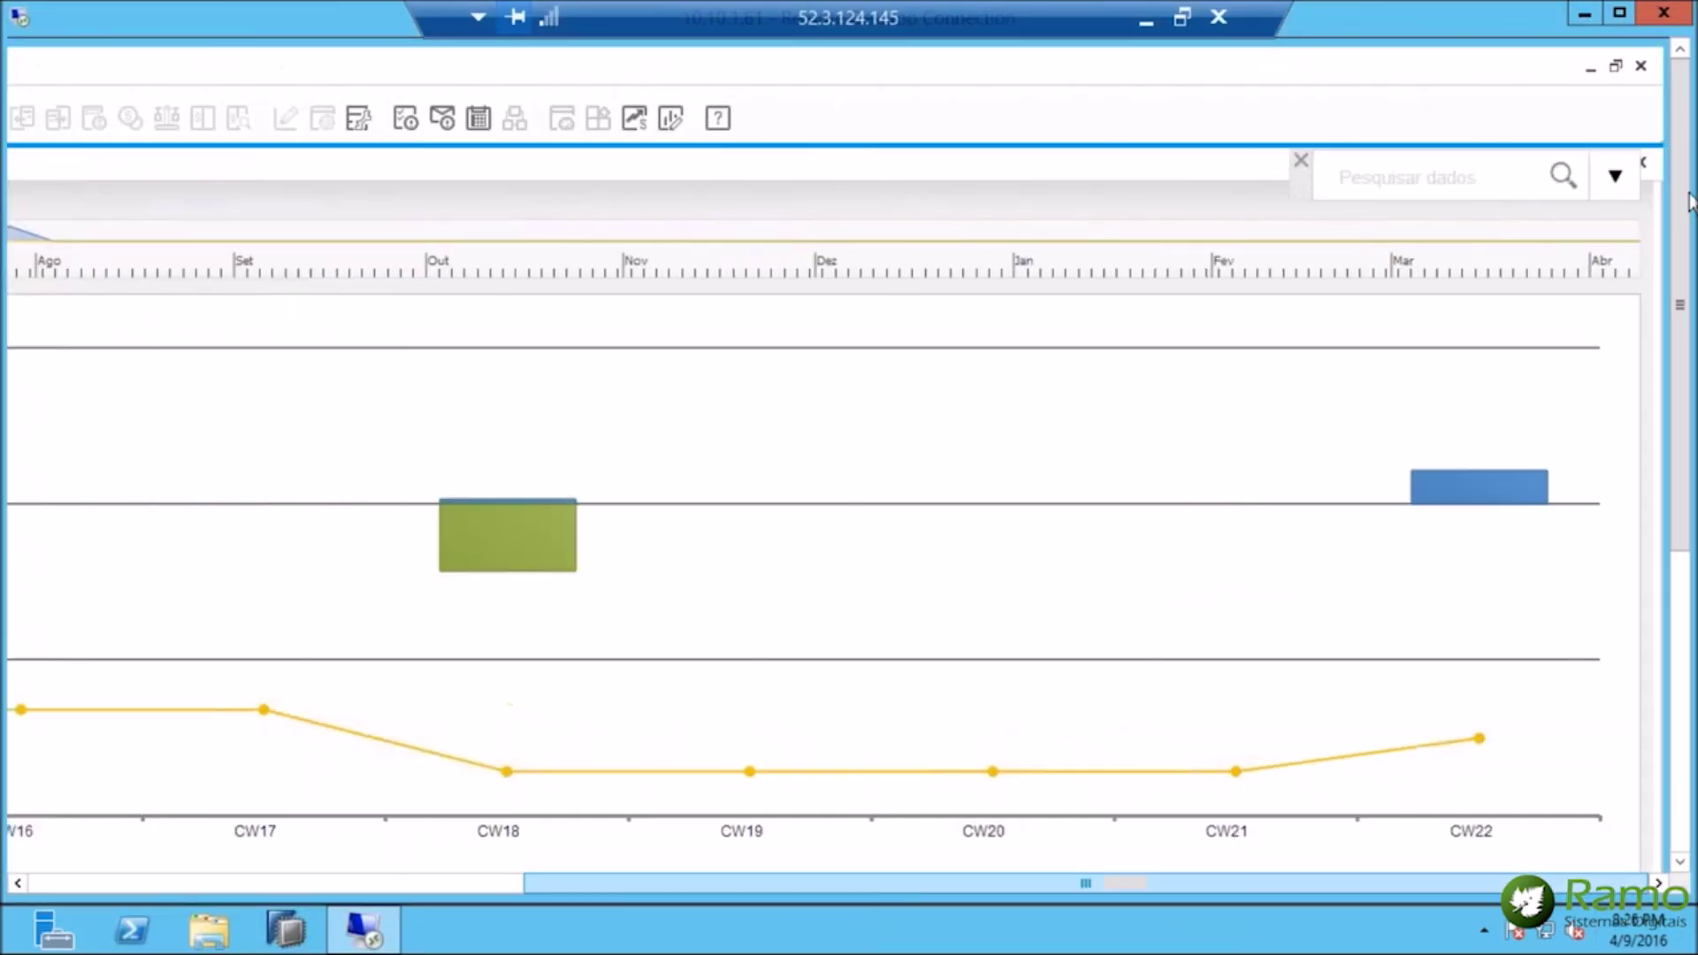
{"action": "left_click", "coordinate": [1643, 161]}
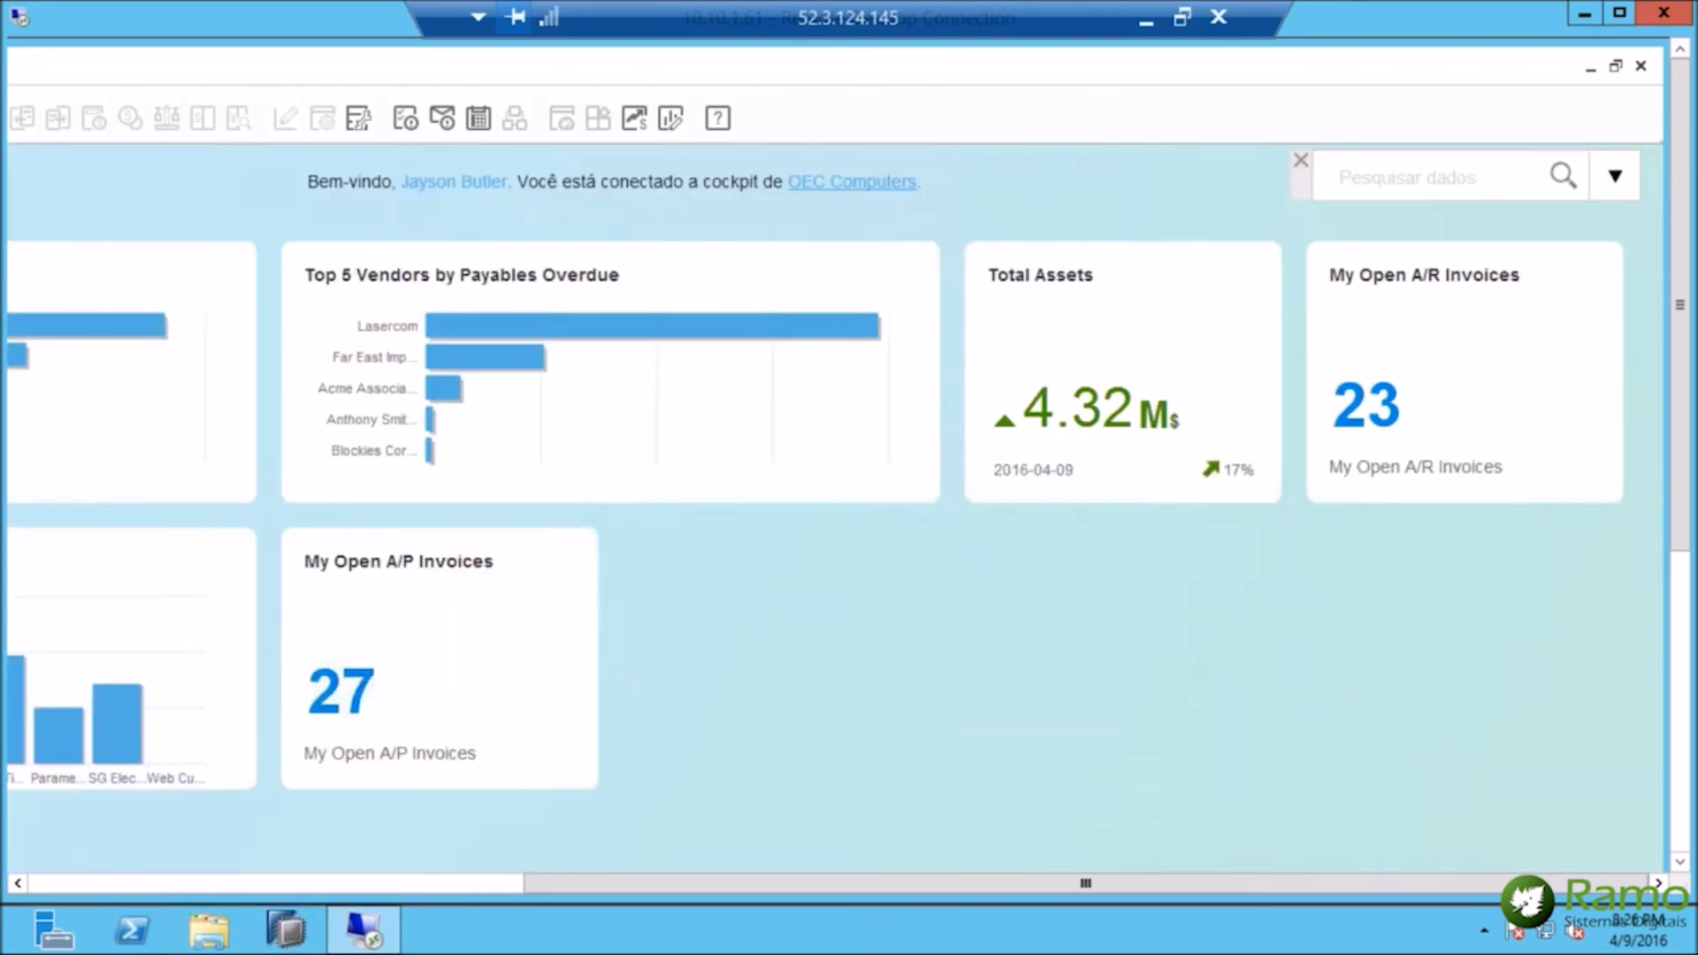
{"action": "left_click", "coordinate": [65, 880]}
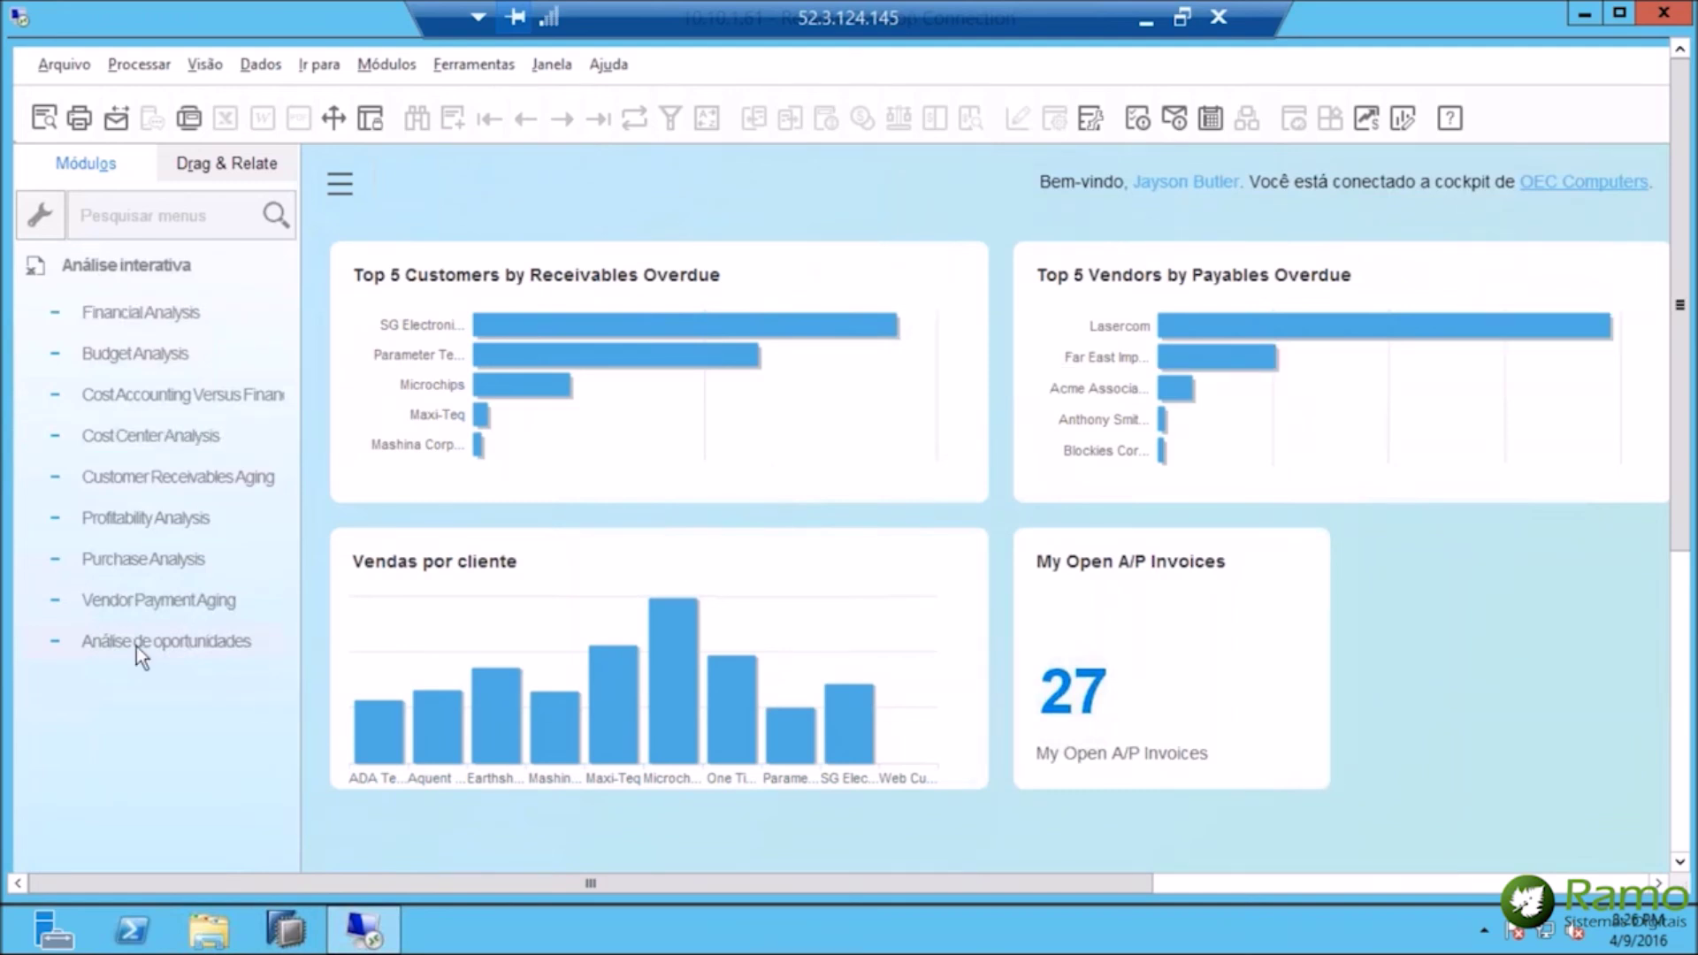
{"action": "scroll", "coordinate": [136, 646], "scroll_direction": "down", "scroll_amount": 5}
{"action": "left_click", "coordinate": [1146, 19]}
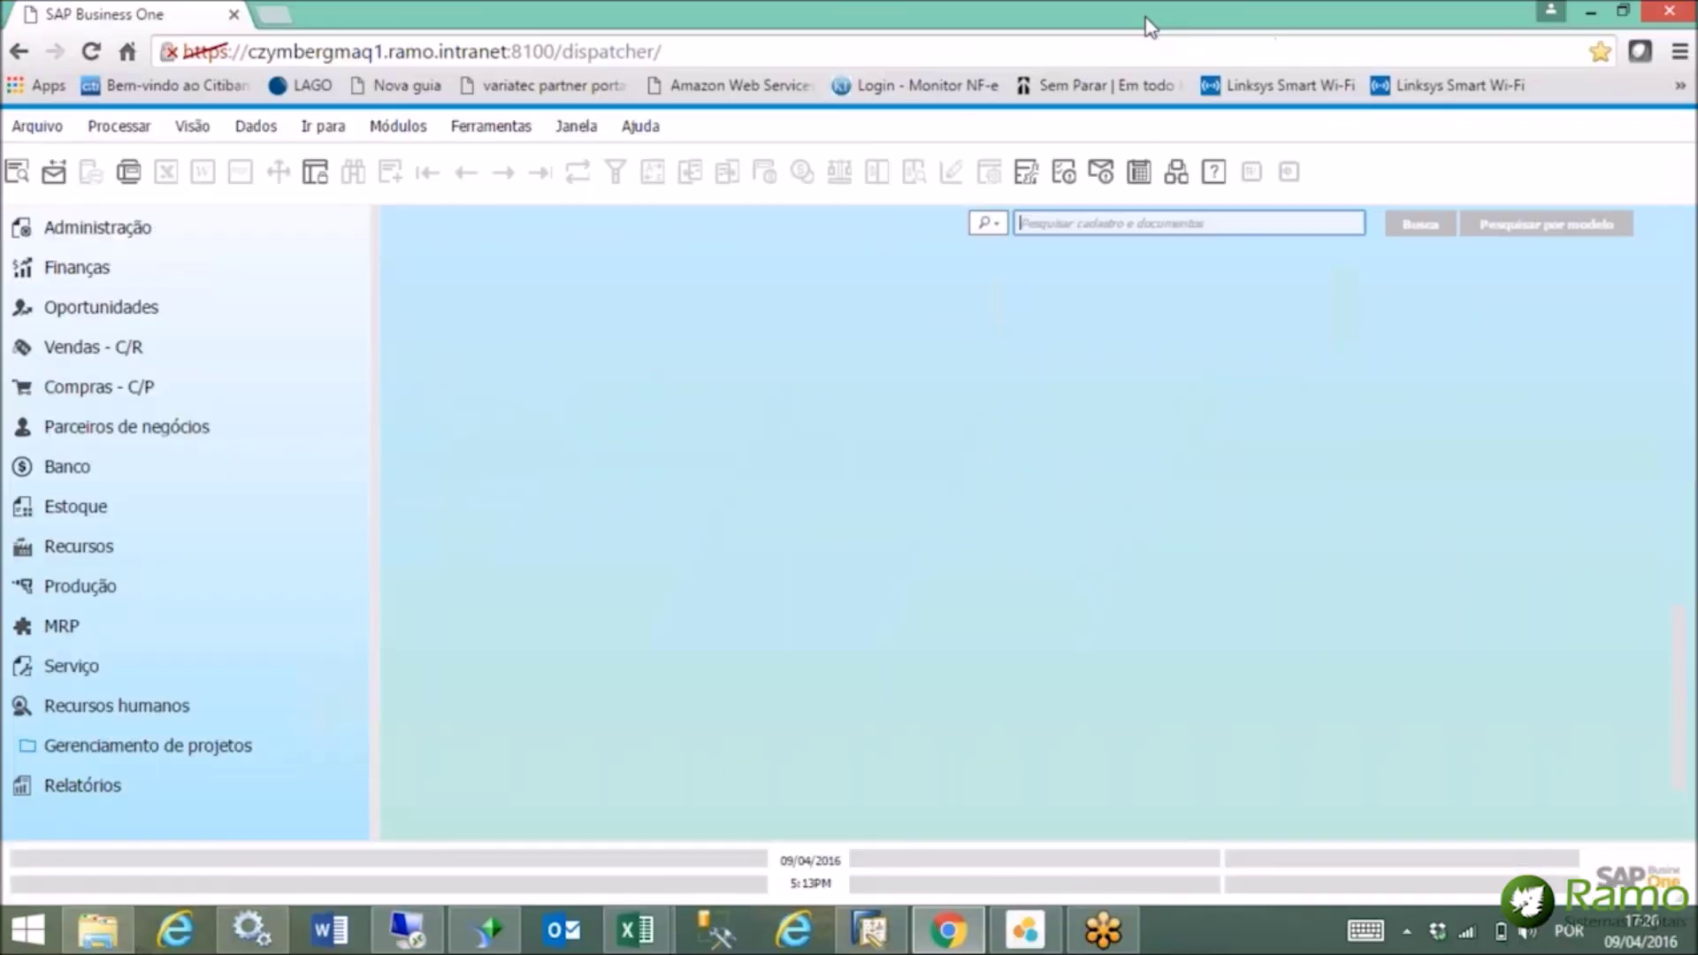
Bring SAP Lumira back to the front and select the funnel chart visualization.
{"action": "left_click", "coordinate": [1027, 931]}
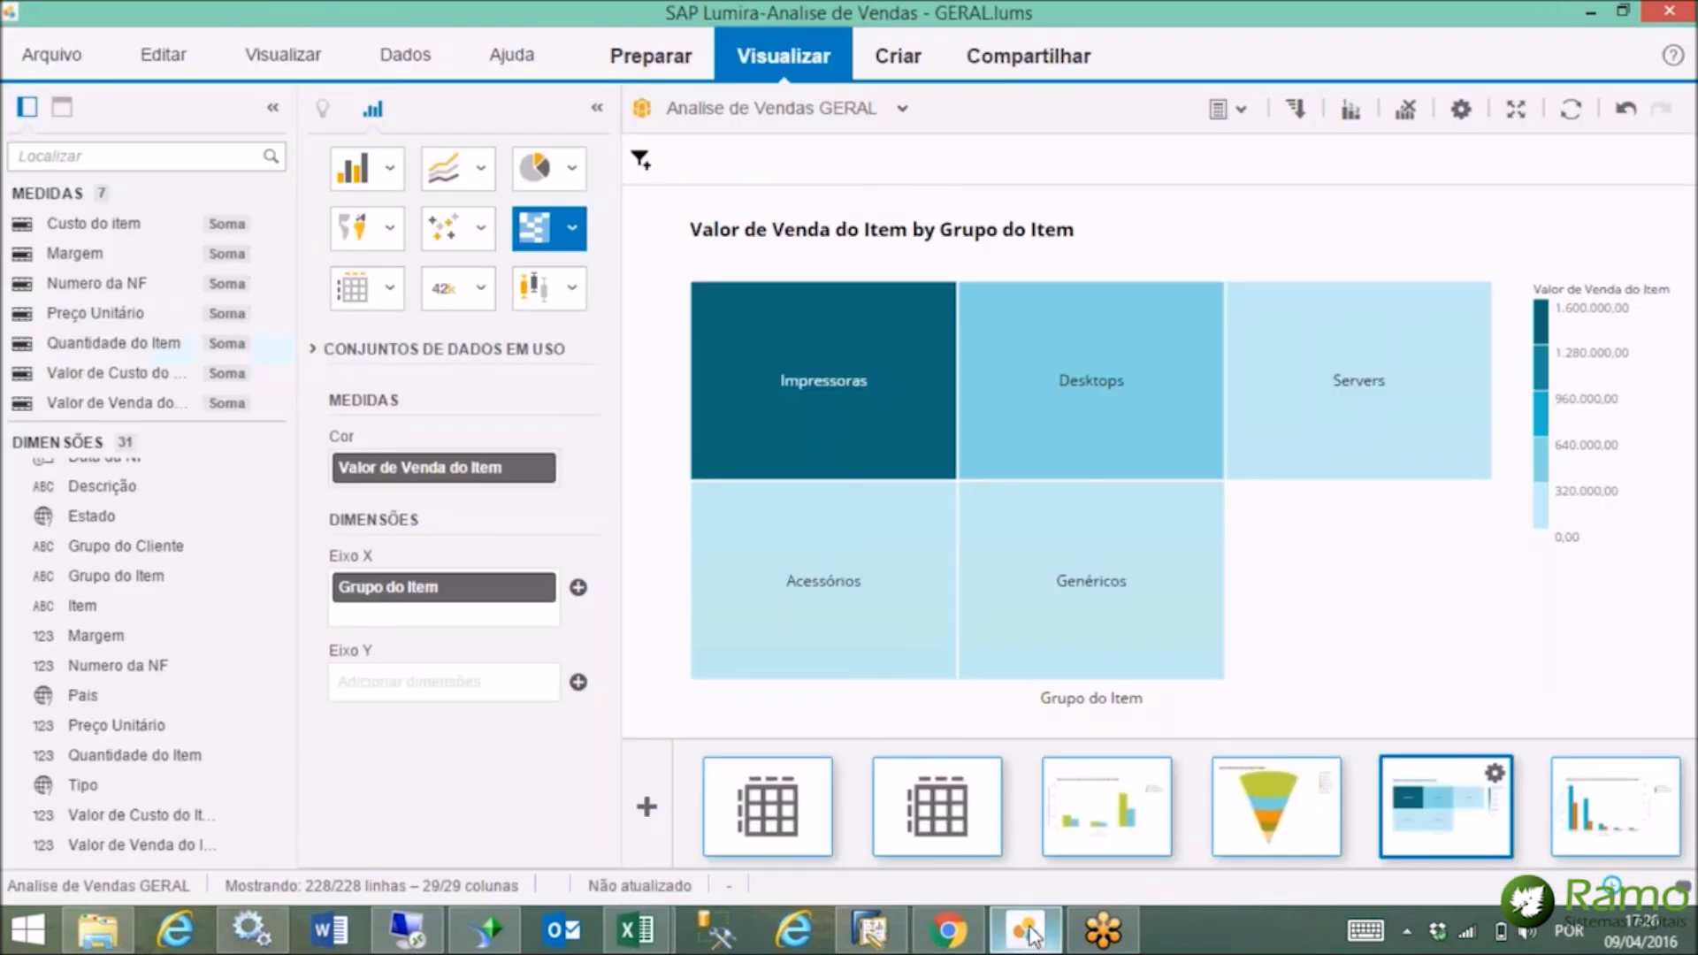
{"action": "left_click", "coordinate": [1296, 811]}
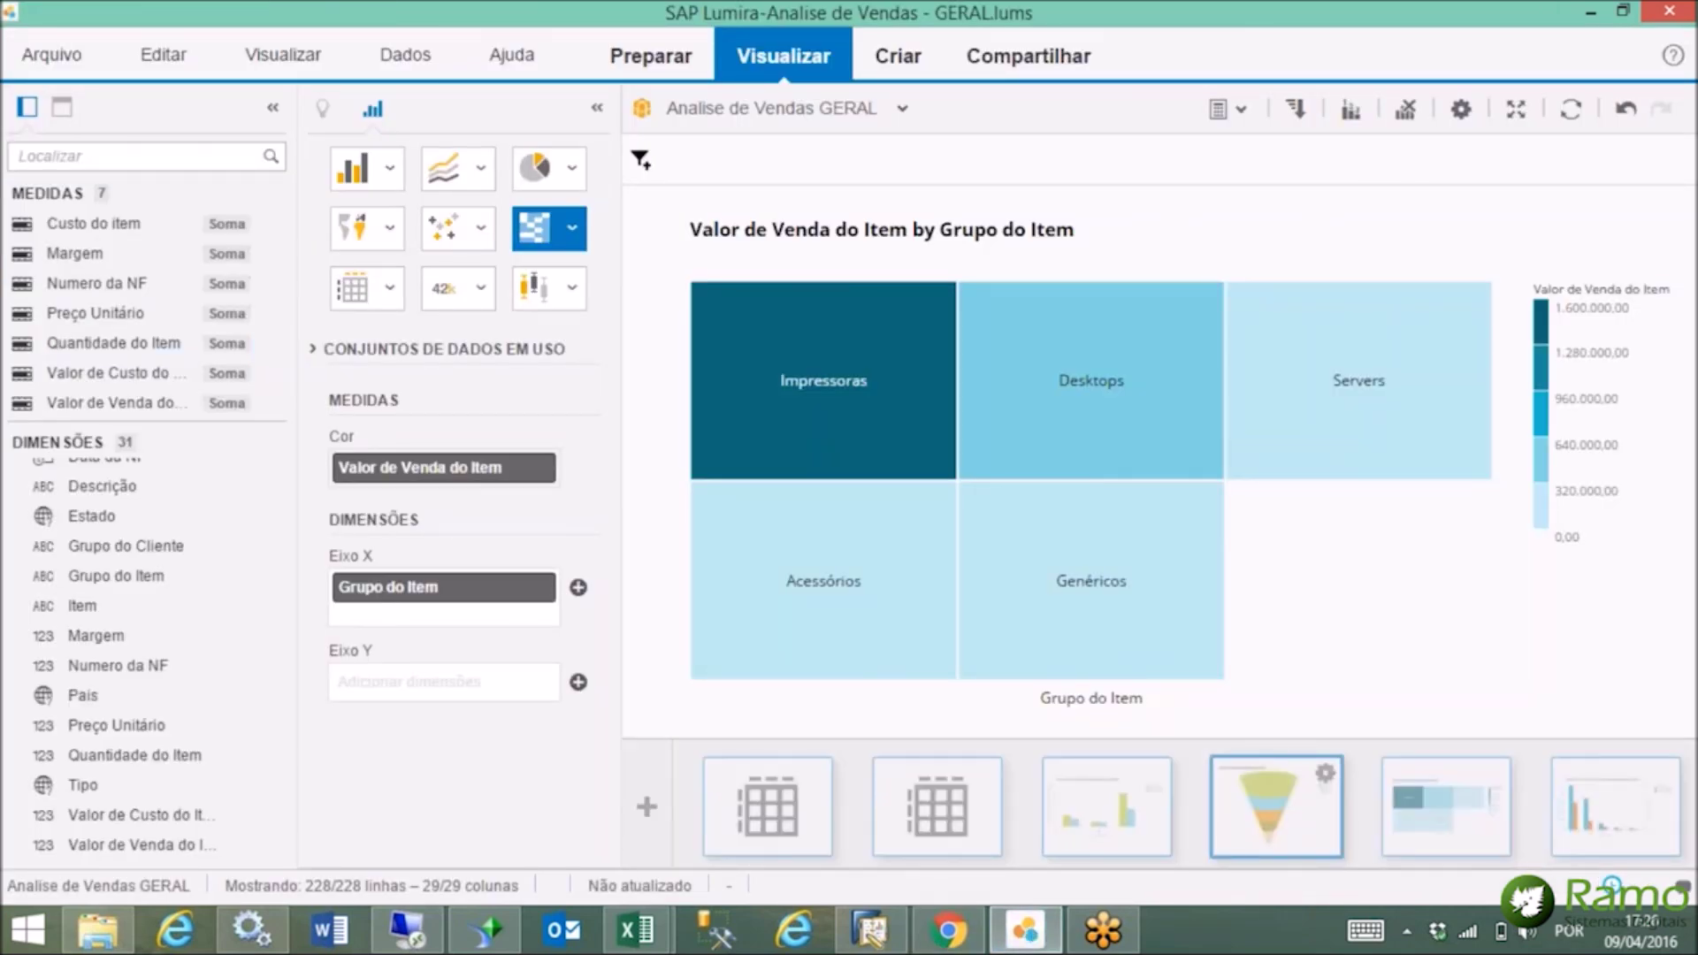